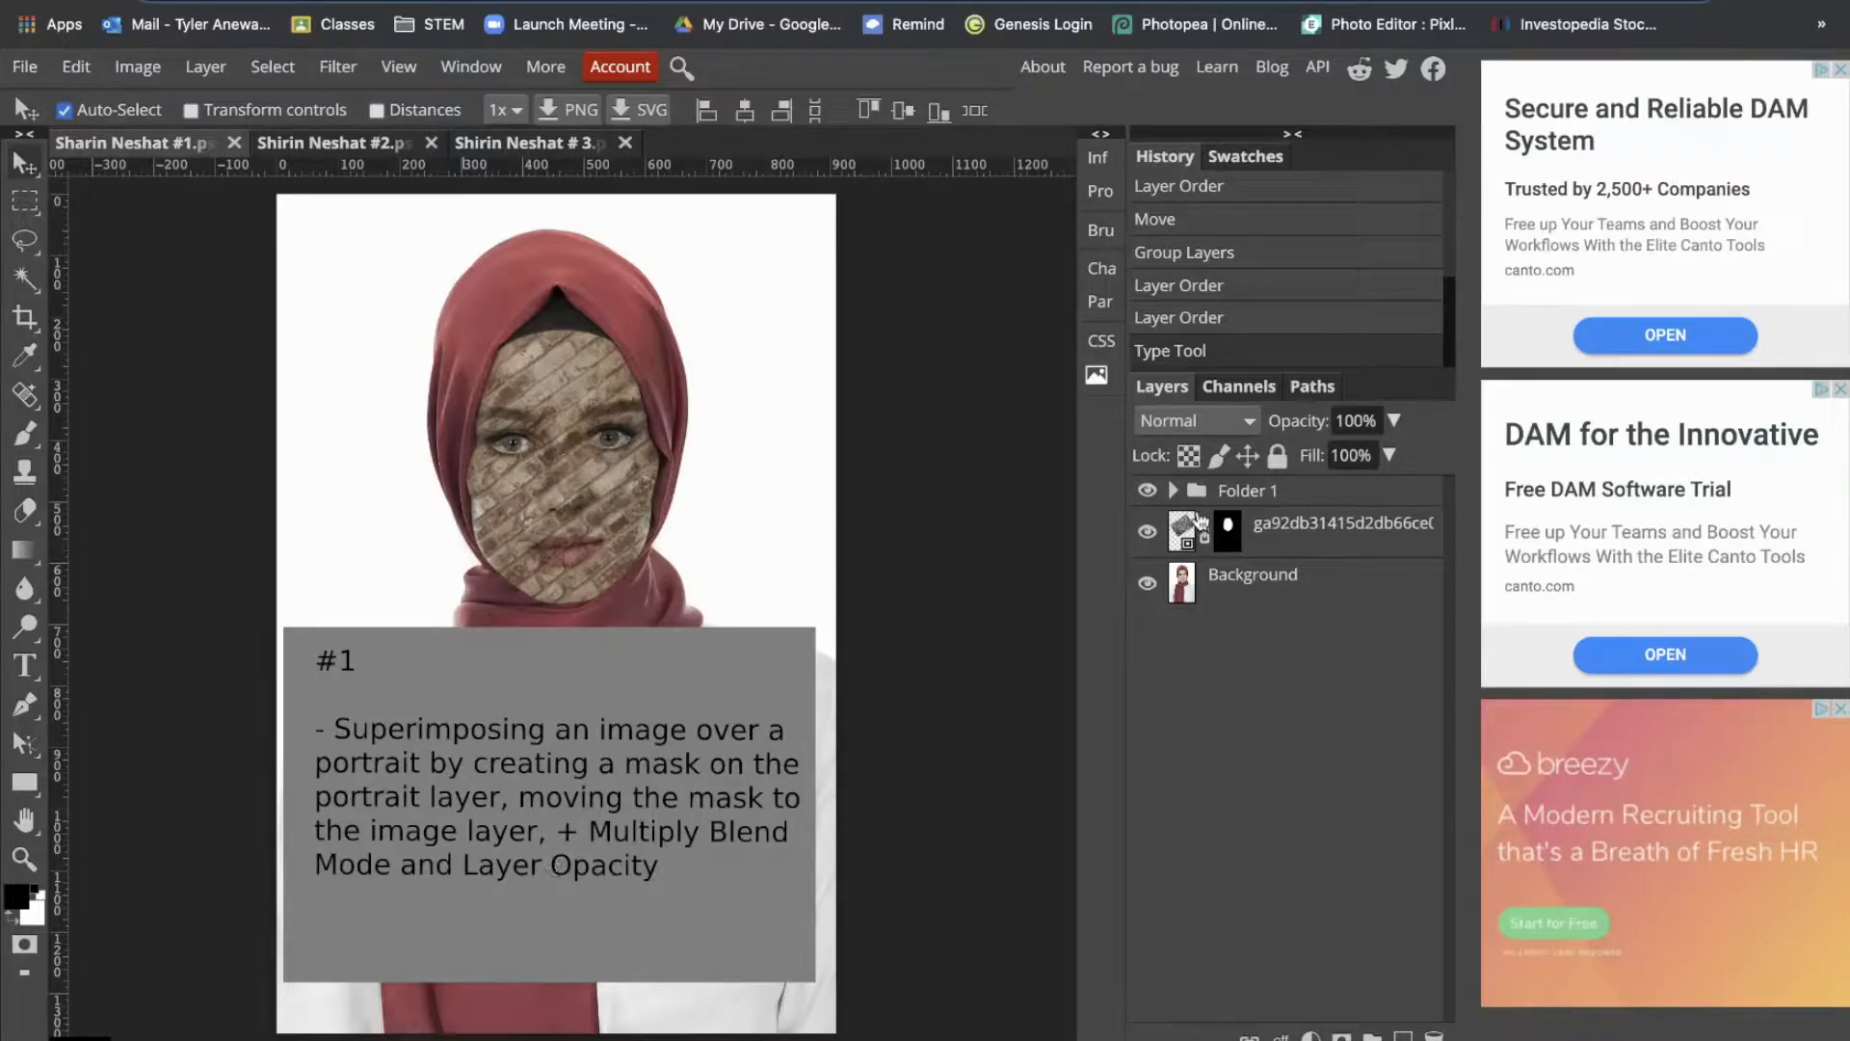
Step: Hide the instruction notes in Folder 1 and delete the brick texture layer covering the face
left_click(1148, 492)
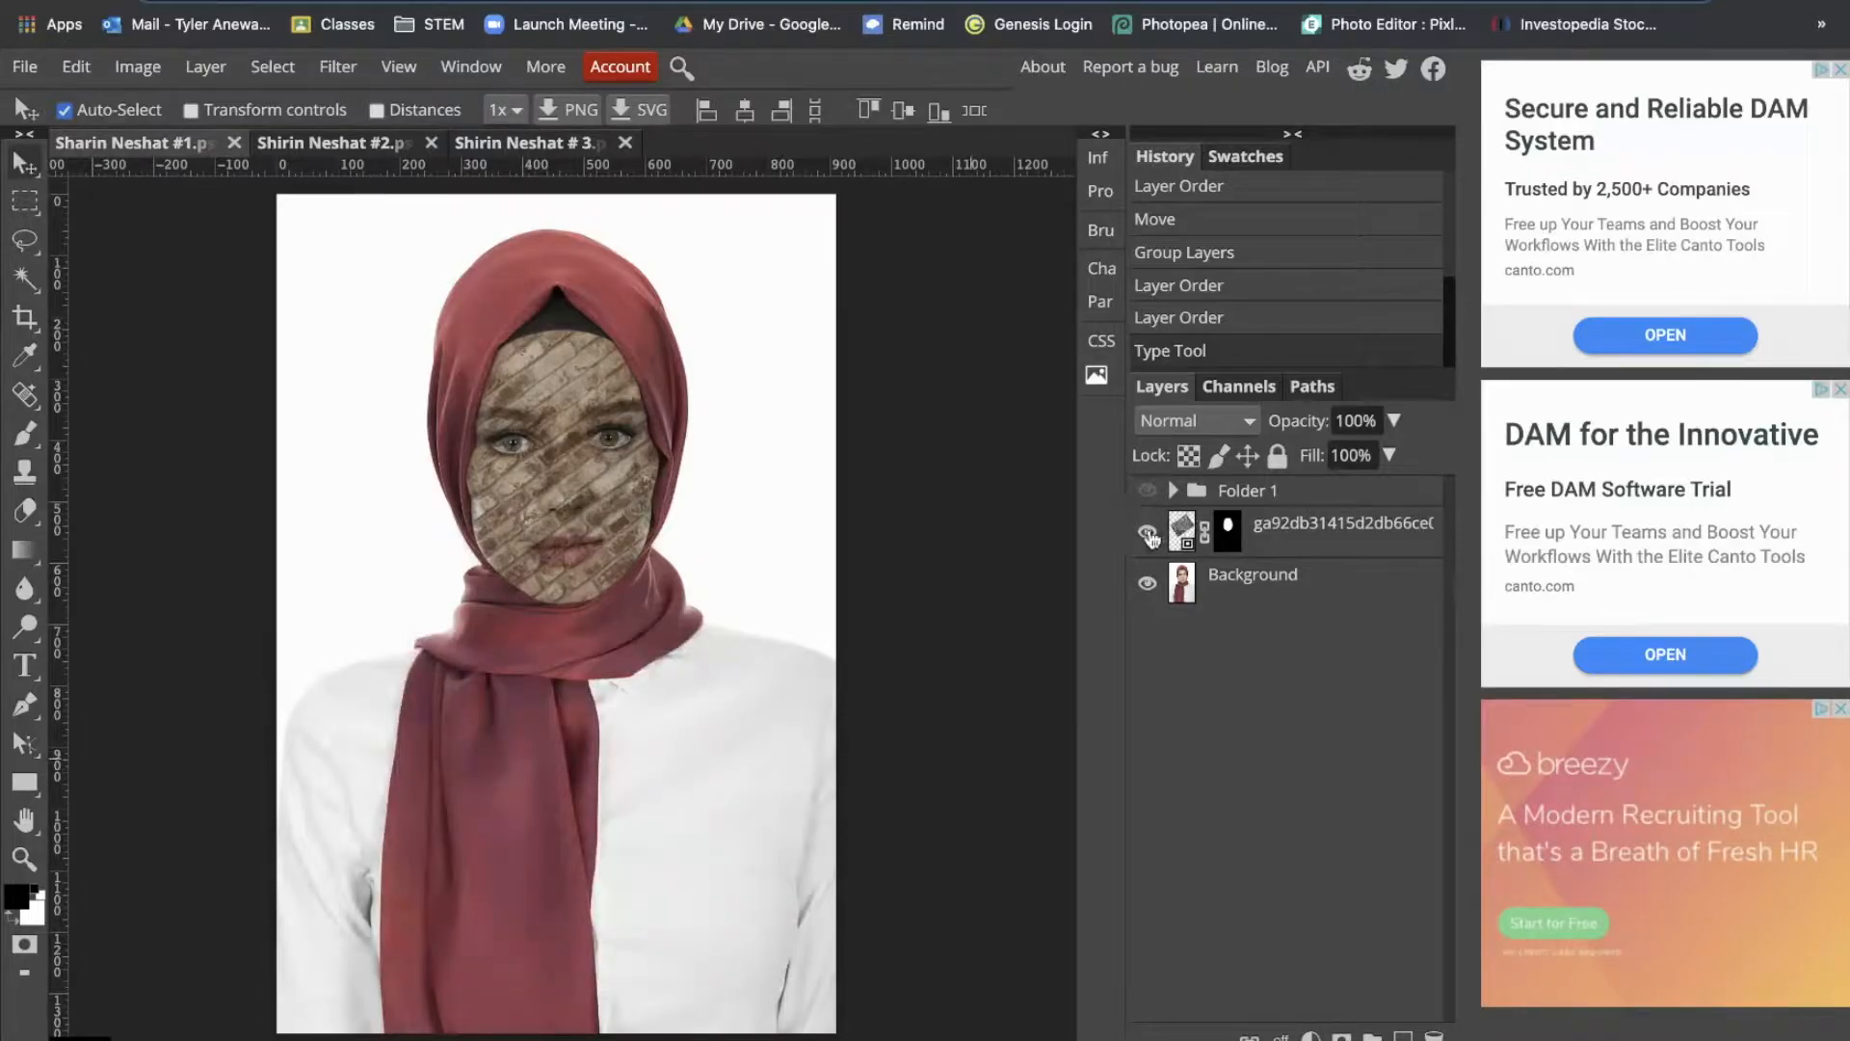
left_click(1149, 535)
left_click(1311, 533)
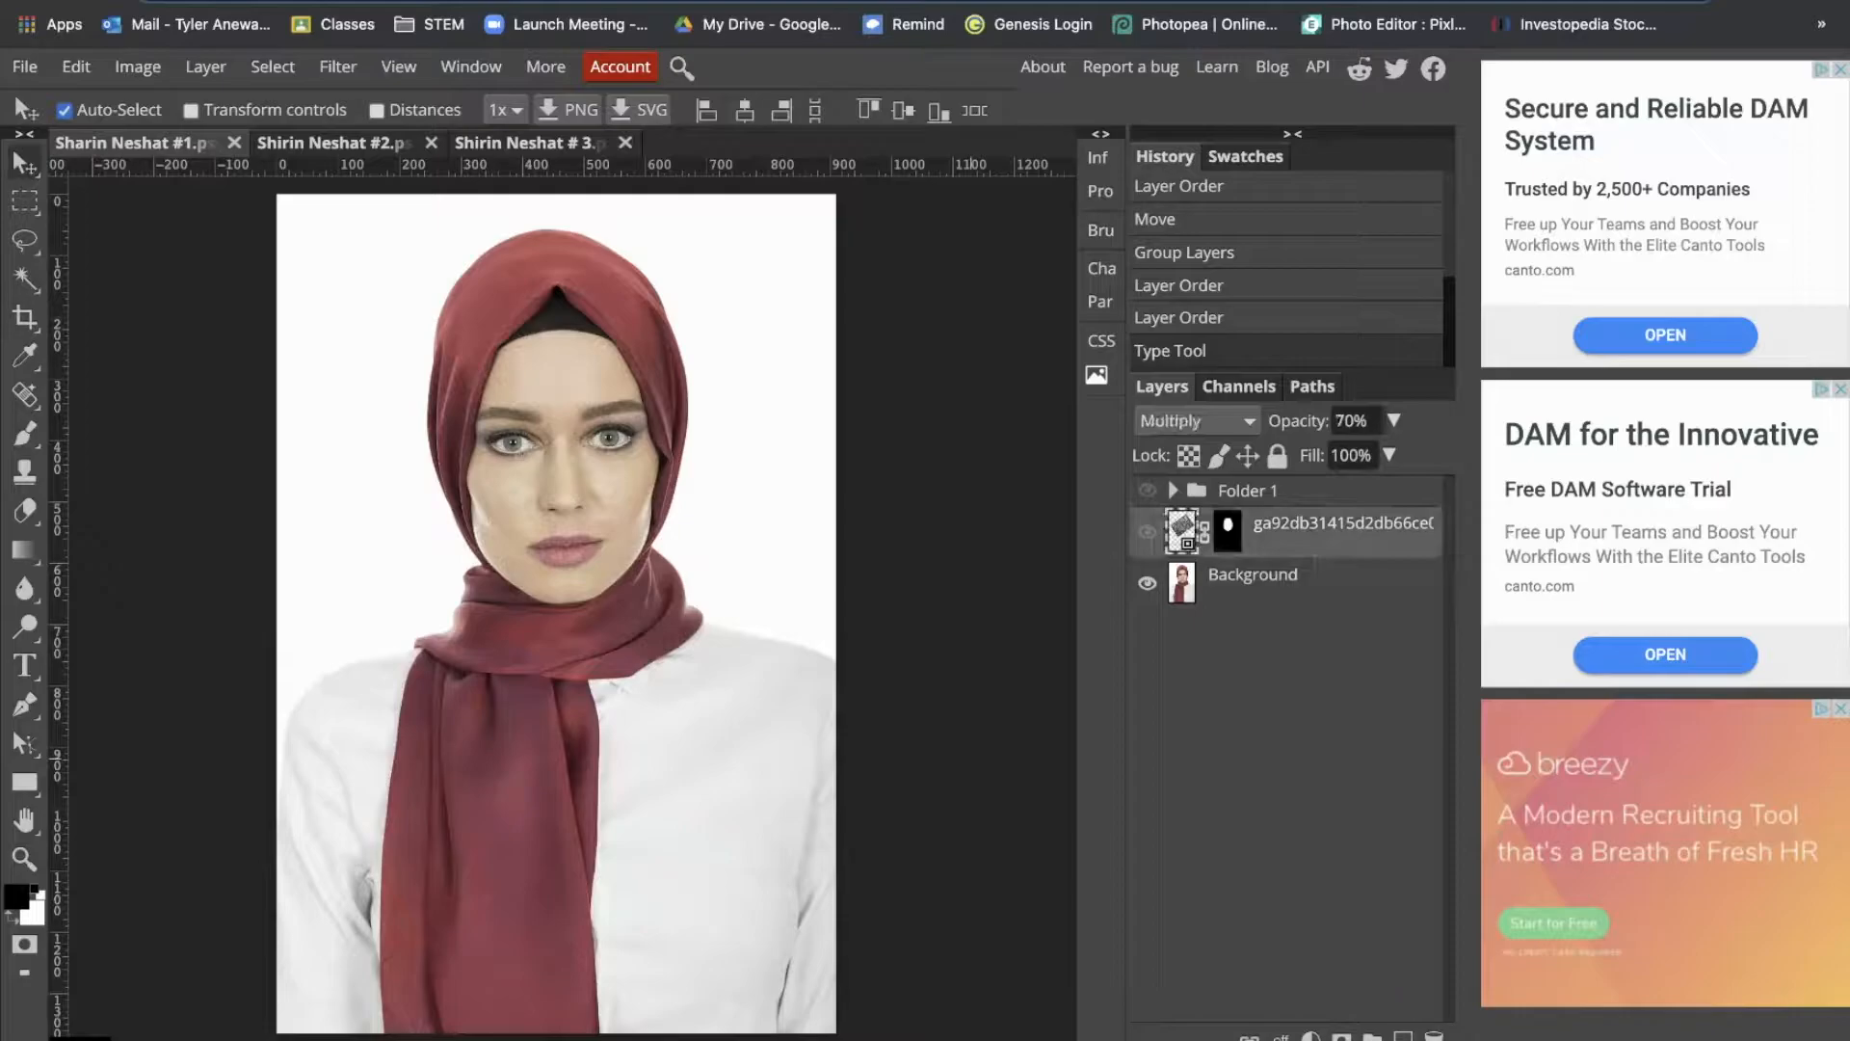
key("Delete")
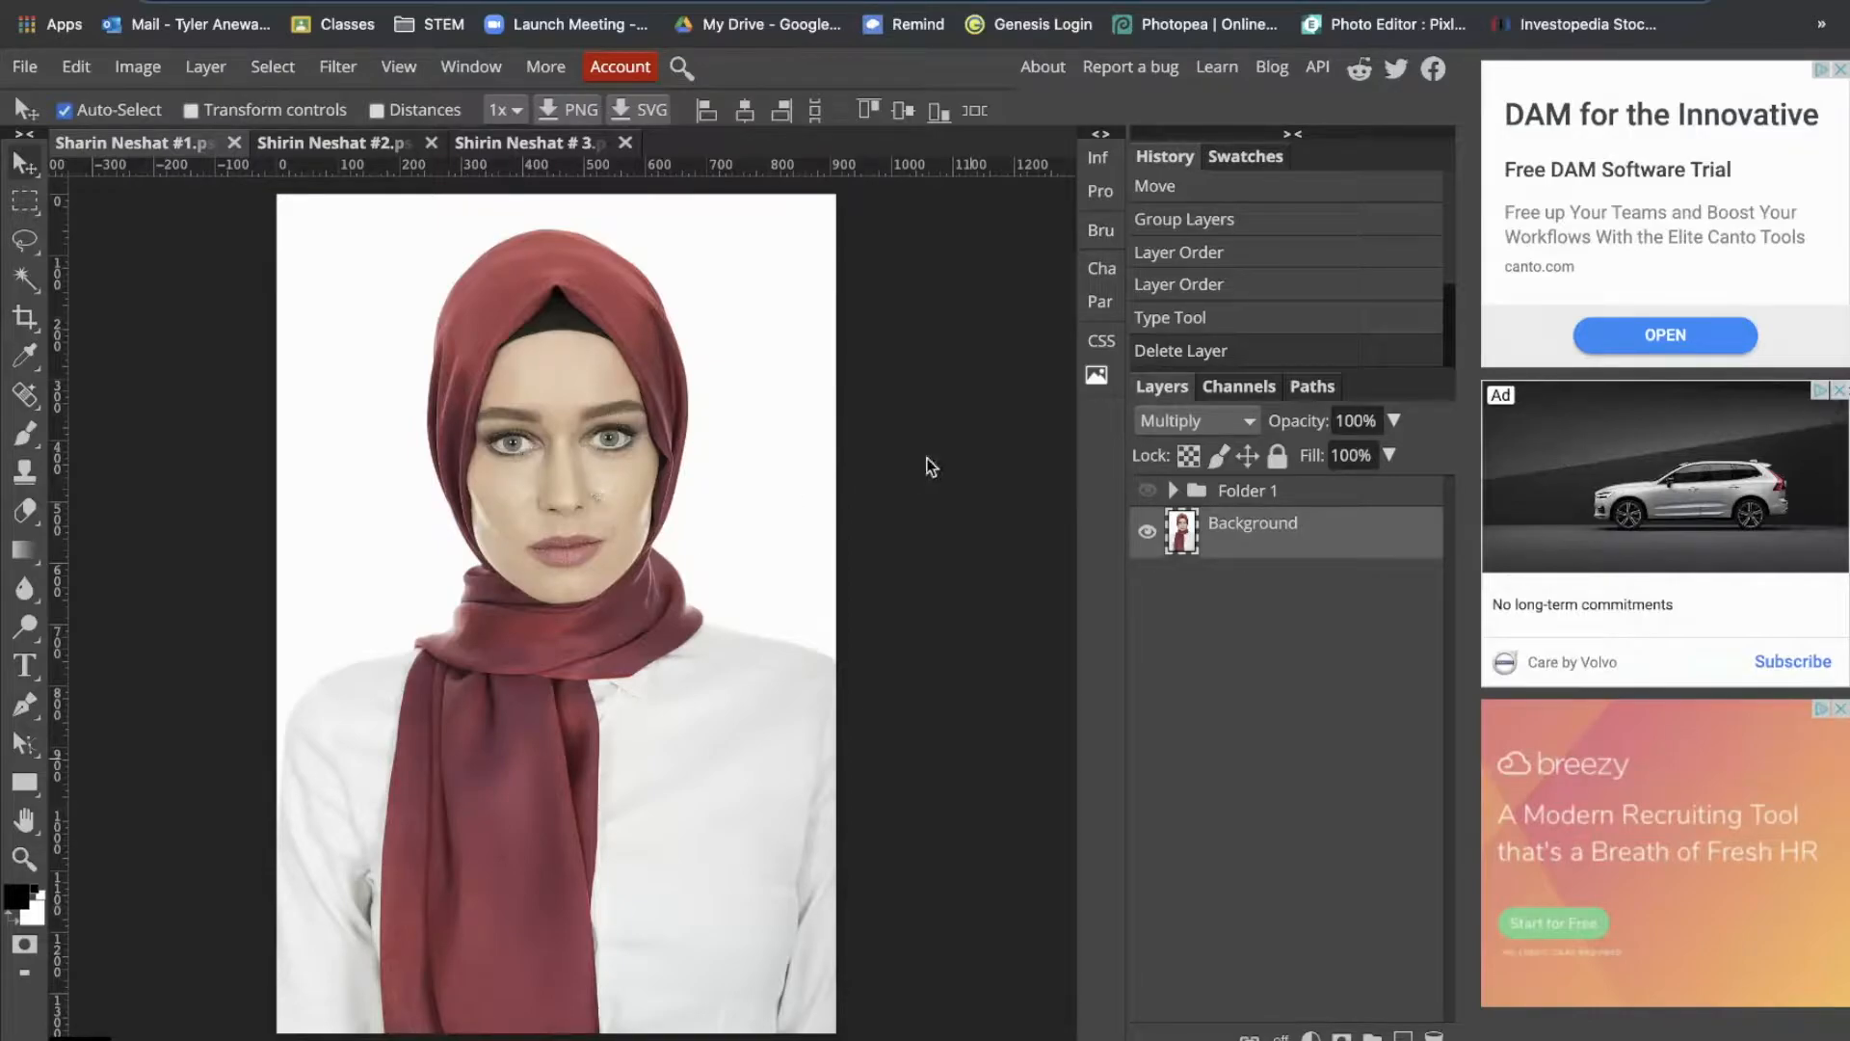
Step: Search the stock image gallery for "broken glass" and place the blue shattered-glass picture above the portrait
left_click(1098, 376)
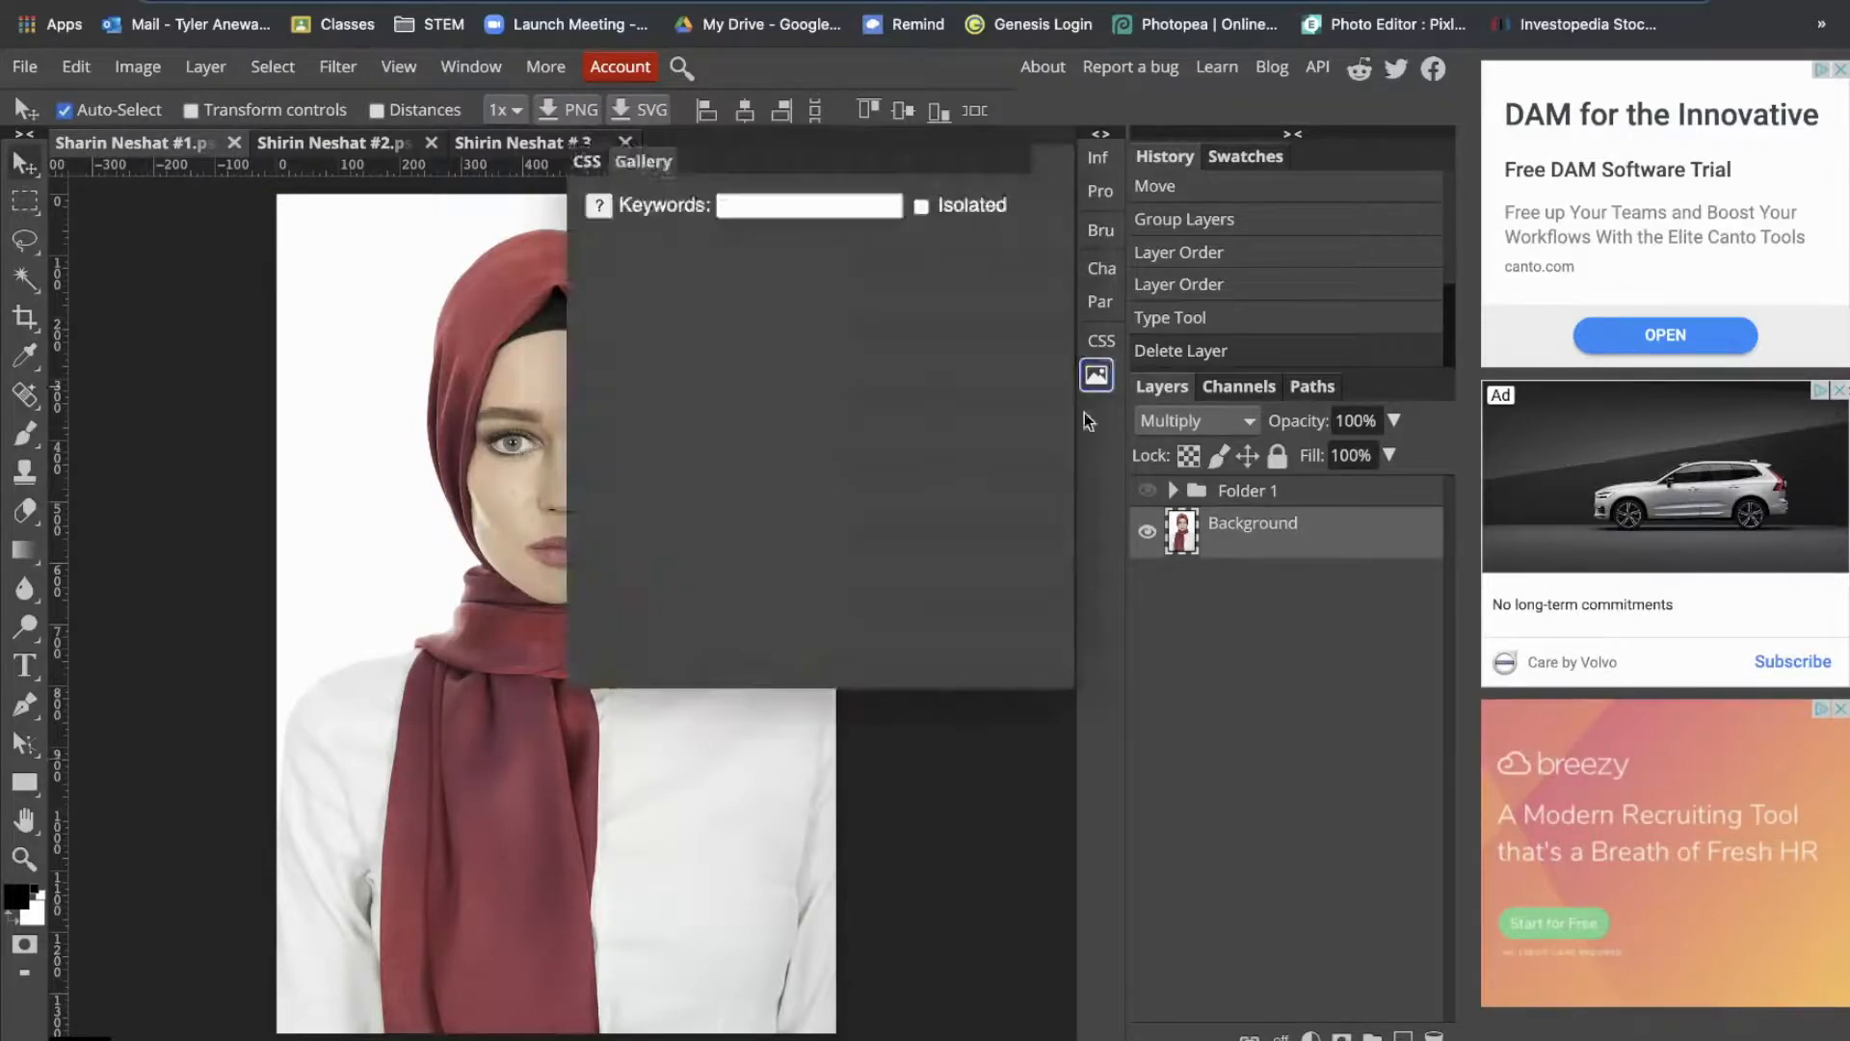
left_click(765, 205)
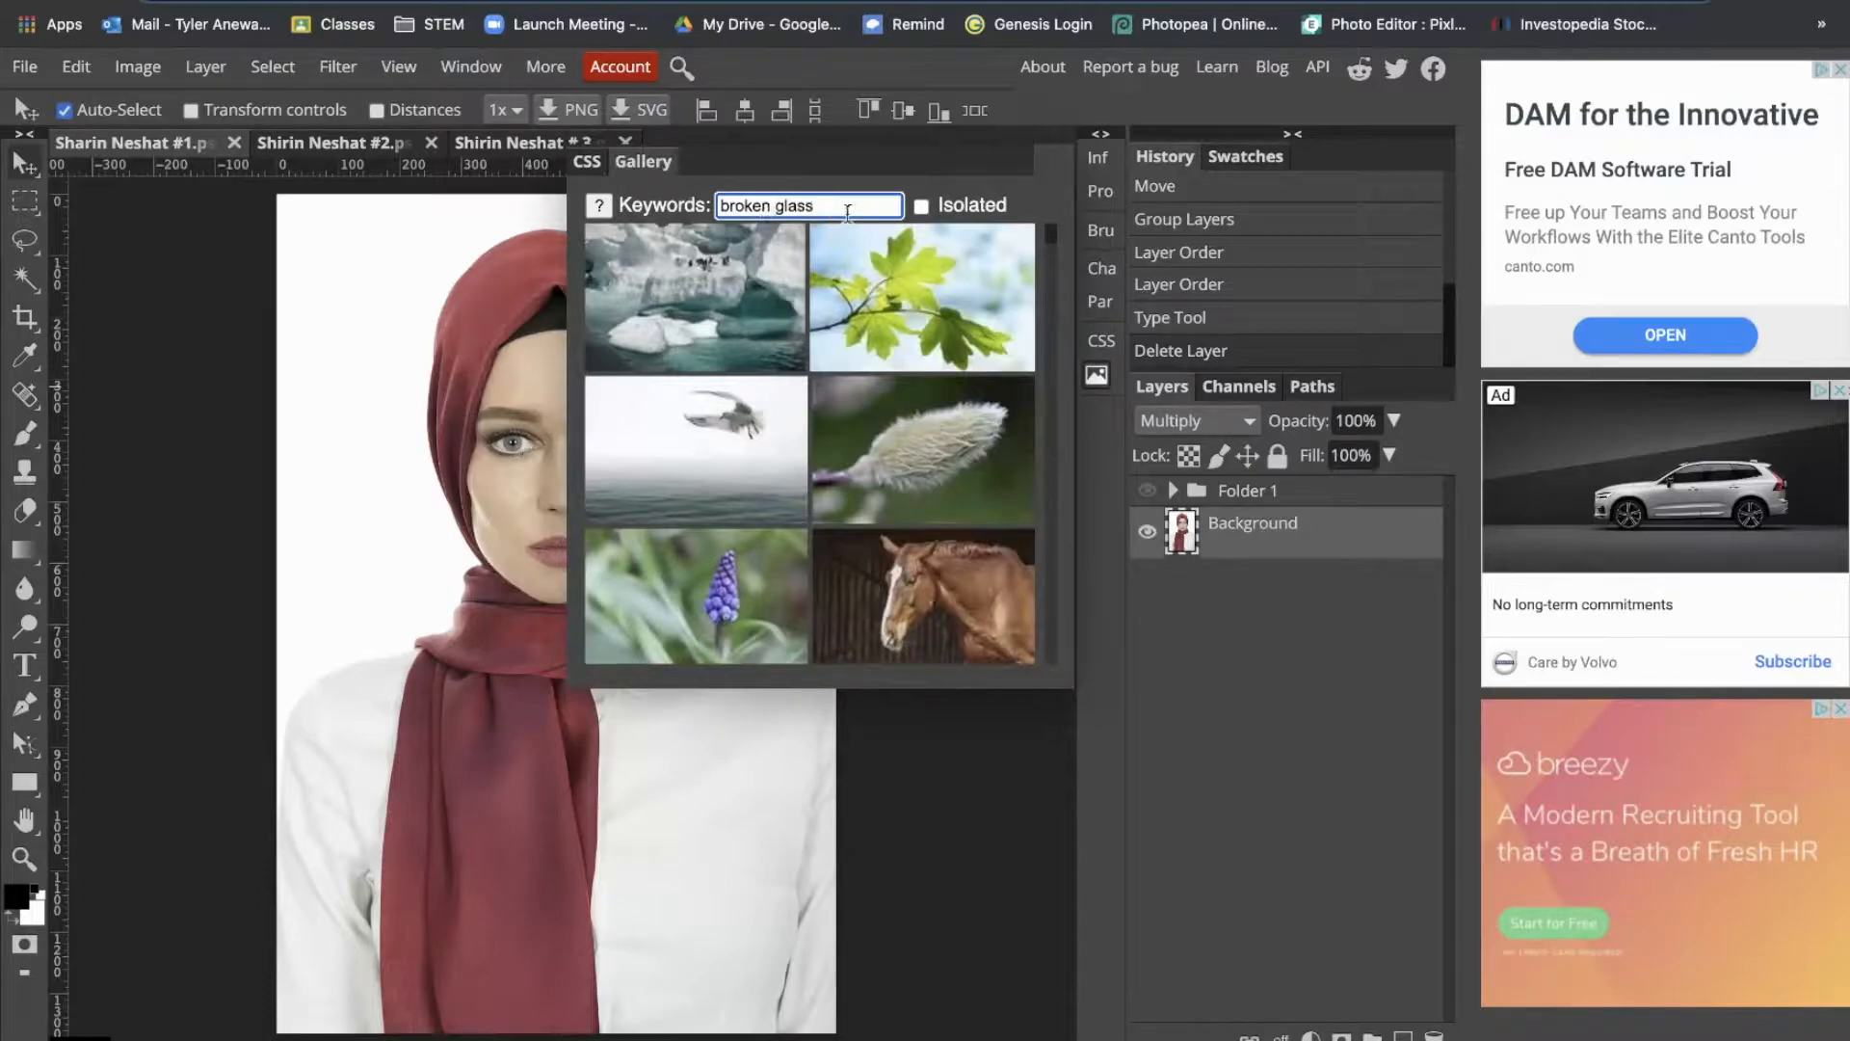
key("Return")
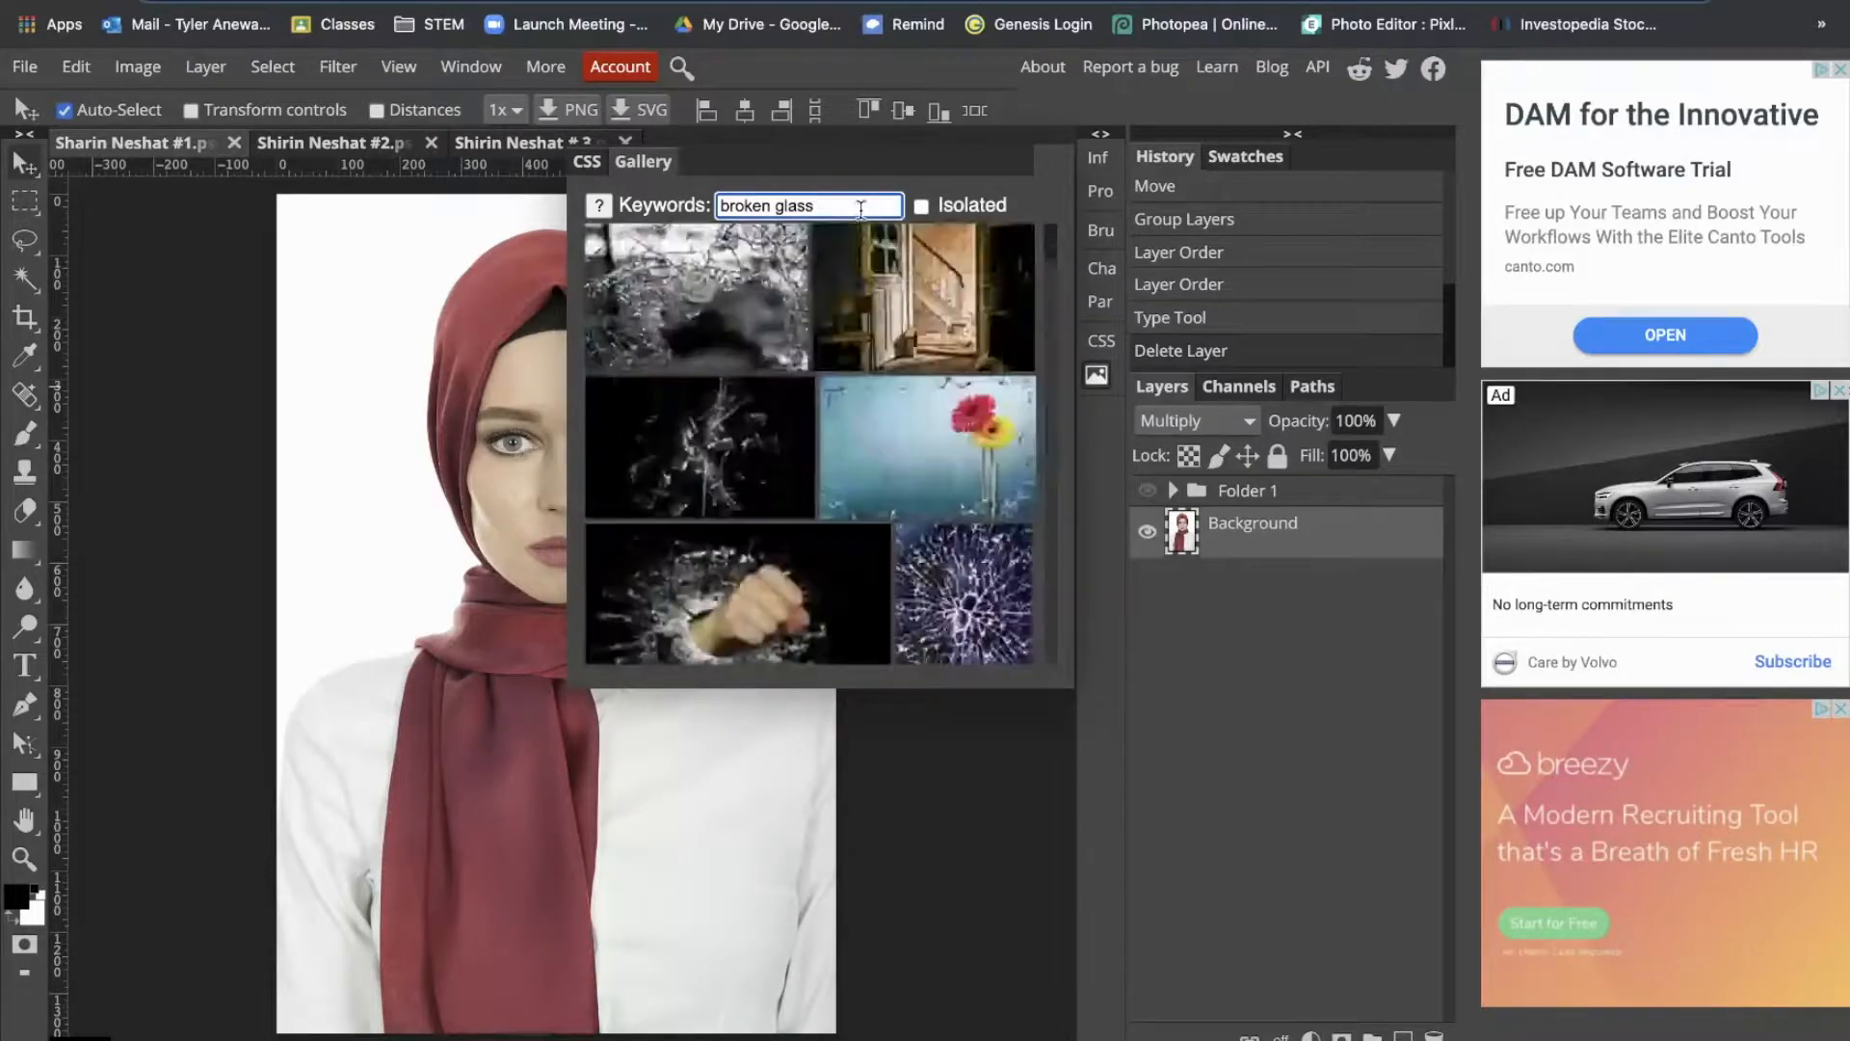
scroll(944, 578, "down", 1)
left_click(946, 591)
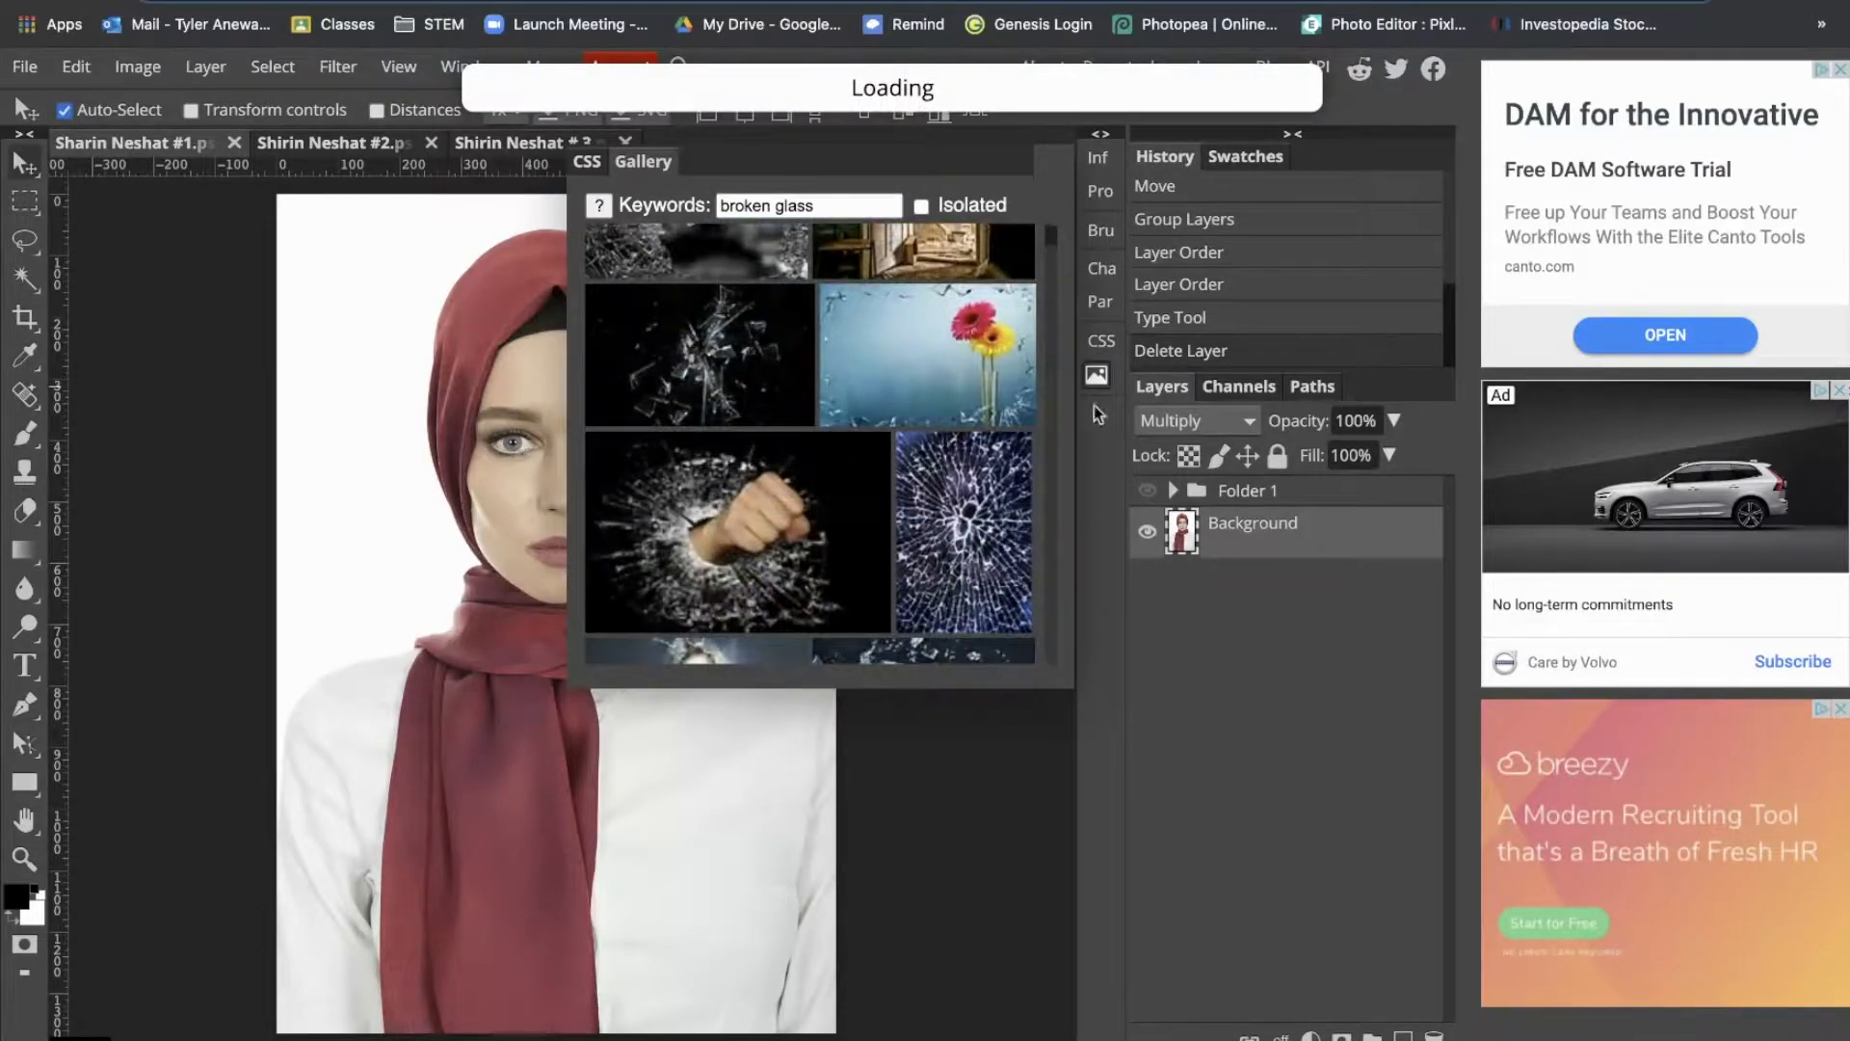
left_click(1097, 376)
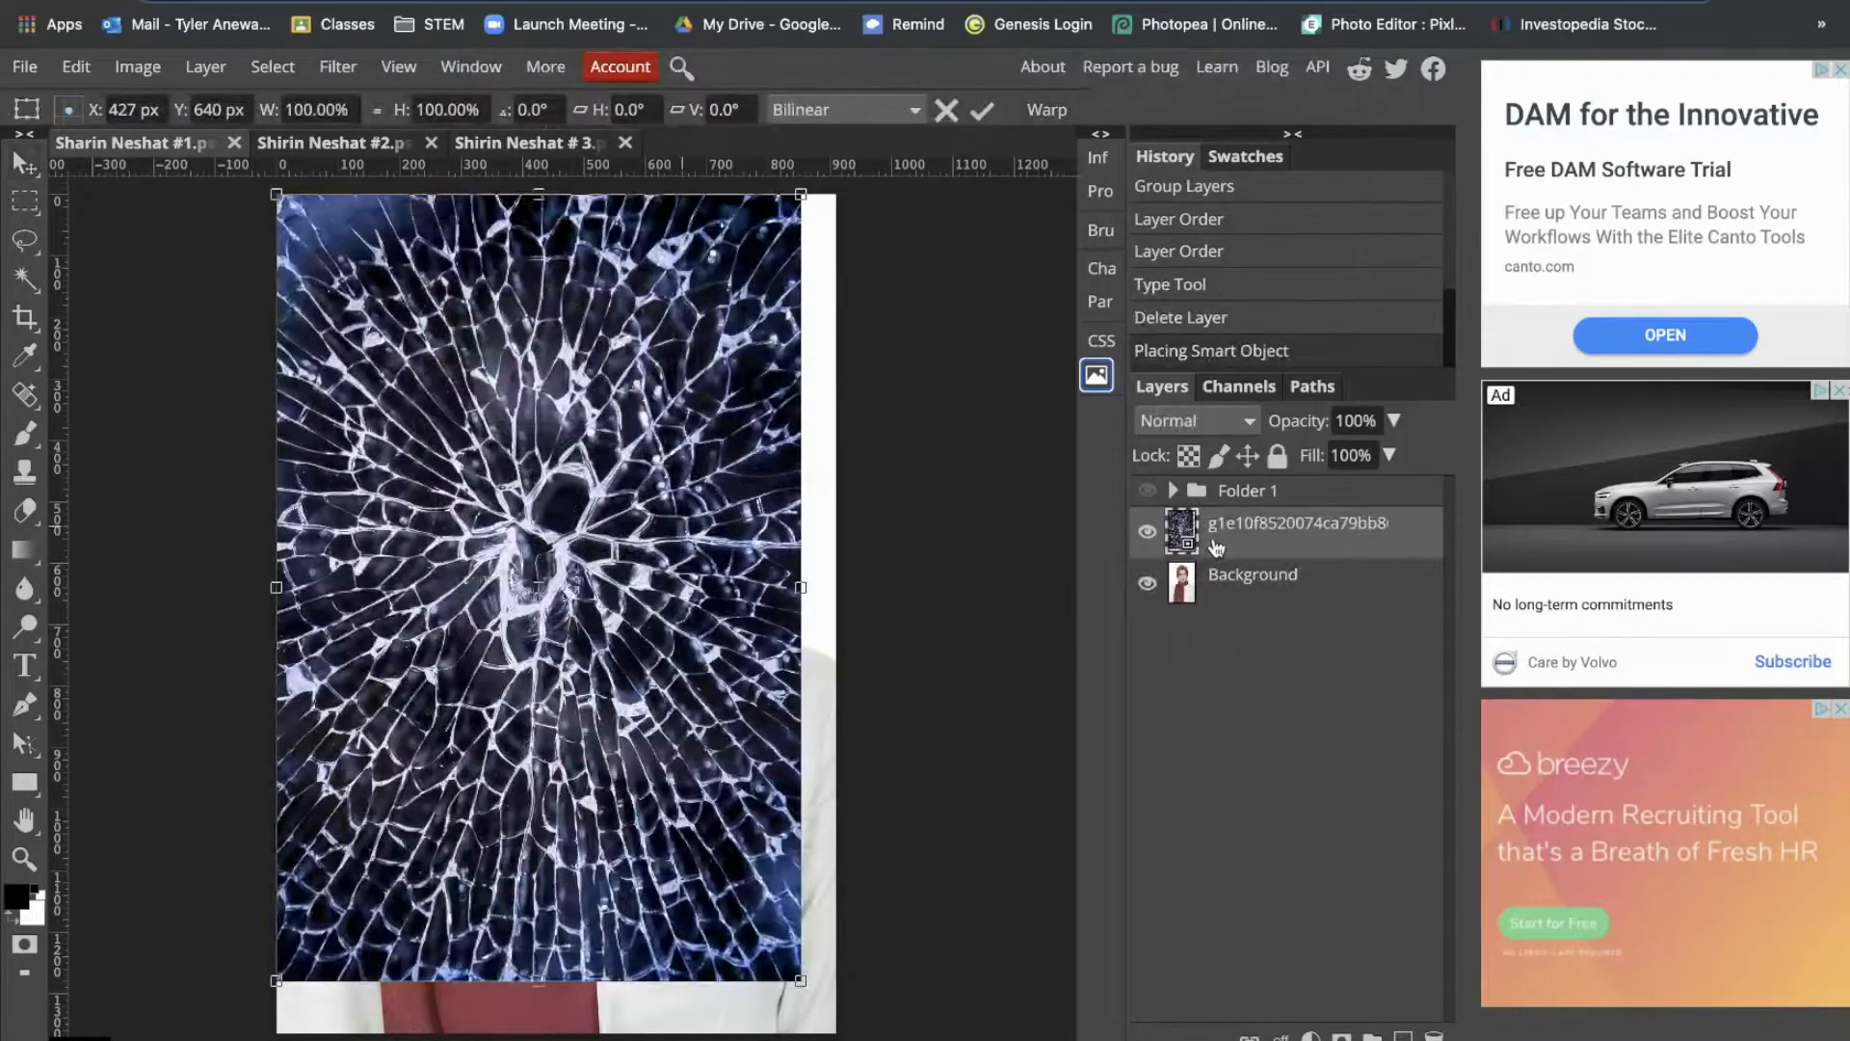
Step: Hide the broken-glass layer and open Magic Cut on the Background portrait layer
left_click(1146, 536)
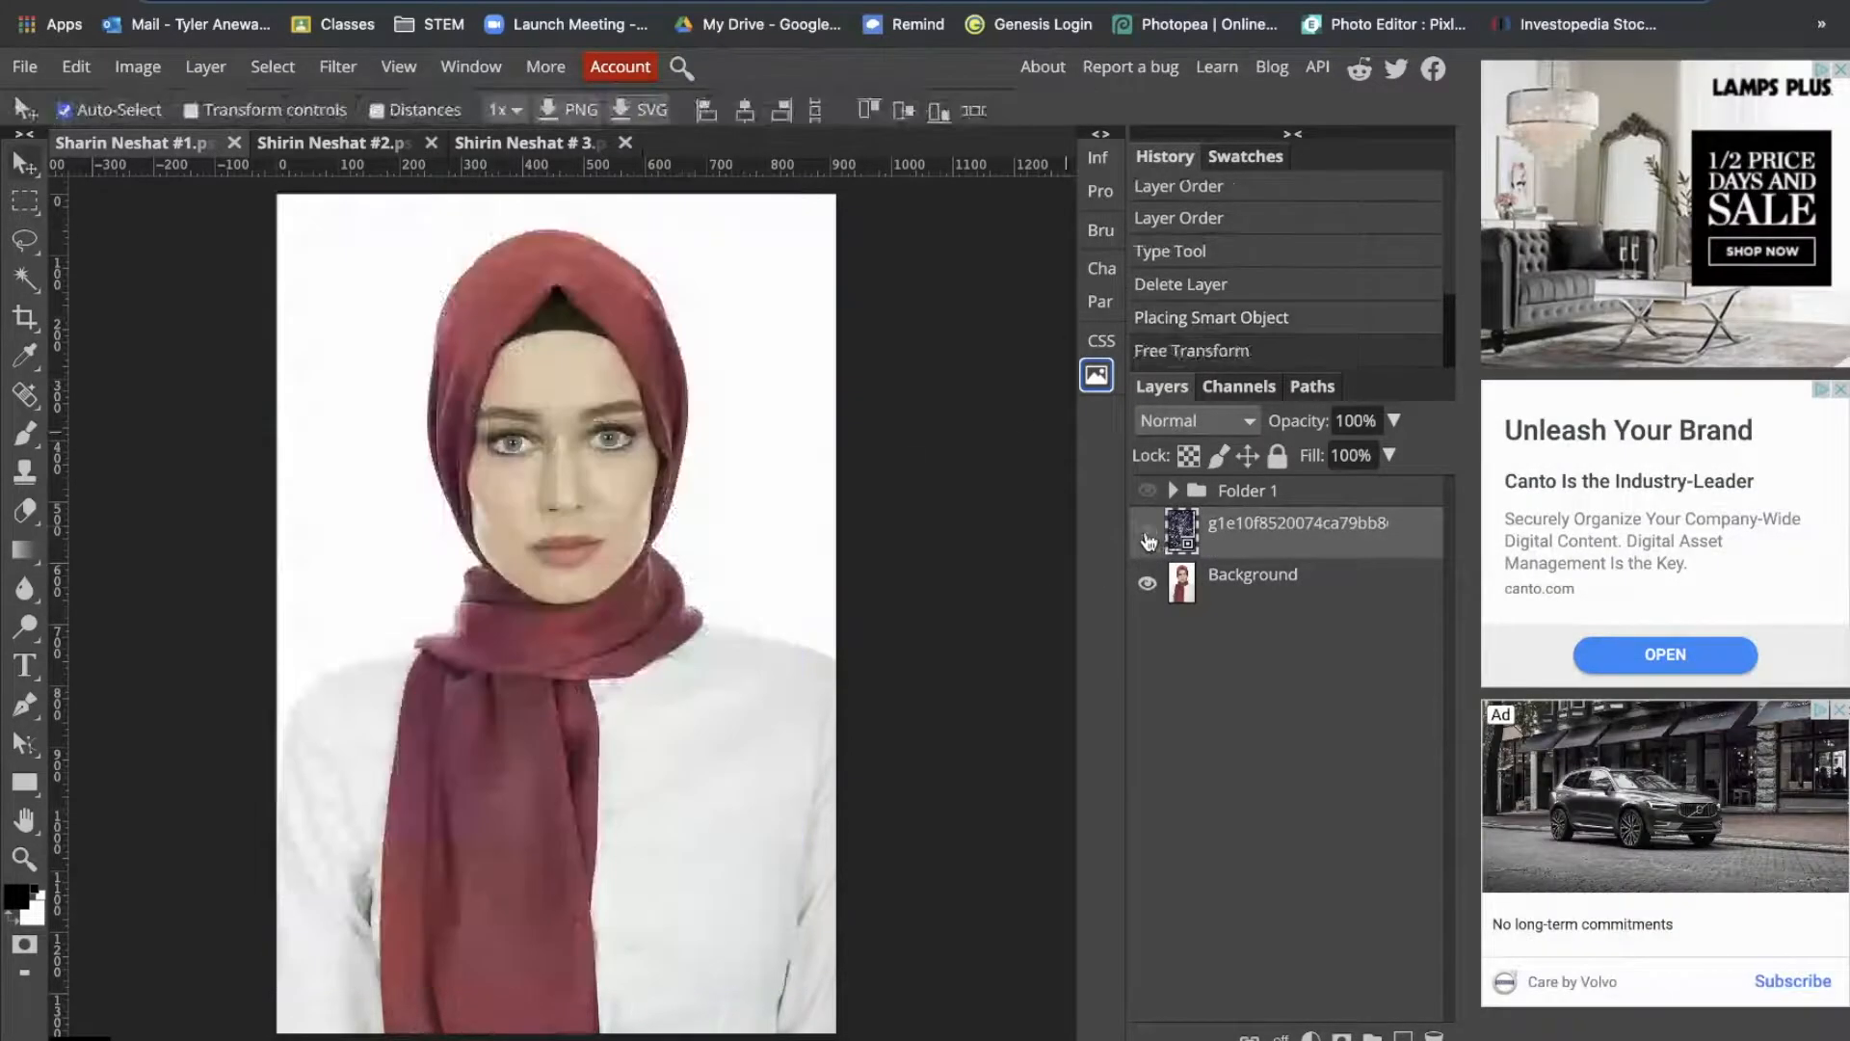
left_click(1200, 590)
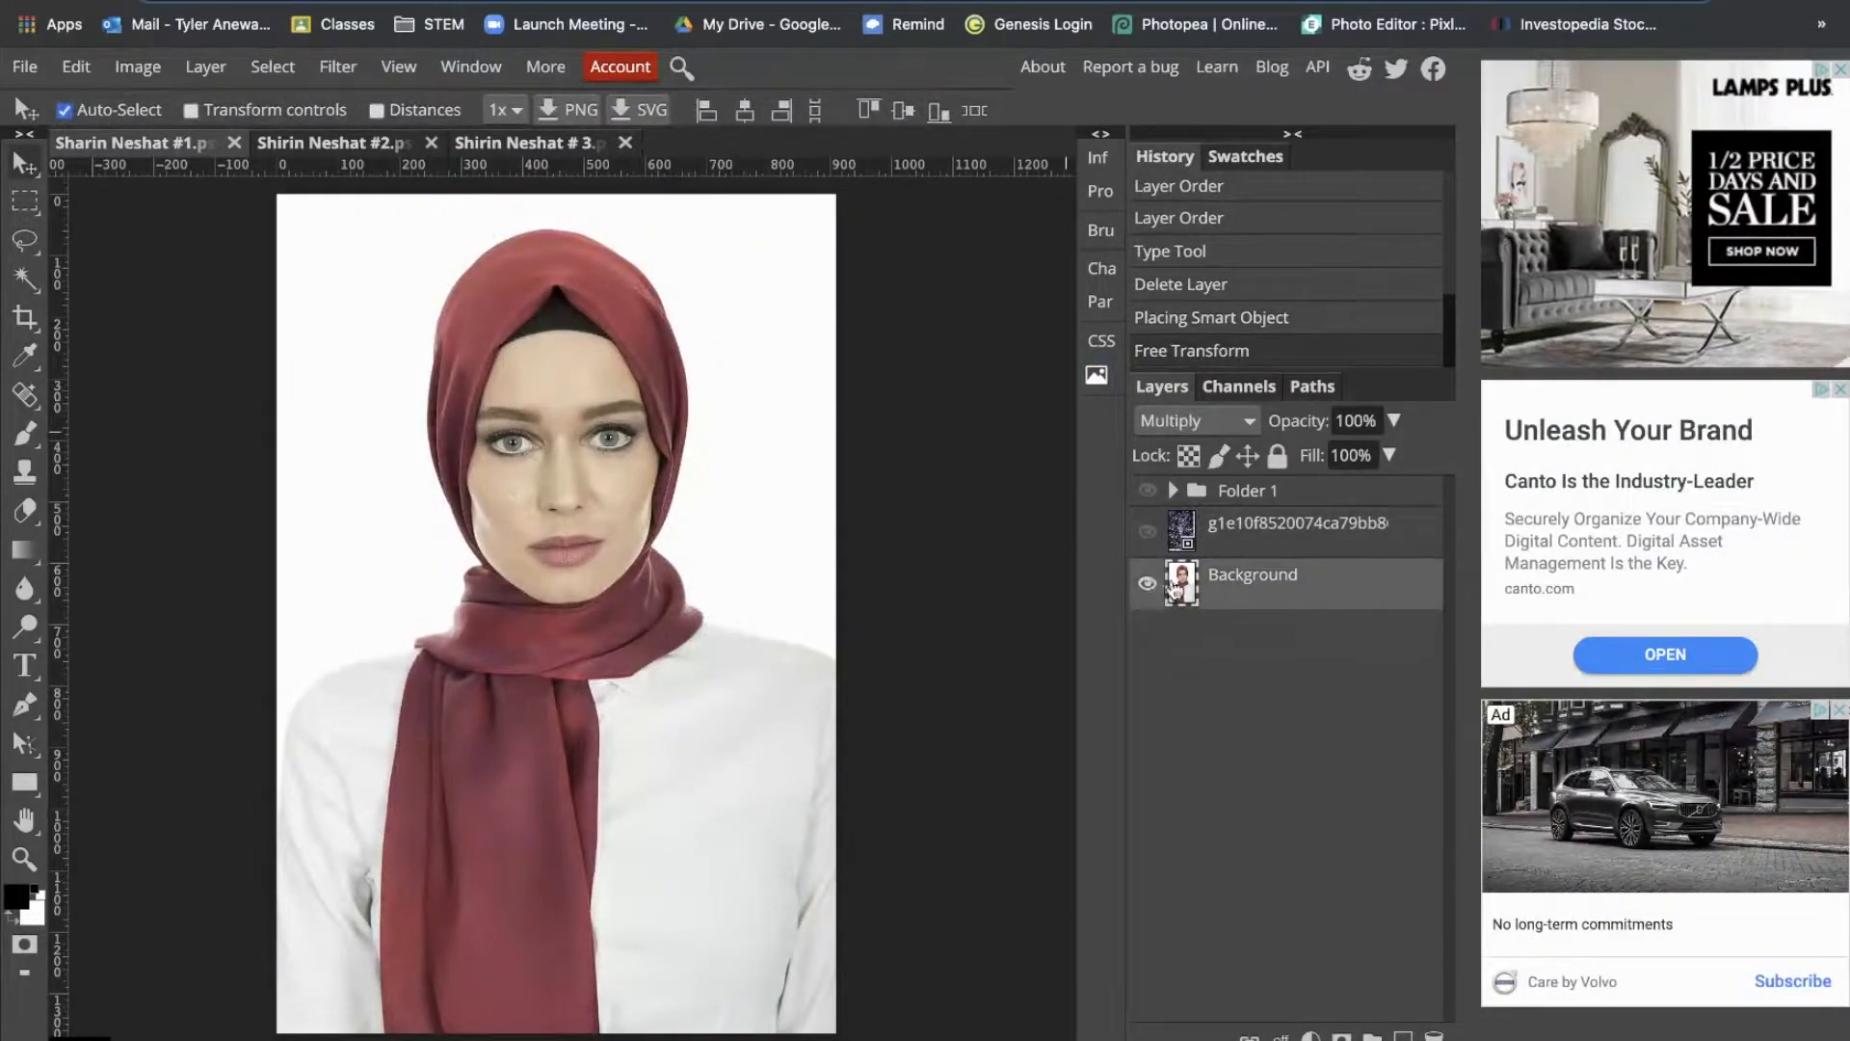
left_click(273, 68)
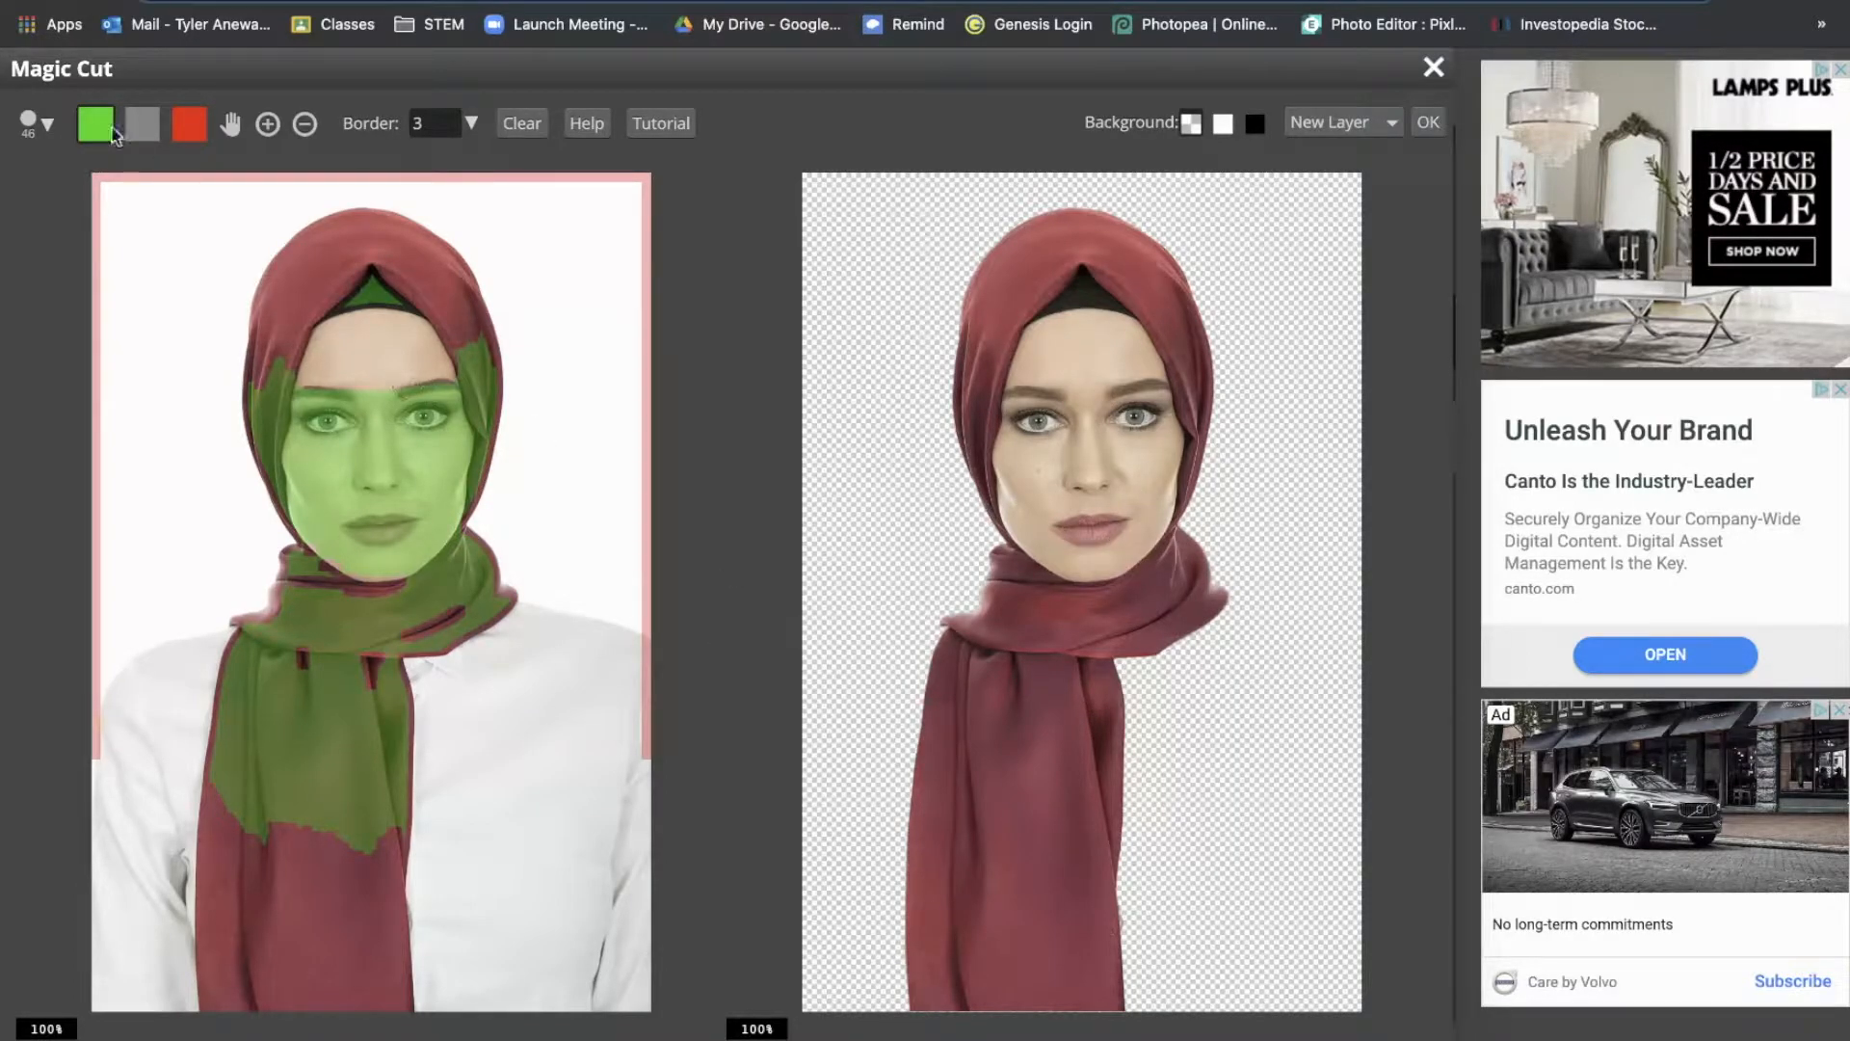
Step: Clear the foreground marking from the headscarf with a size 100 brush, keeping only the face, and output the cut as a raster mask
left_click(142, 123)
mouse_move(279, 380)
left_mouse_down()
mouse_move(263, 448)
mouse_move(292, 416)
left_mouse_up()
key("bracketright")
key("bracketright")
key("bracketright")
key("bracketright")
key("bracketright")
key("bracketright")
mouse_move(259, 503)
left_mouse_down()
mouse_move(255, 484)
mouse_move(307, 584)
mouse_move(497, 540)
mouse_move(375, 665)
mouse_move(241, 617)
mouse_move(289, 703)
mouse_move(190, 802)
mouse_move(198, 641)
mouse_move(357, 728)
mouse_move(414, 694)
mouse_move(359, 838)
mouse_move(294, 761)
mouse_move(253, 831)
left_mouse_up()
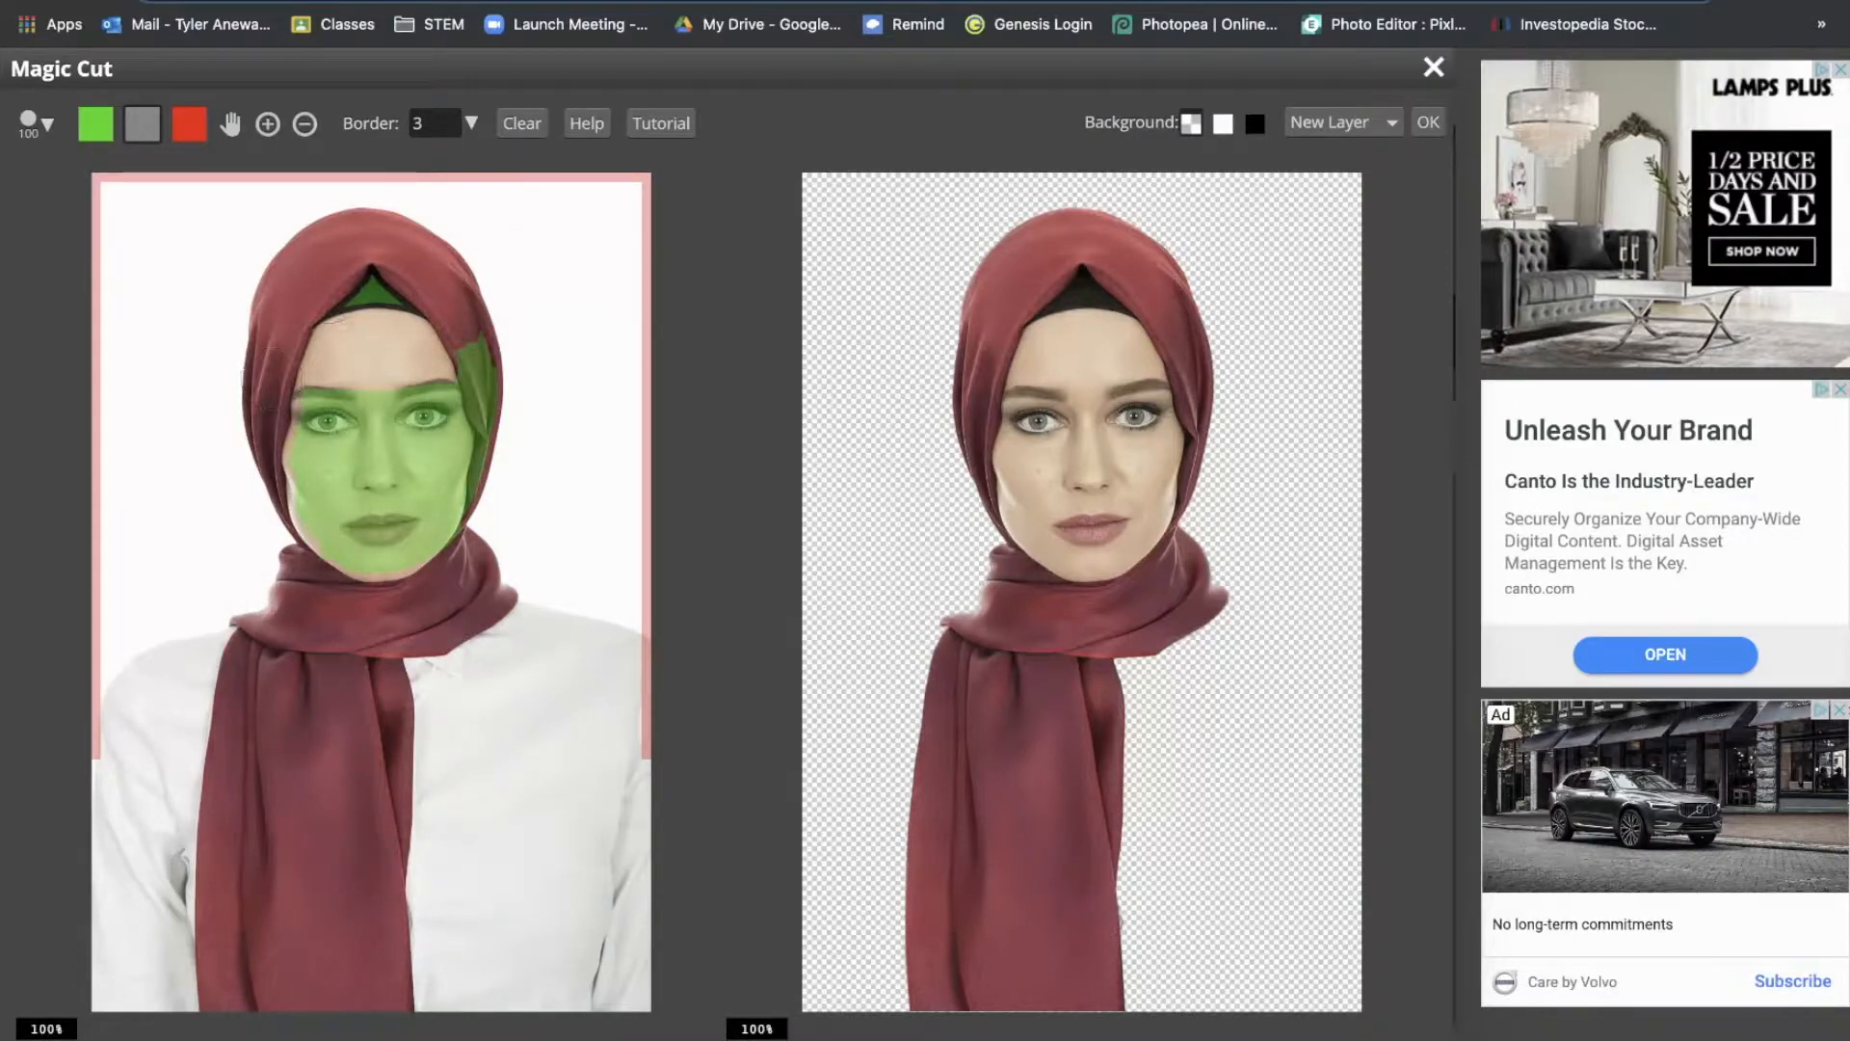
mouse_move(357, 290)
left_mouse_down()
mouse_move(397, 307)
mouse_move(494, 376)
mouse_move(500, 452)
mouse_move(491, 348)
mouse_move(467, 530)
left_mouse_up()
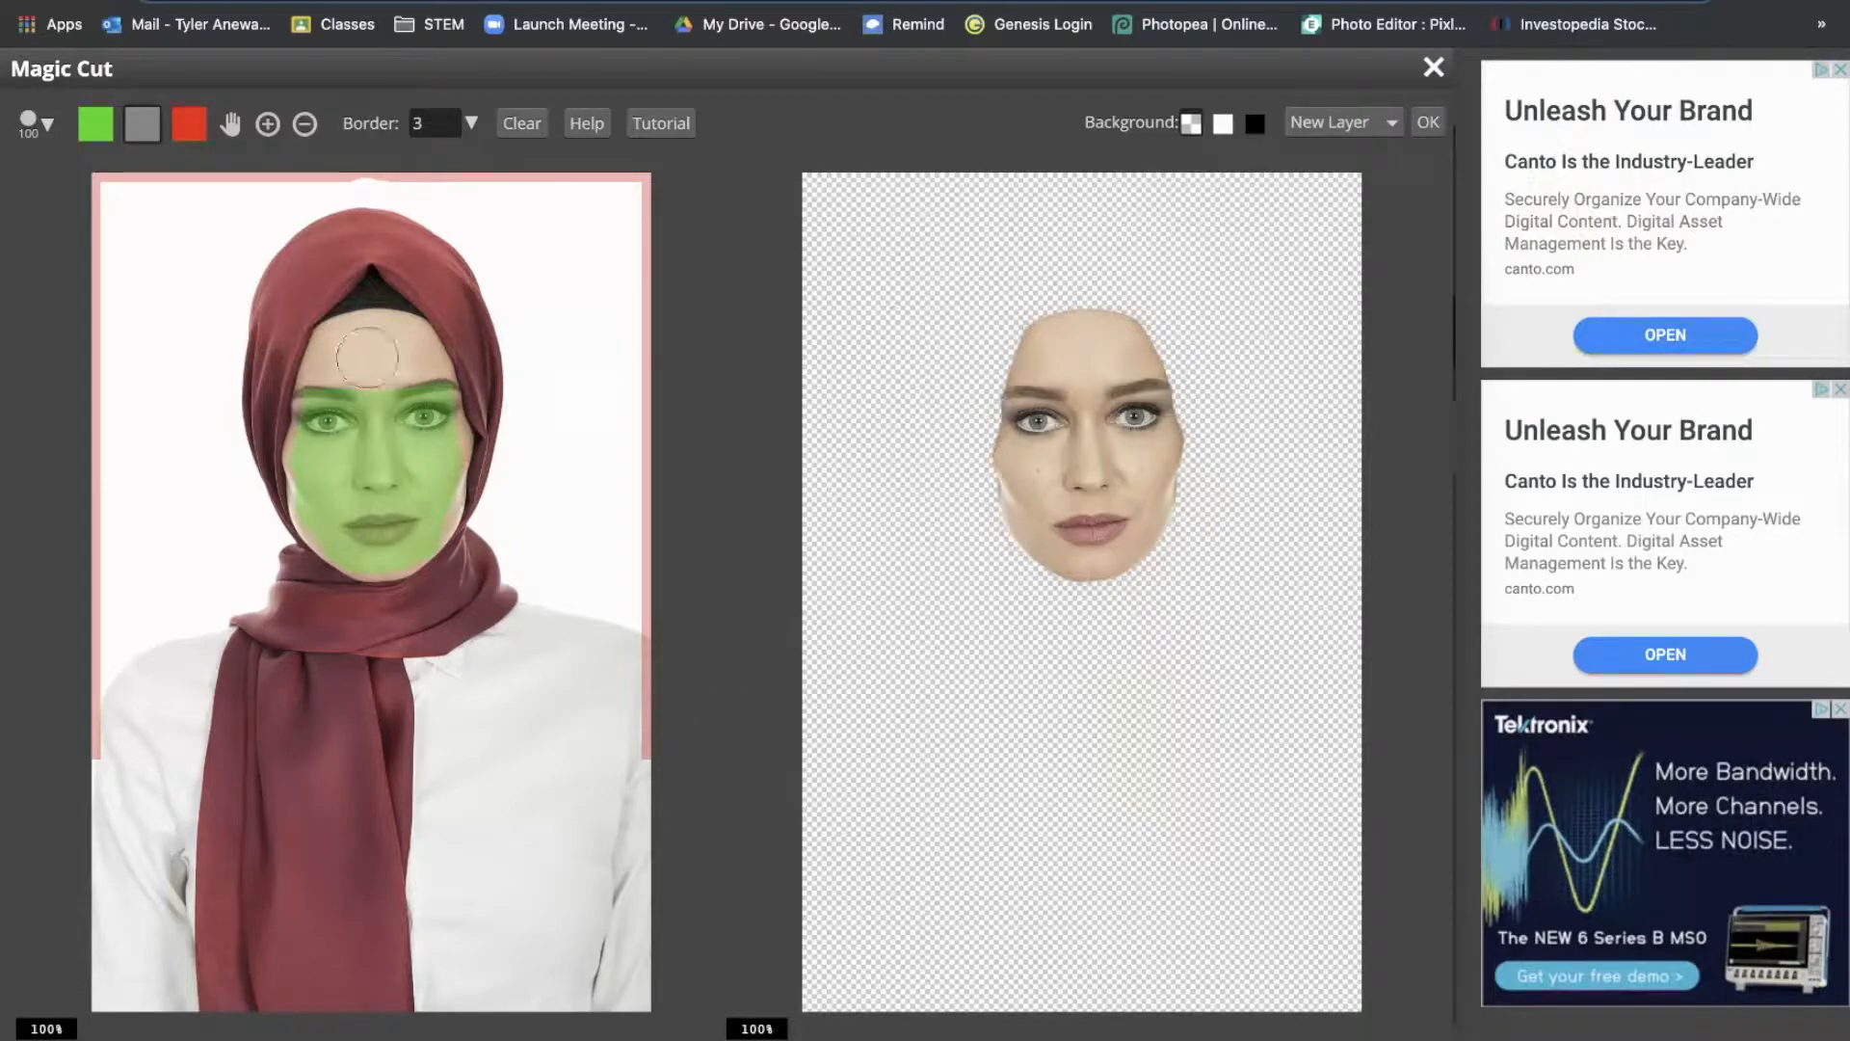
left_click(1314, 143)
left_click(1430, 131)
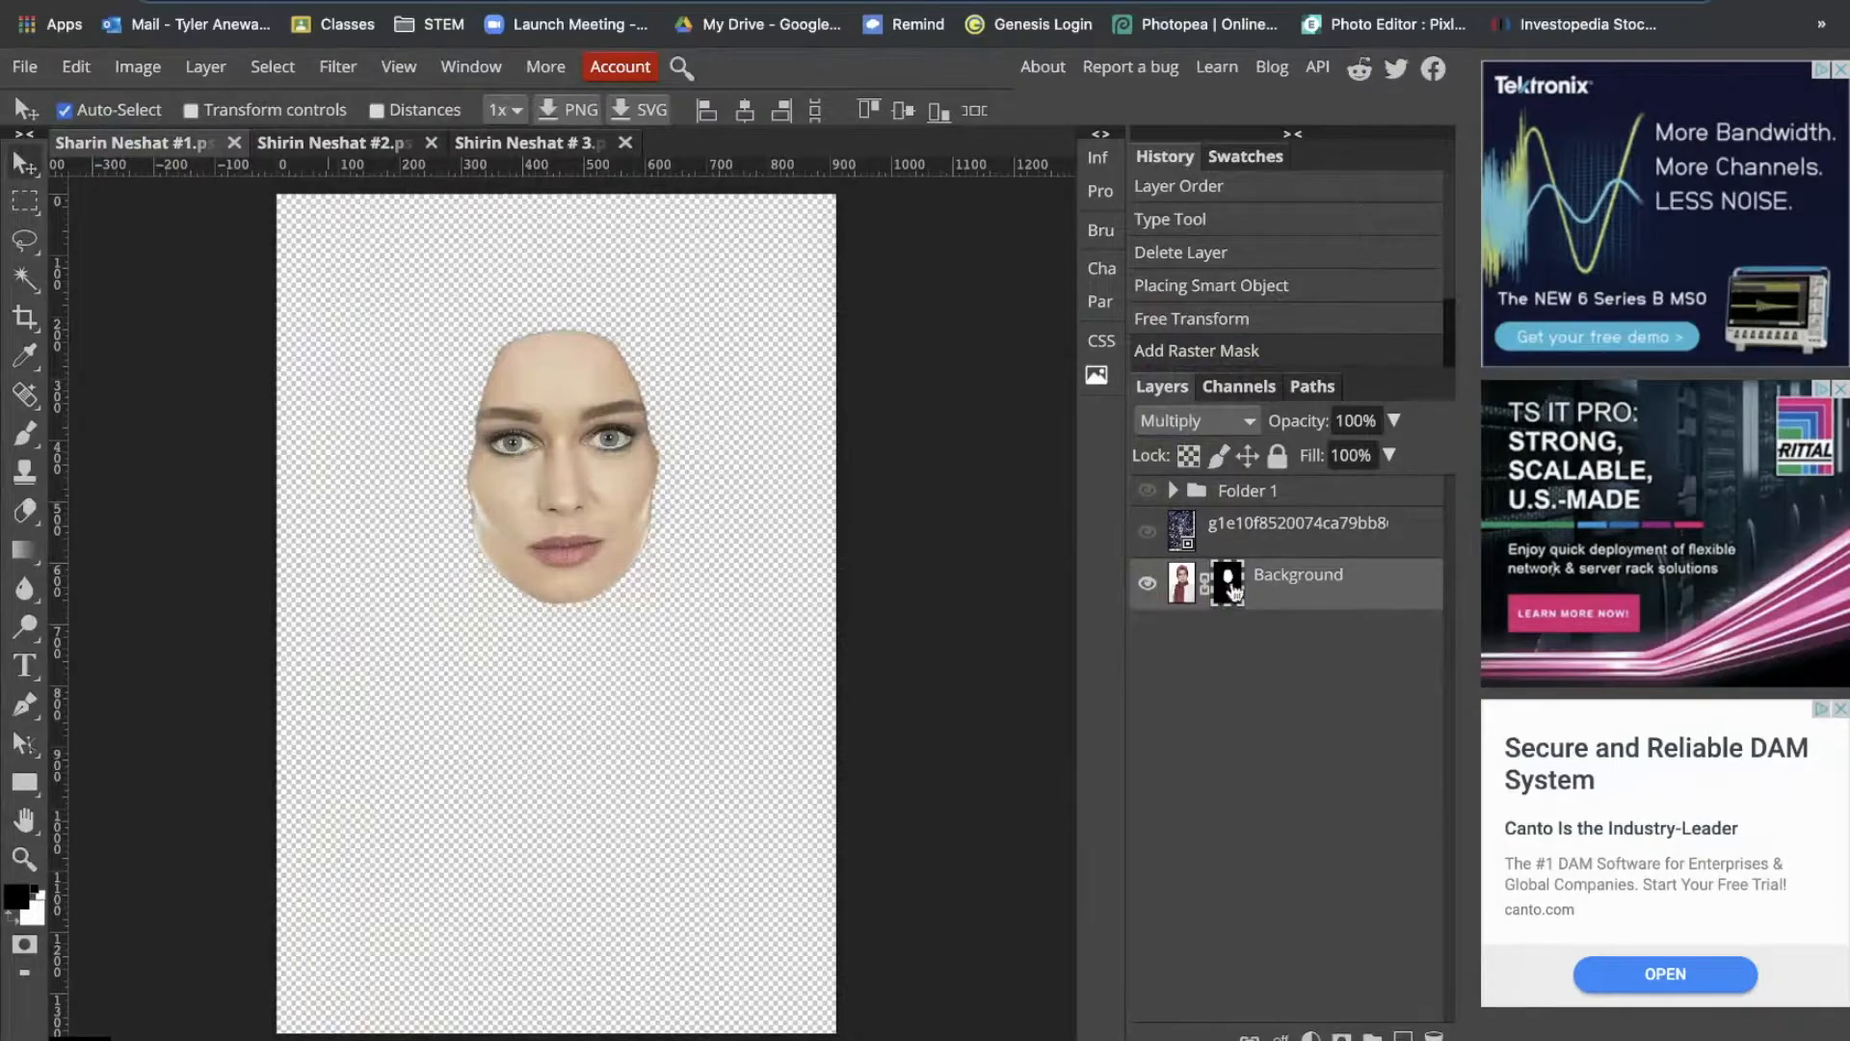
Step: Show the broken-glass layer, scale it to about 41% and position it over the face area
left_click(1147, 531)
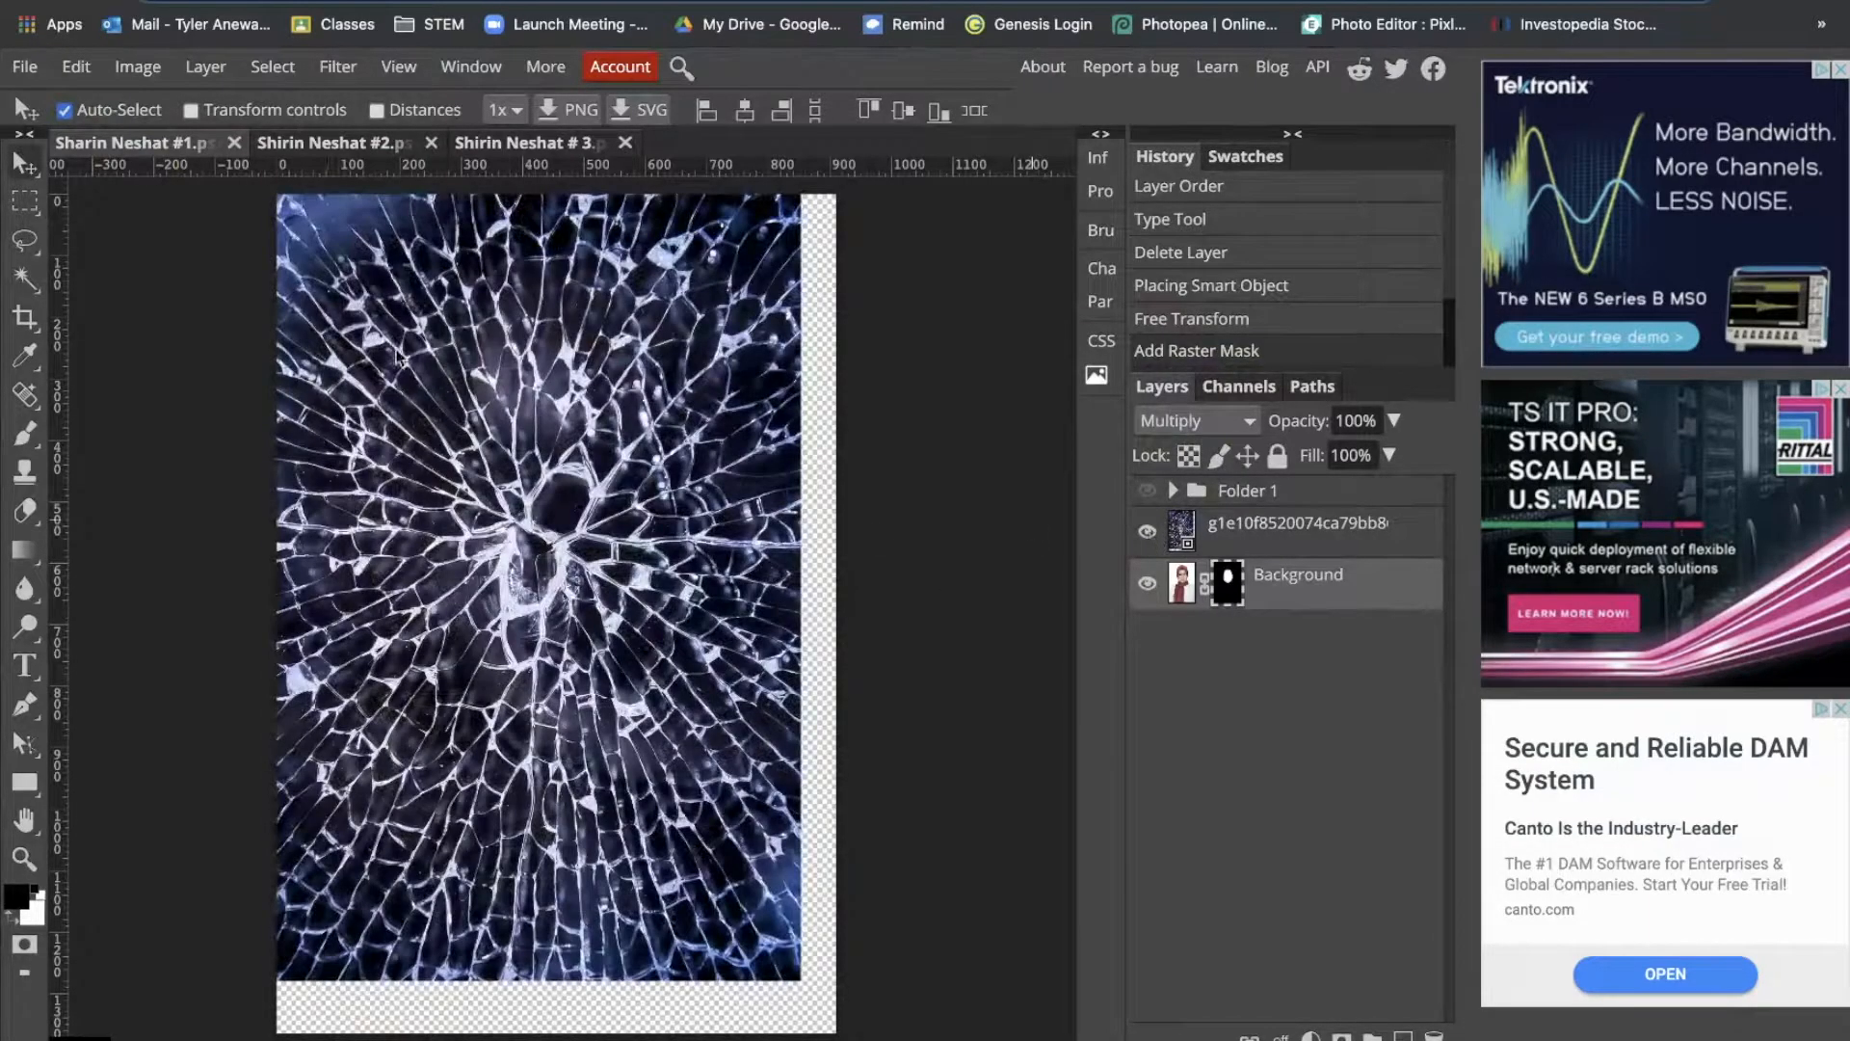
left_click_drag(472, 435, 514, 427)
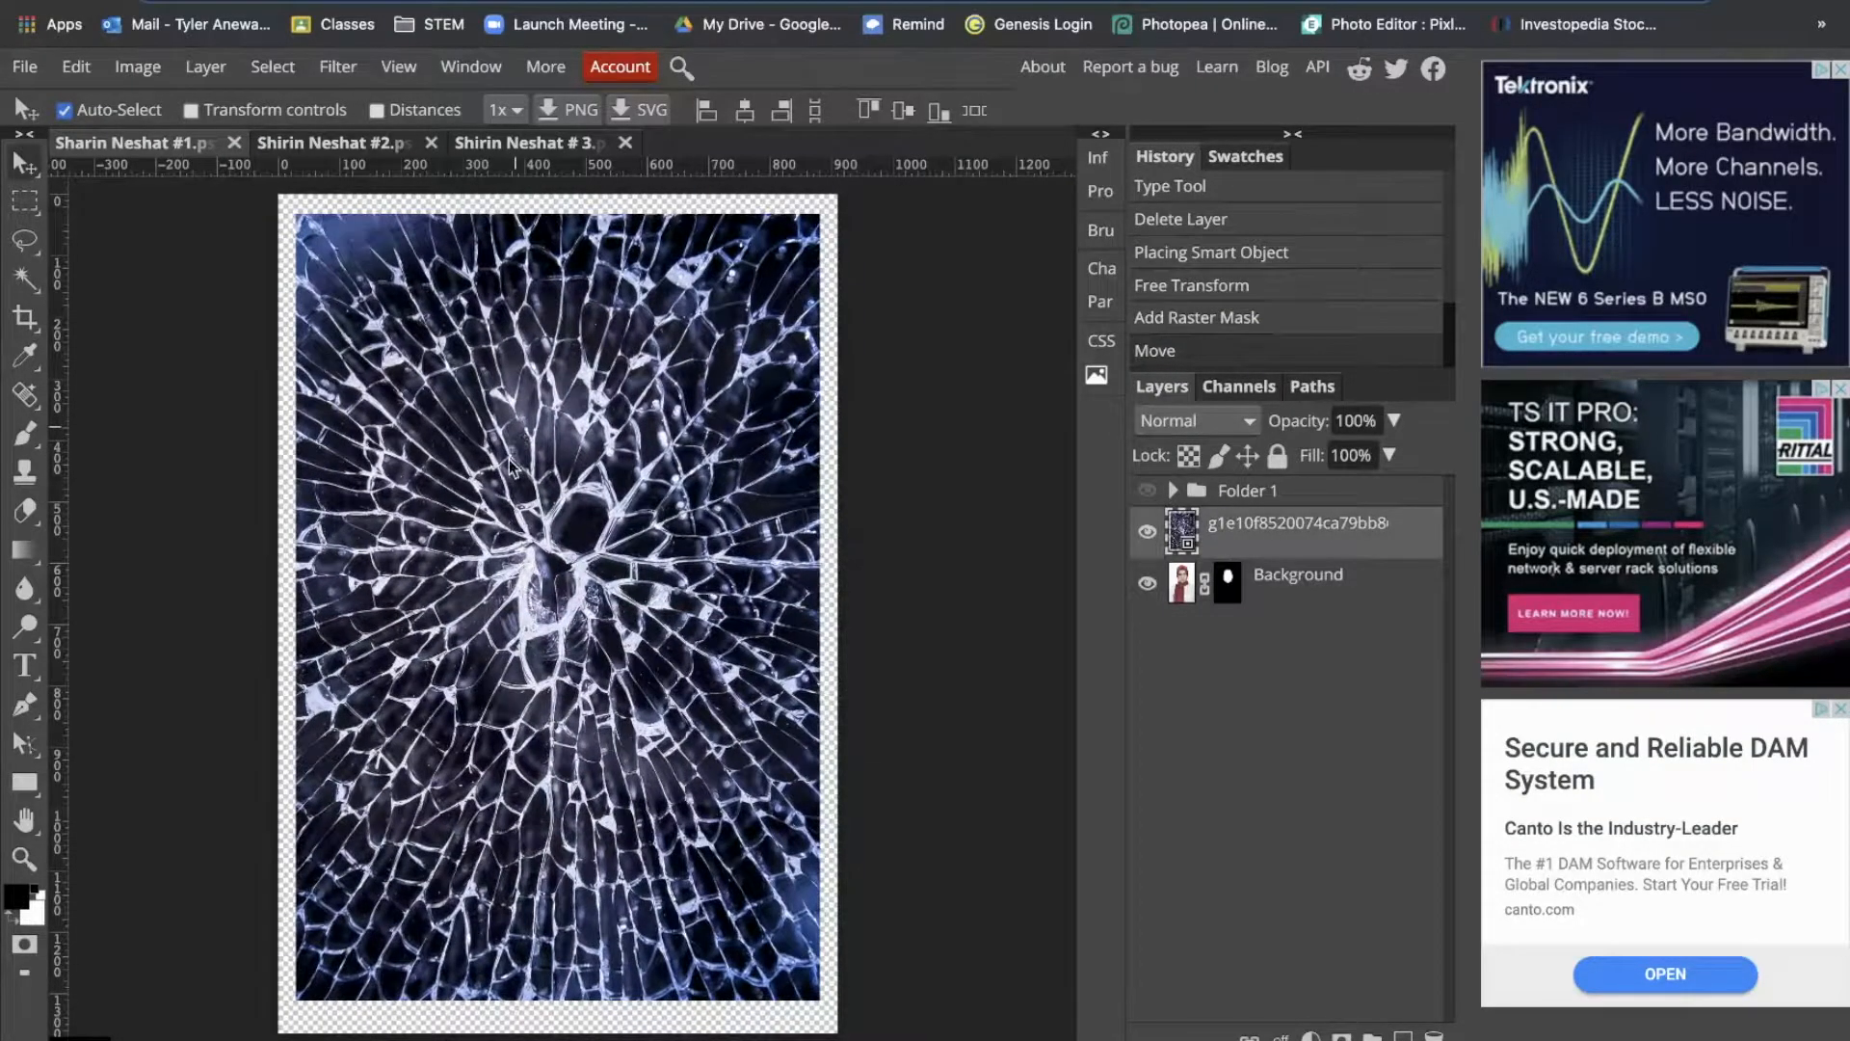
key("ctrl+t")
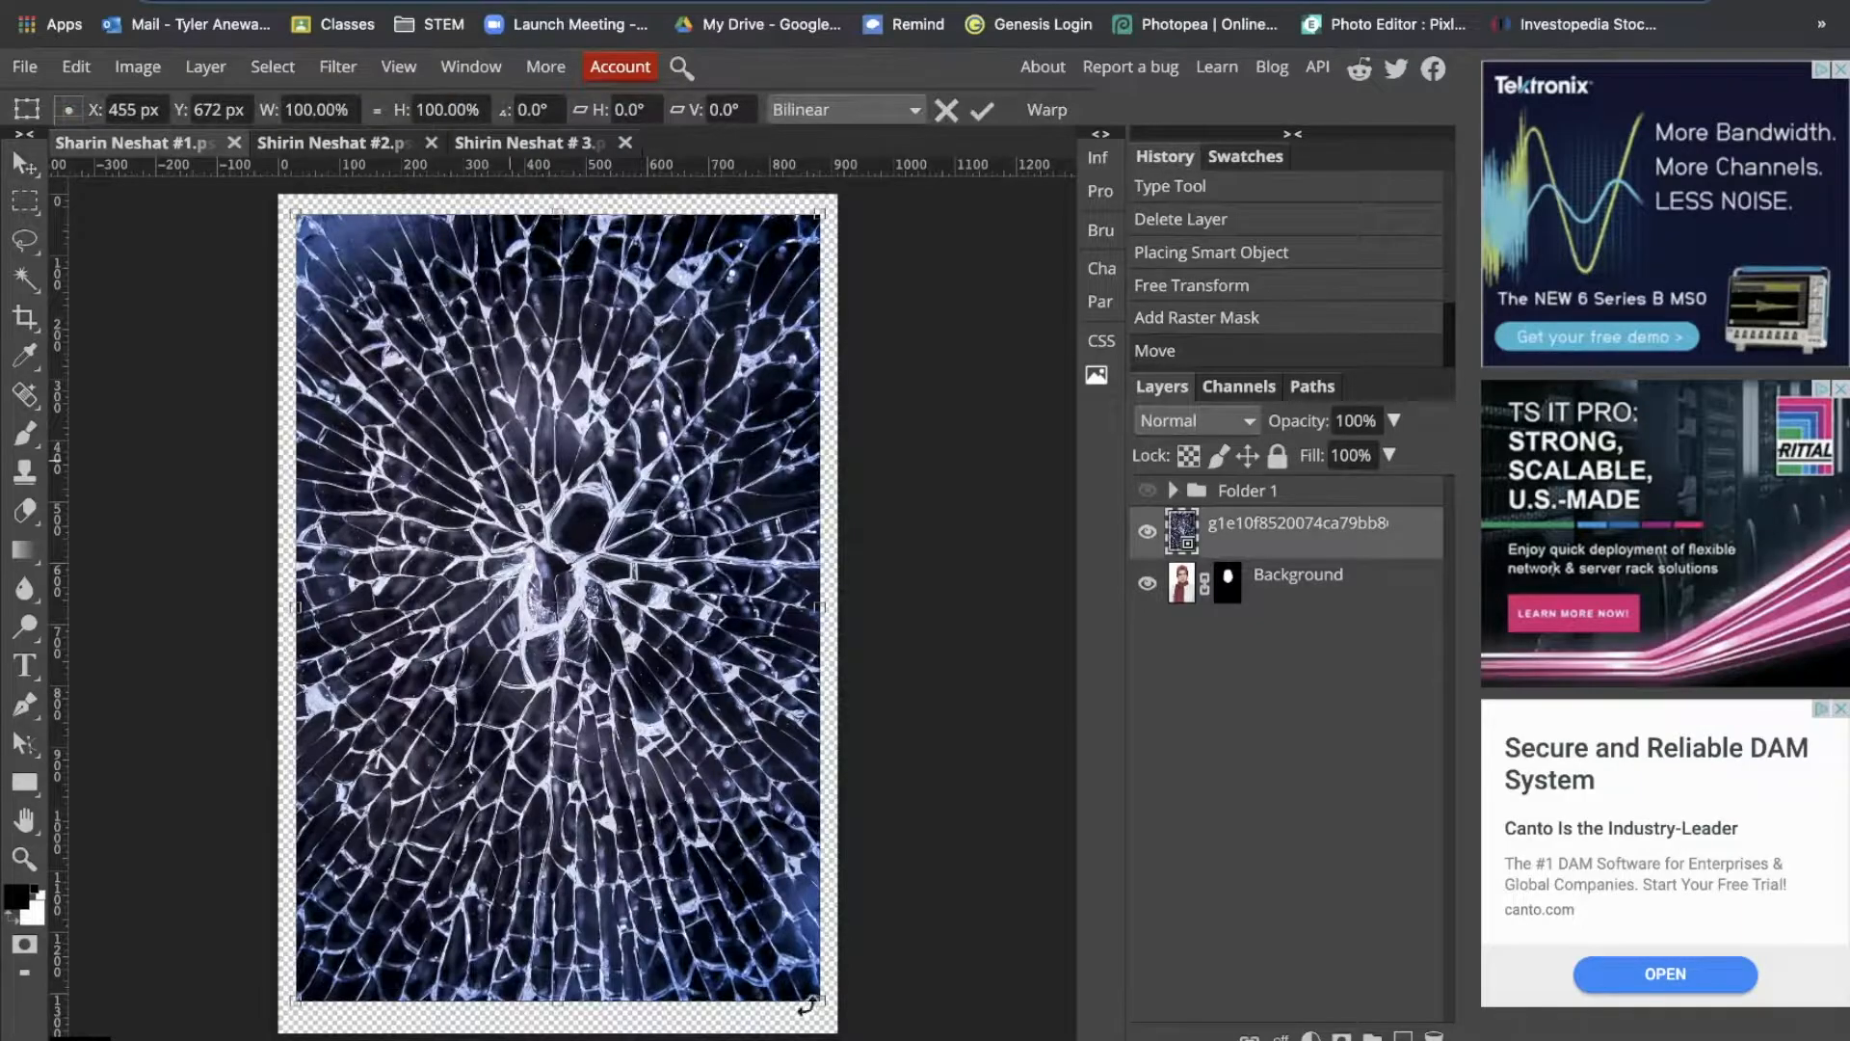
left_click_drag(817, 1002, 558, 607)
left_click_drag(490, 381, 620, 447)
left_click_drag(690, 673, 631, 592)
left_click_drag(582, 534, 683, 633)
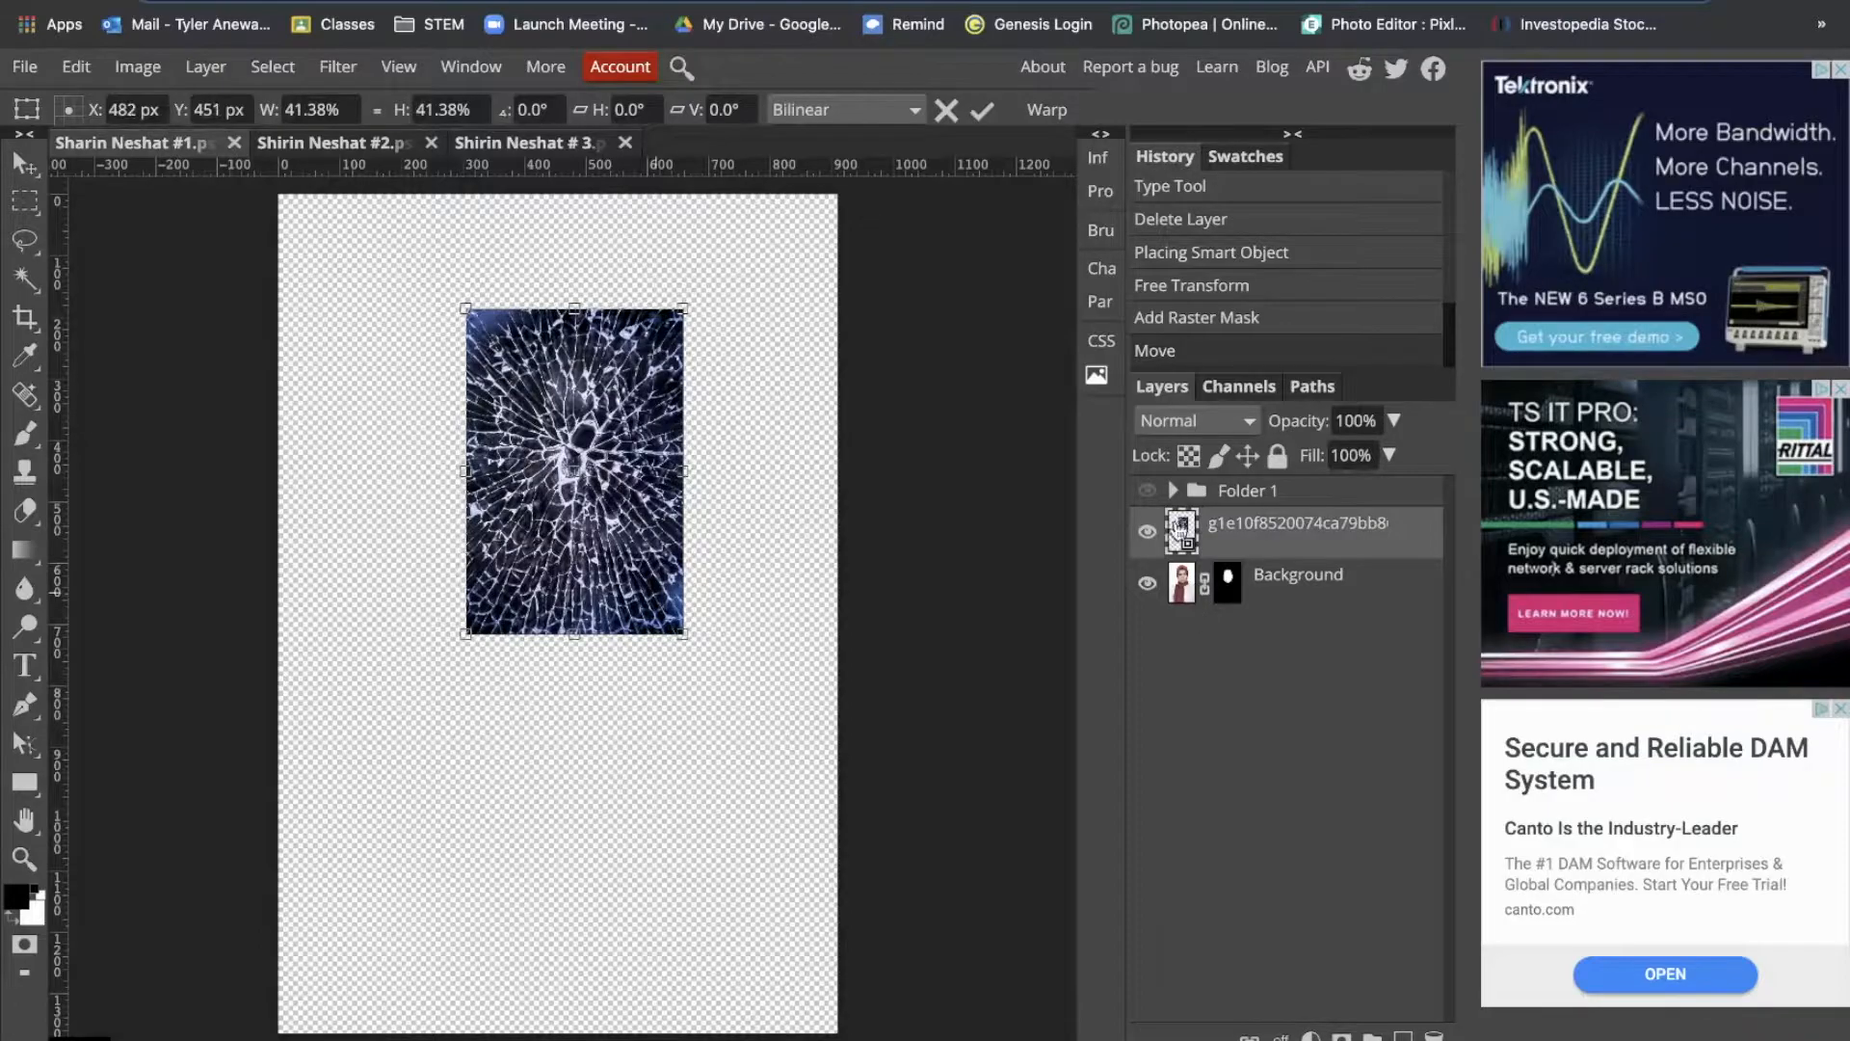
Step: Apply the transform and move the face-shaped mask from the Background layer to the broken-glass layer
left_click(1230, 586)
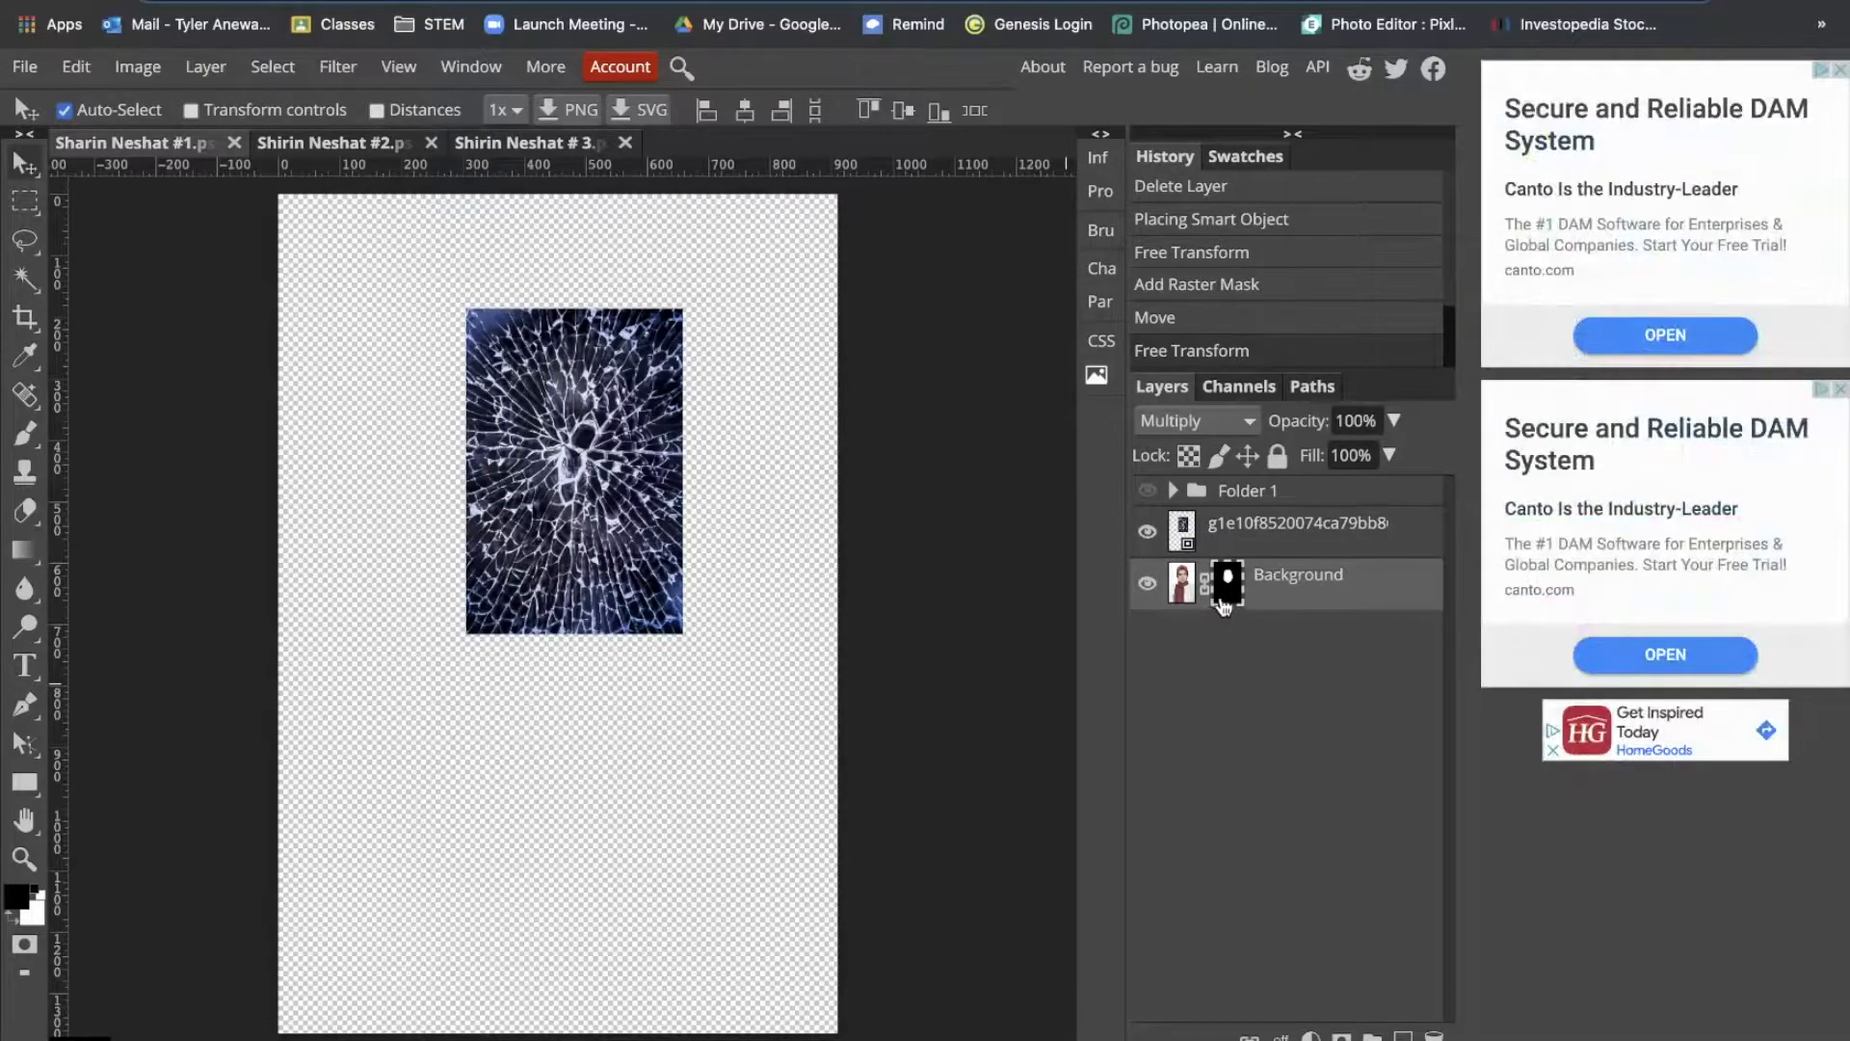
left_click(1184, 596)
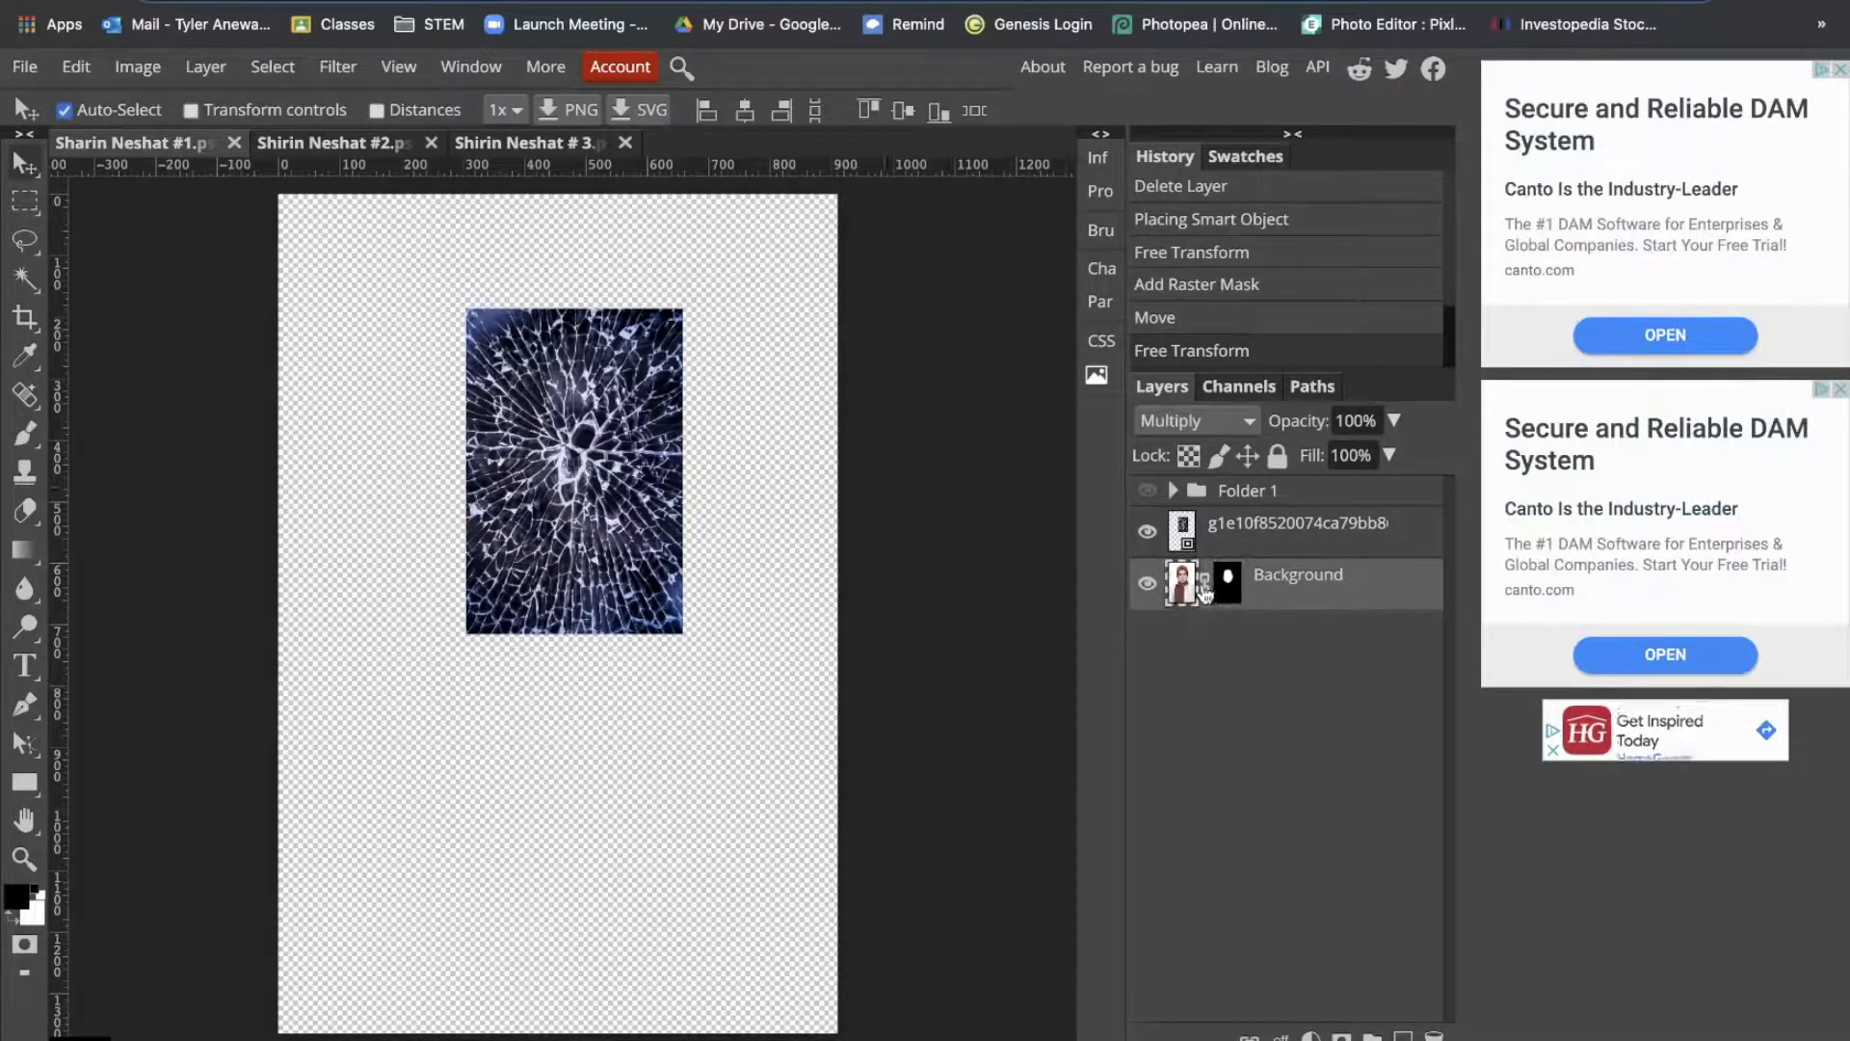
left_click(1228, 588)
left_click_drag(1231, 595, 1239, 537)
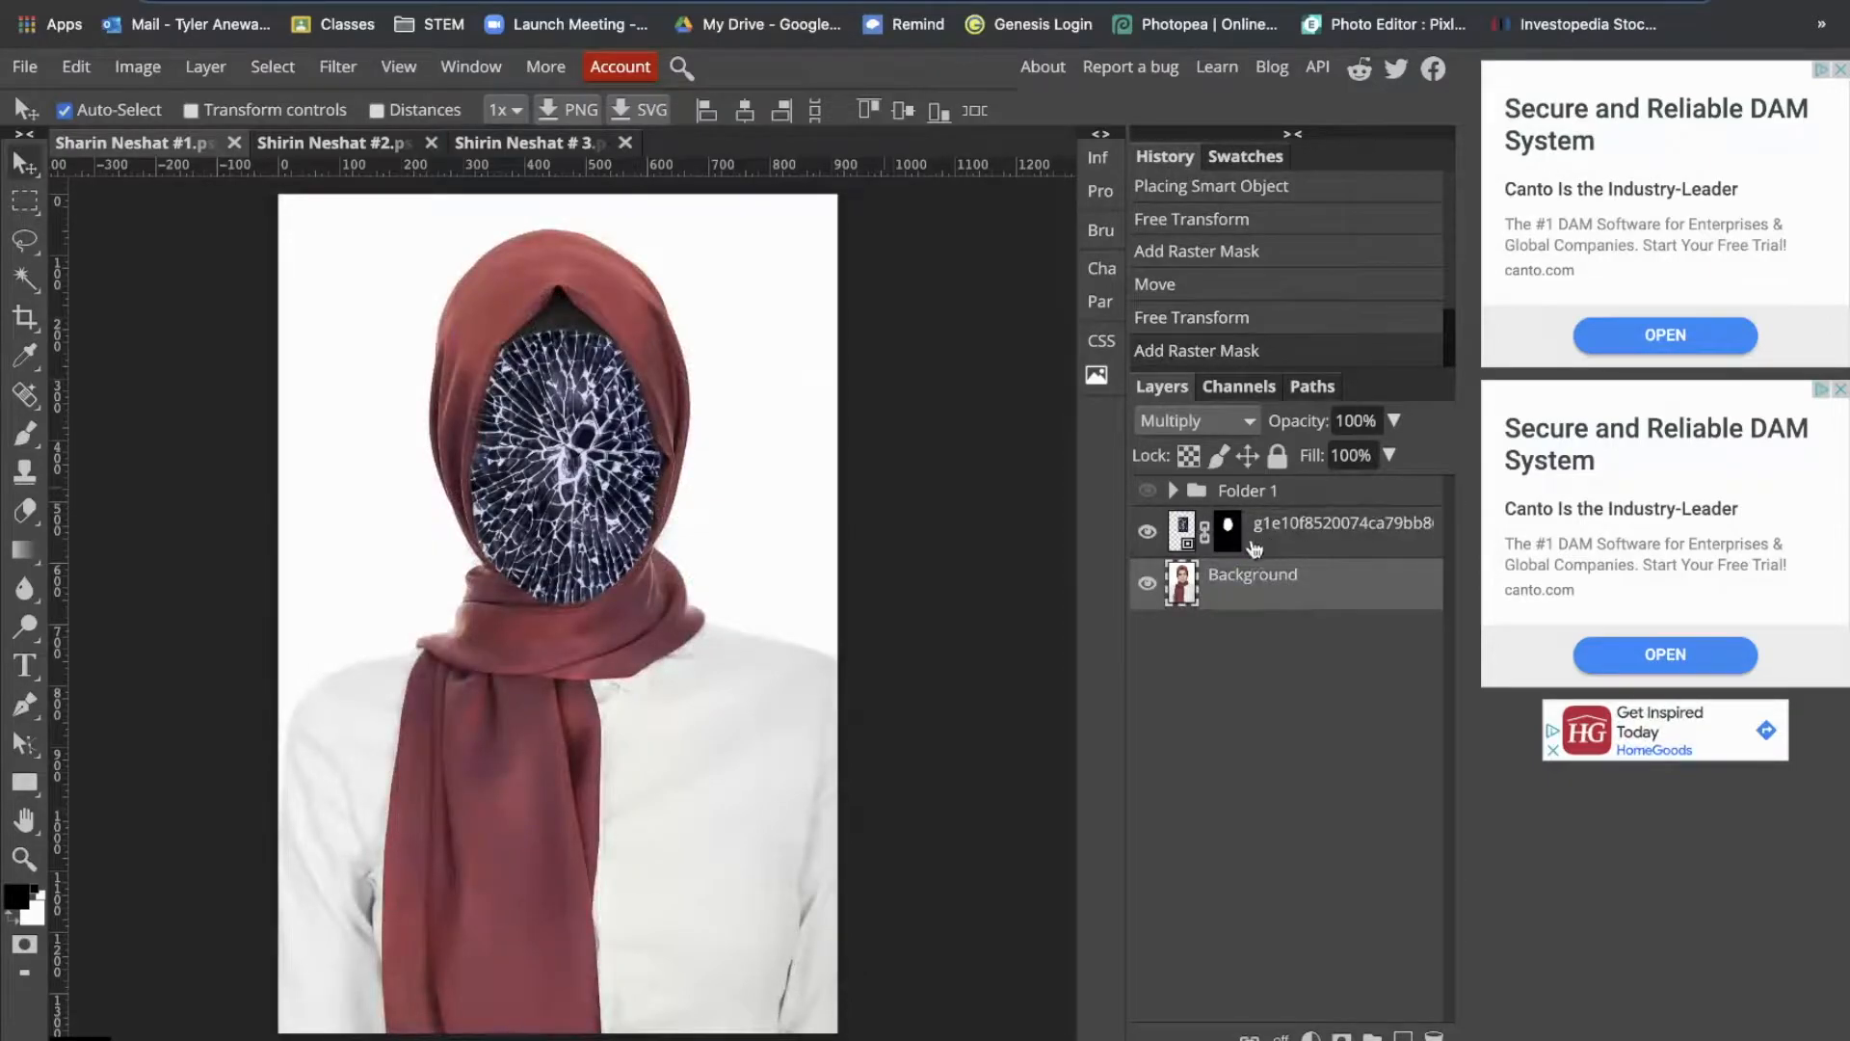
Step: Try moving the broken glass together with its linked mask, undo the move, and toggle the layer's visibility
left_click(1148, 533)
left_click(1149, 534)
left_click_drag(578, 439, 508, 479)
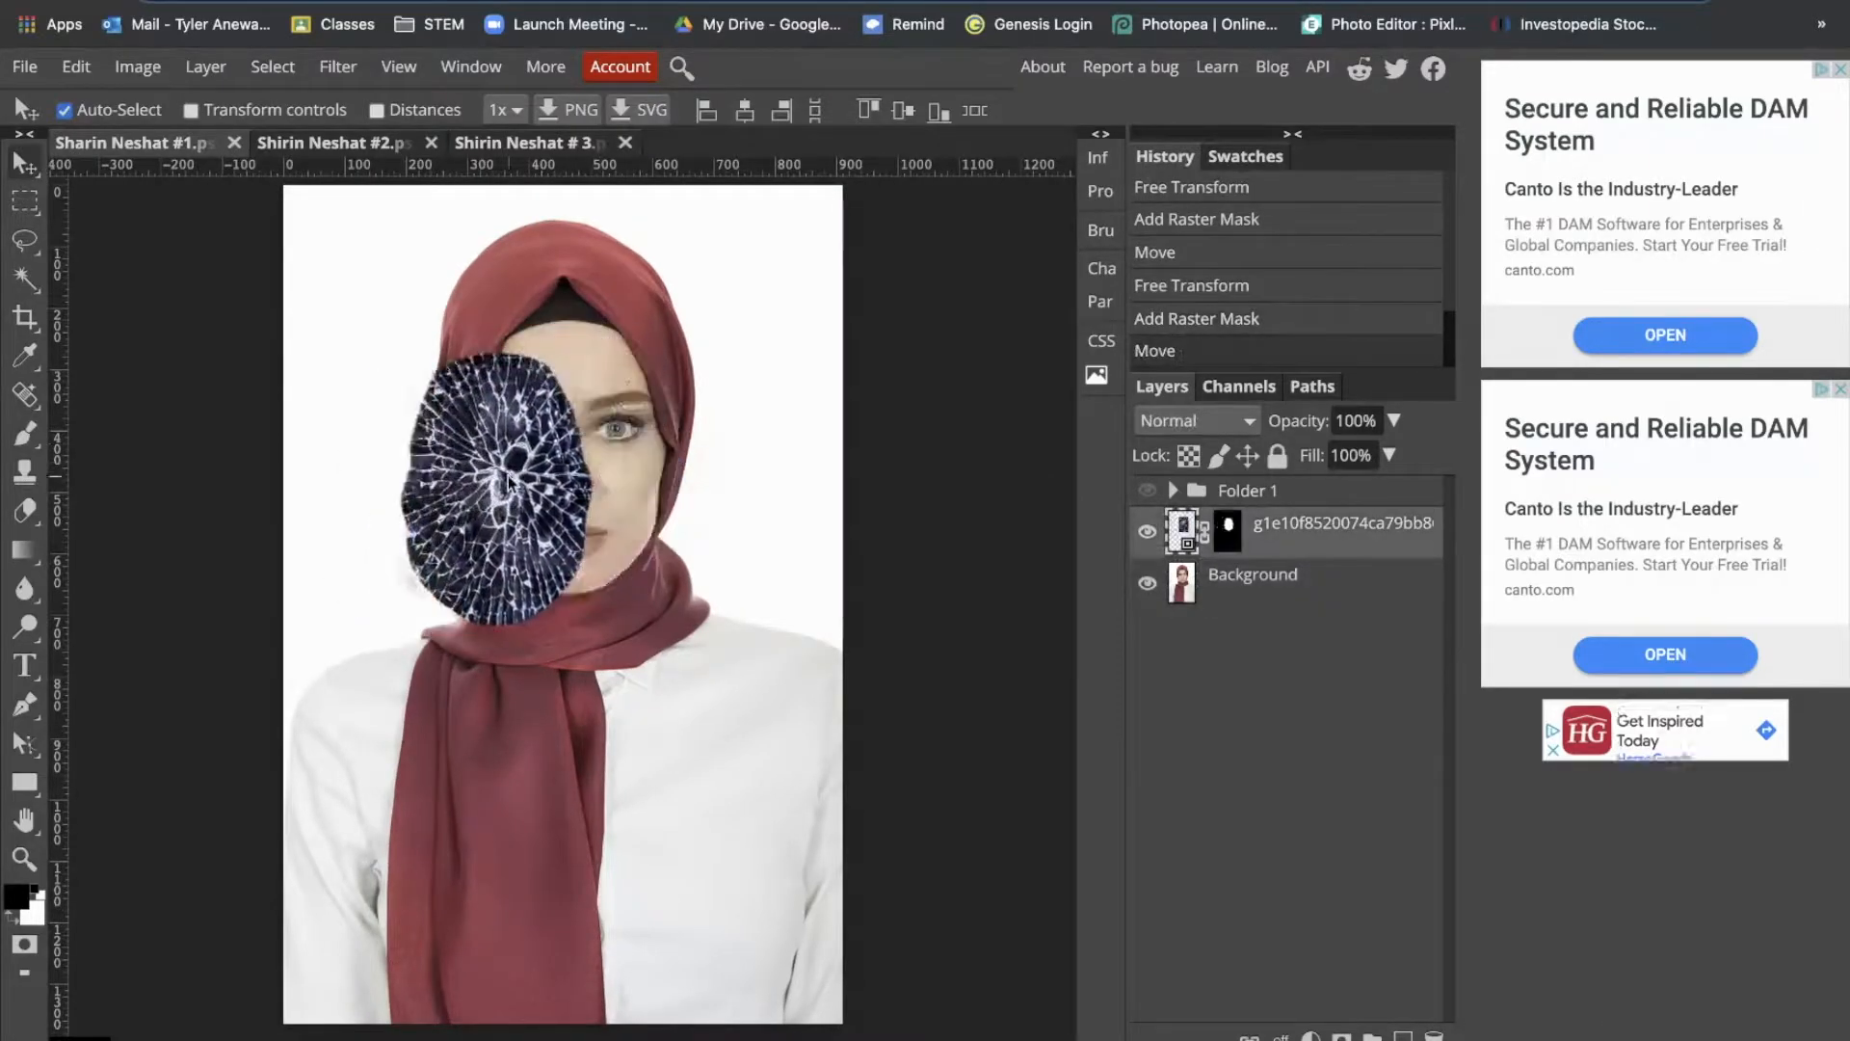
key("ctrl+z")
key("ctrl+comma")
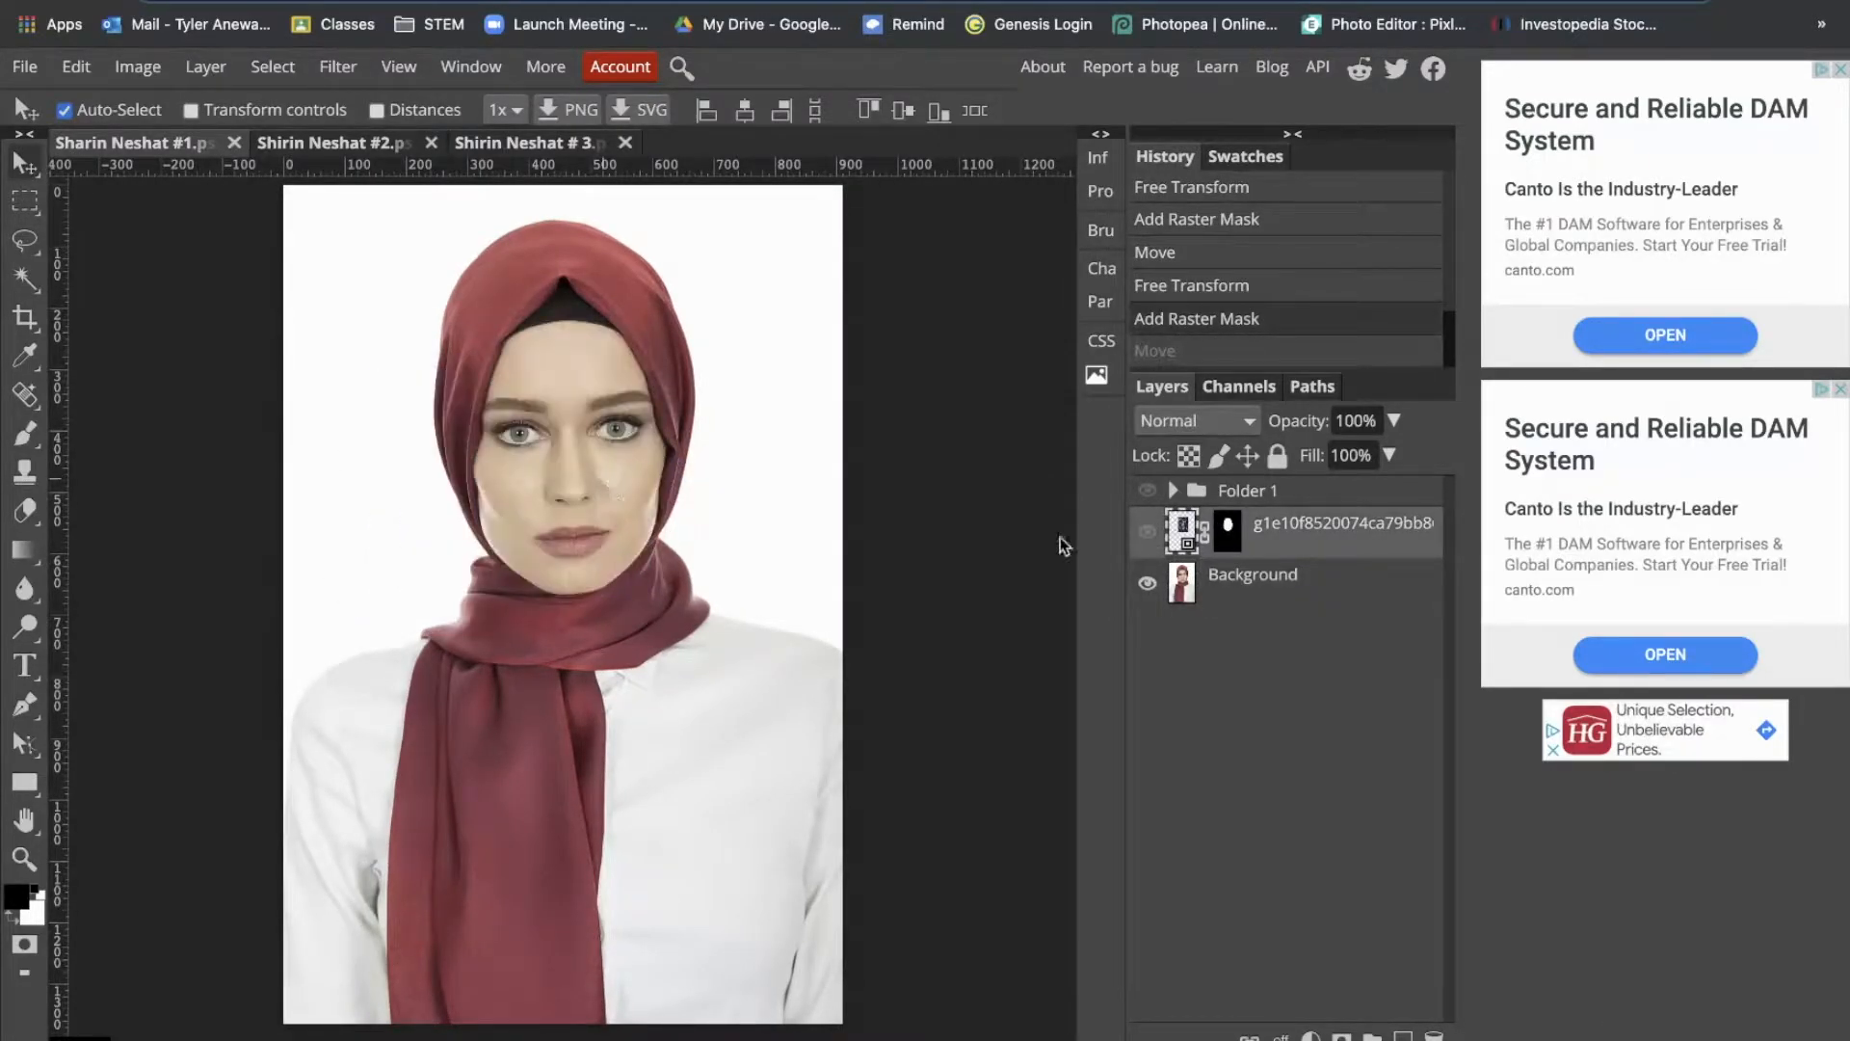
left_click(1147, 531)
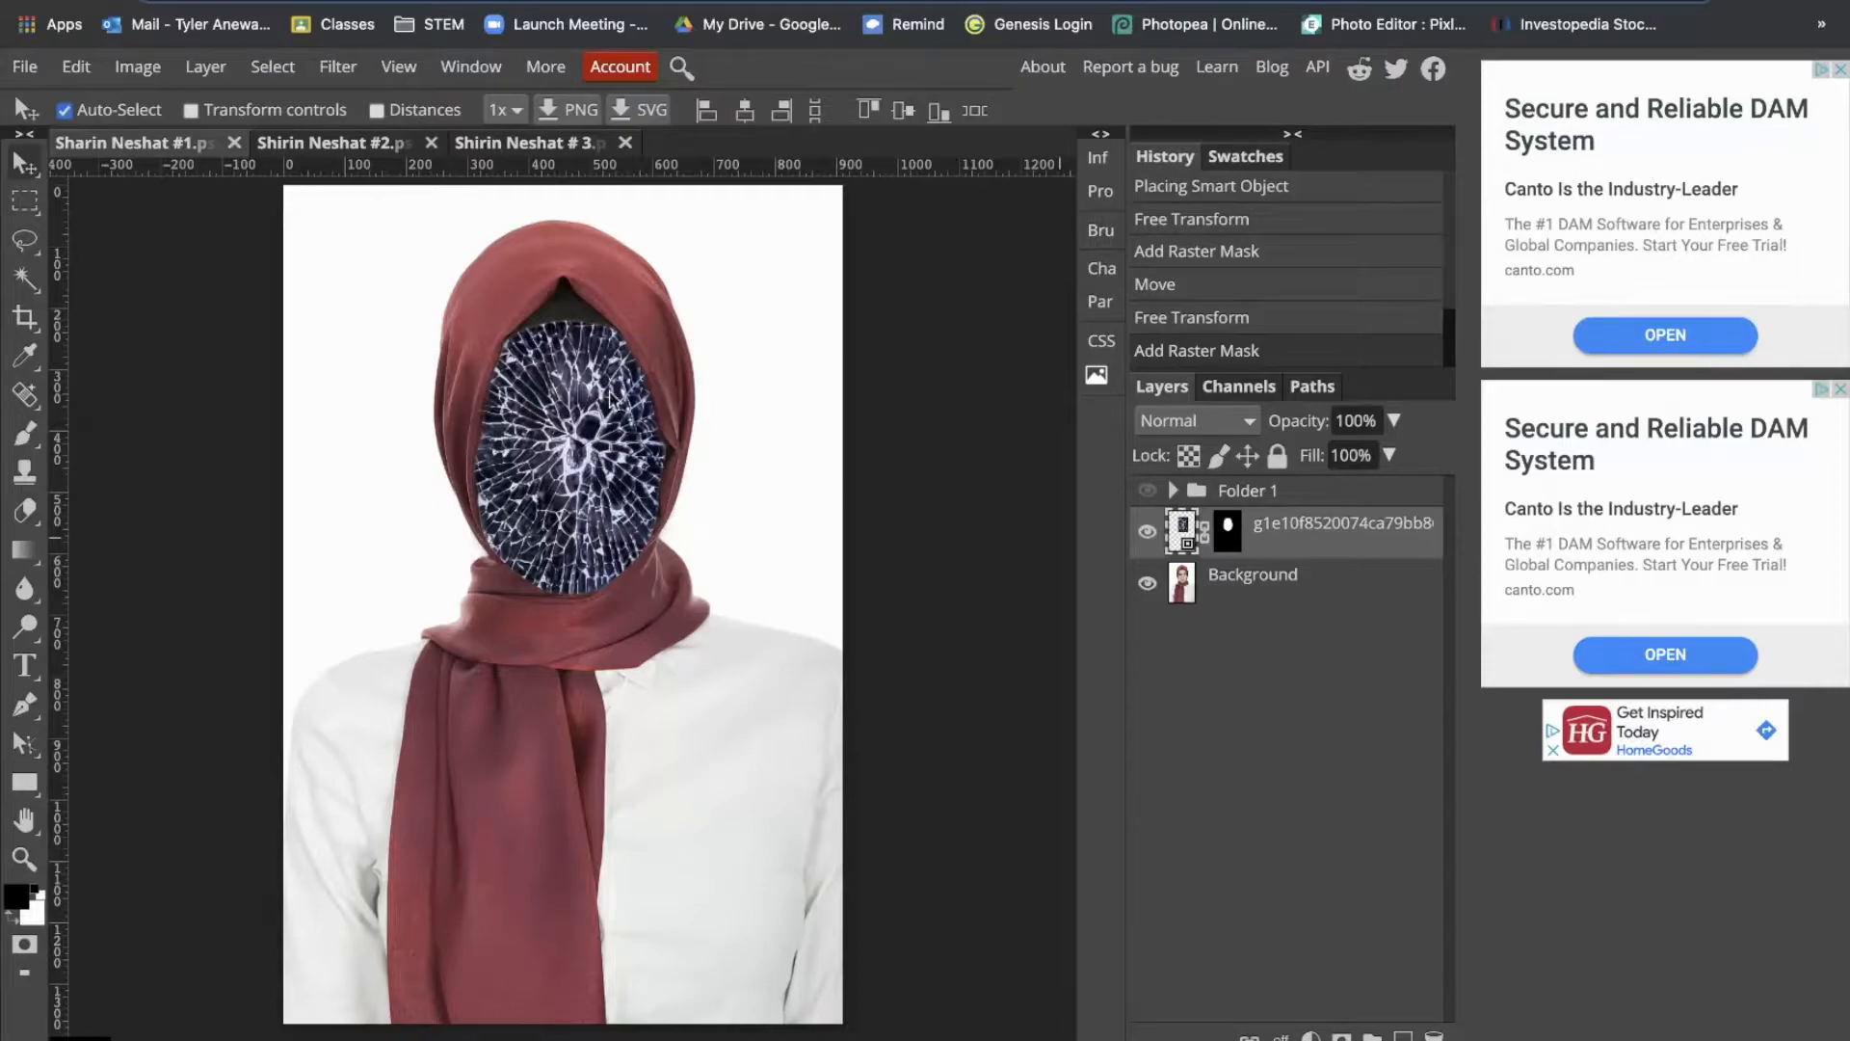
Step: Unlink the mask from the broken-glass image and enlarge the image to about 50%, repositioning it within the face
left_click(1206, 537)
mouse_move(592, 493)
left_mouse_down()
mouse_move(603, 478)
mouse_move(576, 489)
left_mouse_up()
key("ctrl+alt+t")
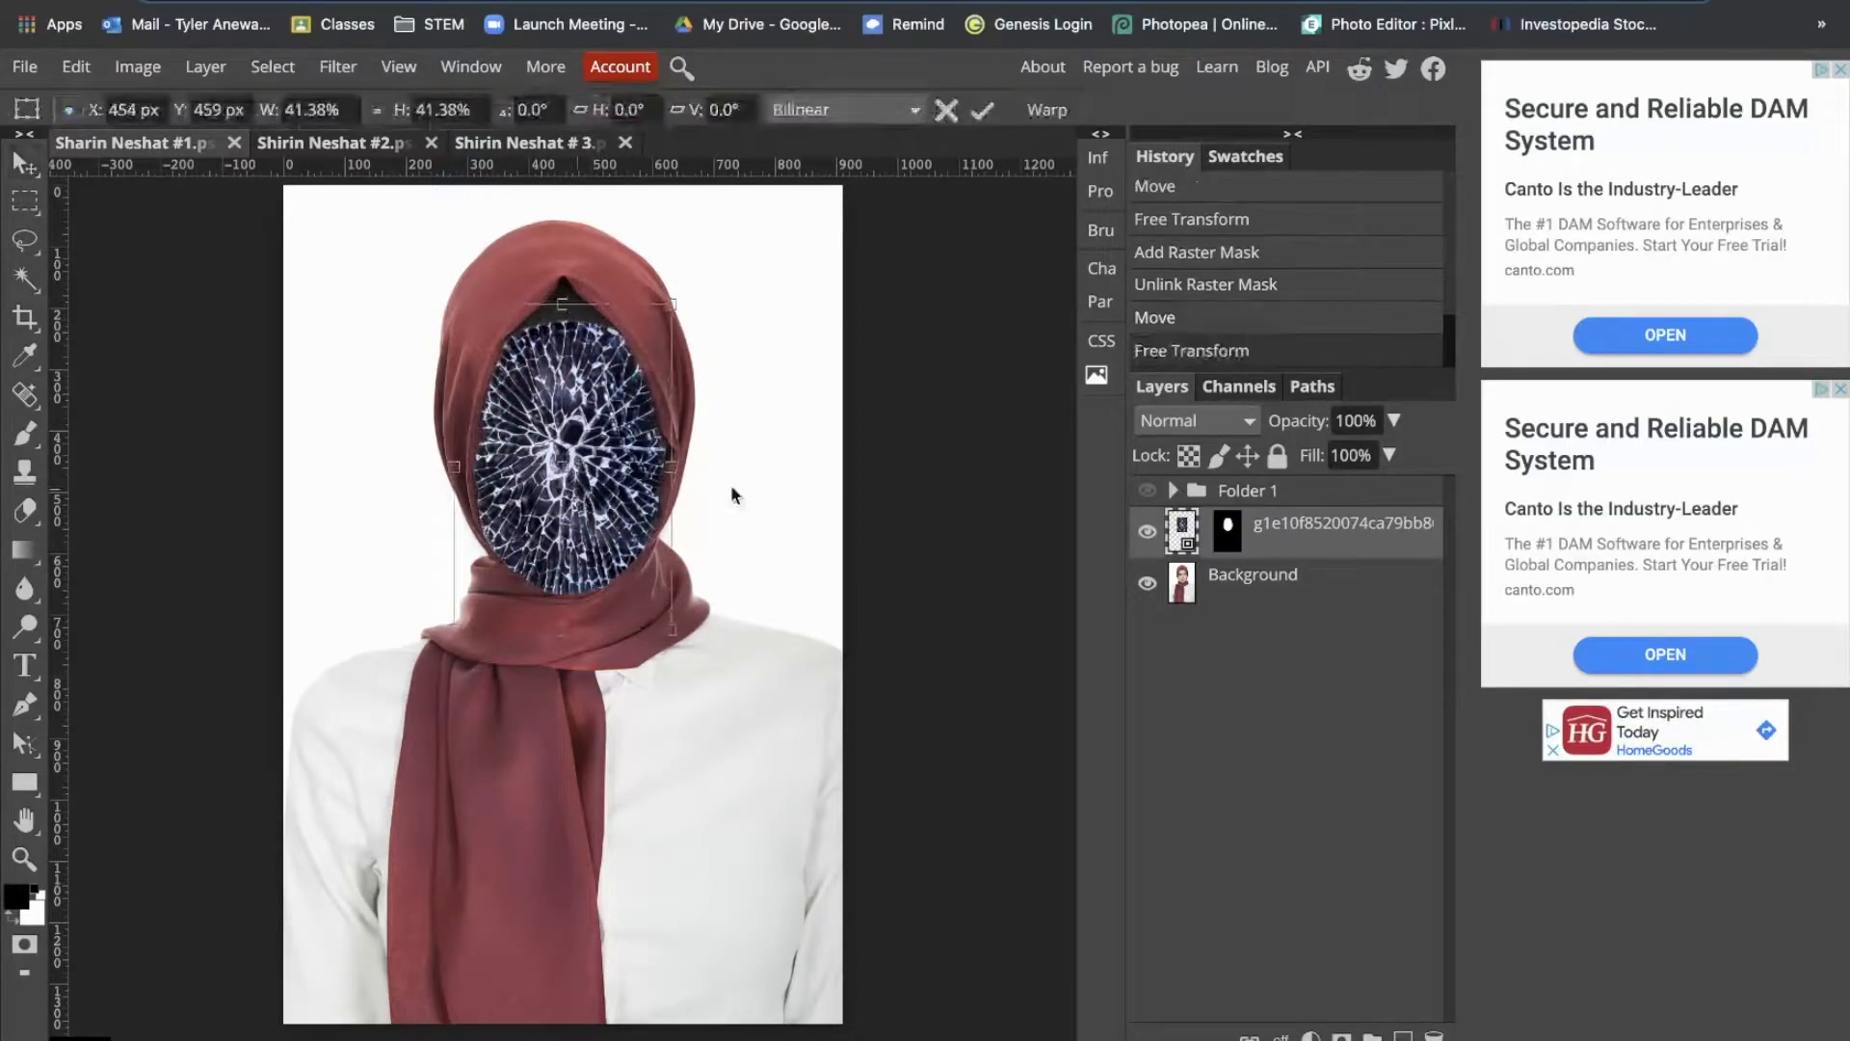
mouse_move(672, 631)
left_mouse_down()
mouse_move(734, 676)
mouse_move(665, 631)
left_mouse_up()
left_click_drag(713, 669, 699, 655)
left_click_drag(593, 510, 602, 505)
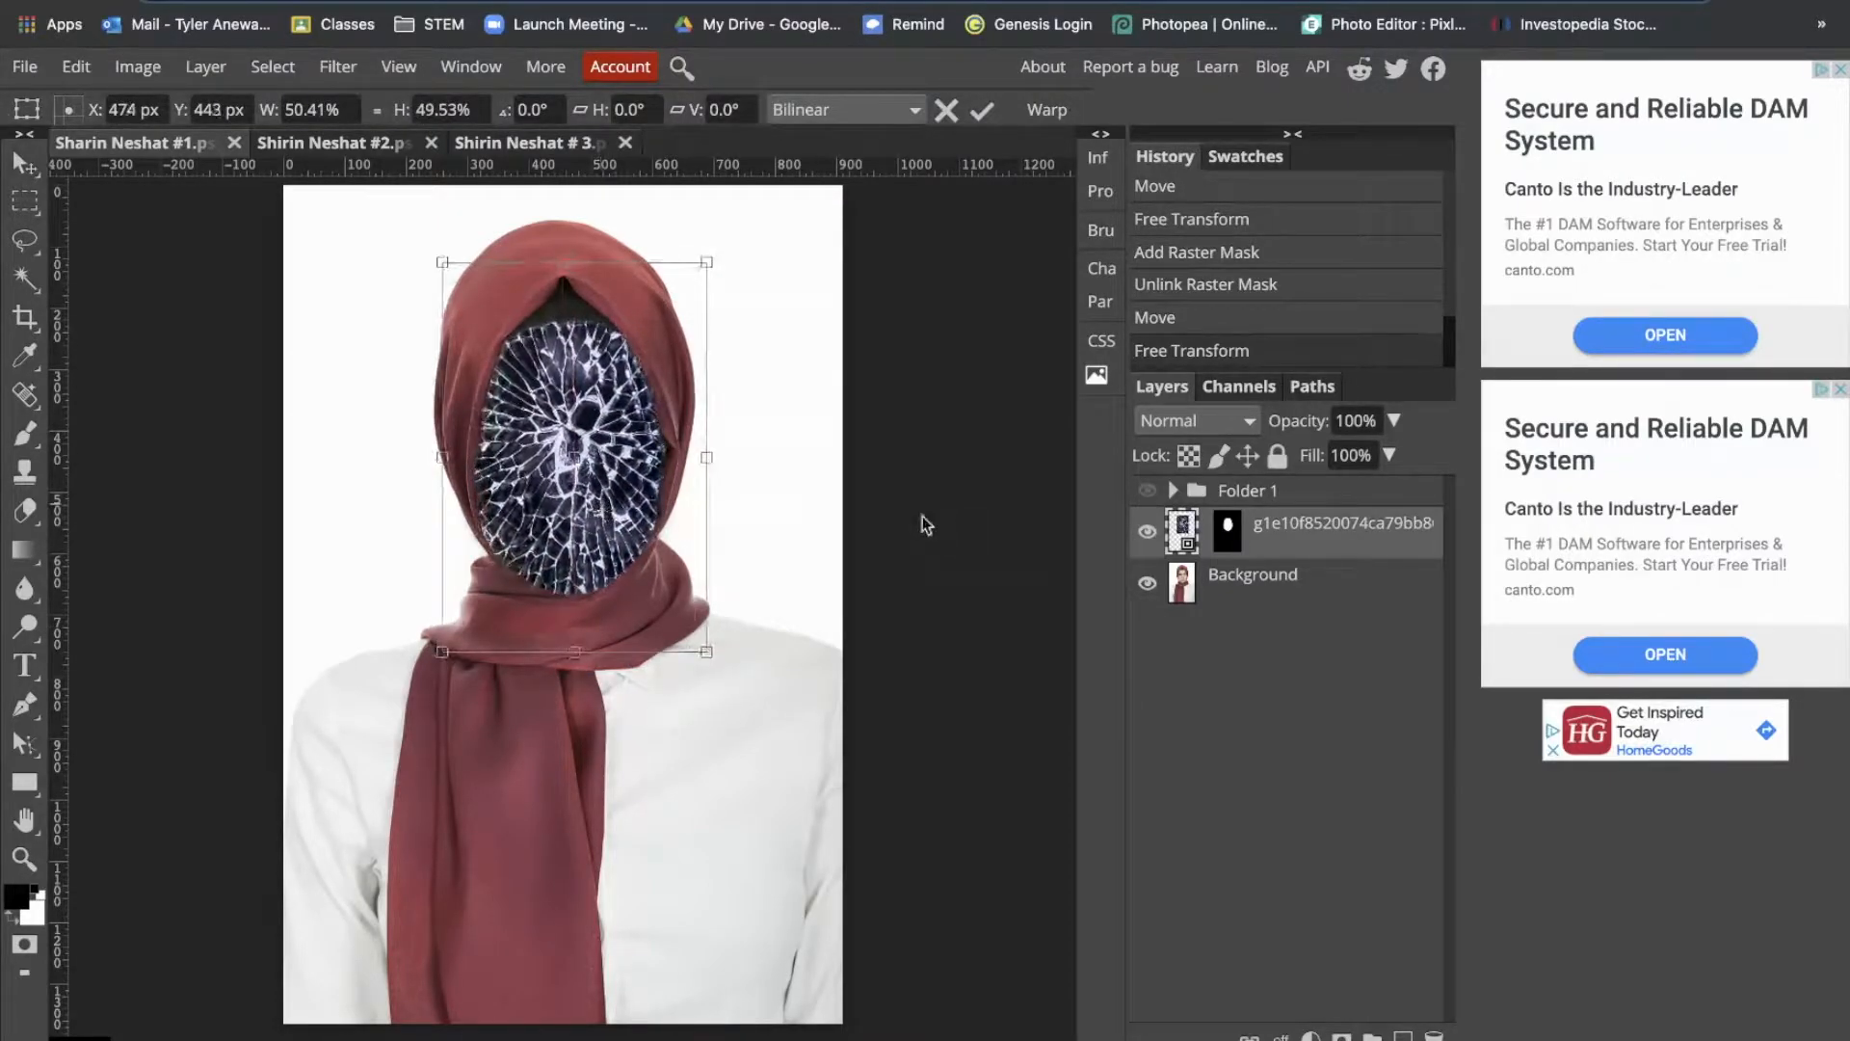
left_click(24, 163)
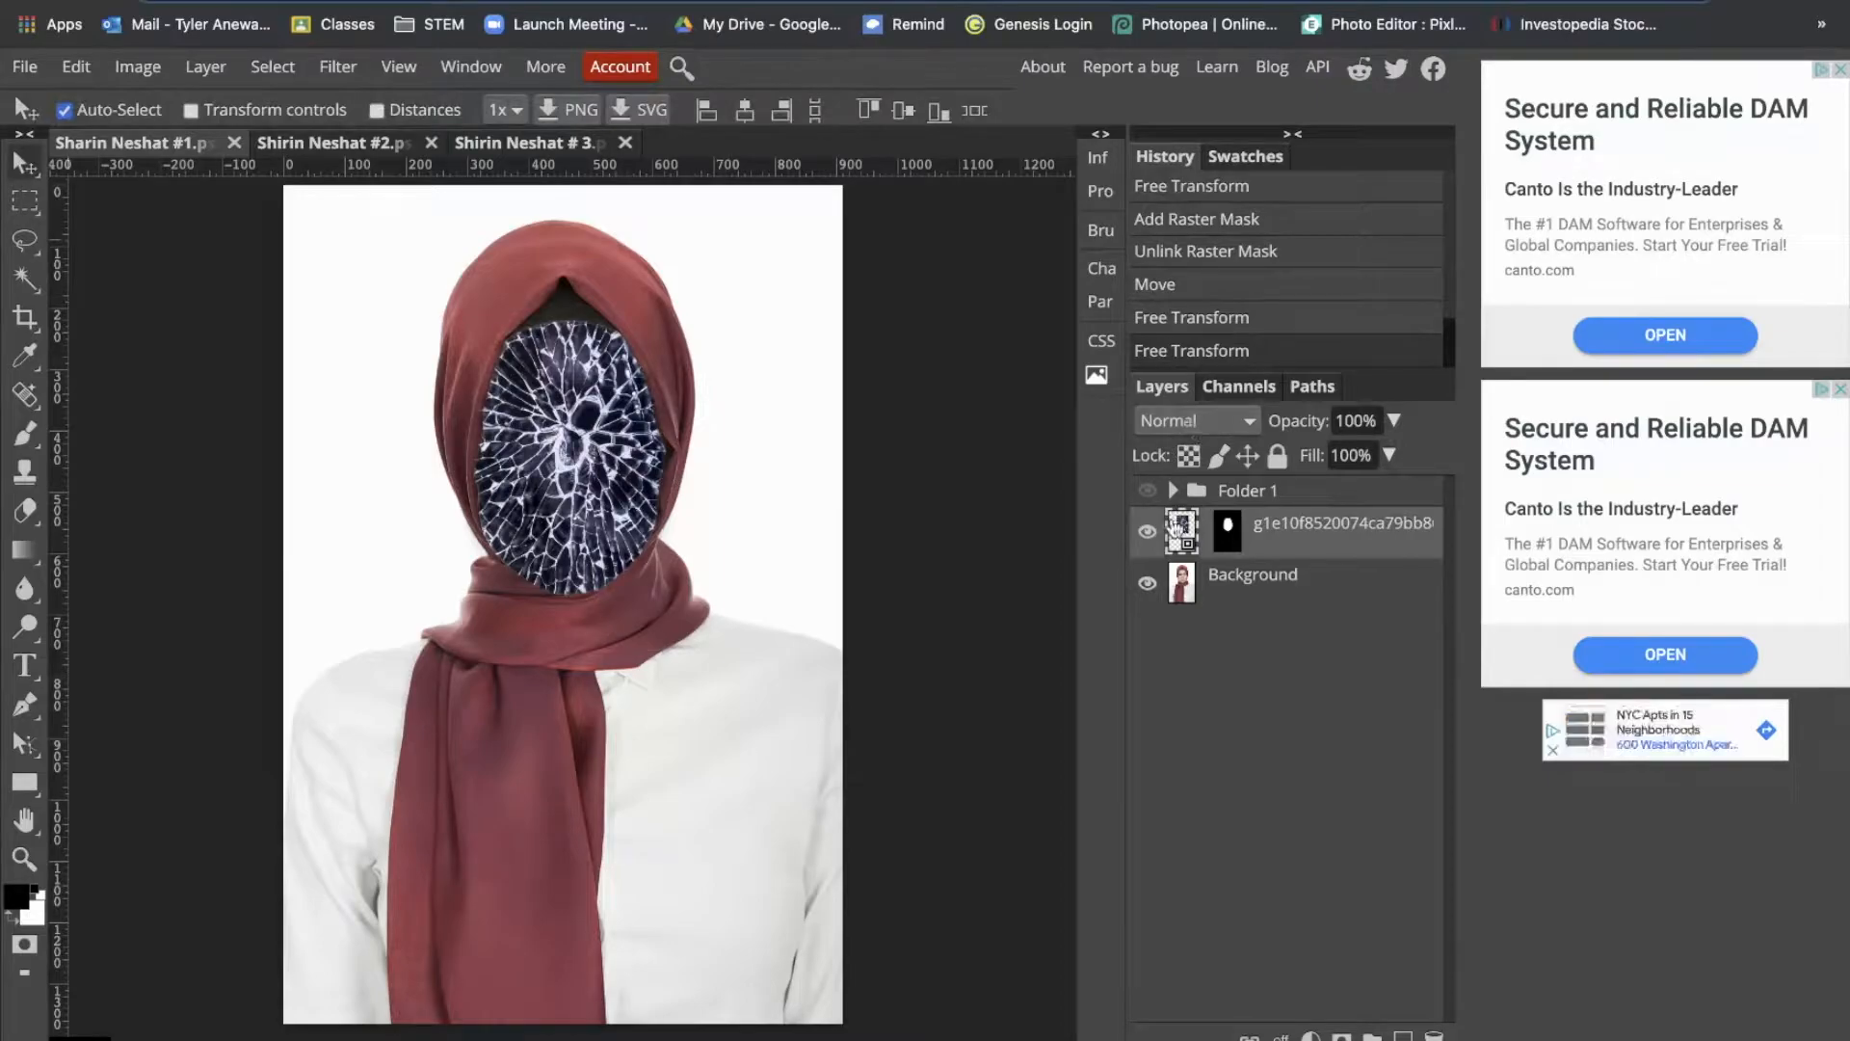
Step: Set the broken-glass layer's blend mode to Multiply and its opacity to 35%
left_click(1174, 427)
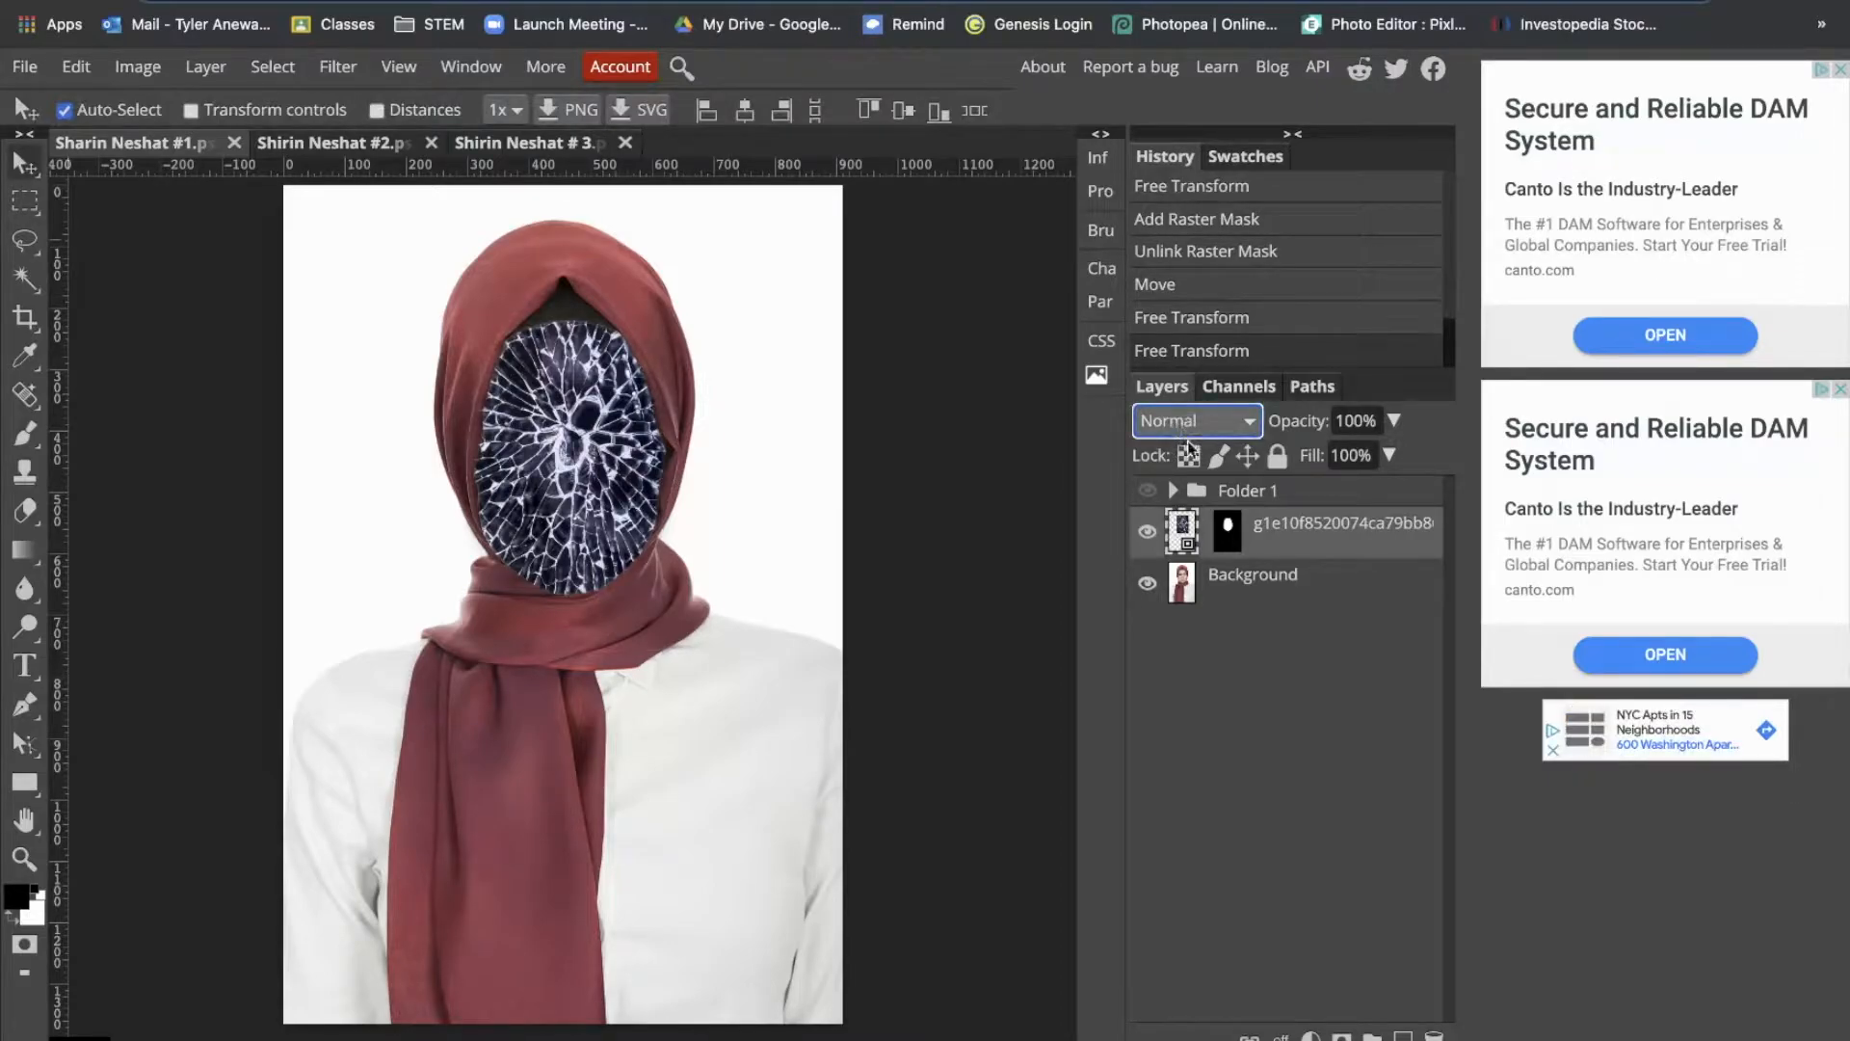
left_click(1184, 505)
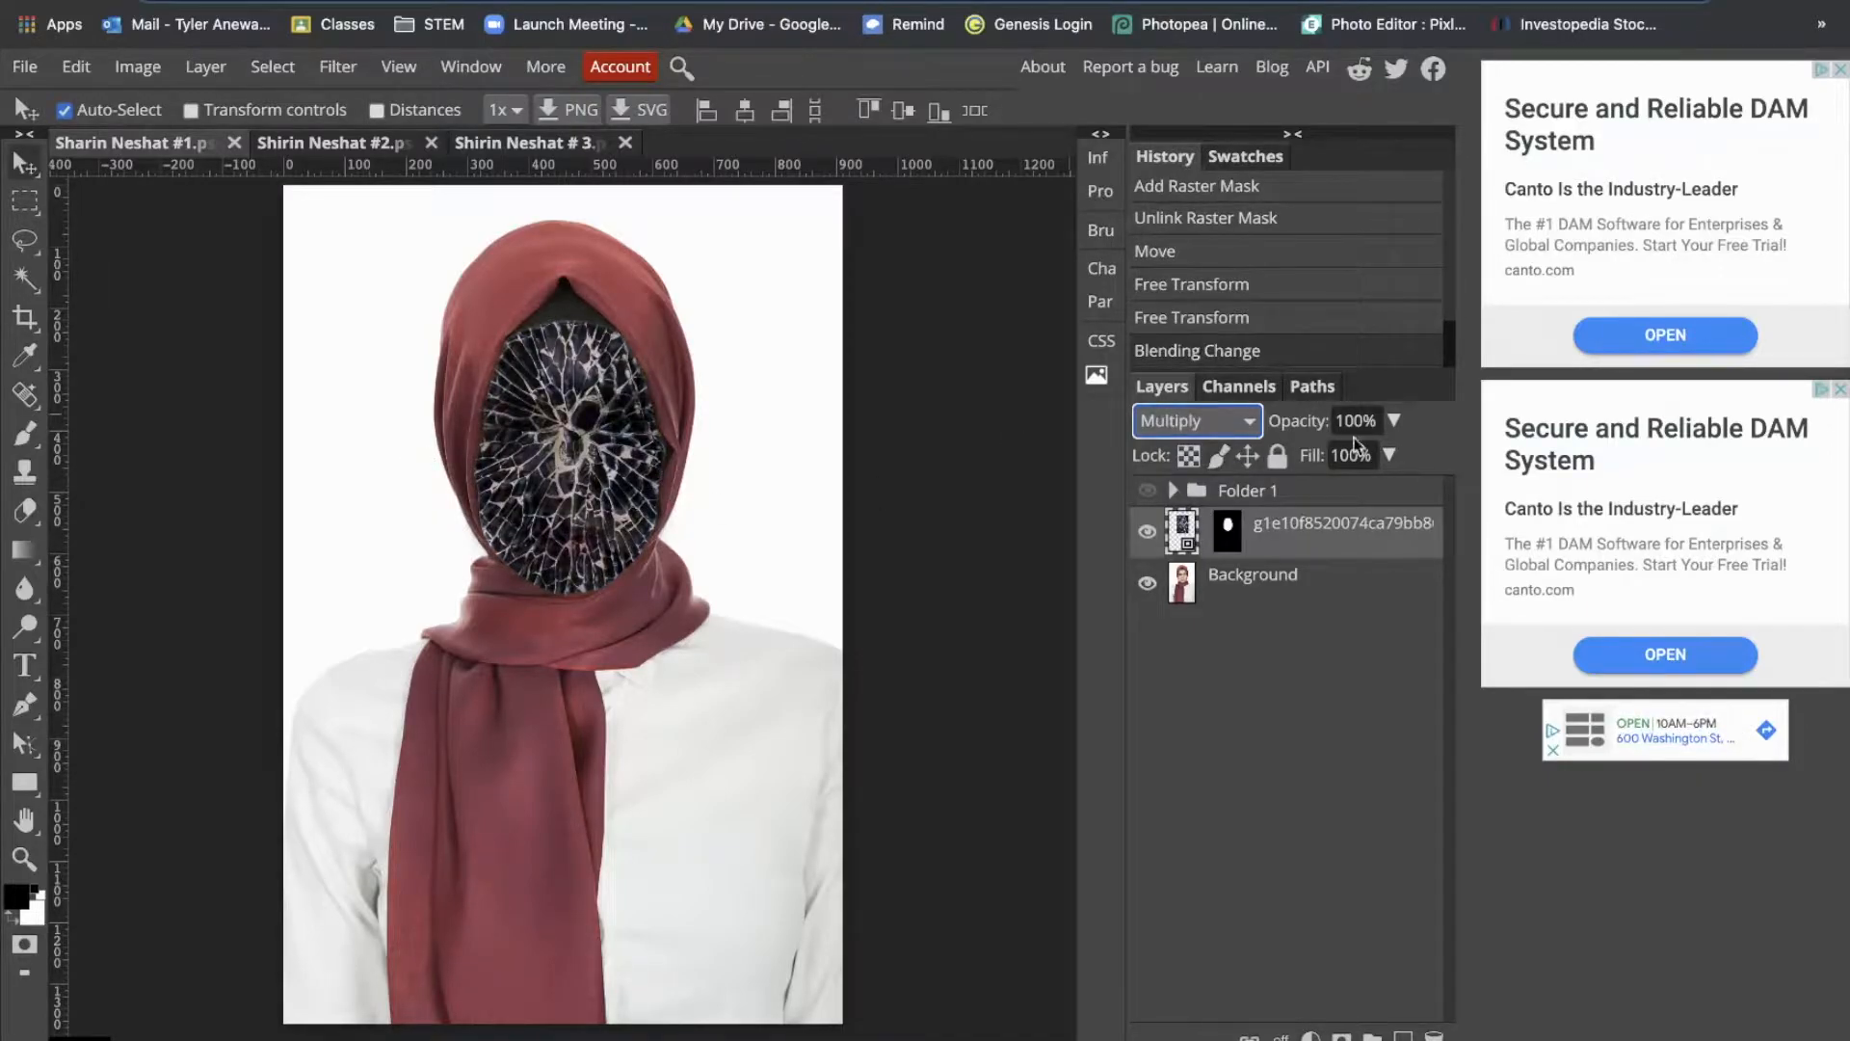
left_click(1394, 420)
left_click_drag(1397, 456, 1316, 465)
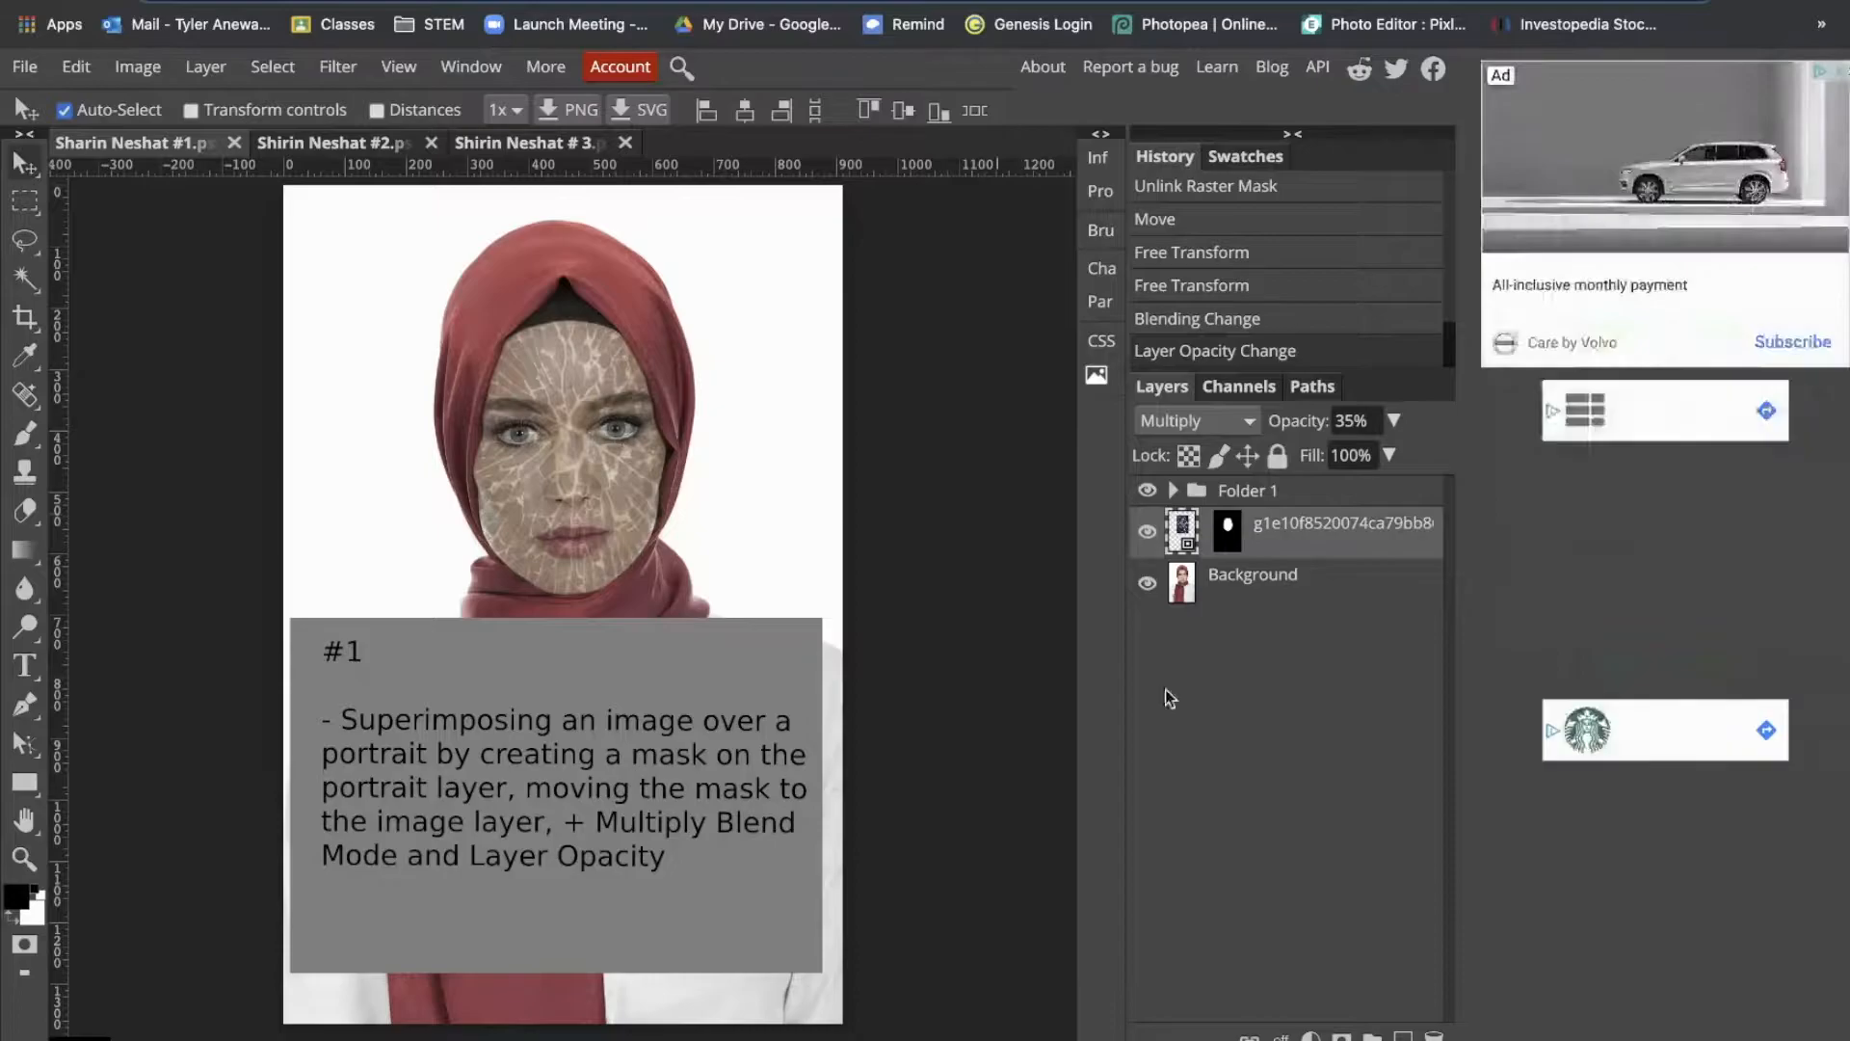
Step: Switch to the Shirin Neshat #2 document, group the instruction text with Shape 1, and hide the group
left_click(337, 152)
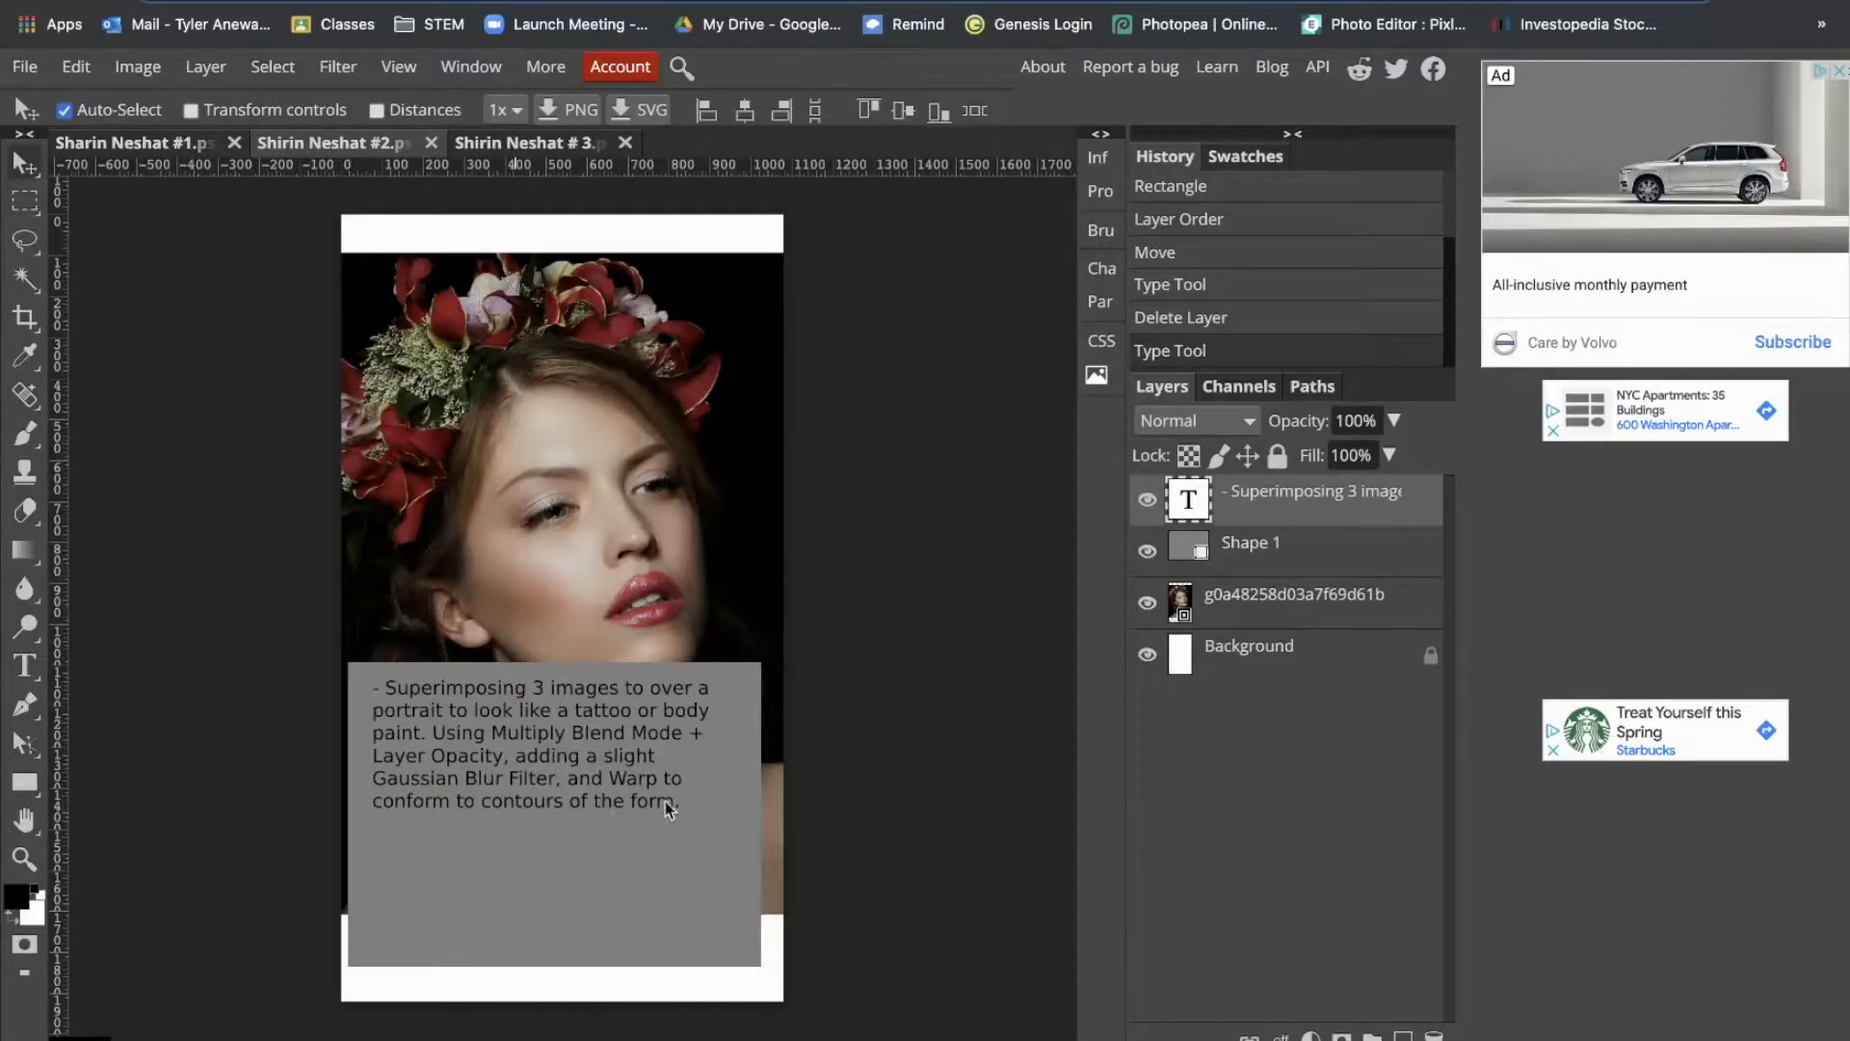
left_click(1257, 555, "shift")
key("ctrl+g")
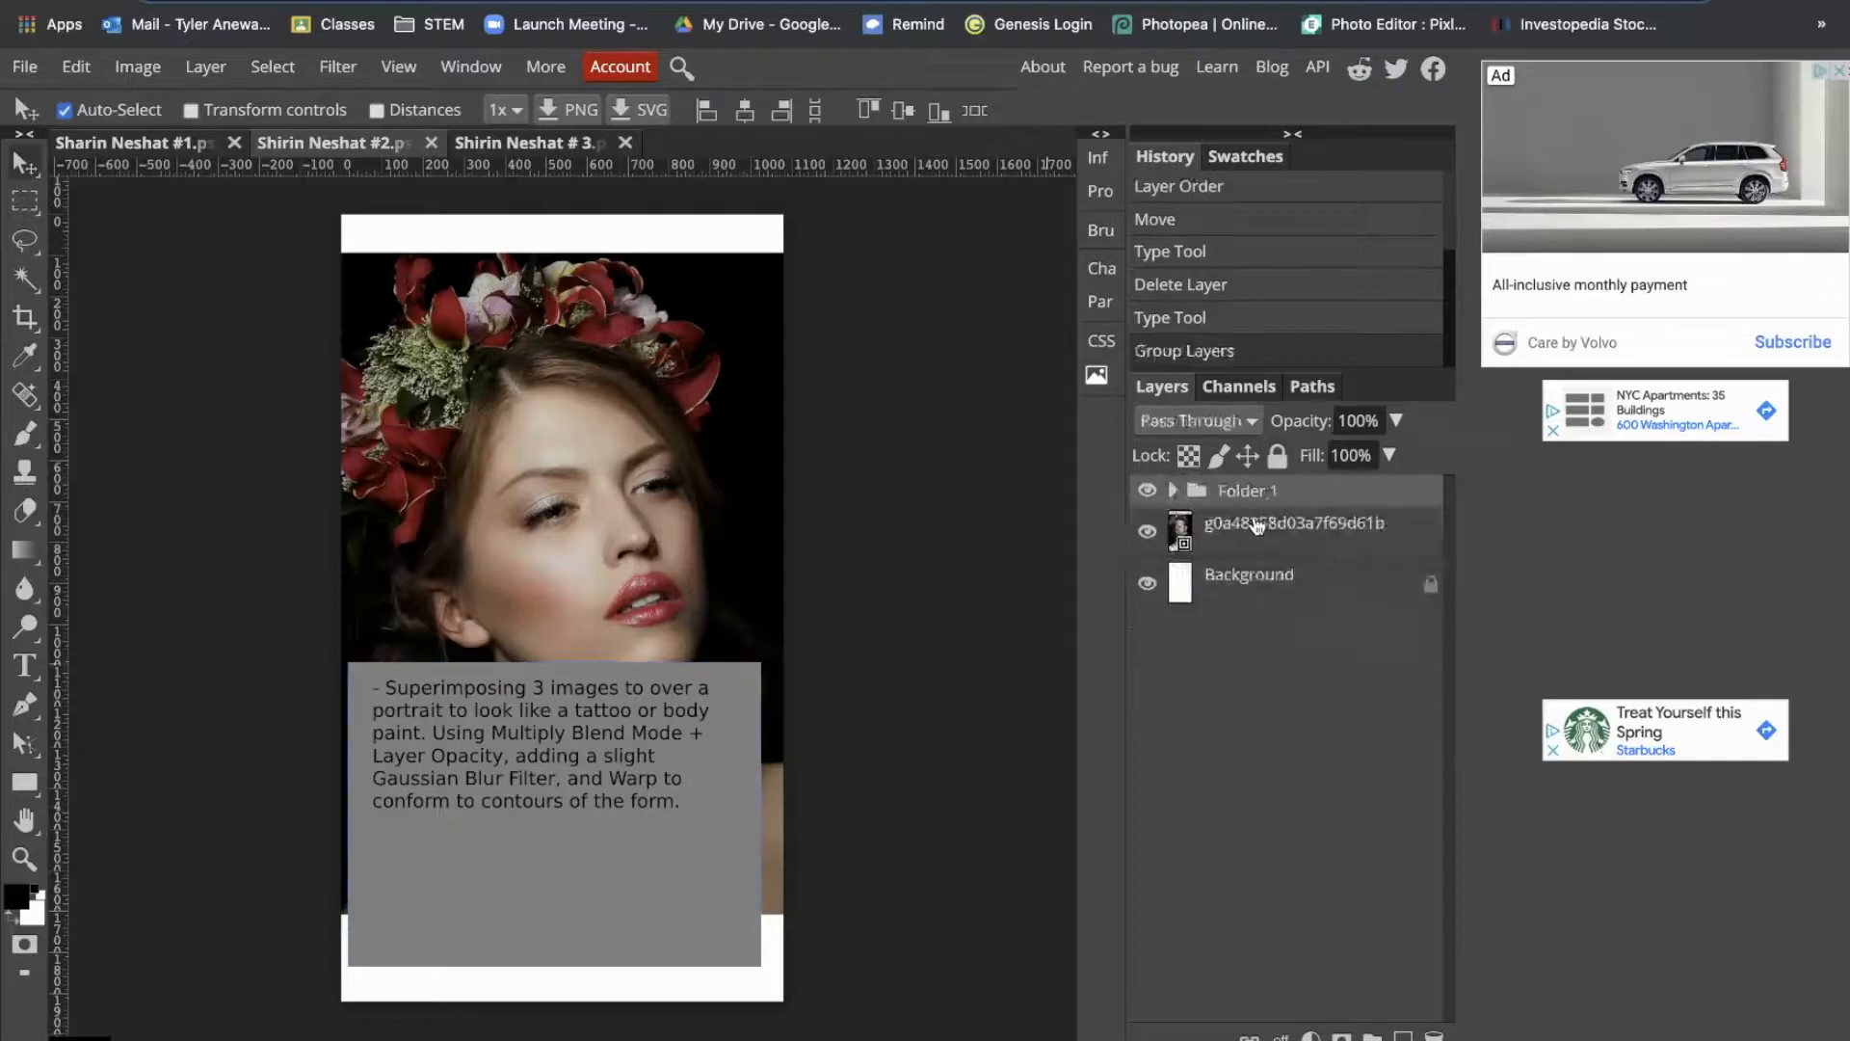
left_click(1146, 491)
Step: Move the flower-crowned woman's portrait up and slightly left on the canvas, aligning it with the canvas's top edge
left_click(1219, 557)
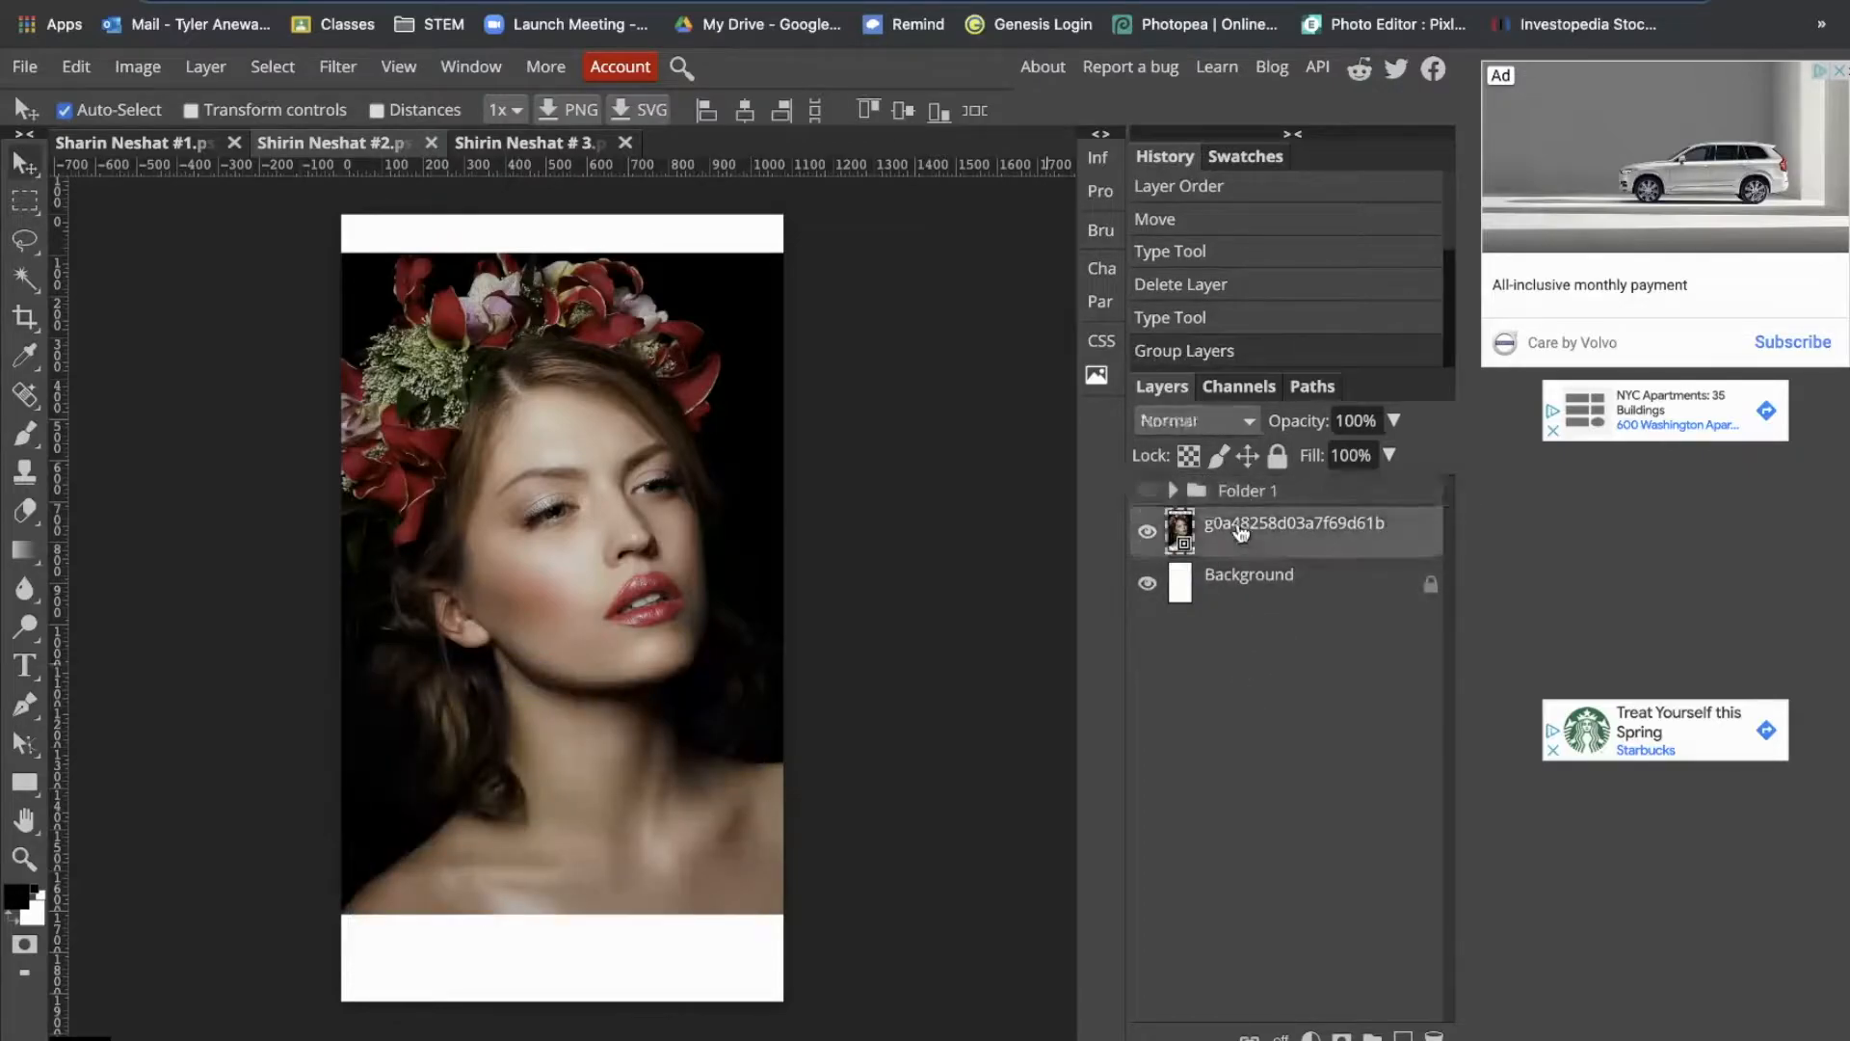
left_click_drag(593, 575, 576, 522)
mouse_move(653, 636)
left_mouse_down()
mouse_move(690, 665)
mouse_move(661, 661)
mouse_move(656, 634)
left_mouse_up()
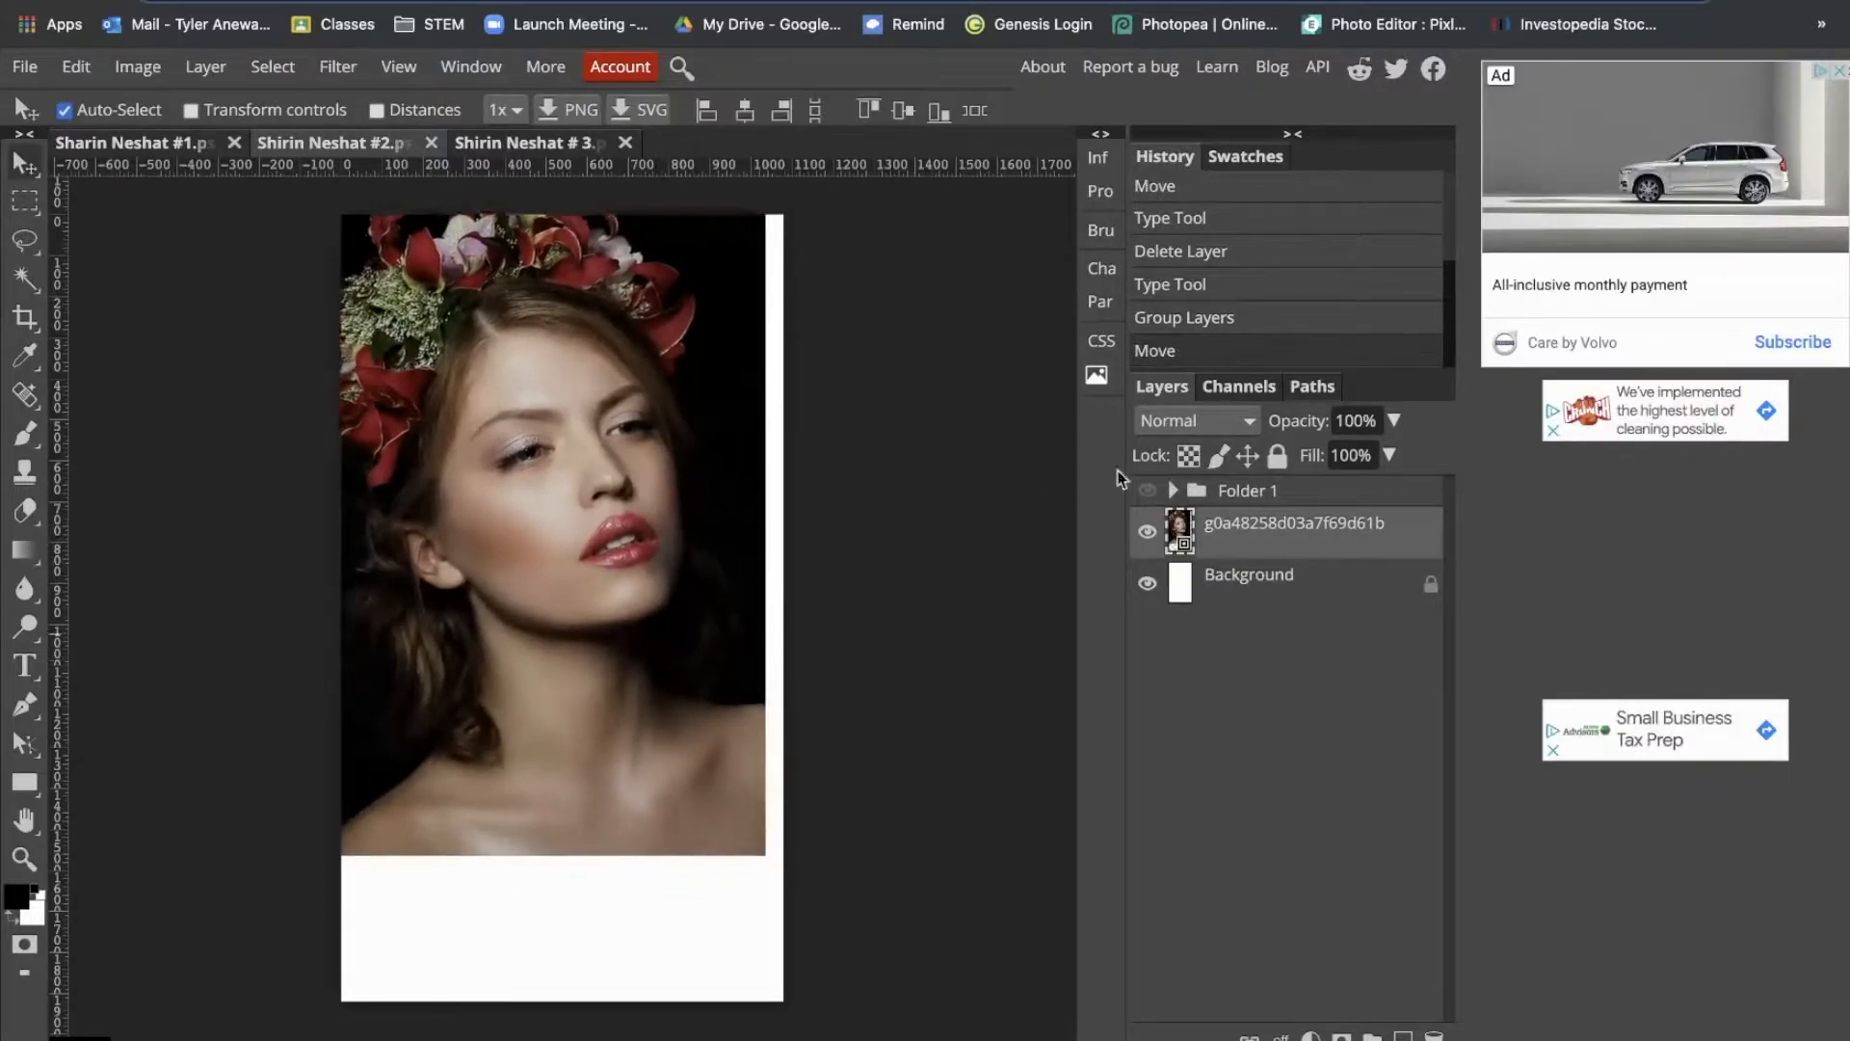
Step: Scale the flower-crowned woman's portrait to about 154% and reposition it to fill the canvas
left_click(1098, 378)
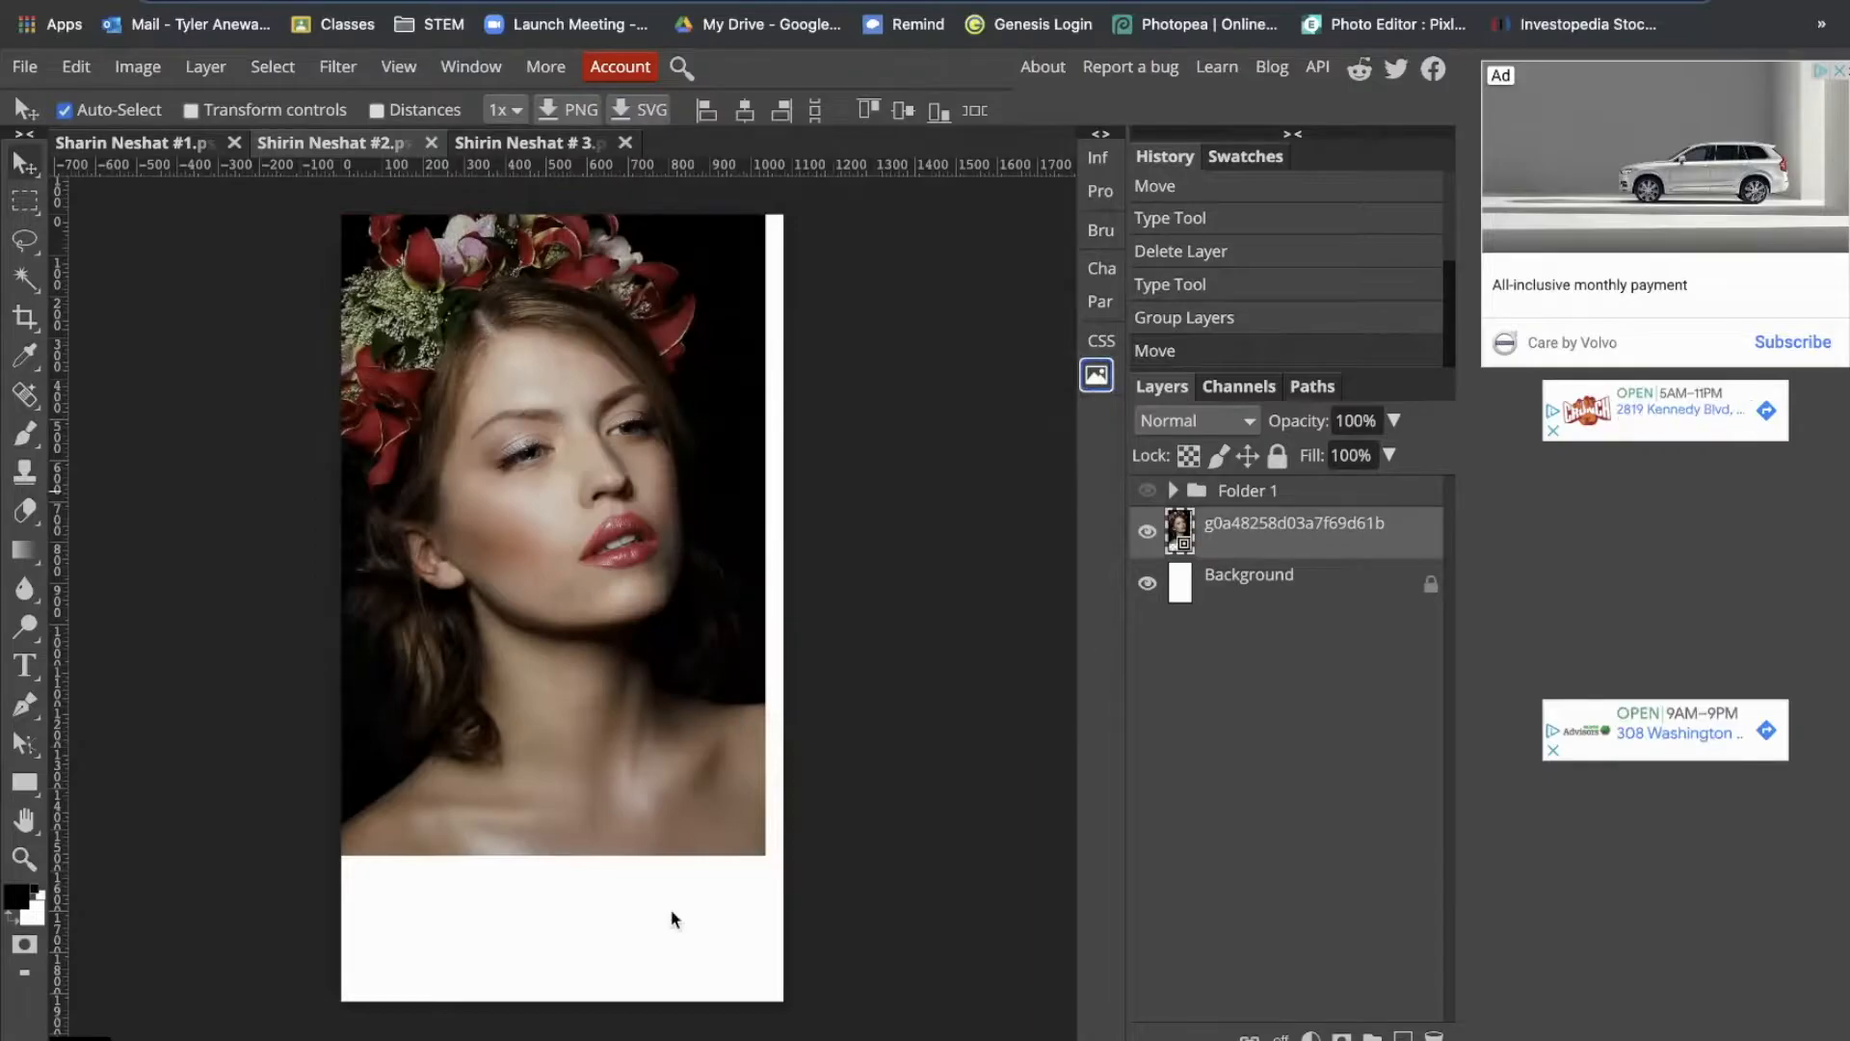
key("ctrl+alt+t")
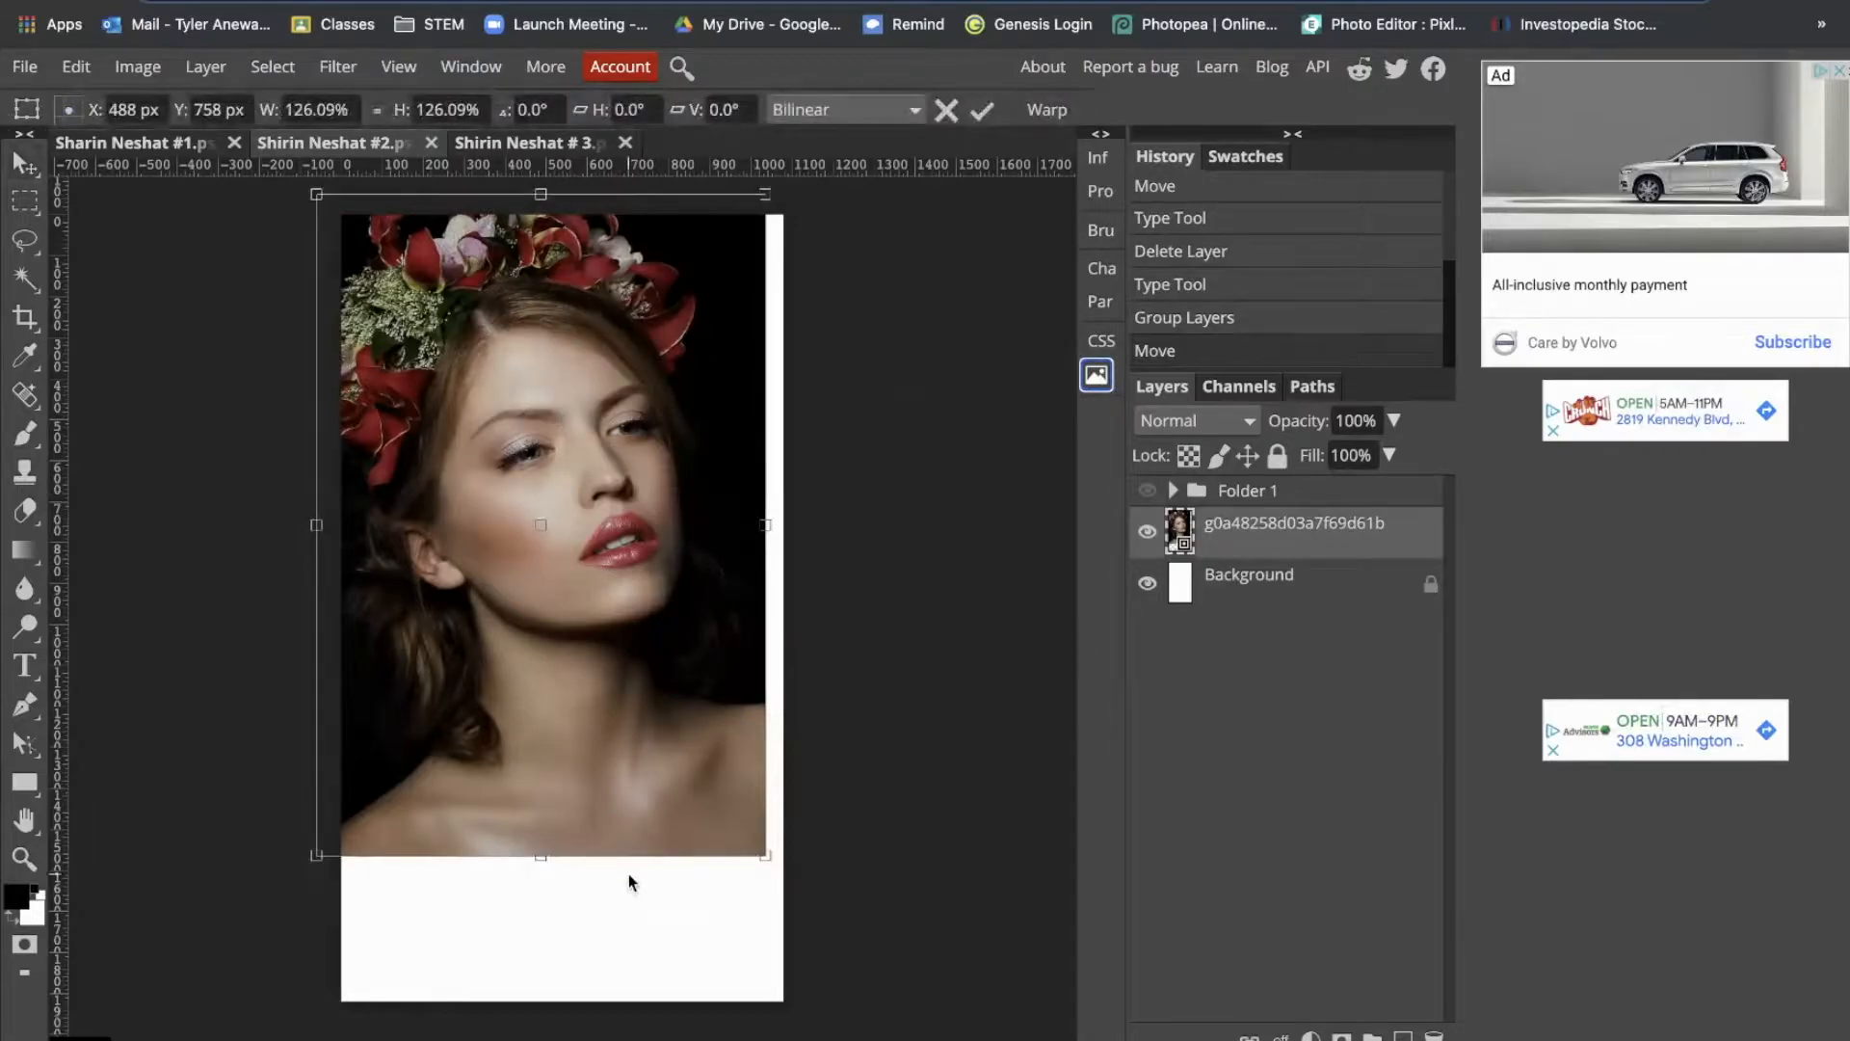
left_click_drag(765, 855, 819, 923)
left_click_drag(701, 792, 701, 876)
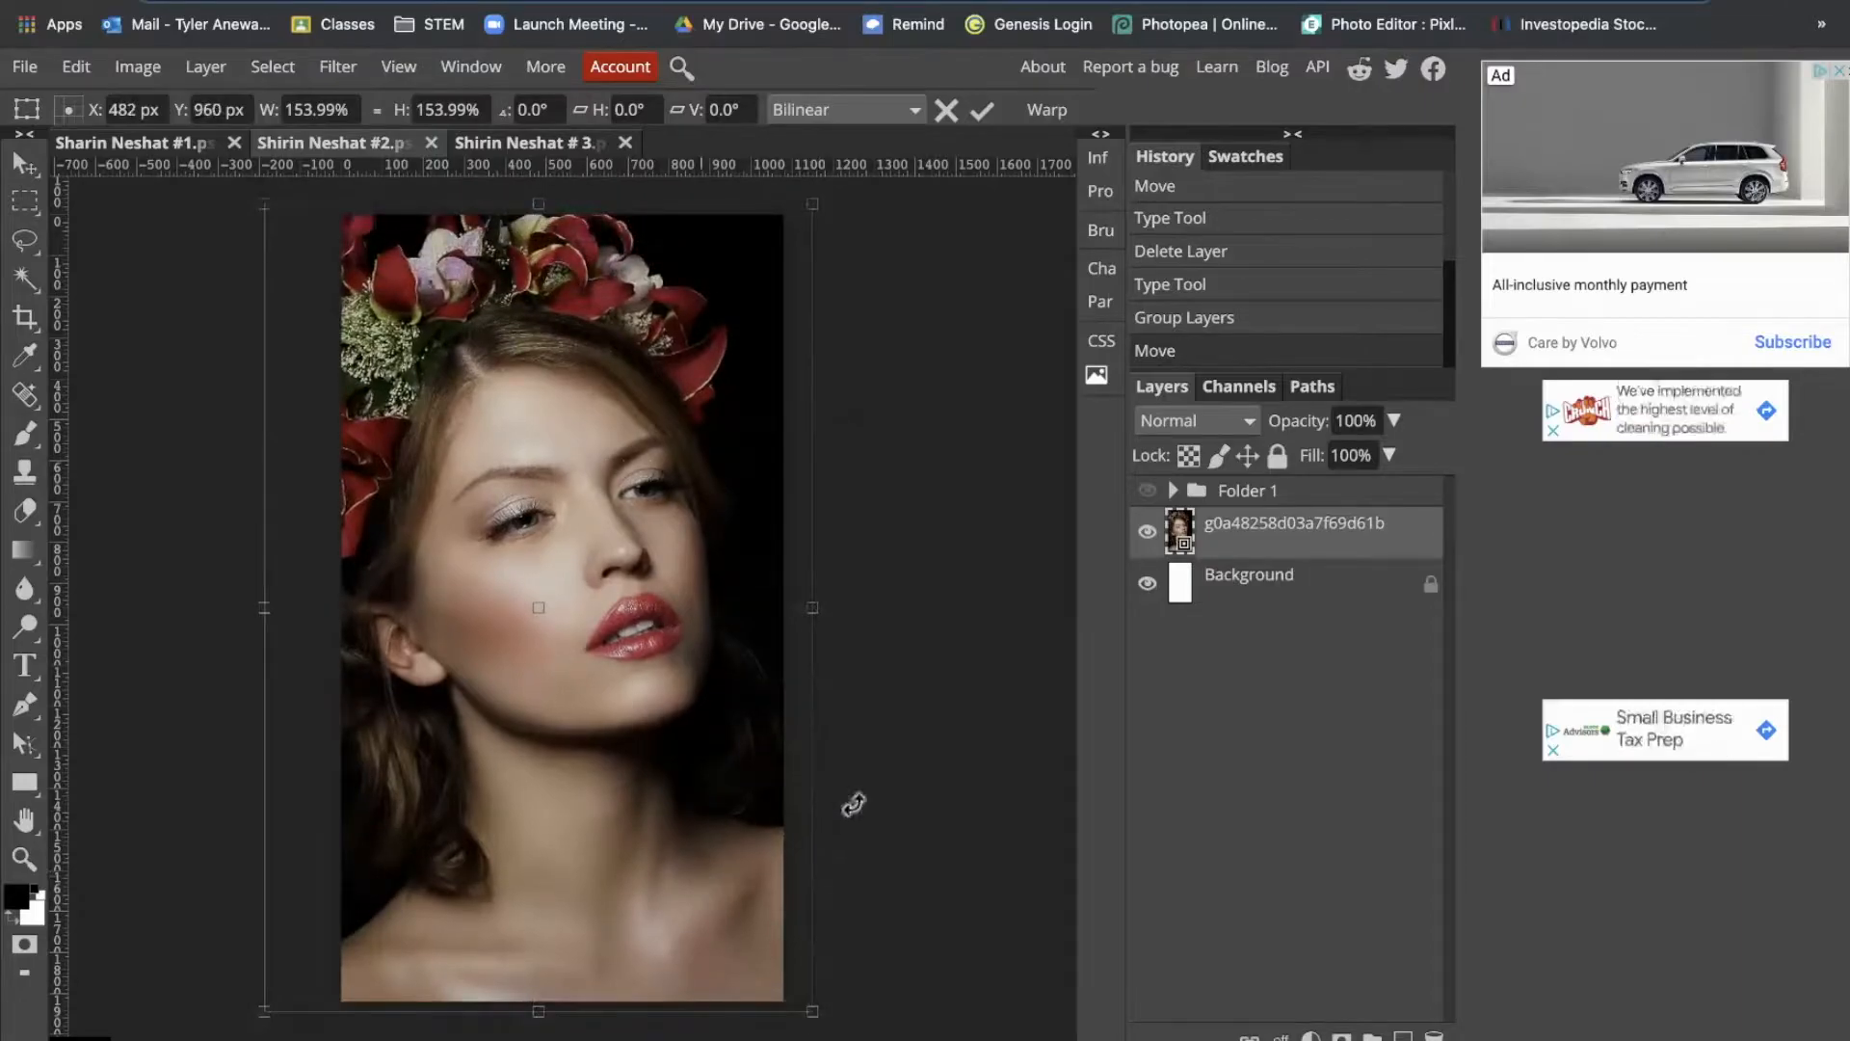
key("Return")
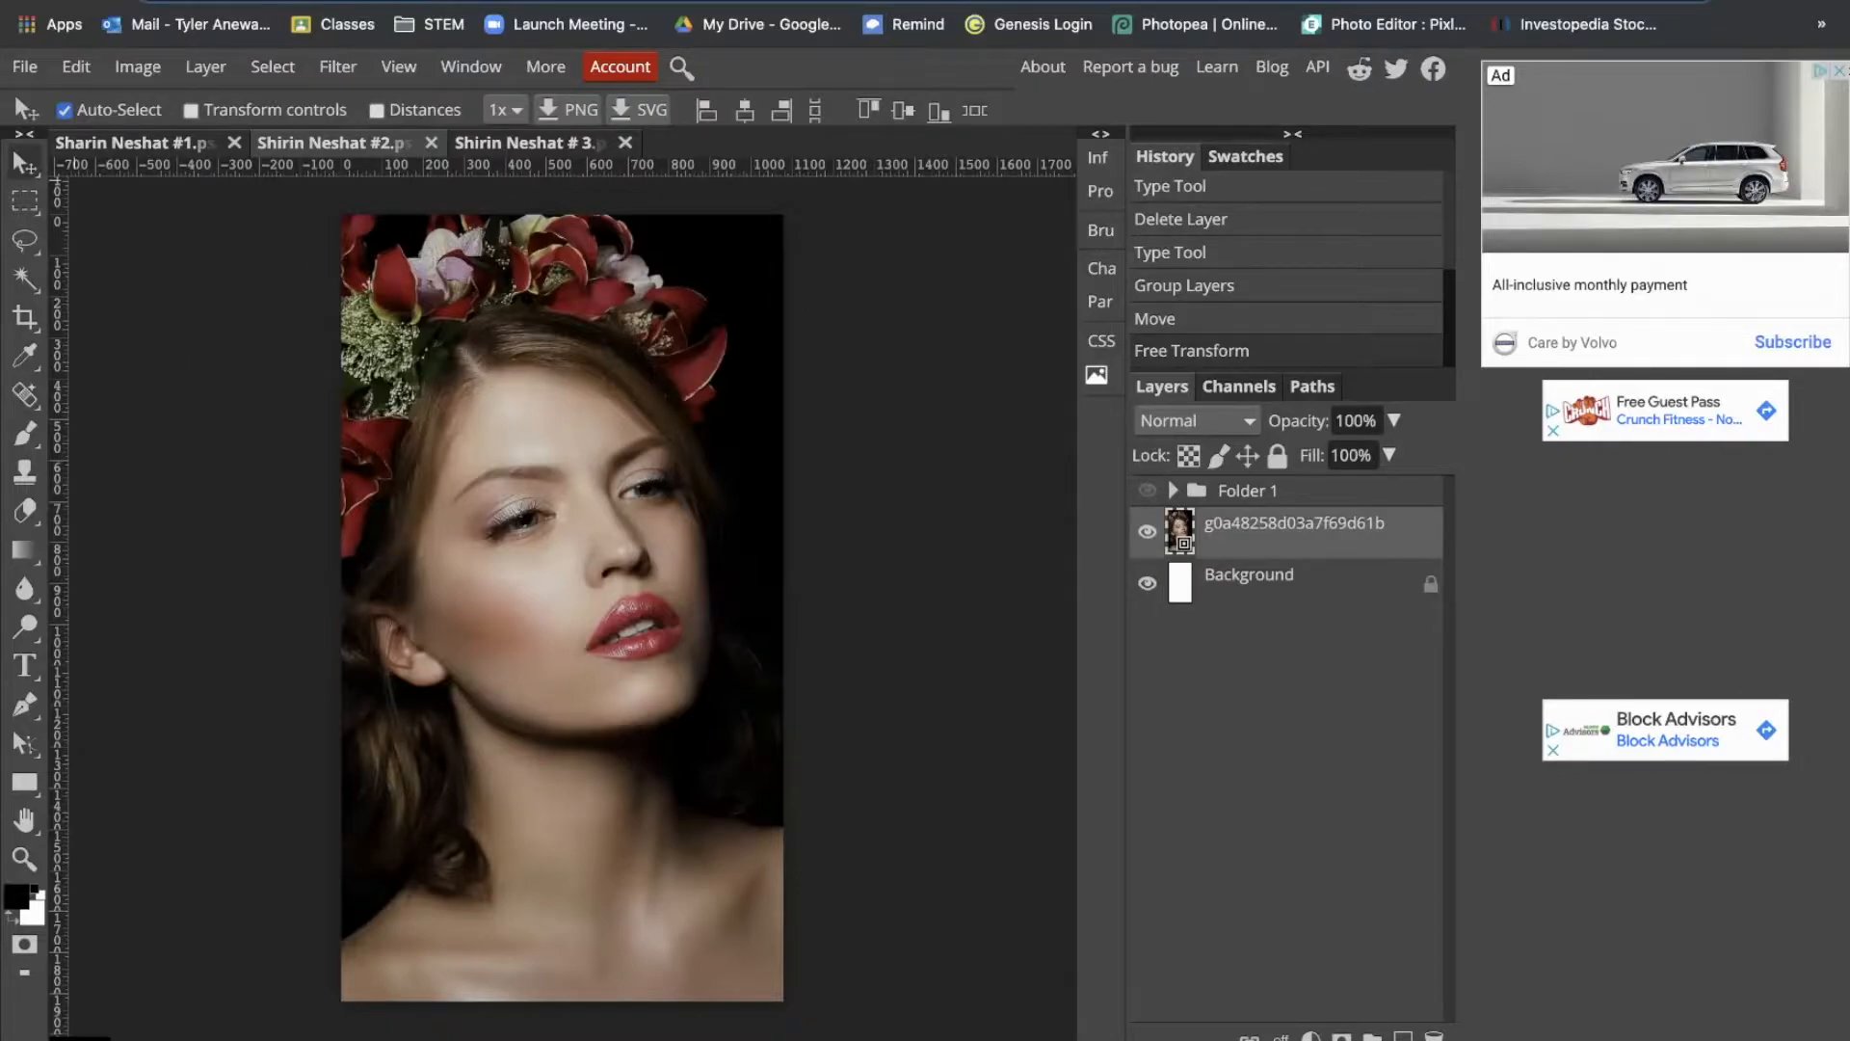
Step: Switch to the Google Images results for flash tattoo art and inspect the image size filter options
key("ctrl+Tab")
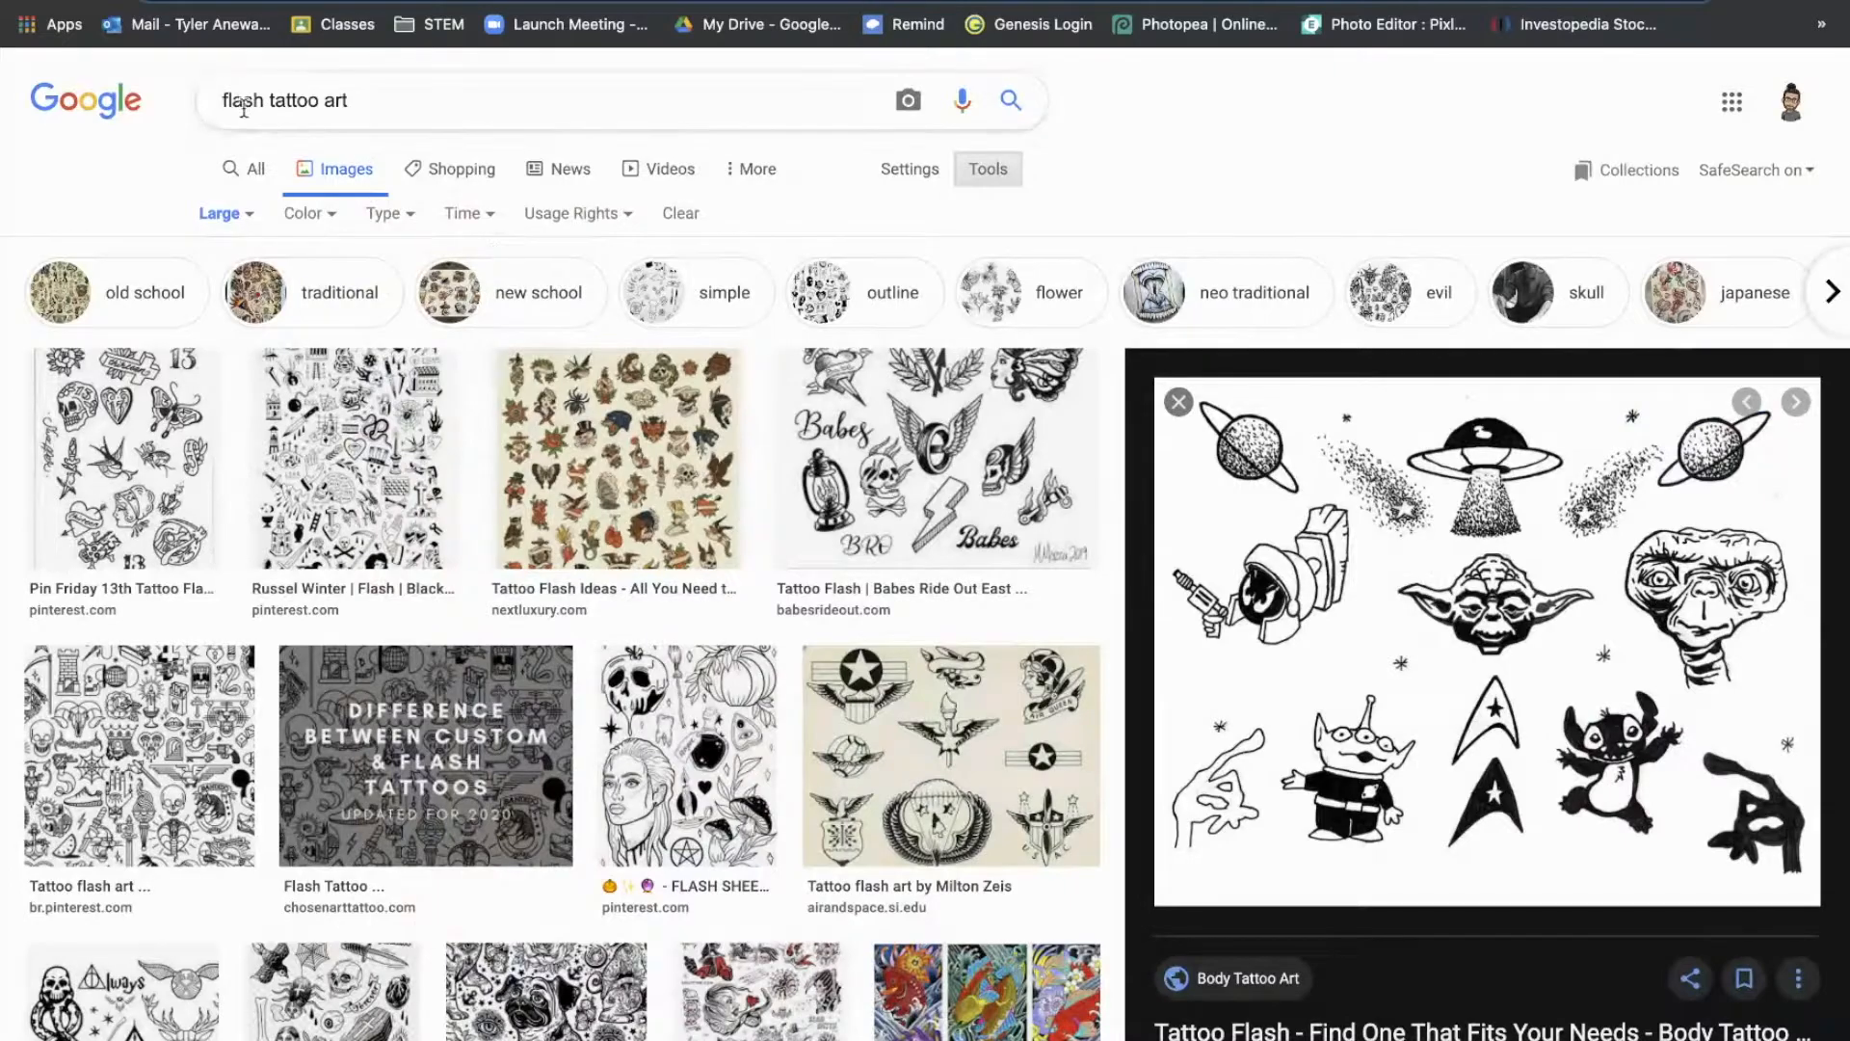
left_click(992, 176)
left_click(994, 178)
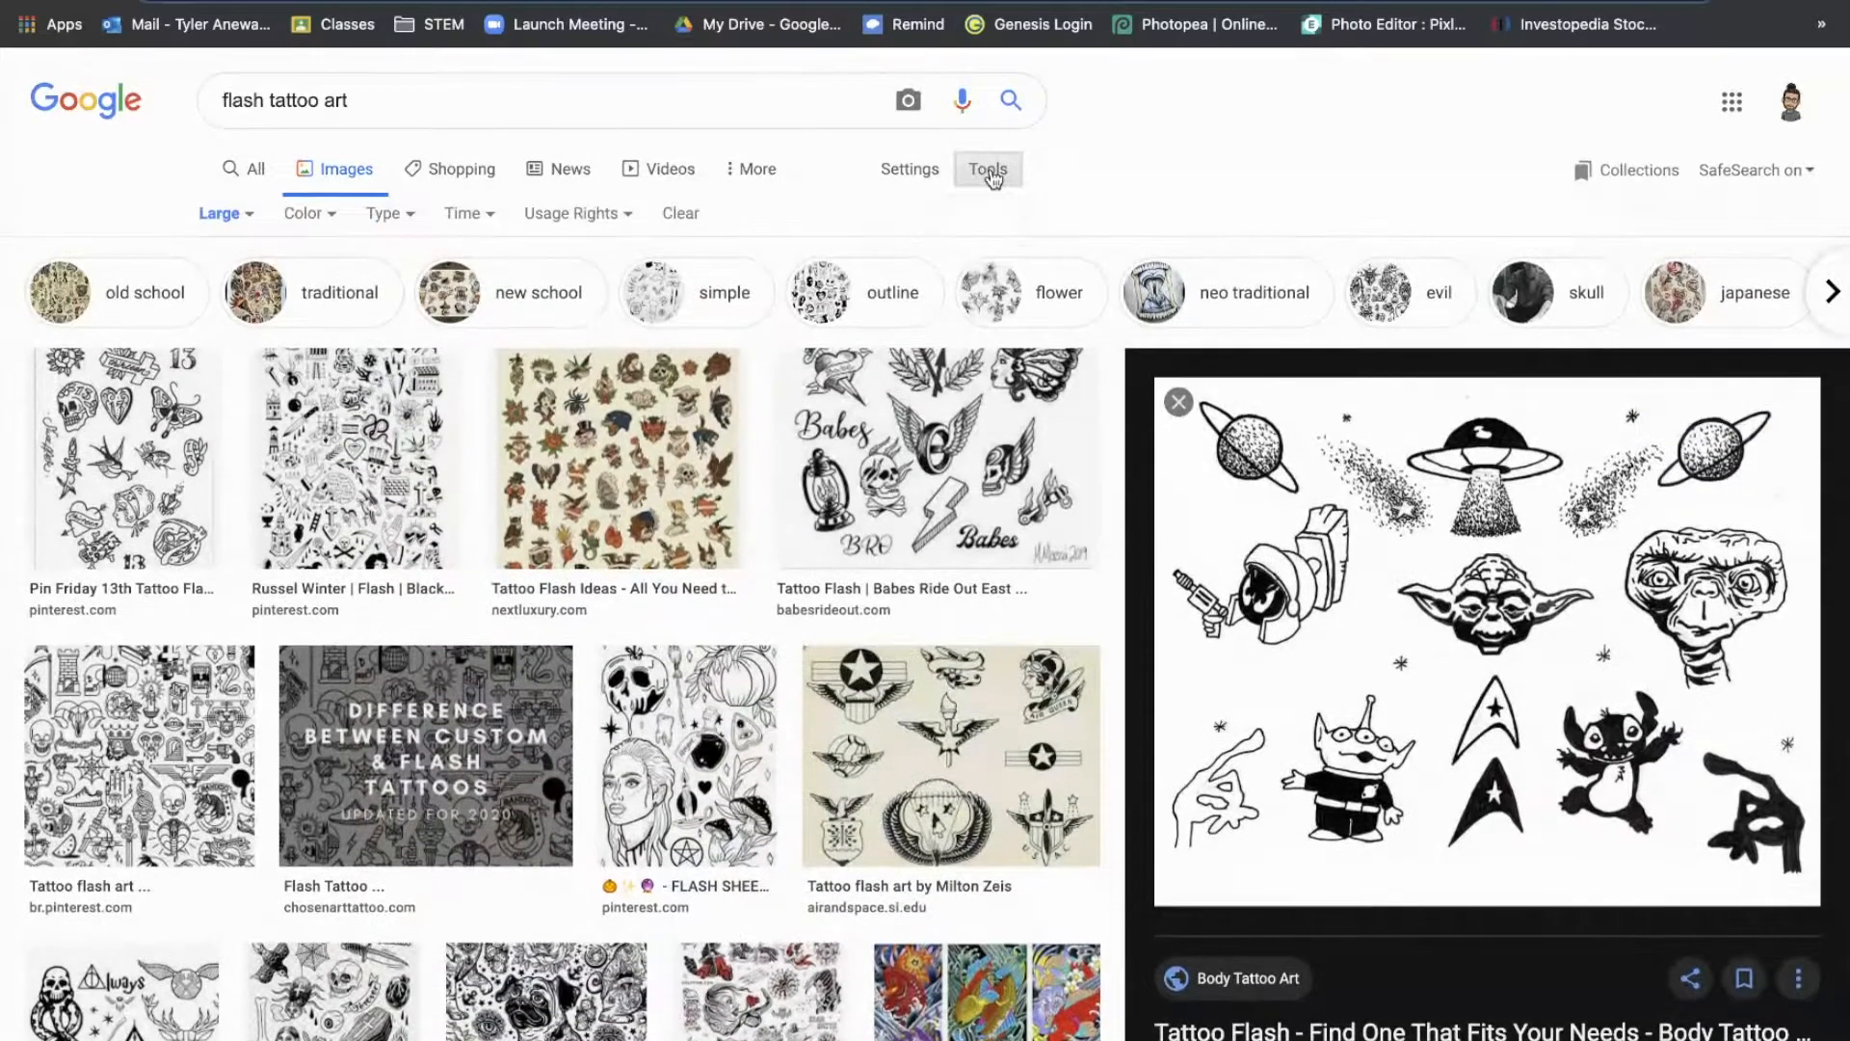
left_click(234, 220)
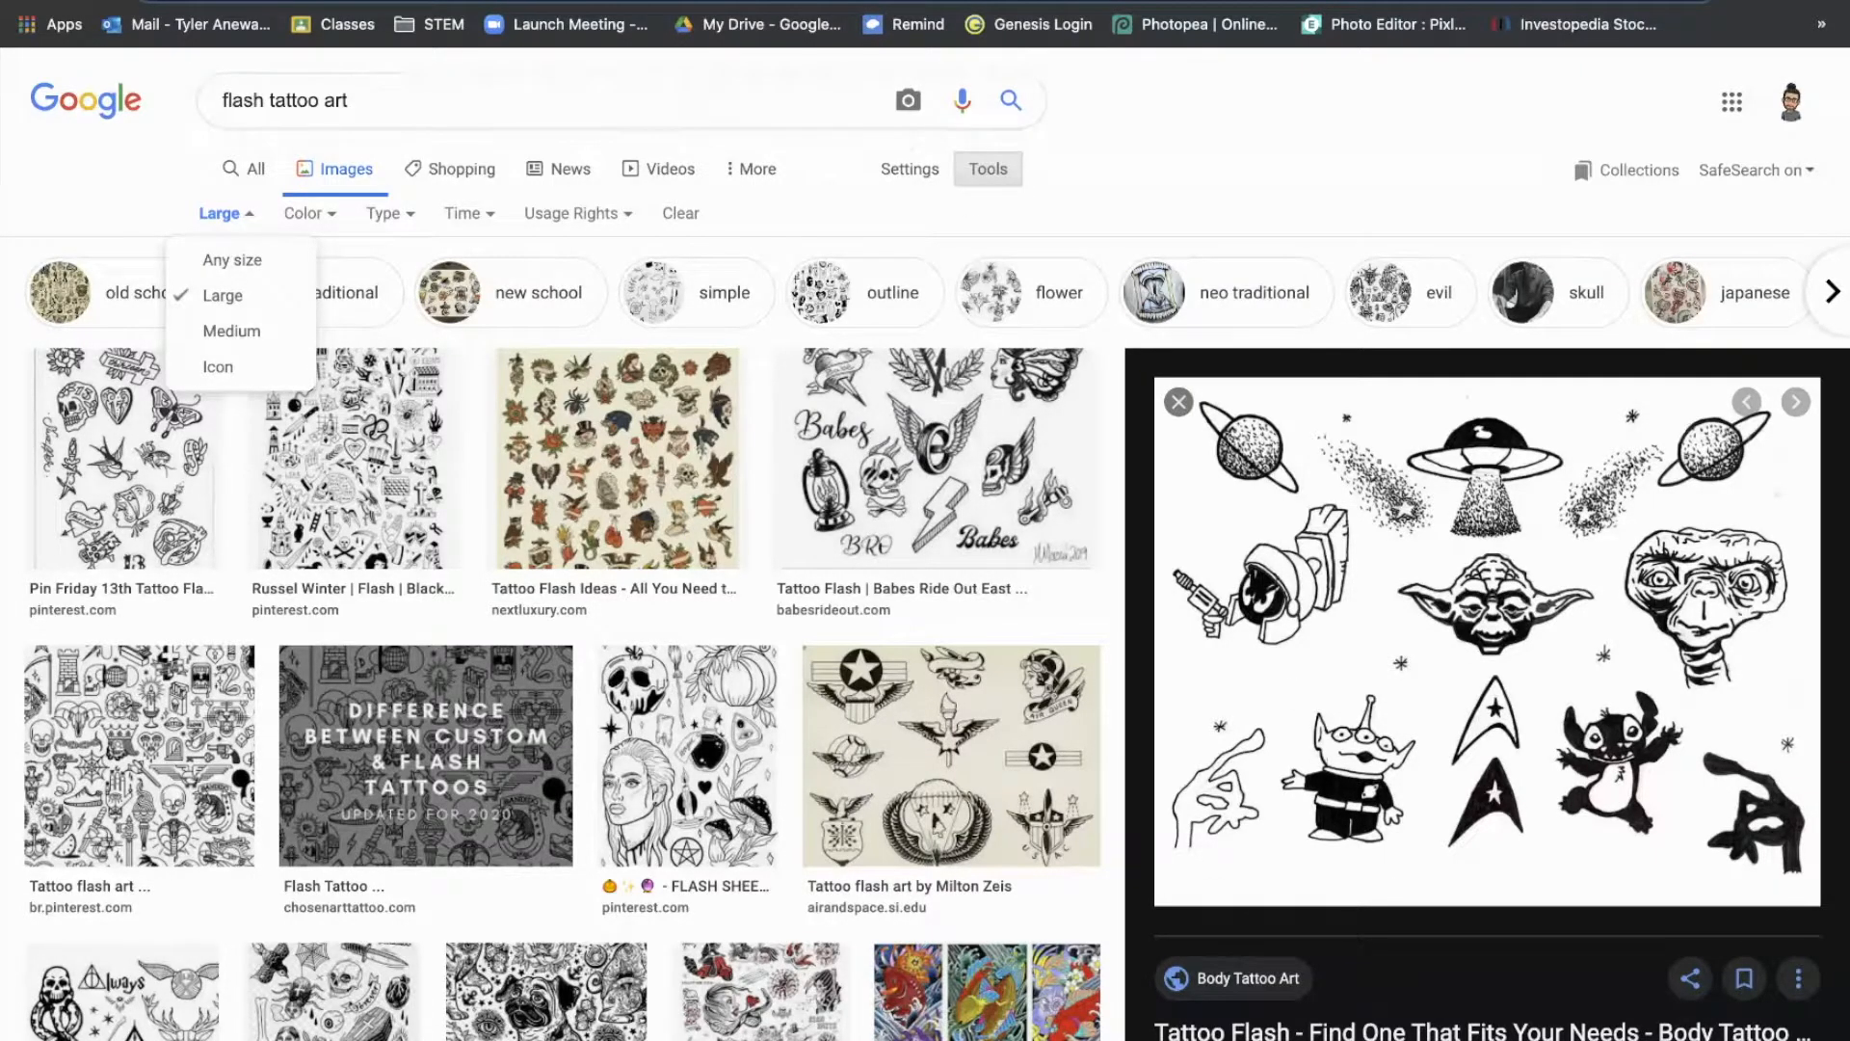
Step: Switch back to Photopea and place the copied flash tattoo image URL into the current project
left_click(833, 2)
left_click(25, 66)
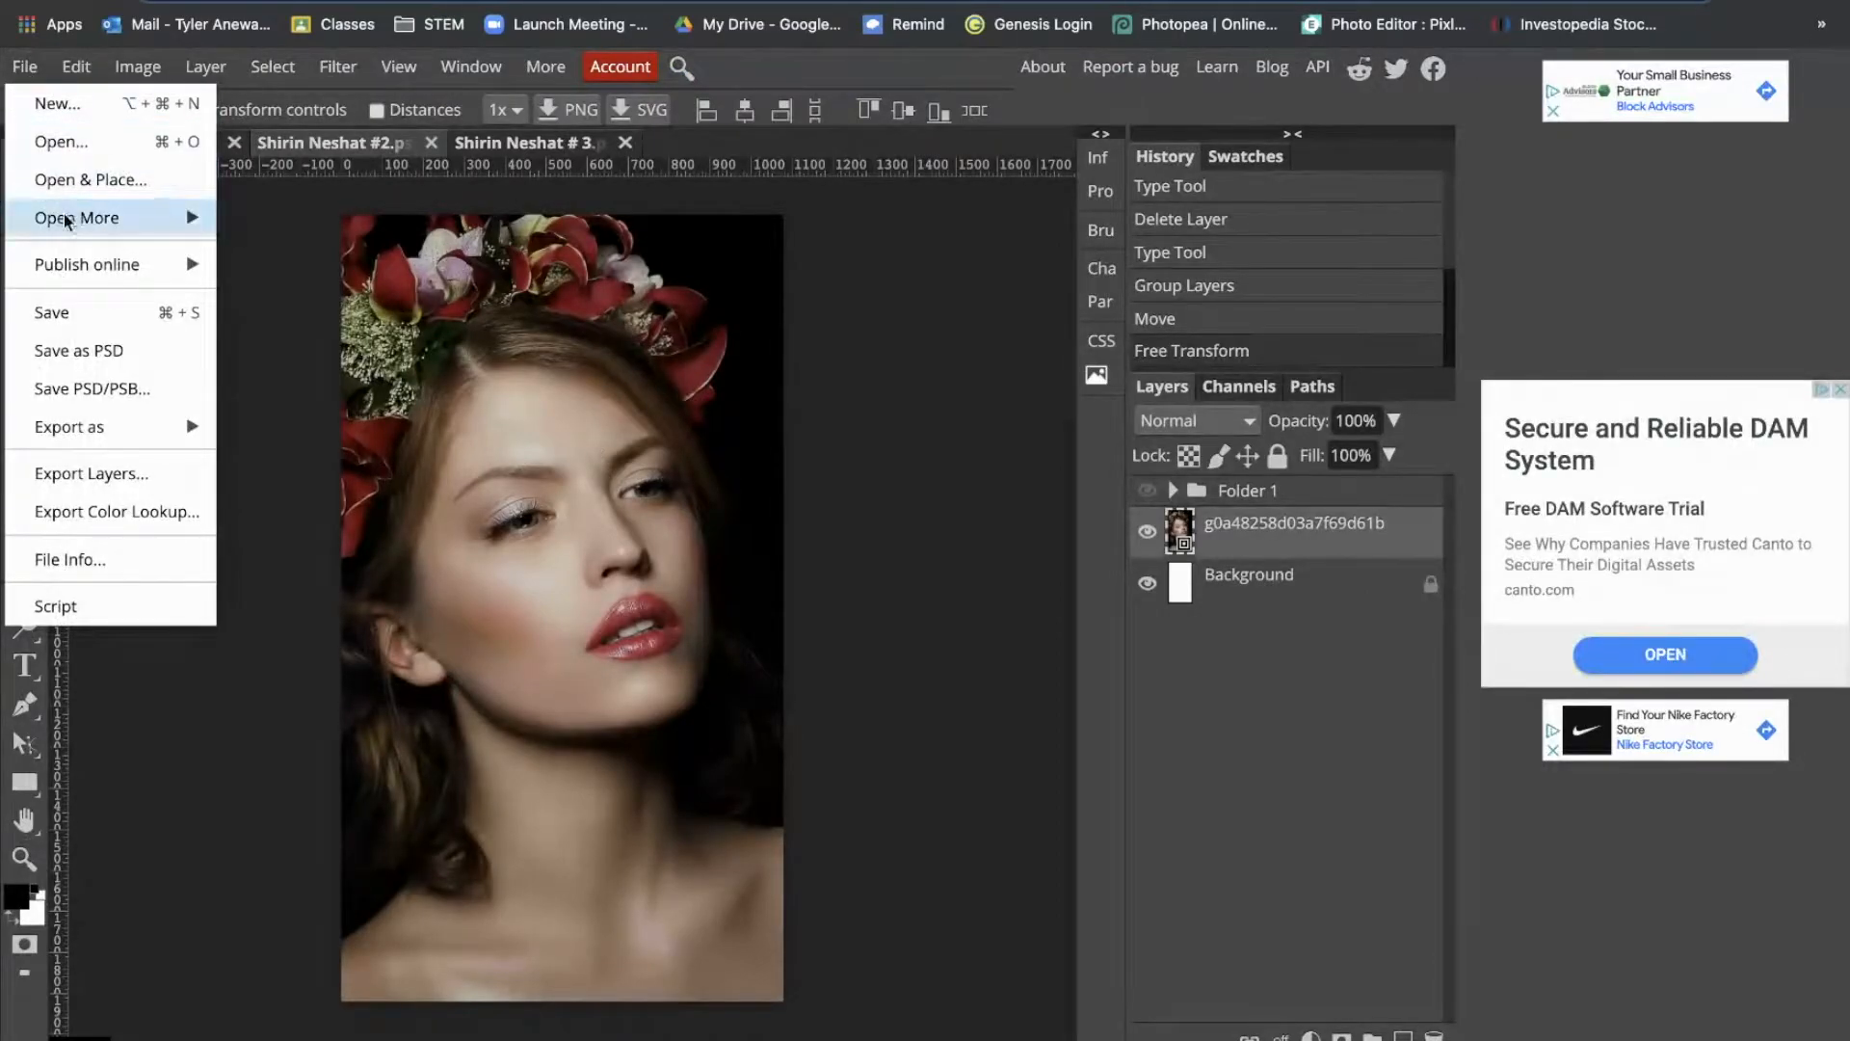
mouse_move(209, 224)
left_click(281, 220)
key("super+v")
left_click(436, 345)
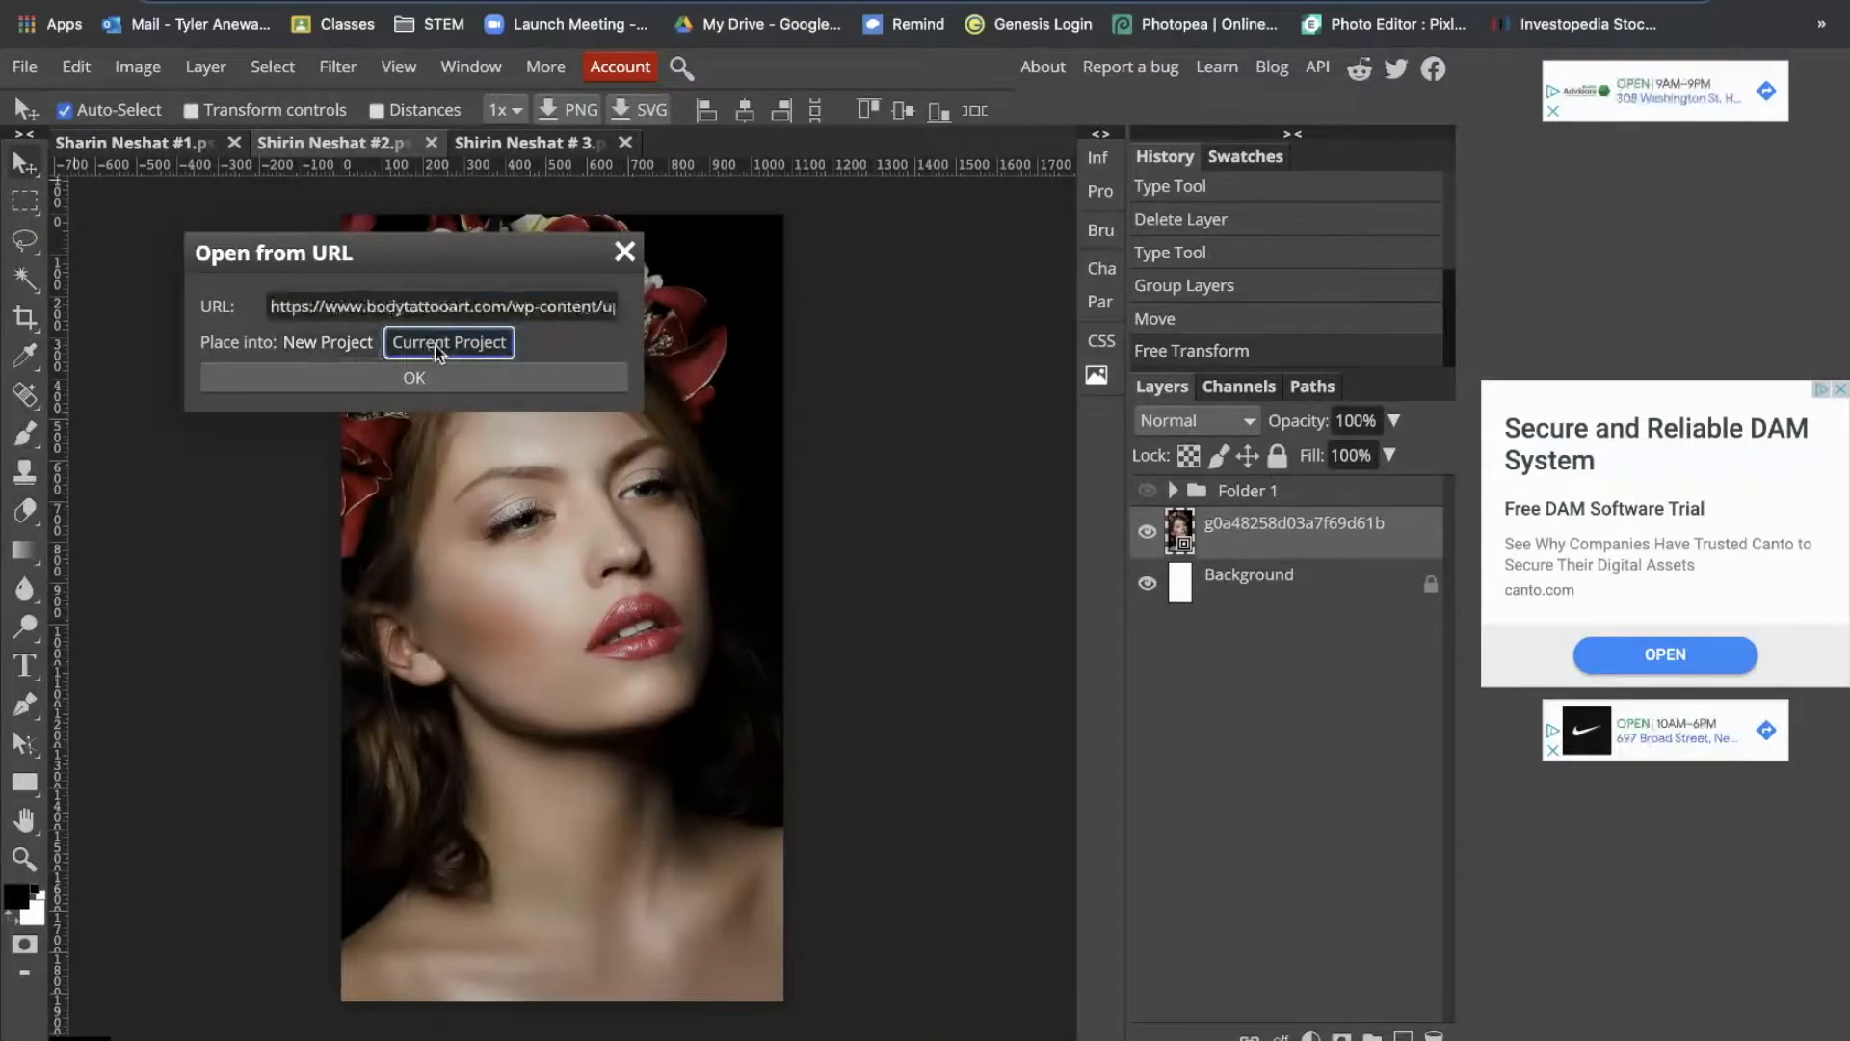
left_click(412, 377)
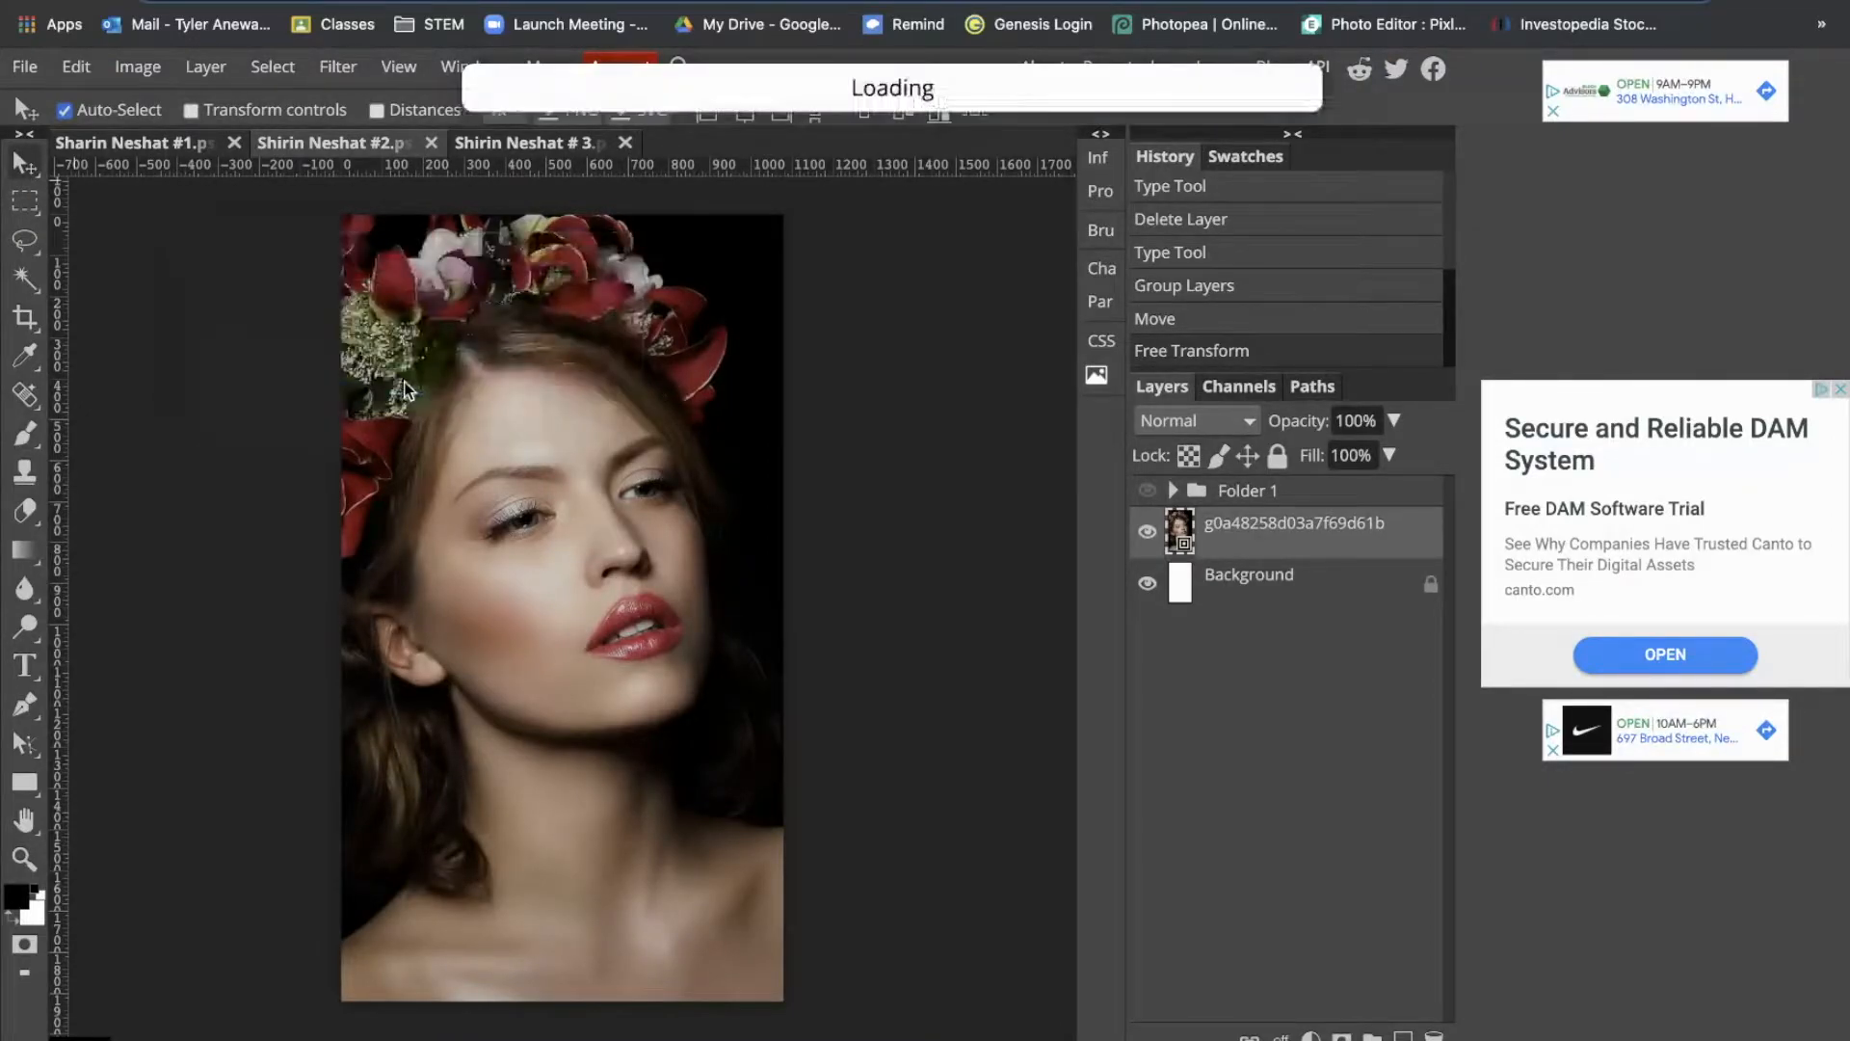
Step: Reposition the flash tattoo sheet over the woman's face at 100% scale
left_click_drag(591, 385, 587, 594)
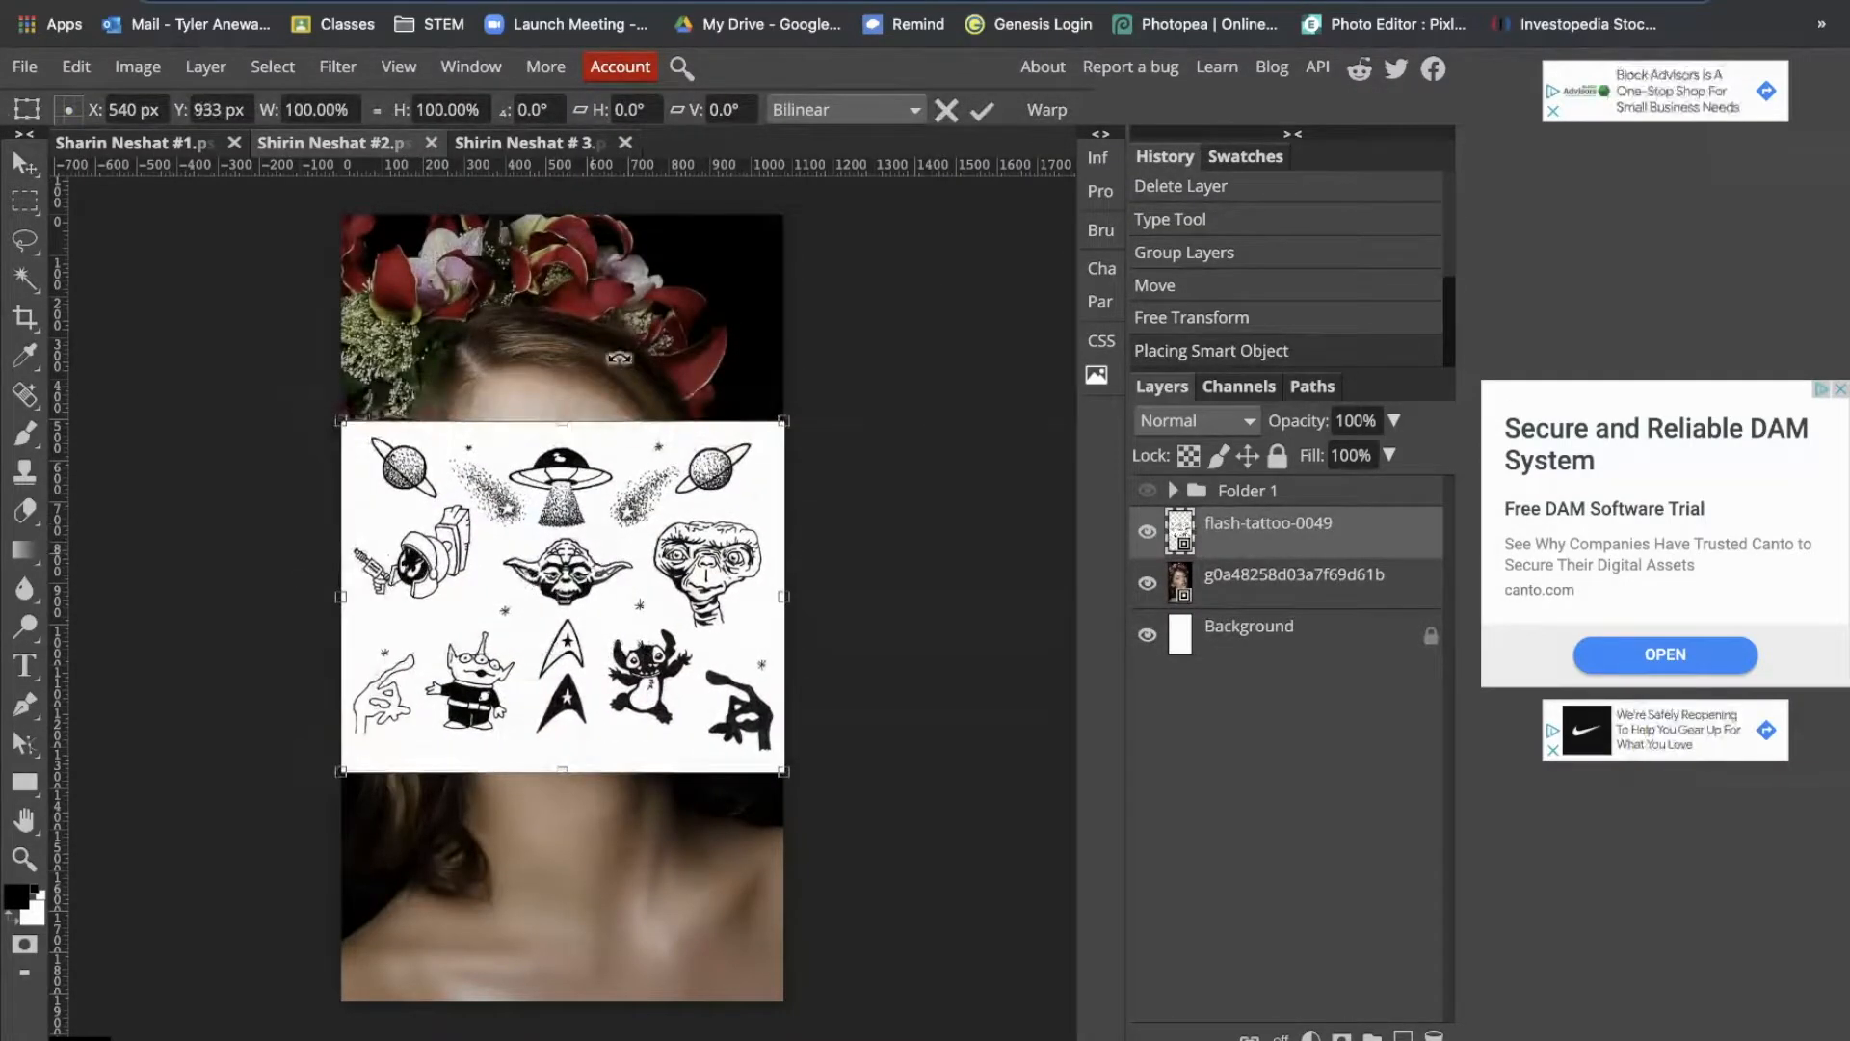
left_click_drag(511, 578, 502, 666)
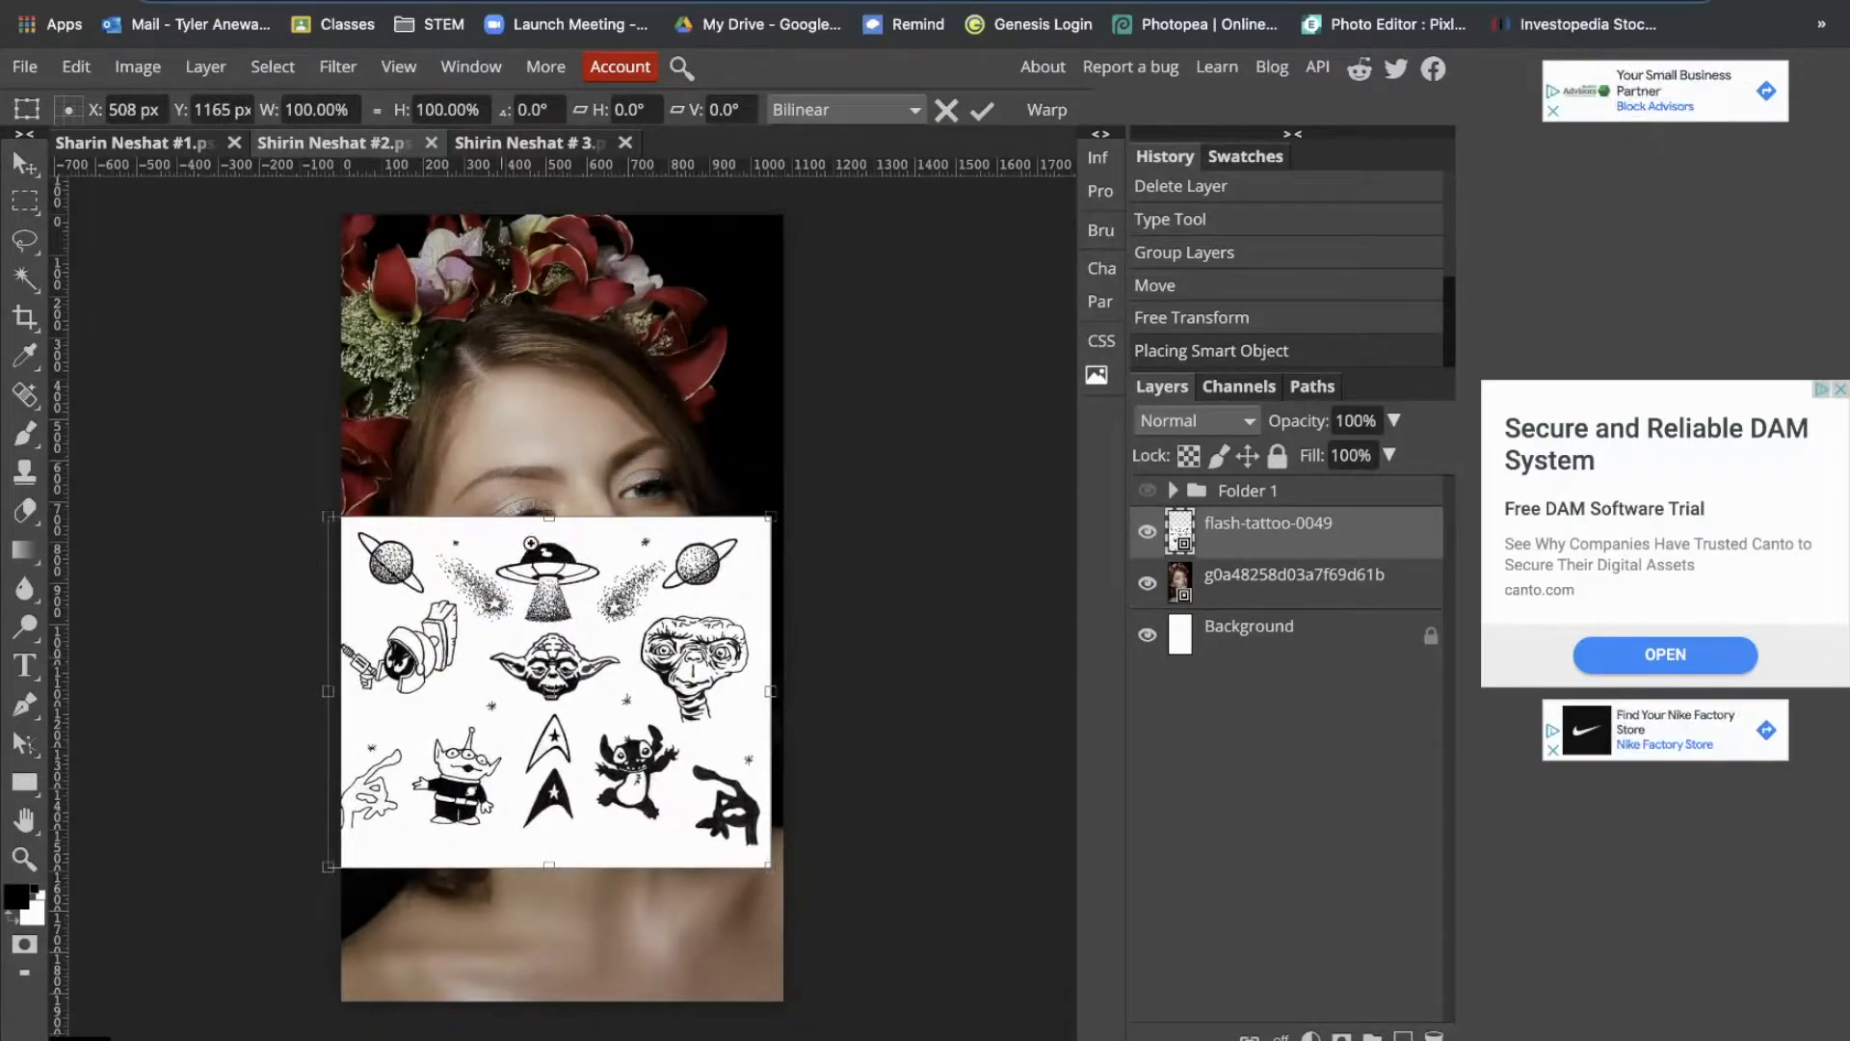
scroll(616, 494, "up", 5)
left_click_drag(639, 872, 910, 544)
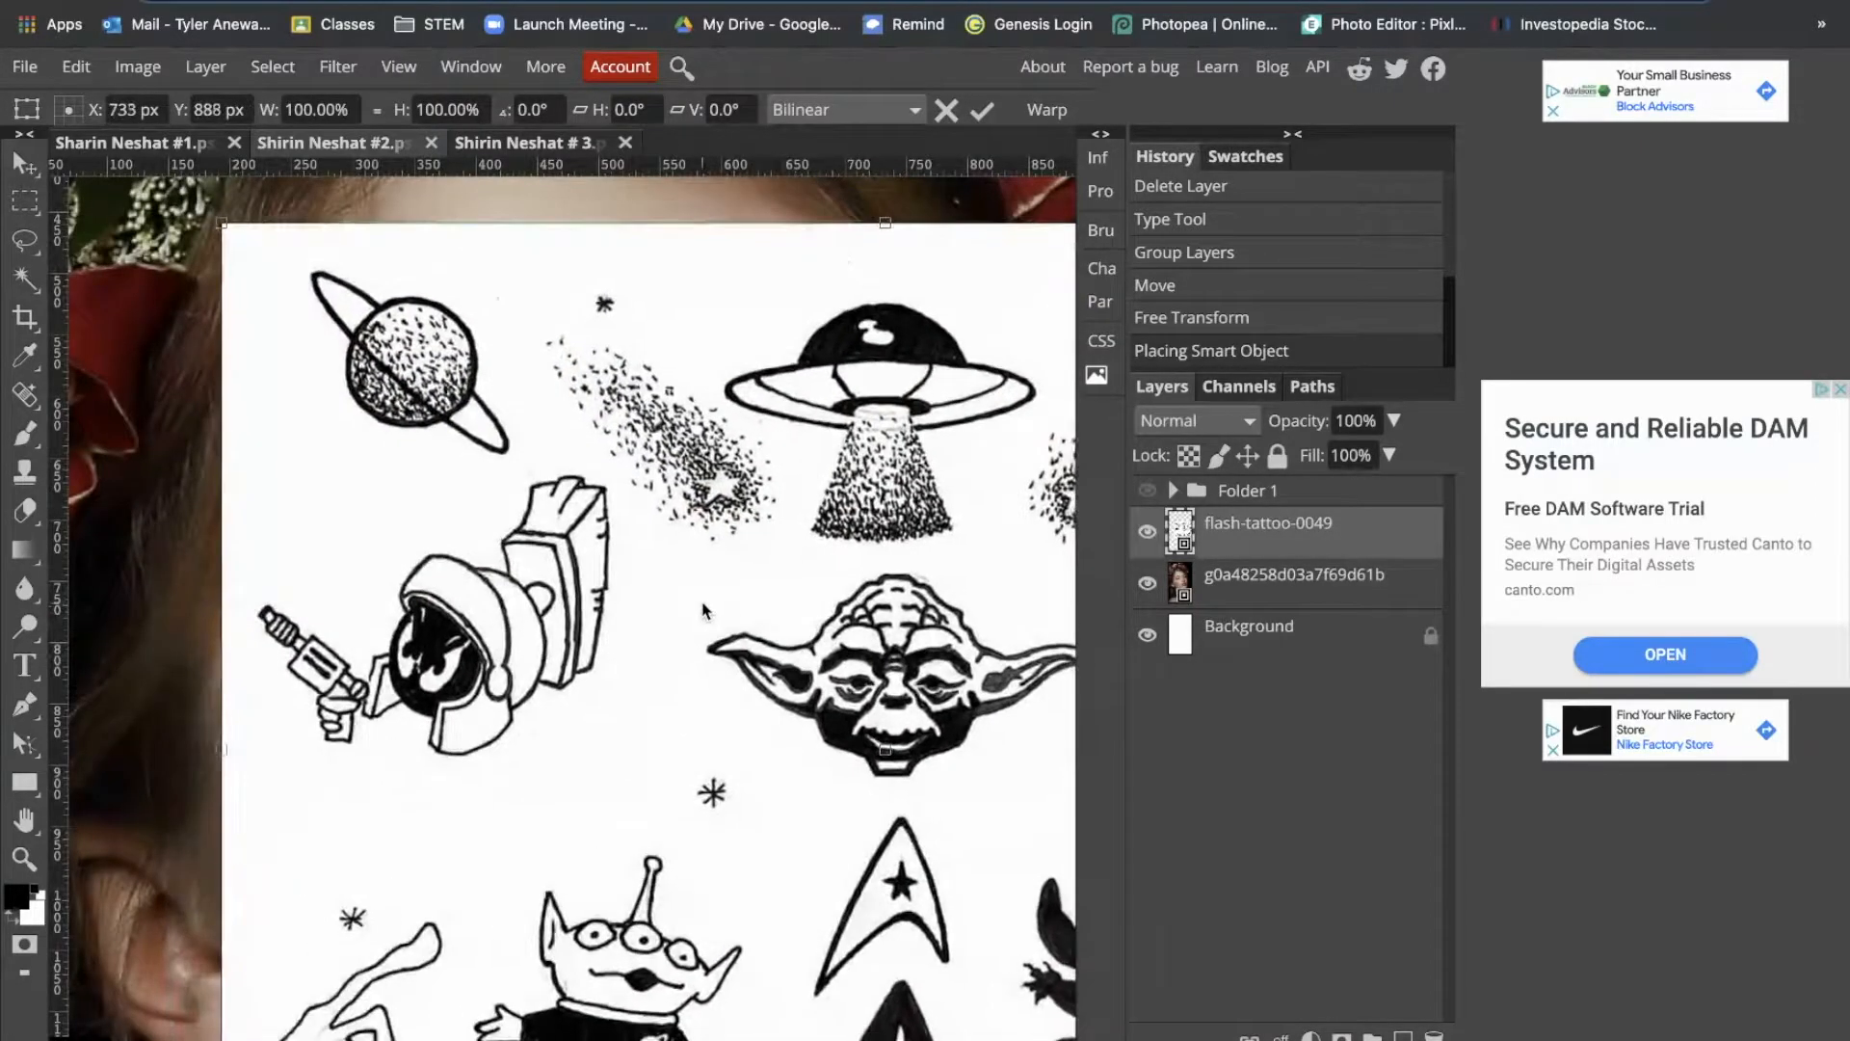
Step: Lasso the Yoda head on the tattoo sheet and copy it onto its own layer
left_click(24, 241)
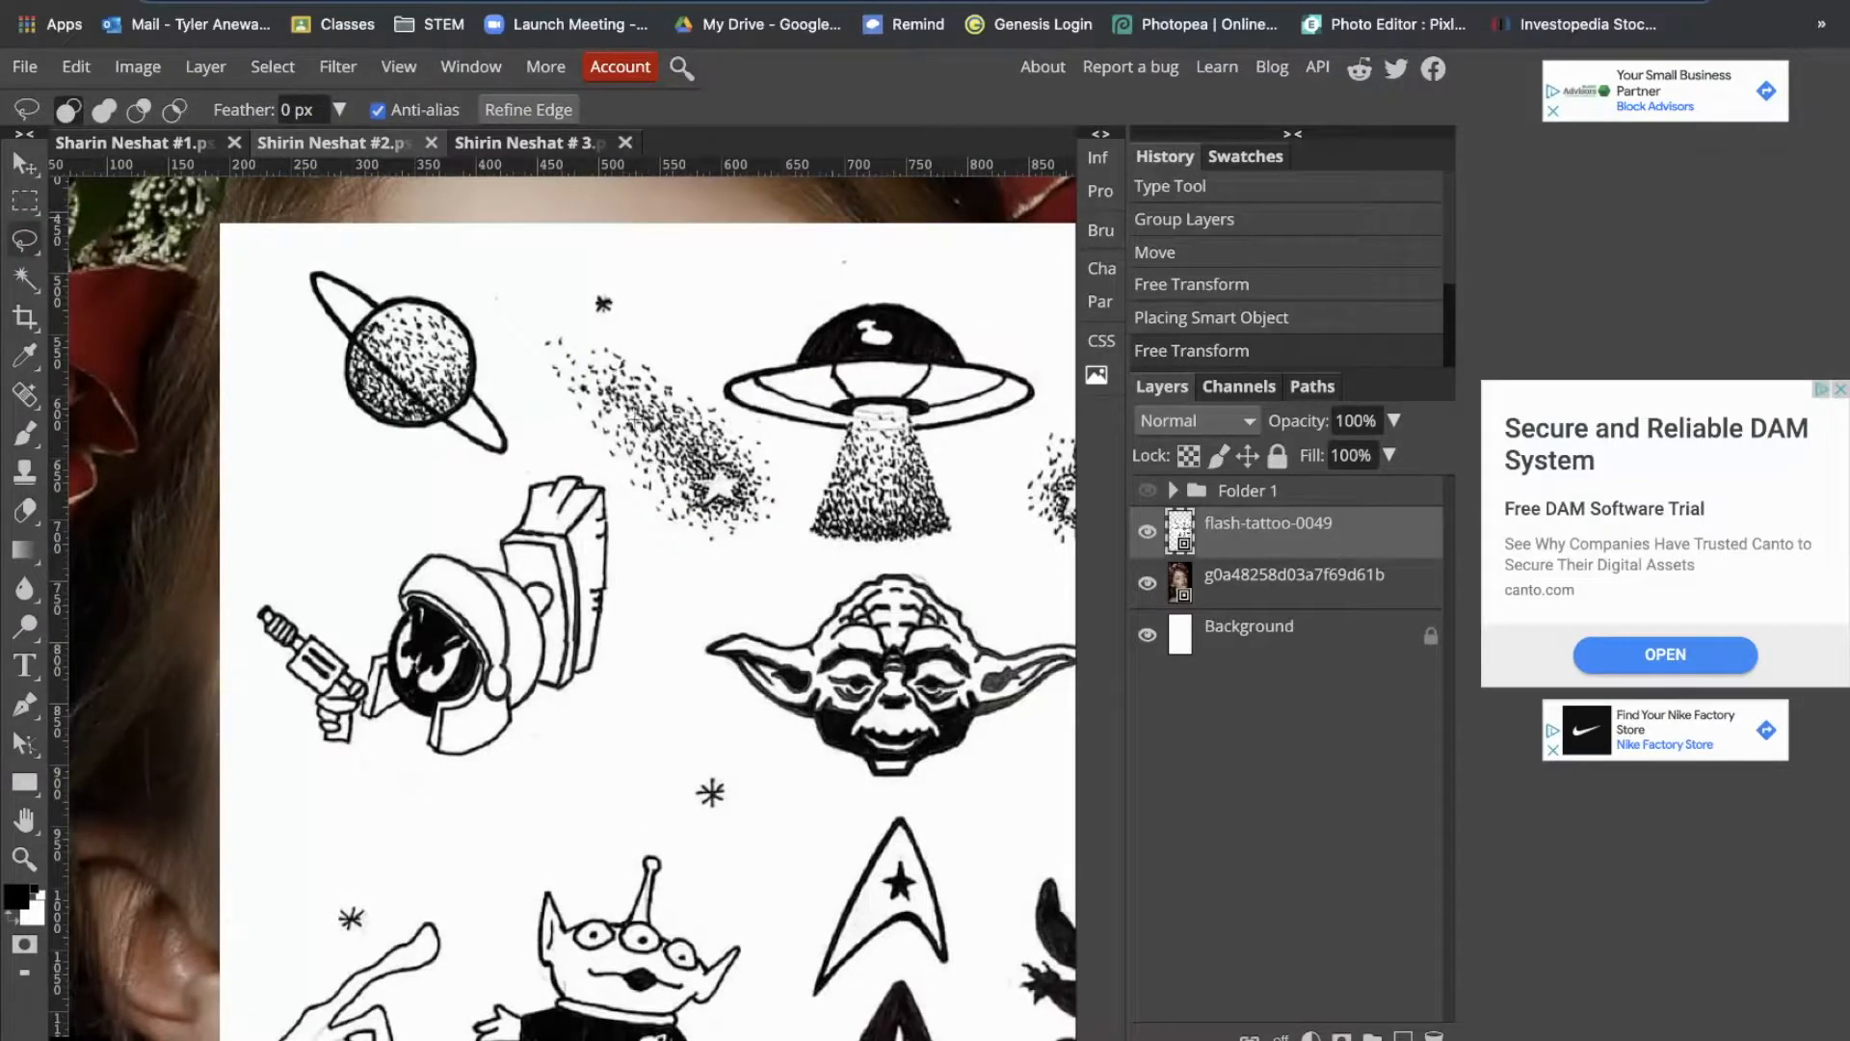
left_click_drag(796, 683, 526, 587)
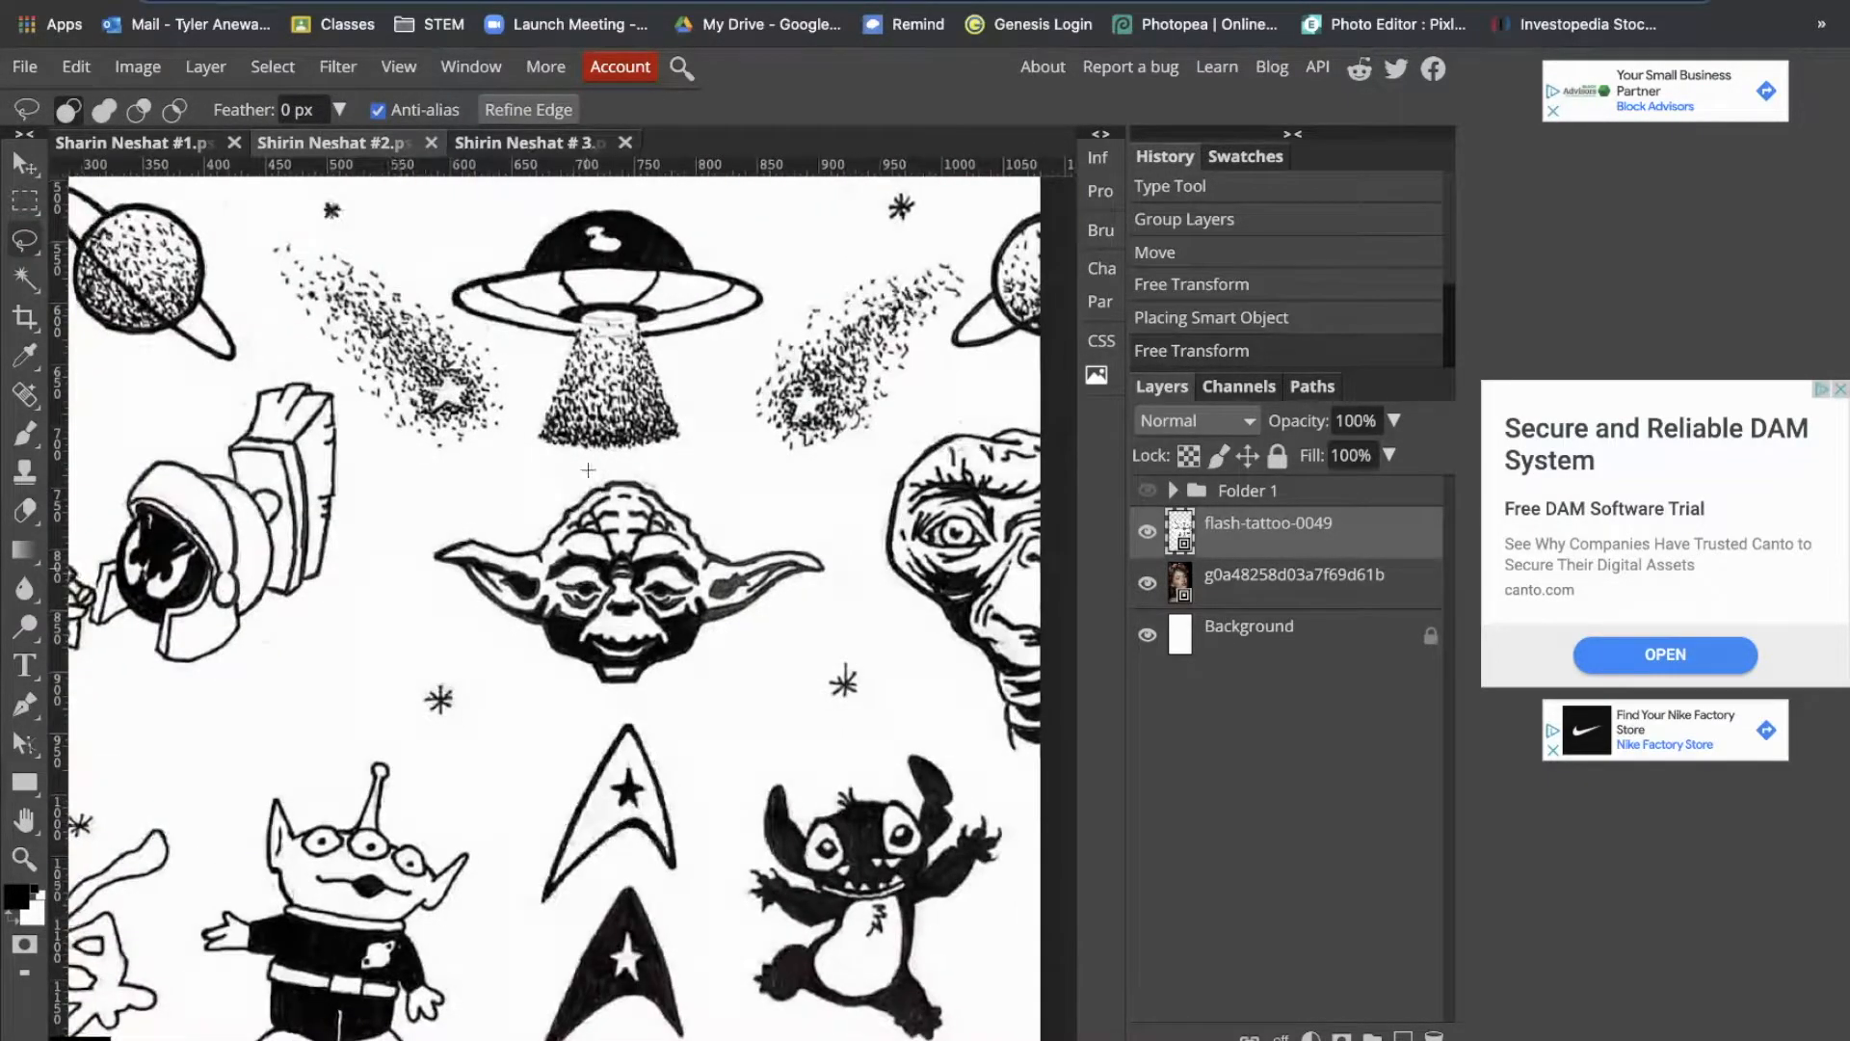
mouse_move(450, 609)
left_mouse_down()
mouse_move(546, 686)
mouse_move(648, 705)
mouse_move(754, 662)
mouse_move(837, 589)
mouse_move(816, 530)
mouse_move(673, 471)
mouse_move(590, 471)
left_mouse_up()
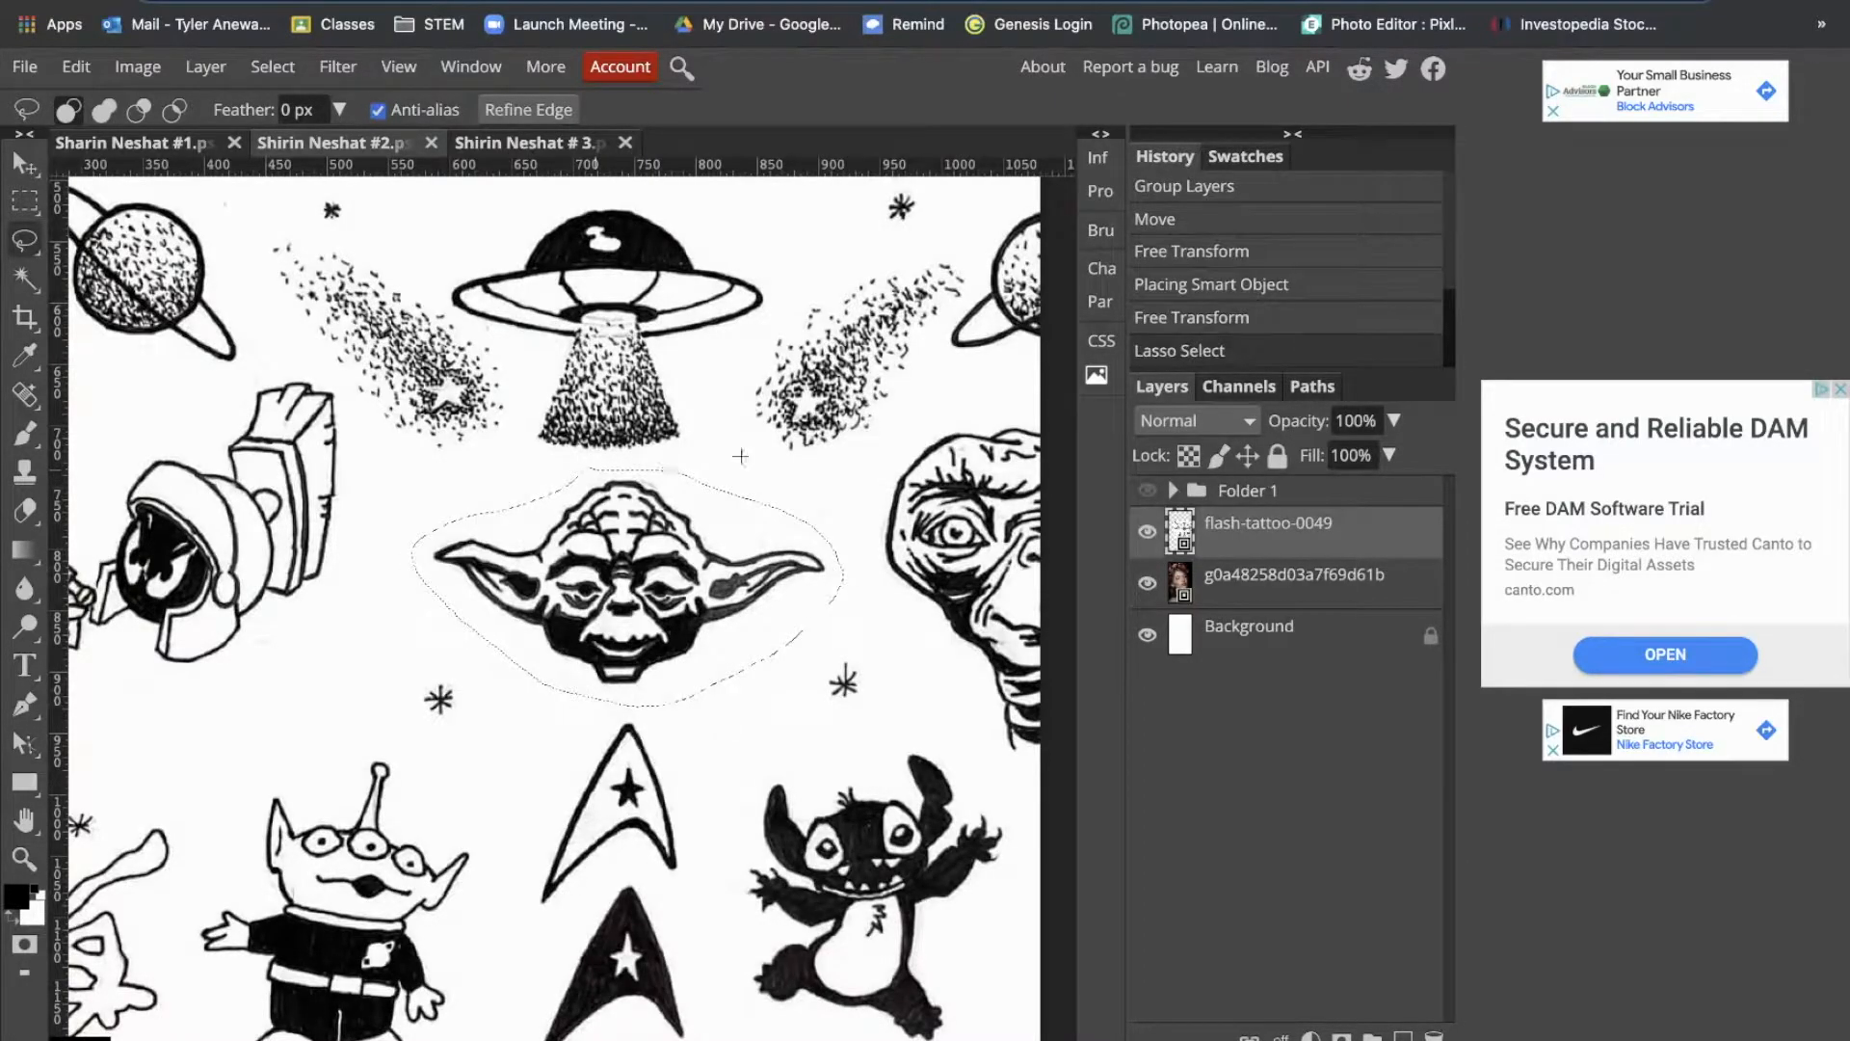
key("ctrl+c")
key("ctrl+v")
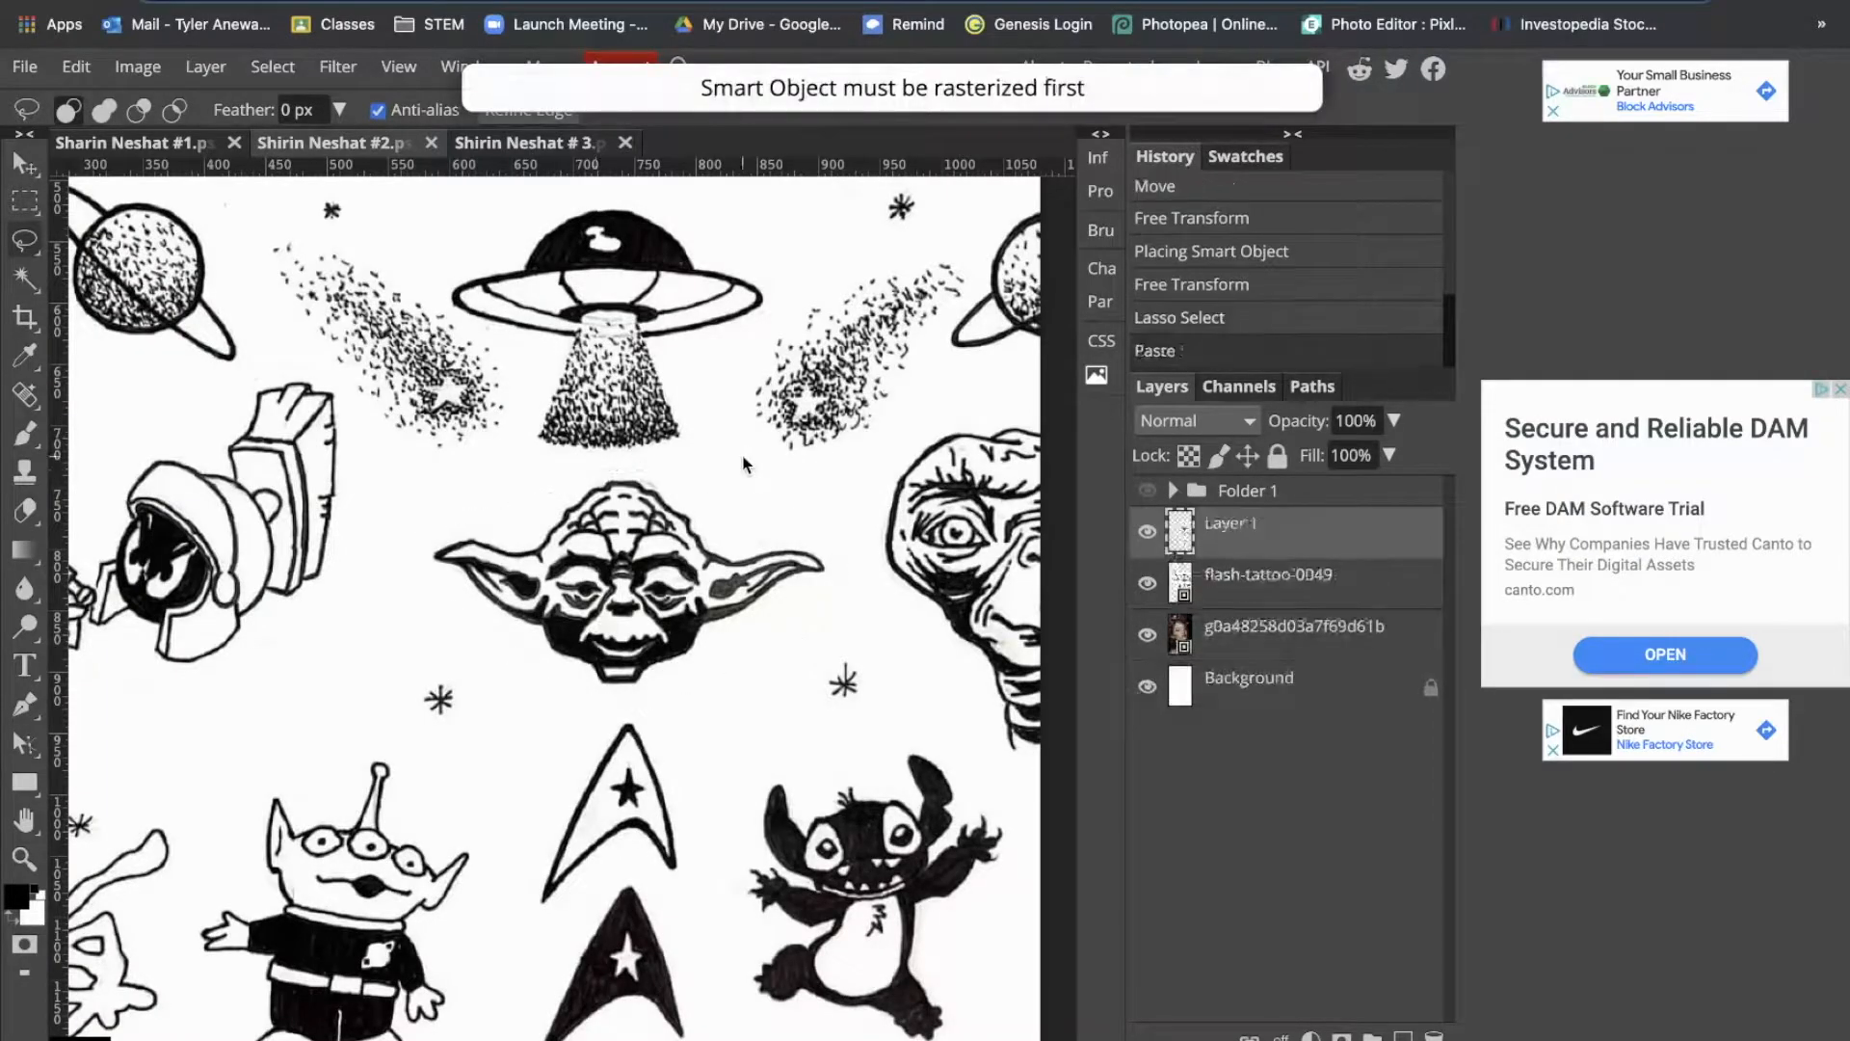
Step: Hide the tattoo sheet, inspect the Yoda cutout by toggling its visibility, and show the sheet again
left_click(1146, 583)
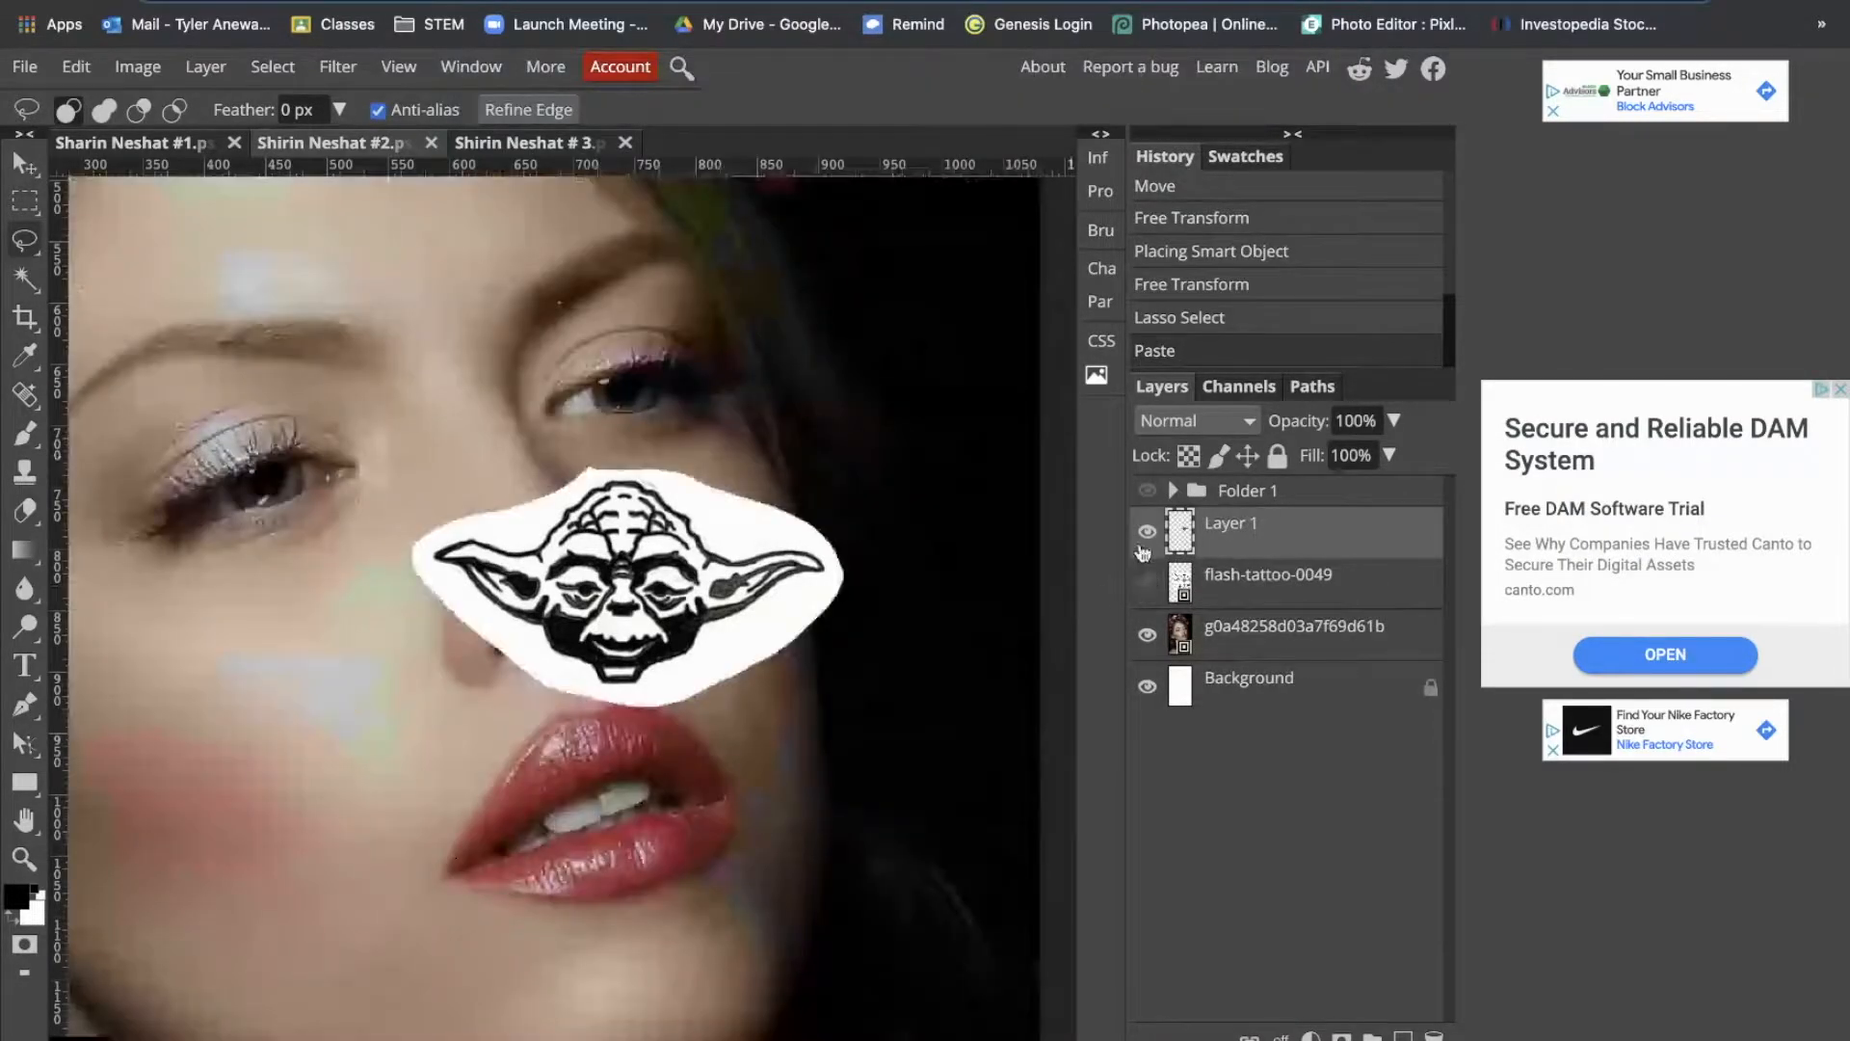
left_click(1147, 533)
left_click(1148, 533)
left_click(1148, 533)
left_click(1148, 533)
left_click(1149, 534)
left_click(1147, 533)
left_click(1148, 585)
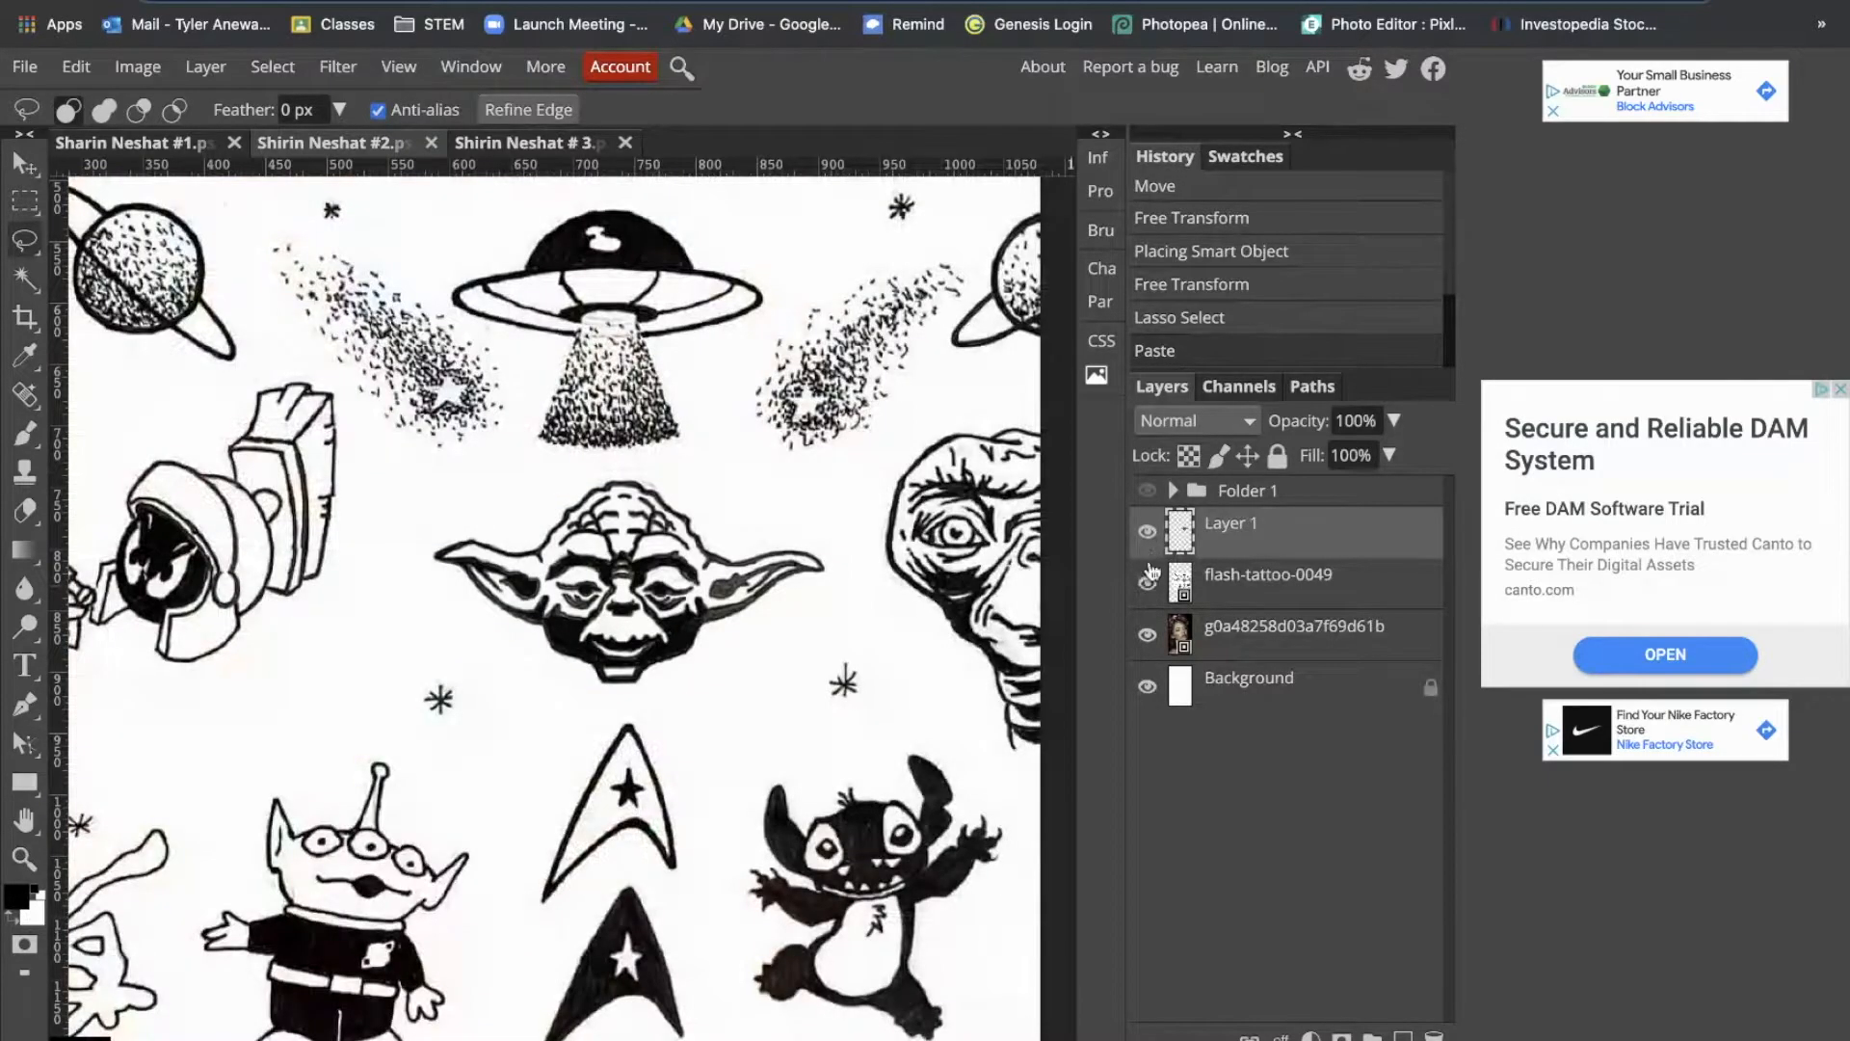
Step: Lasso the three-eyed alien on the tattoo sheet and copy it from the flash-tattoo-0049 layer onto its own layer
left_click_drag(872, 737, 1002, 477)
left_click_drag(636, 597, 699, 593)
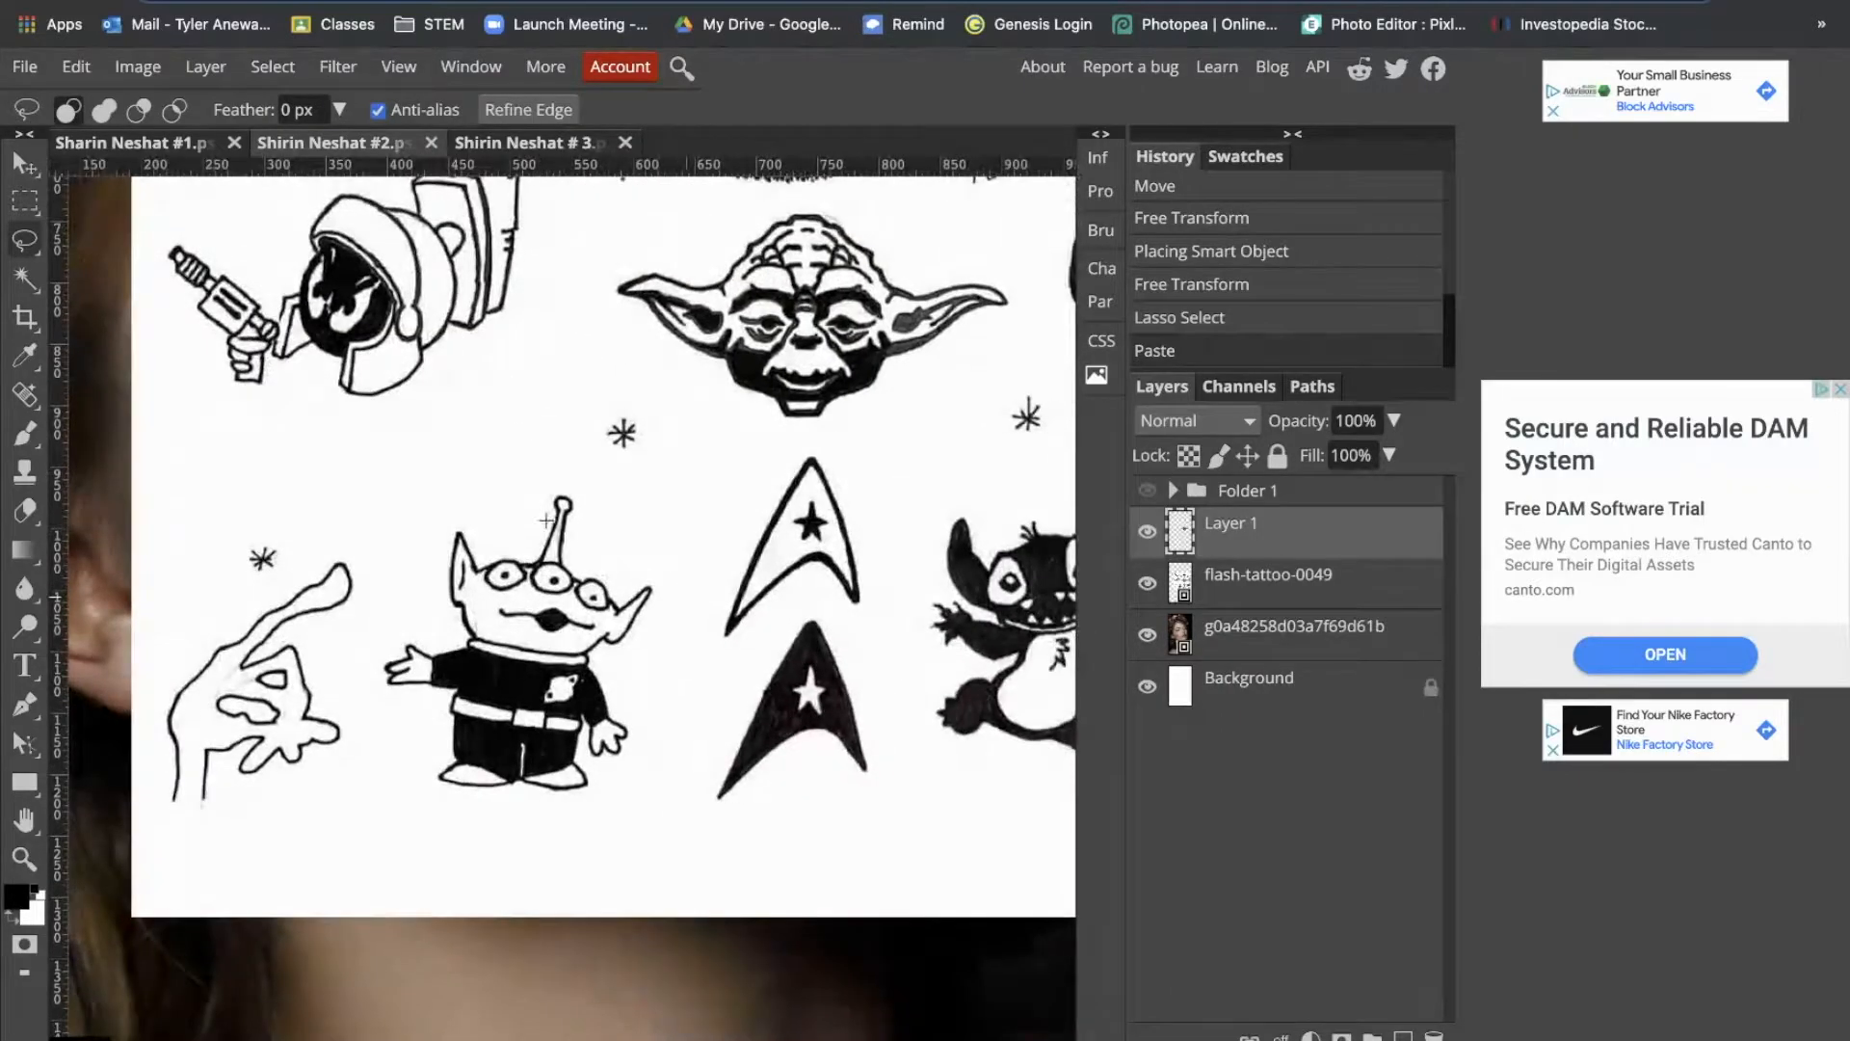
mouse_move(373, 638)
left_mouse_down()
mouse_move(393, 749)
mouse_move(510, 830)
mouse_move(650, 764)
left_mouse_up()
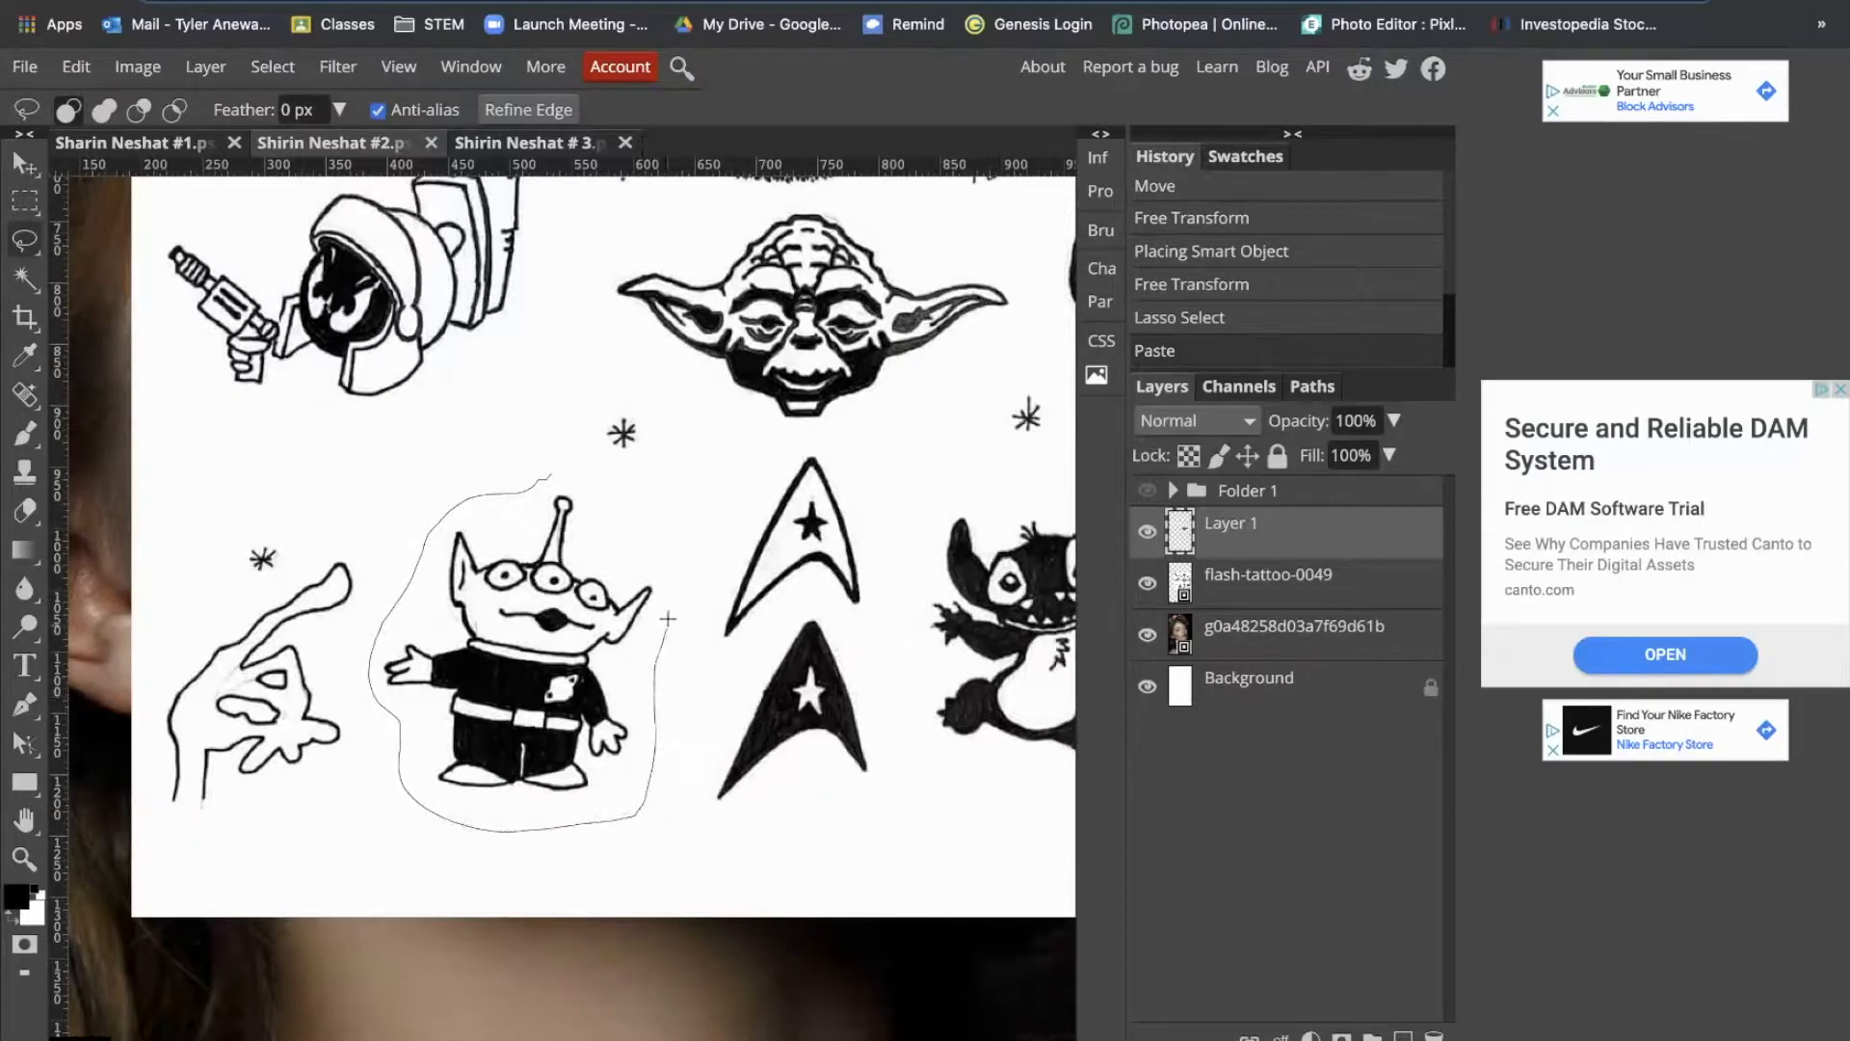
left_click_drag(550, 470, 552, 471)
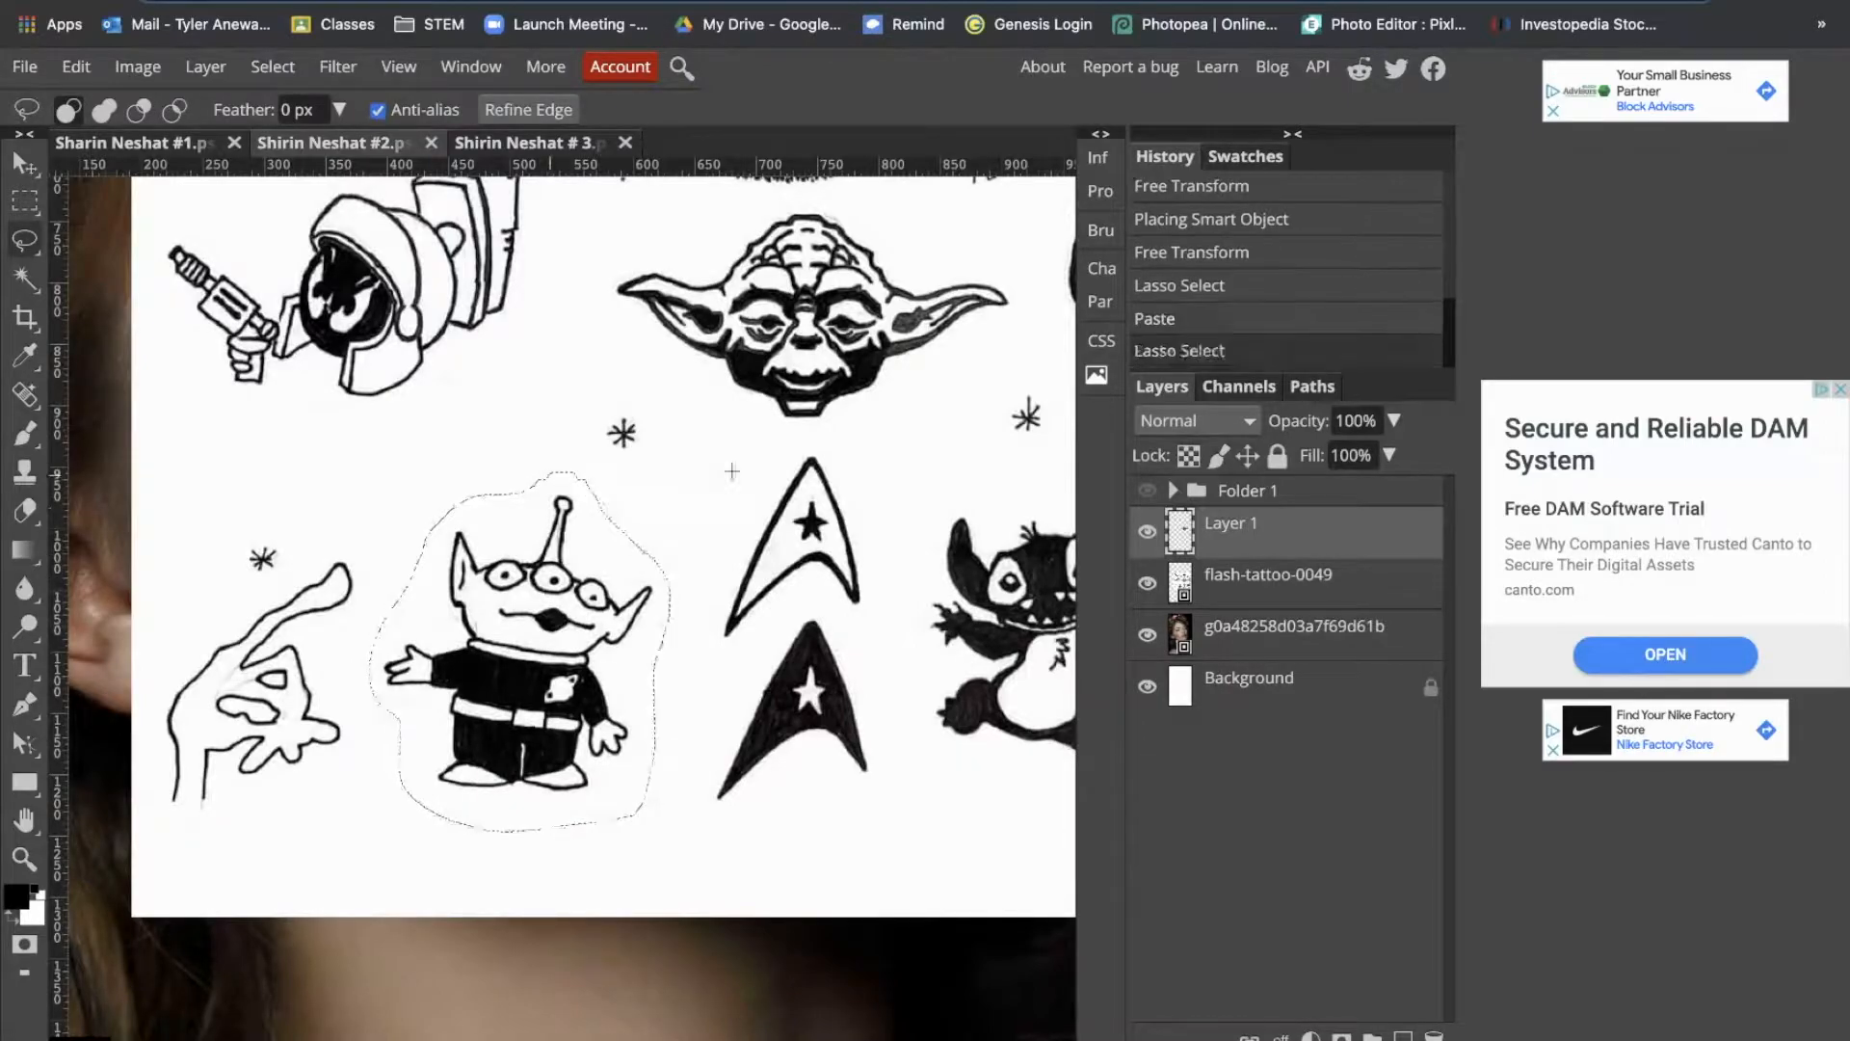
left_click(1258, 582)
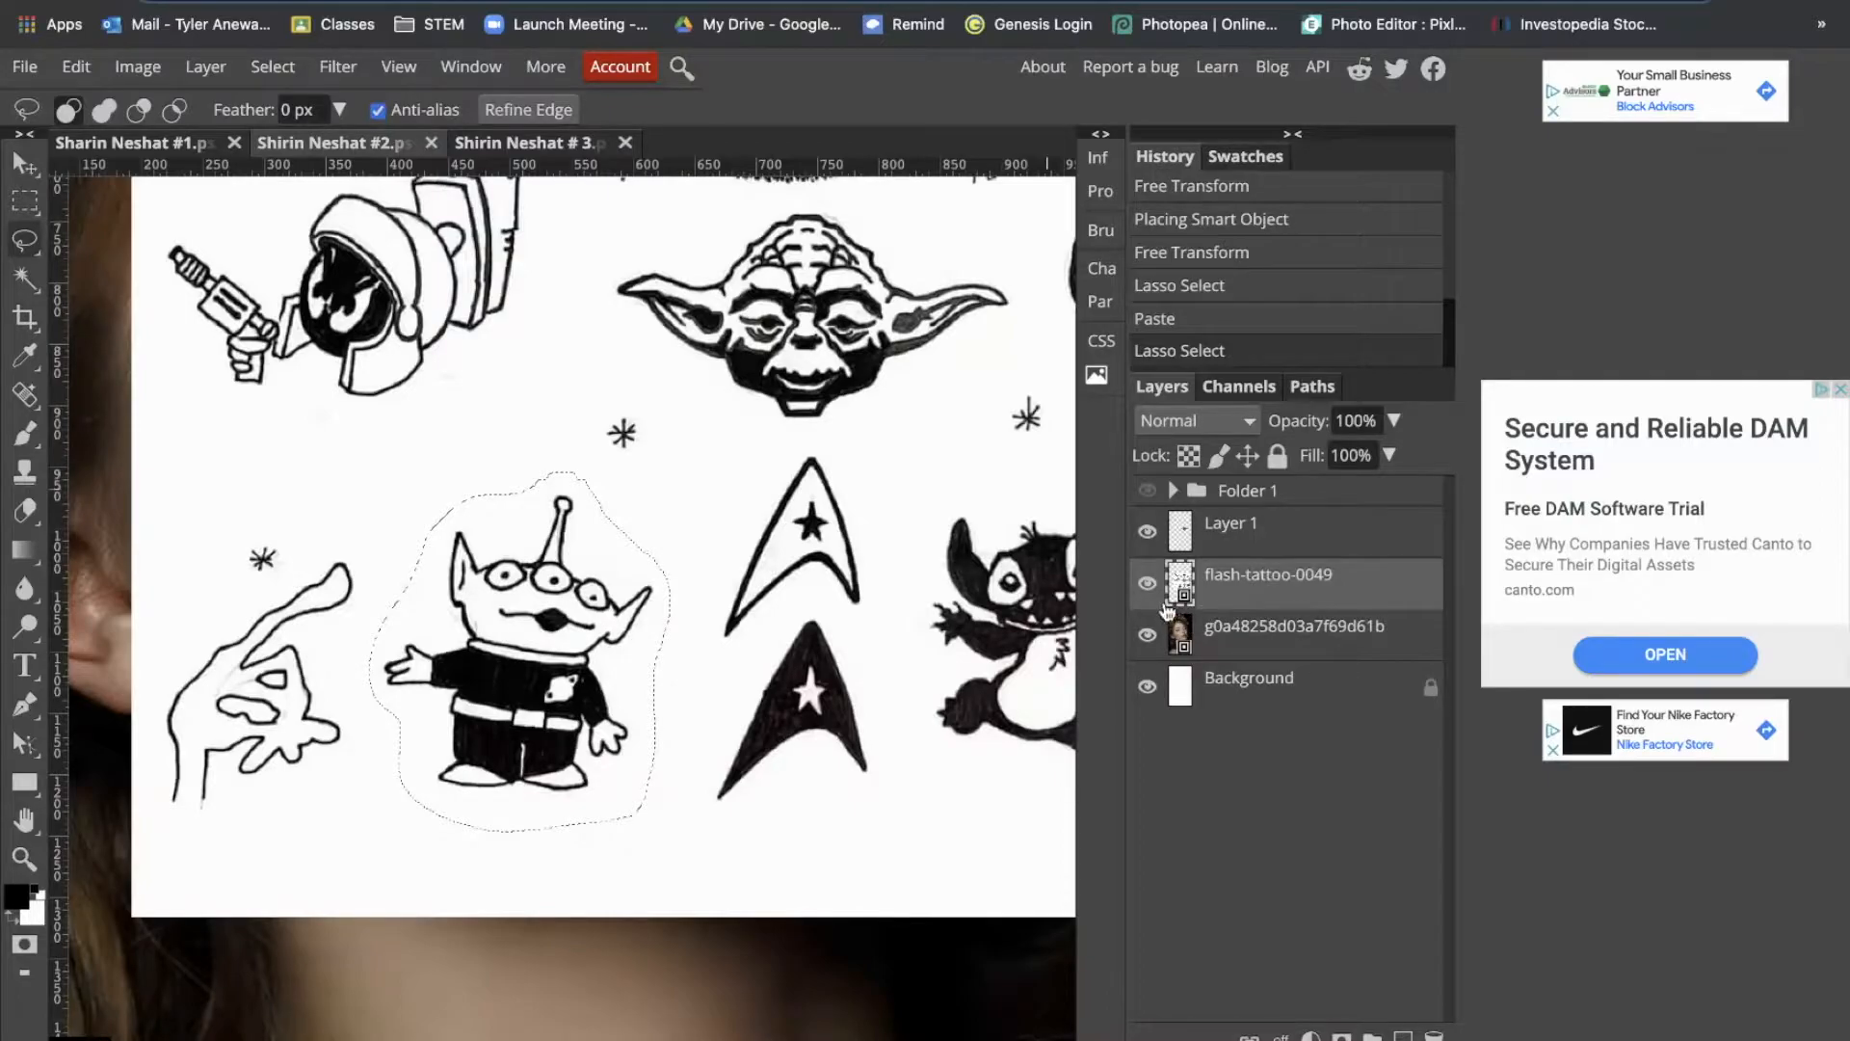
key("super+x")
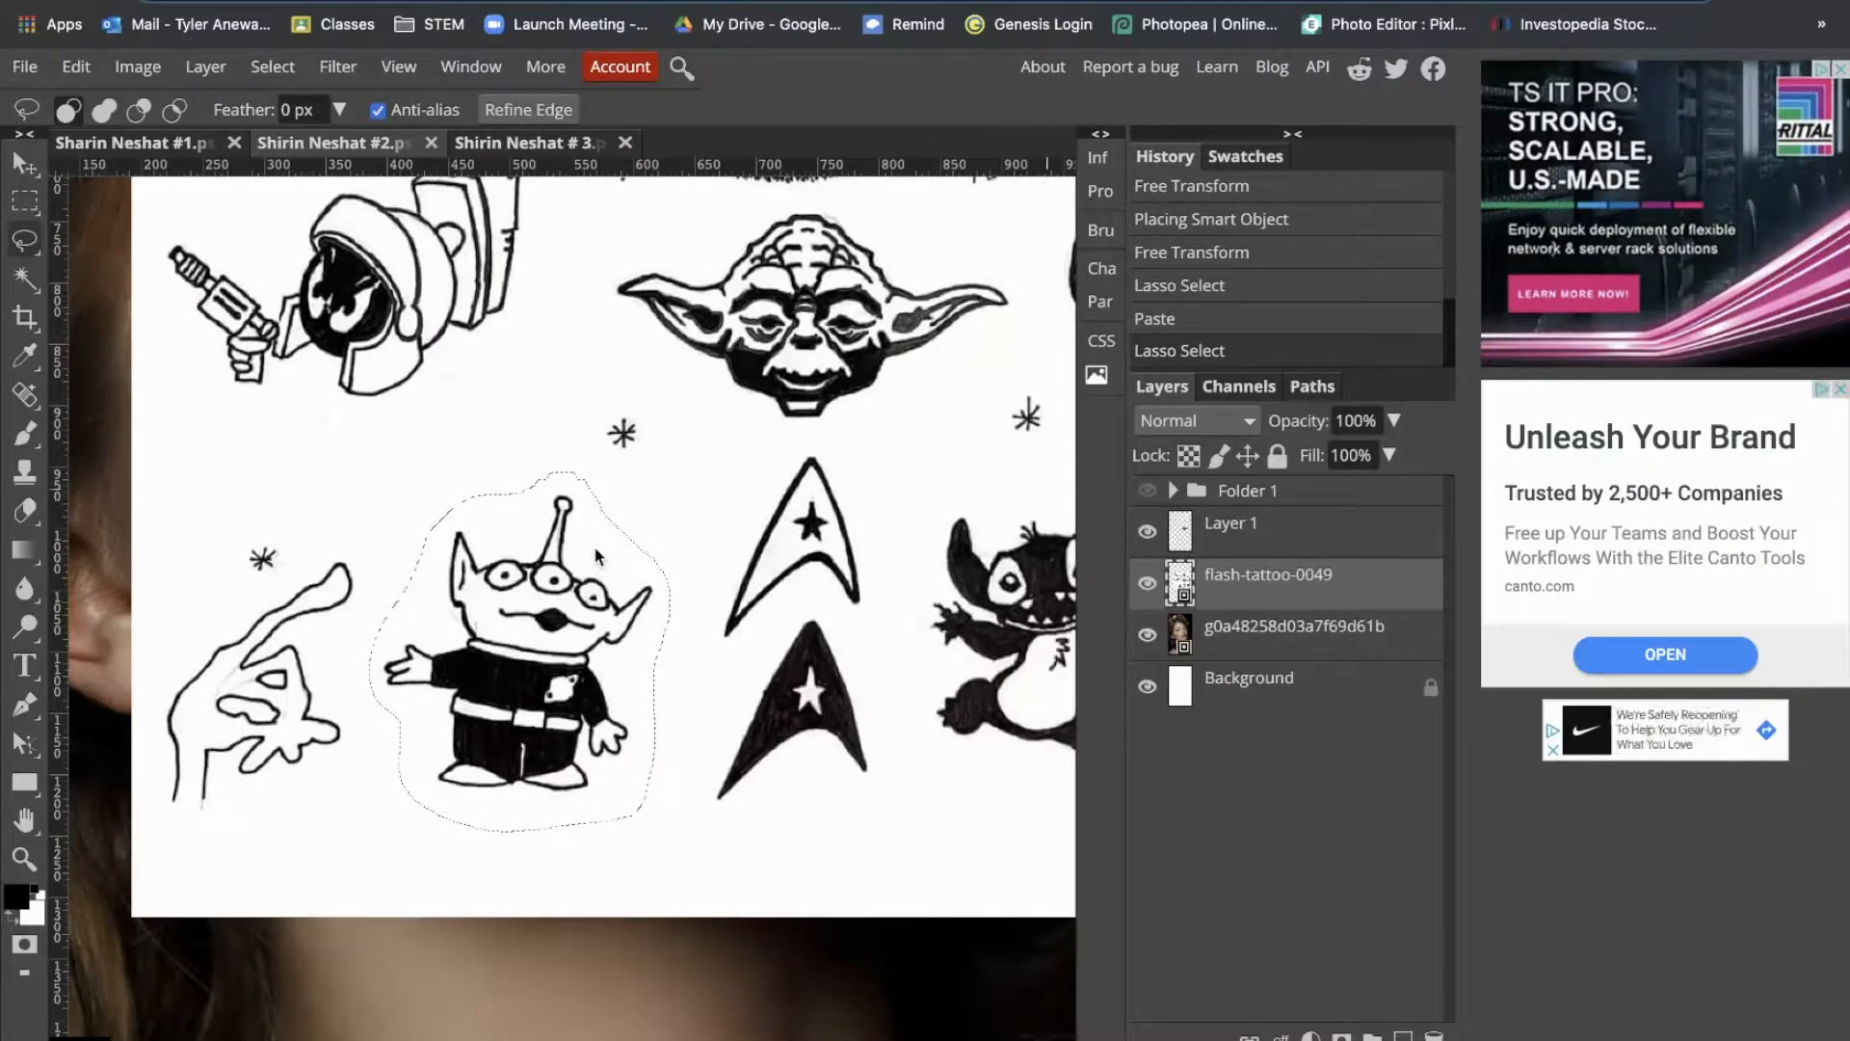
key("ctrl+c")
key("ctrl+v")
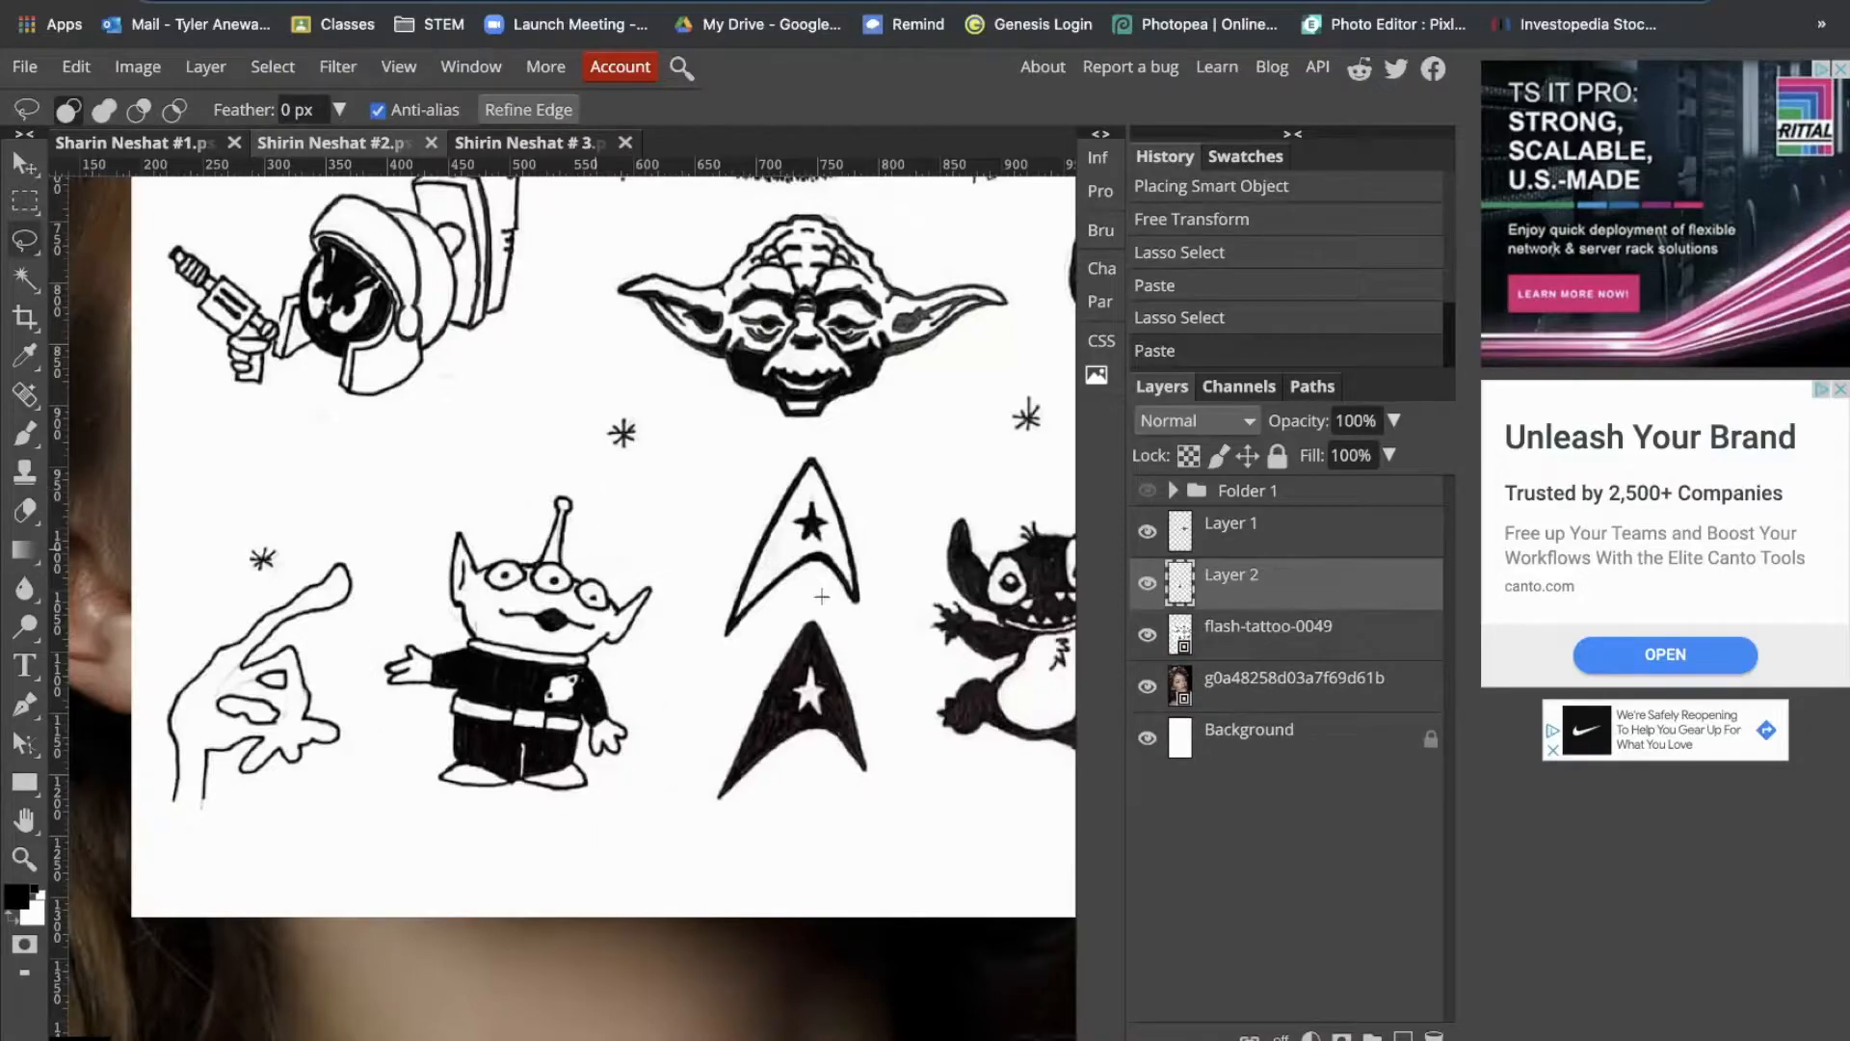
Step: Inspect the alien and Yoda cutouts over the portrait, leaving both hidden and the tattoo sheet shown
left_click(1147, 636)
left_click(1147, 584)
left_click(1146, 584)
left_click(1147, 584)
left_click(1147, 584)
left_click(1146, 584)
left_click(1146, 531)
left_click(1147, 531)
left_click(1147, 531)
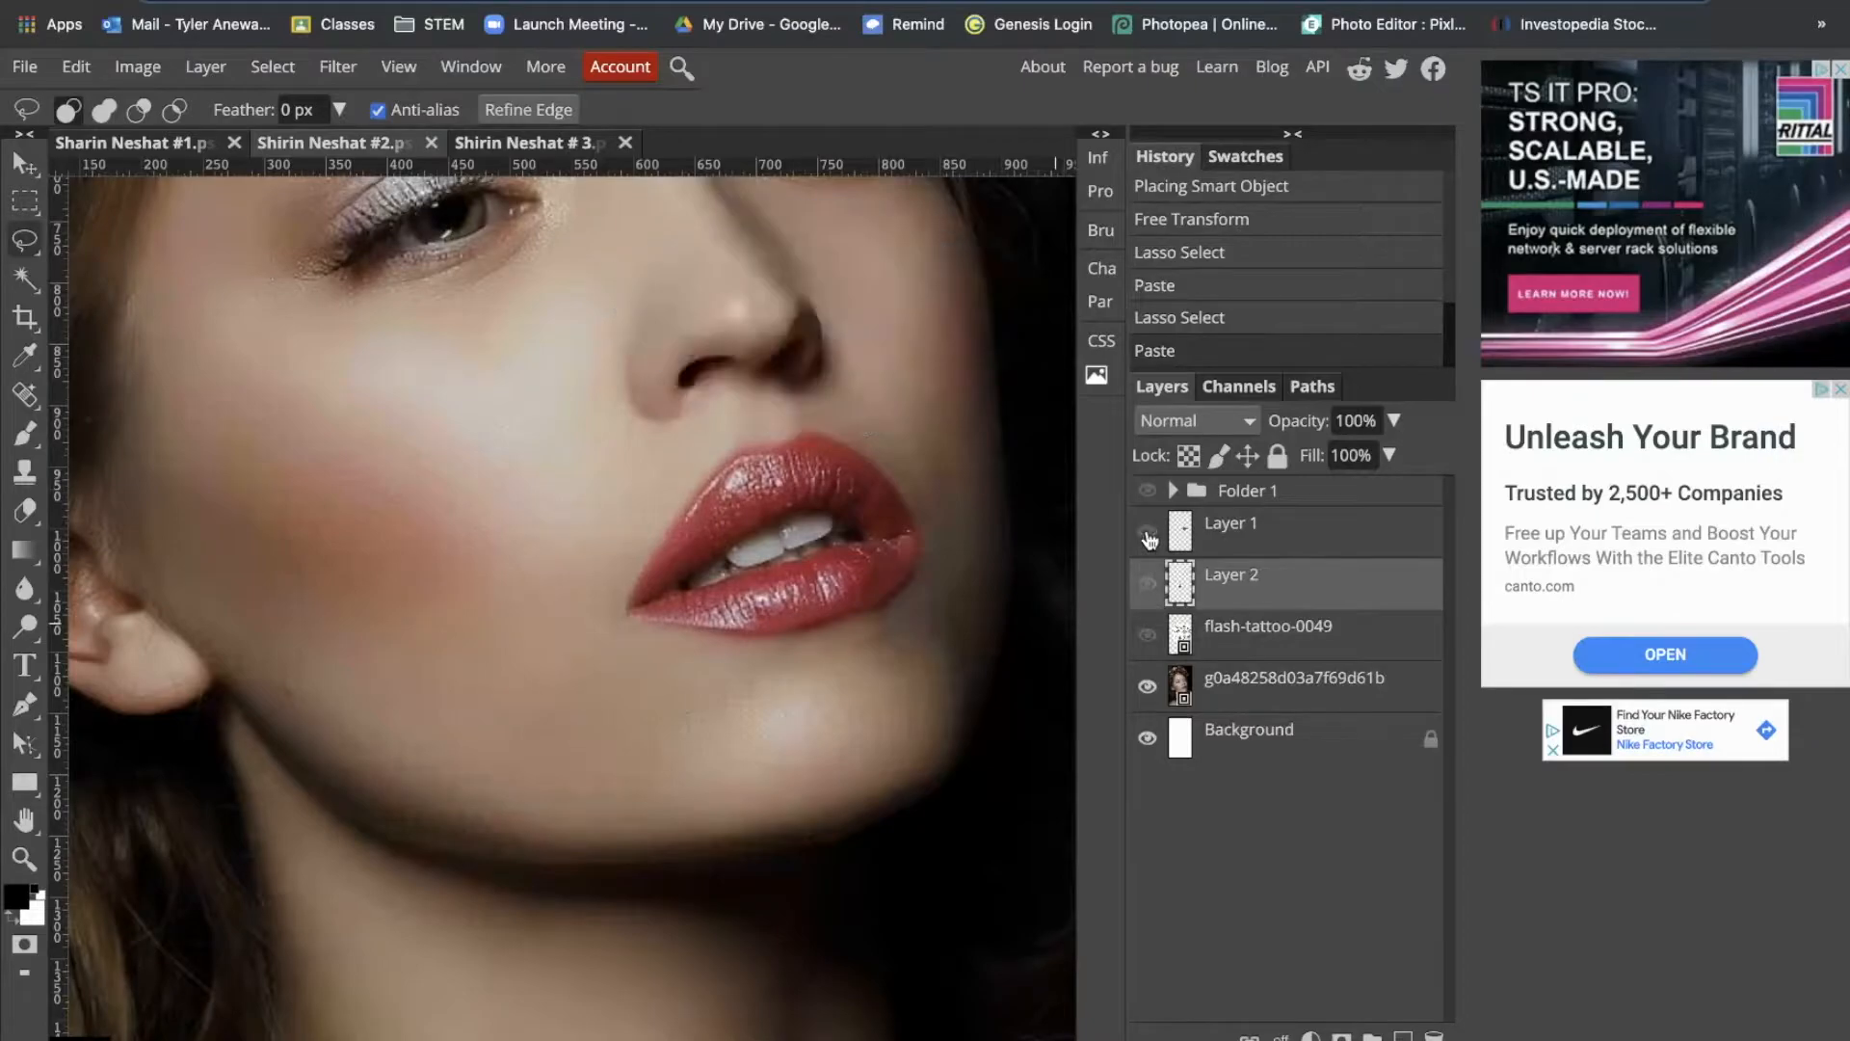
left_click(1147, 636)
Step: Lasso the Stitch figure on the flash-tattoo-0049 layer and copy it onto its own layer
left_click_drag(671, 419, 269, 701)
mouse_move(491, 652)
left_mouse_down()
mouse_move(847, 665)
mouse_move(490, 458)
mouse_move(293, 382)
left_mouse_up()
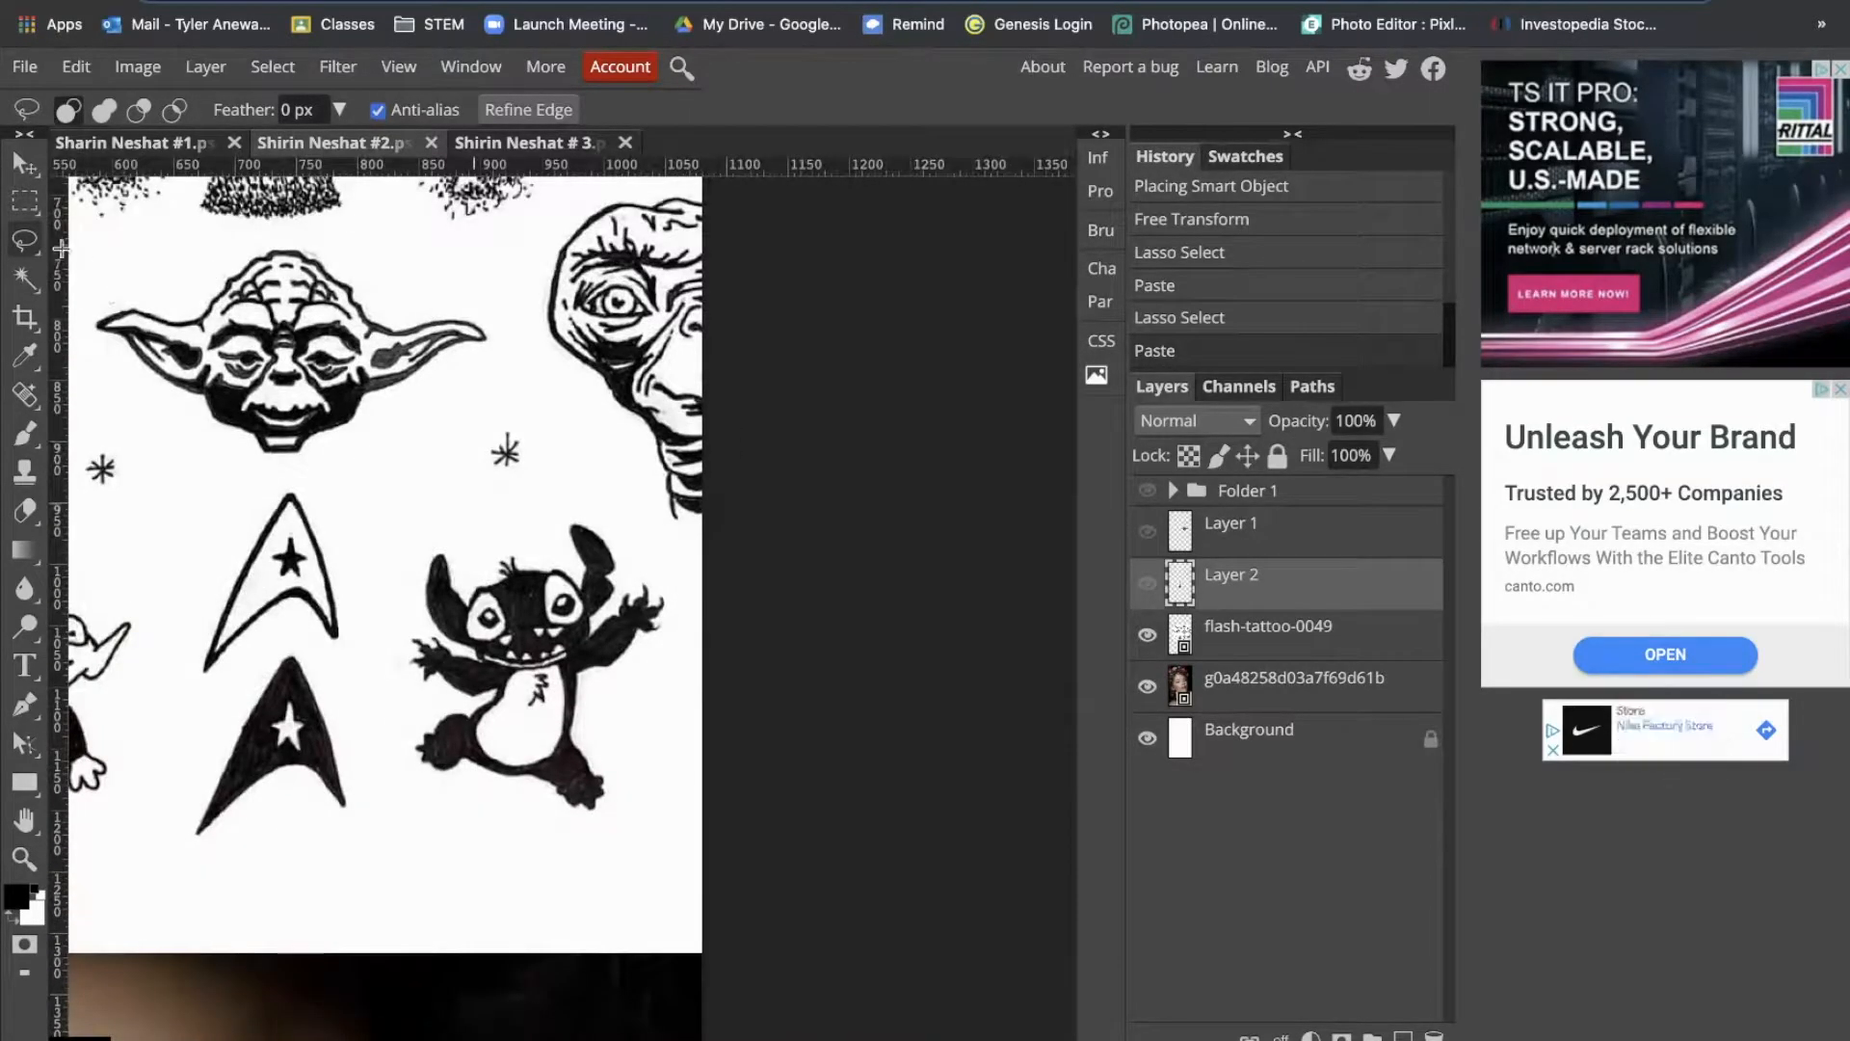
left_click(1322, 641)
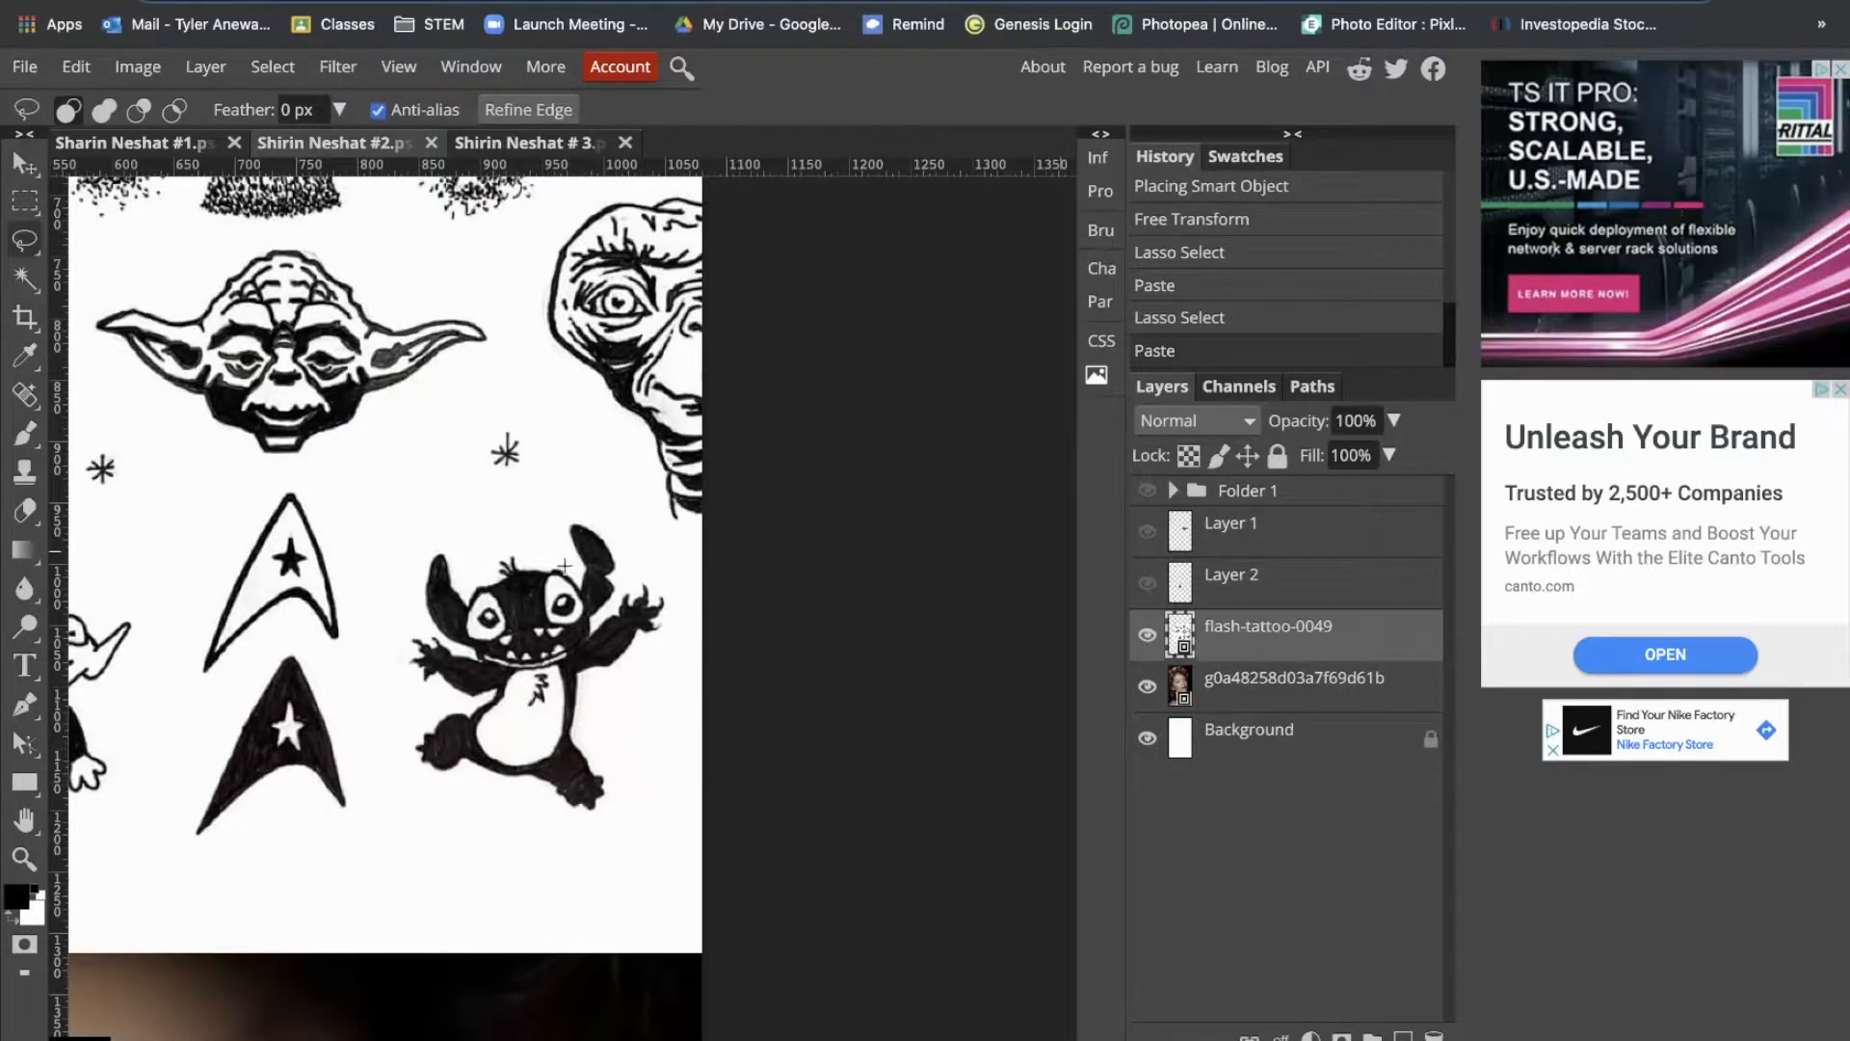
mouse_move(552, 512)
left_mouse_down()
mouse_move(391, 573)
mouse_move(386, 743)
mouse_move(557, 826)
mouse_move(686, 665)
mouse_move(631, 528)
mouse_move(554, 512)
left_mouse_up()
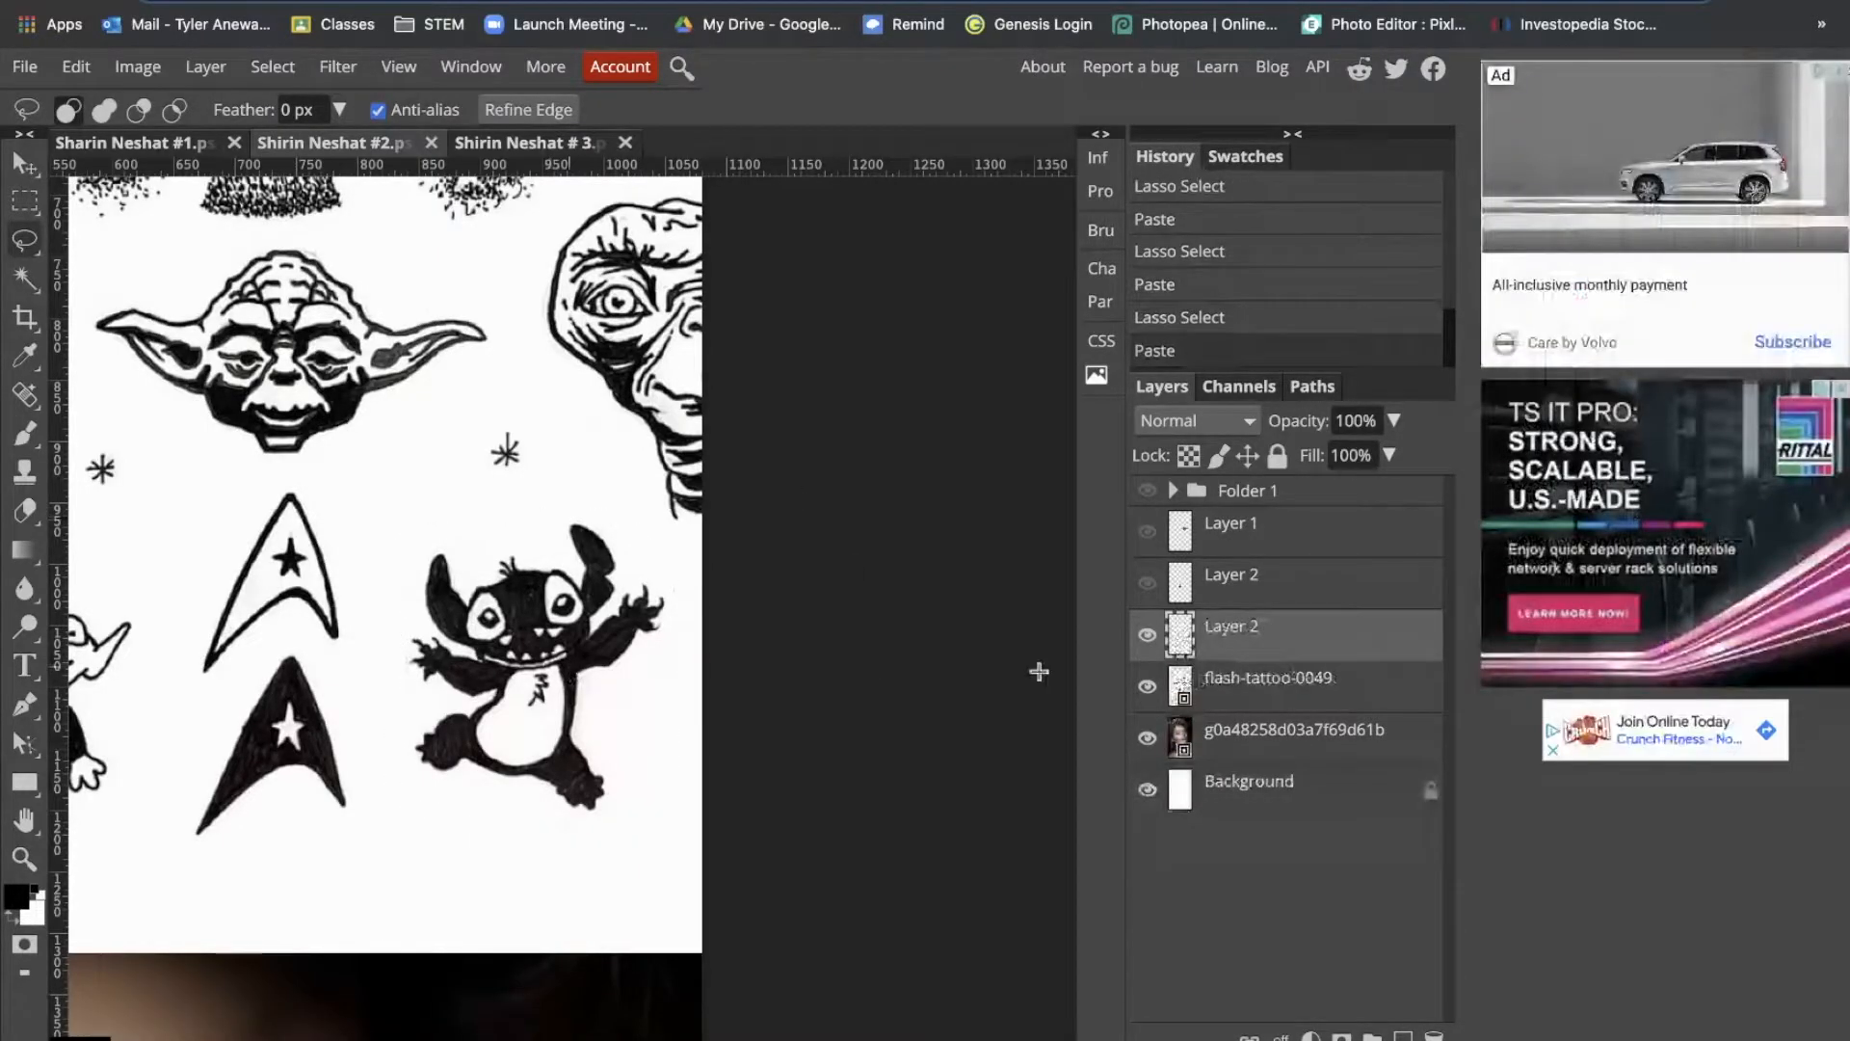
Step: Hide the tattoo sheet and show the Yoda, alien and Stitch cutouts over the full portrait
left_click(1148, 686)
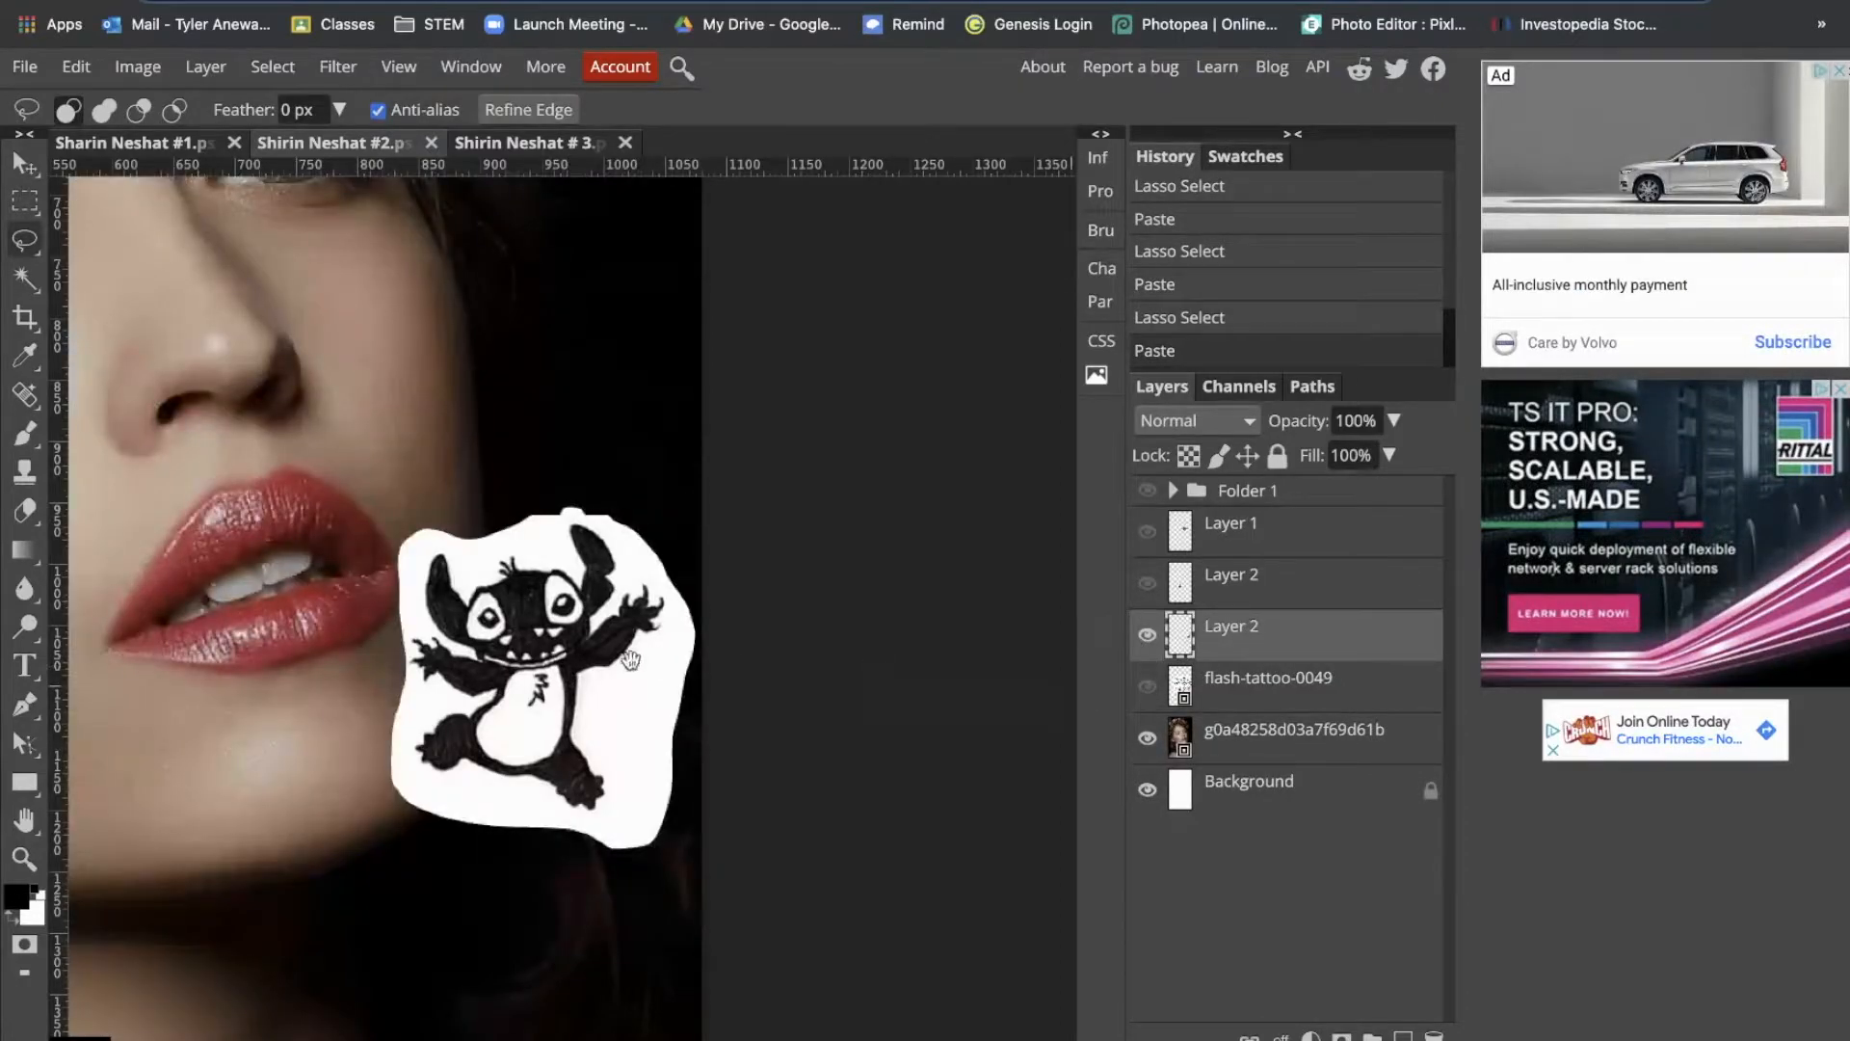
key("ctrl+0")
left_click(1147, 583)
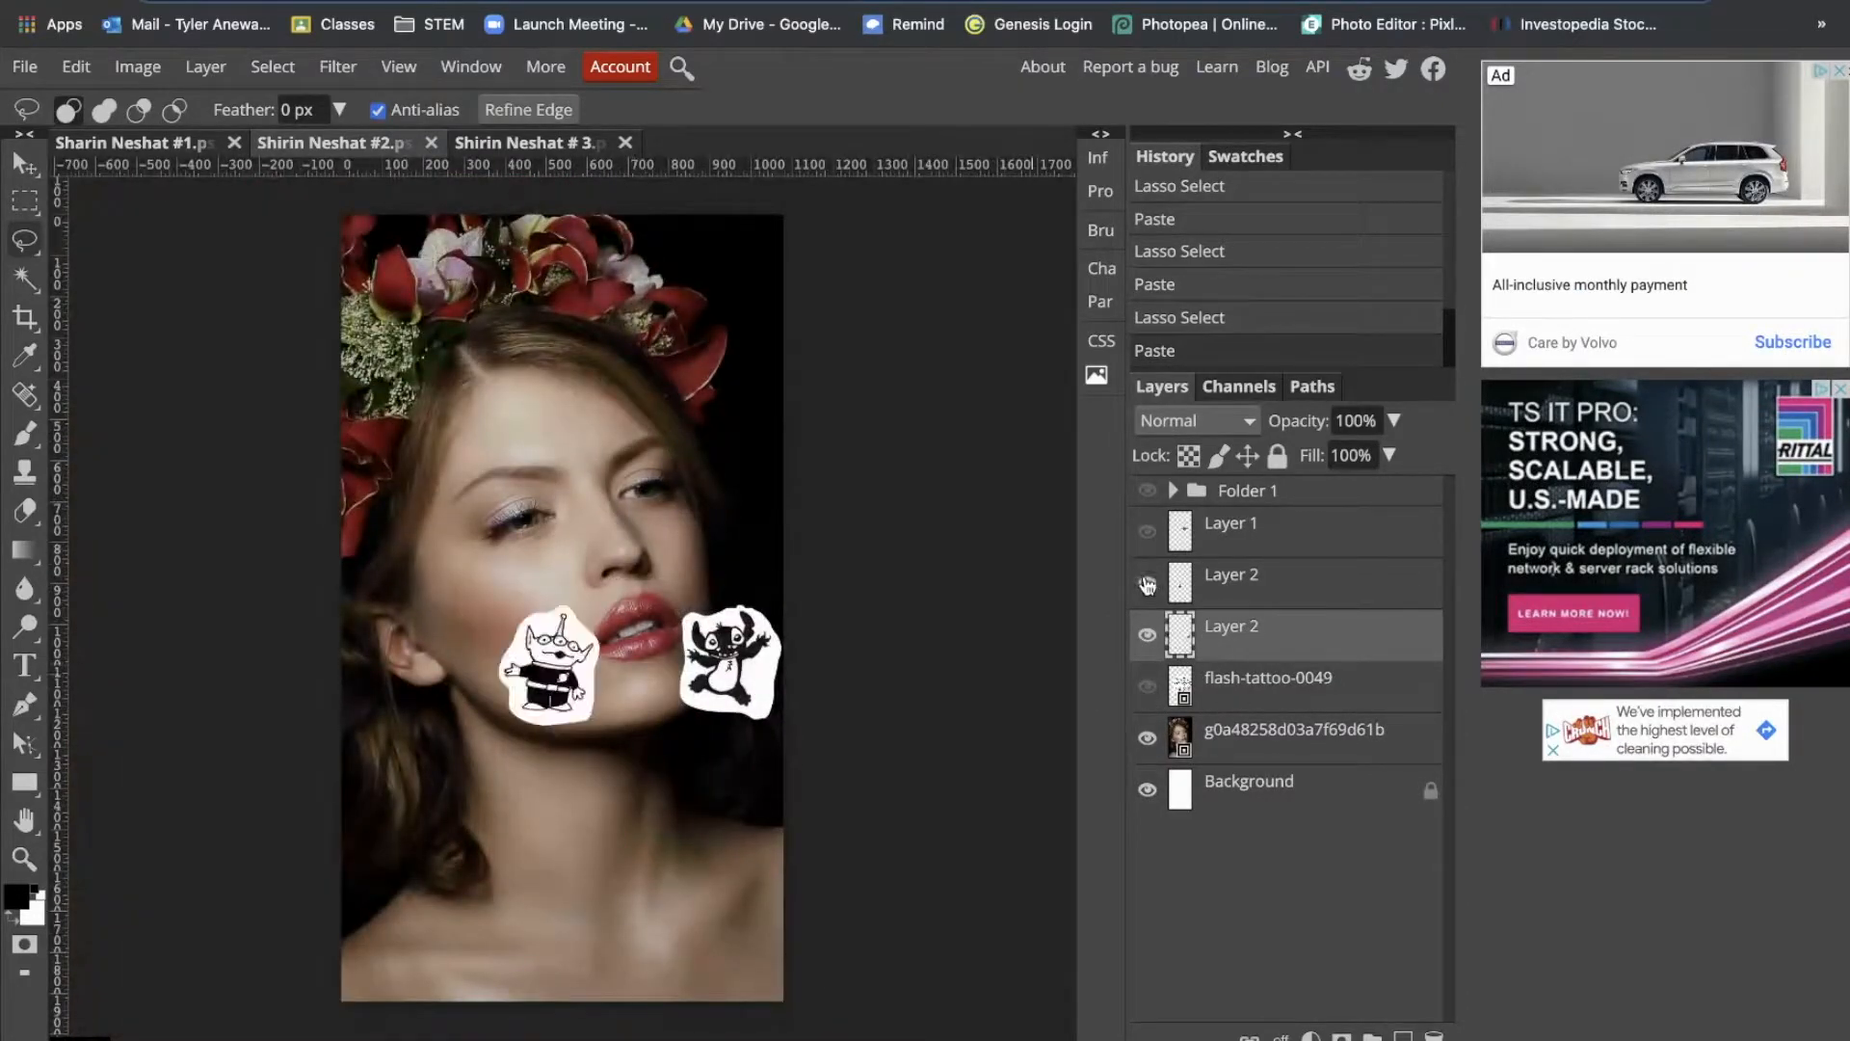
left_click(1148, 531)
Step: Delete the flash-tattoo-0049 sheet layer
key("v")
left_click(1212, 696)
left_click(1147, 686)
left_click(1147, 686)
key("Delete")
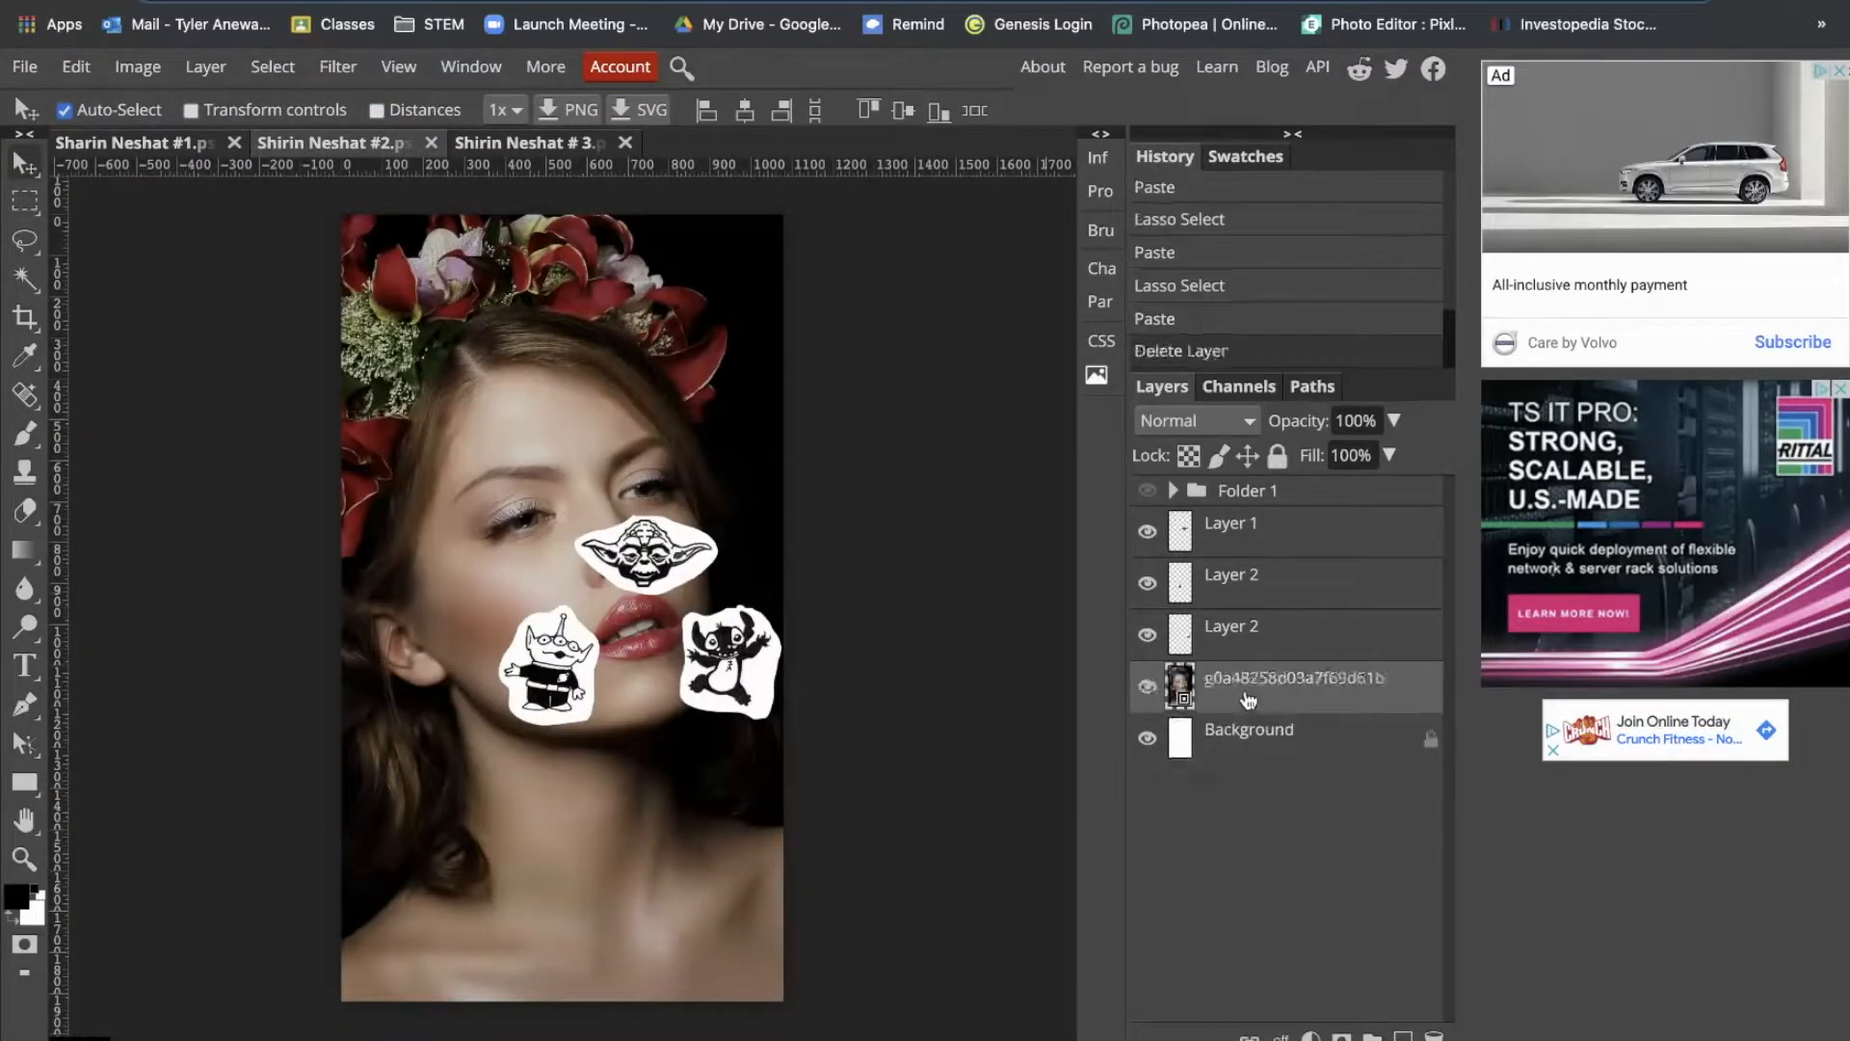
Step: Move the Yoda cutout to the woman's forehead, the alien to her cheek, and Stitch to her neck
left_click(1232, 637)
left_click_drag(554, 675, 484, 651)
left_click_drag(661, 565, 566, 439)
left_click_drag(721, 674, 582, 824)
left_click_drag(496, 665, 530, 653)
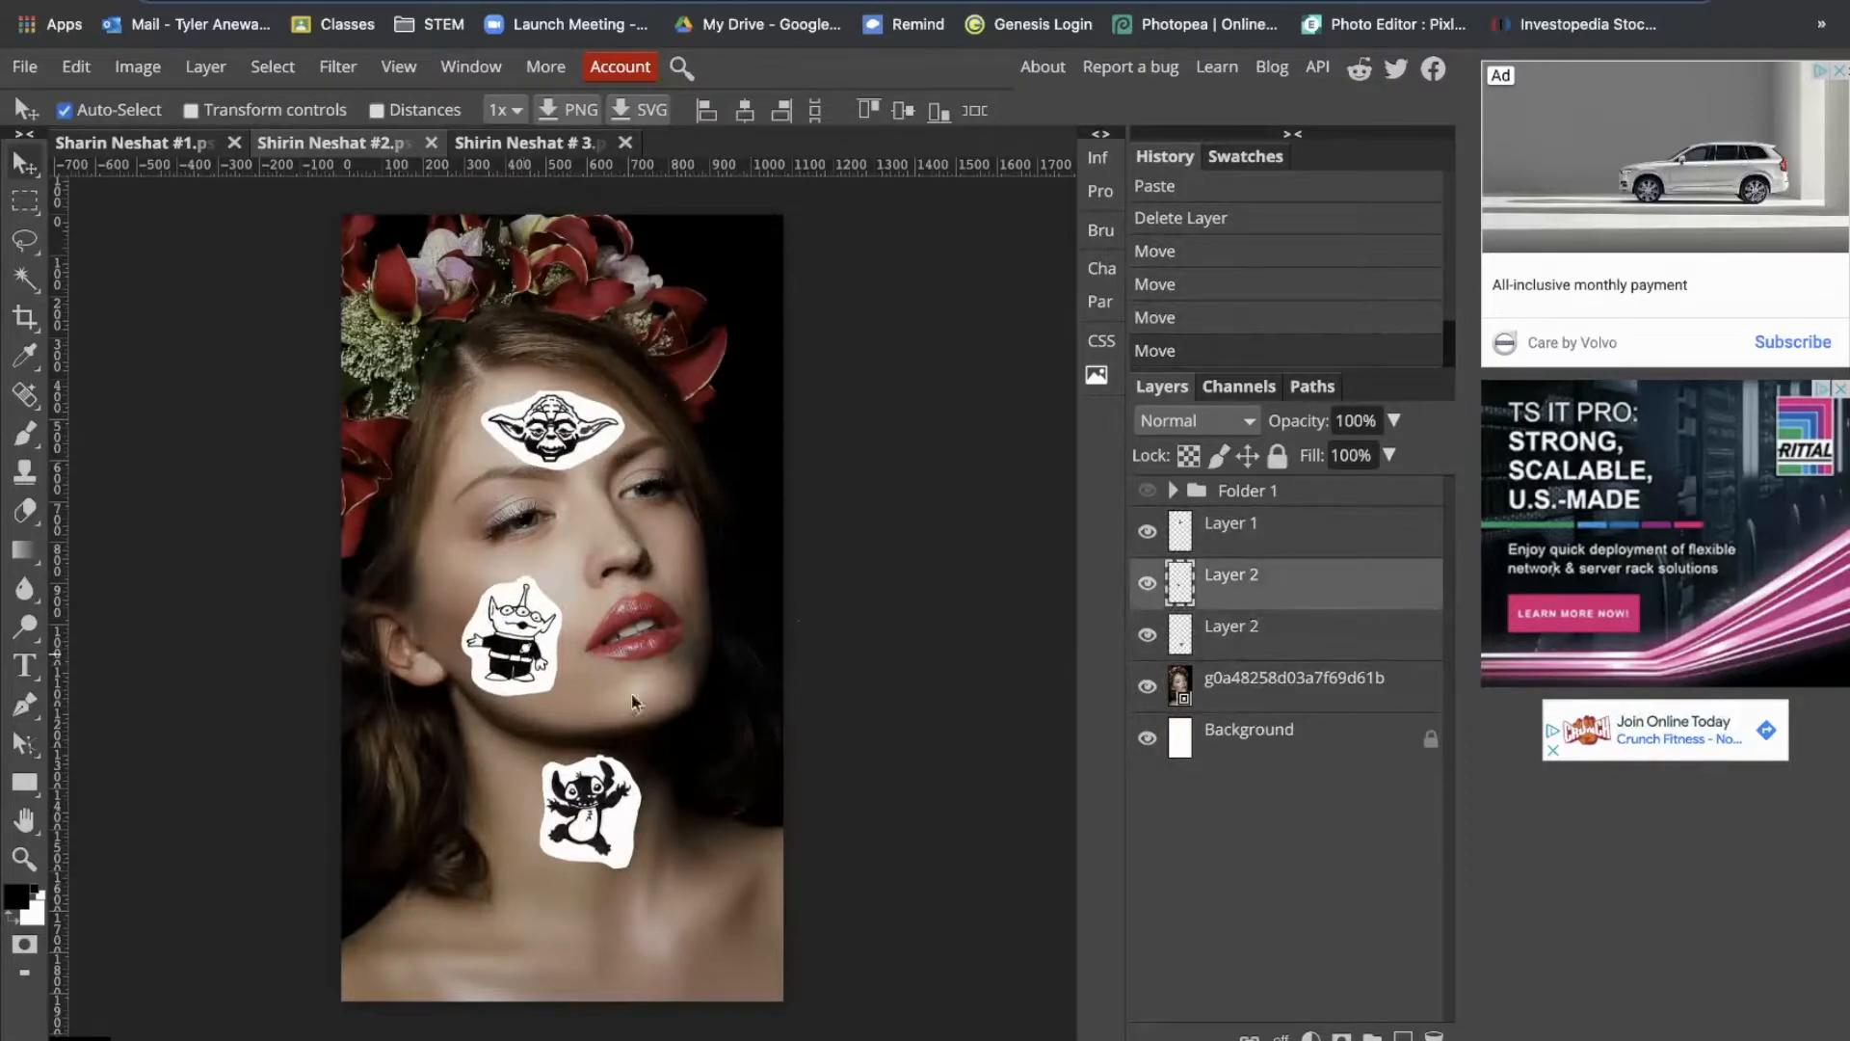
Step: Nudge the Yoda cutout on the forehead and set its layer's blend mode to Multiply
scroll(566, 574, "down", 1)
scroll(578, 567, "up", 2)
scroll(616, 535, "up", 1)
mouse_move(624, 529)
left_mouse_down()
mouse_move(634, 567)
mouse_move(619, 533)
left_mouse_up()
left_click_drag(546, 404, 551, 400)
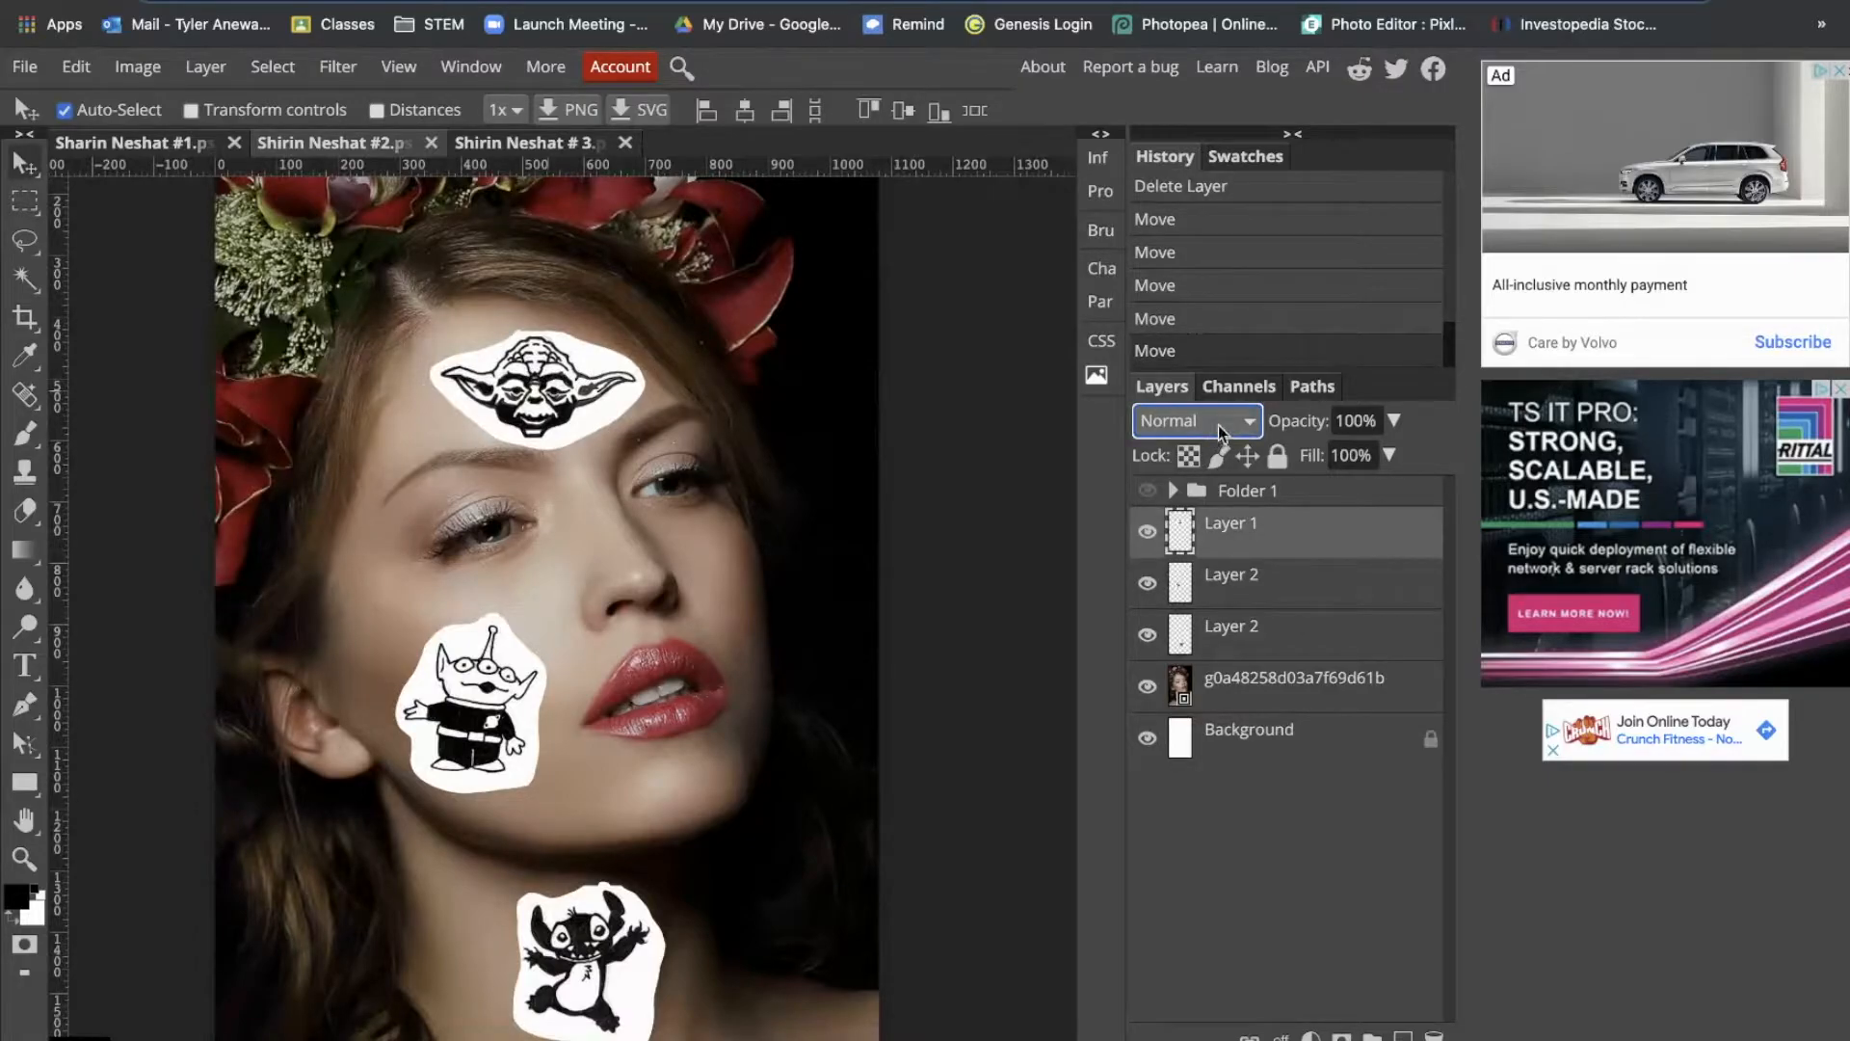
left_click(1216, 505)
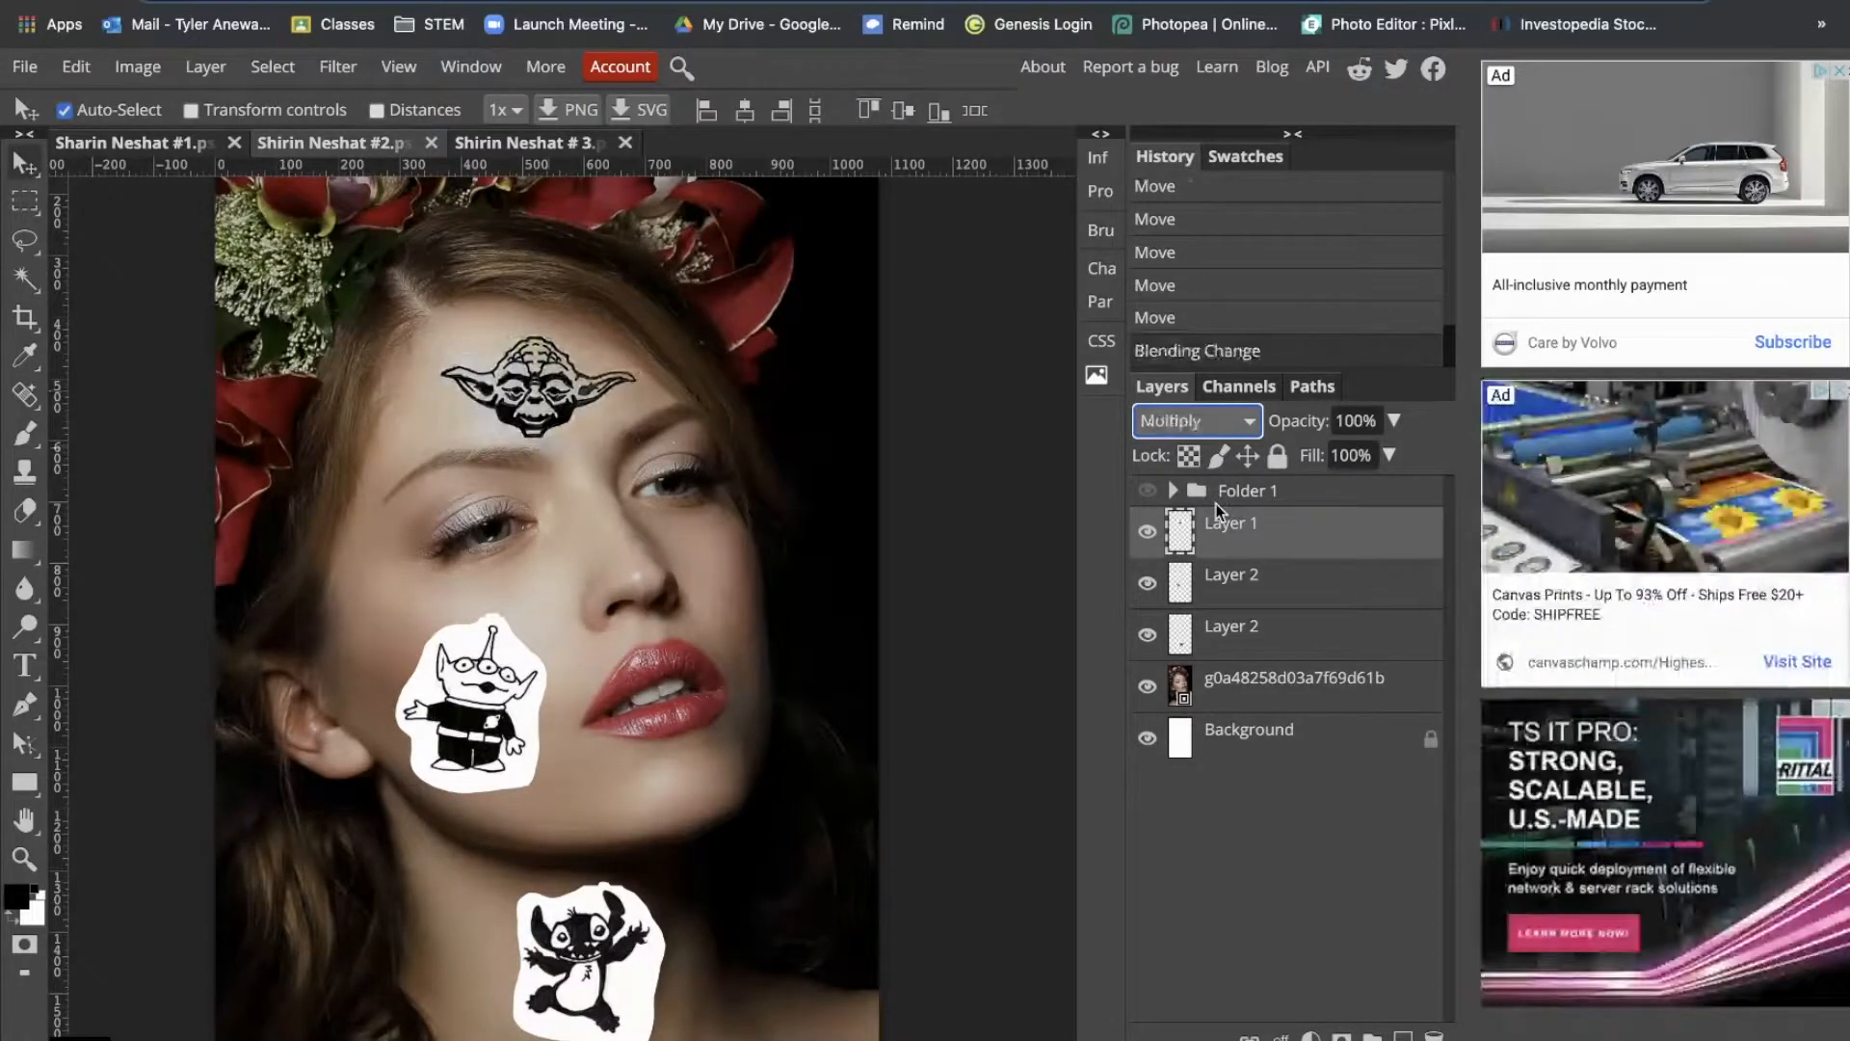
Step: Set the blend mode of the alien cutout's layer and the Stitch cutout's layer to Multiply
left_click_drag(562, 386, 574, 390)
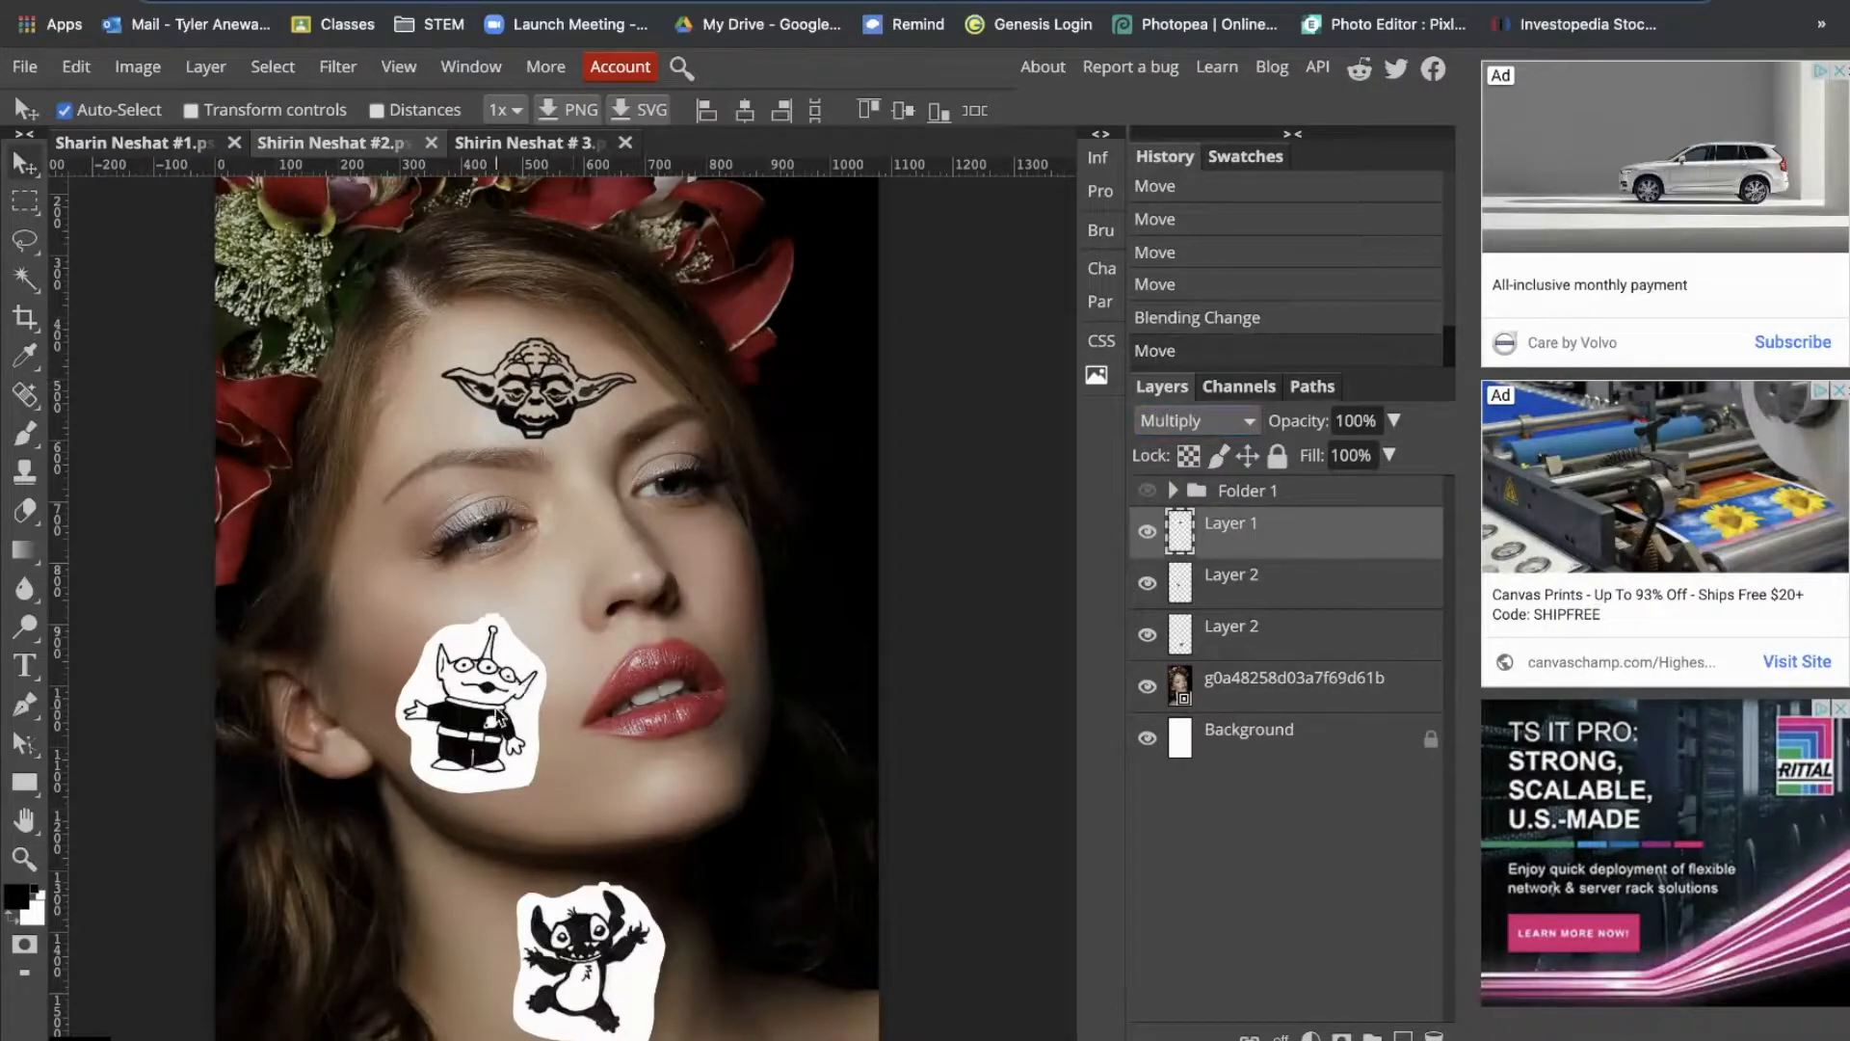
left_click_drag(498, 715, 498, 710)
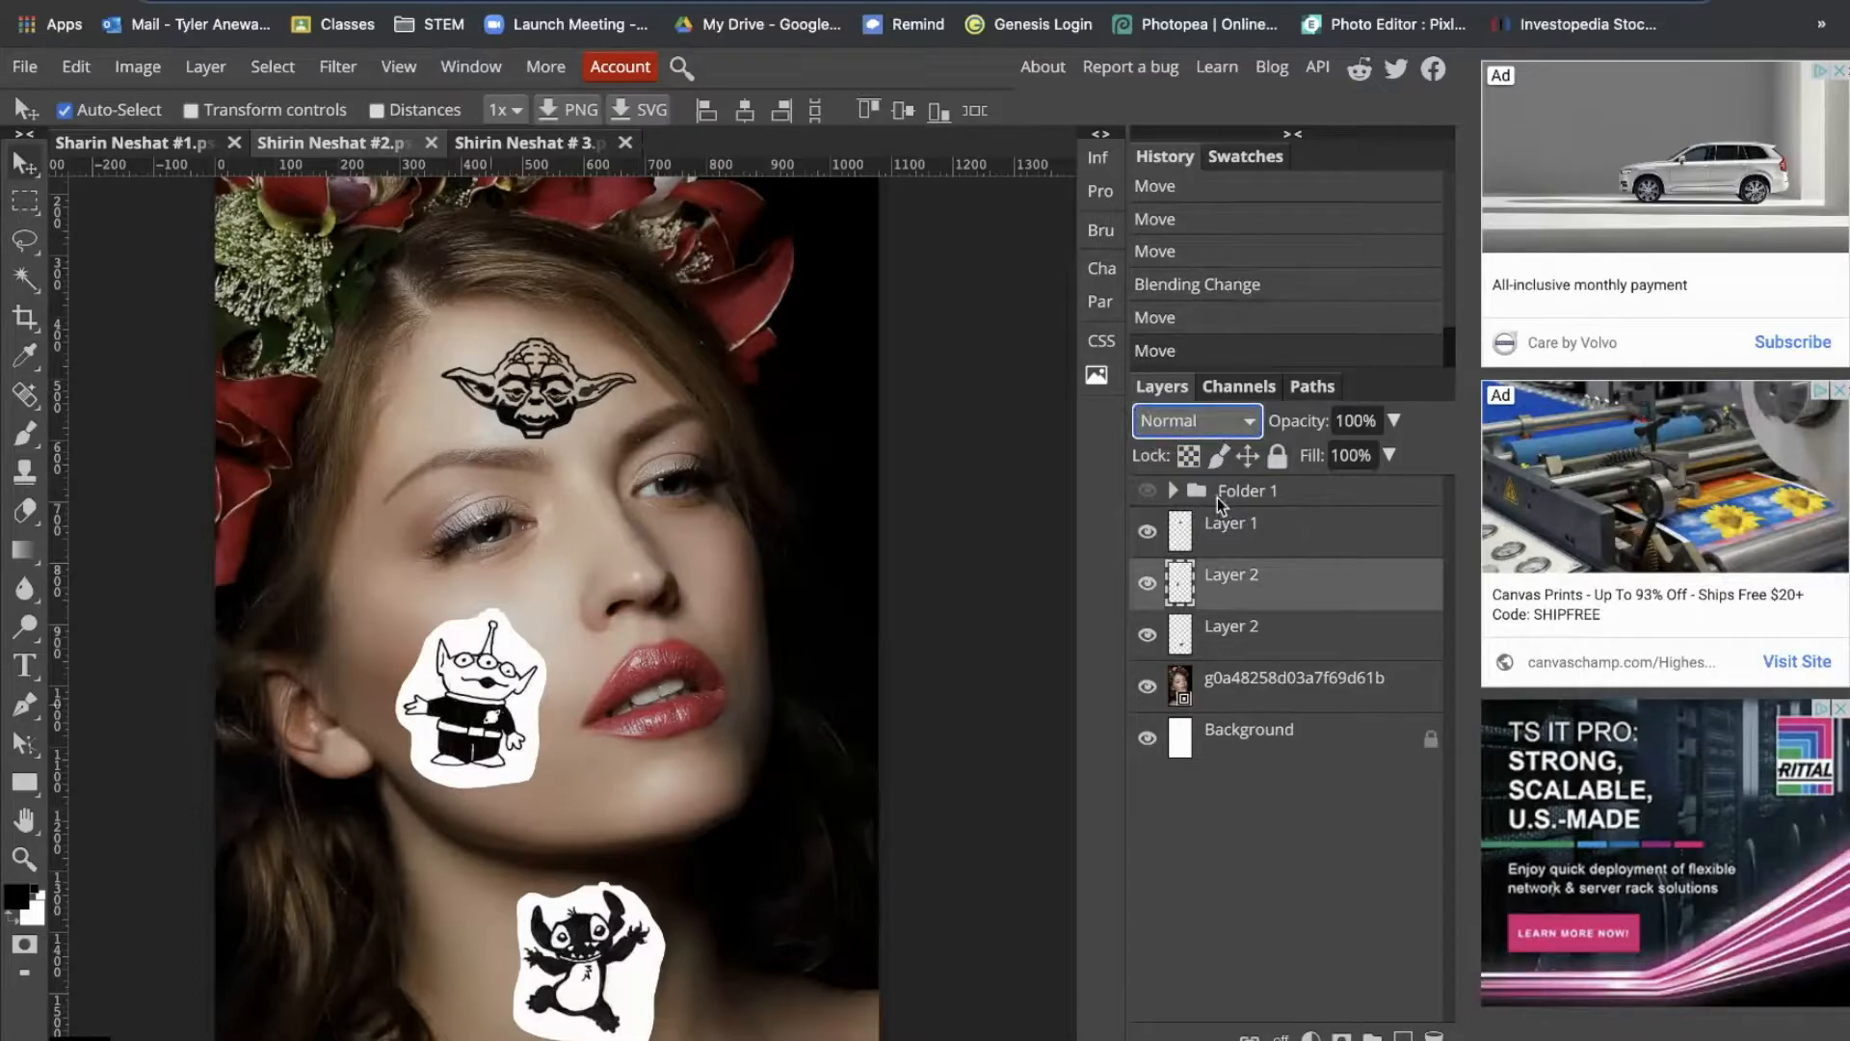
left_click(1217, 497)
left_click(1253, 640)
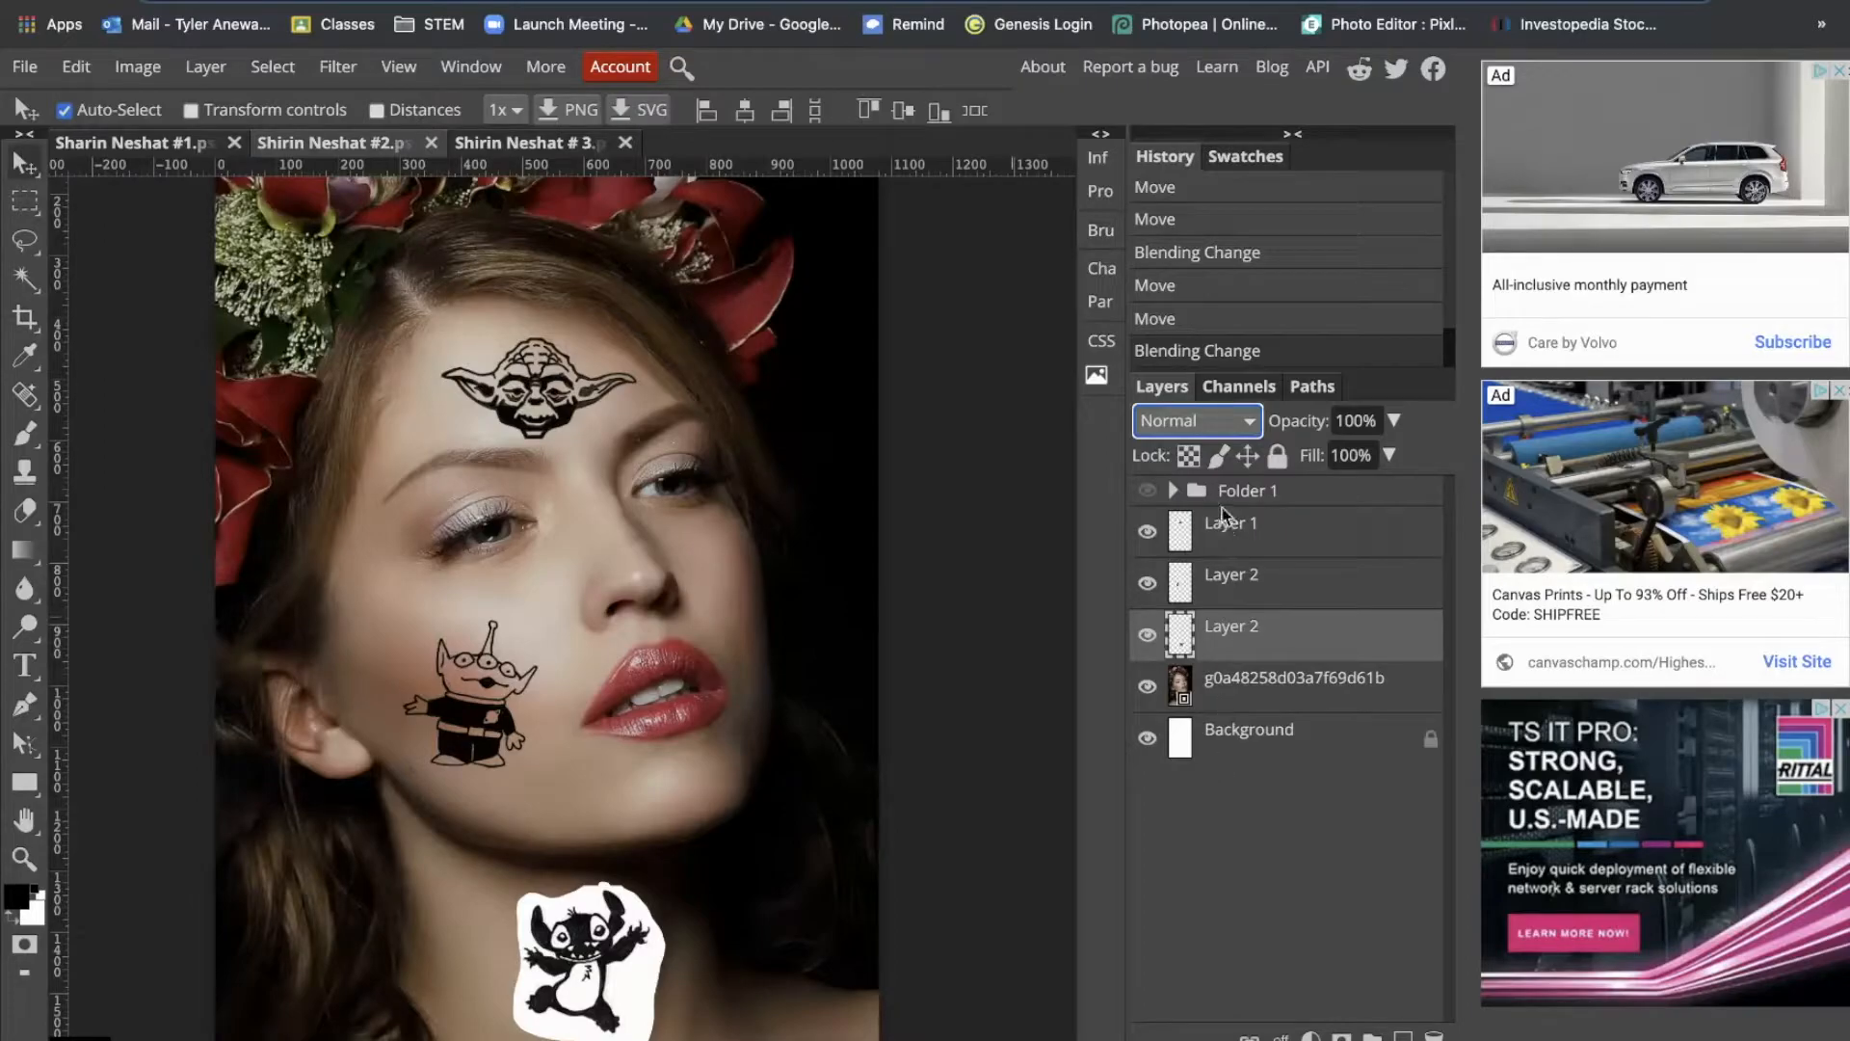
Step: Shift the Yoda tattoo slightly on the forehead, scale it to about 72%, and rotate it about -18.4°
left_click_drag(541, 401, 560, 410)
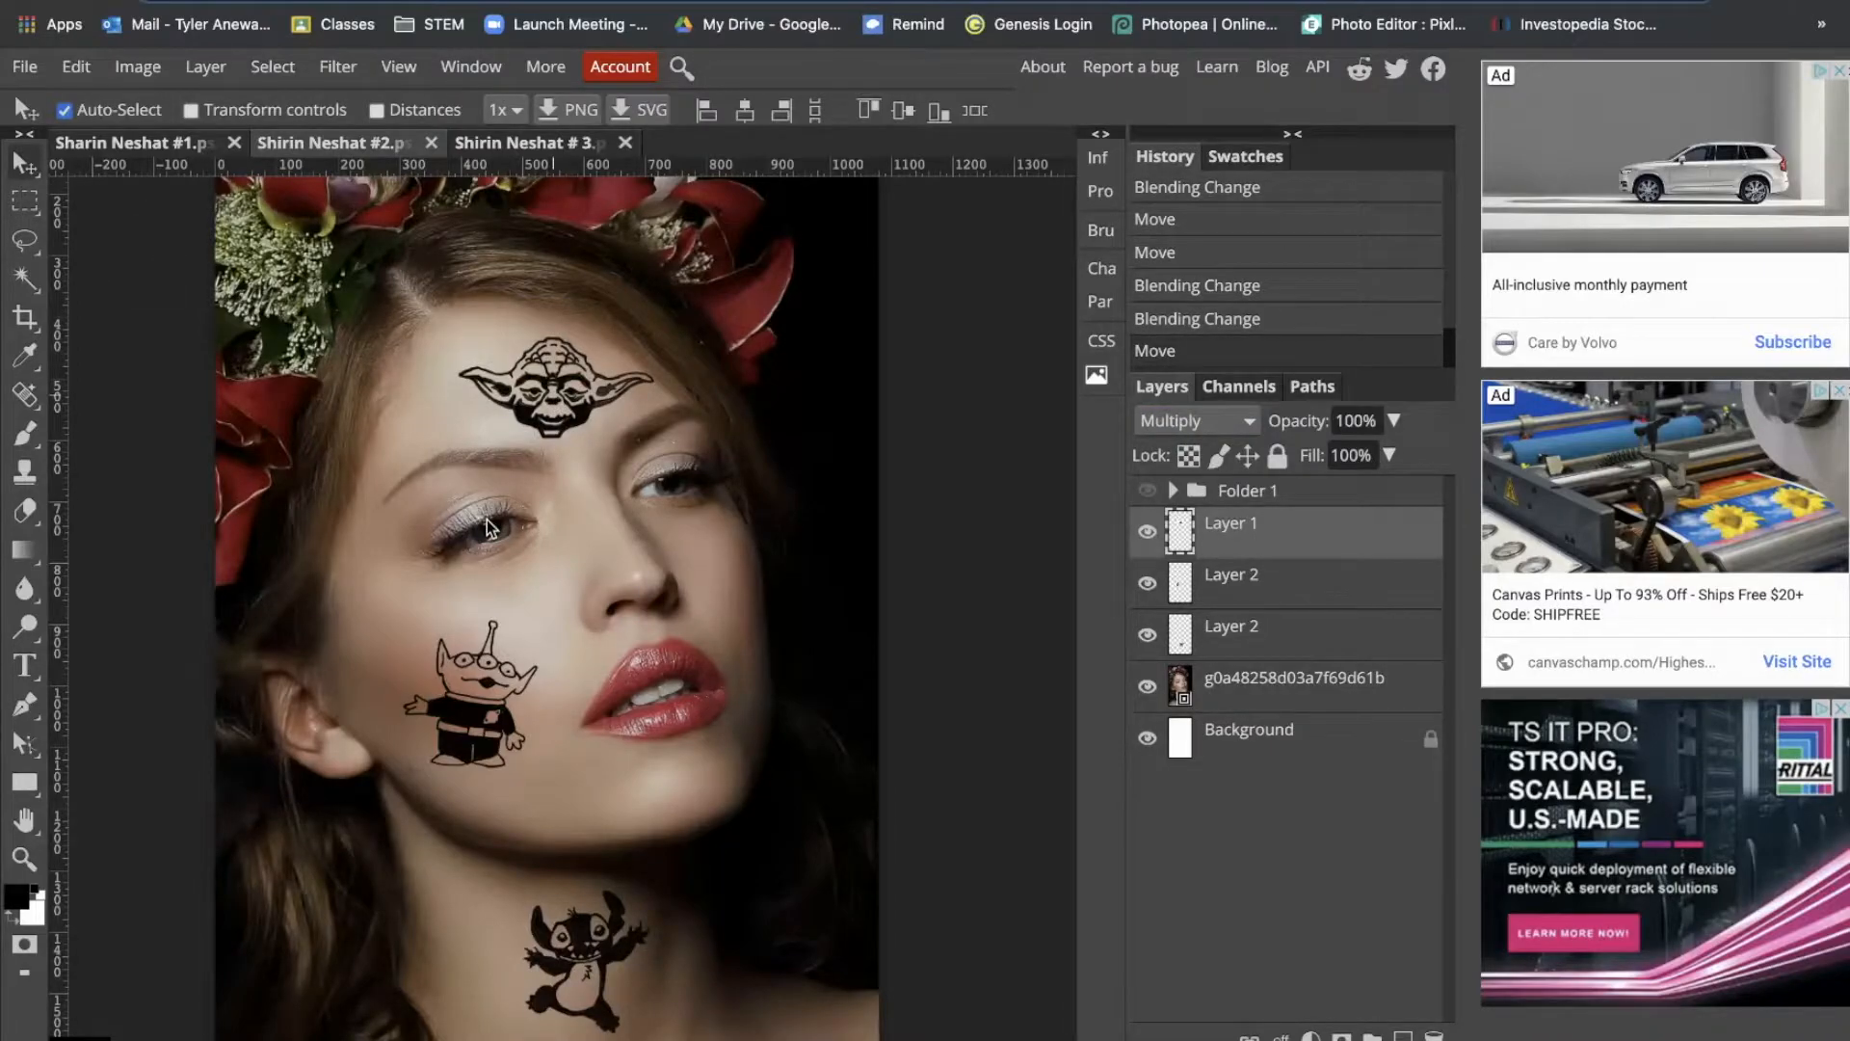
key("ctrl+t")
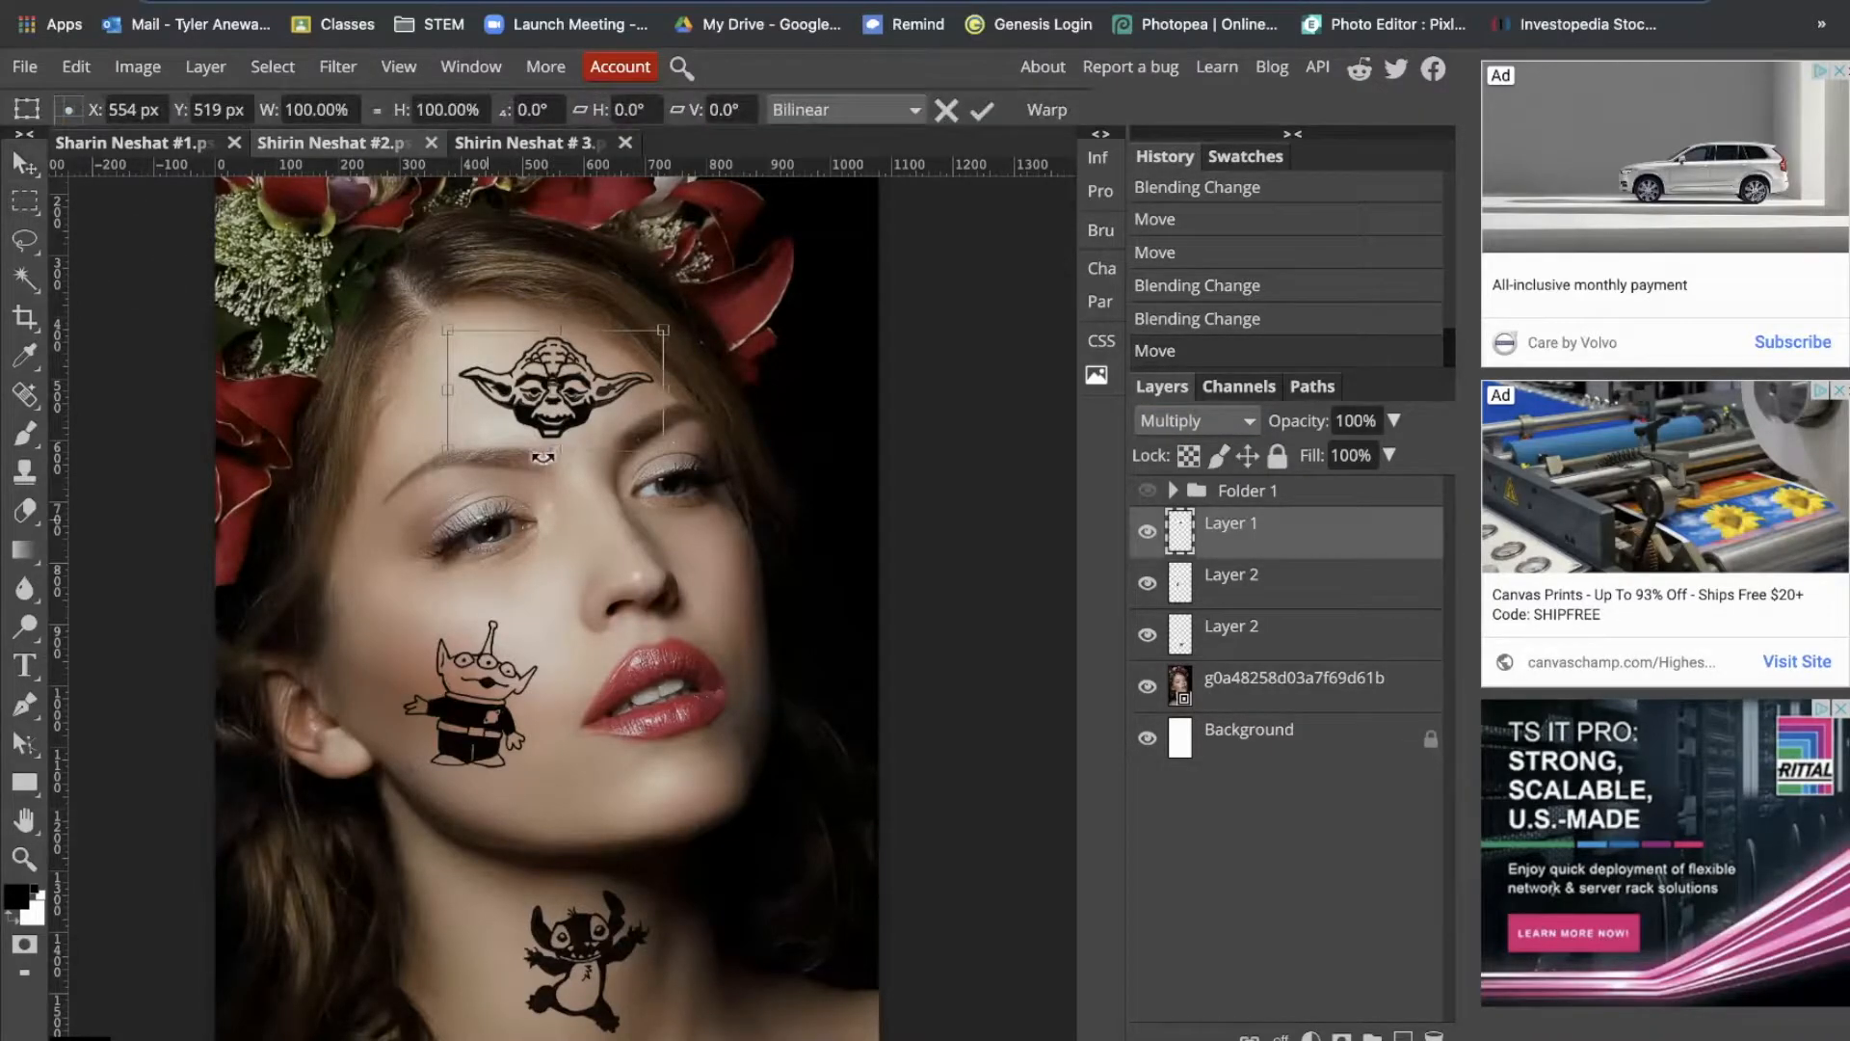
left_click_drag(556, 459, 578, 451)
mouse_move(675, 414)
left_mouse_down()
mouse_move(699, 420)
mouse_move(586, 421)
left_mouse_up()
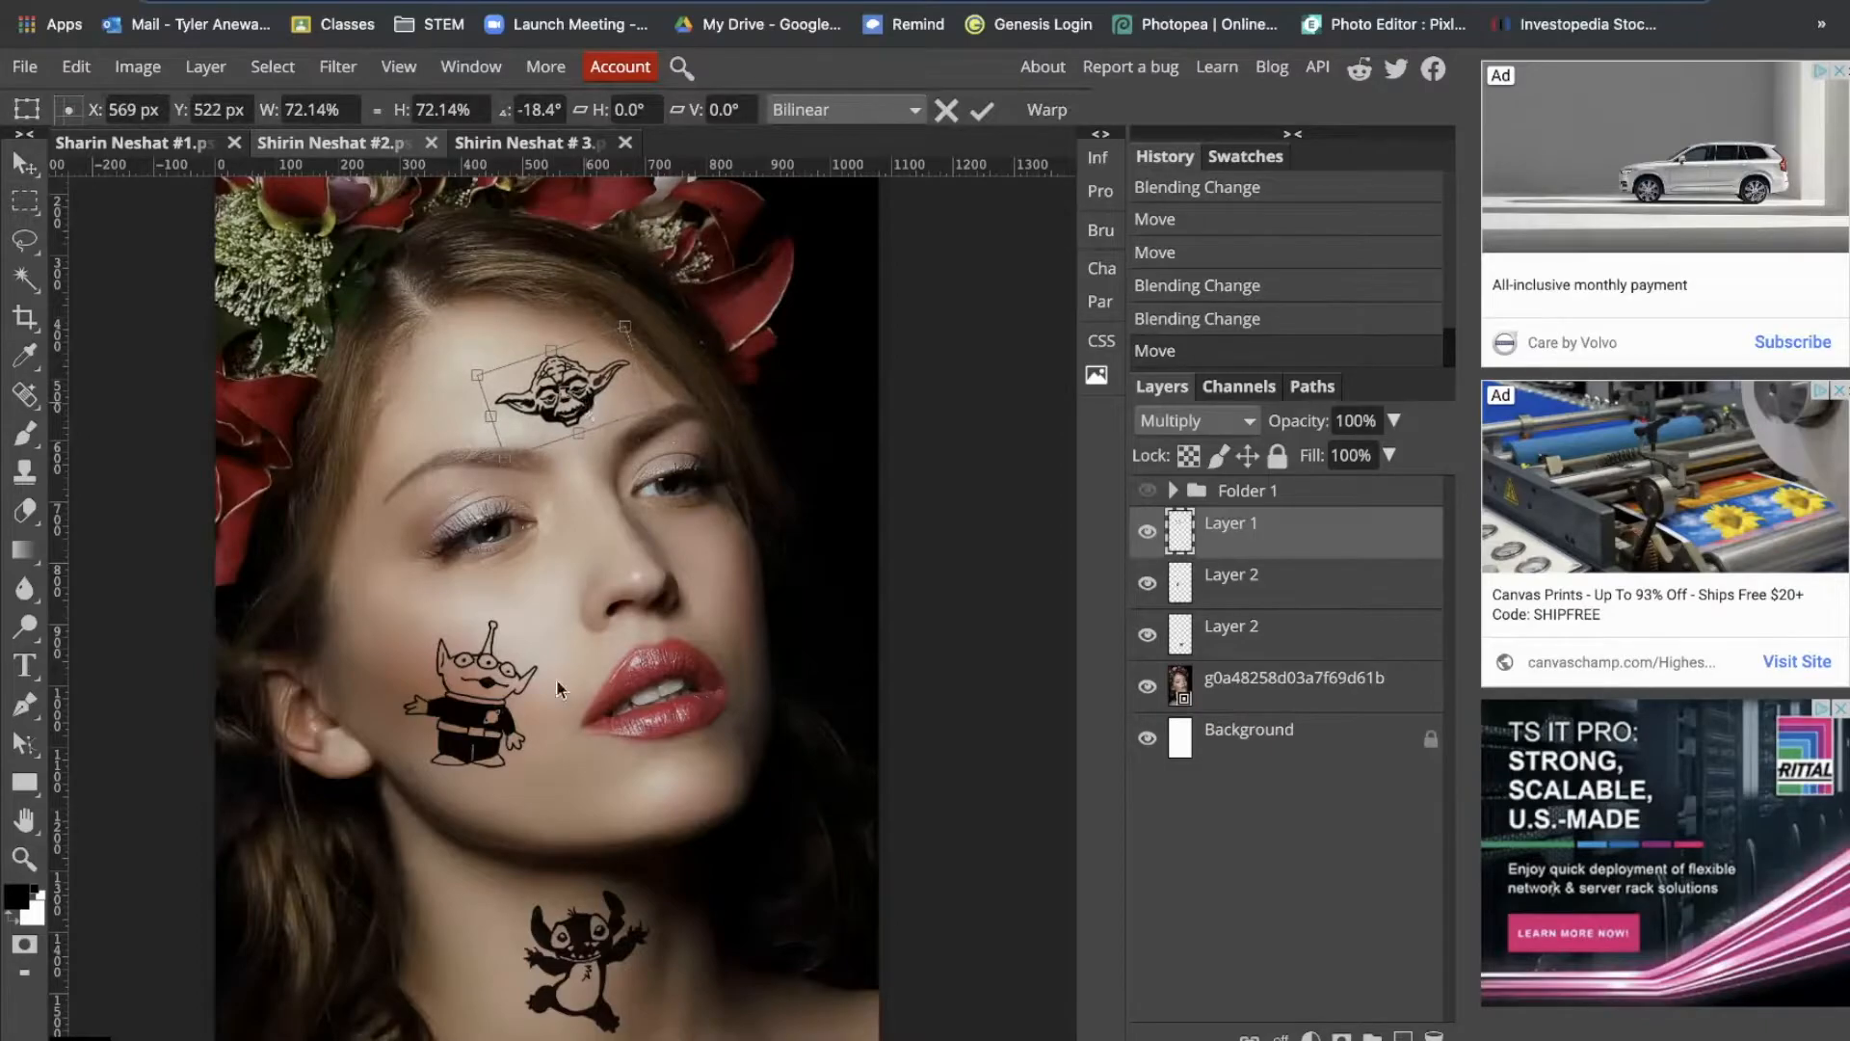
Step: Shrink the alien tattoo with Free Transform and reposition it on the outer cheek near the ear
left_click(475, 701)
left_click_drag(469, 711, 510, 724)
key("ctrl+t")
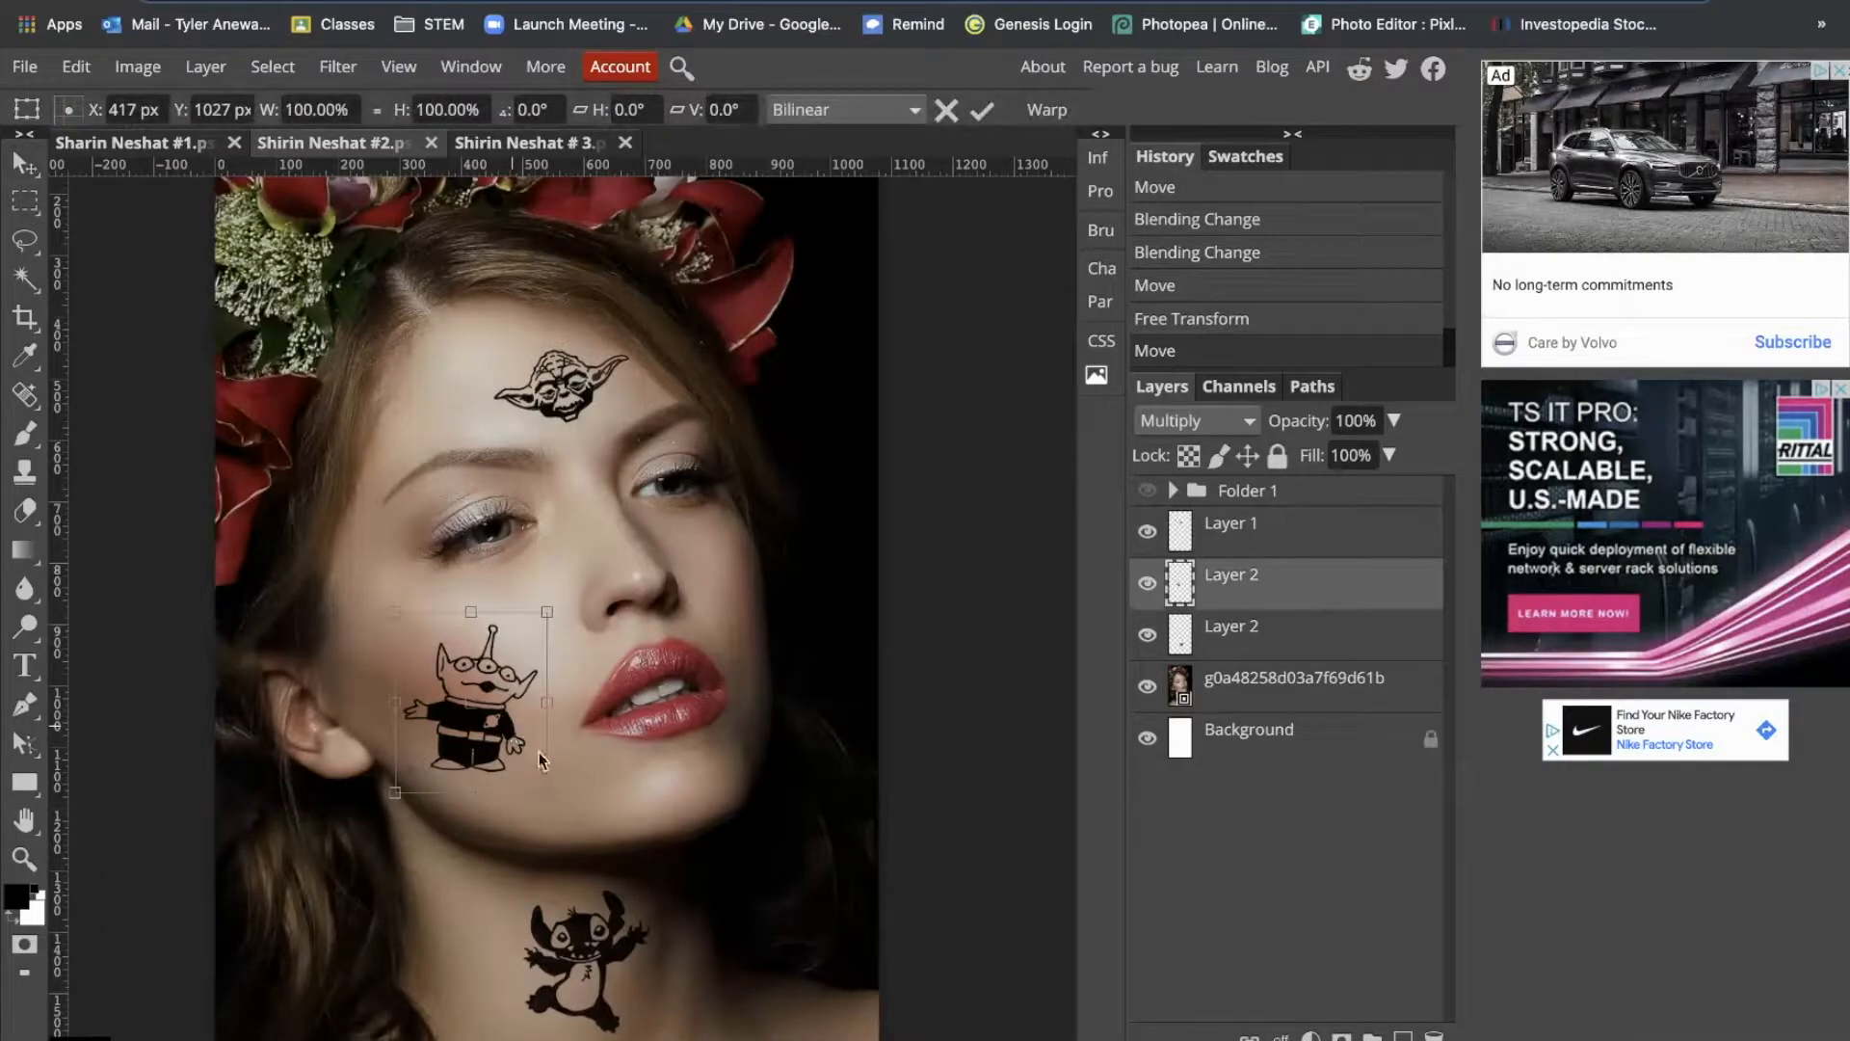
left_click_drag(564, 796, 418, 670)
key("Right")
key("Right")
key("Right")
key("Right")
key("Right")
key("Right")
key("Right")
key("Right")
key("Right")
key("Right")
key("Right")
key("Up")
key("Up")
key("Up")
key("Up")
key("Up")
left_click(1293, 552)
Step: Move the Stitch tattoo on the neck and enlarge it to about 127% with Free Transform
mouse_move(627, 929)
left_mouse_down()
mouse_move(639, 946)
mouse_move(706, 871)
mouse_move(651, 935)
left_mouse_up()
key("ctrl+t")
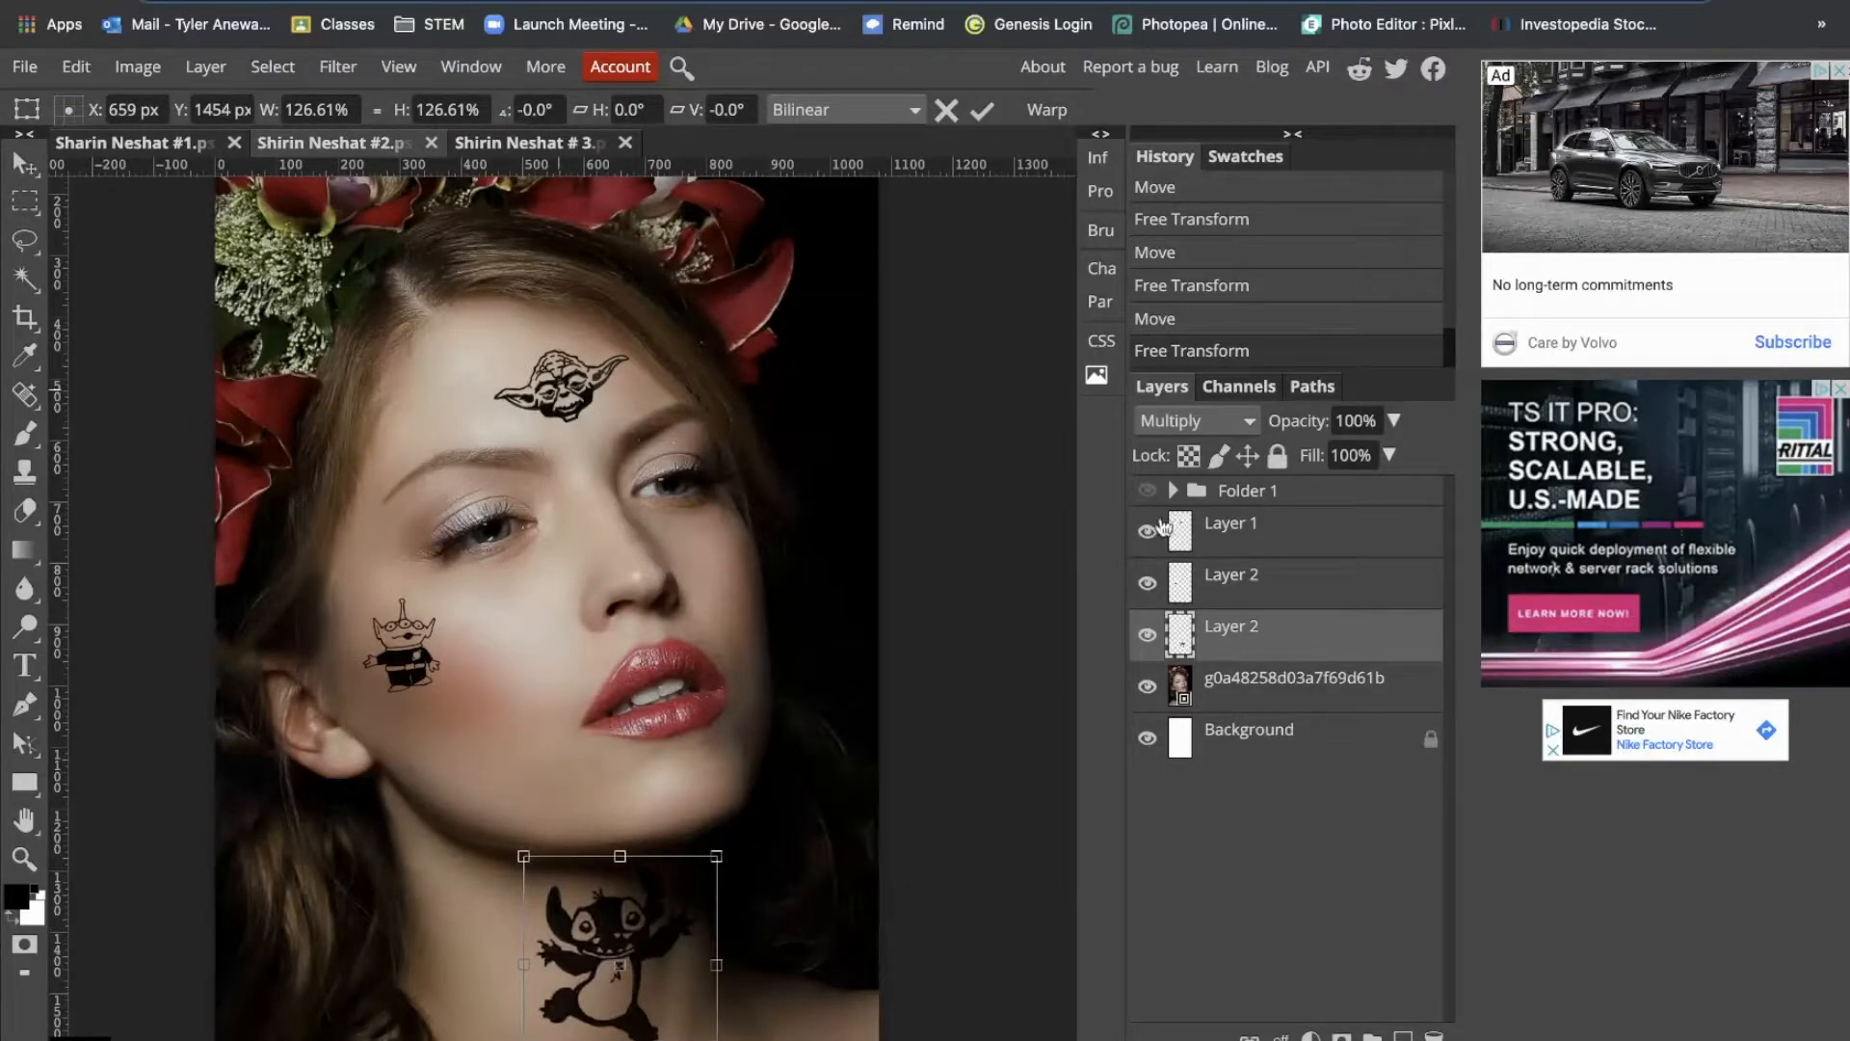
Step: Nudge the Yoda tattoo on the forehead and reduce its layer opacity to 56%
left_click(1243, 536)
left_click_drag(583, 393, 569, 396)
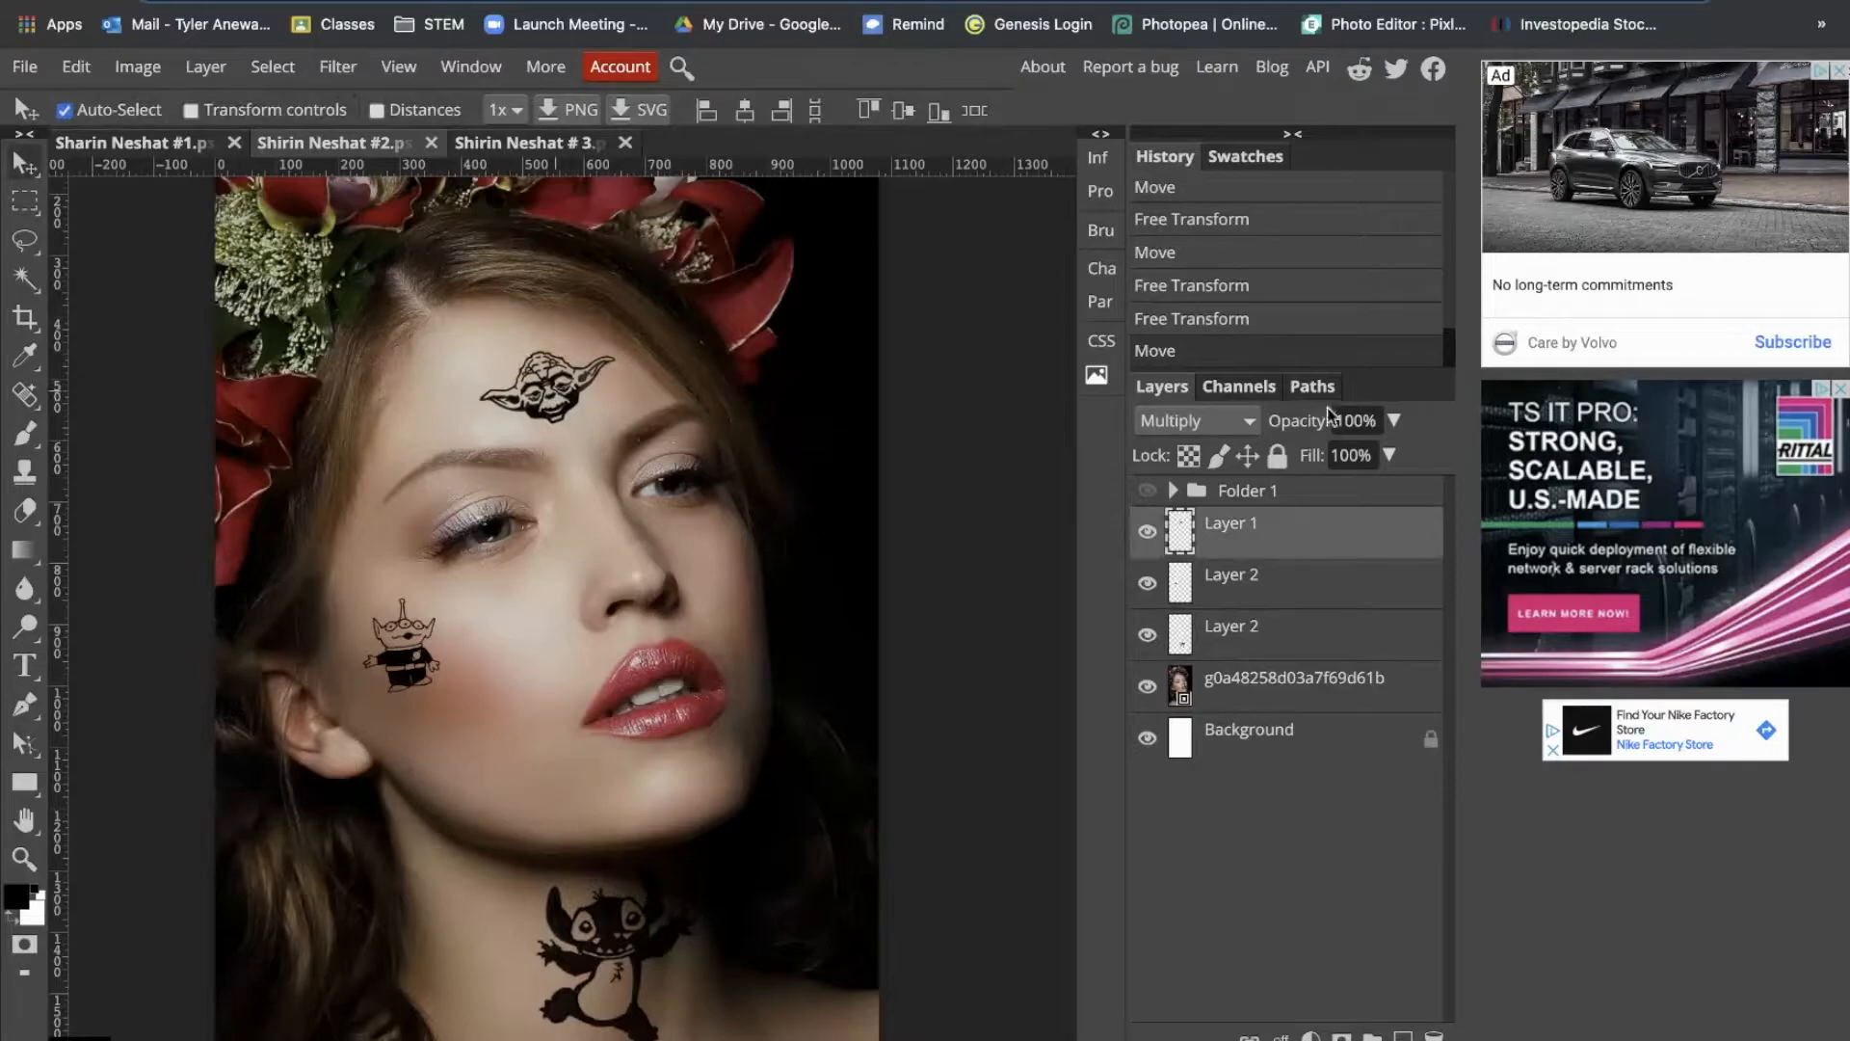
left_click_drag(1393, 420, 1345, 466)
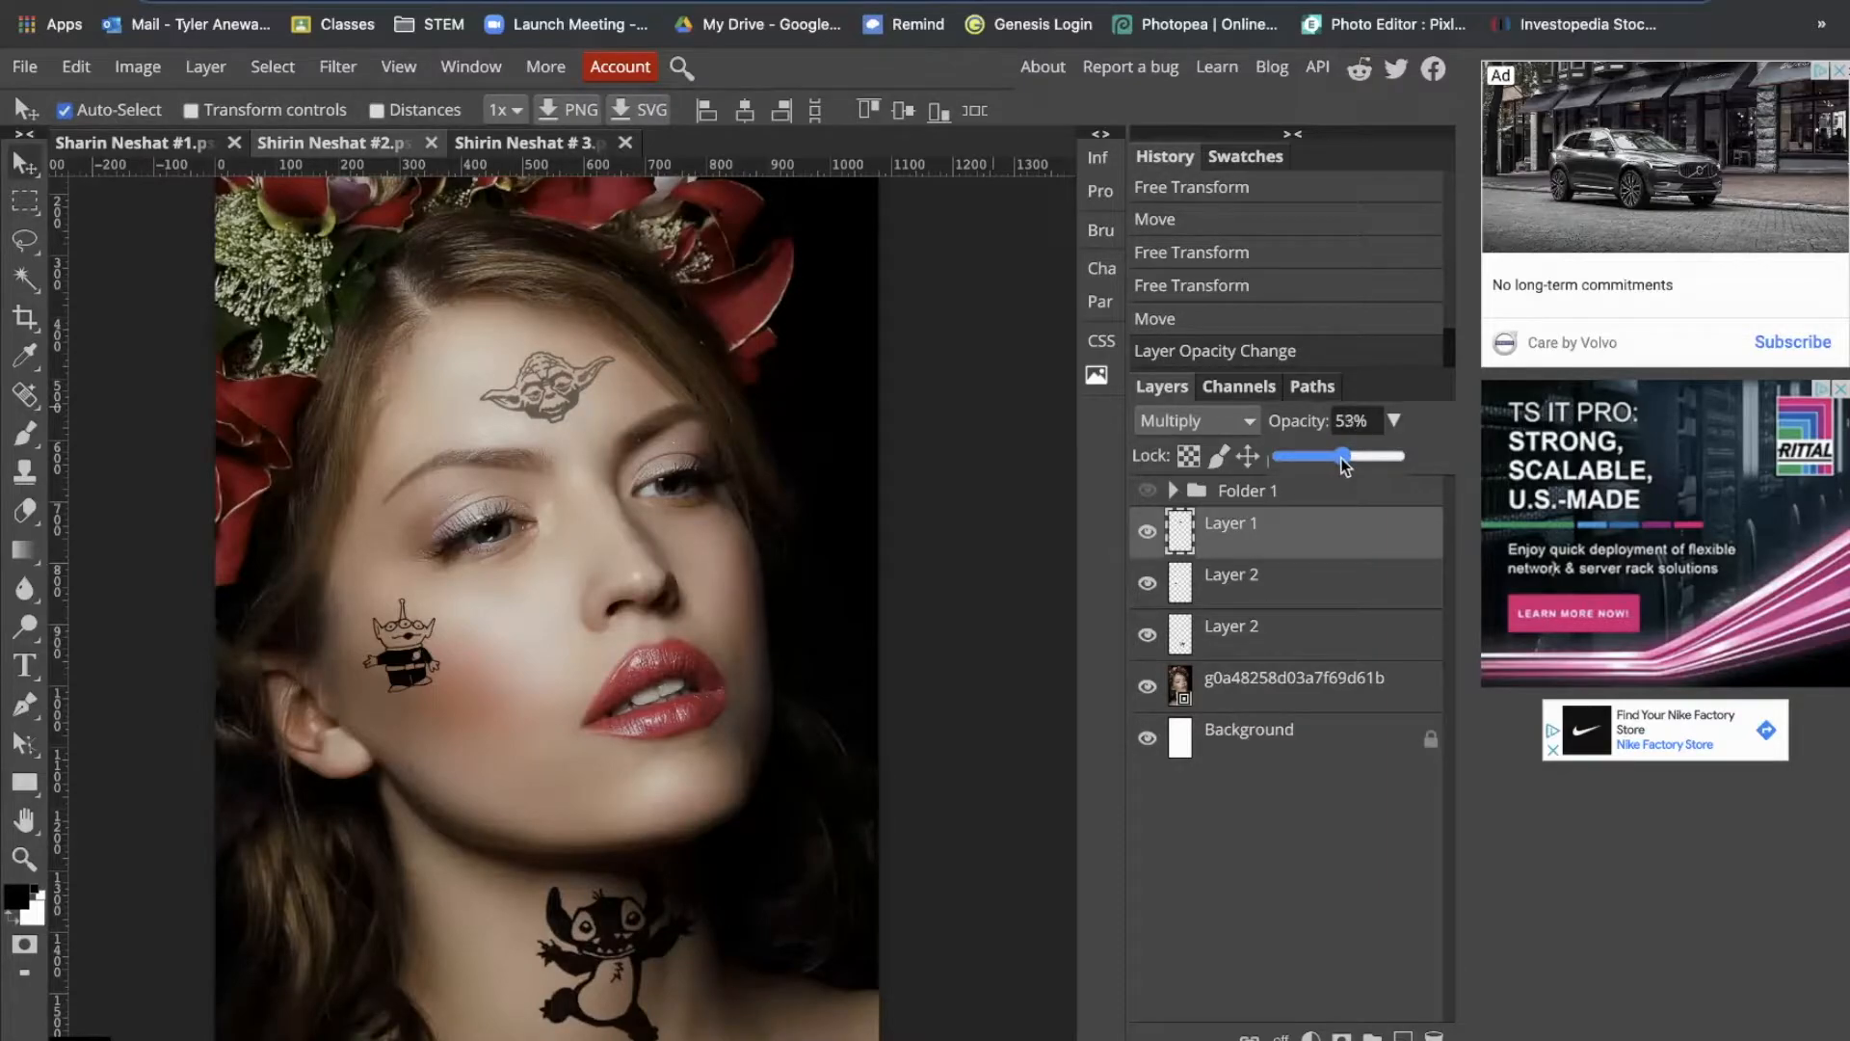
left_click_drag(1347, 466, 1347, 466)
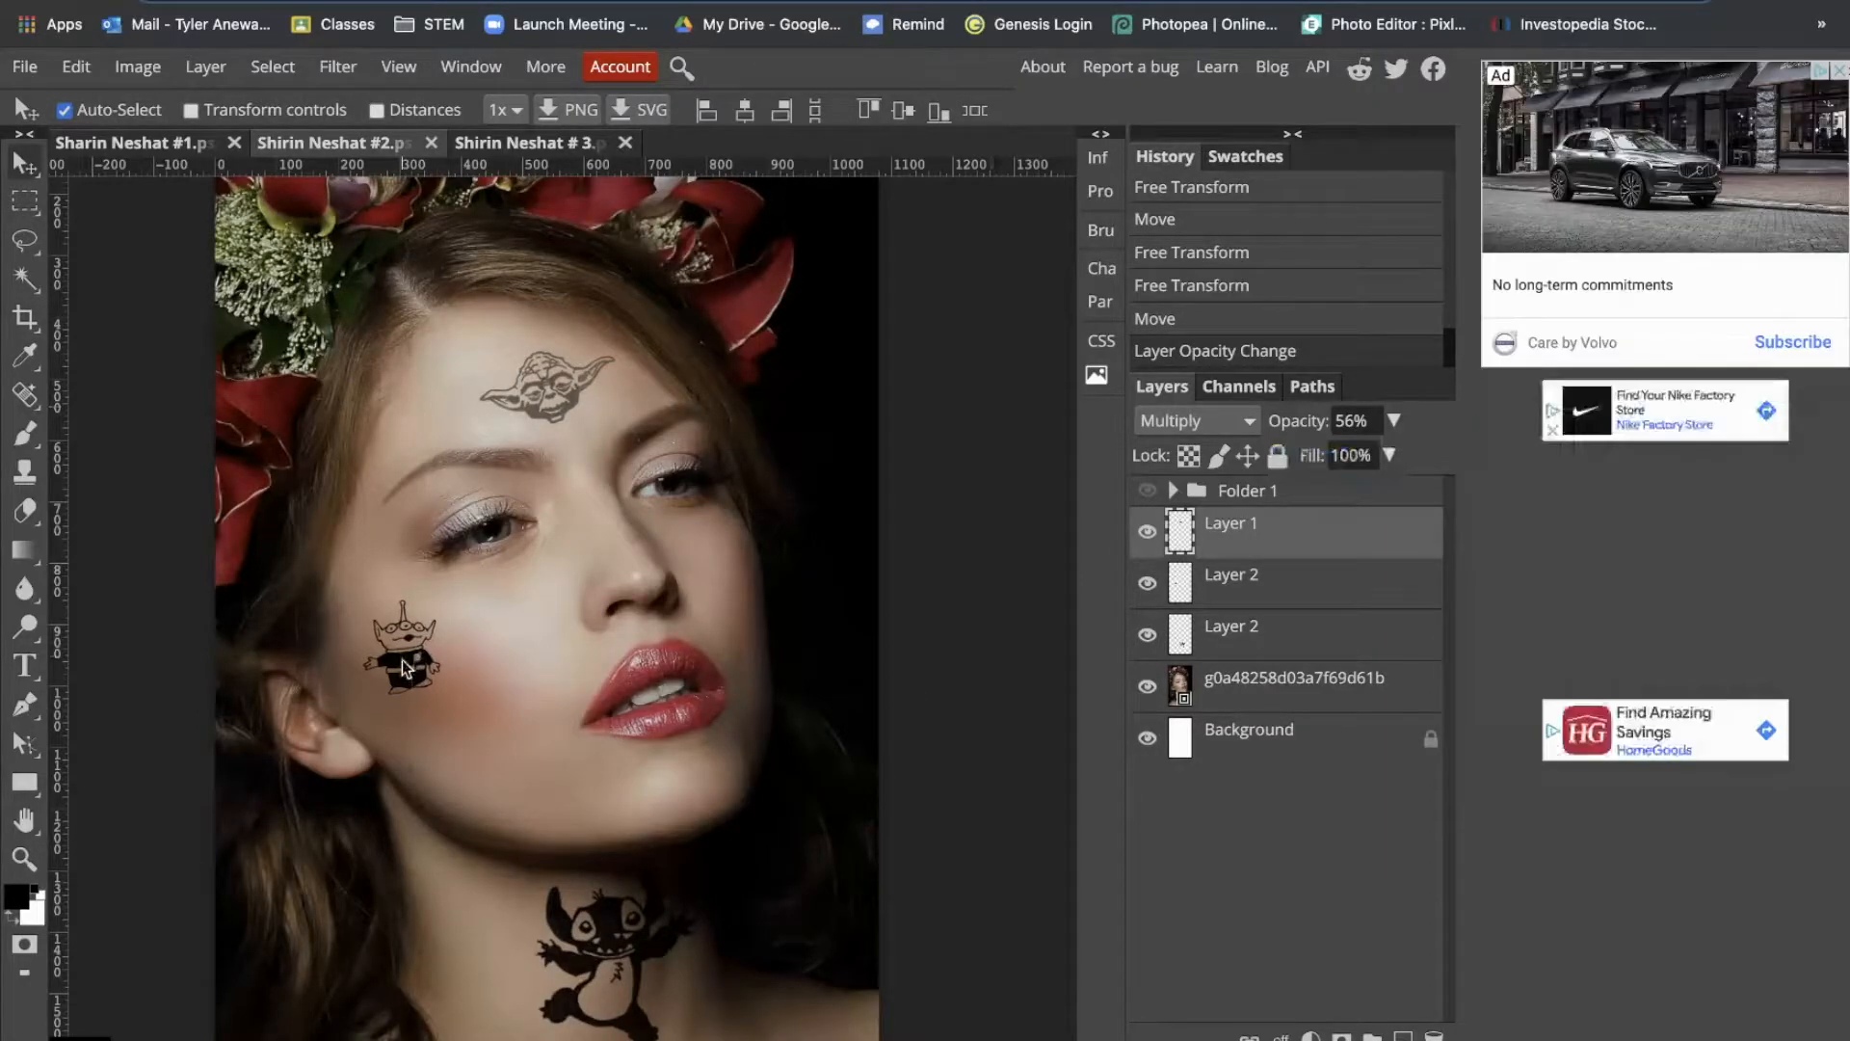
Step: Reduce the alien tattoo's layer opacity to 52% and adjust its position on the cheek
left_click_drag(405, 670, 404, 659)
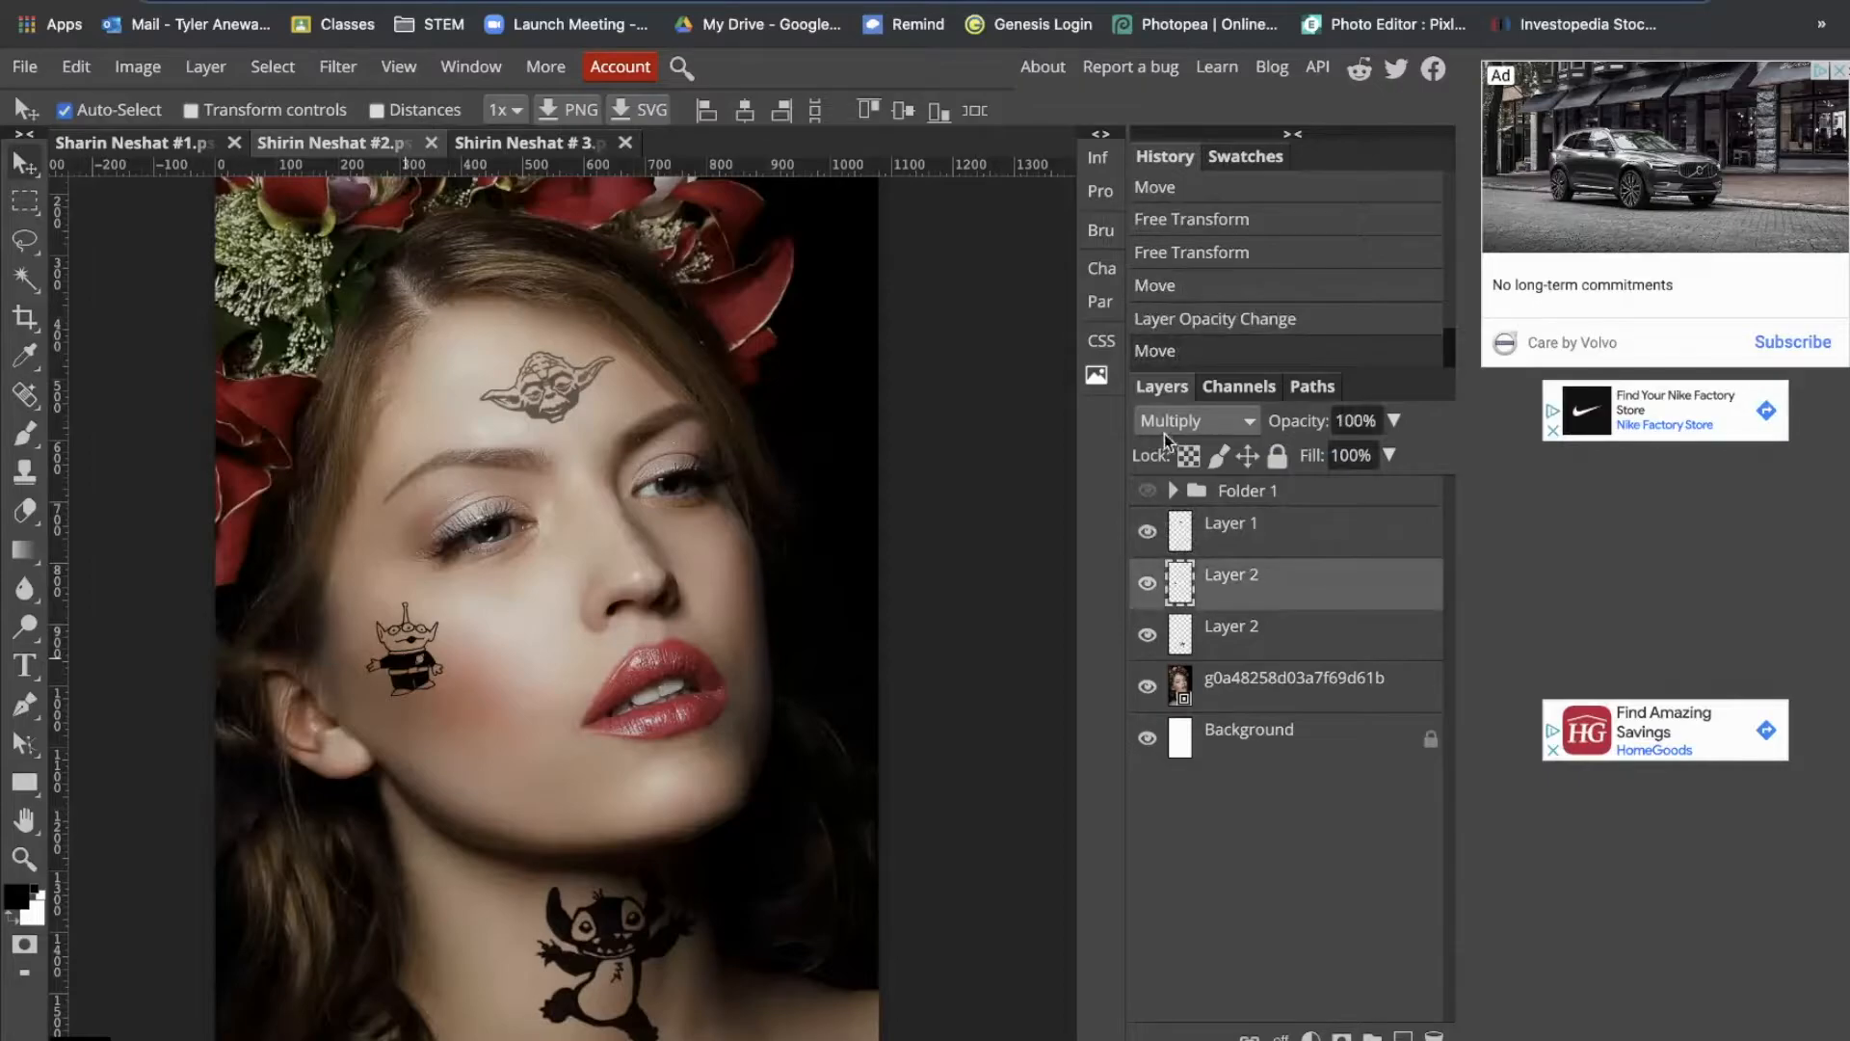
left_click_drag(1394, 421, 1346, 469)
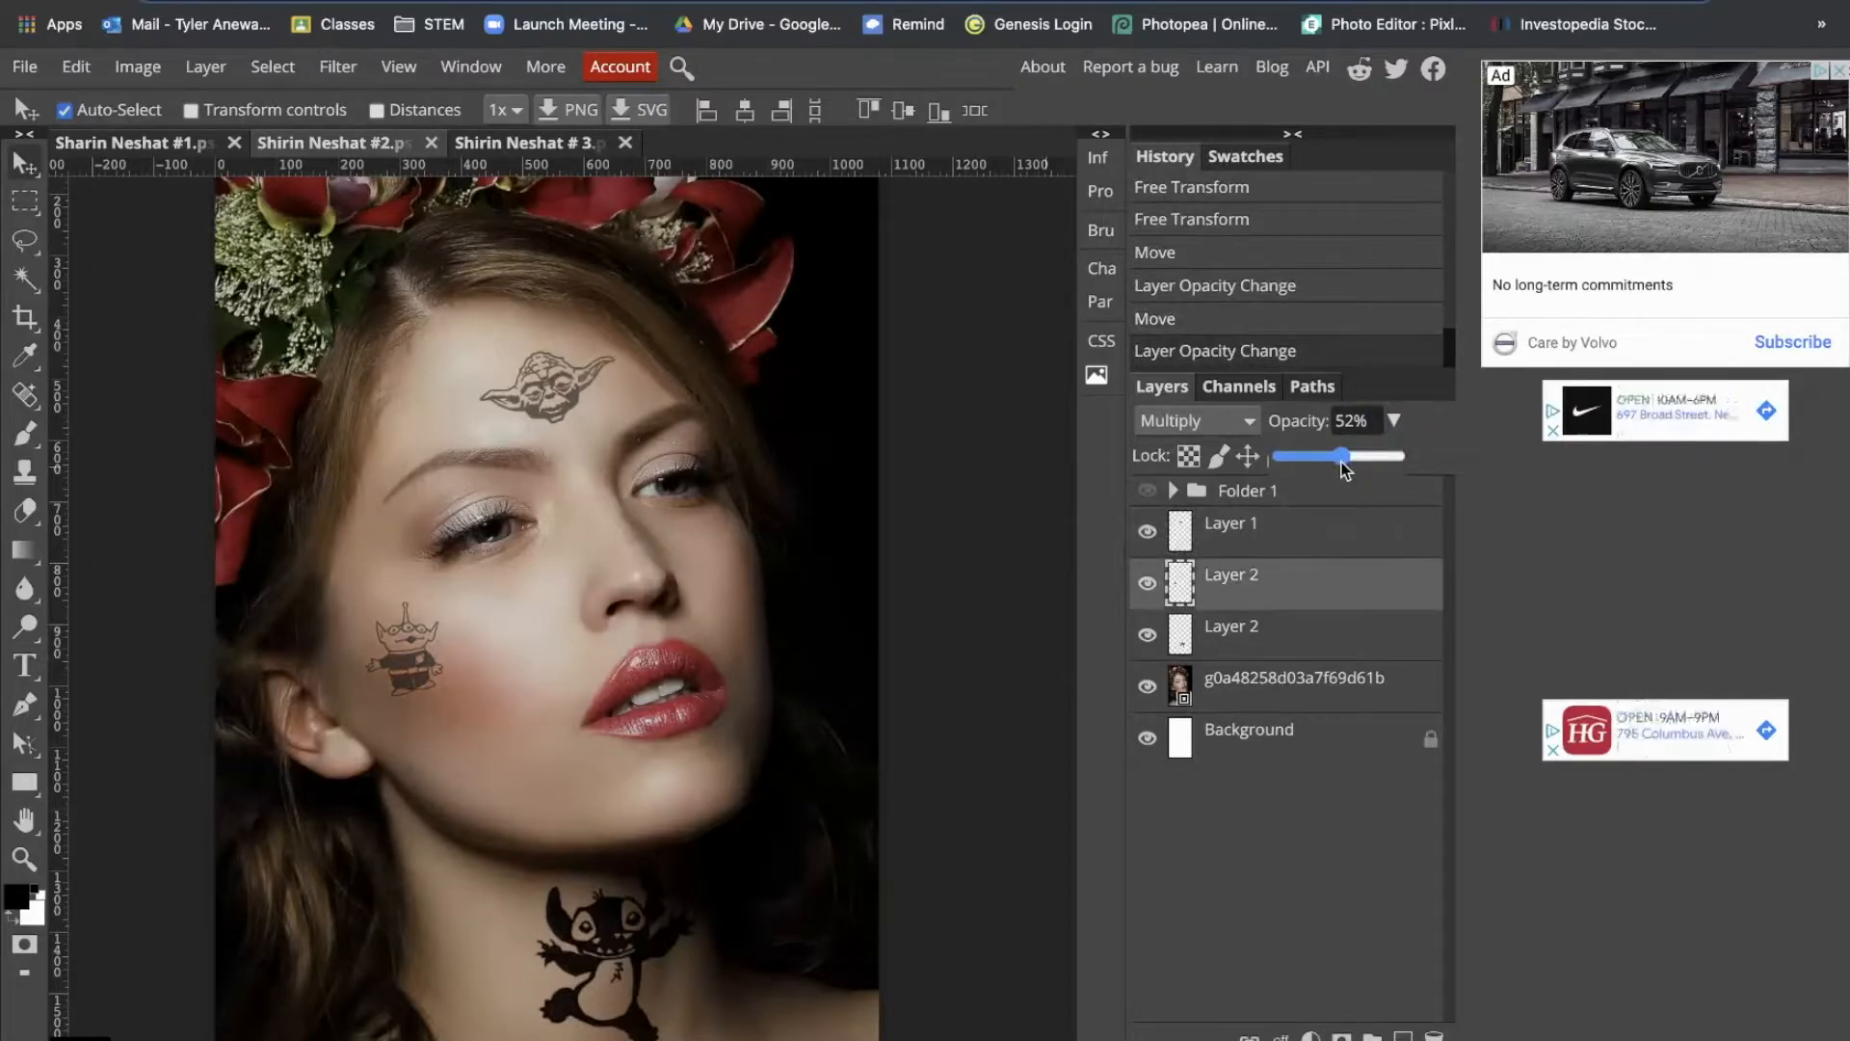
left_click_drag(407, 640, 401, 651)
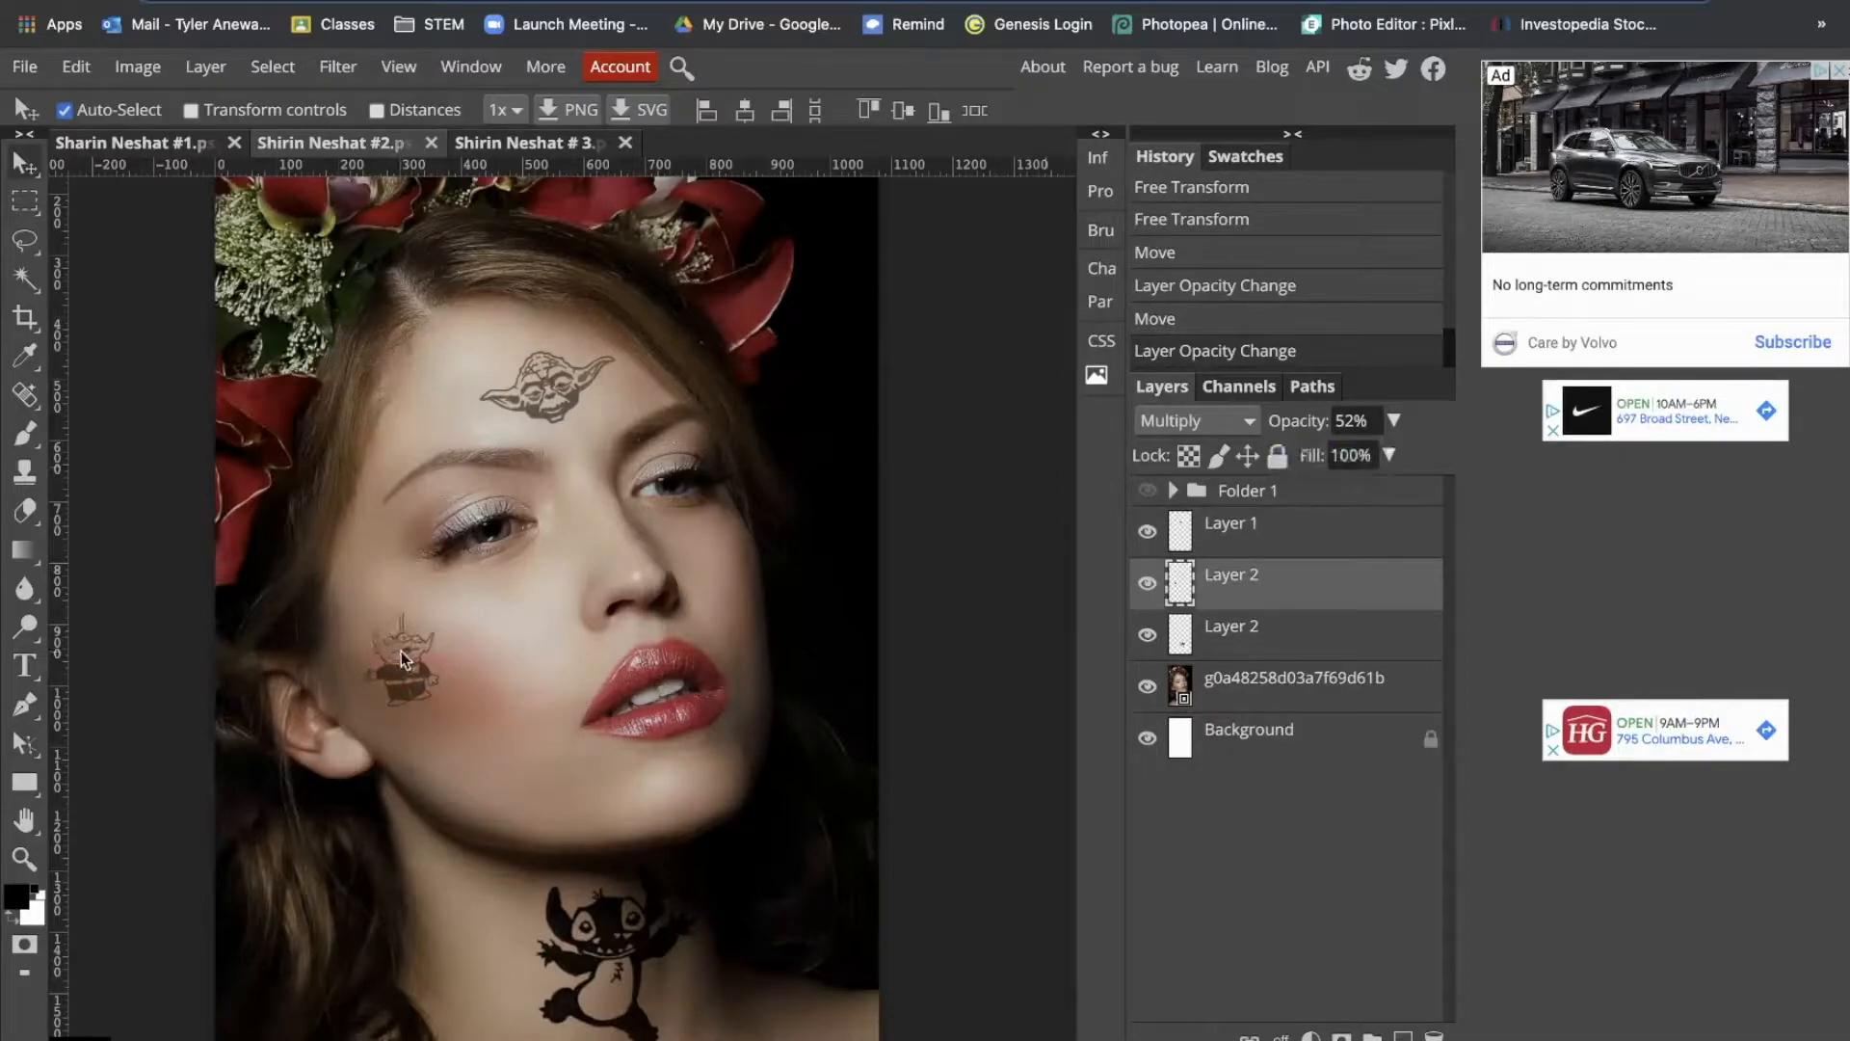
Step: Reduce the opacity of the Stitch tattoo's layer to 51%
left_click(567, 963)
left_click_drag(1394, 420, 1347, 464)
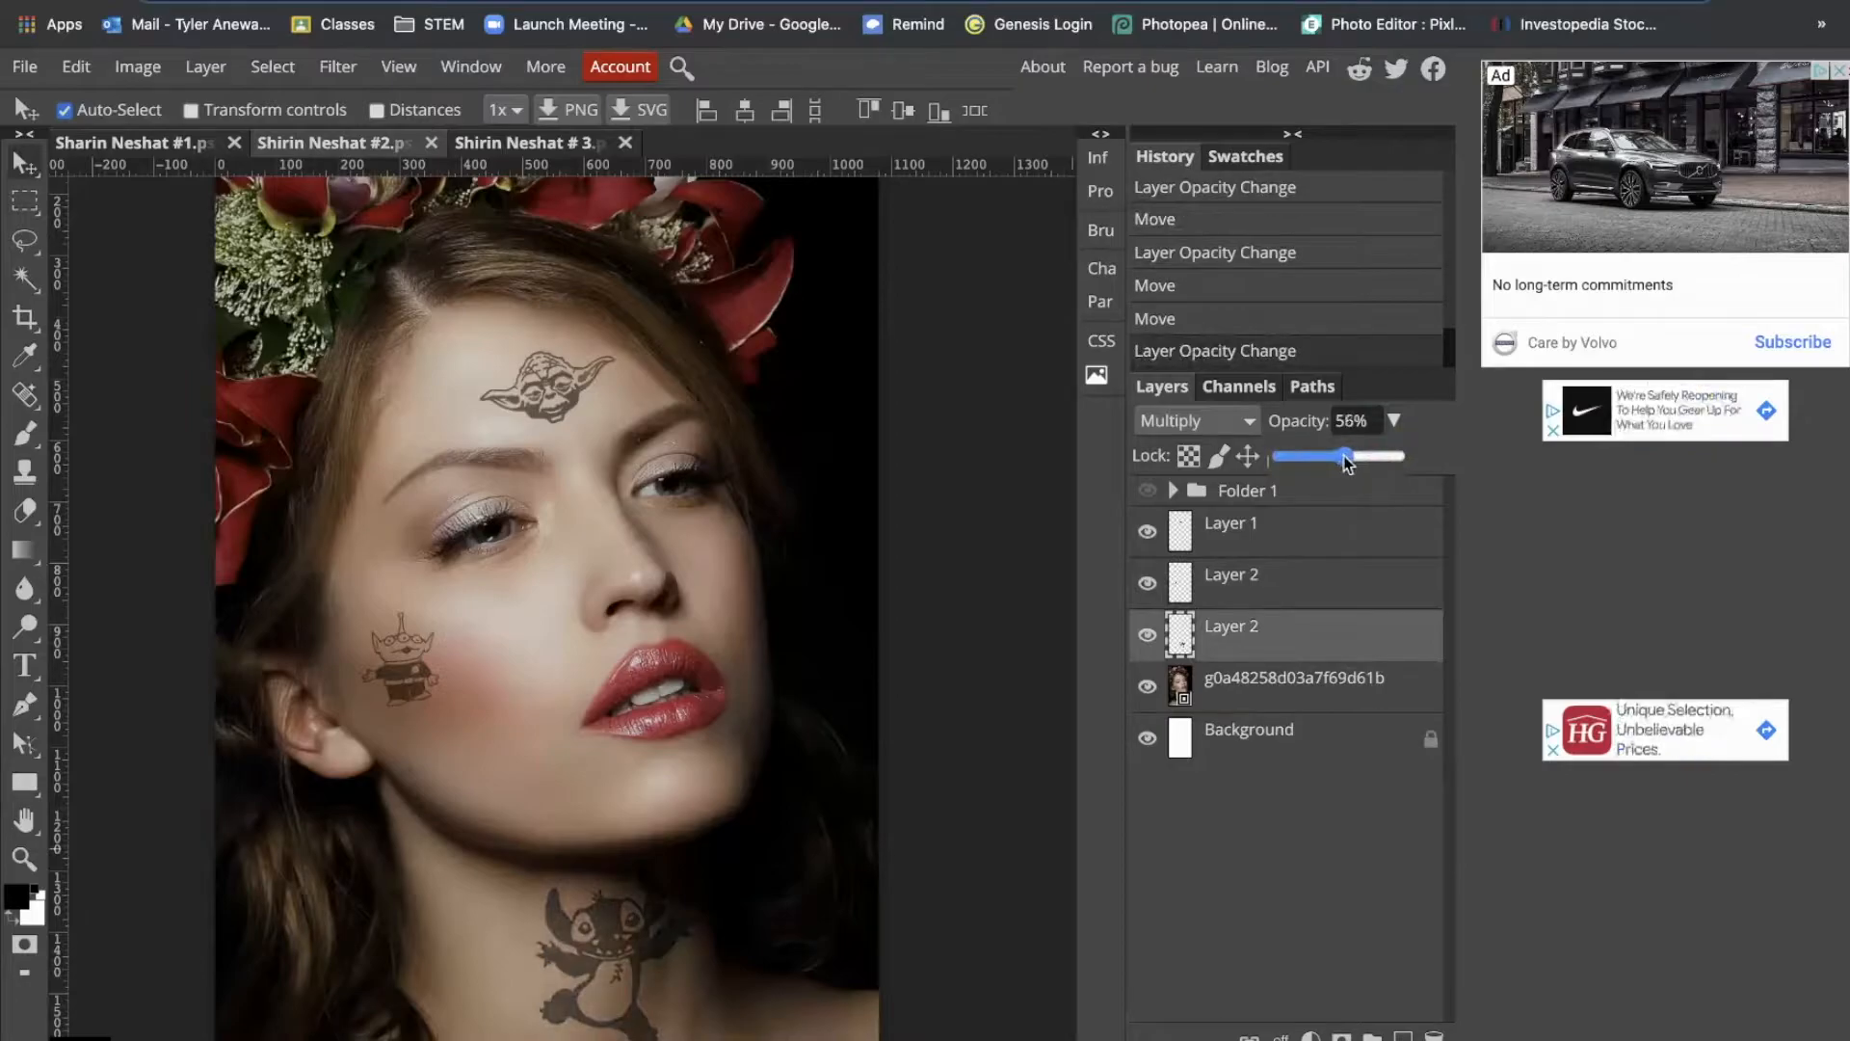
left_click_drag(1344, 466, 1342, 466)
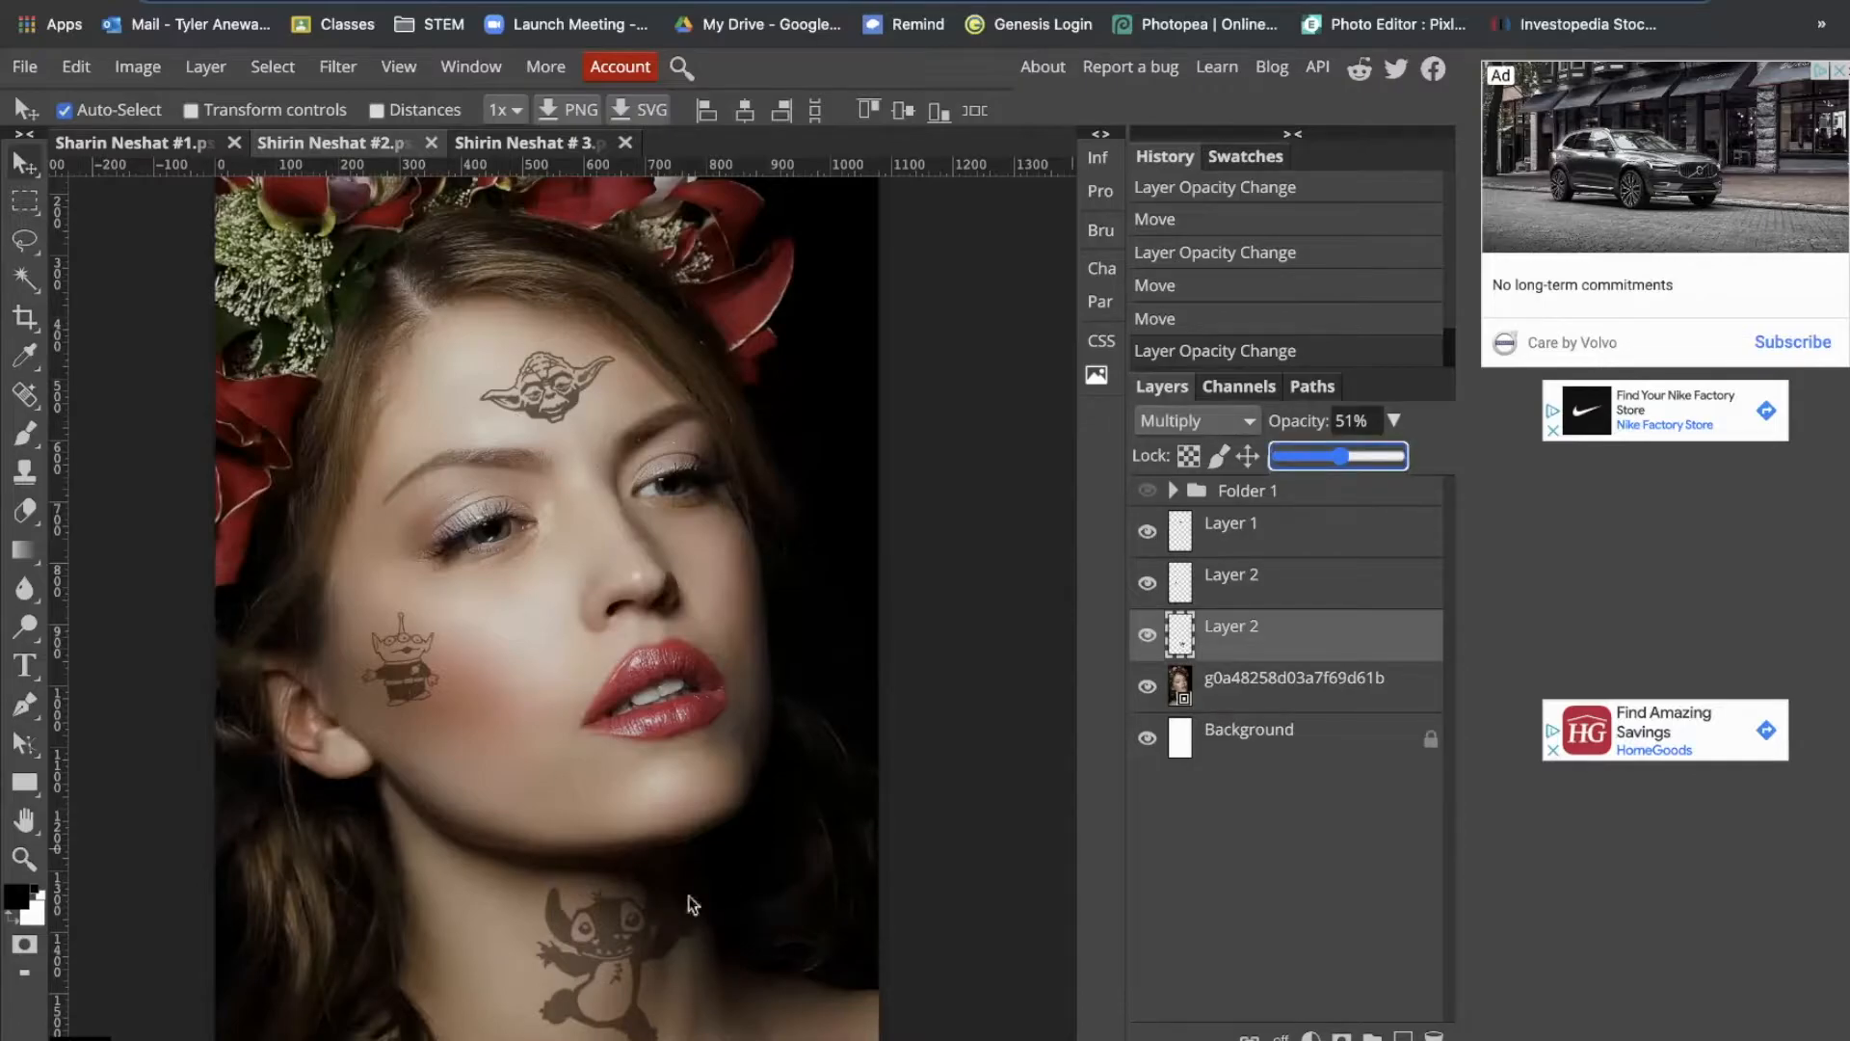
left_click(942, 808)
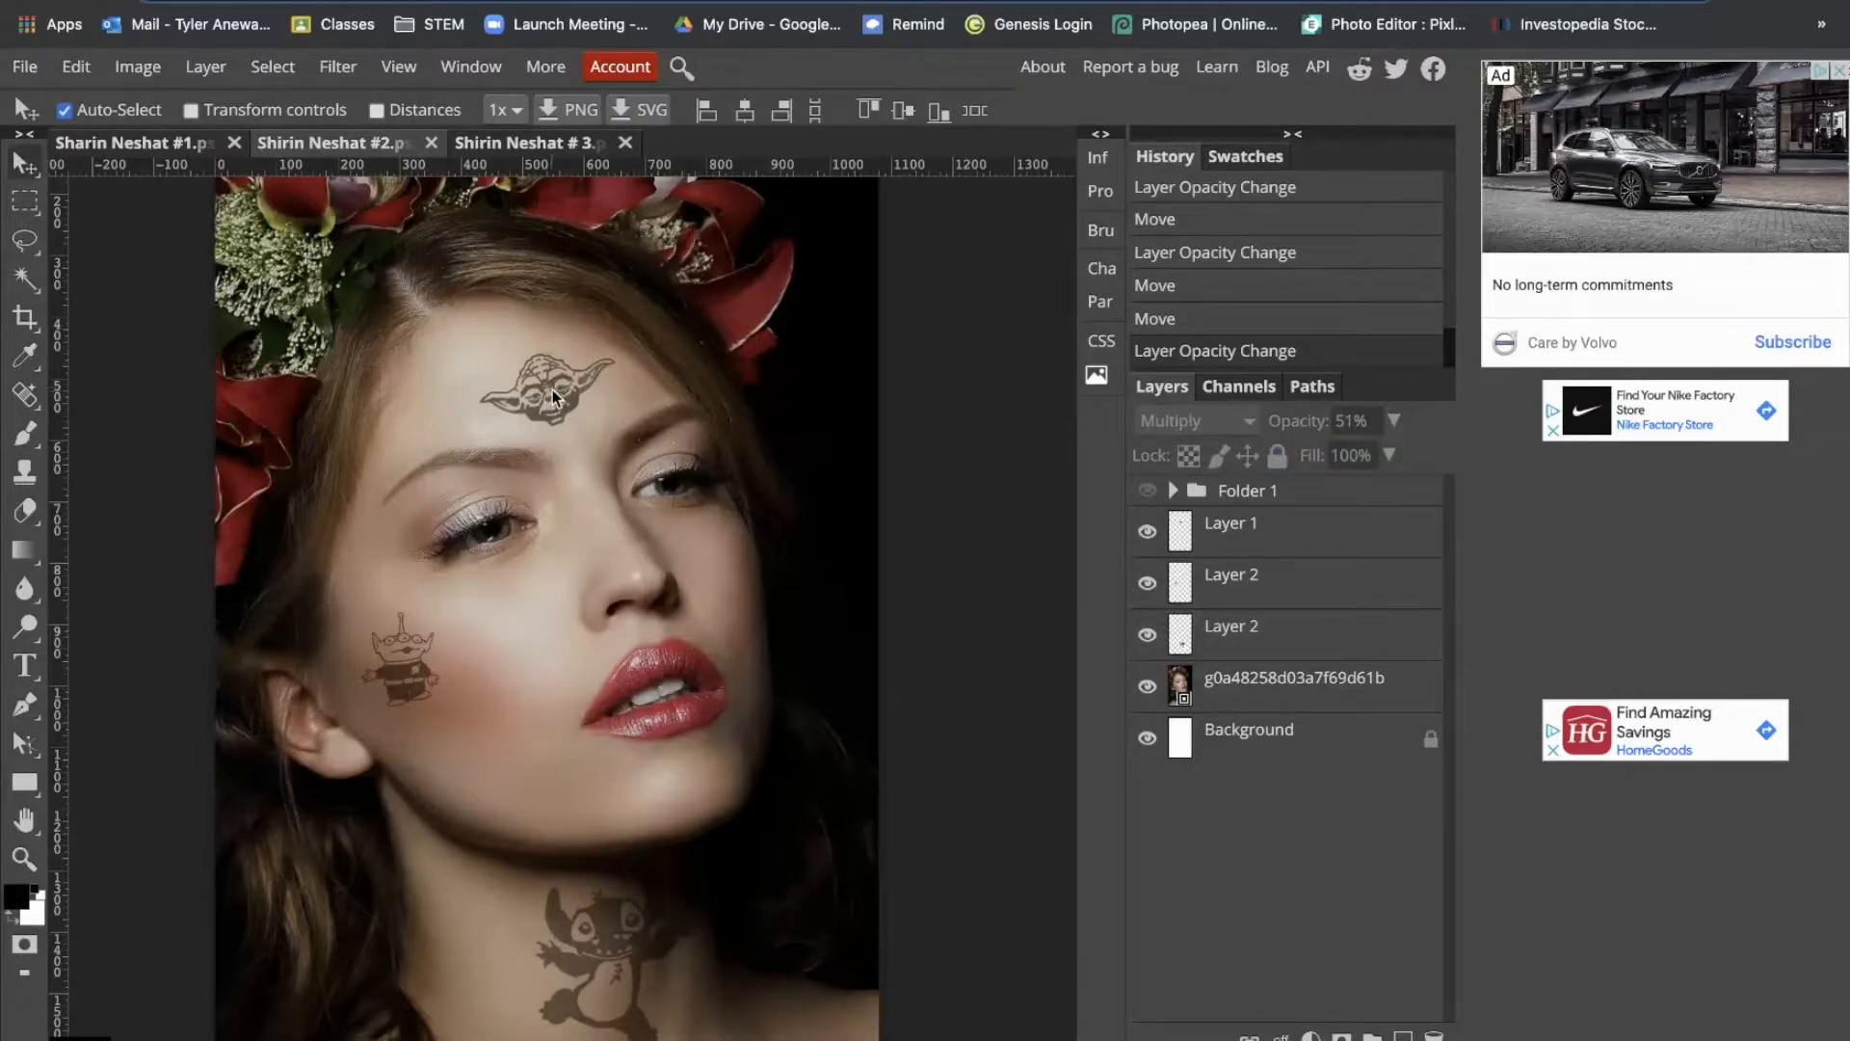
Step: Nudge the Yoda tattoo on the forehead and compare the portrait with its layer hidden and shown
left_click_drag(552, 390, 552, 386)
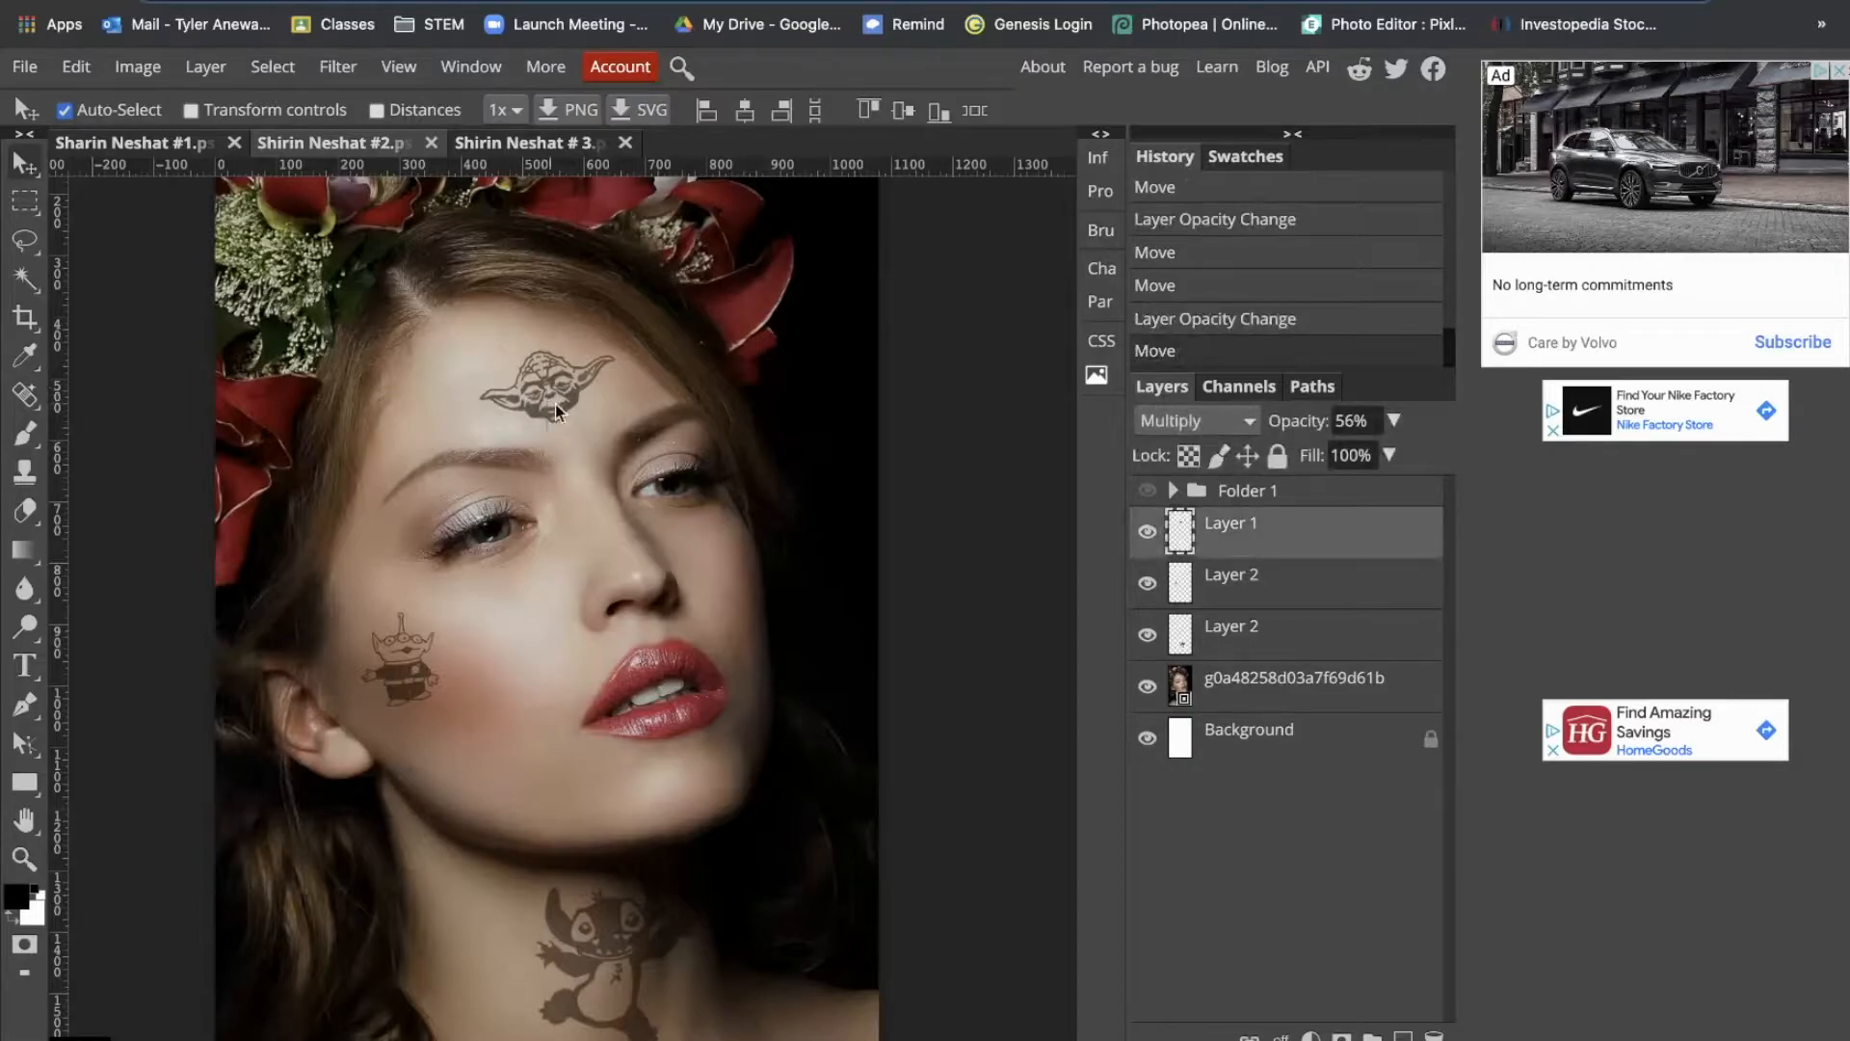
scroll(552, 409, "up", 5)
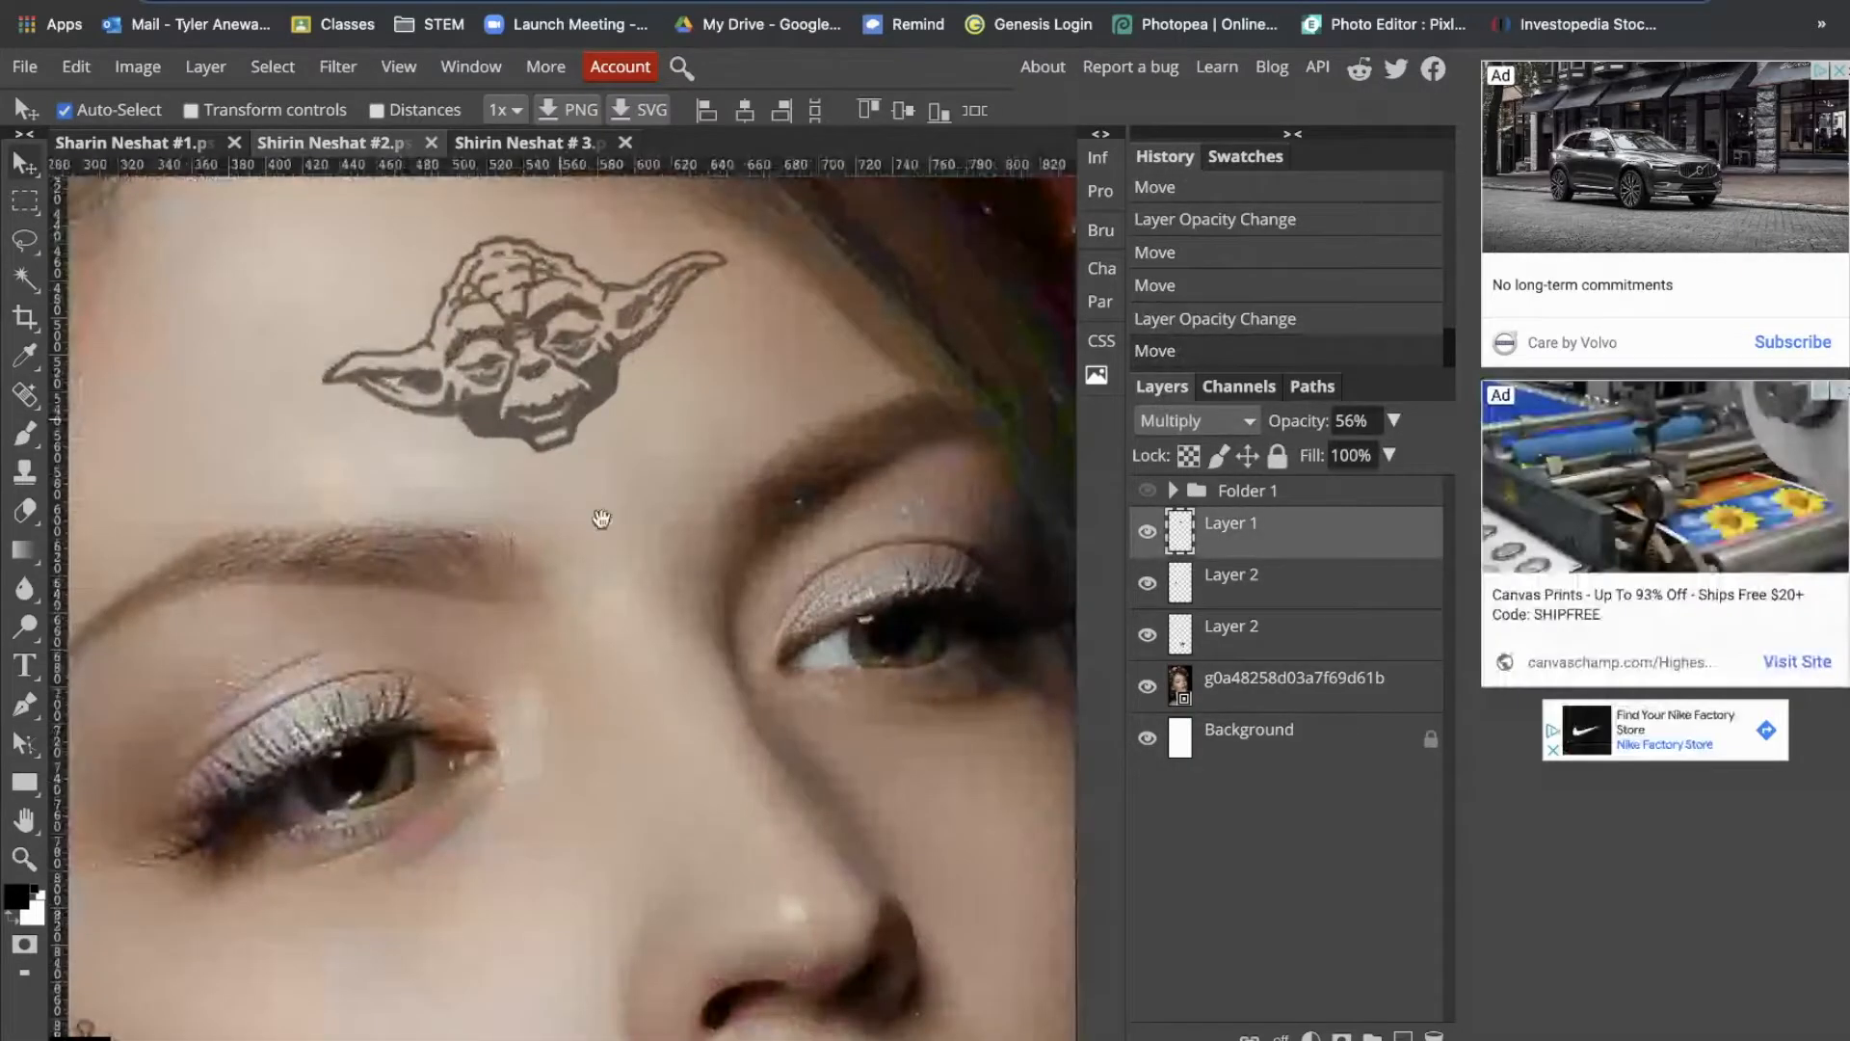
left_click_drag(602, 518, 603, 611)
left_click_drag(567, 442, 557, 440)
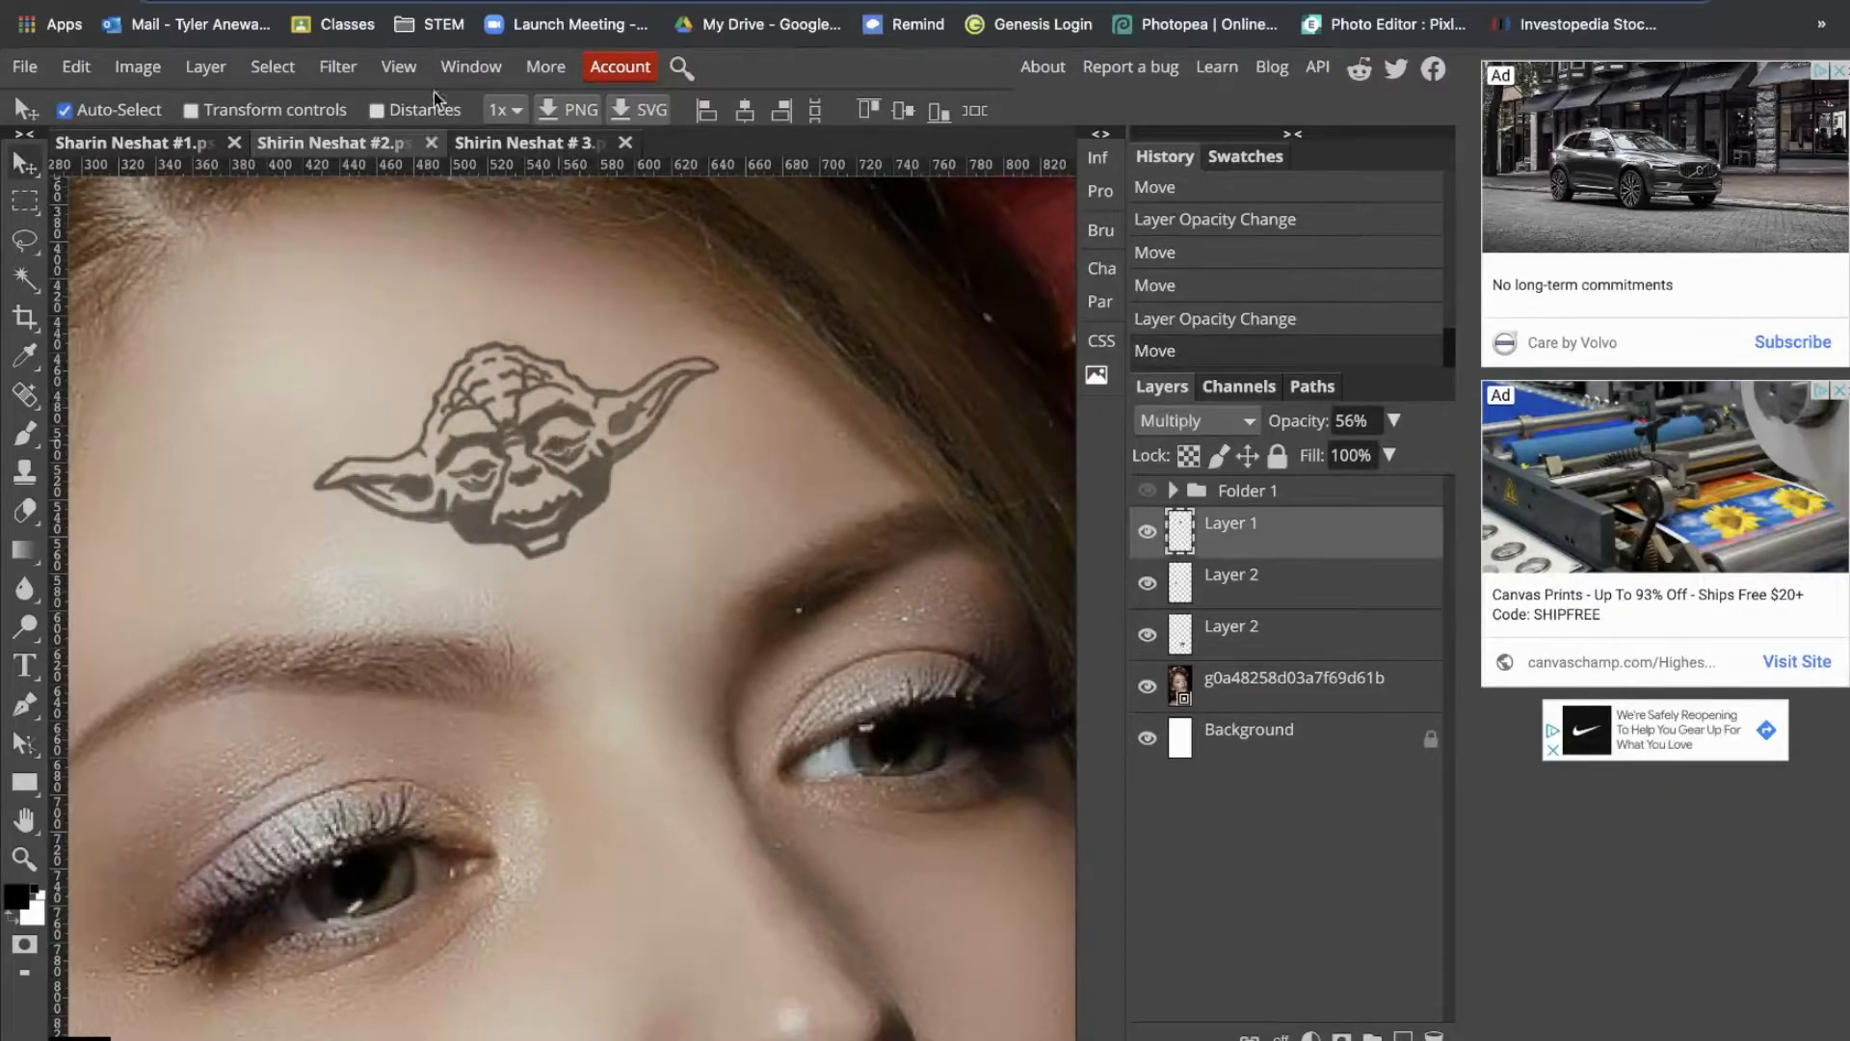
left_click(1147, 531)
left_click(1147, 531)
Step: Soften the Yoda tattoo's edges with a slight Gaussian Blur
left_click(337, 66)
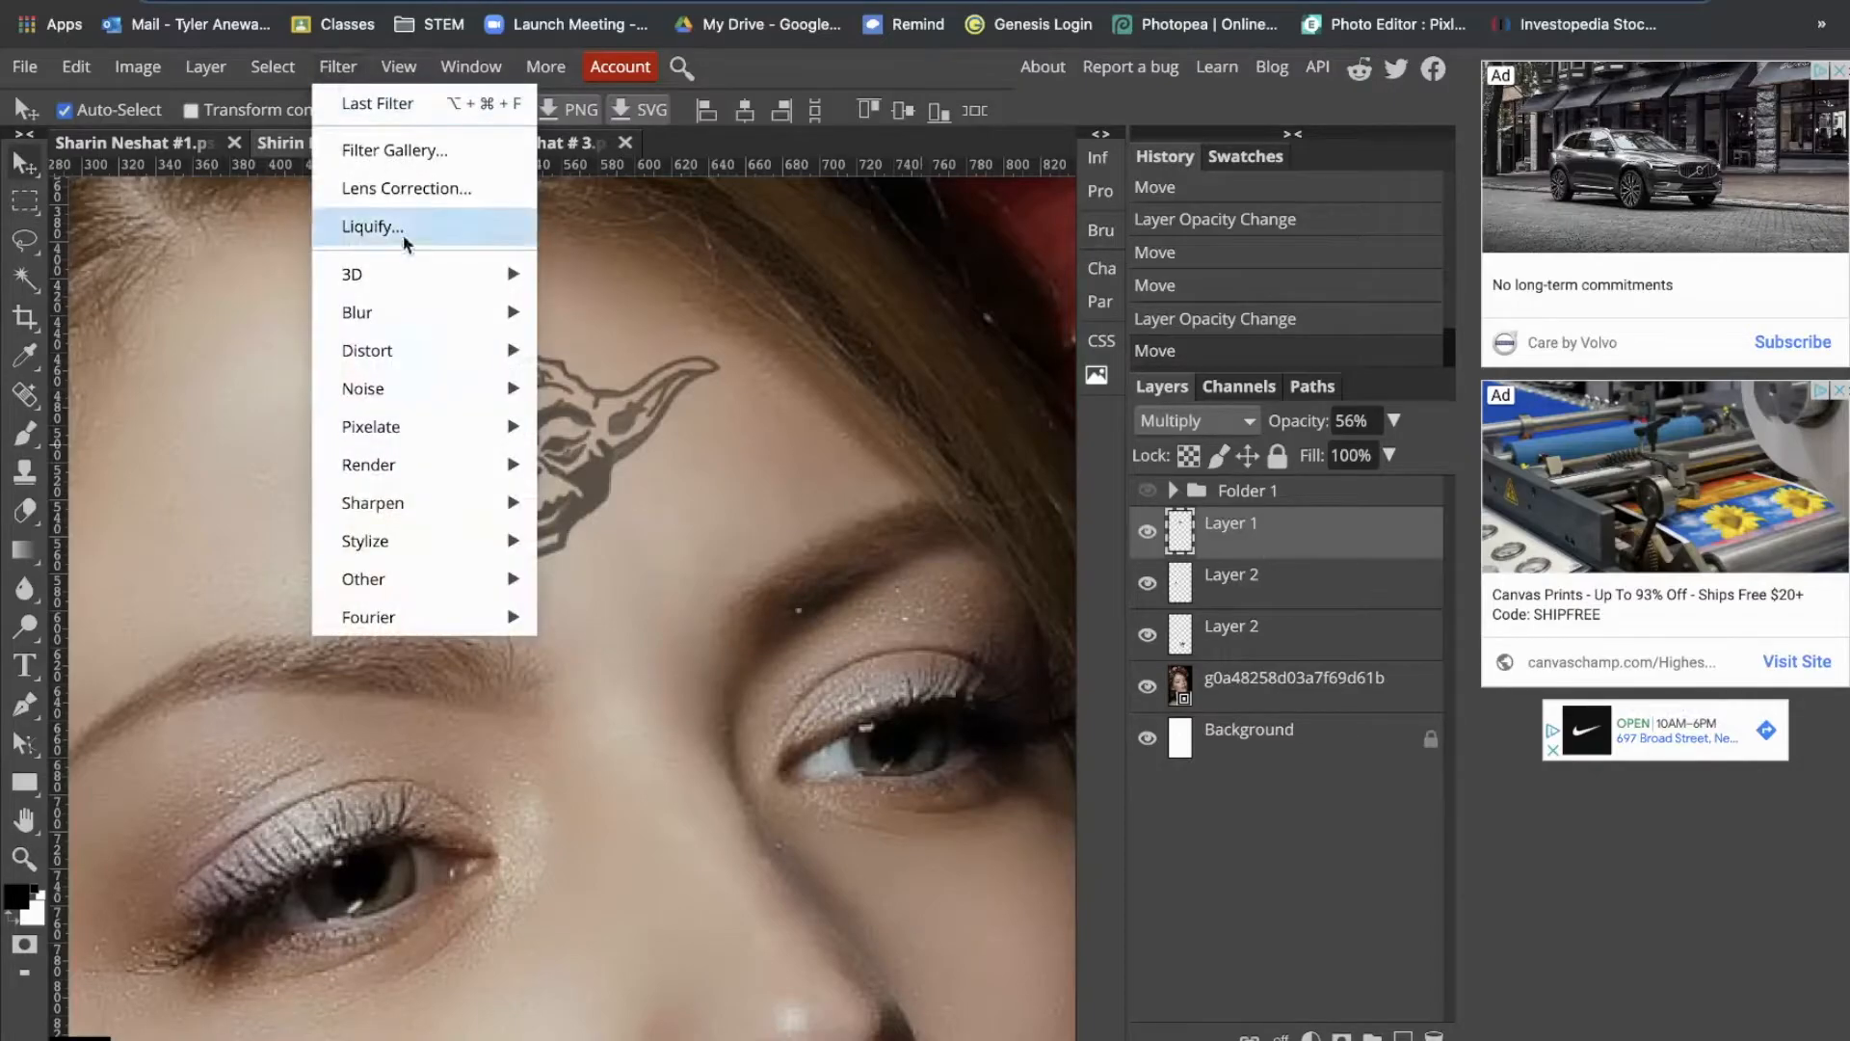
mouse_move(436, 314)
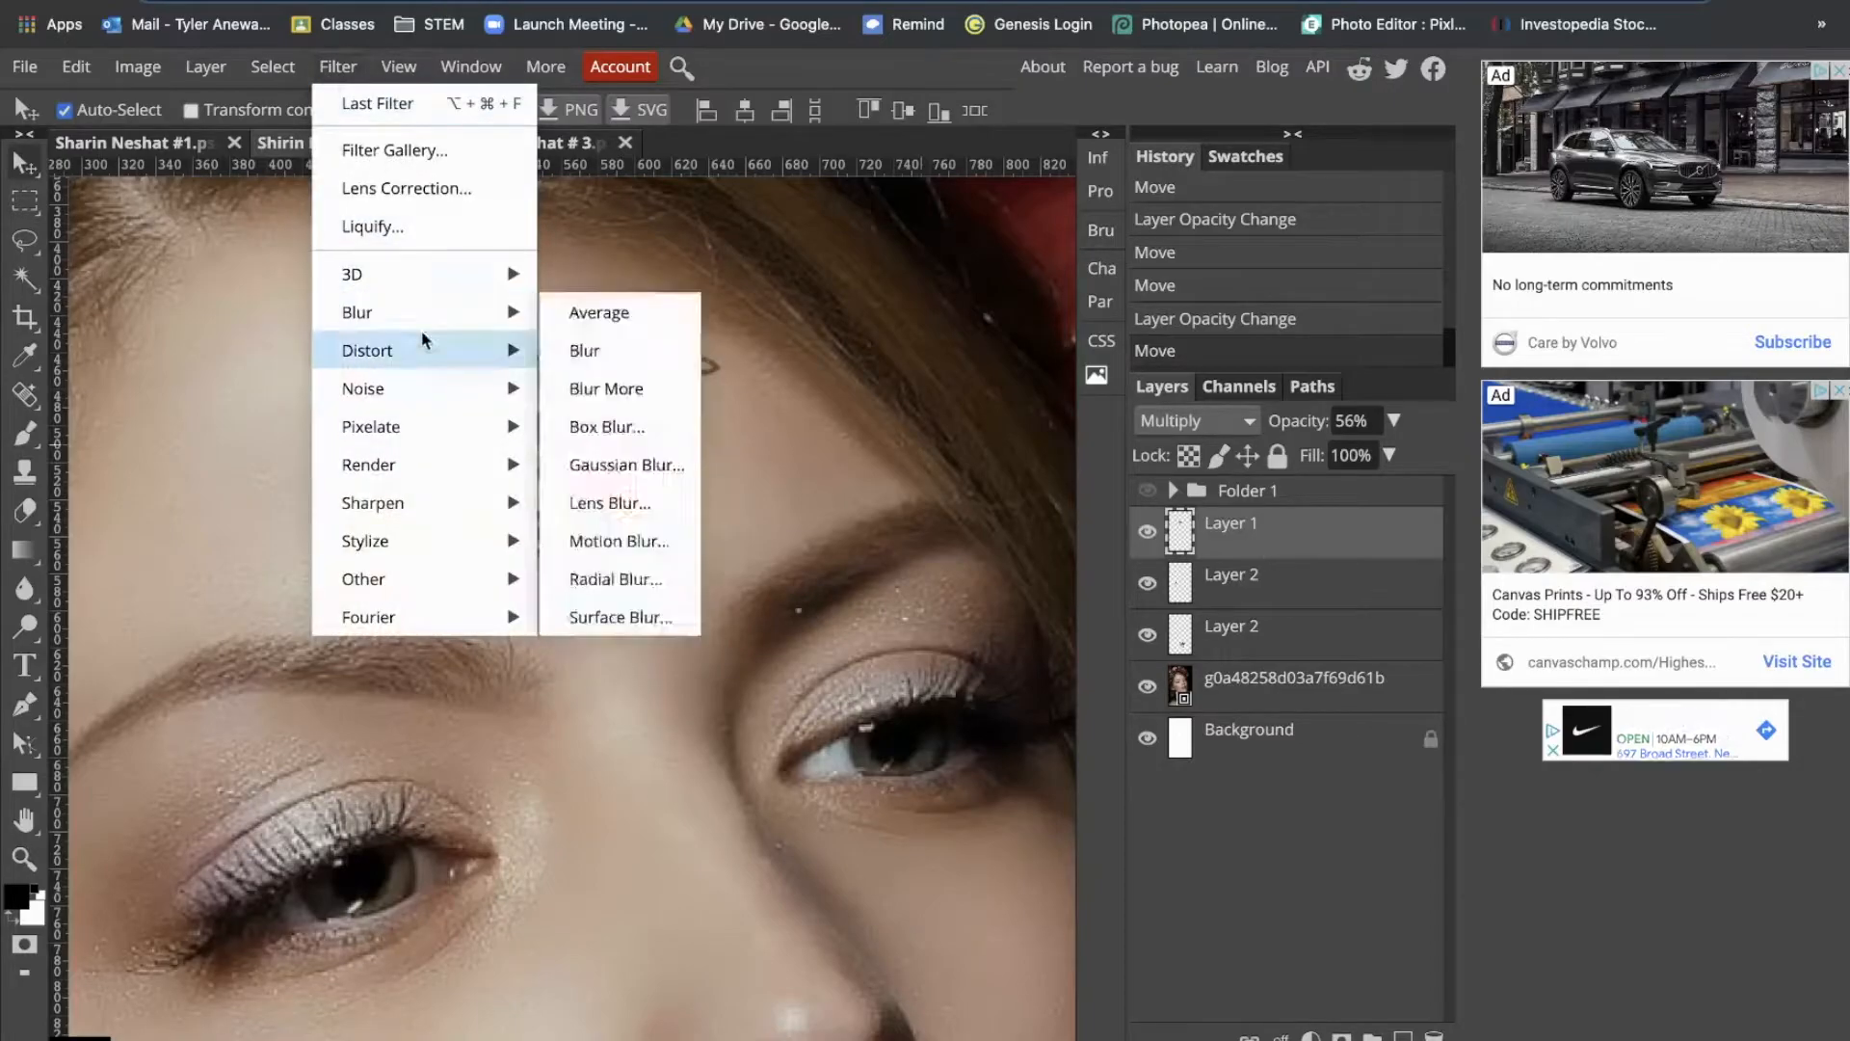
left_click(628, 466)
left_click_drag(499, 268, 736, 612)
left_click_drag(528, 681, 489, 693)
left_click(924, 651)
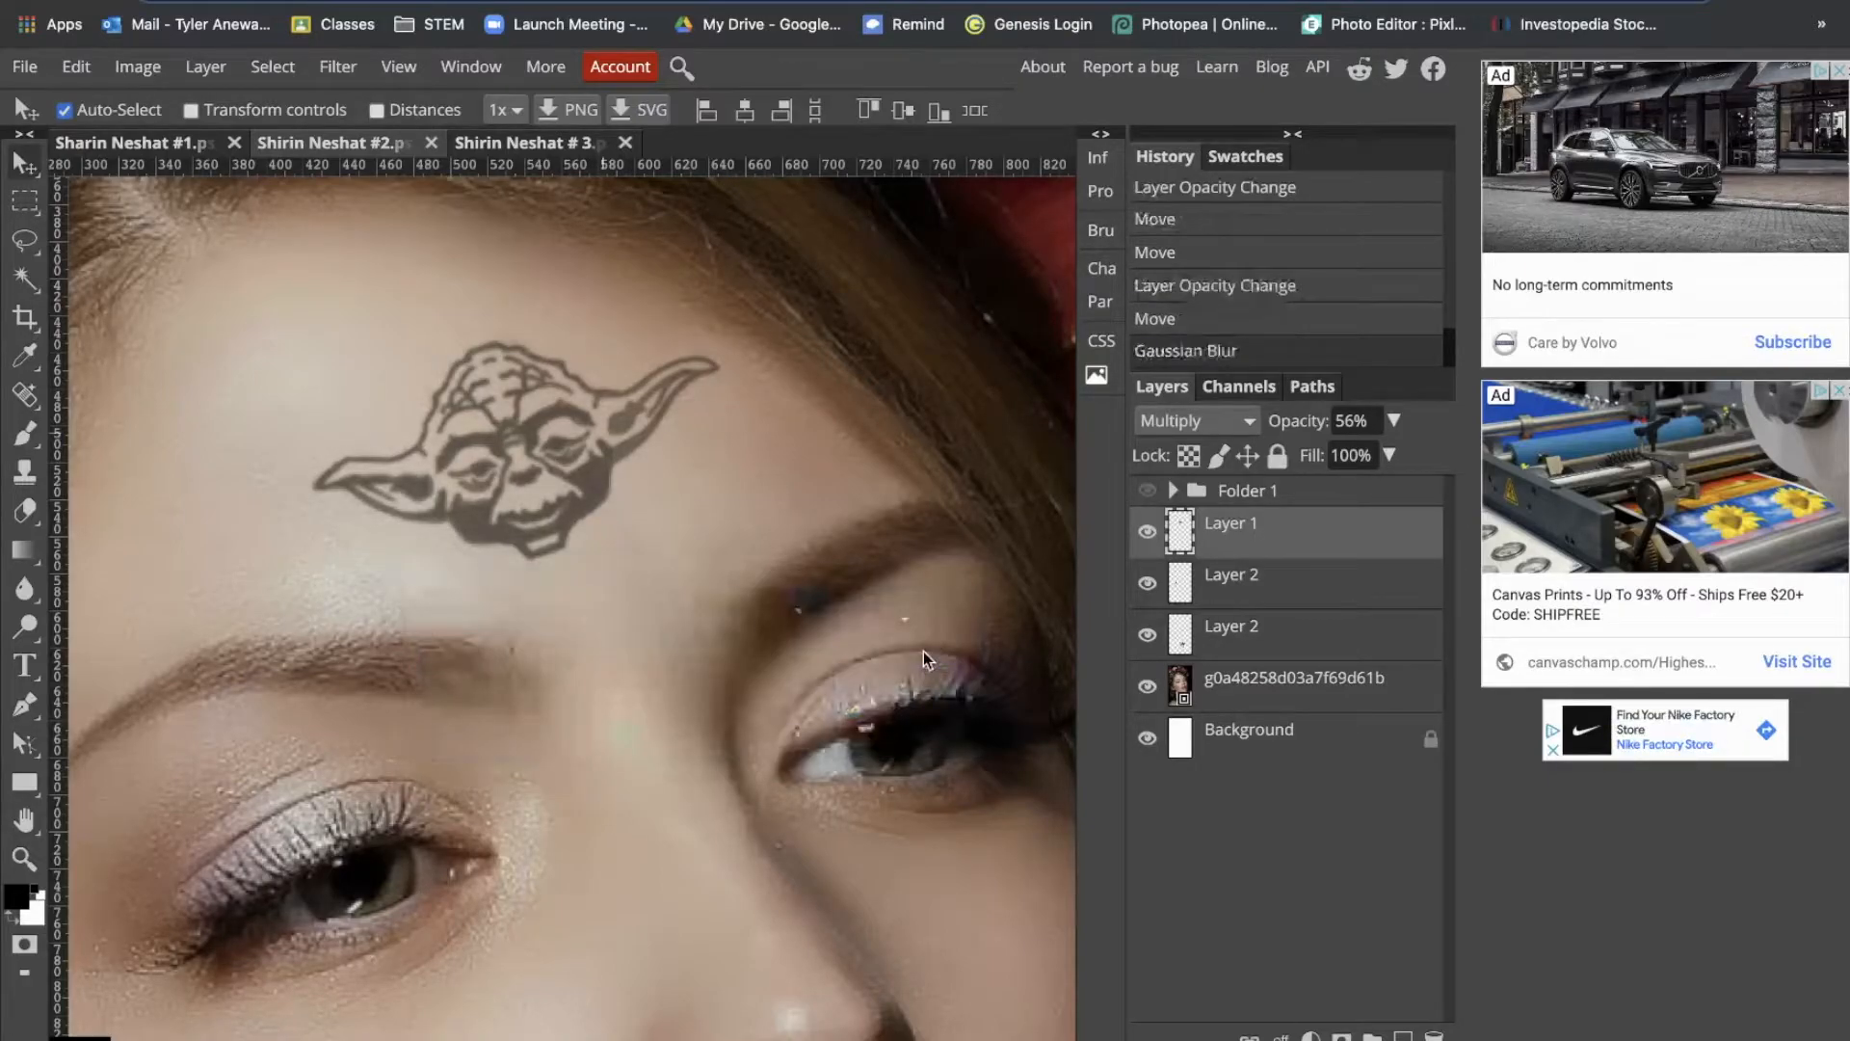
Step: Reposition the alien tattoo on the cheek and apply a 1.0 px Gaussian Blur to it
left_click_drag(499, 868, 846, 404)
left_click_drag(549, 667, 510, 715)
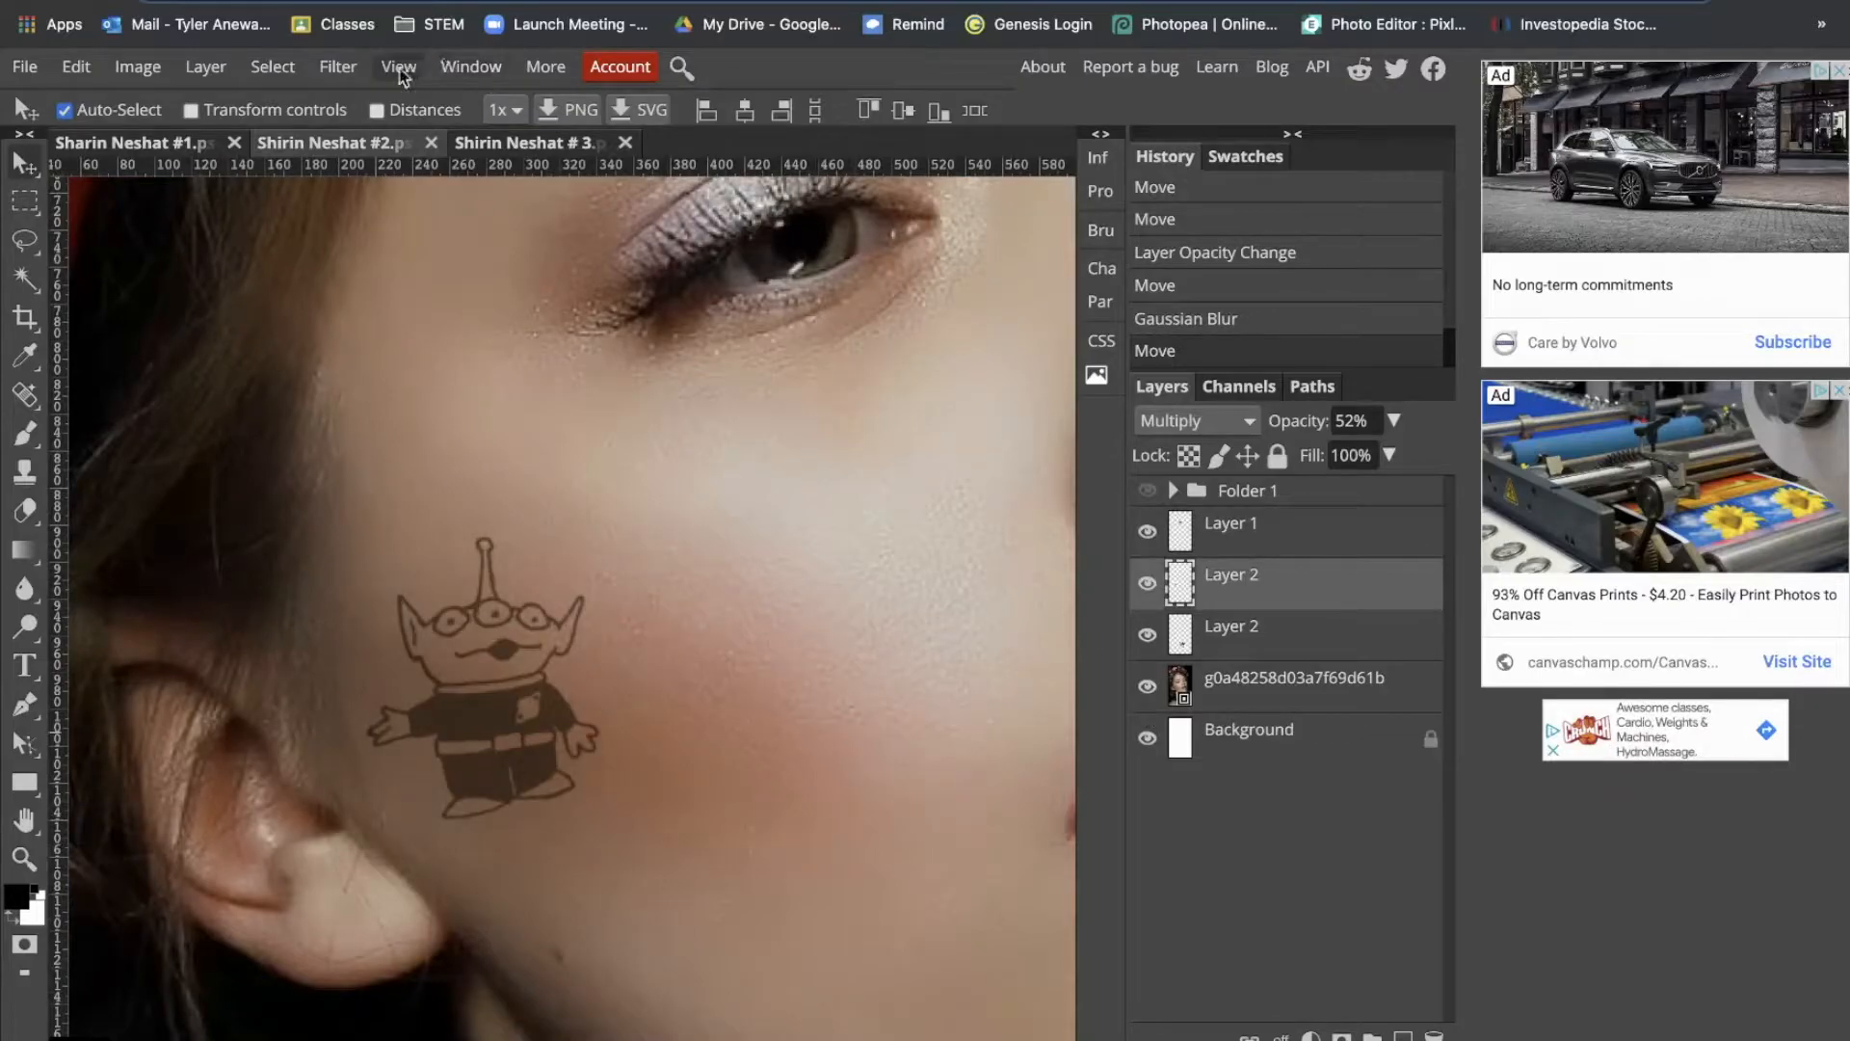
left_click(338, 67)
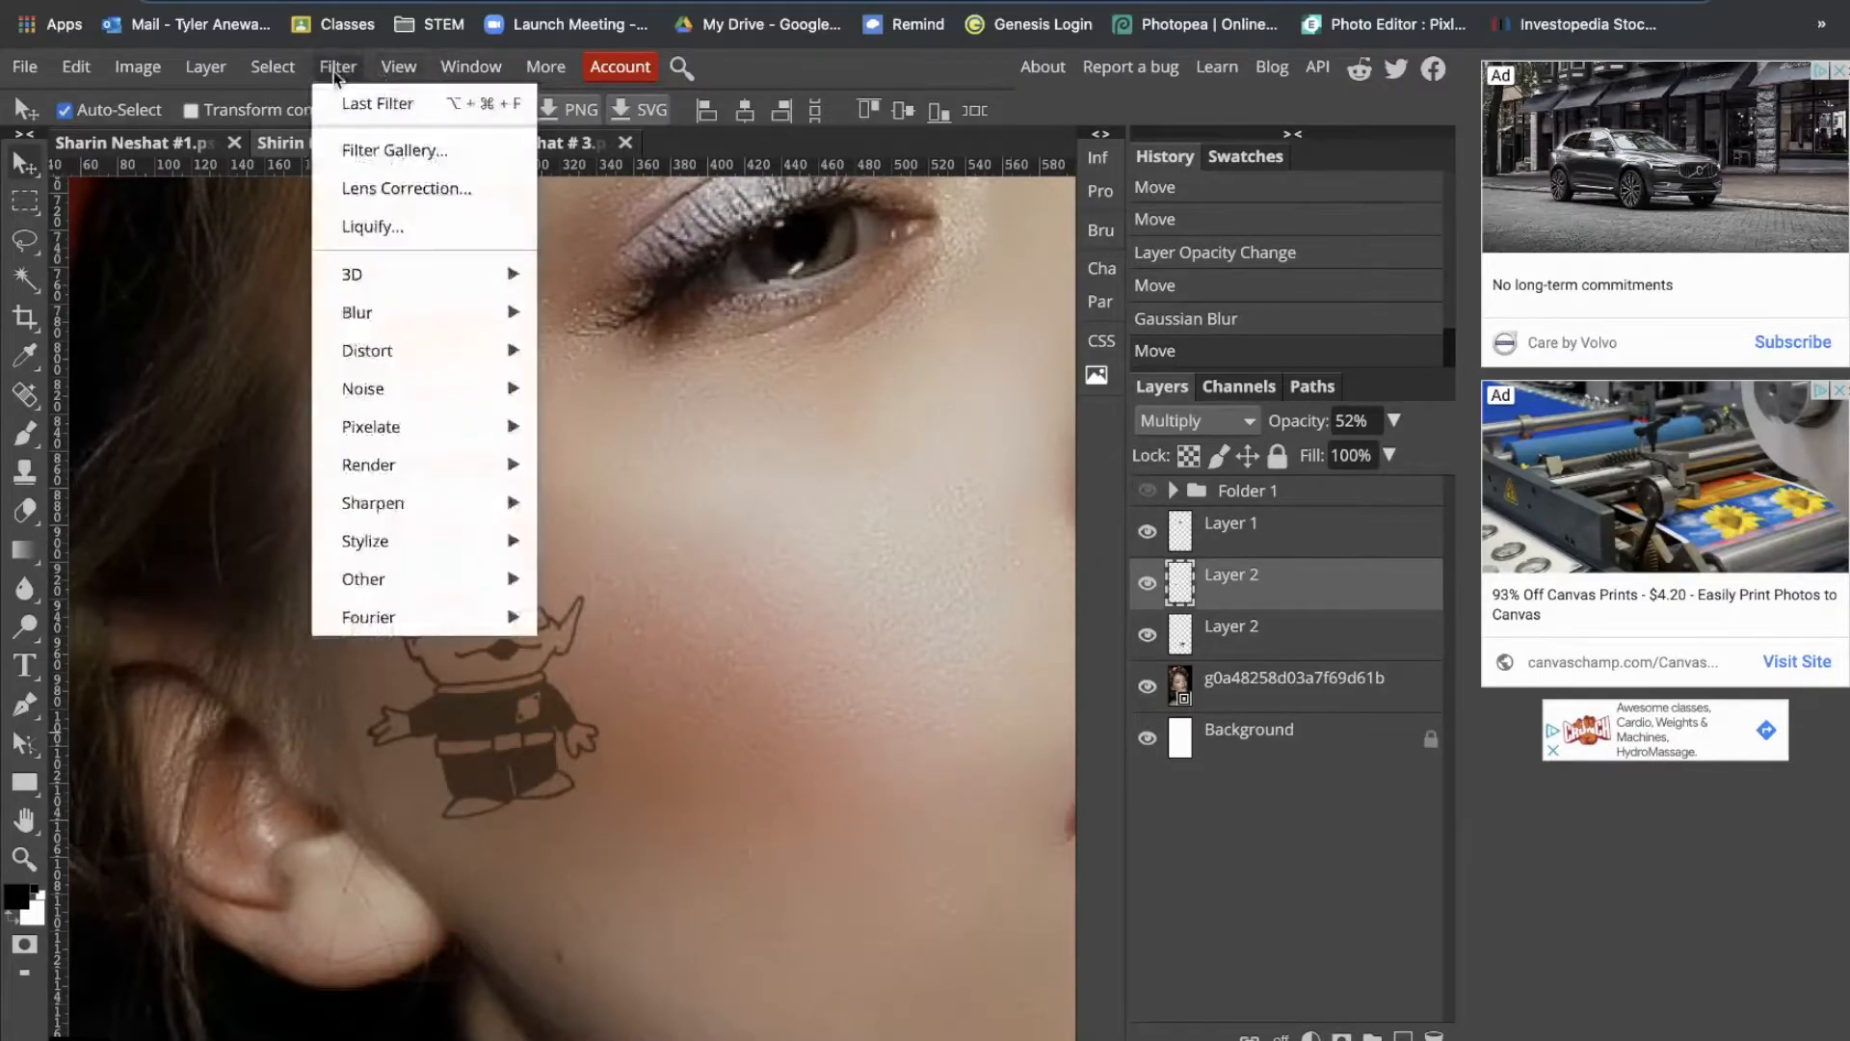
mouse_move(396, 318)
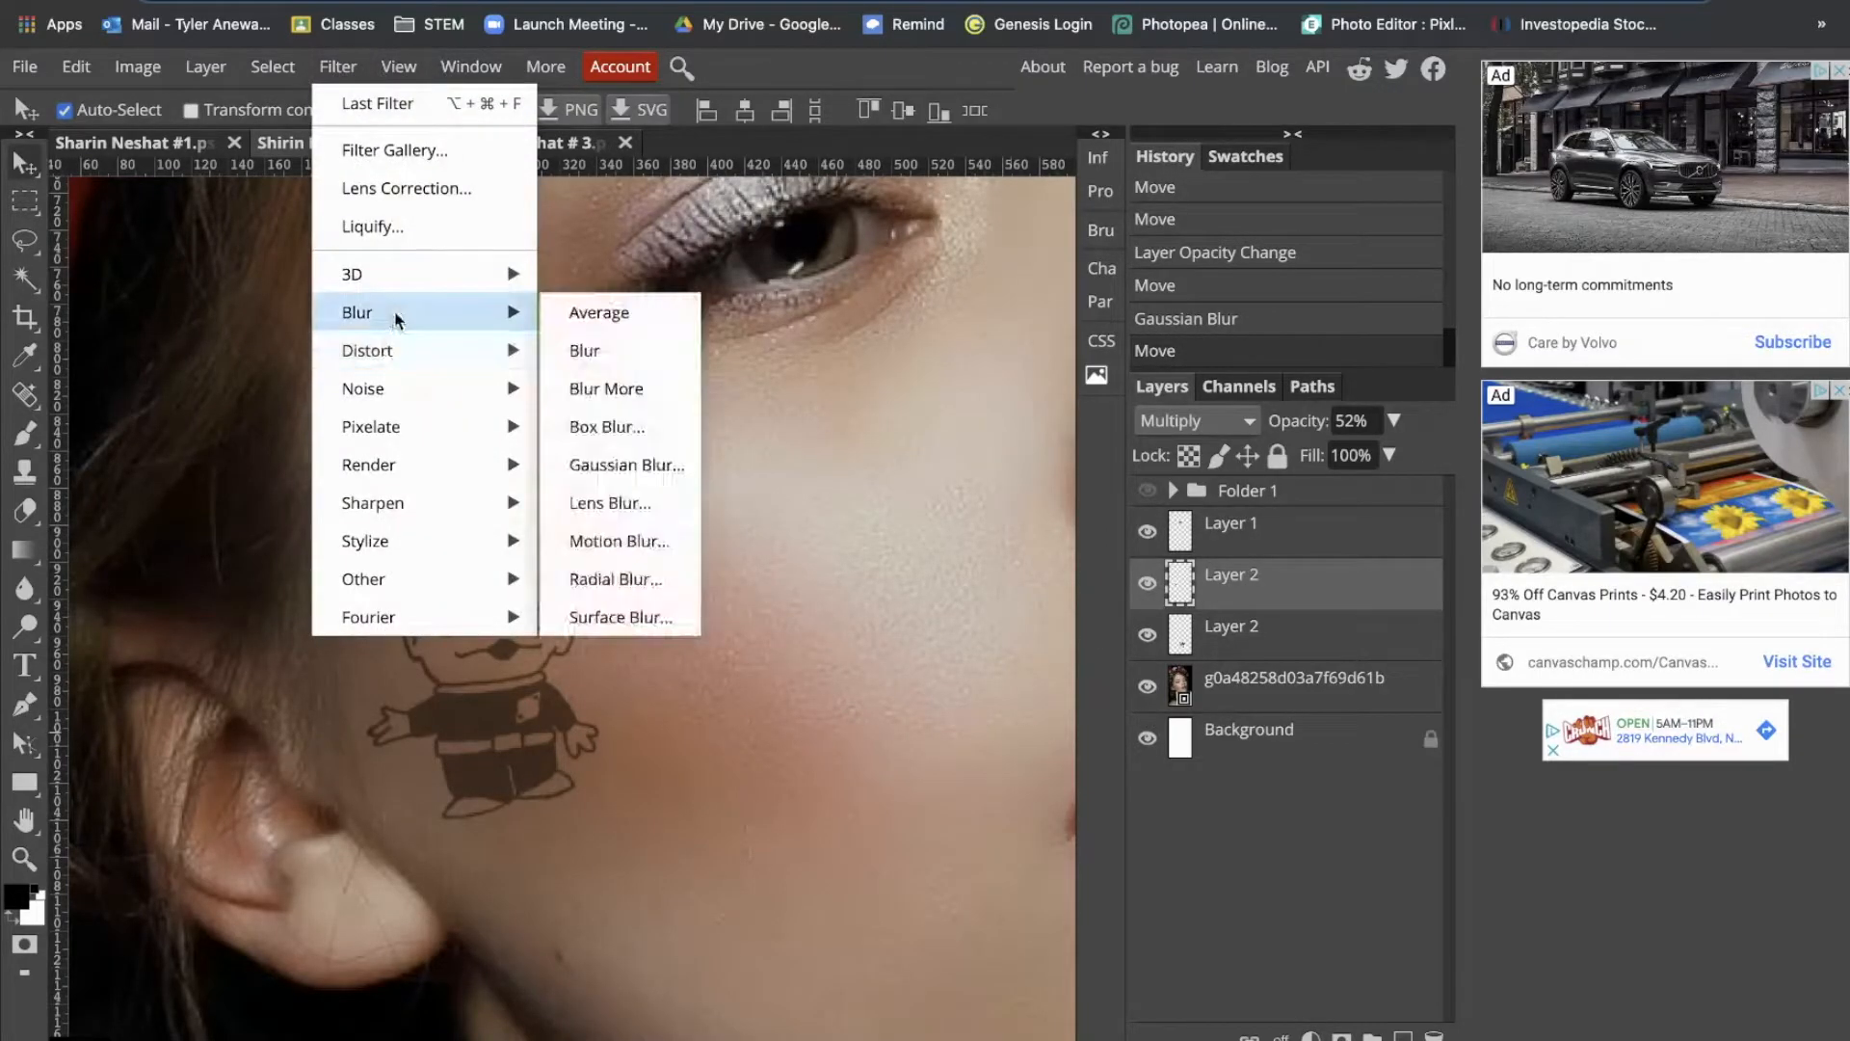
left_click(650, 466)
left_click_drag(547, 583, 600, 289)
left_click_drag(574, 386, 537, 390)
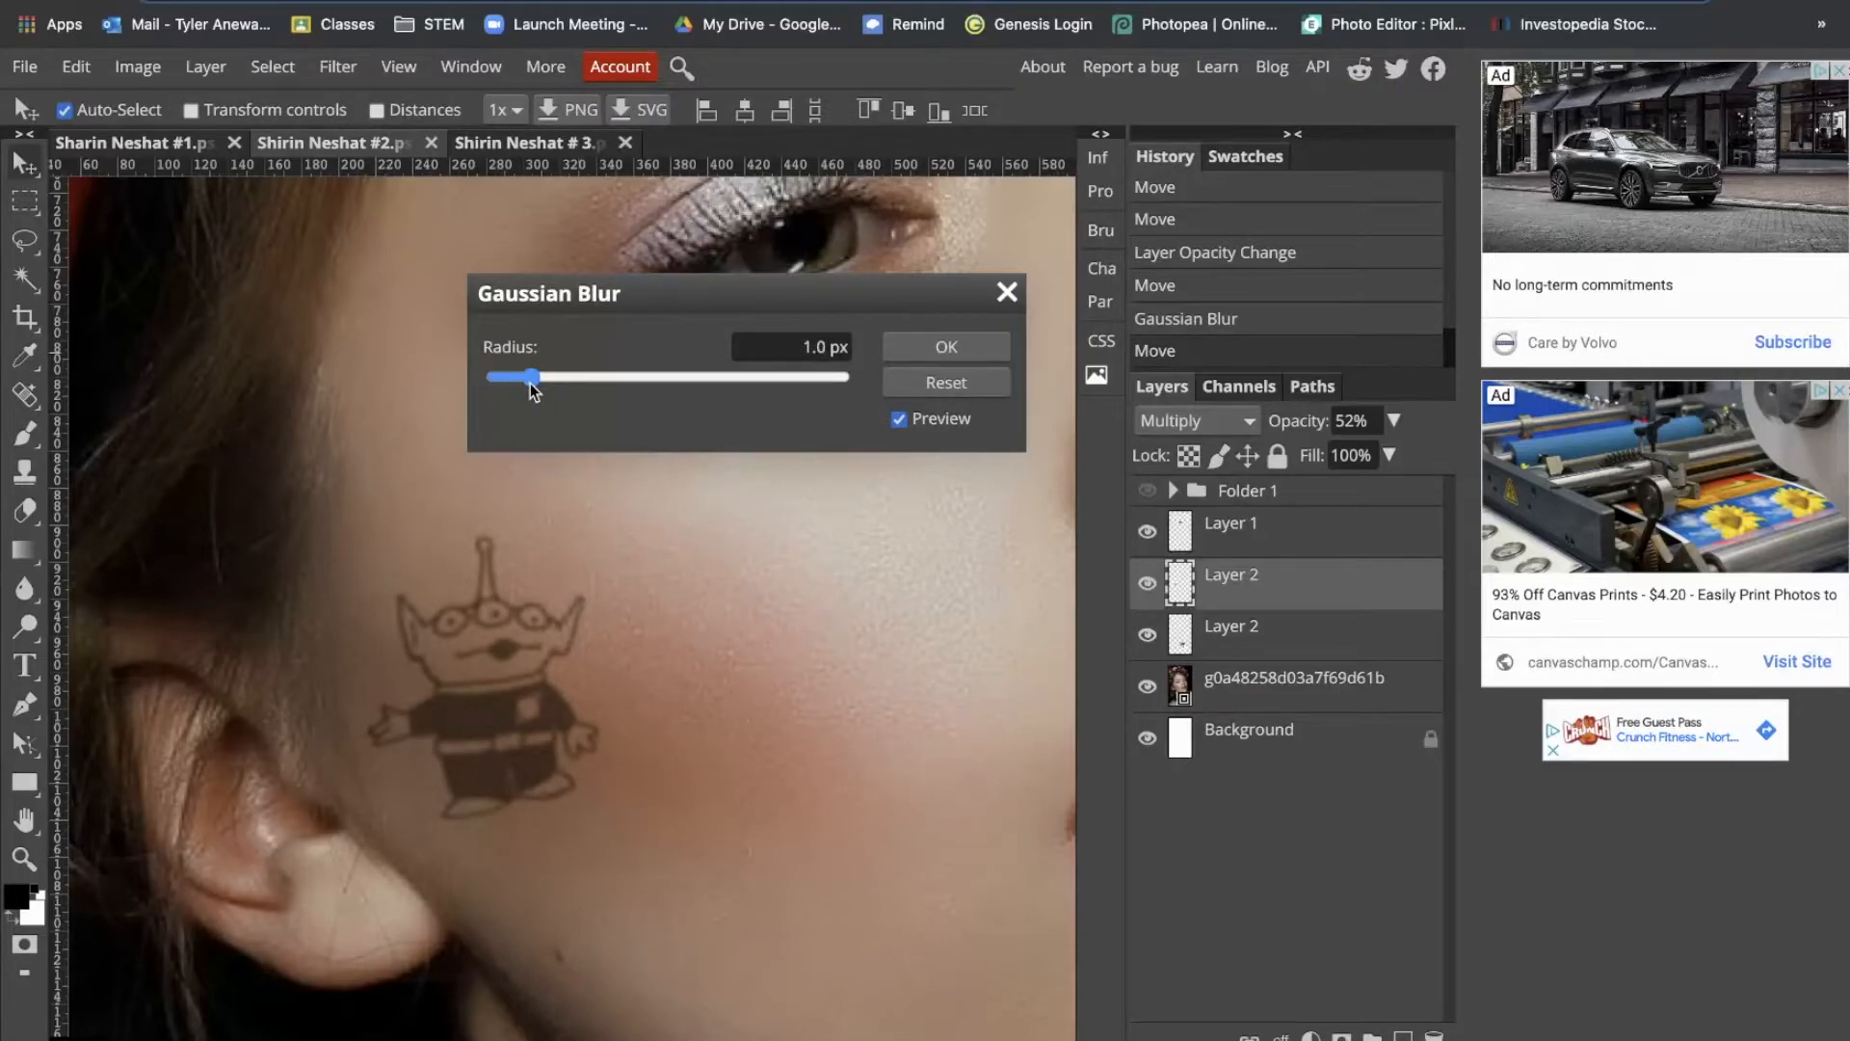
left_click(964, 349)
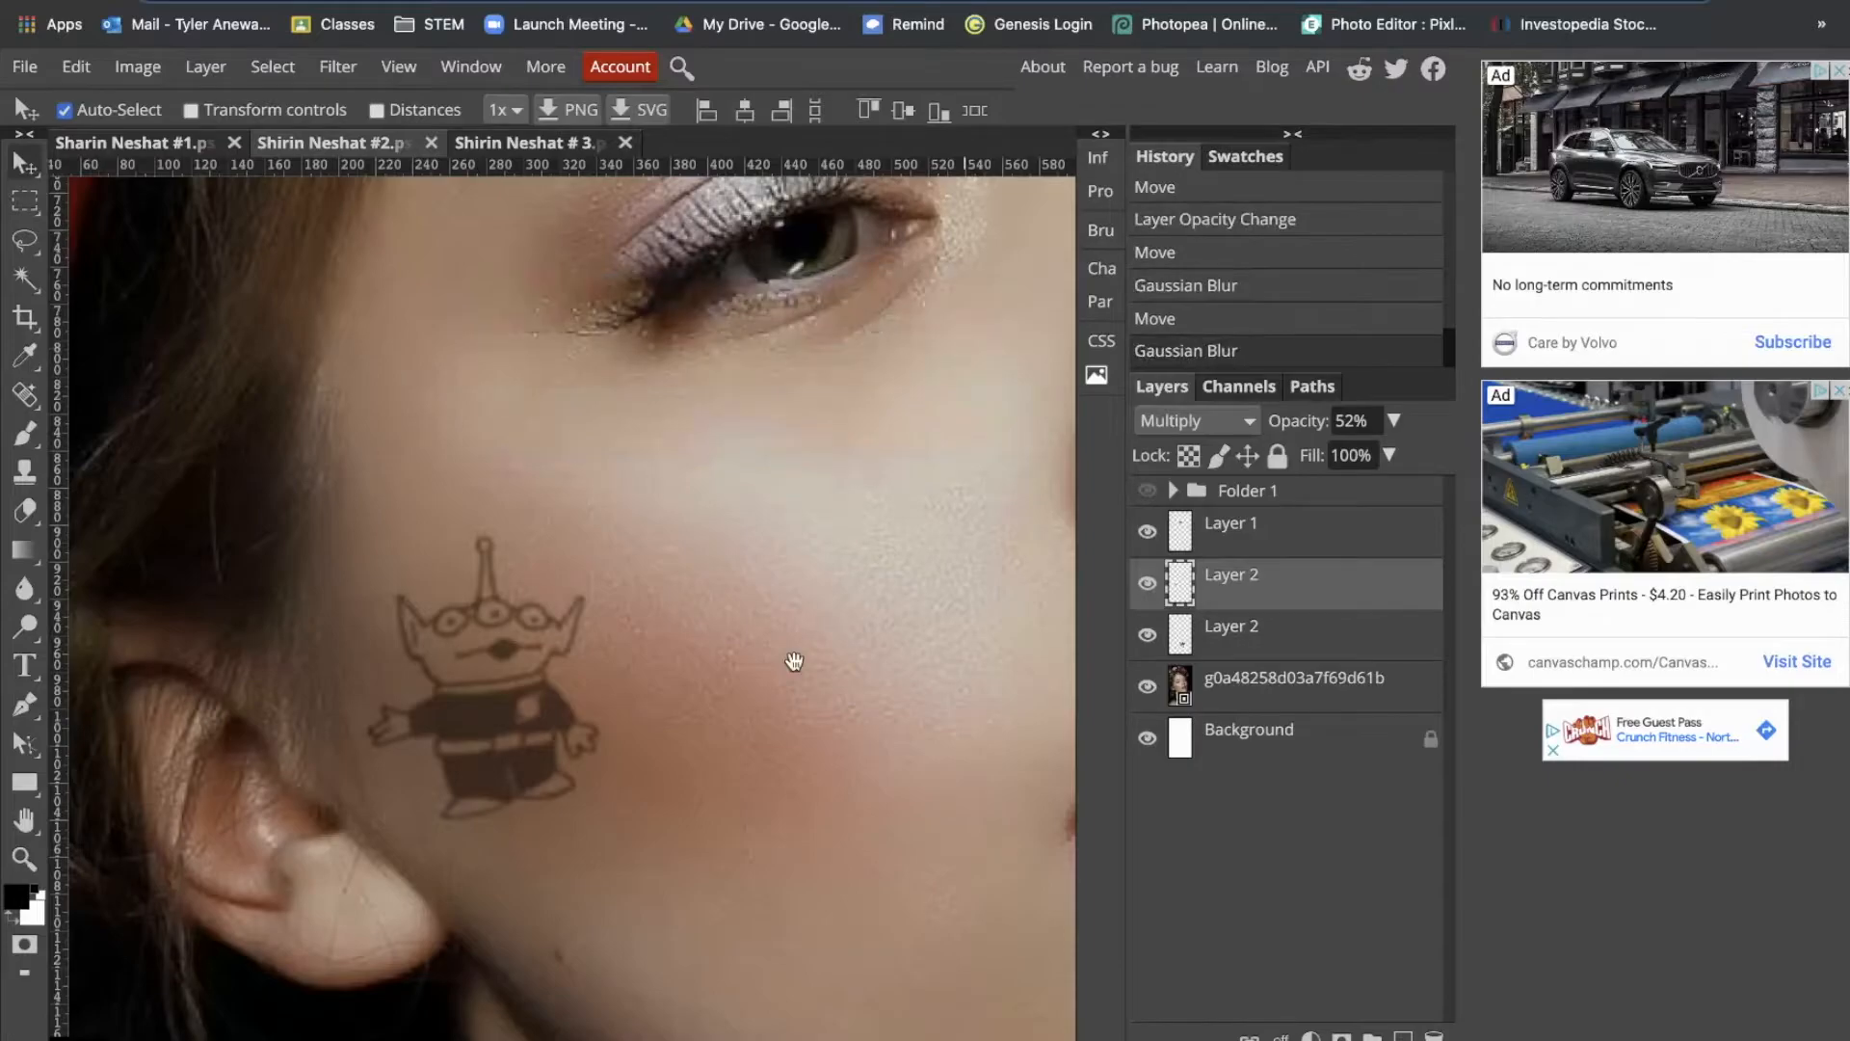
Step: Apply a further 1.2 px Gaussian Blur to the alien tattoo and nudge it on the cheek
left_click(794, 696, "alt")
left_click(794, 695, "alt")
left_click(794, 696, "alt")
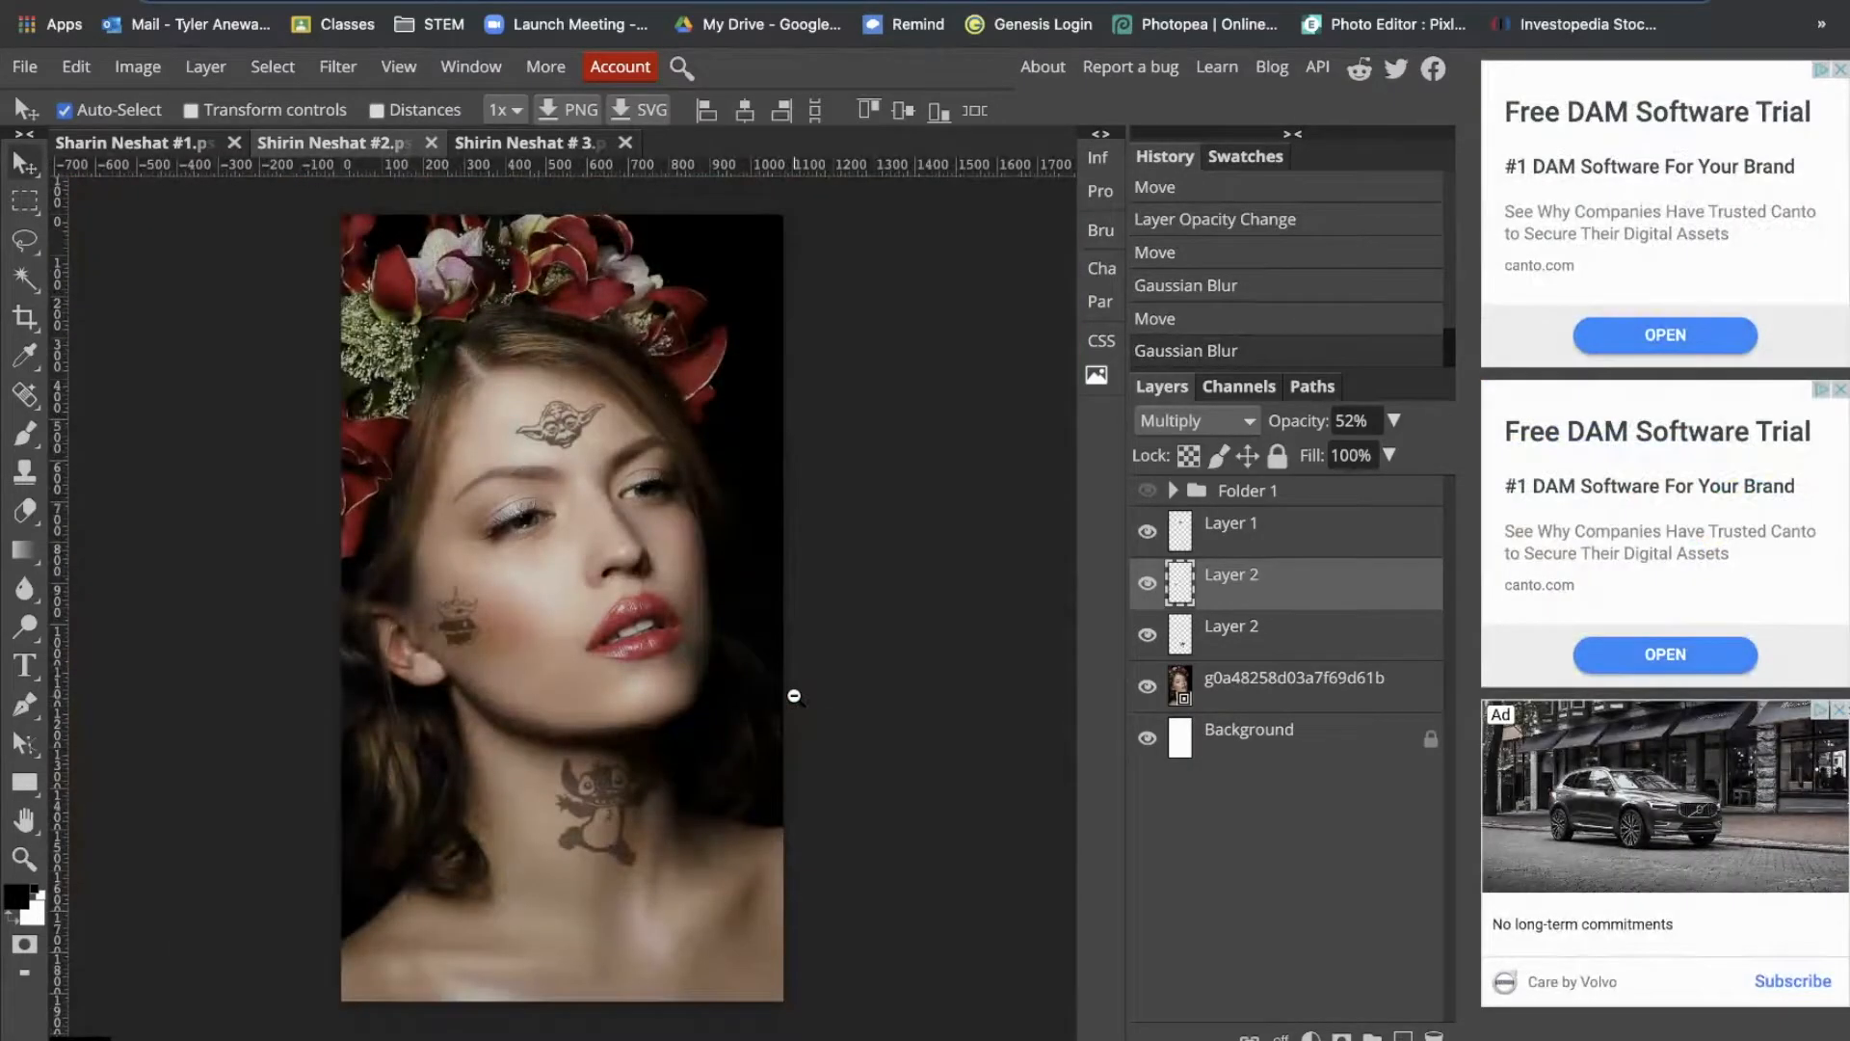
left_click_drag(456, 616, 467, 622)
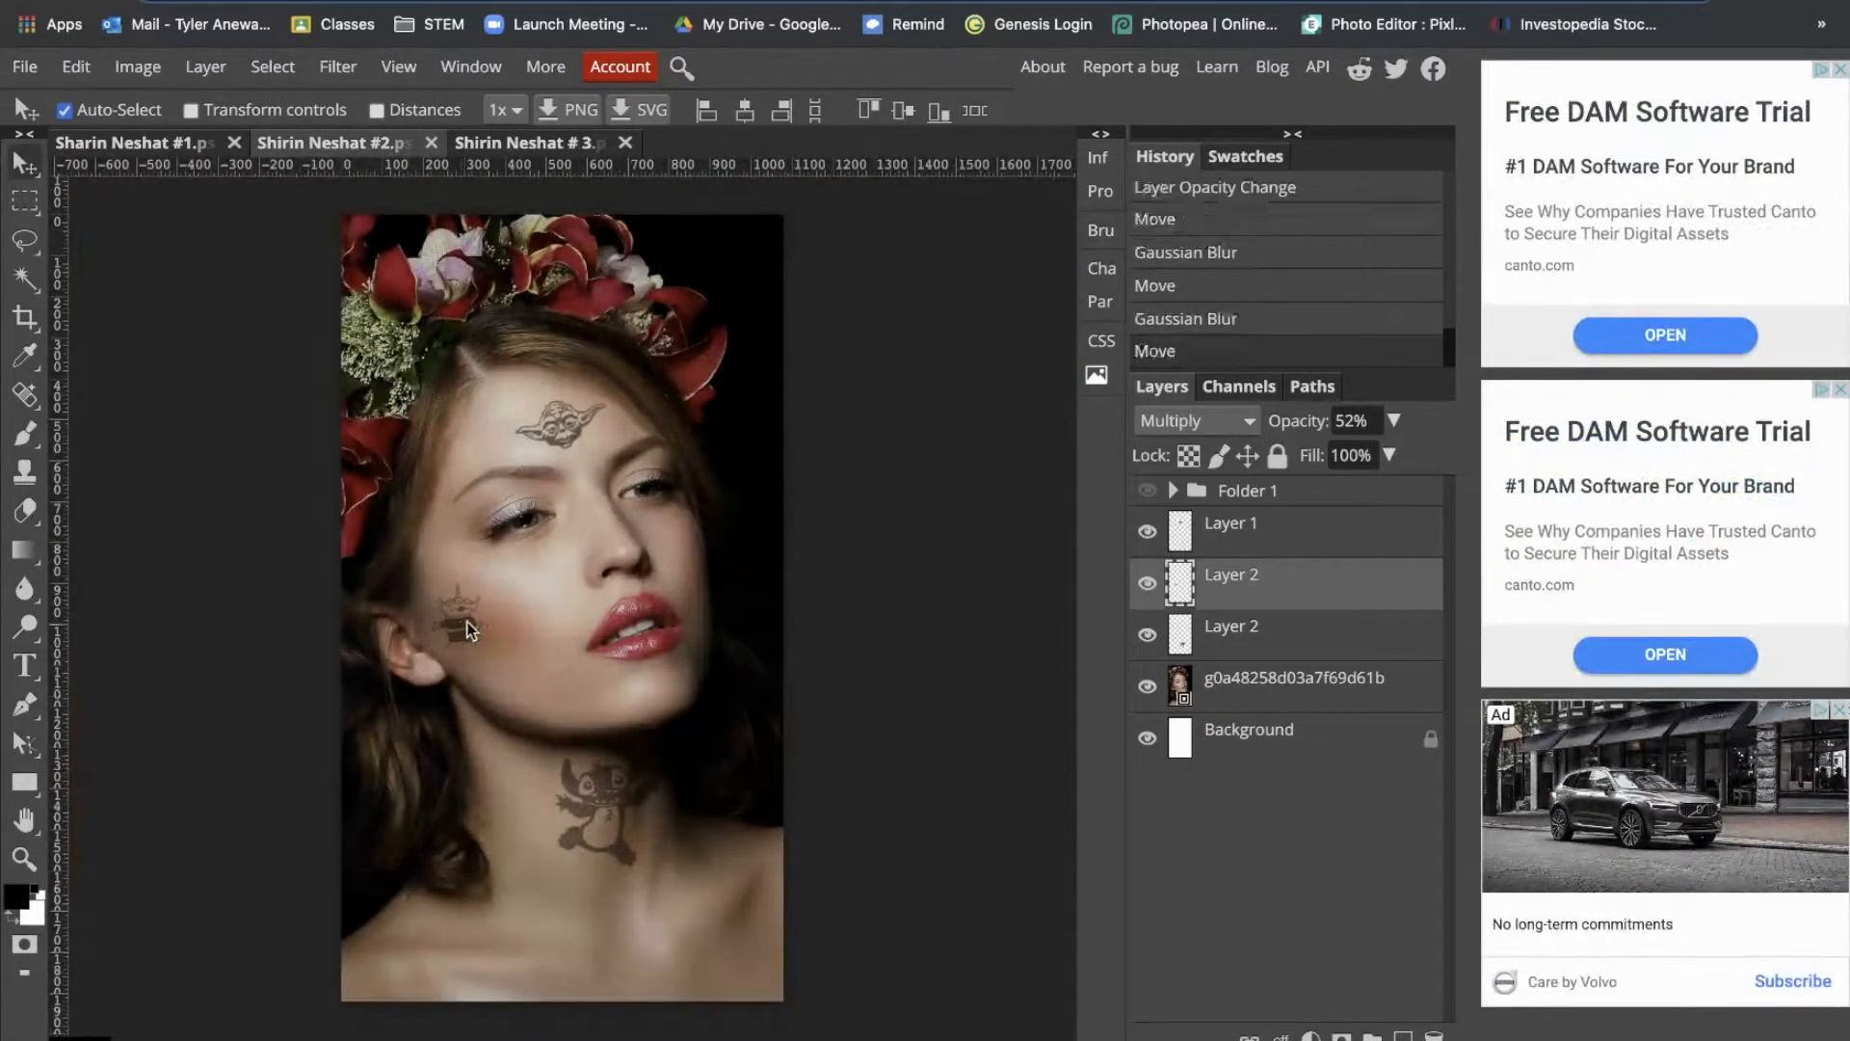
left_click(337, 68)
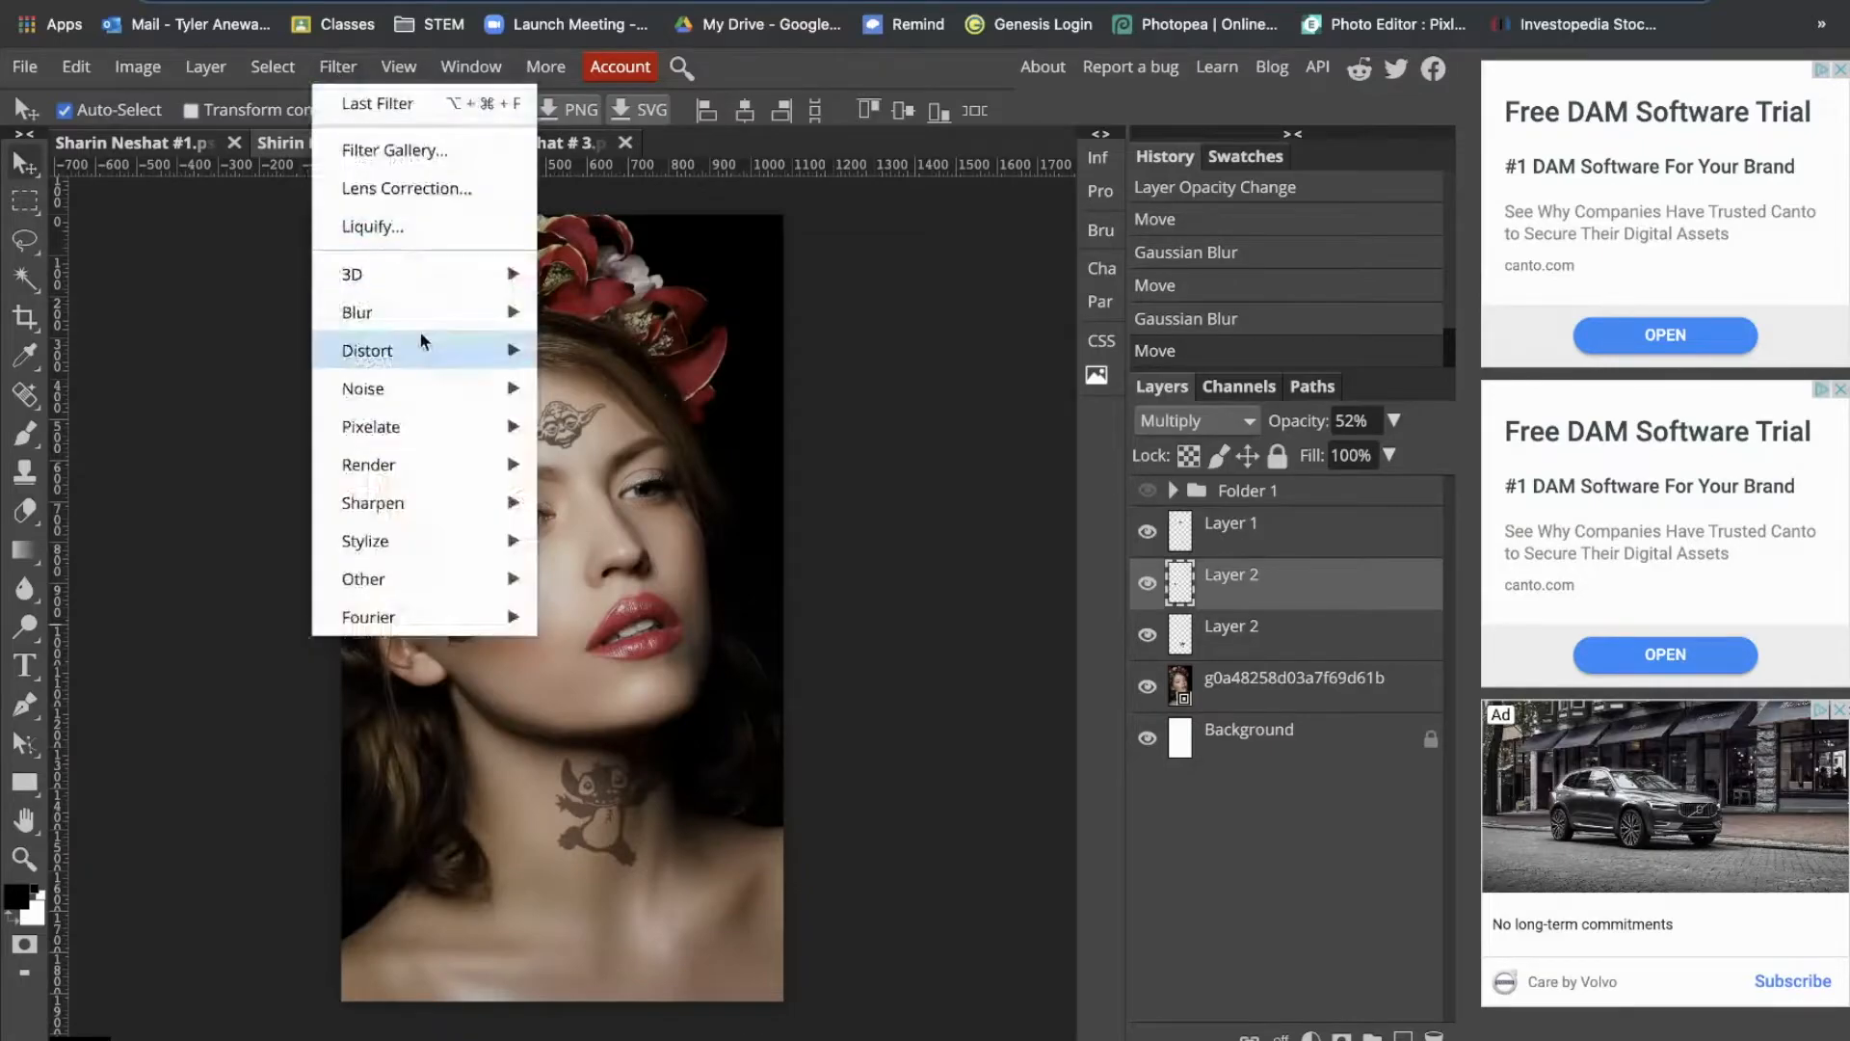
mouse_move(428, 328)
left_click(598, 467)
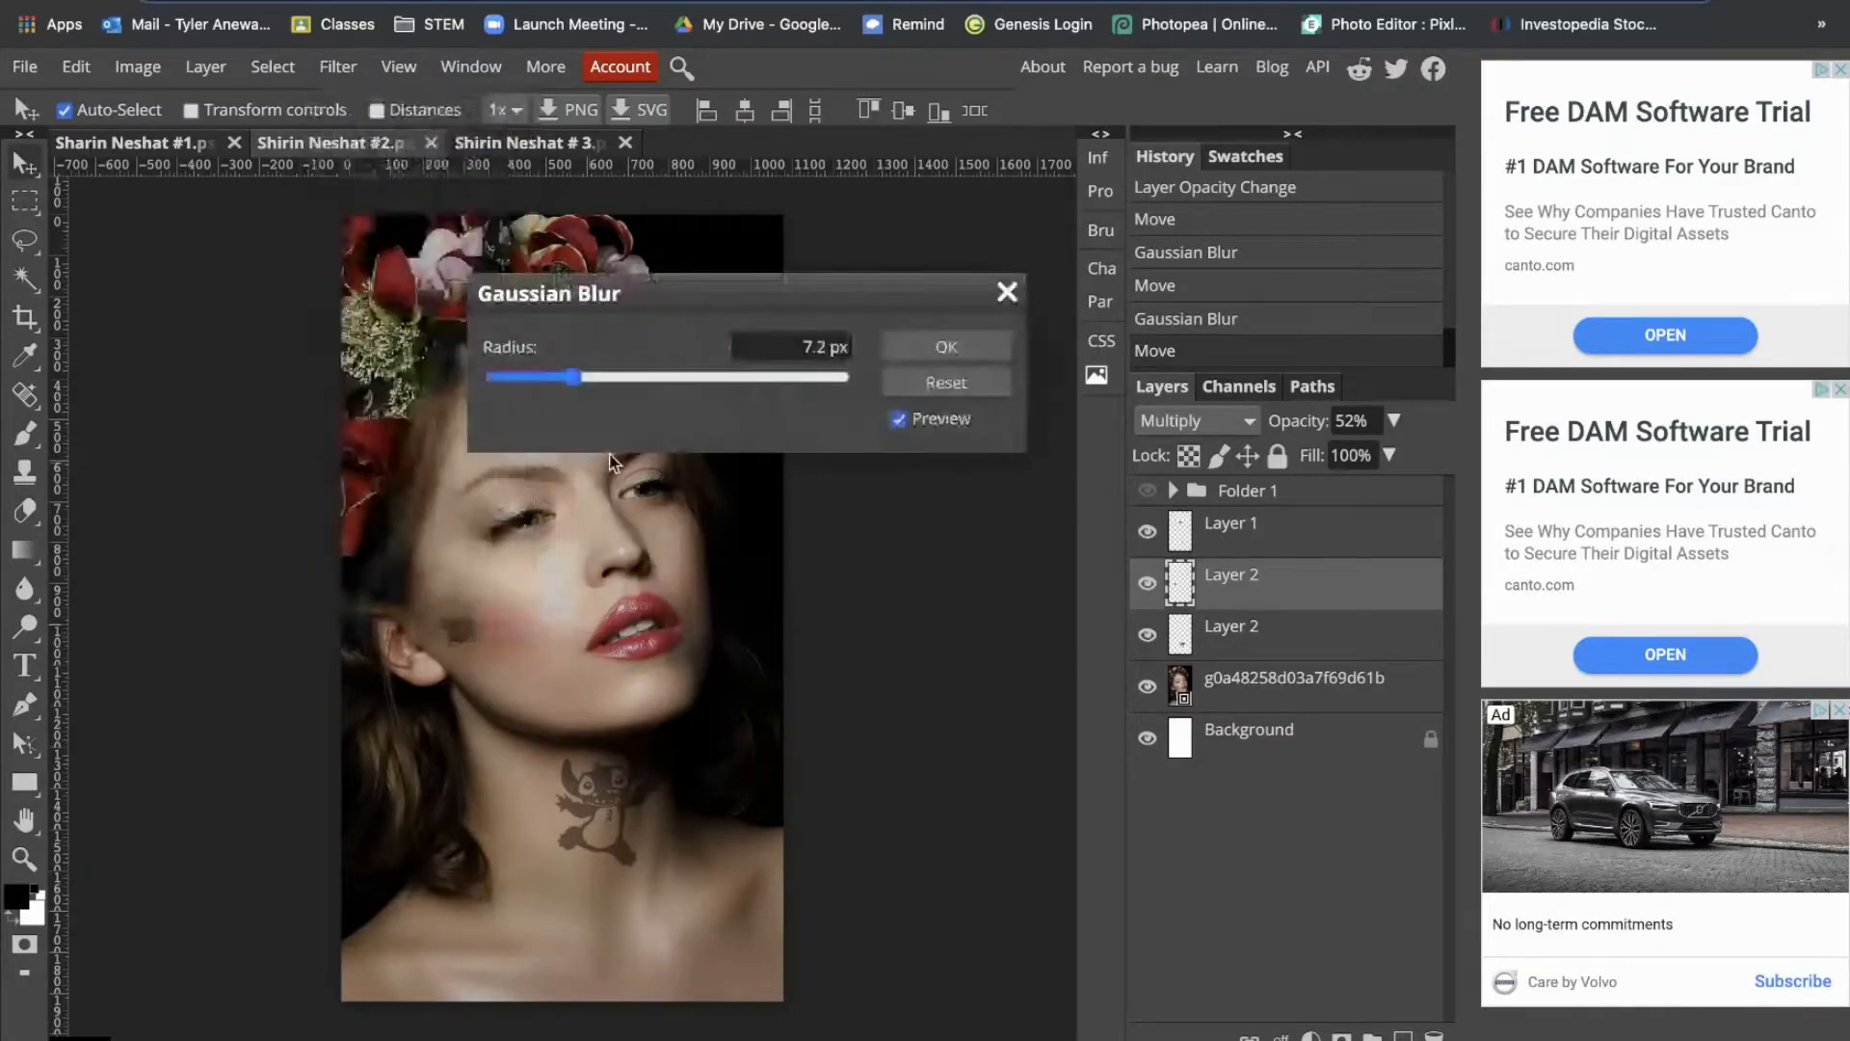
left_click_drag(578, 380, 536, 391)
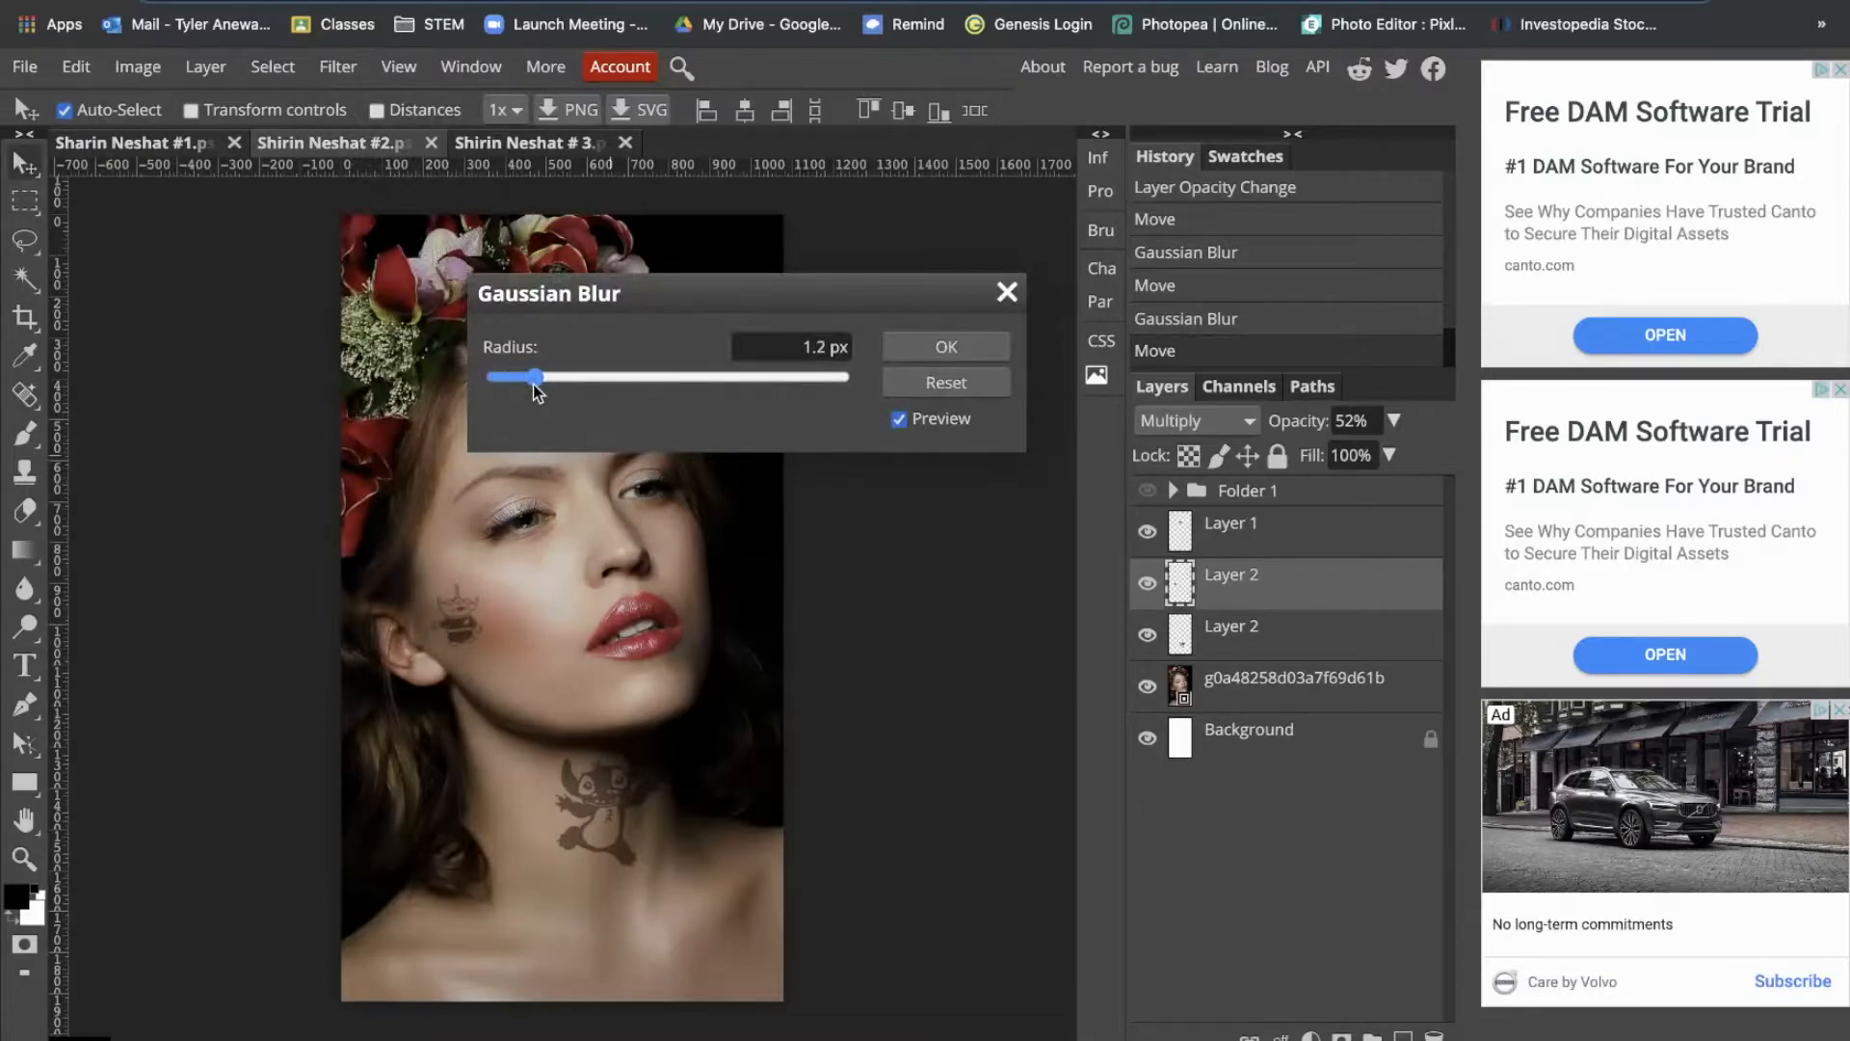
left_click(947, 347)
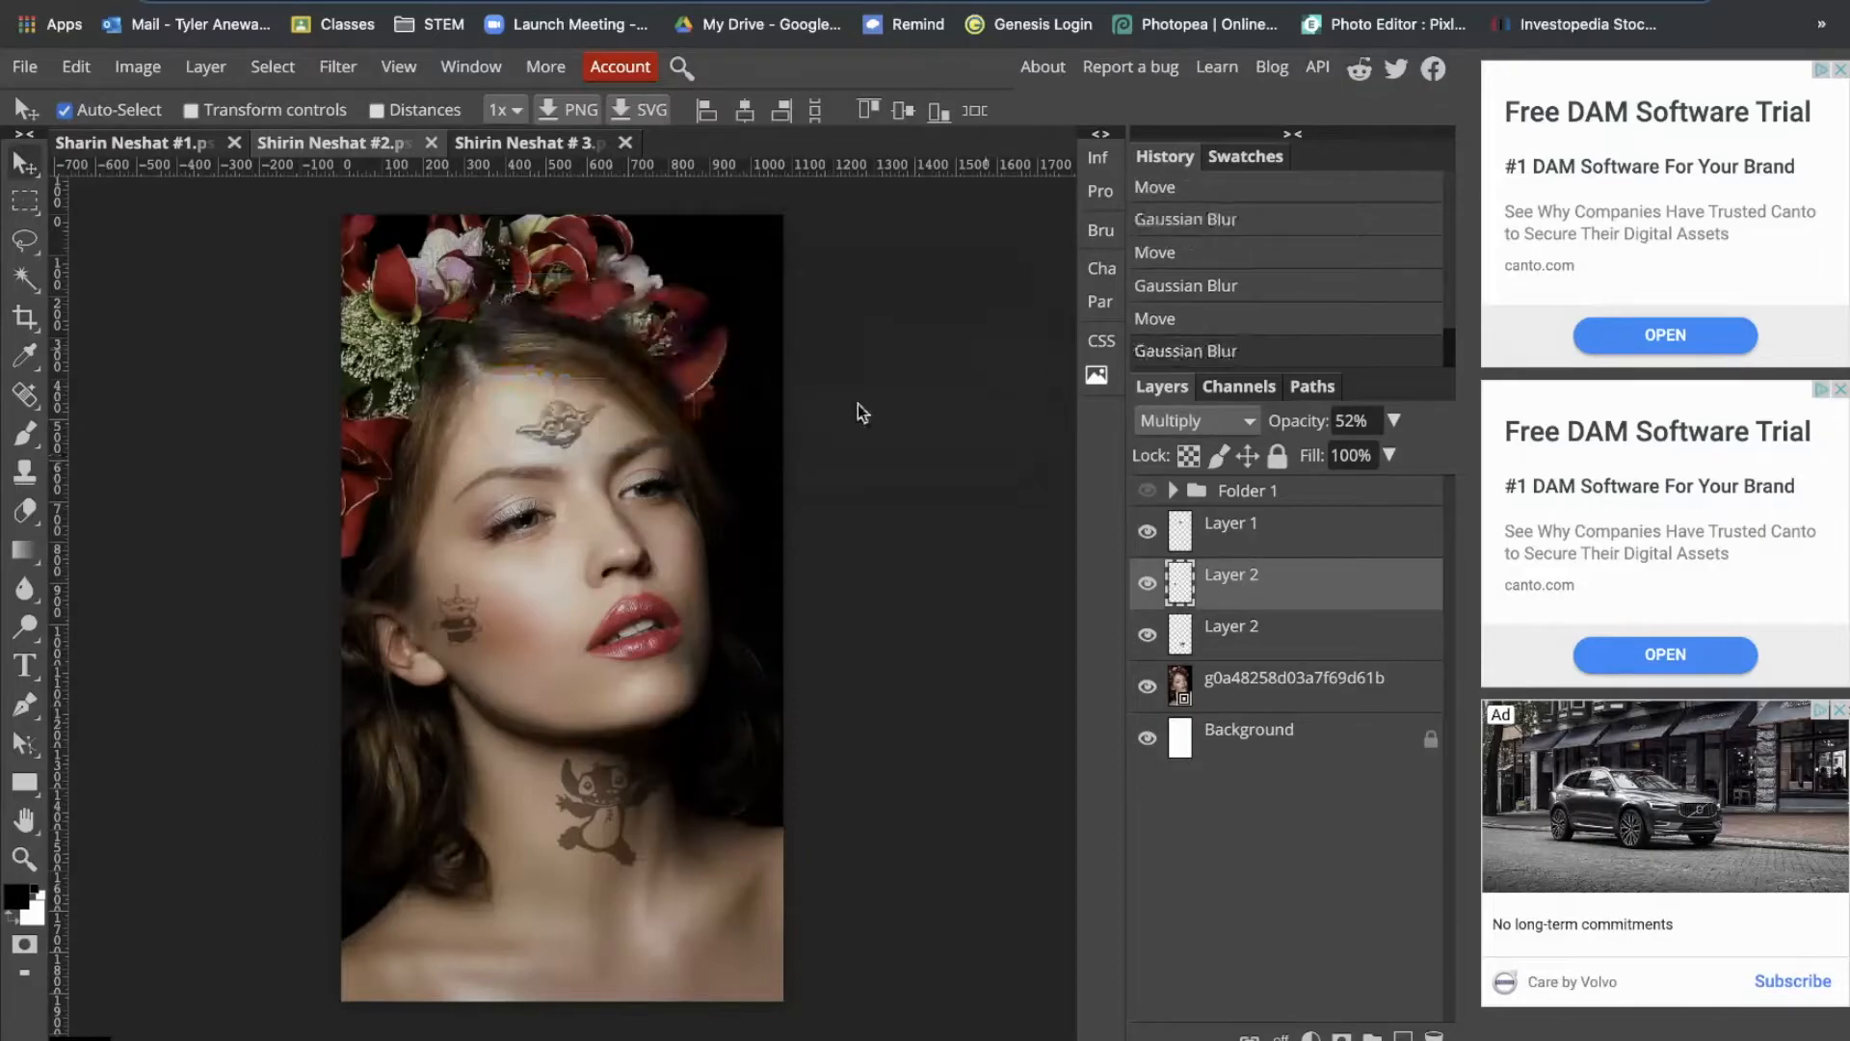
left_click_drag(461, 629, 461, 636)
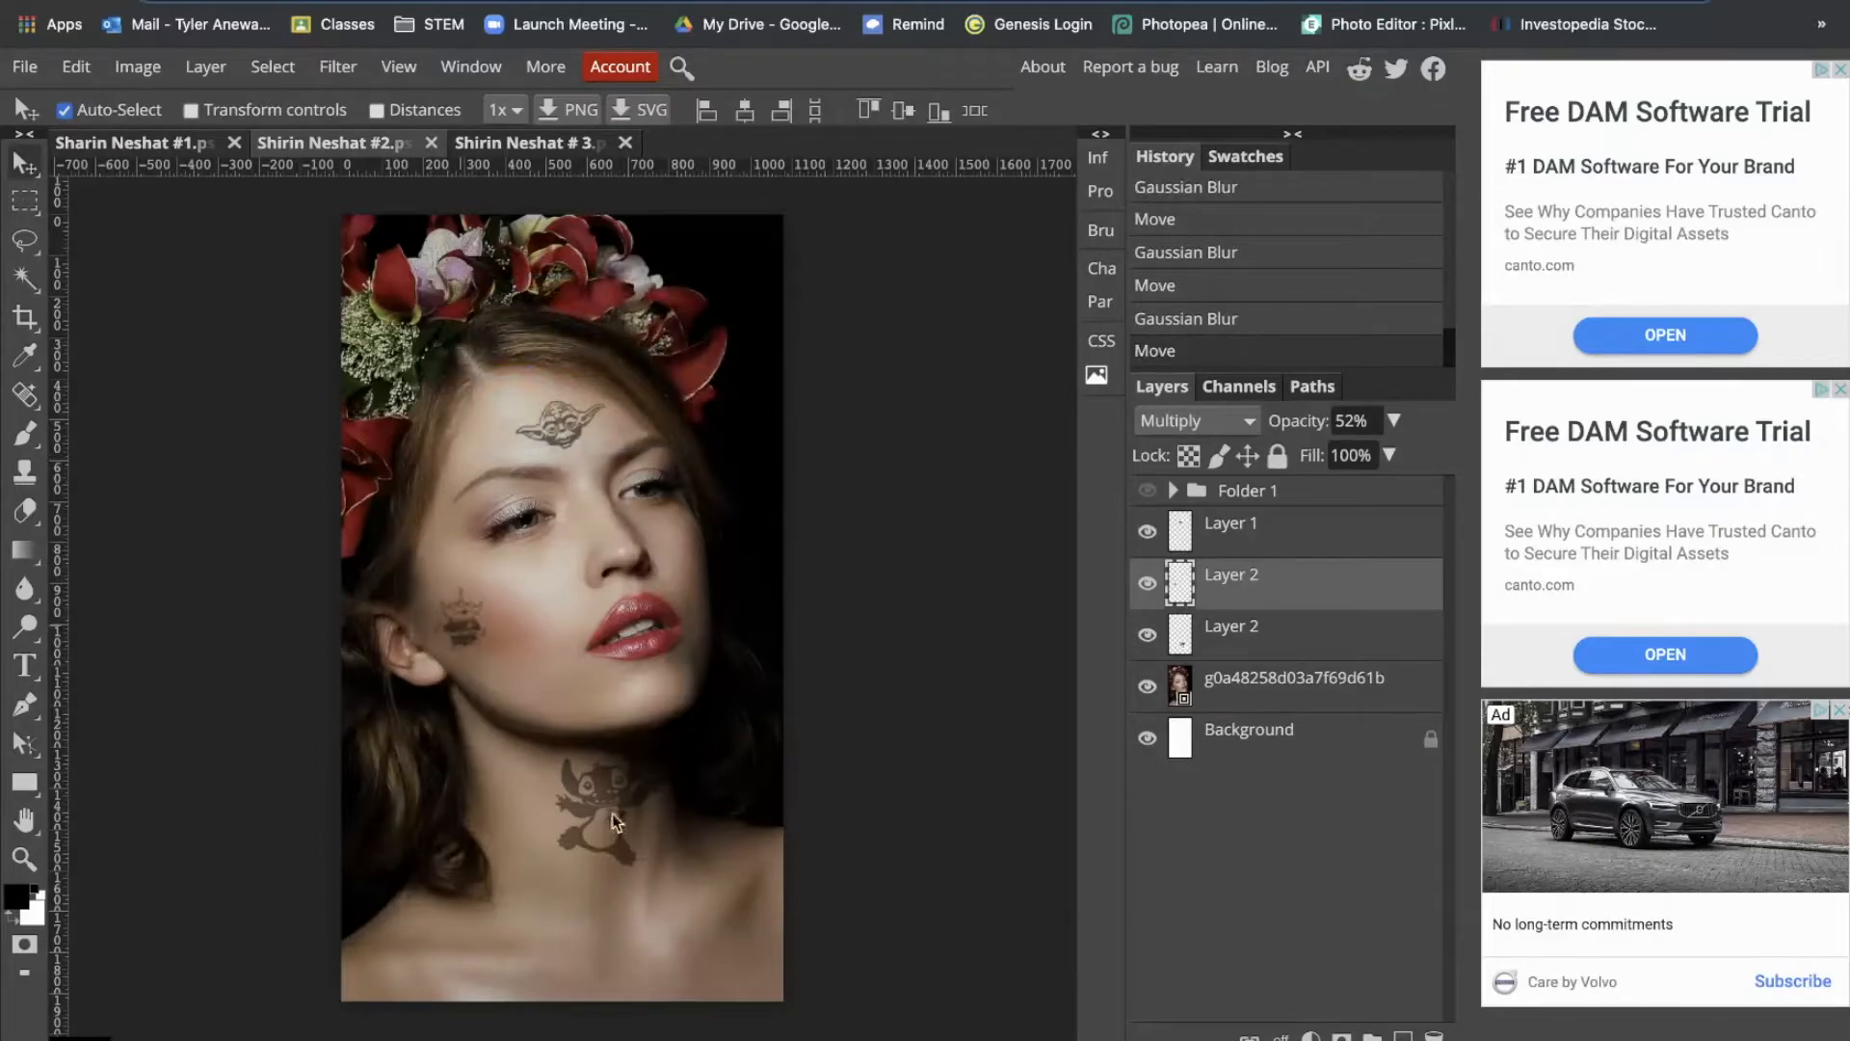
Step: Nudge the Stitch tattoo on the neck and soften it with a Gaussian Blur of about 1.3 px
left_click_drag(609, 817, 607, 813)
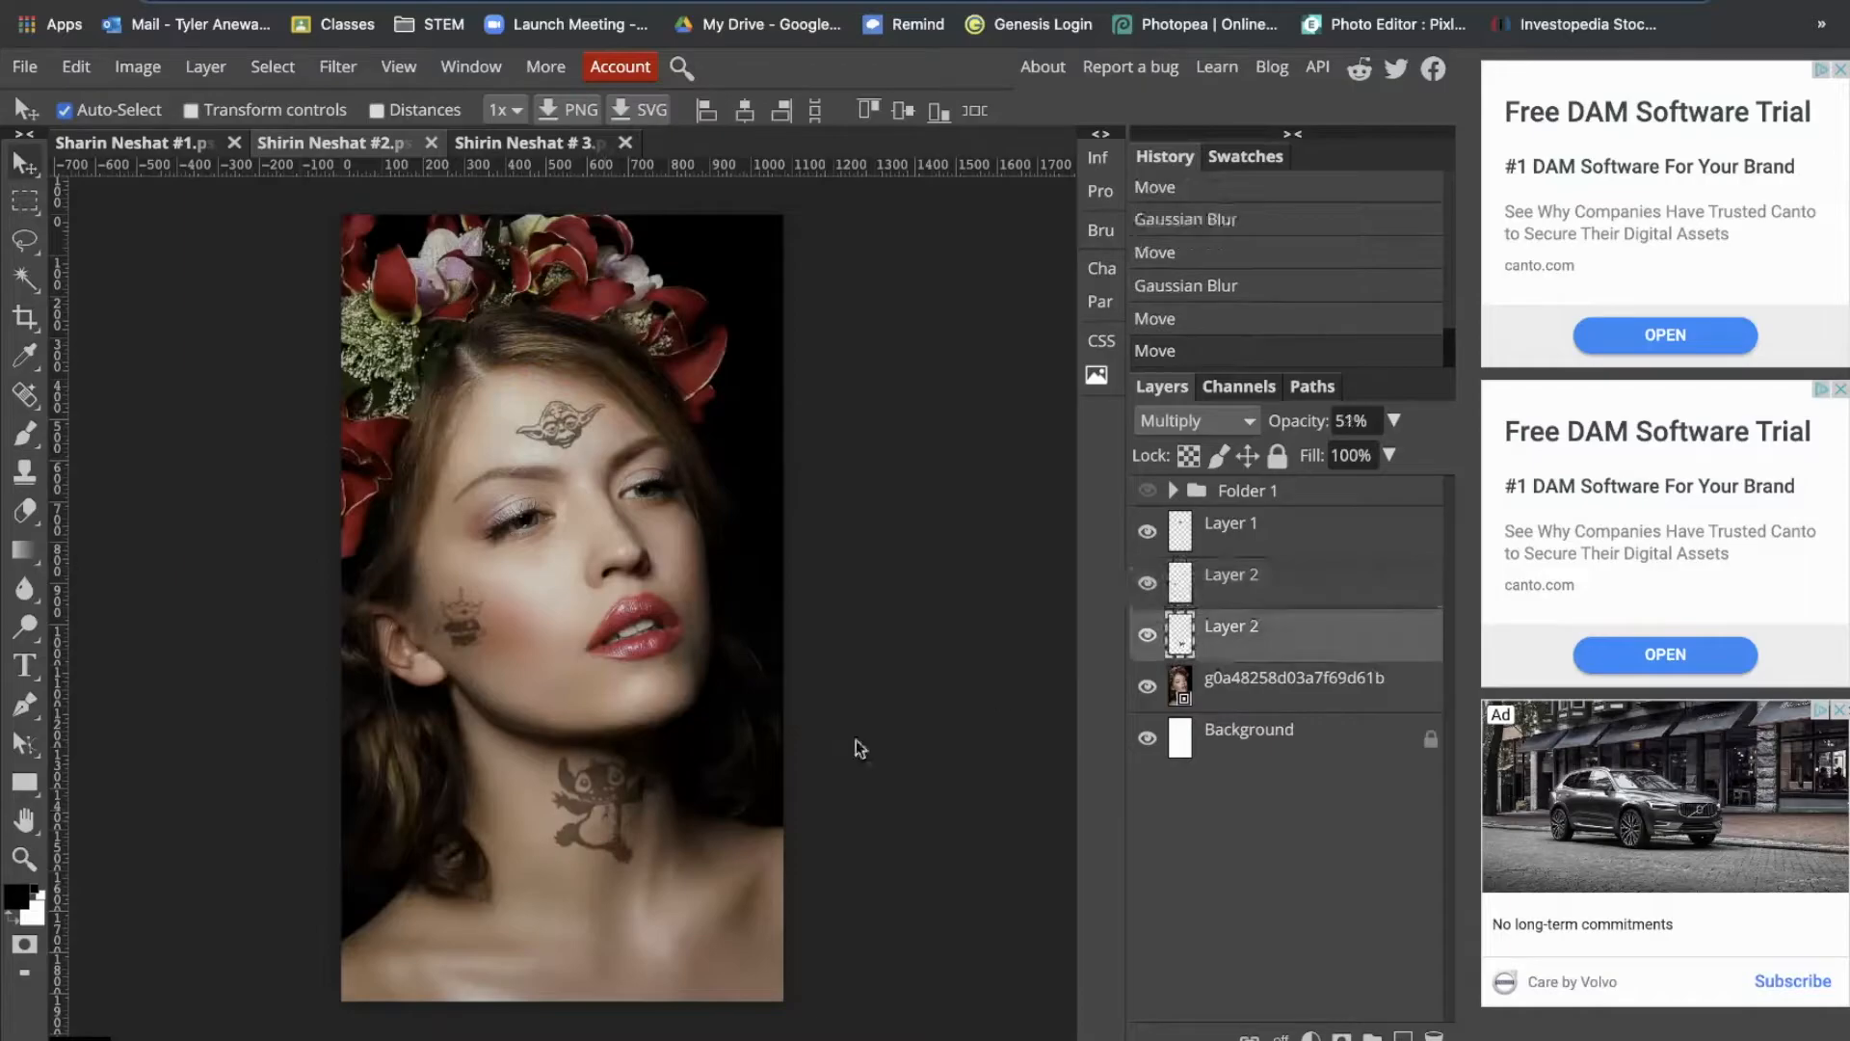
left_click(337, 66)
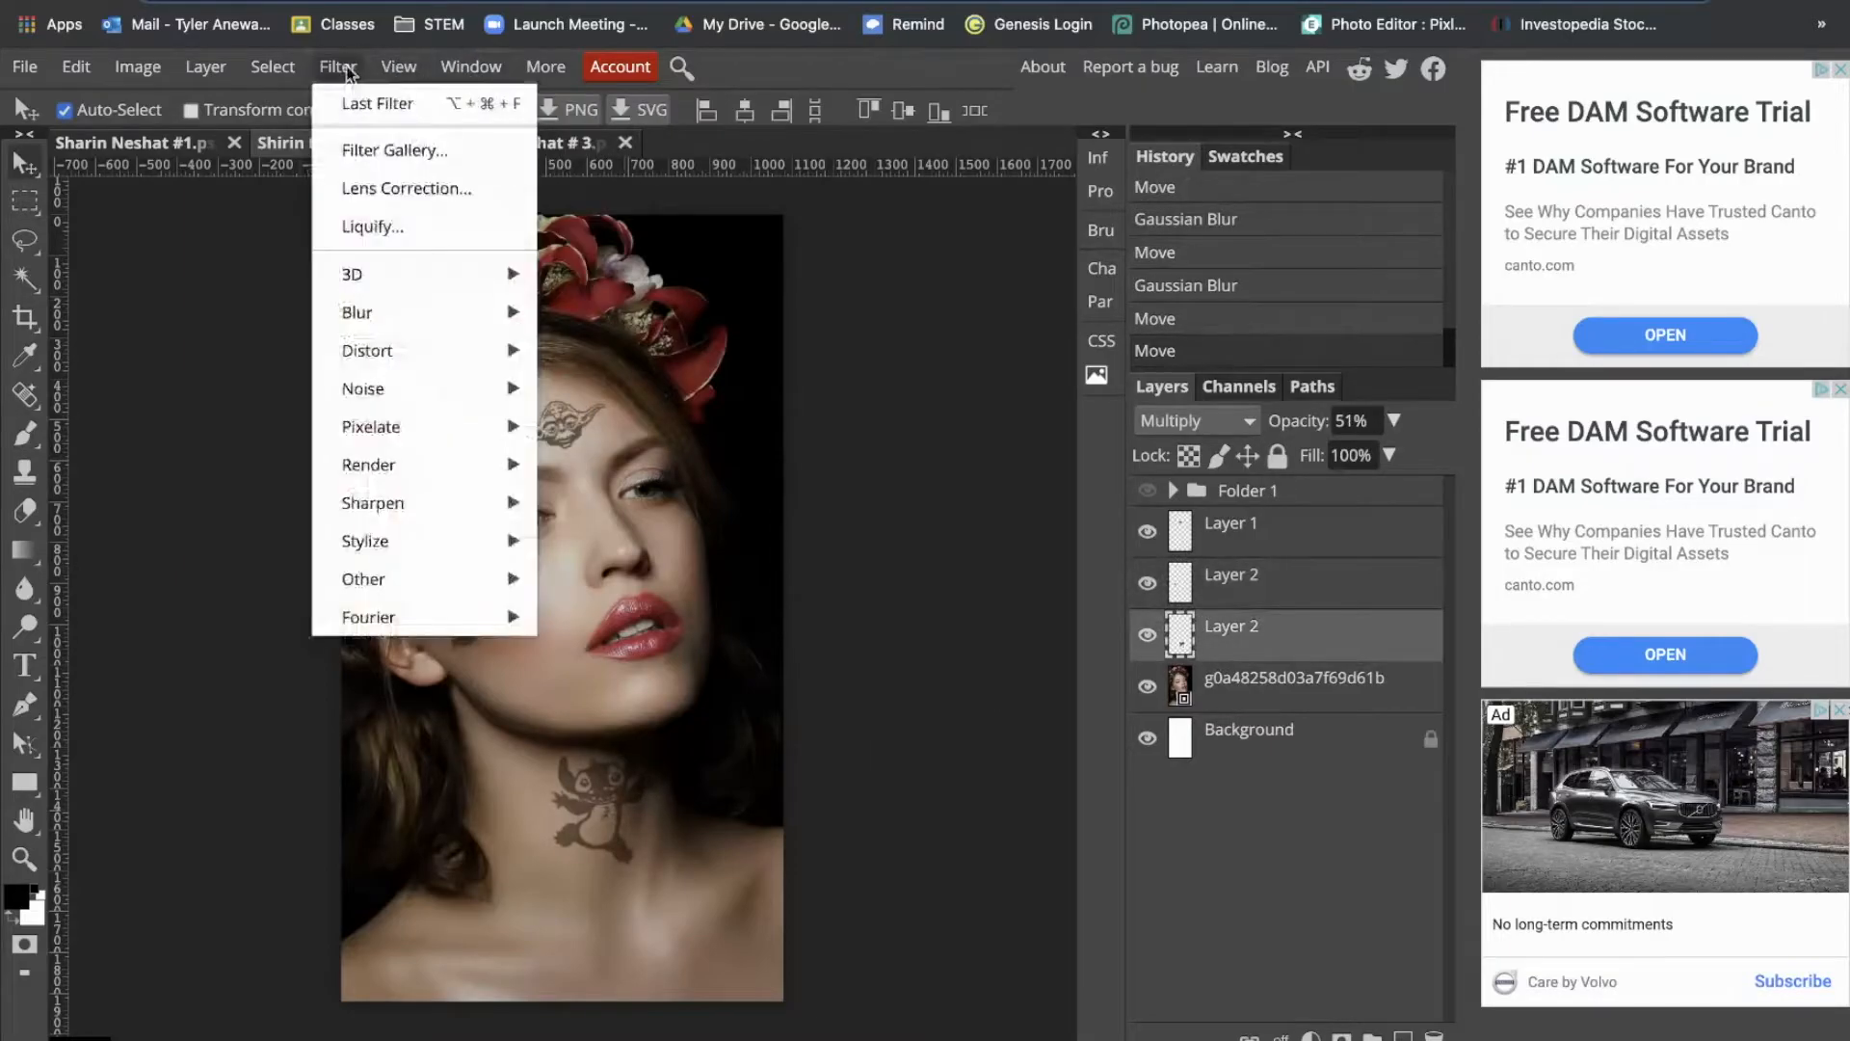
mouse_move(425, 314)
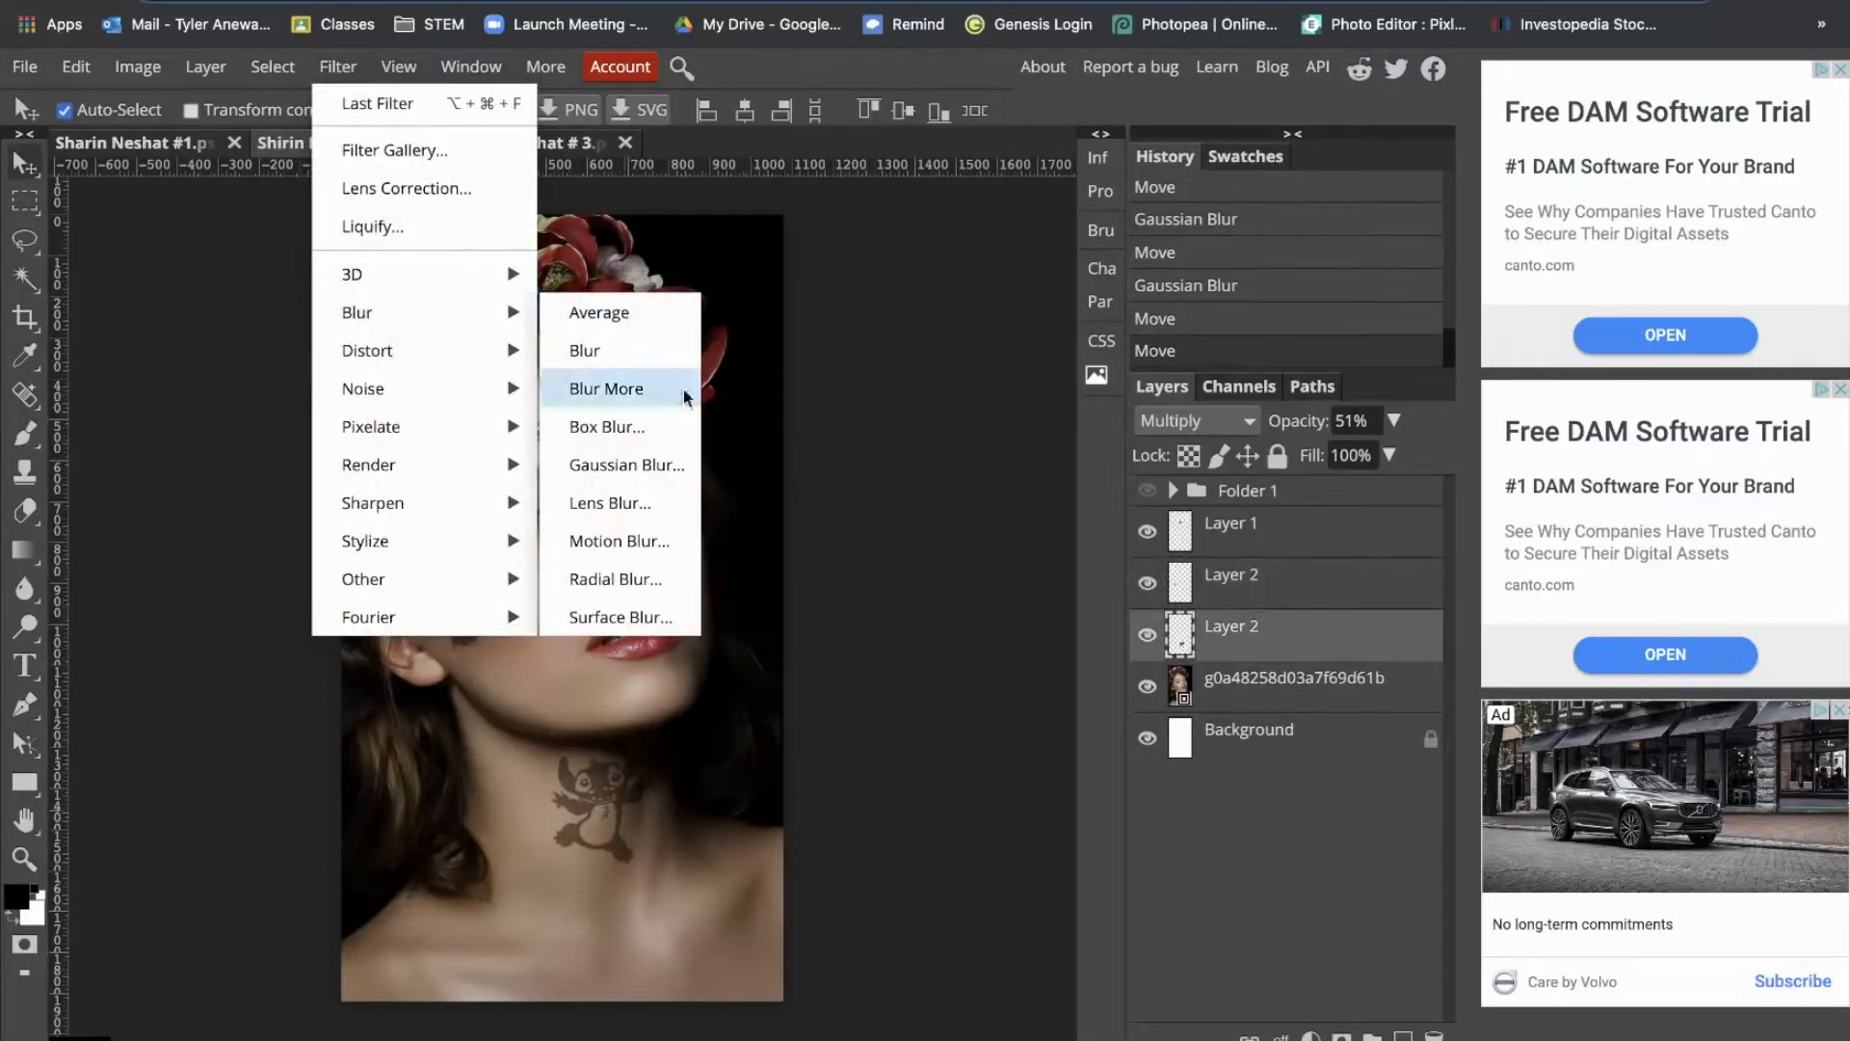
left_click(663, 466)
mouse_move(574, 377)
left_mouse_down()
mouse_move(516, 379)
mouse_move(548, 382)
left_mouse_up()
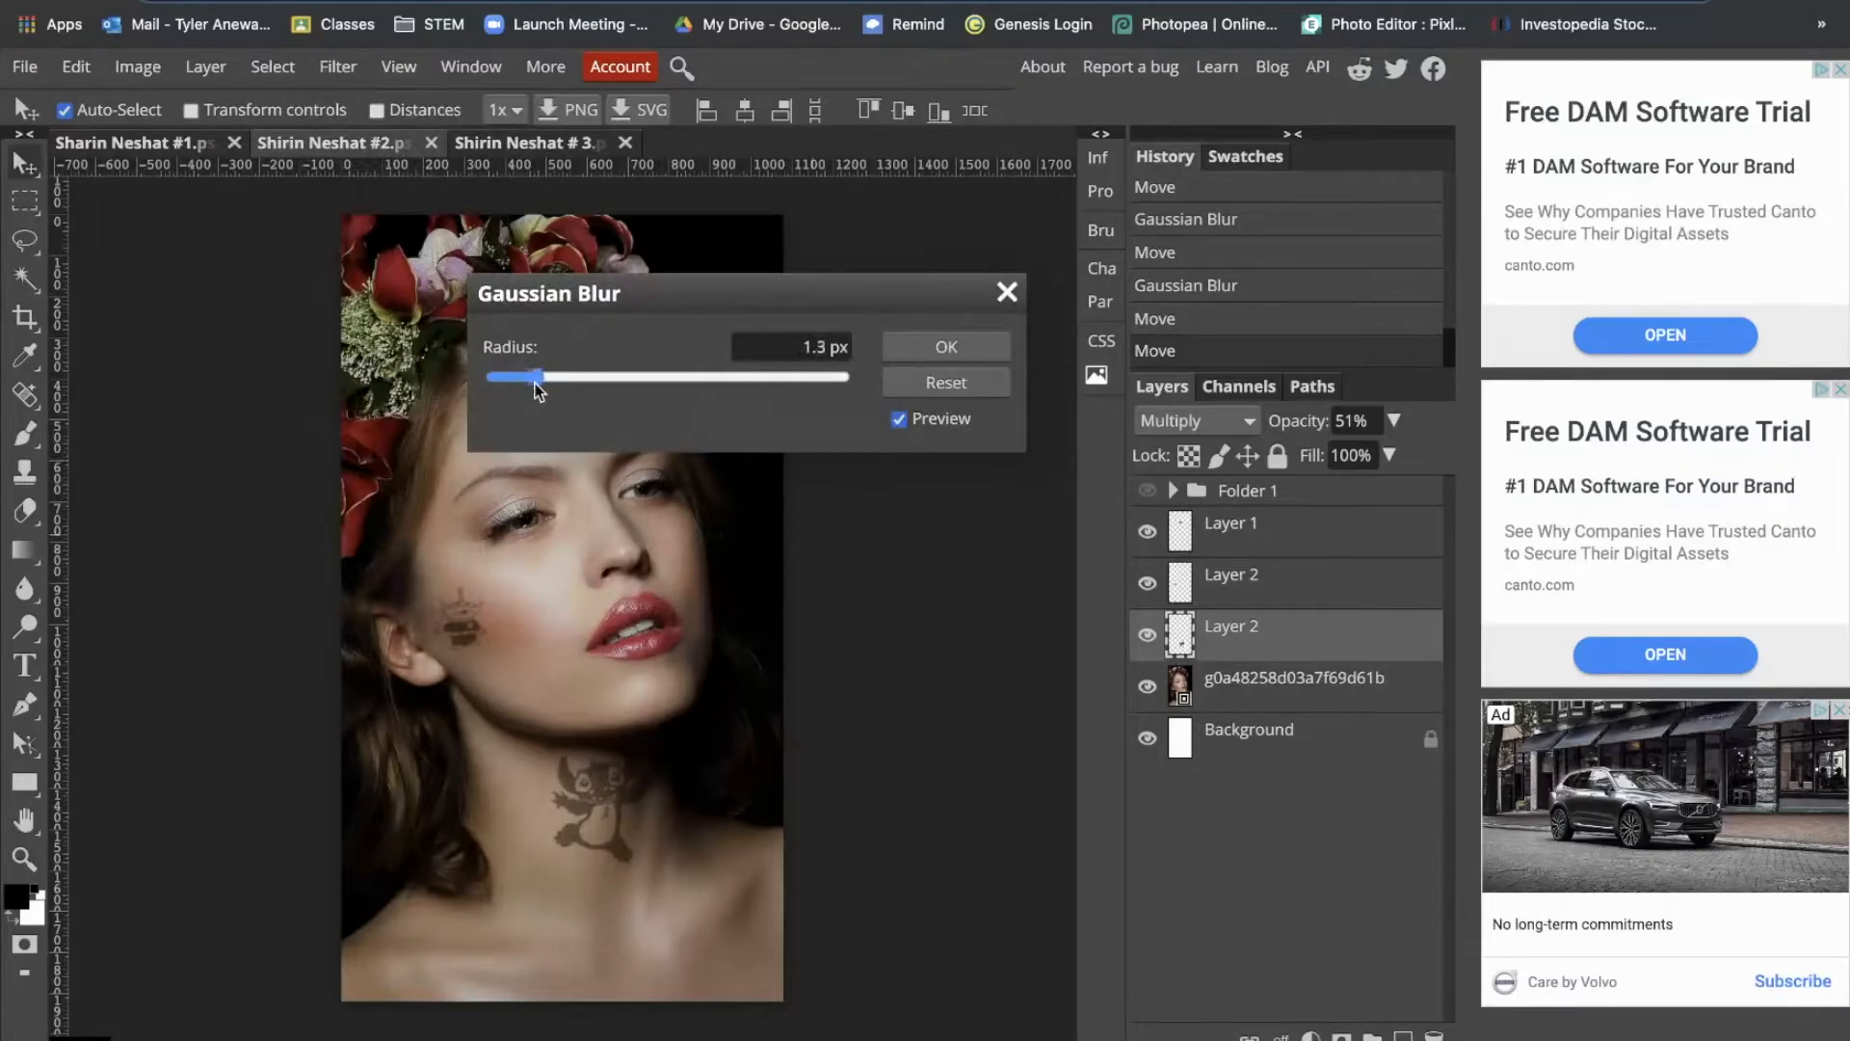
left_click(540, 383)
left_click(944, 347)
Step: Reposition the blurred Stitch tattoo on the neck, checking its placement up close and in the full portrait
scroll(614, 829, "up", 5)
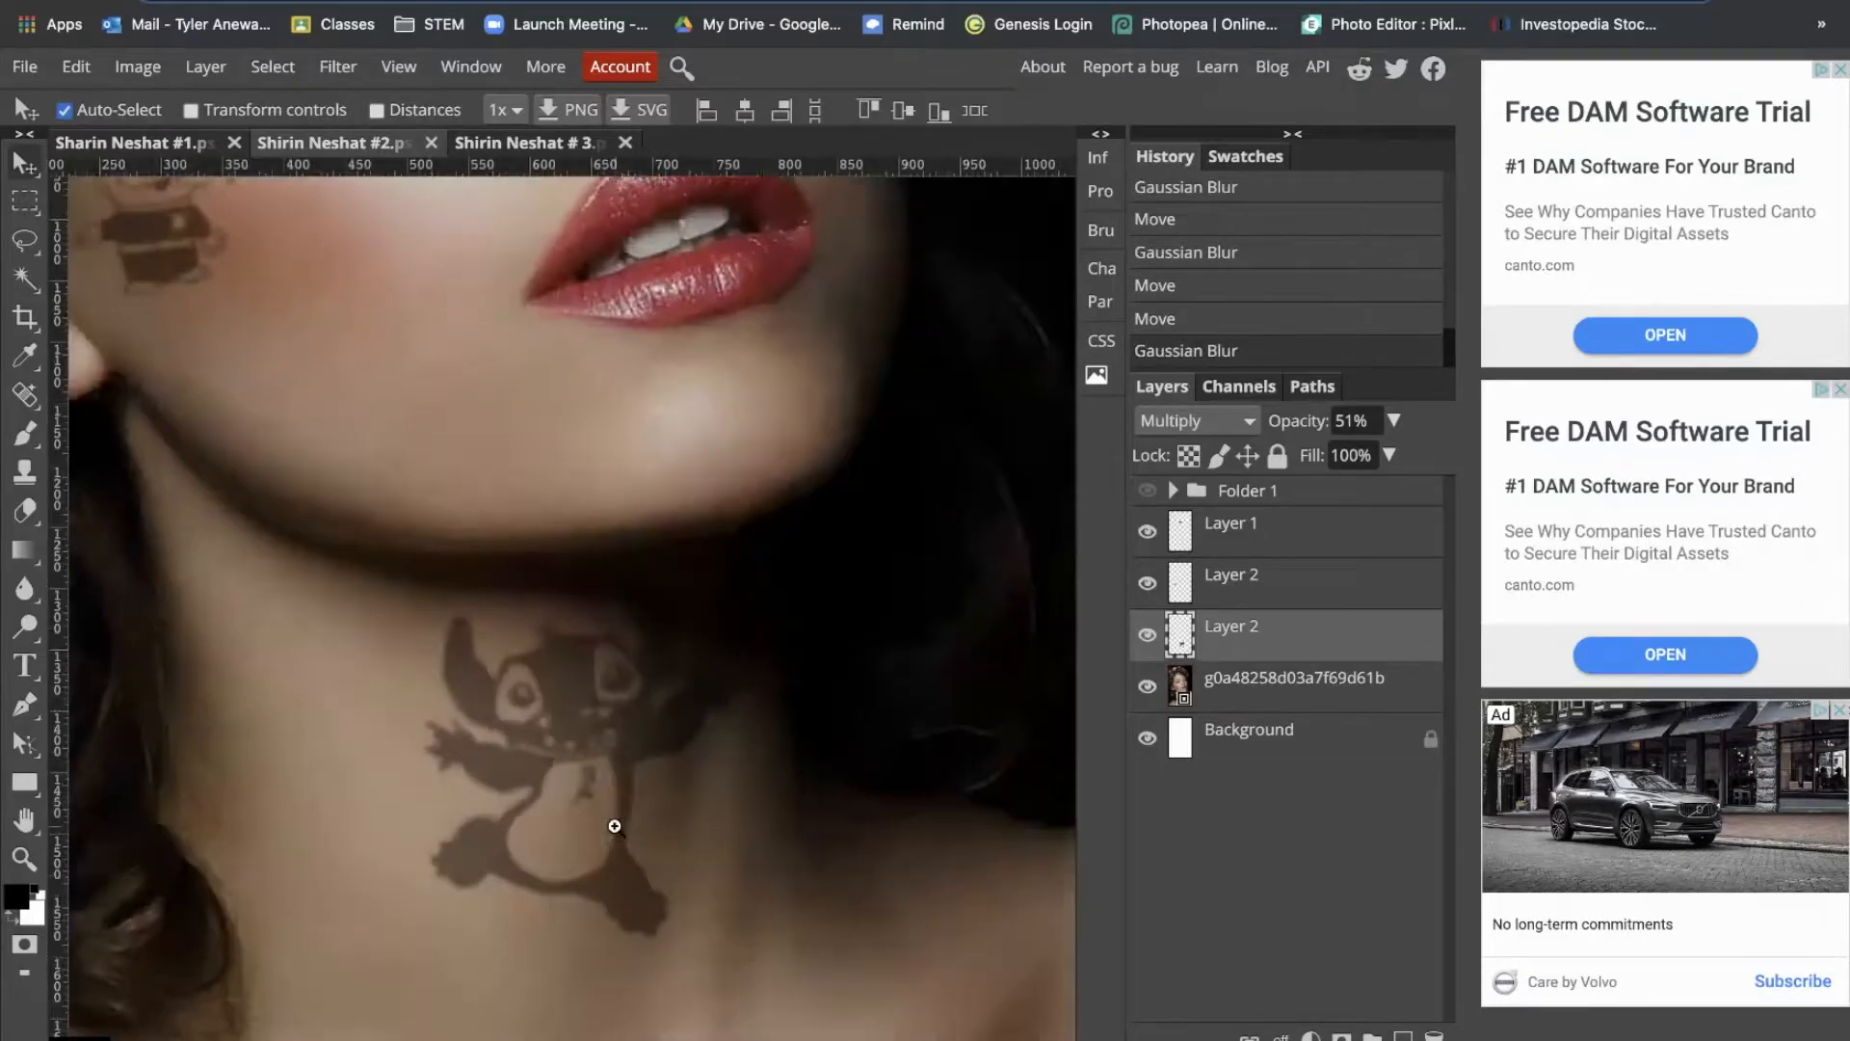
left_click_drag(578, 723, 539, 725)
scroll(541, 731, "down", 5)
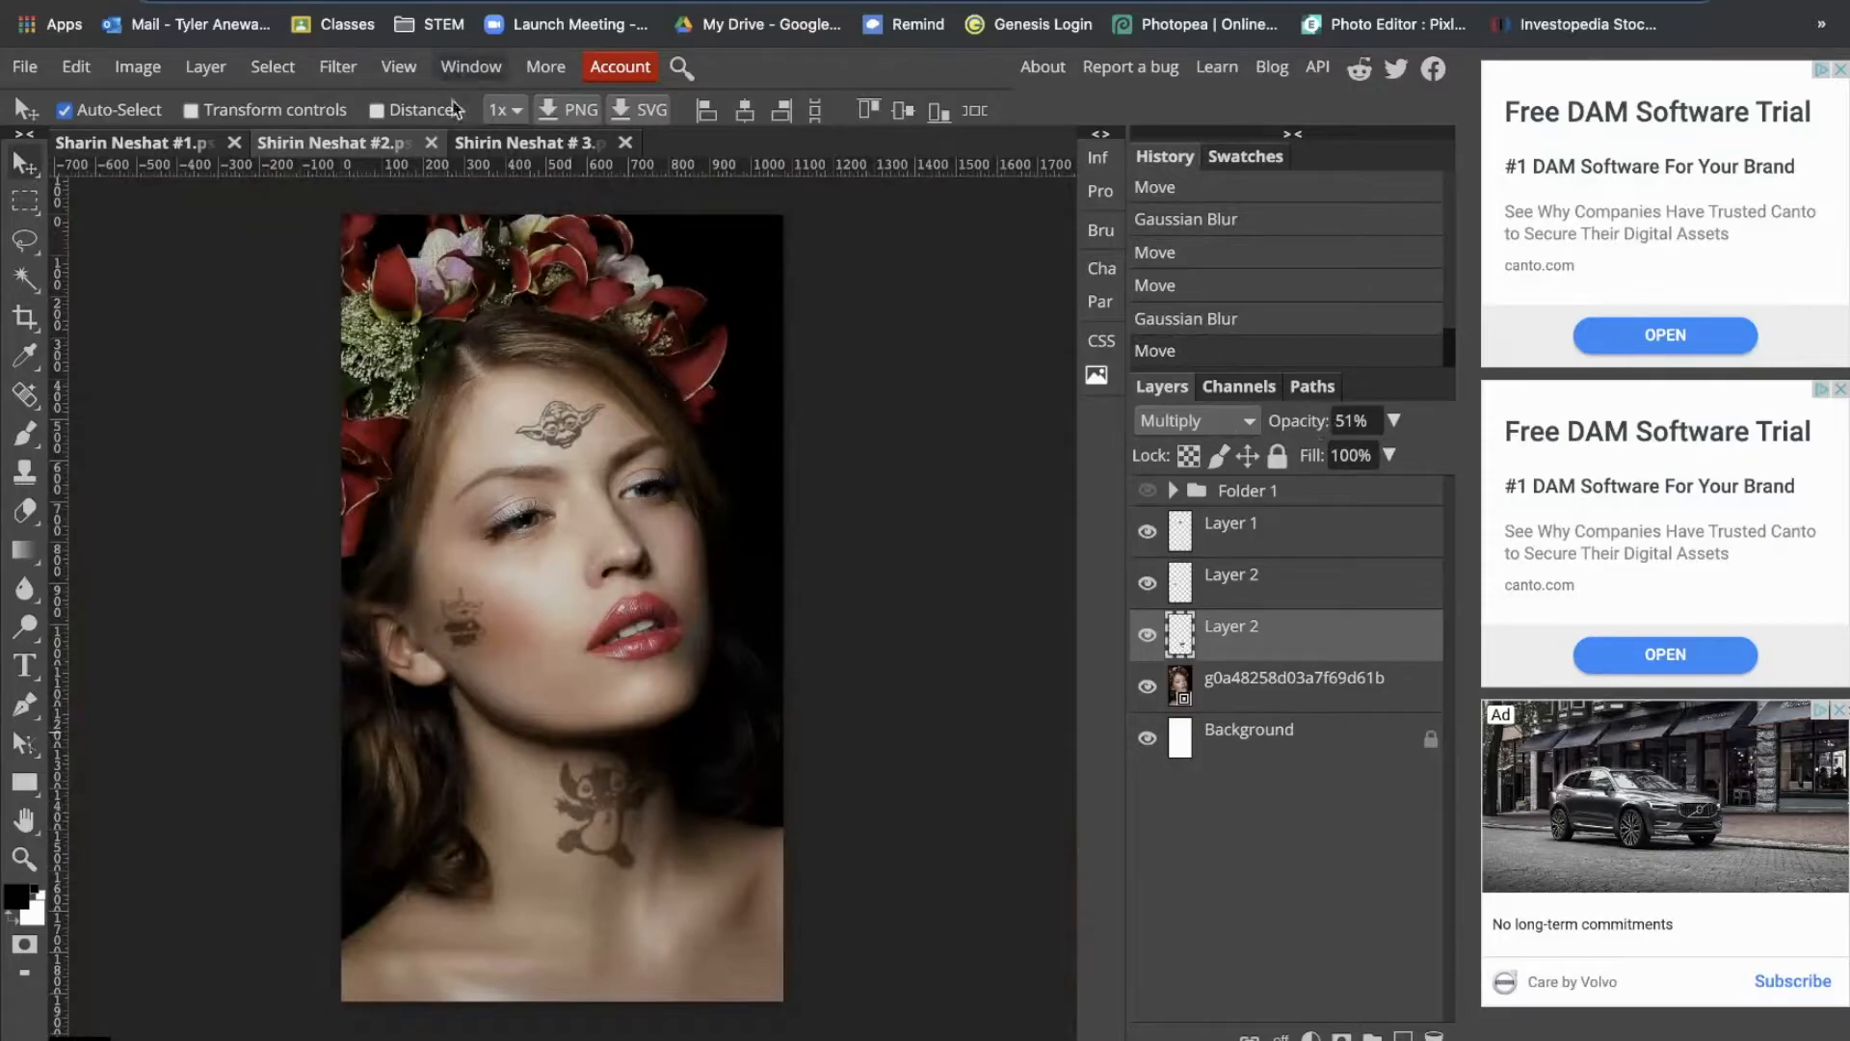
left_click_drag(607, 797, 603, 806)
Step: Select the Yoda tattoo's layer and shift the tattoo slightly on the forehead
scroll(605, 827, "up", 5)
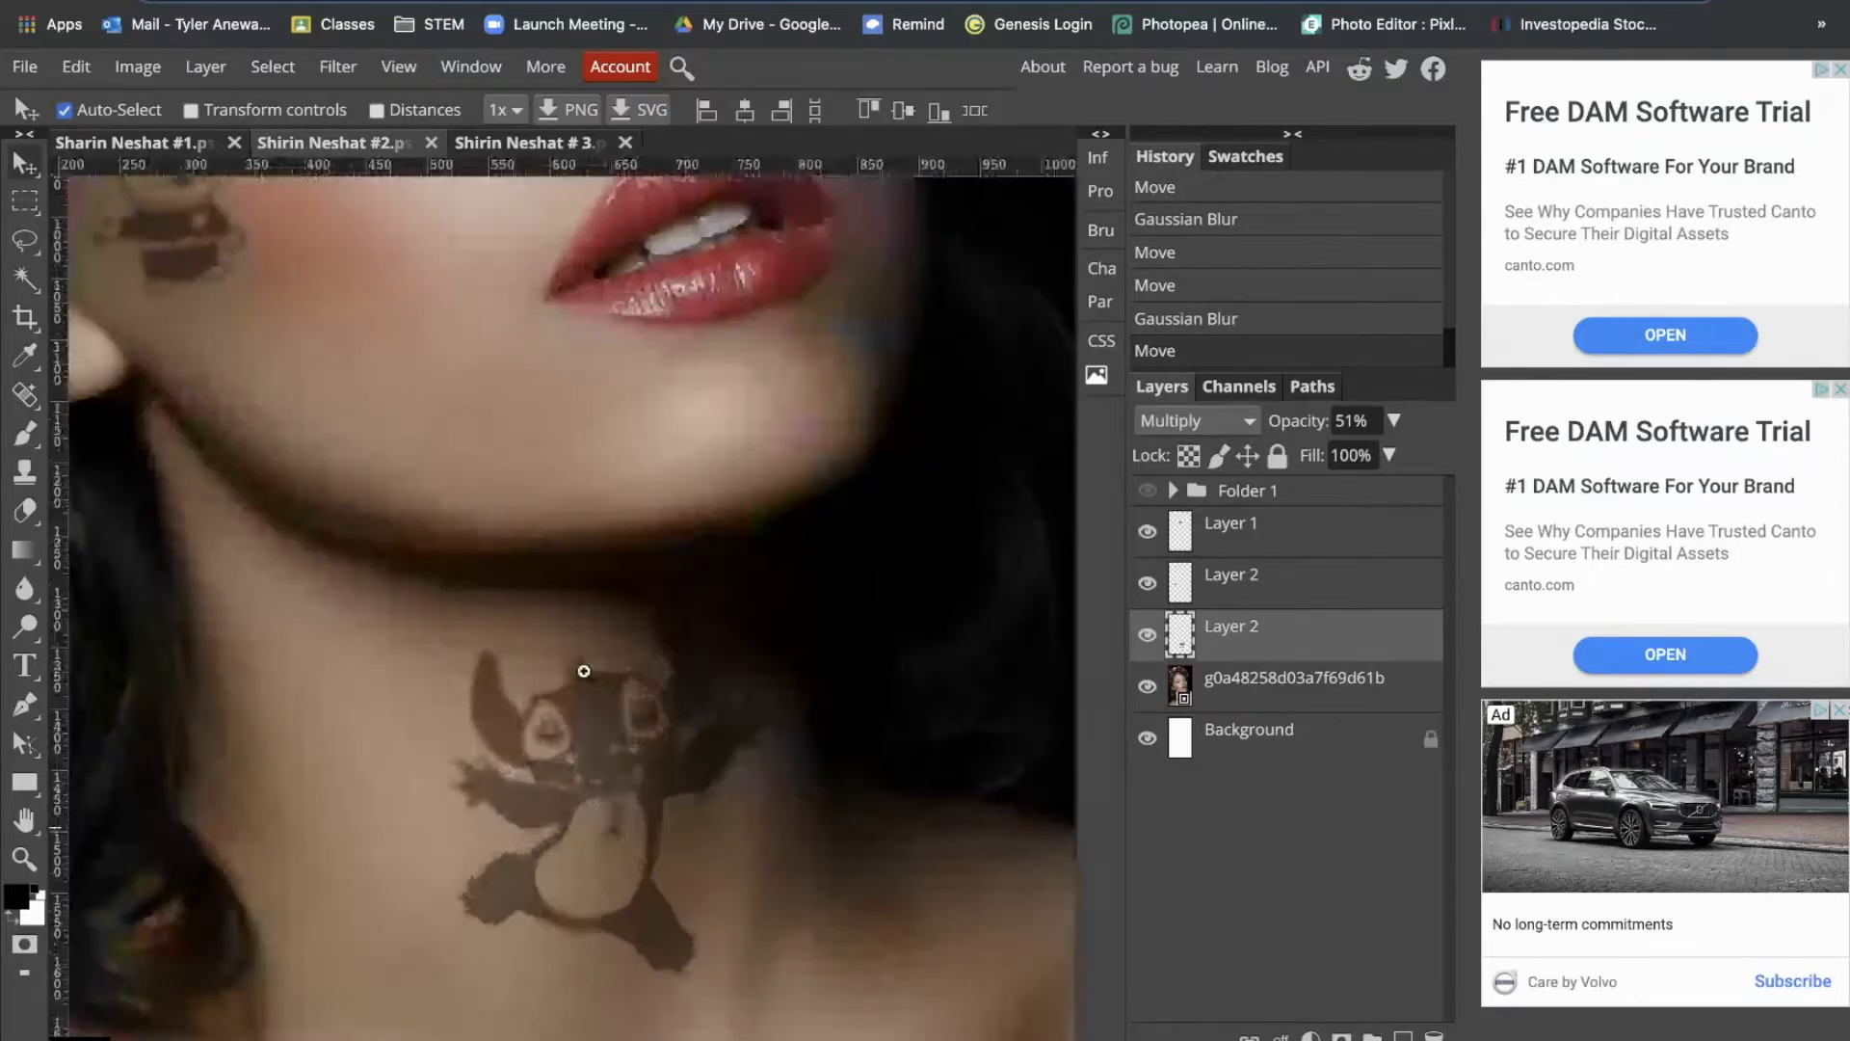
left_click_drag(504, 368, 545, 875)
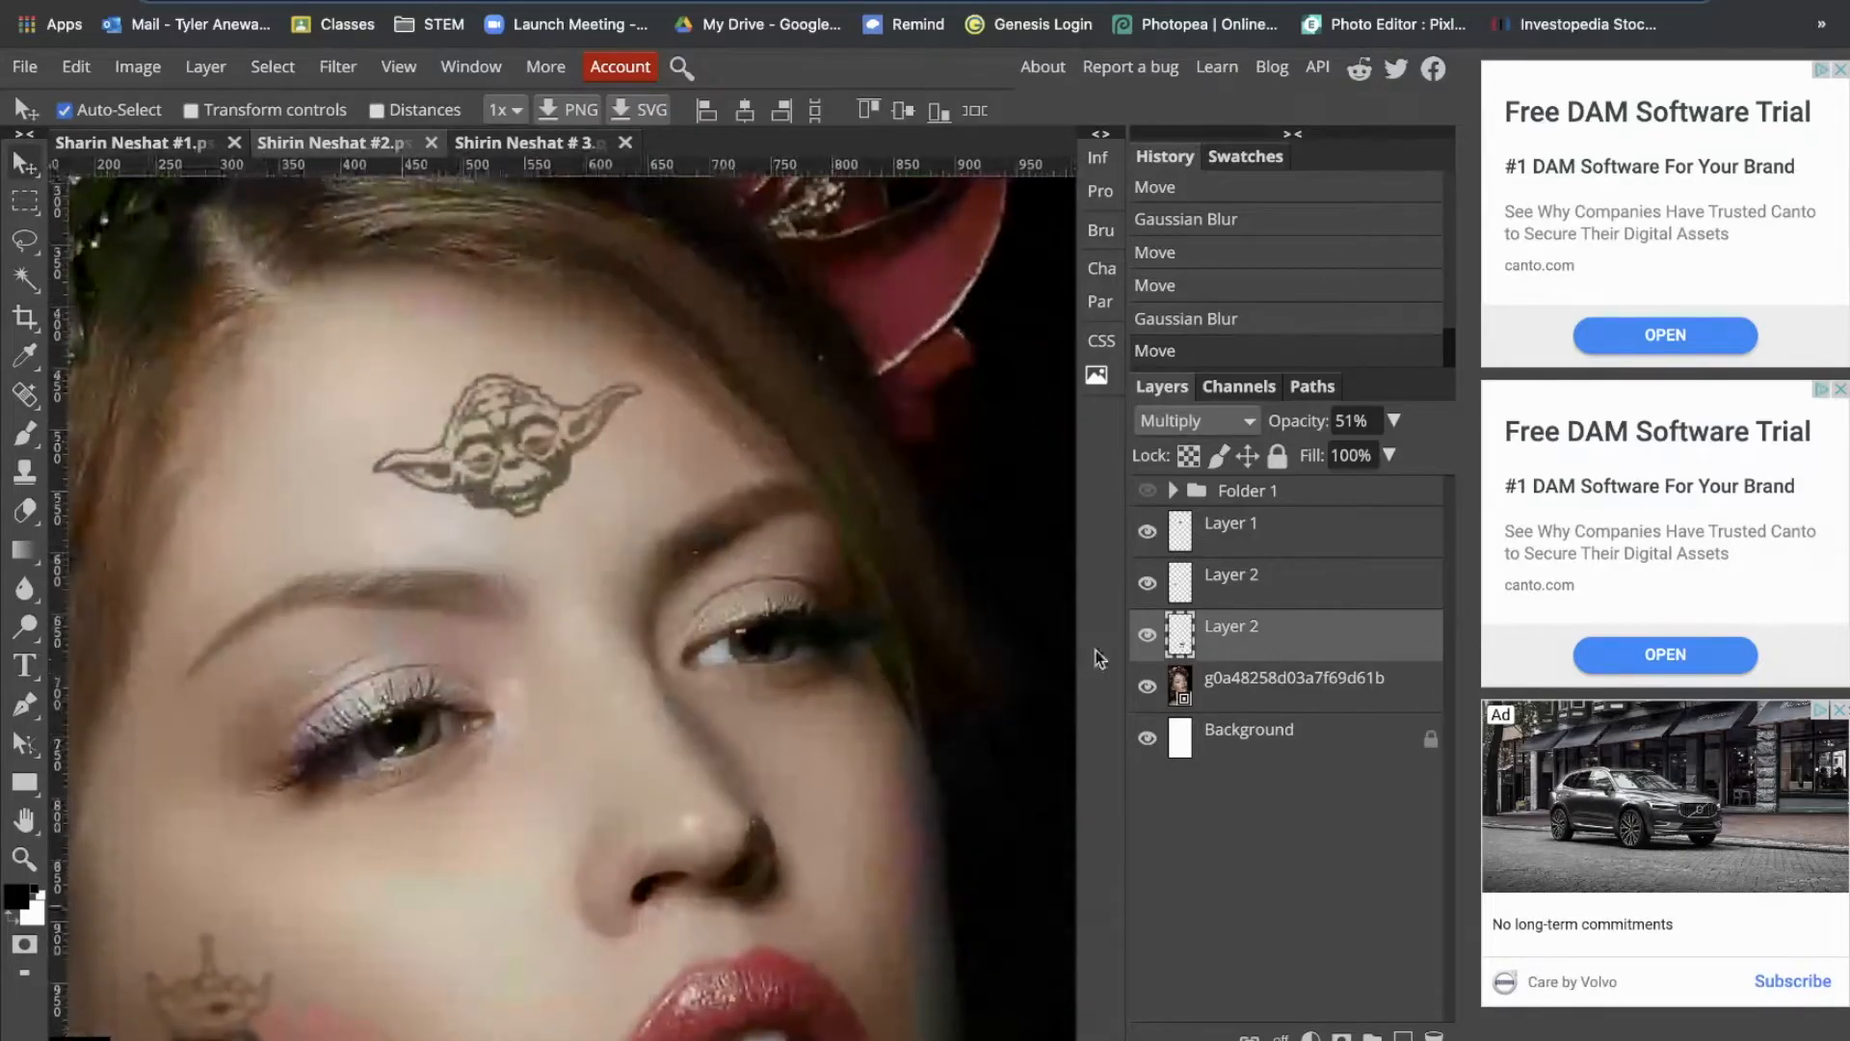
left_click(1252, 532)
left_click_drag(509, 439, 521, 480)
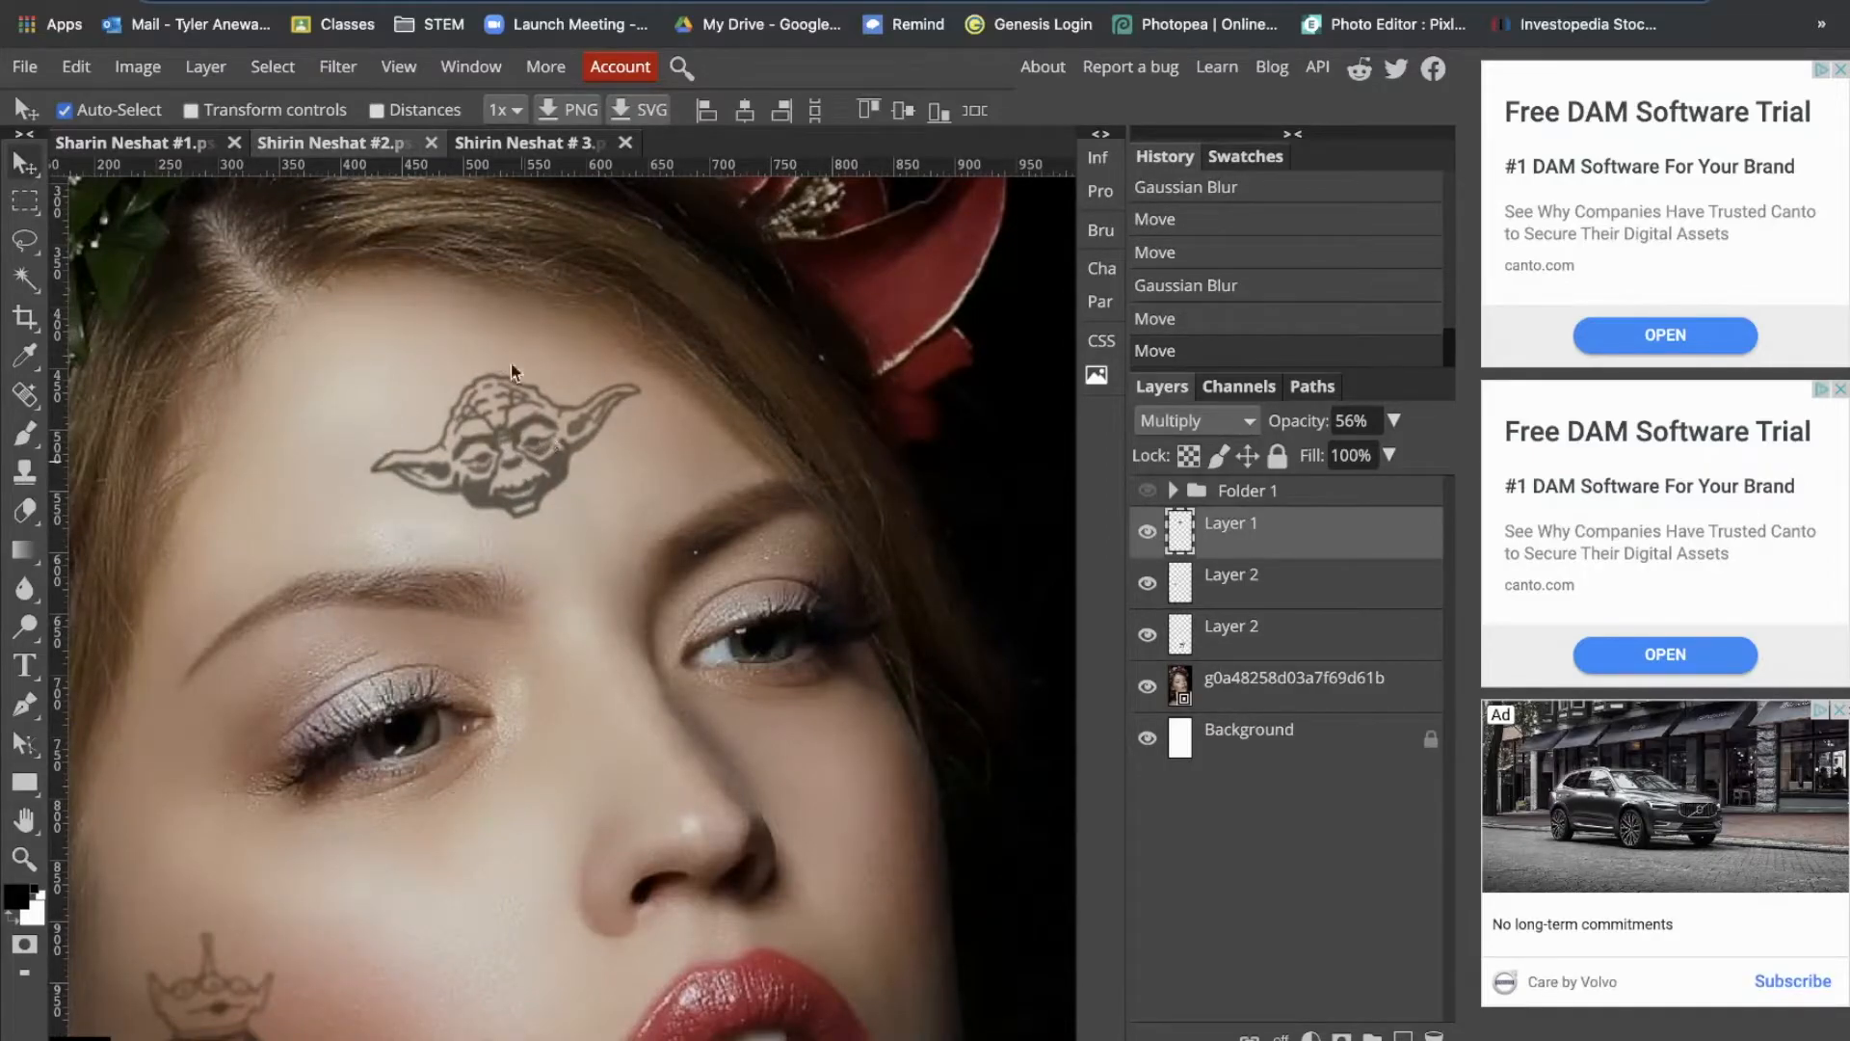
left_click_drag(481, 496, 533, 478)
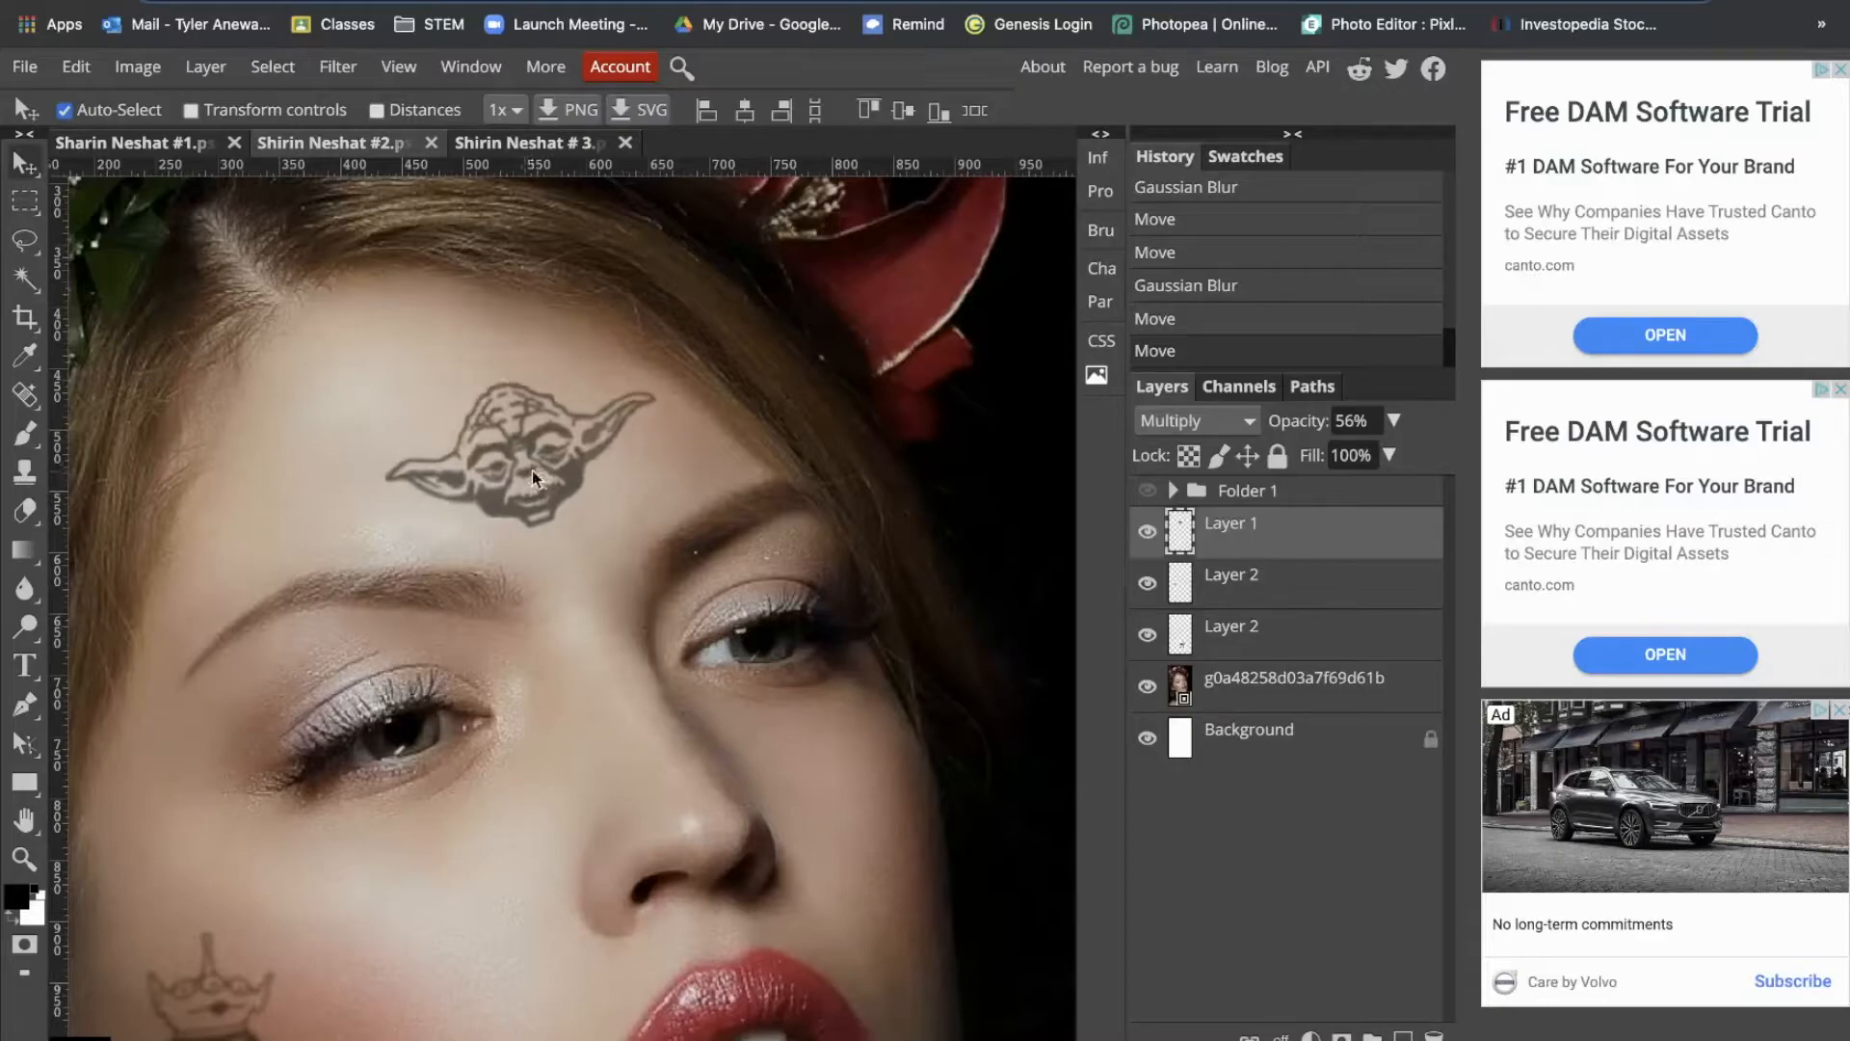
Step: Warp the Yoda tattoo, pulling its right-hand edge and corners inward to follow the forehead's curve
left_click(79, 70)
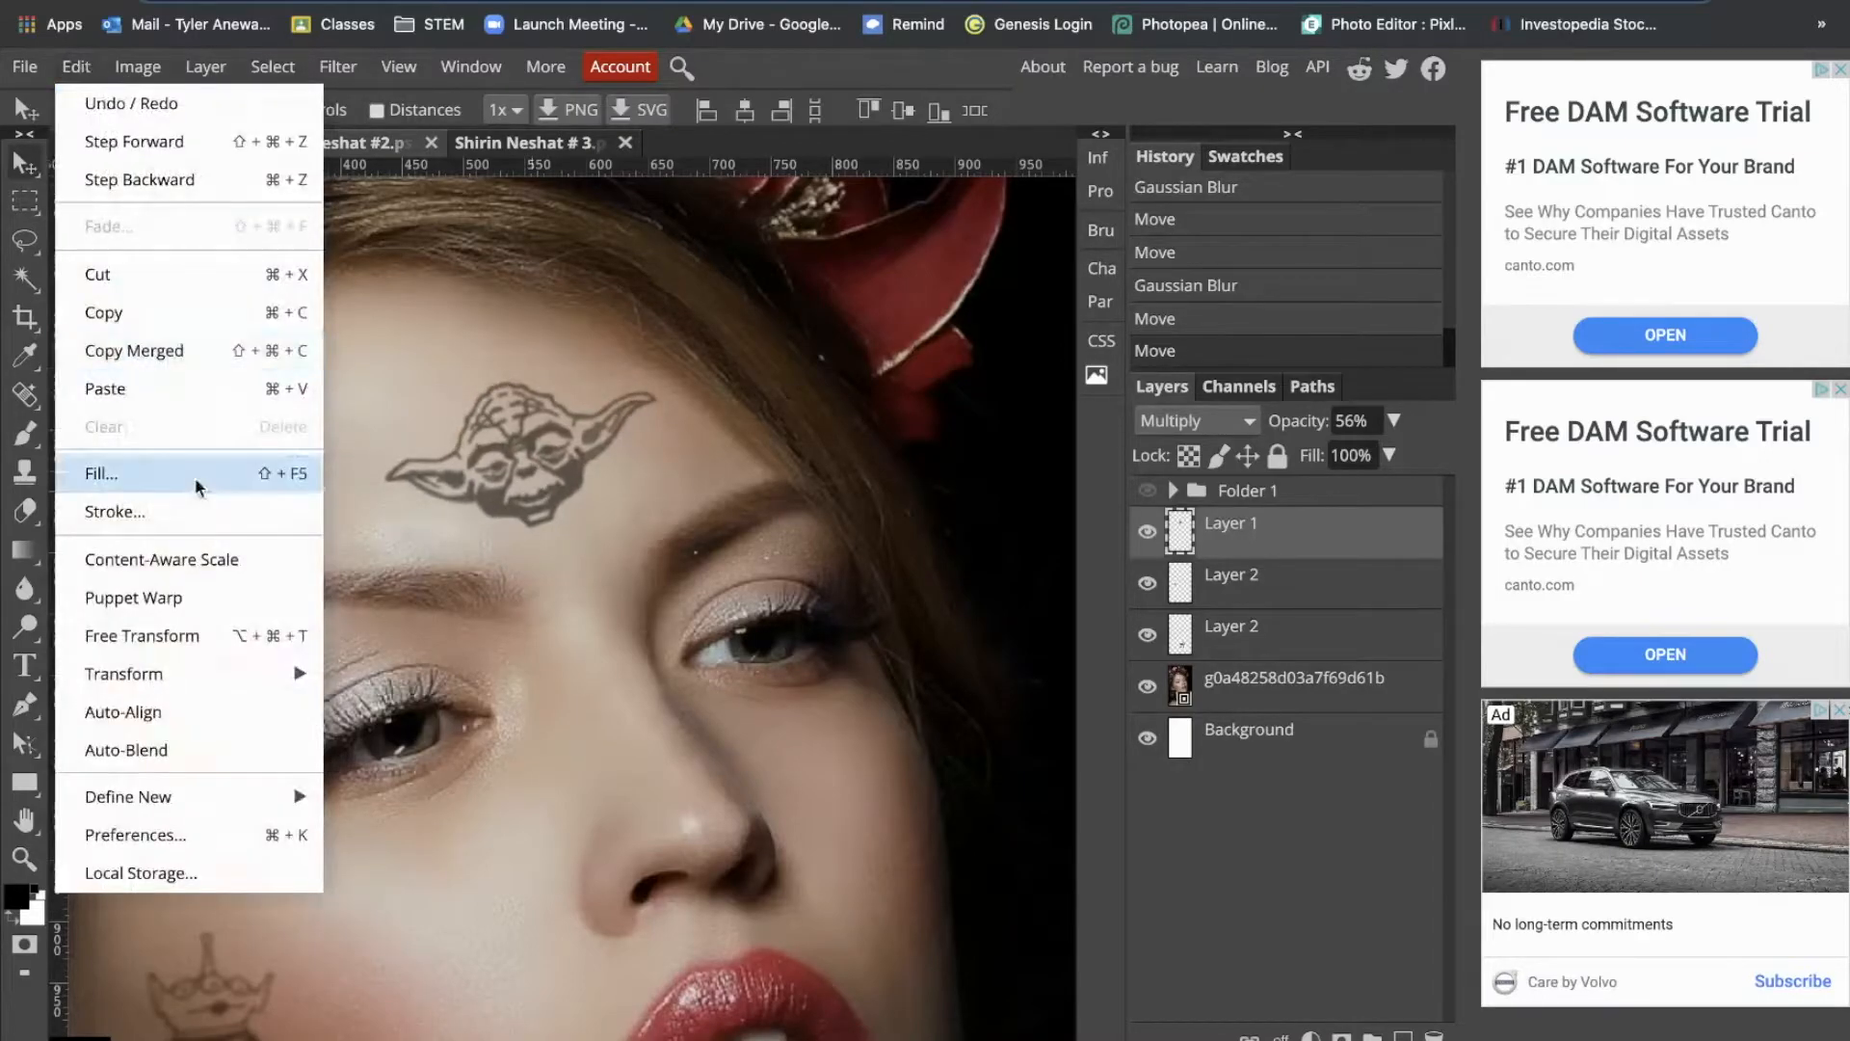
mouse_move(181, 672)
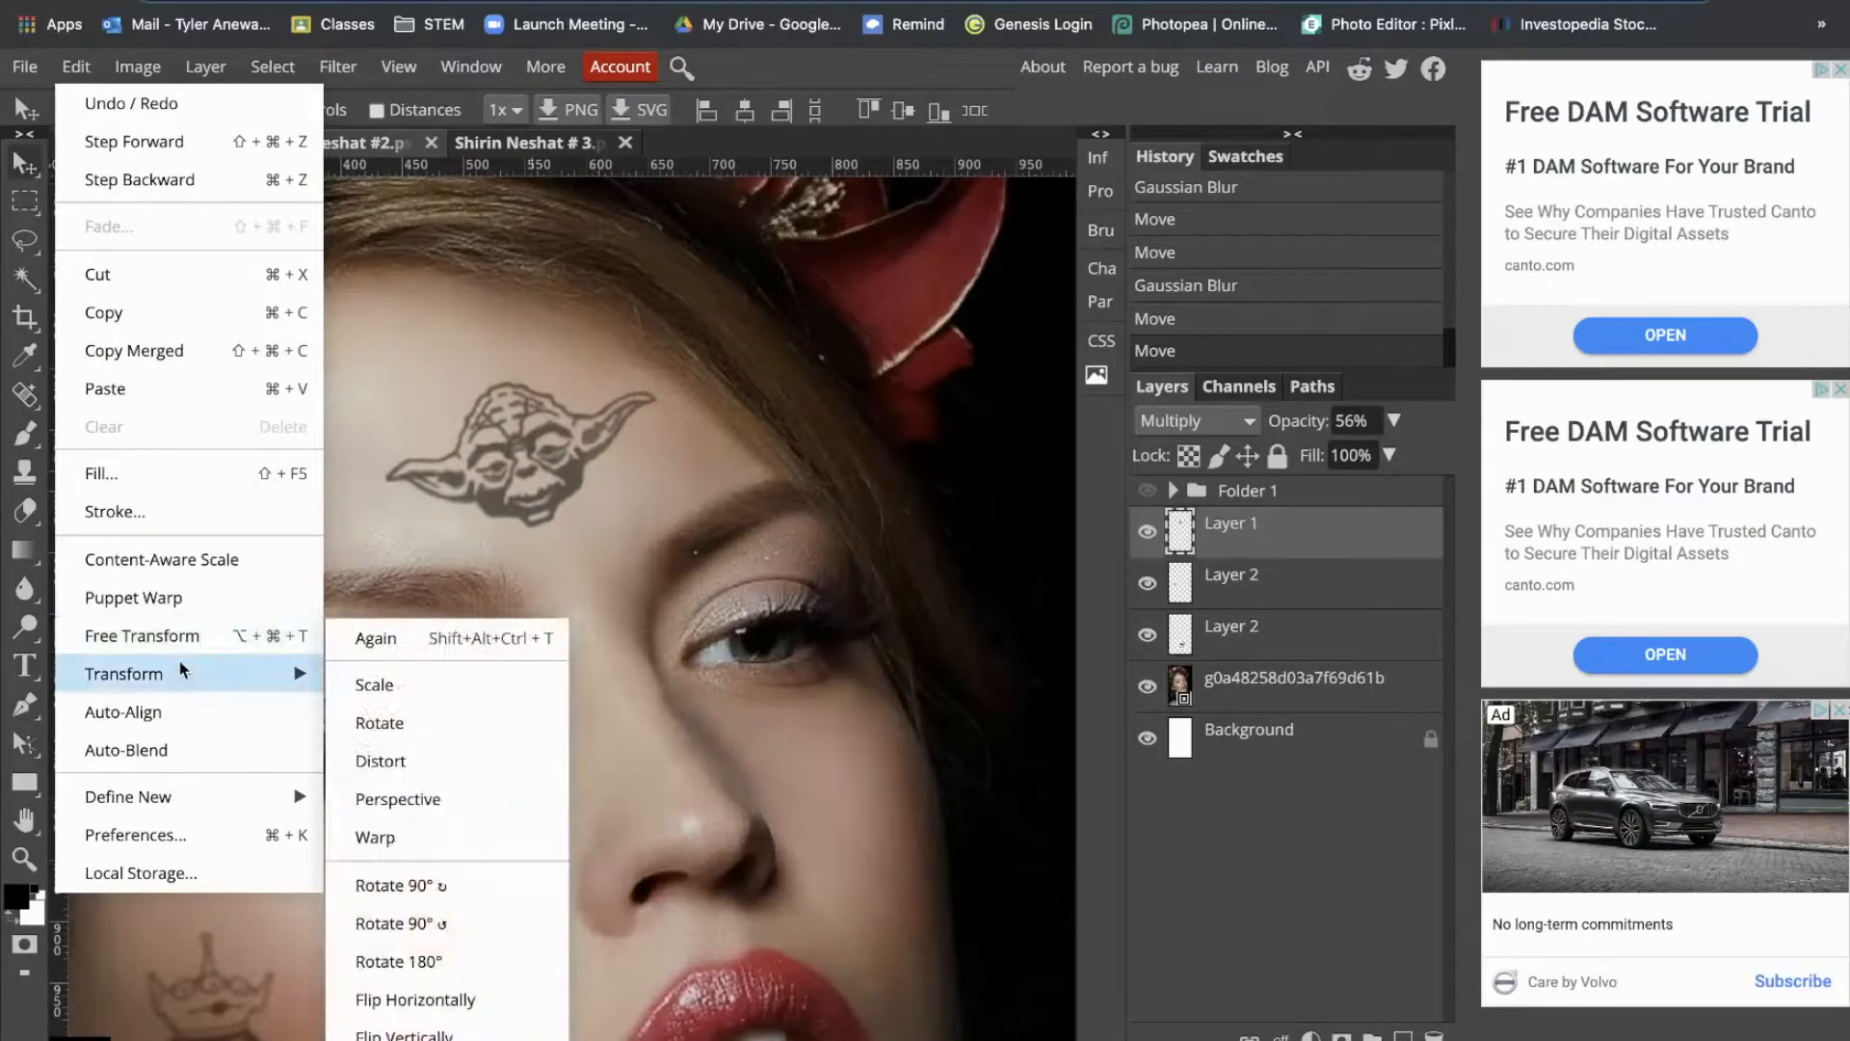
left_click(397, 836)
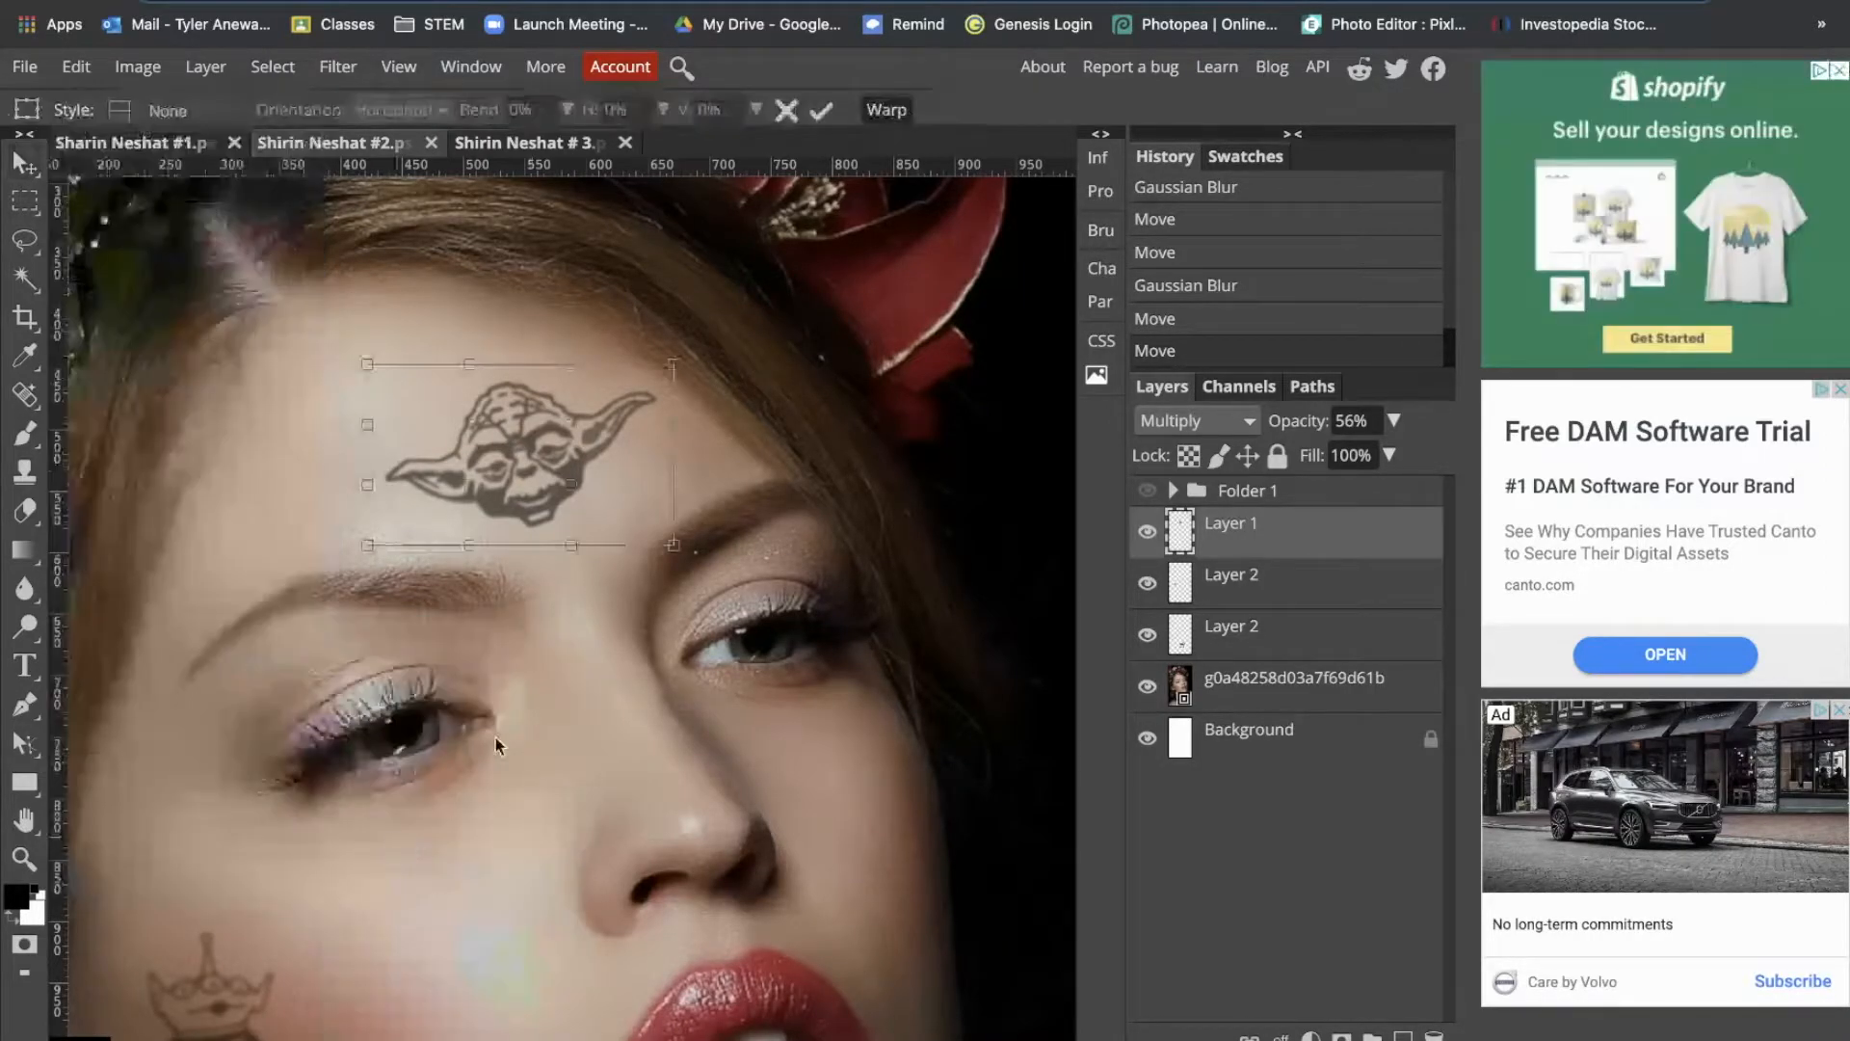
left_click_drag(674, 376, 646, 387)
left_click_drag(678, 496, 653, 523)
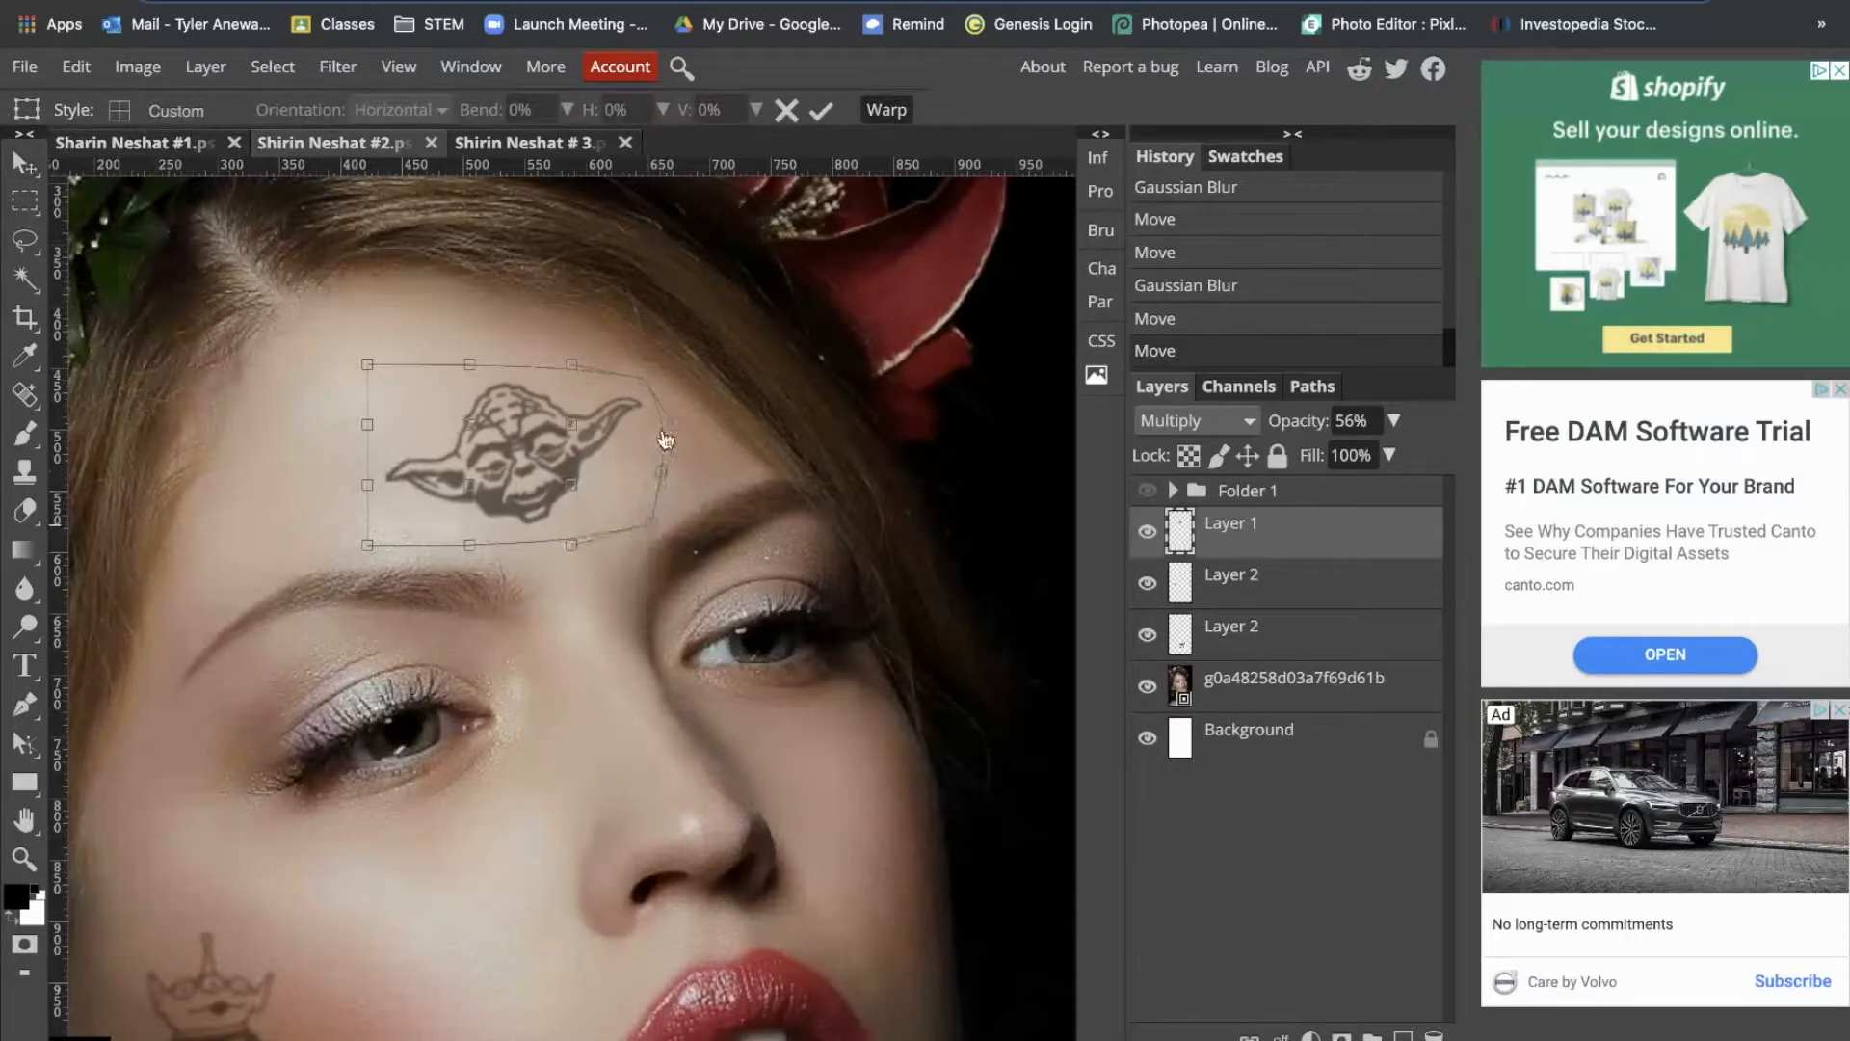
left_click_drag(653, 400, 563, 487)
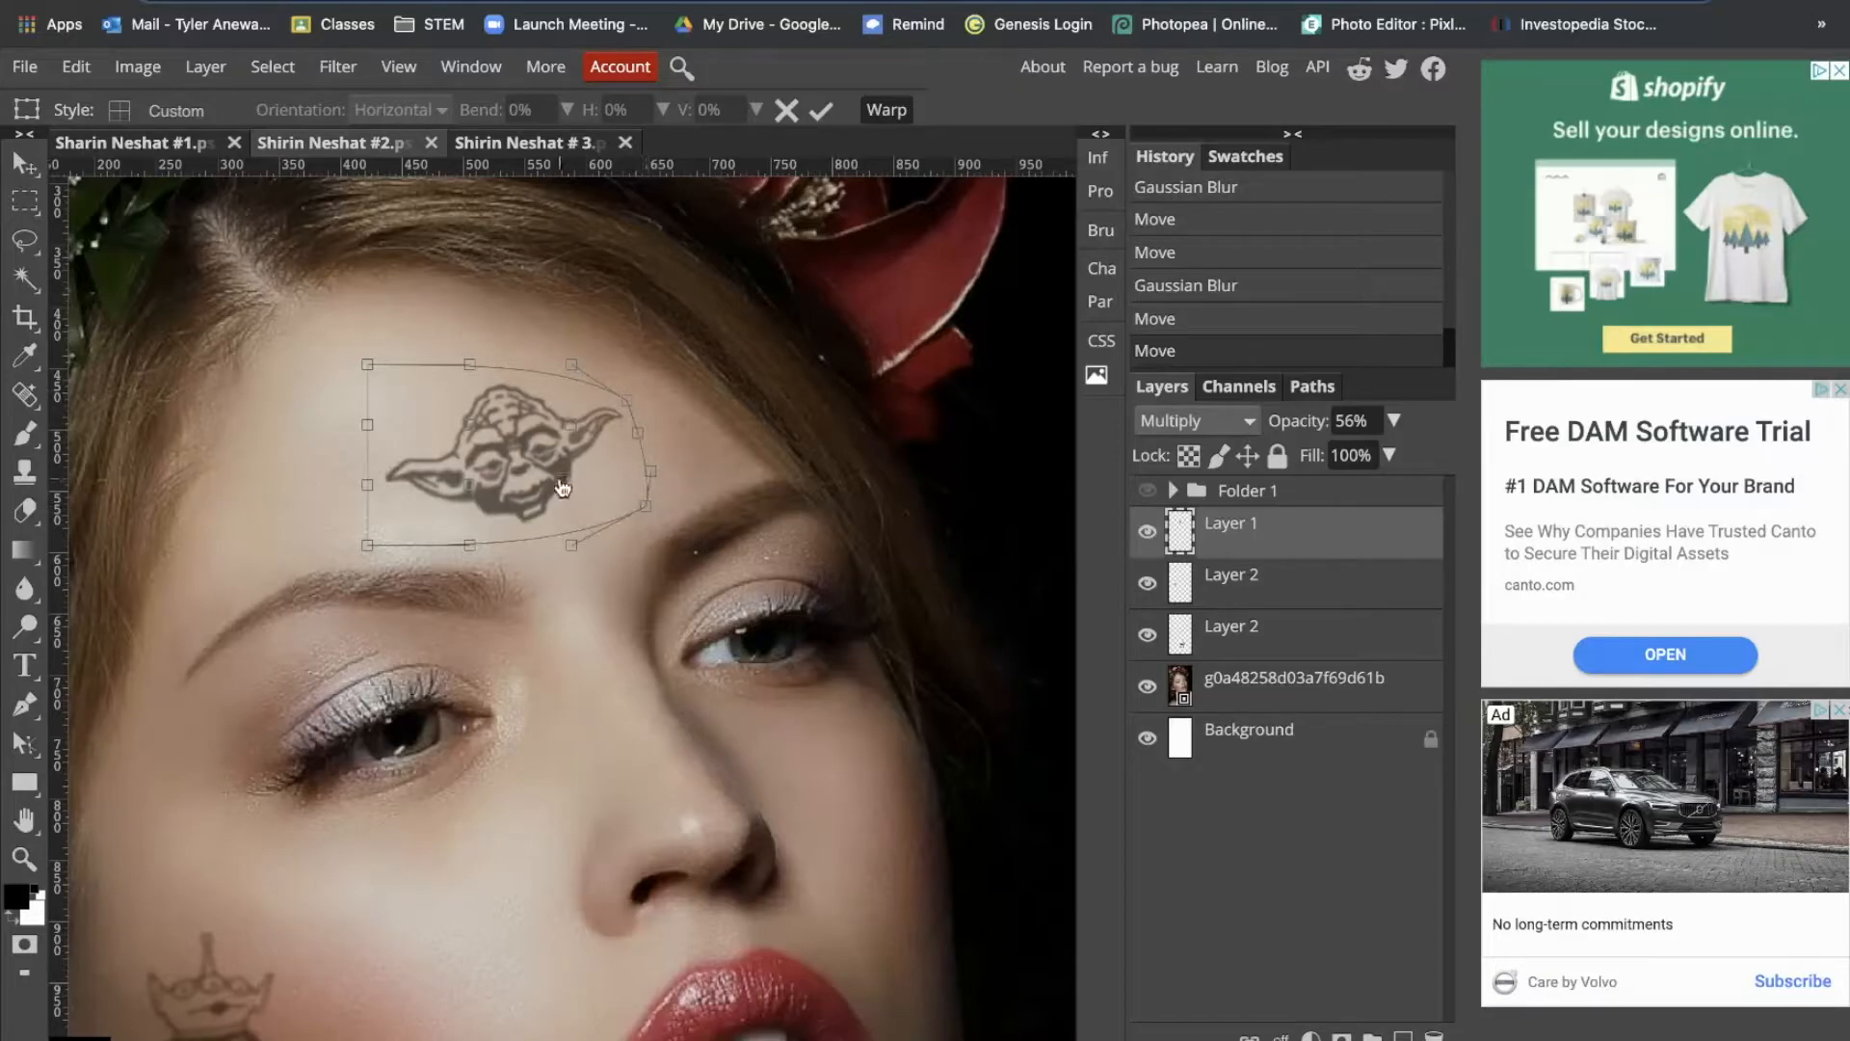
left_click_drag(637, 432, 617, 407)
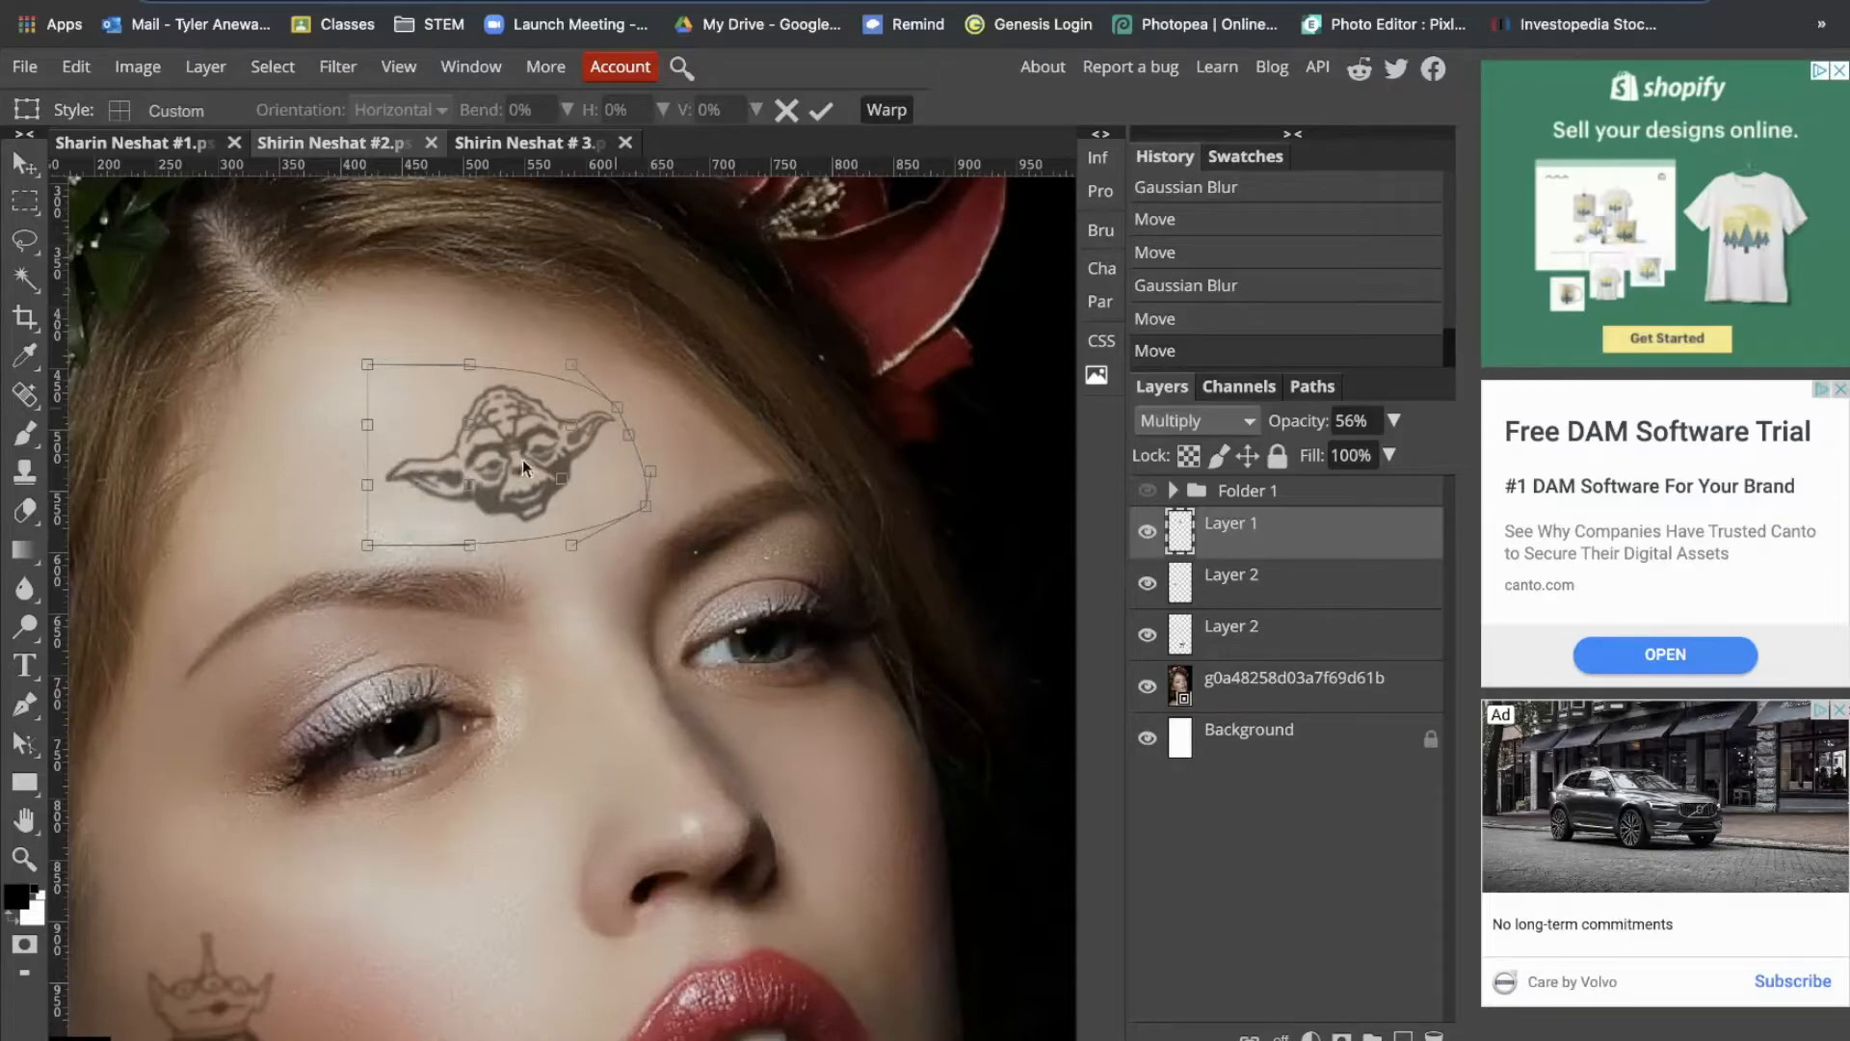
Step: Bend the Yoda warp's left side, upper and lower edges around the forehead, apply it, and nudge the tattoo into place
left_click_drag(368, 545, 443, 350)
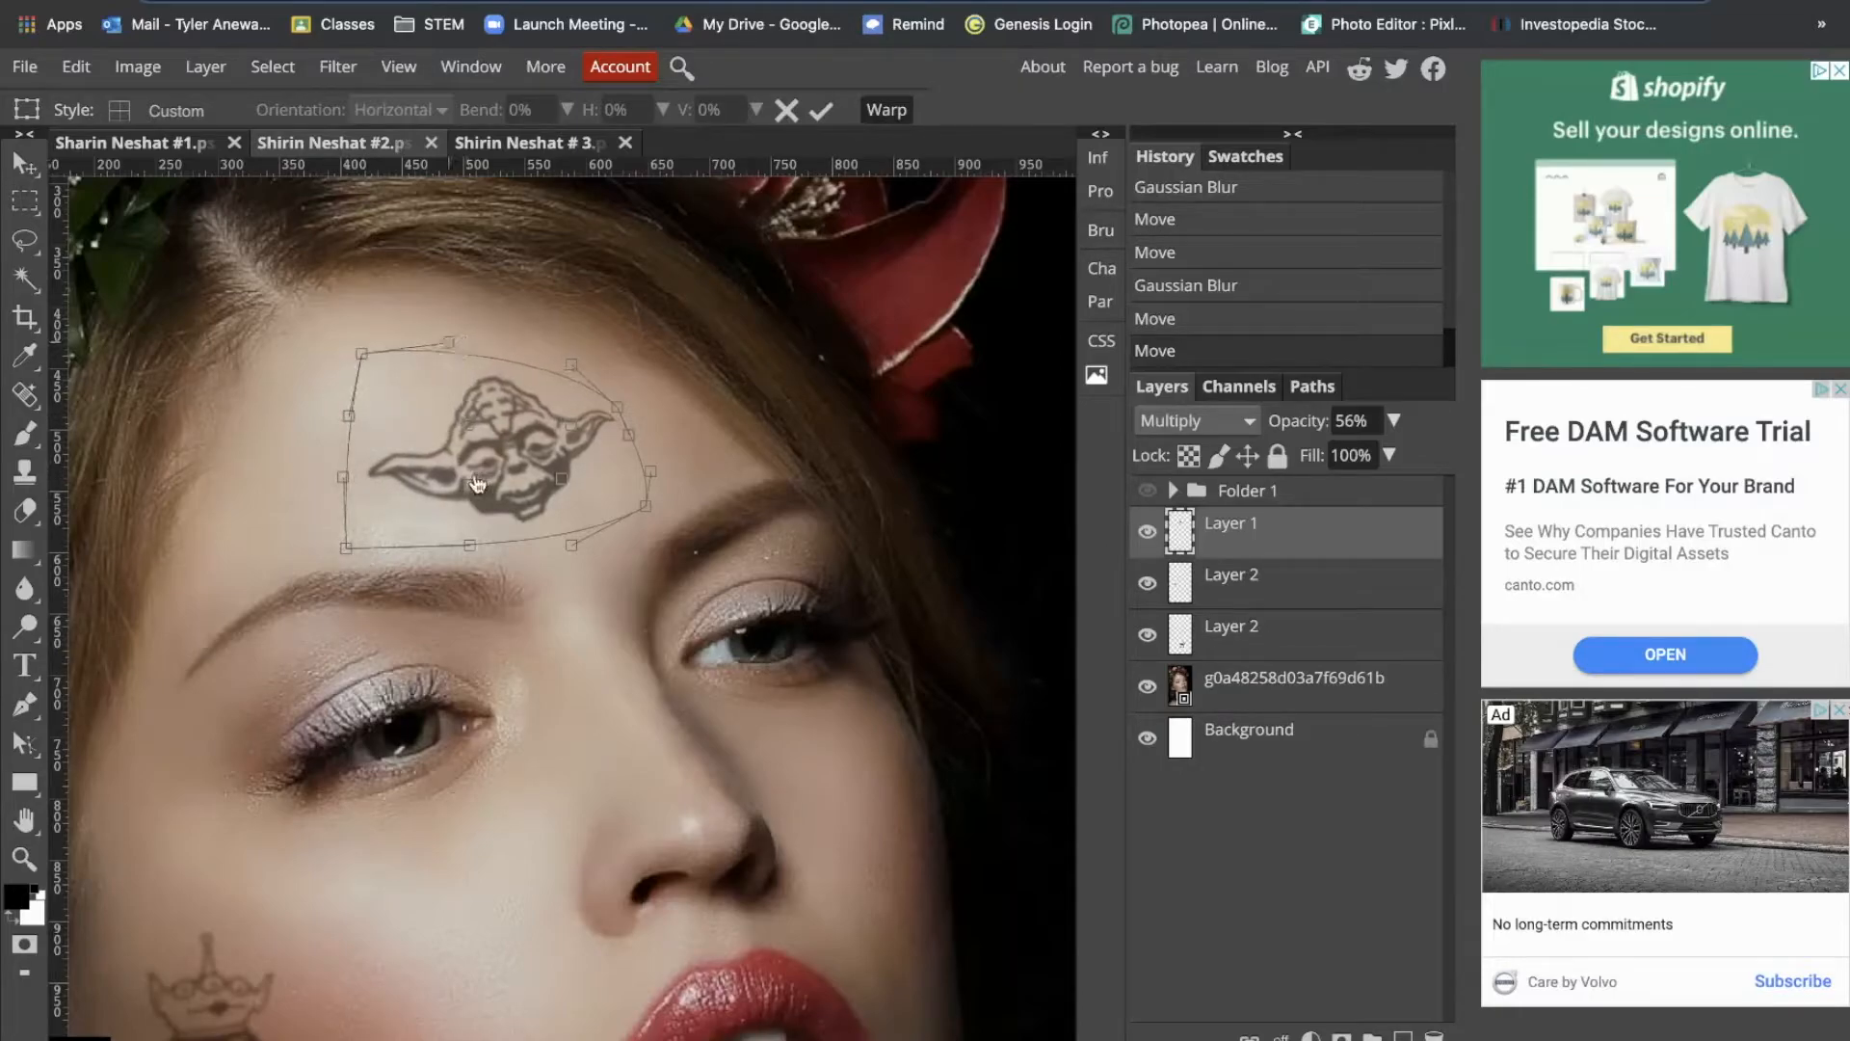
mouse_move(469, 545)
left_mouse_down()
mouse_move(483, 578)
mouse_move(581, 548)
mouse_move(480, 565)
left_mouse_up()
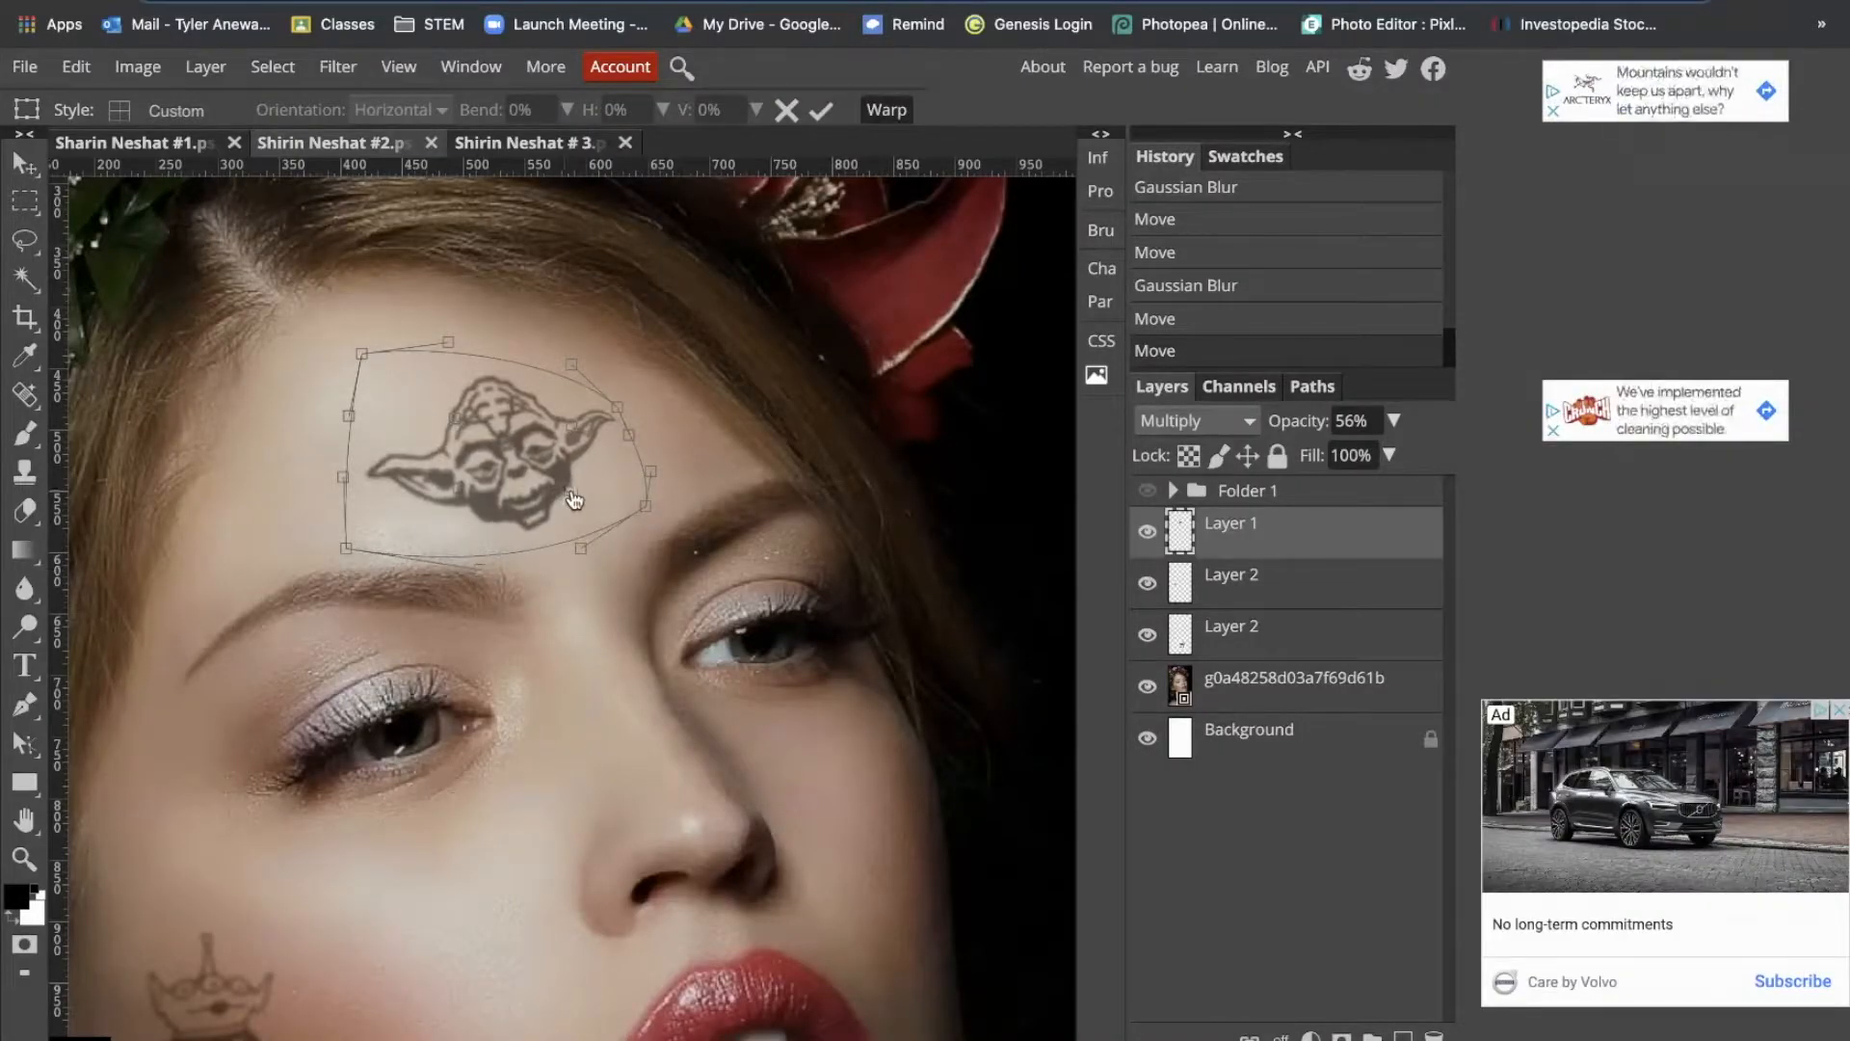
left_click_drag(616, 408, 617, 433)
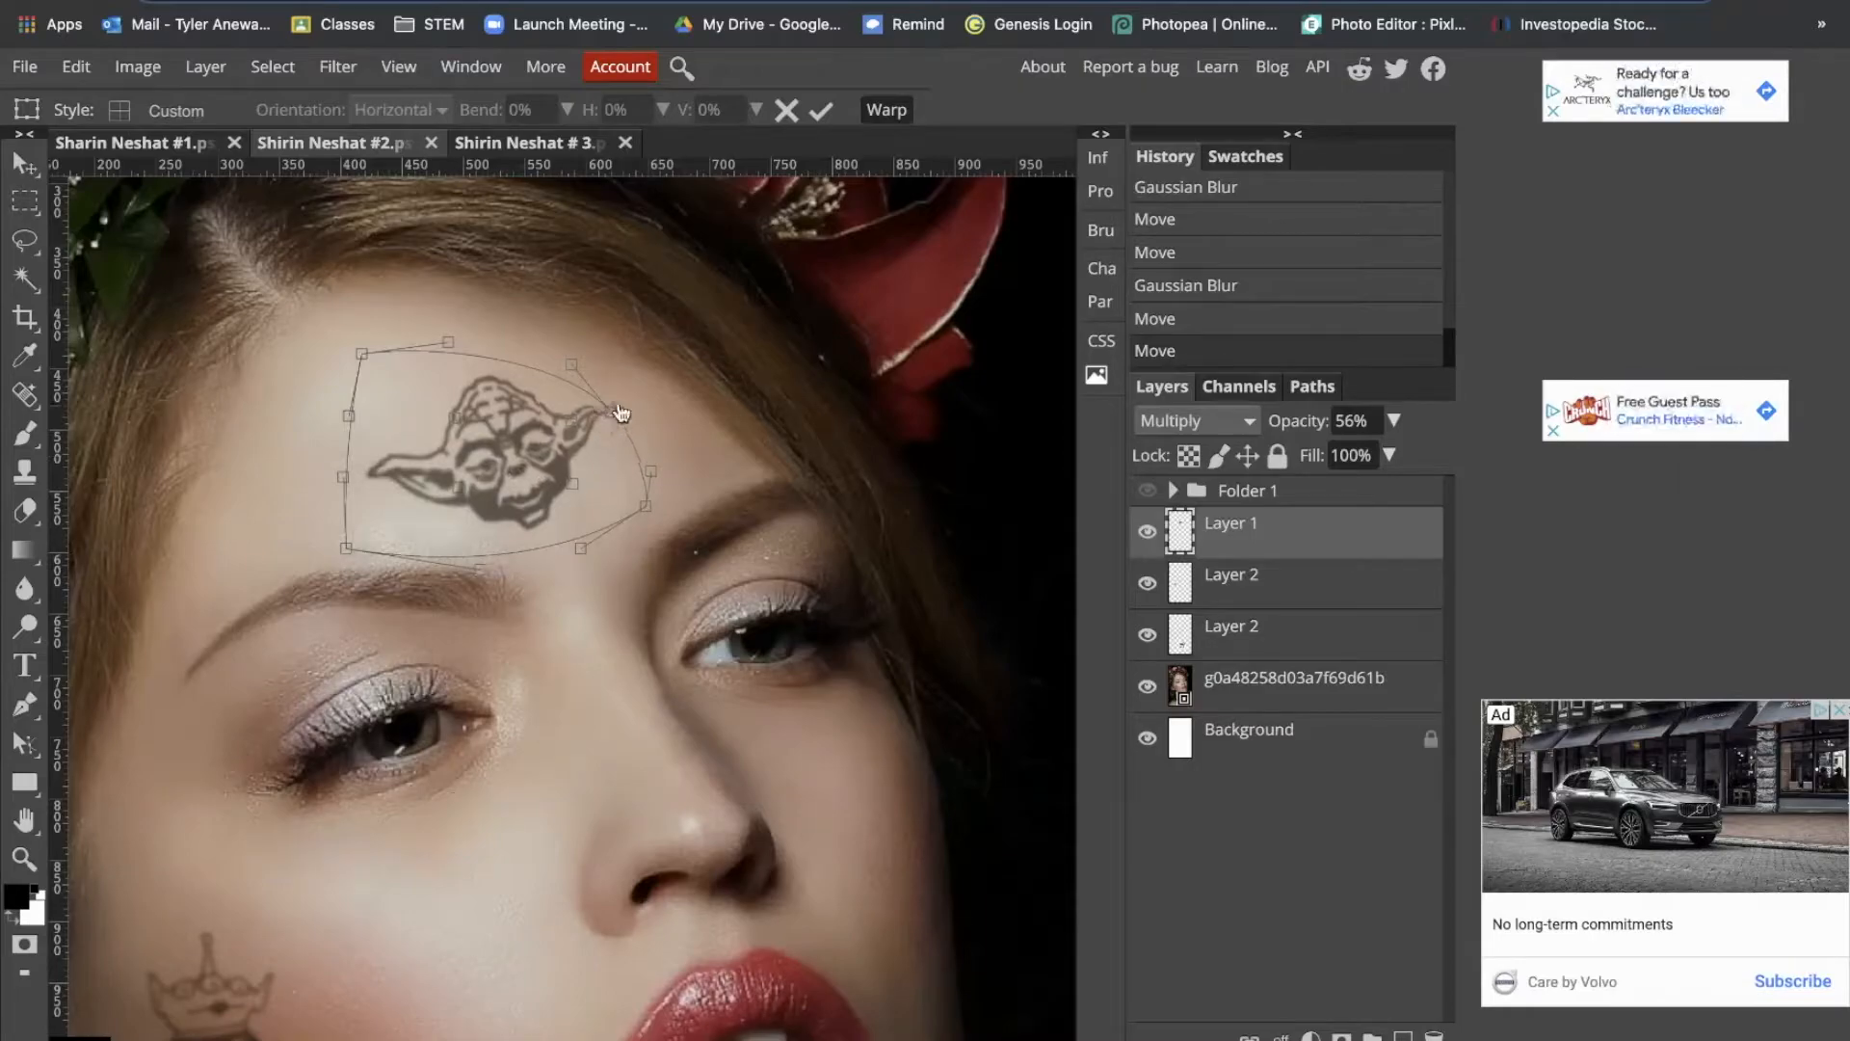
left_click_drag(611, 416, 616, 396)
mouse_move(448, 343)
left_mouse_down()
mouse_move(367, 377)
mouse_move(460, 357)
left_mouse_up()
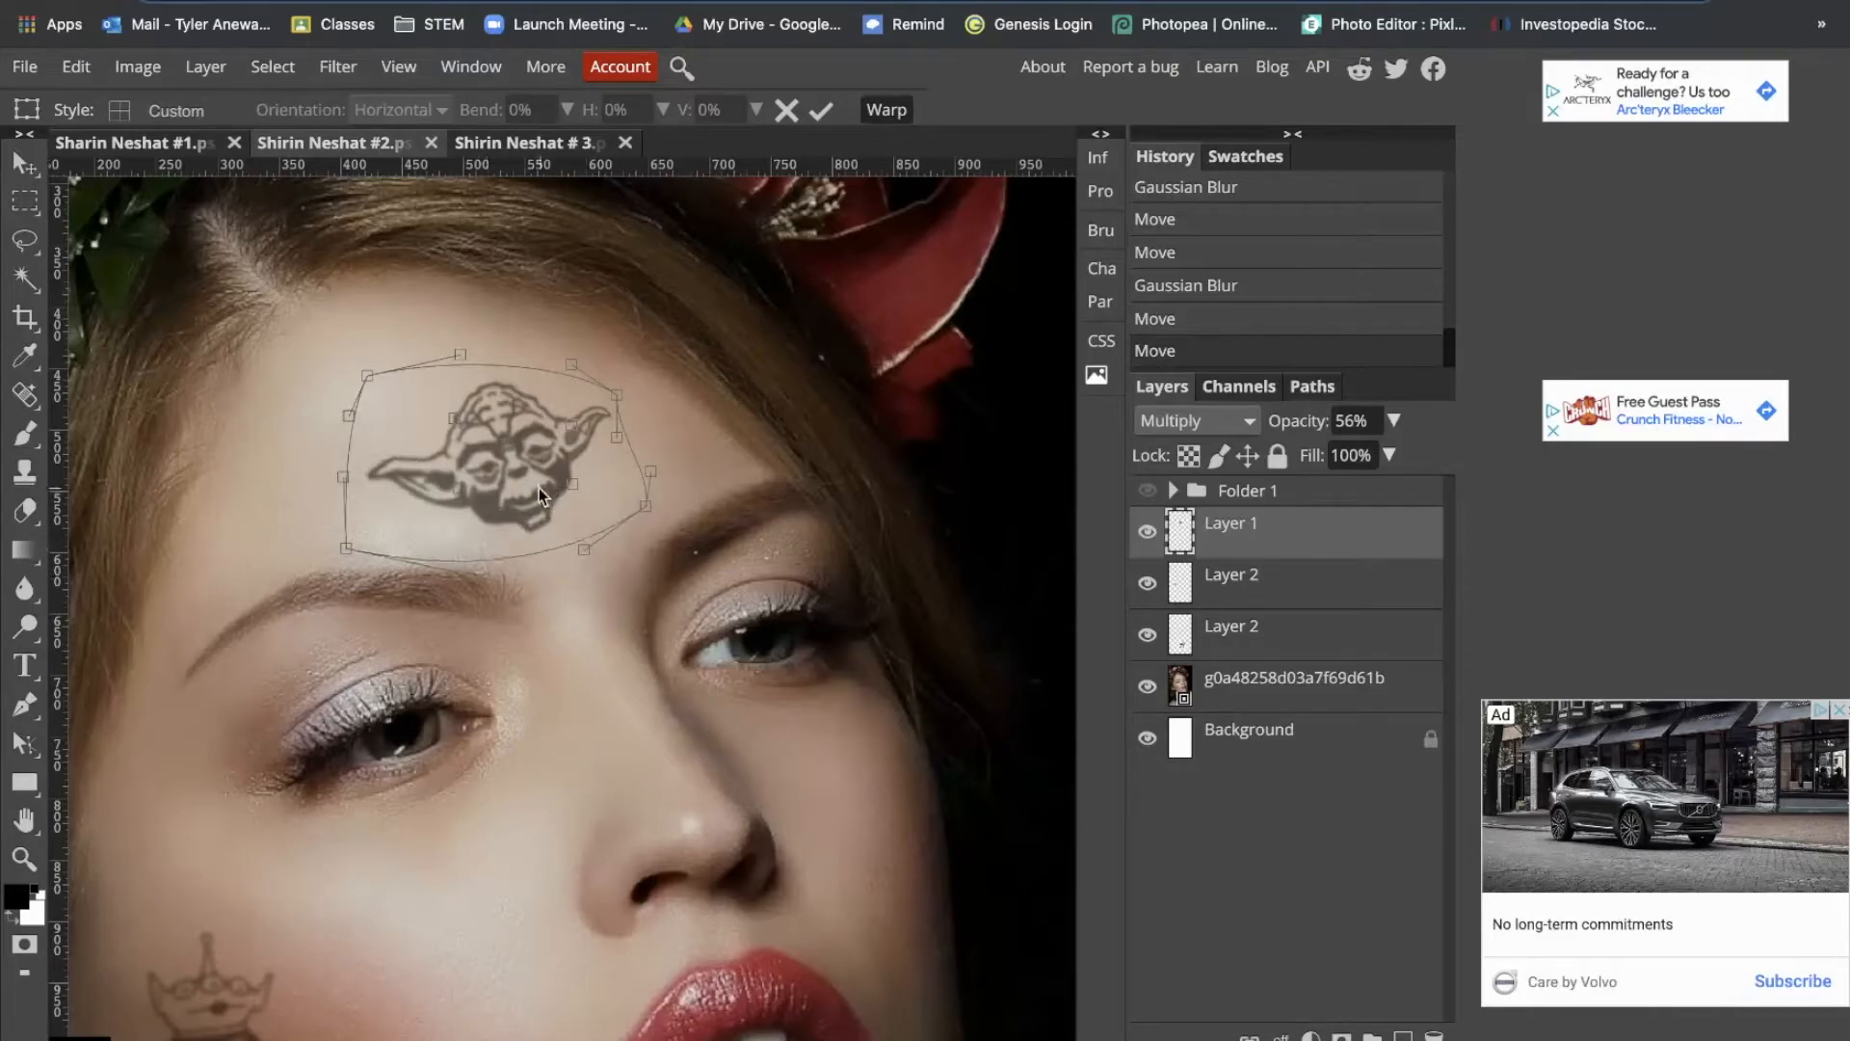
left_click(21, 162)
left_click(317, 495)
left_click_drag(492, 462, 525, 453)
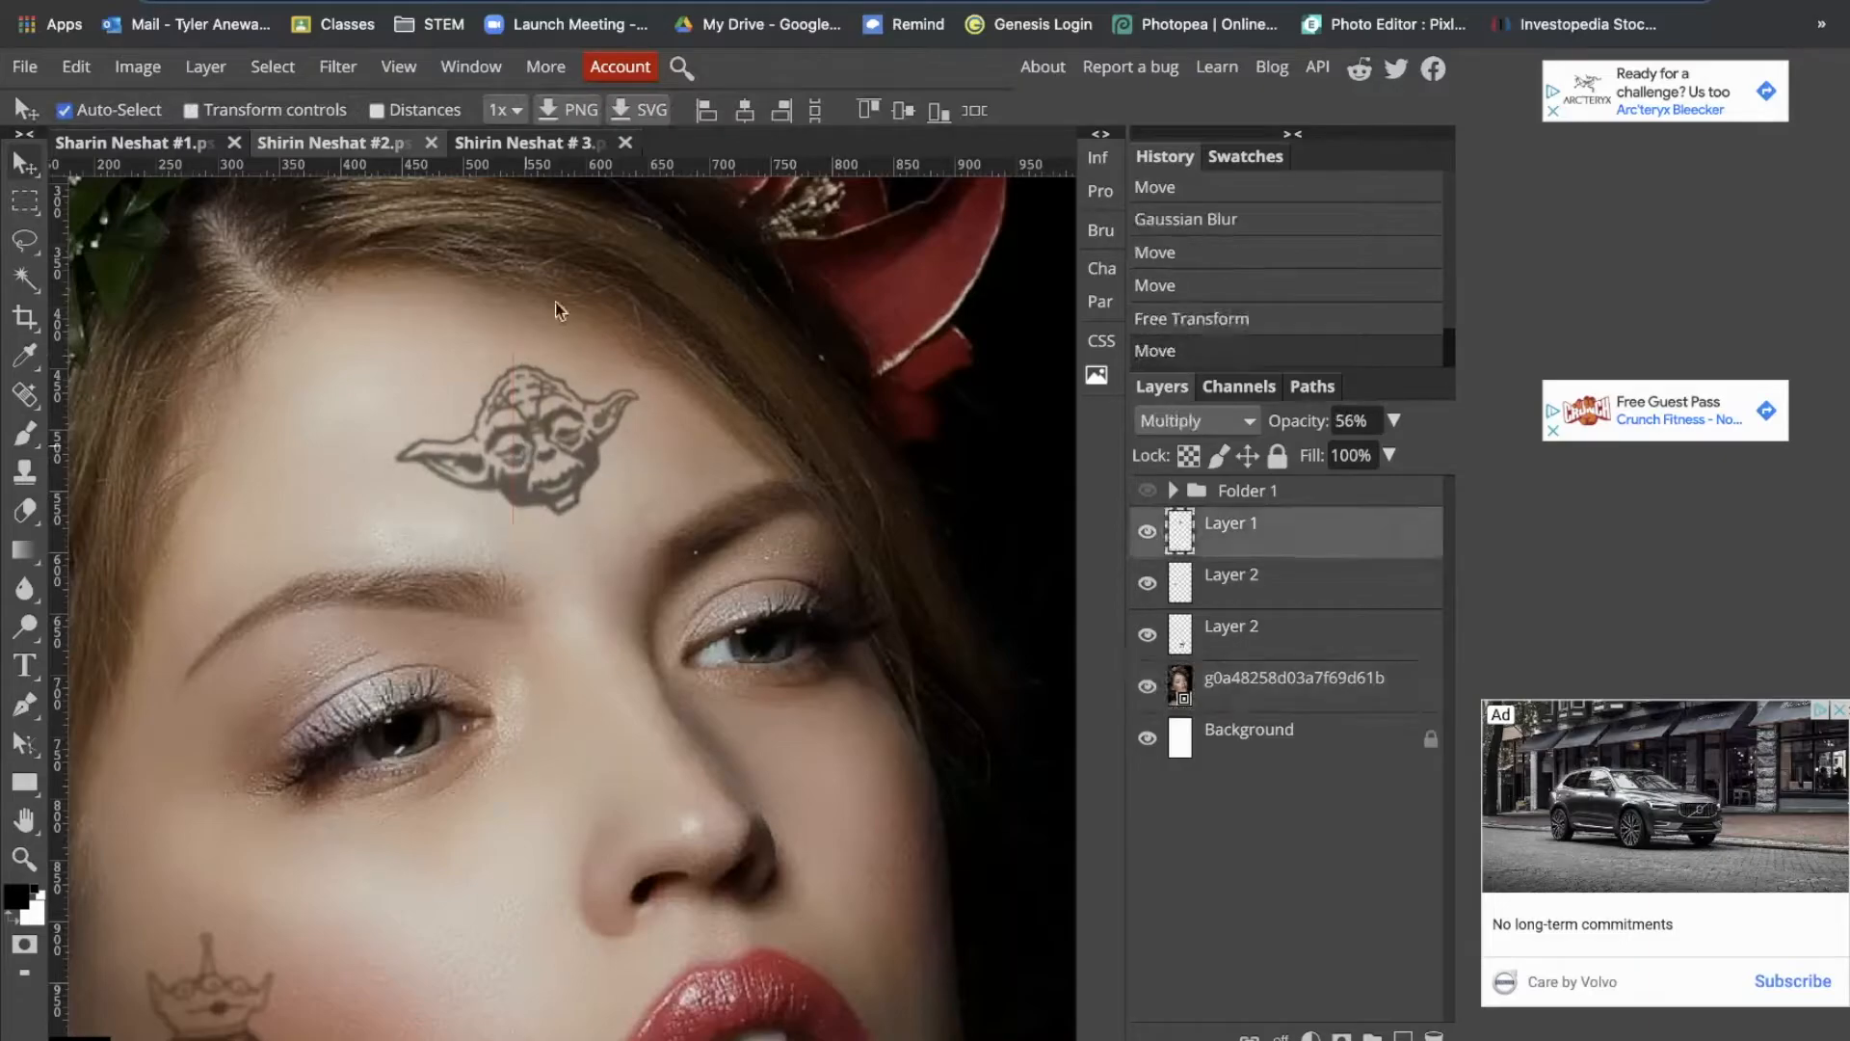
Step: Nudge the alien tattoo slightly on the cheek
key("space")
left_click_drag(396, 937, 612, 483)
left_click_drag(411, 573, 425, 602)
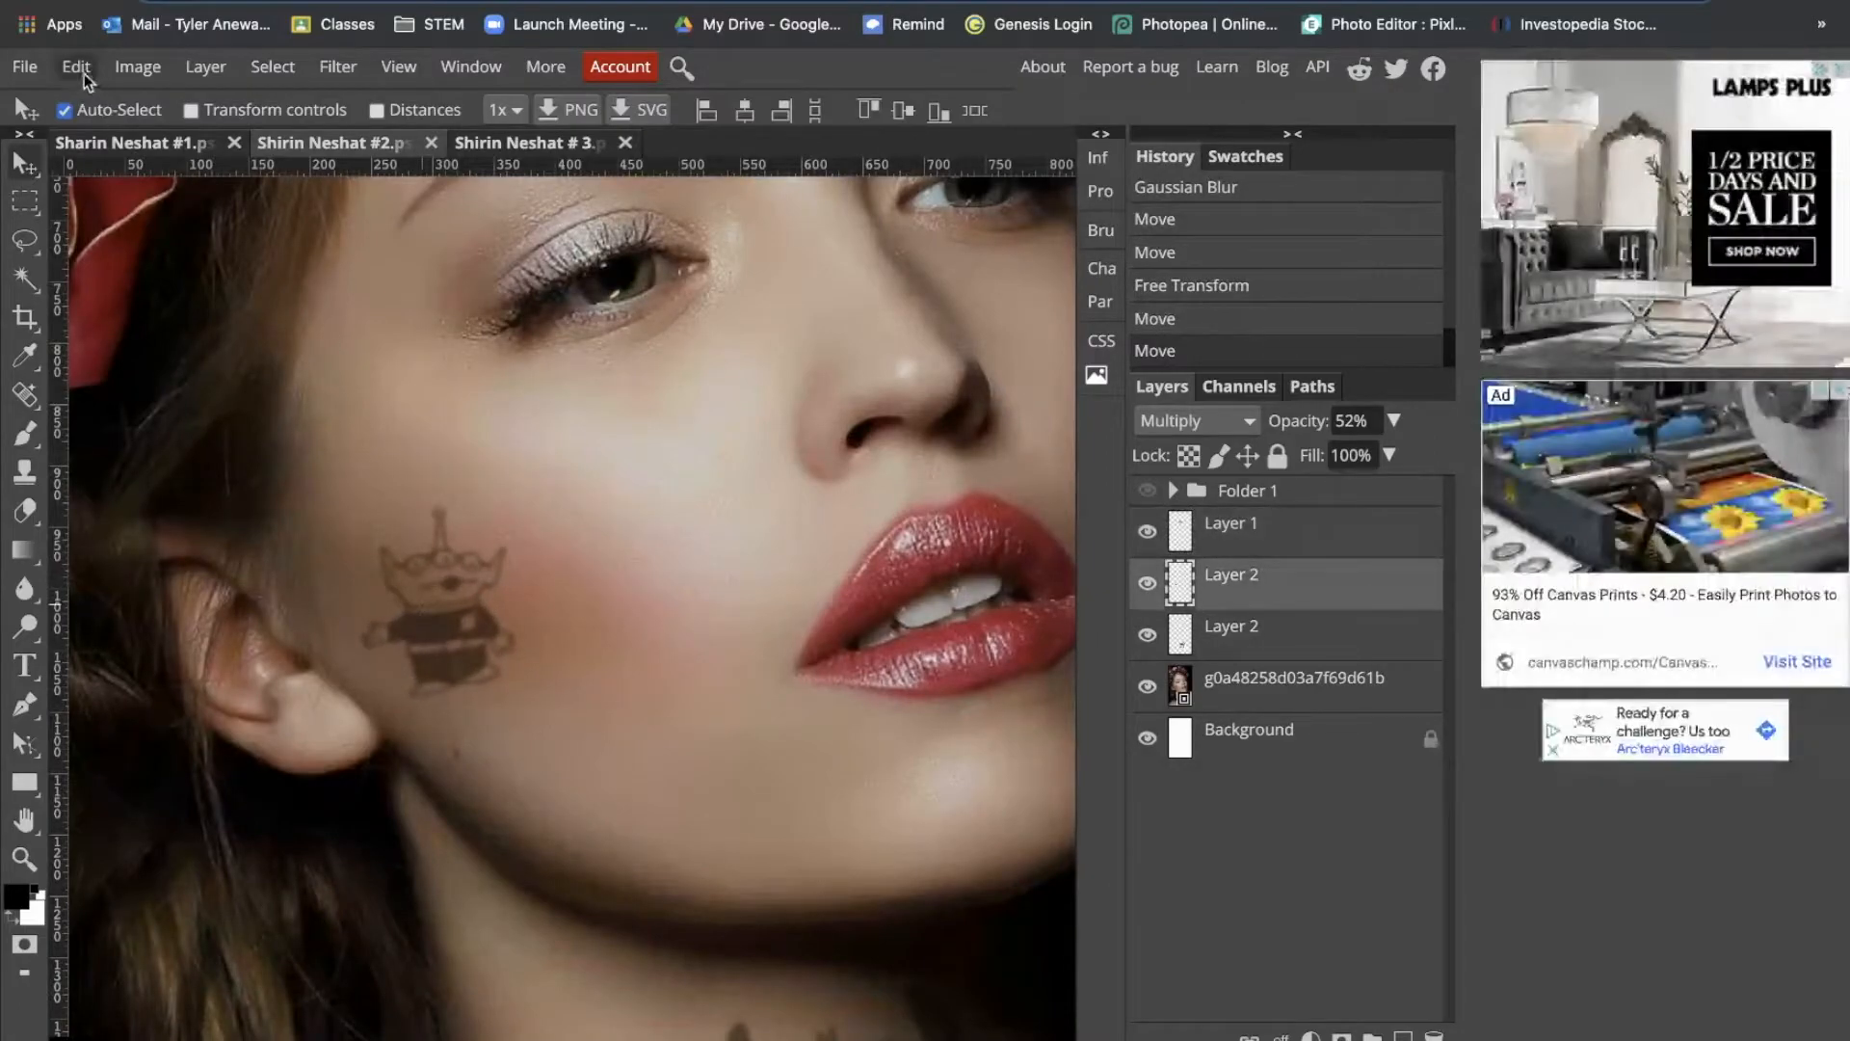
Step: Warp the alien tattoo, bulging its right side outward and pulling its left corners in to match the cheek
left_click(76, 70)
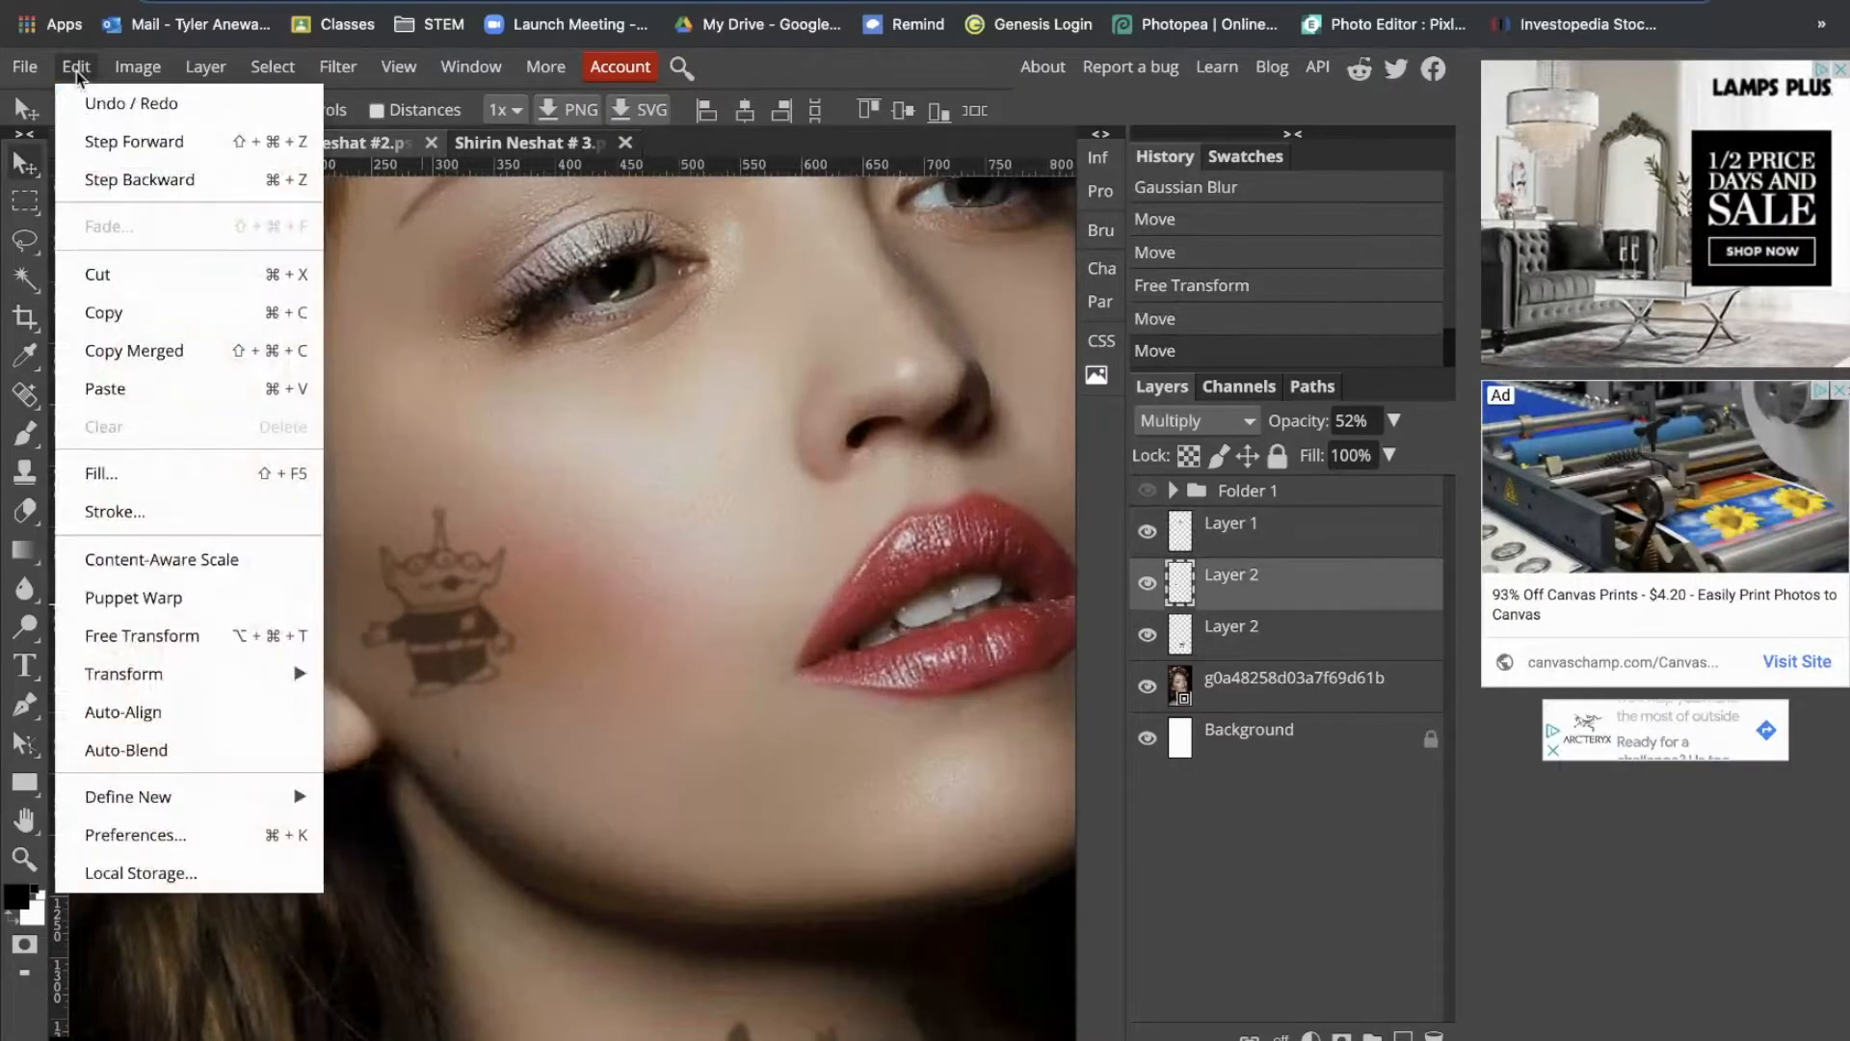
mouse_move(130, 678)
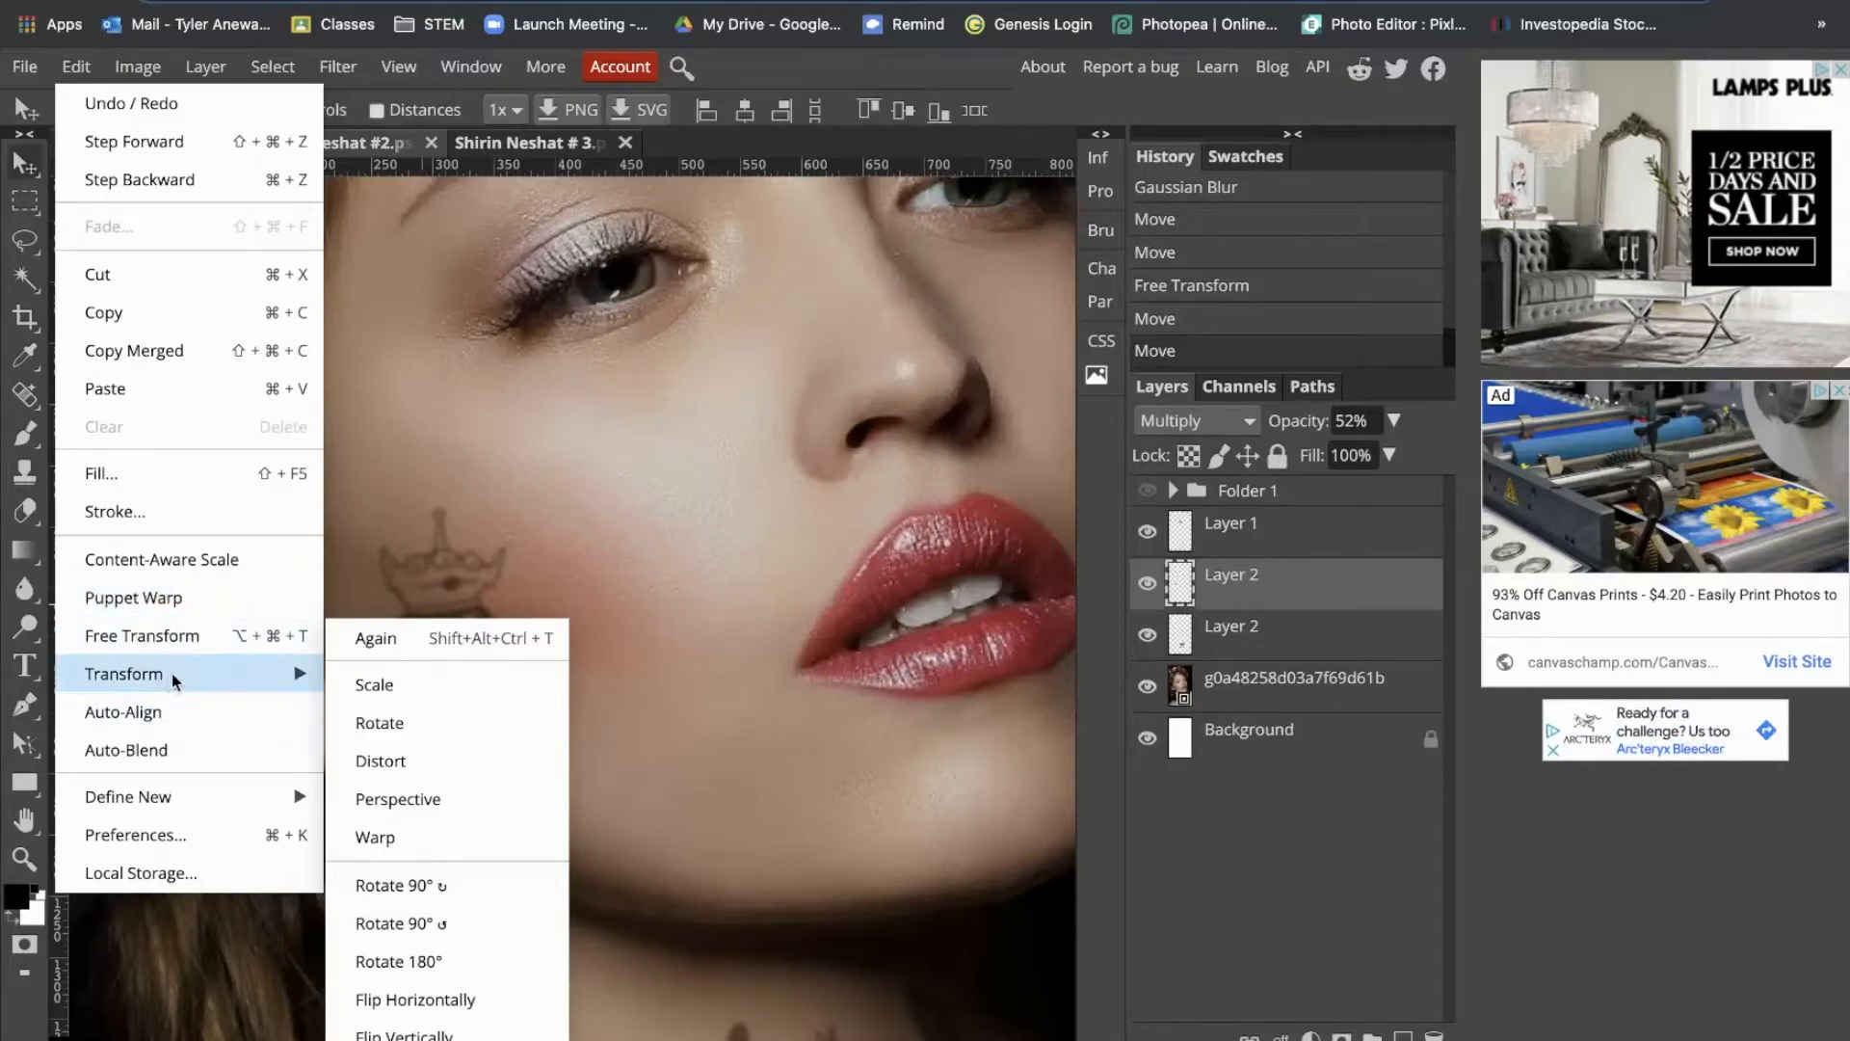
left_click(375, 837)
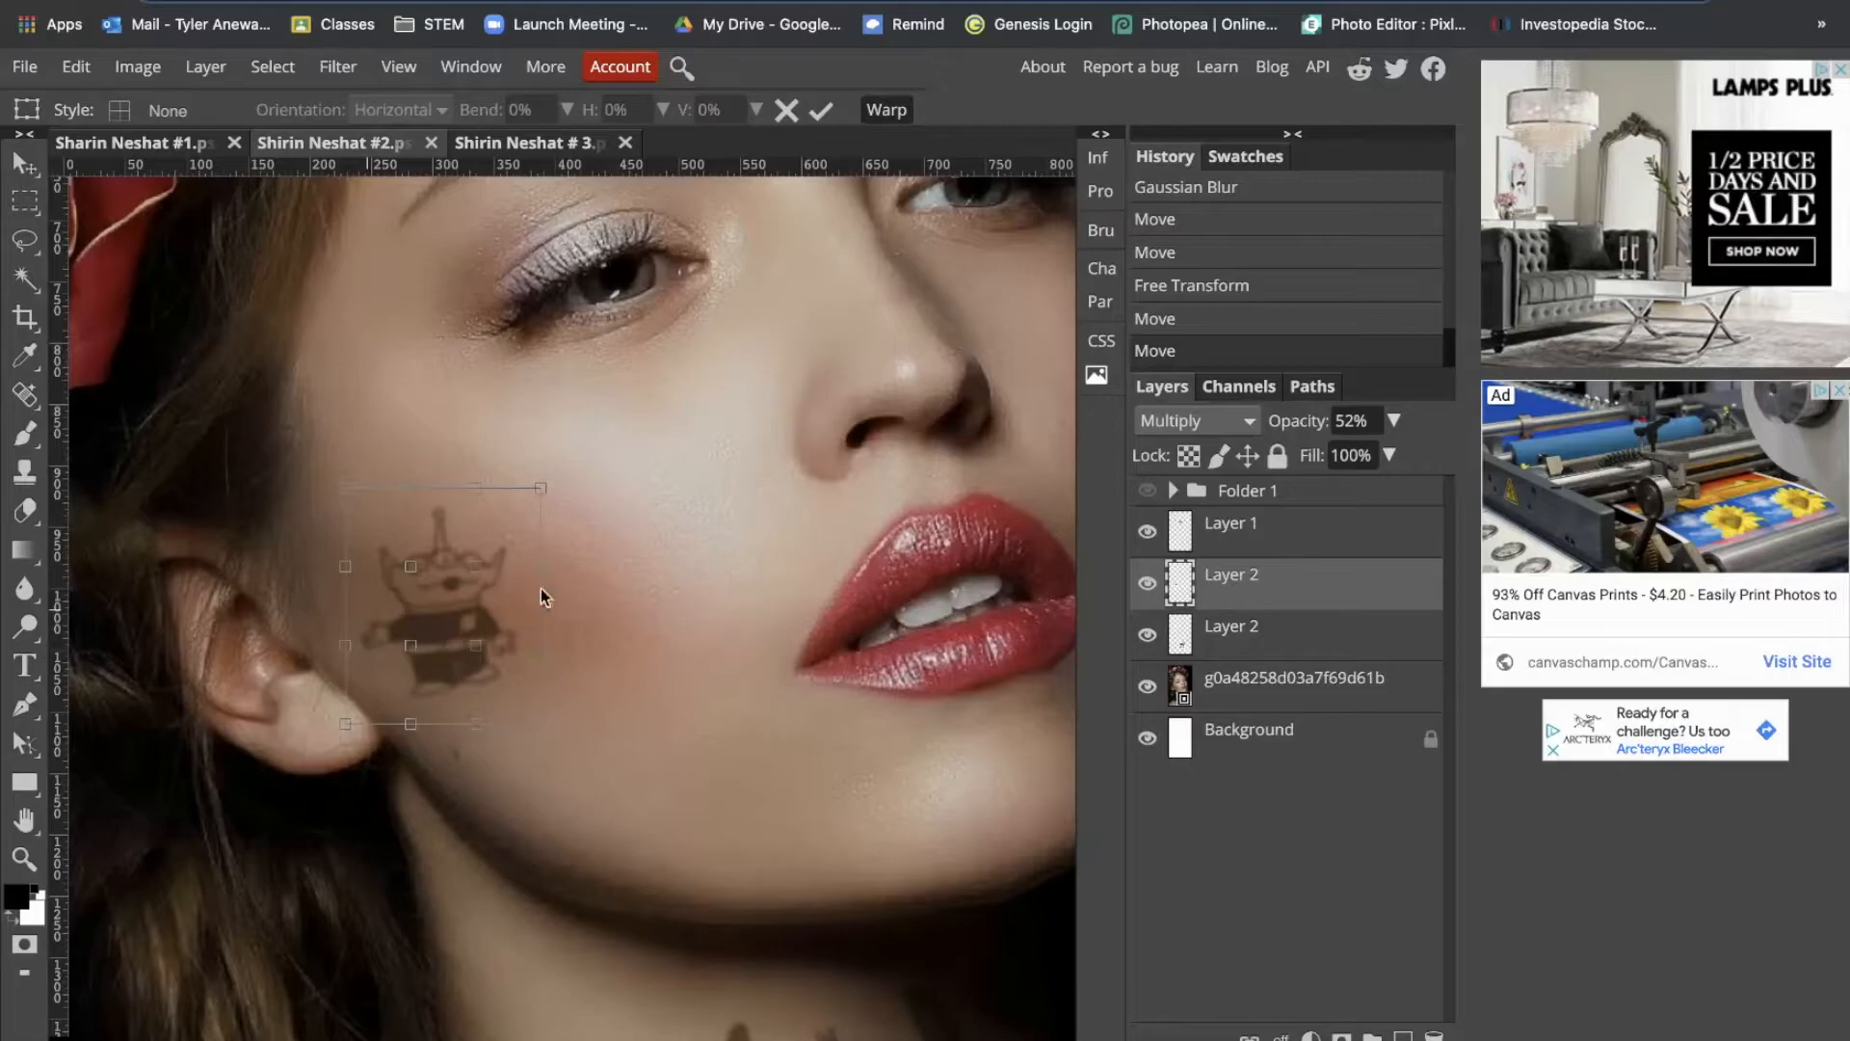
left_click_drag(545, 572, 547, 756)
left_click_drag(362, 726, 356, 691)
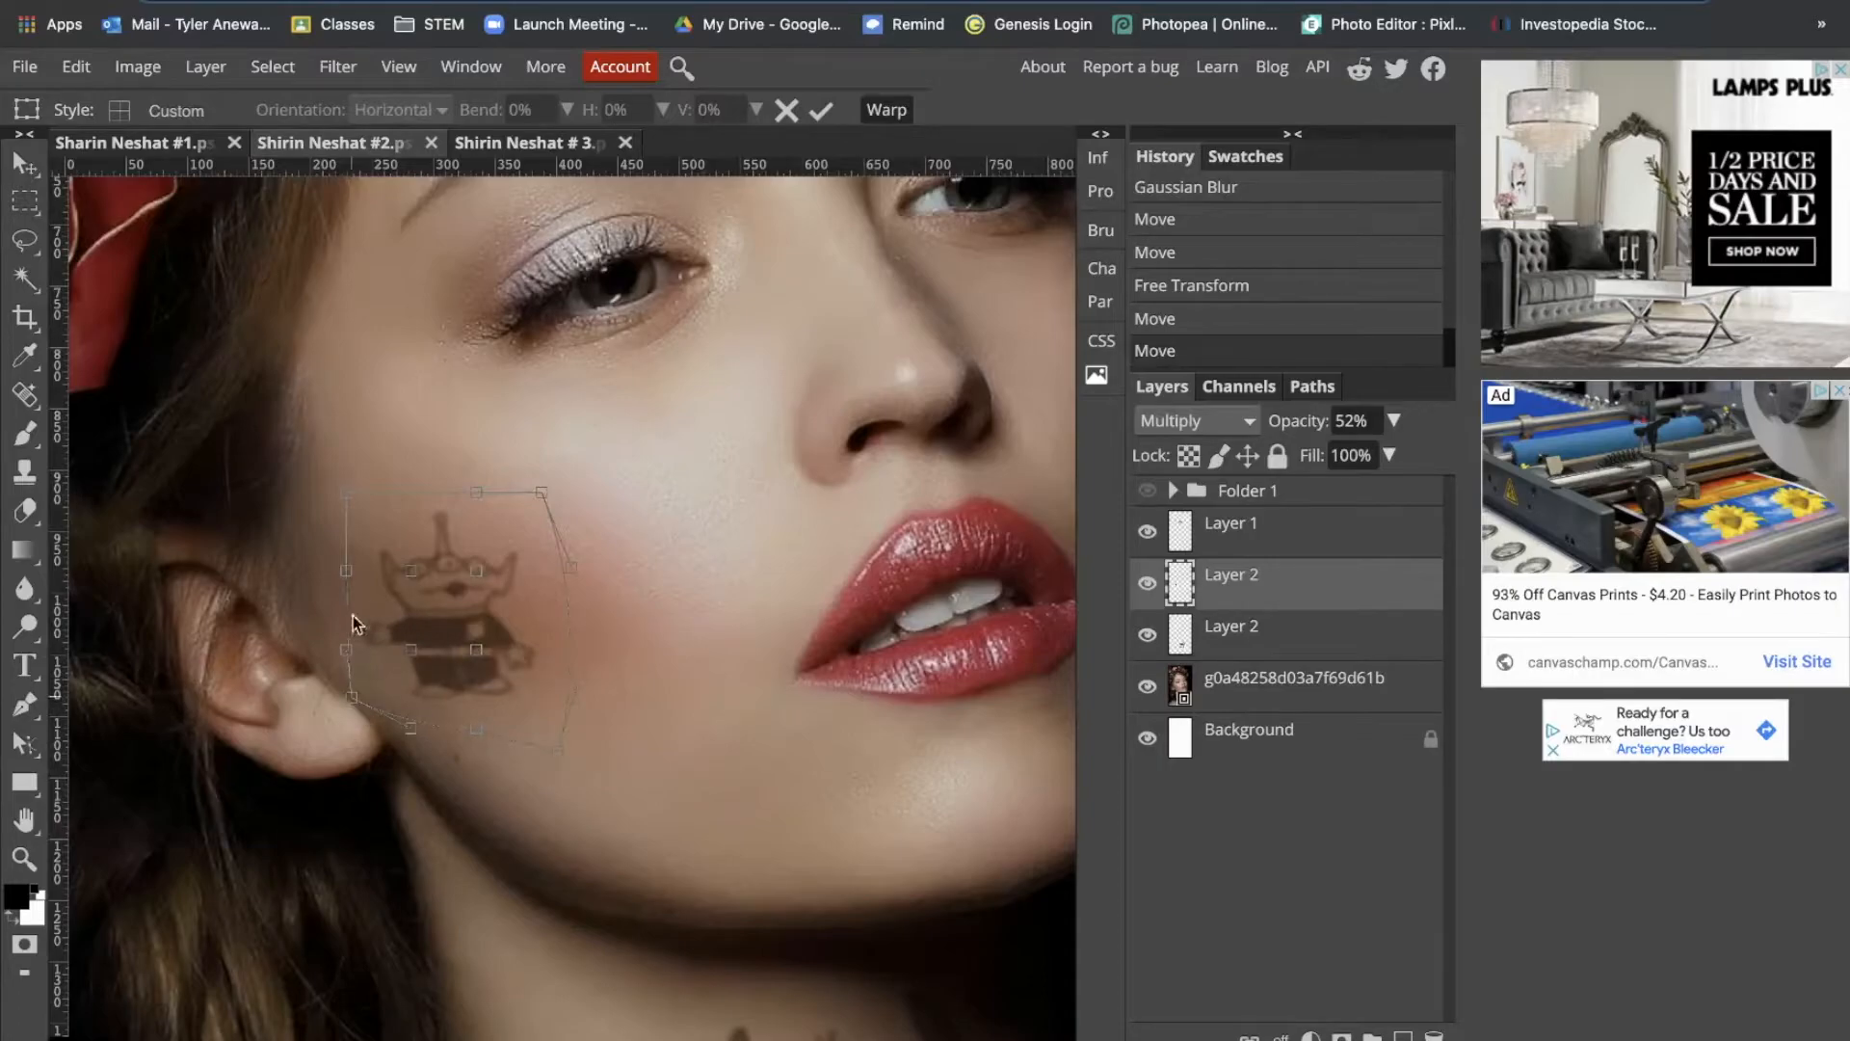
left_click_drag(353, 499, 363, 521)
left_click_drag(482, 737, 565, 785)
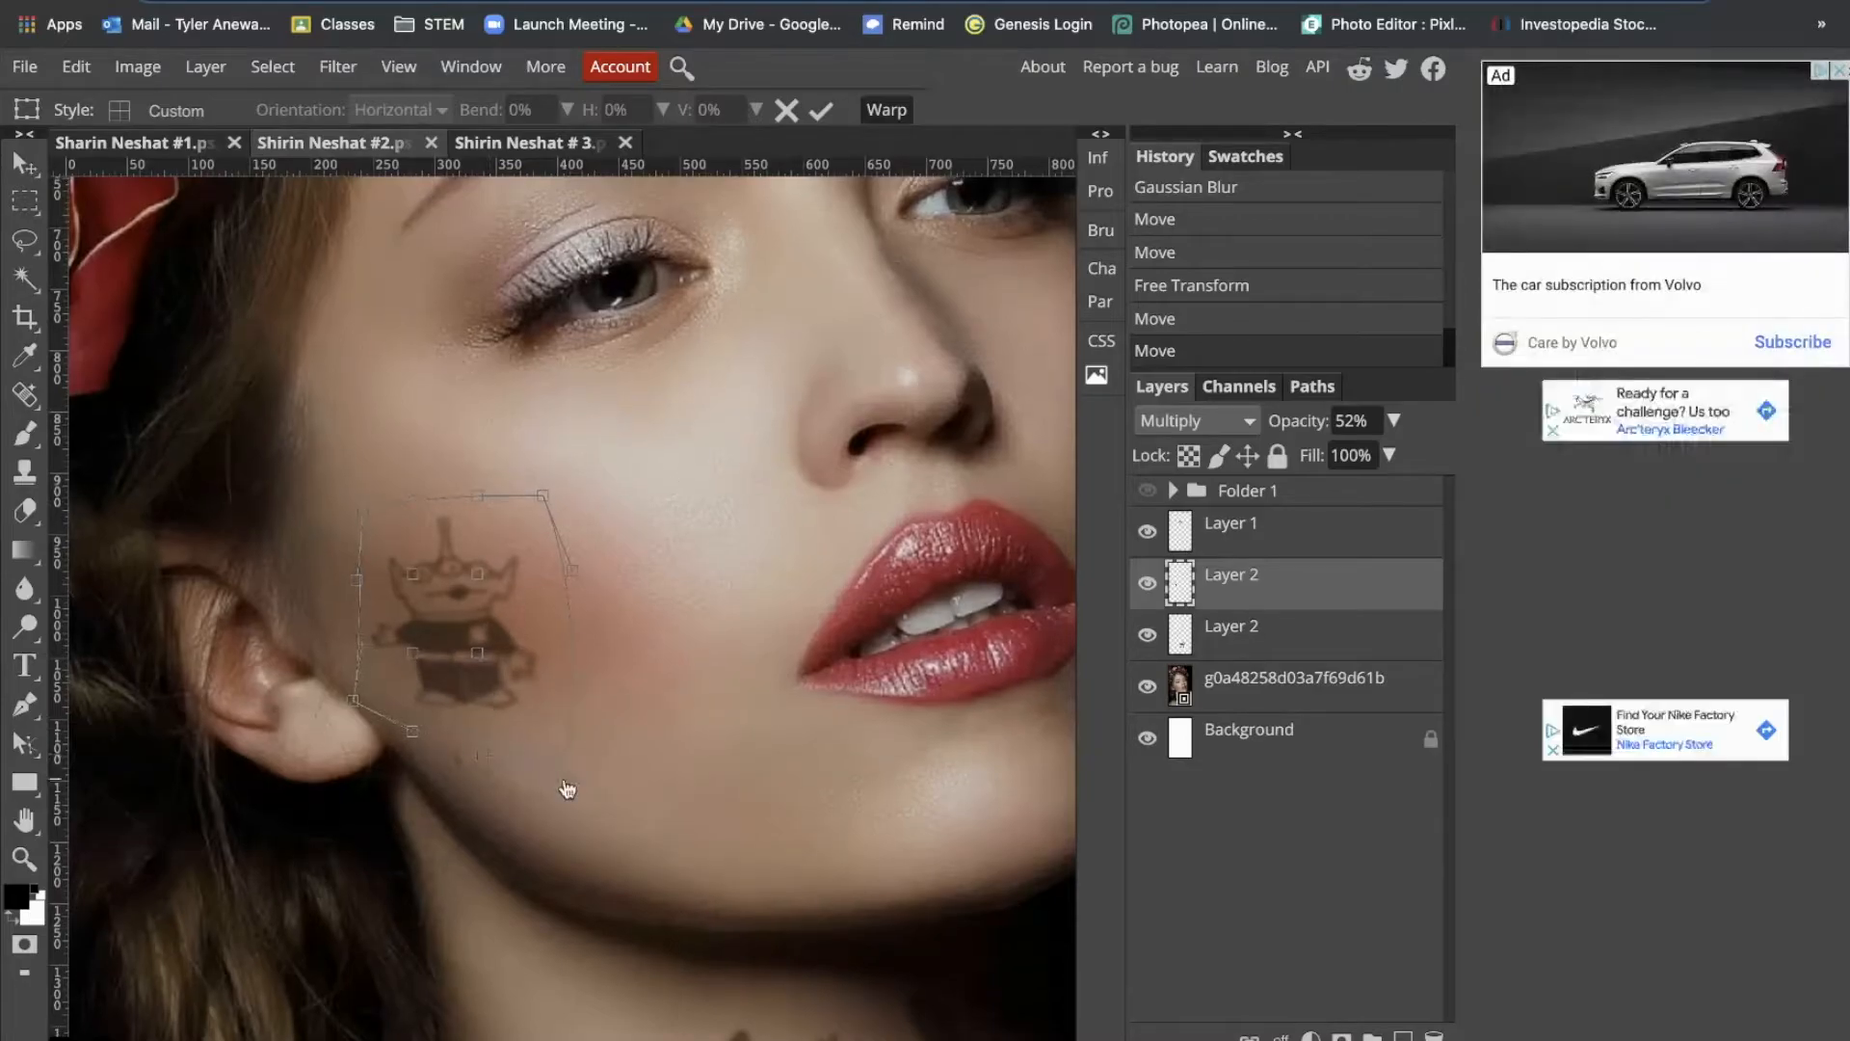
Step: Refine the alien tattoo's warp along its upper edge, right side and interior, and apply the transformation
scroll(568, 761, "up", 1)
left_click_drag(571, 573, 582, 566)
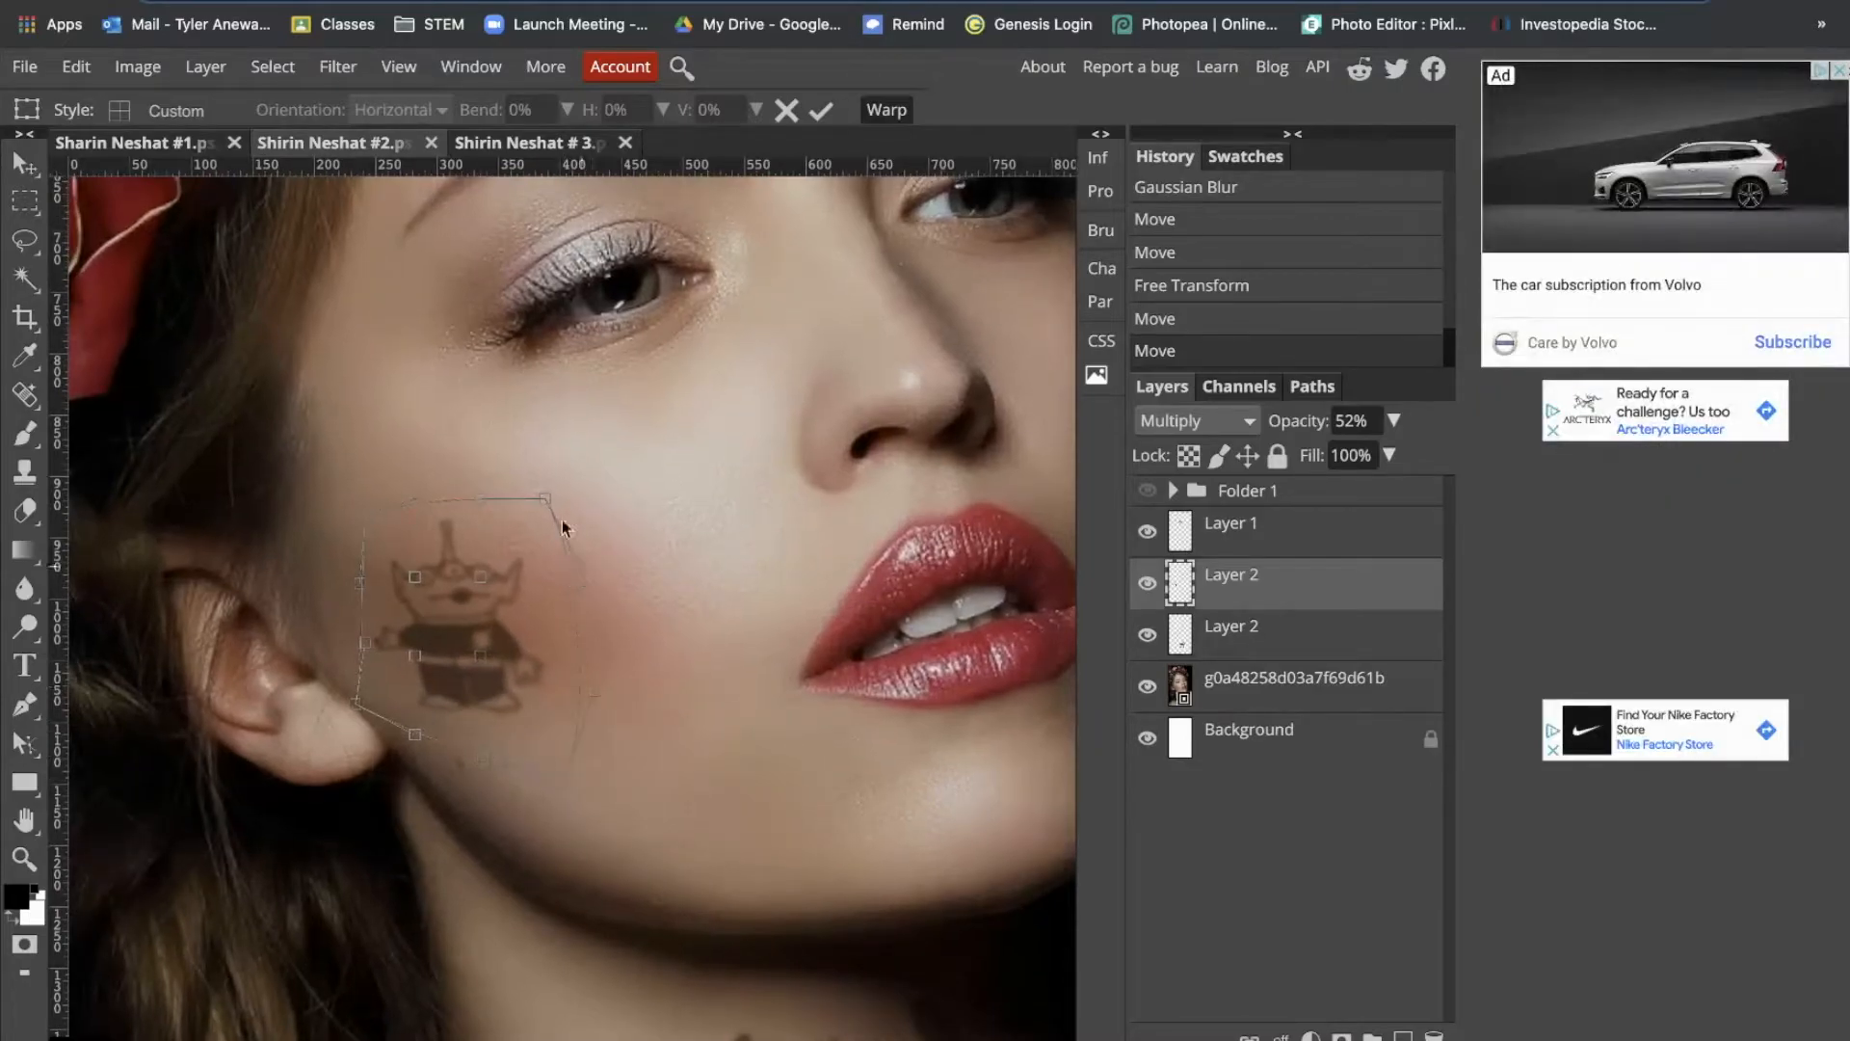
left_click_drag(545, 499, 417, 476)
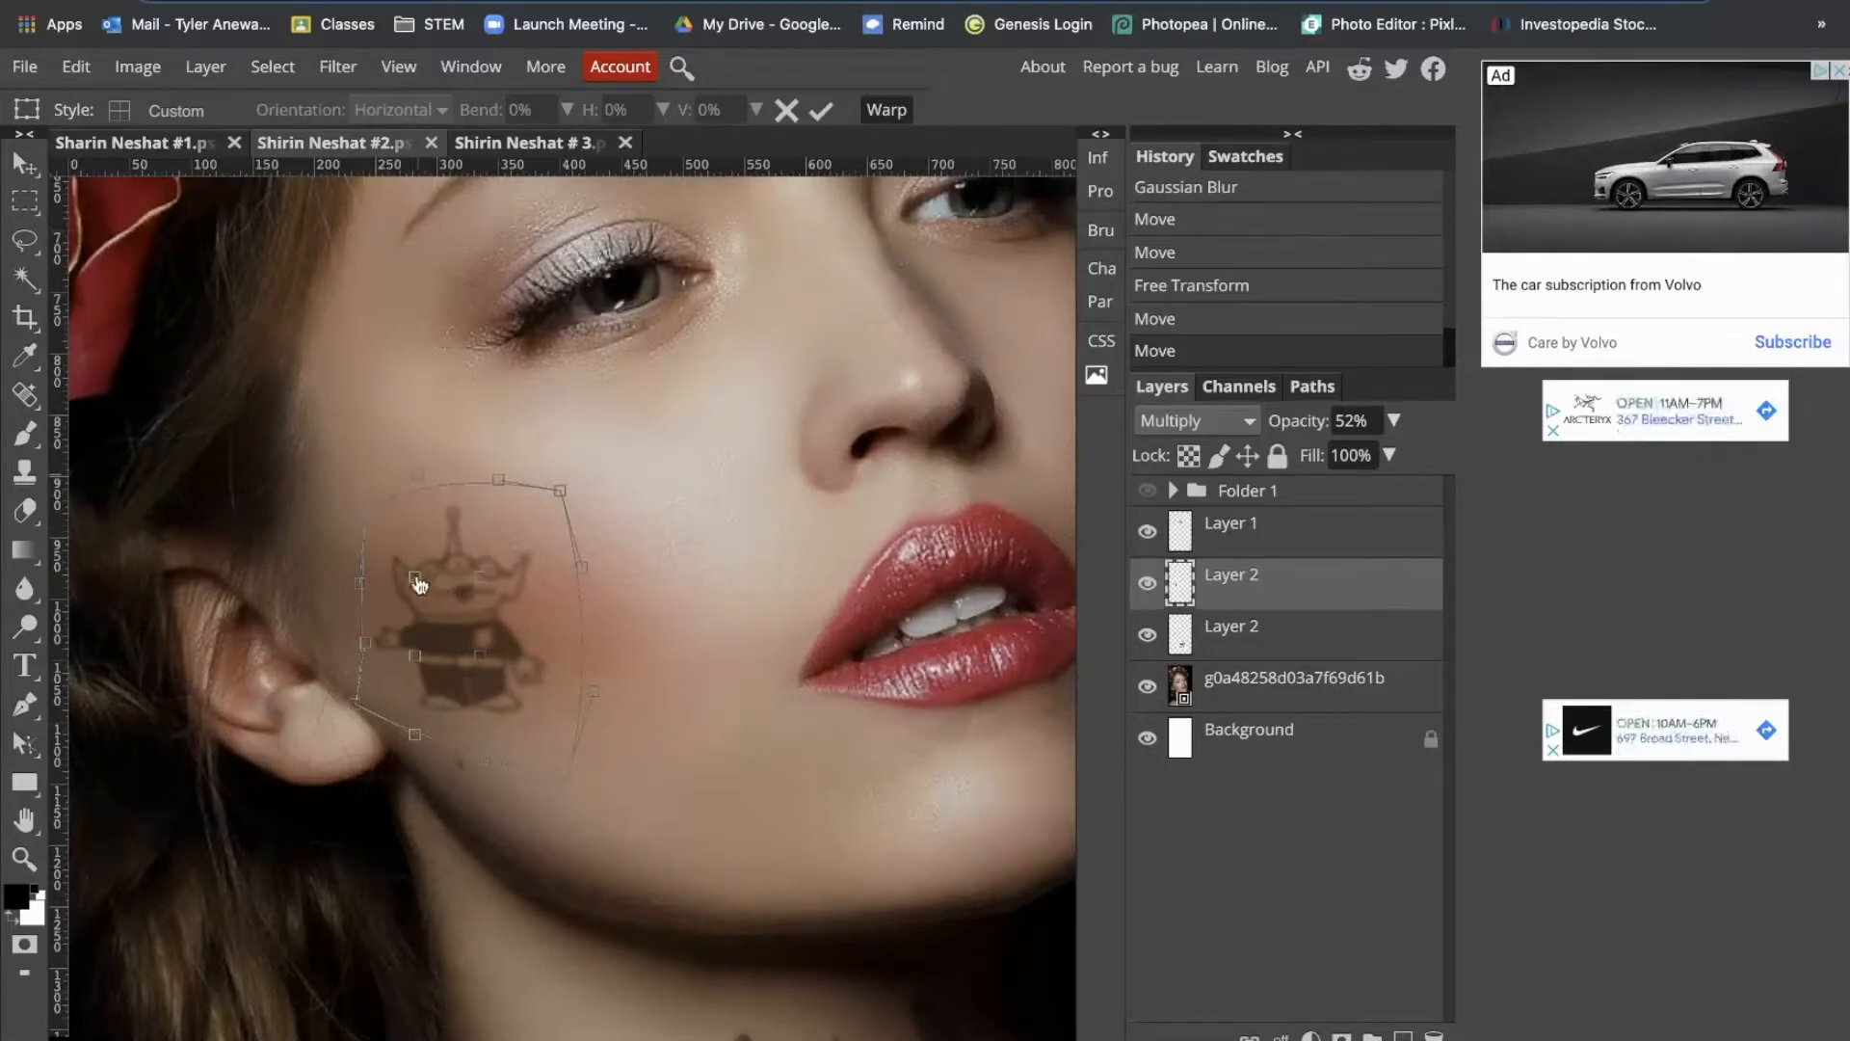
left_click_drag(476, 582, 496, 579)
left_click_drag(480, 657, 497, 681)
scroll(497, 688, "up", 1)
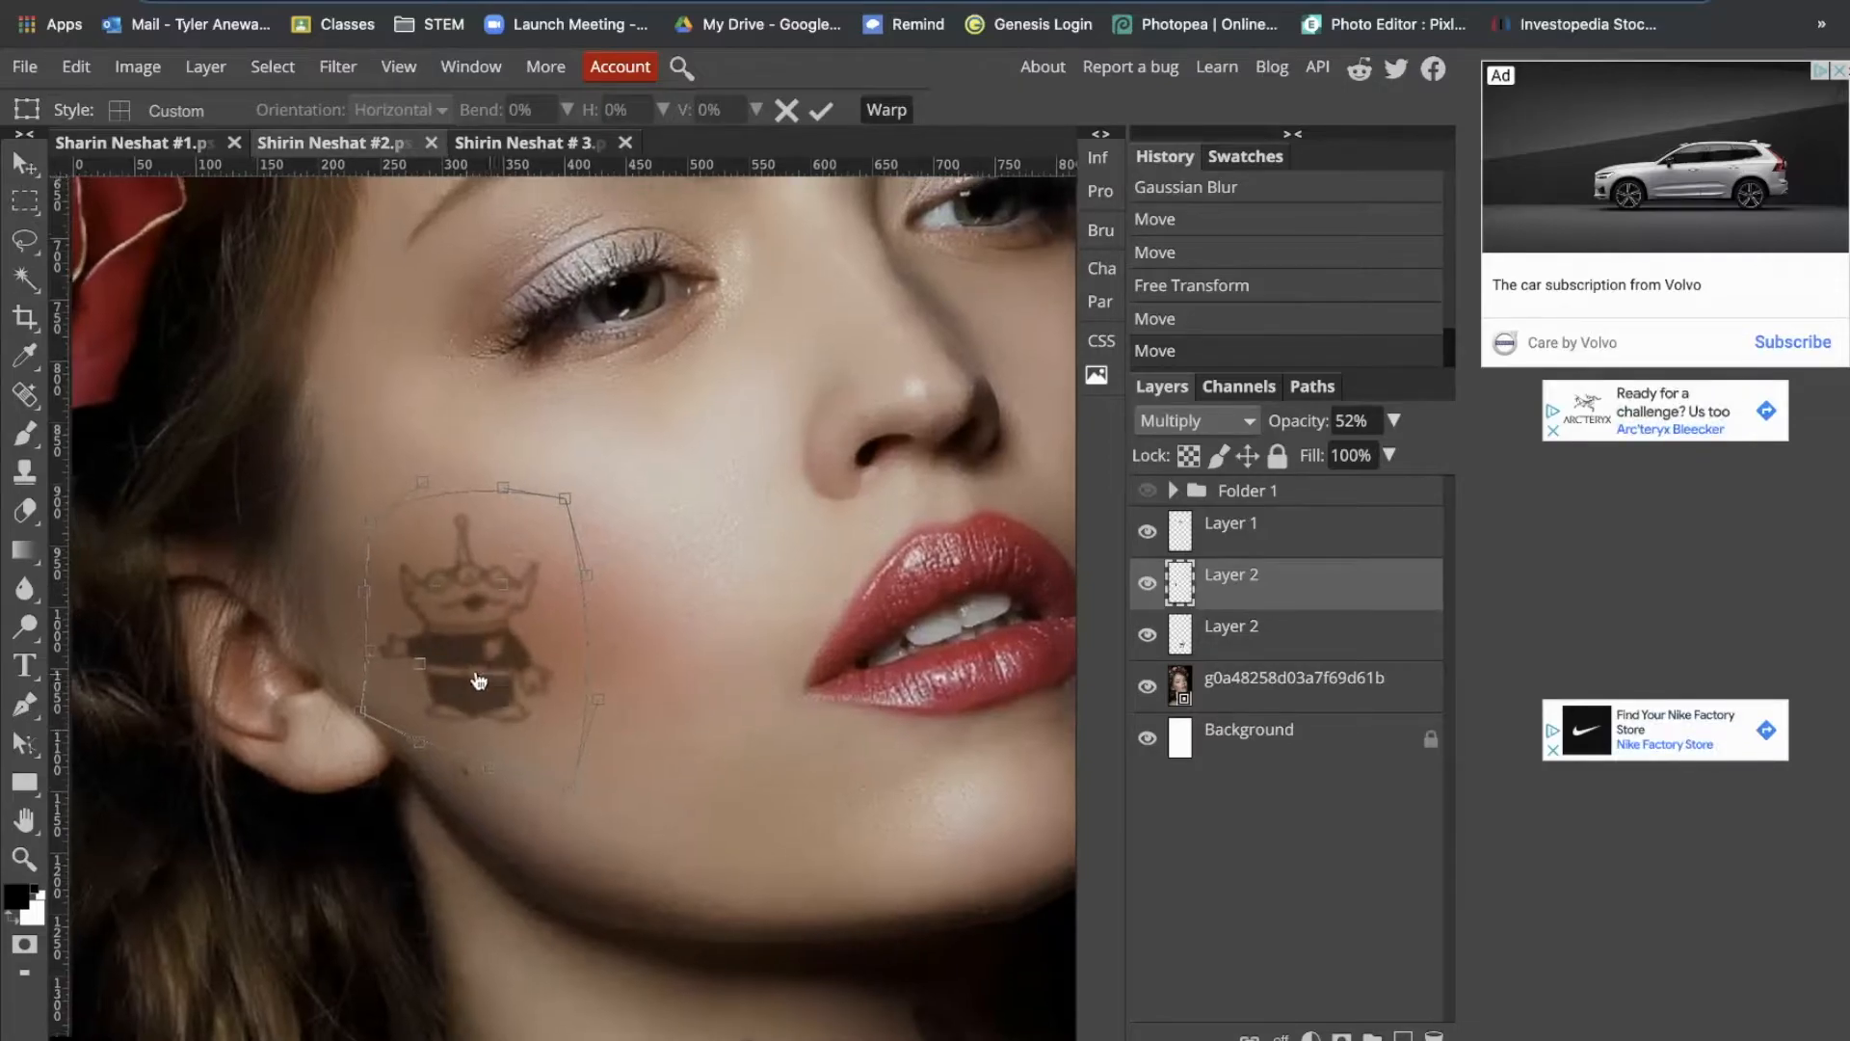
scroll(372, 713, "up", 1)
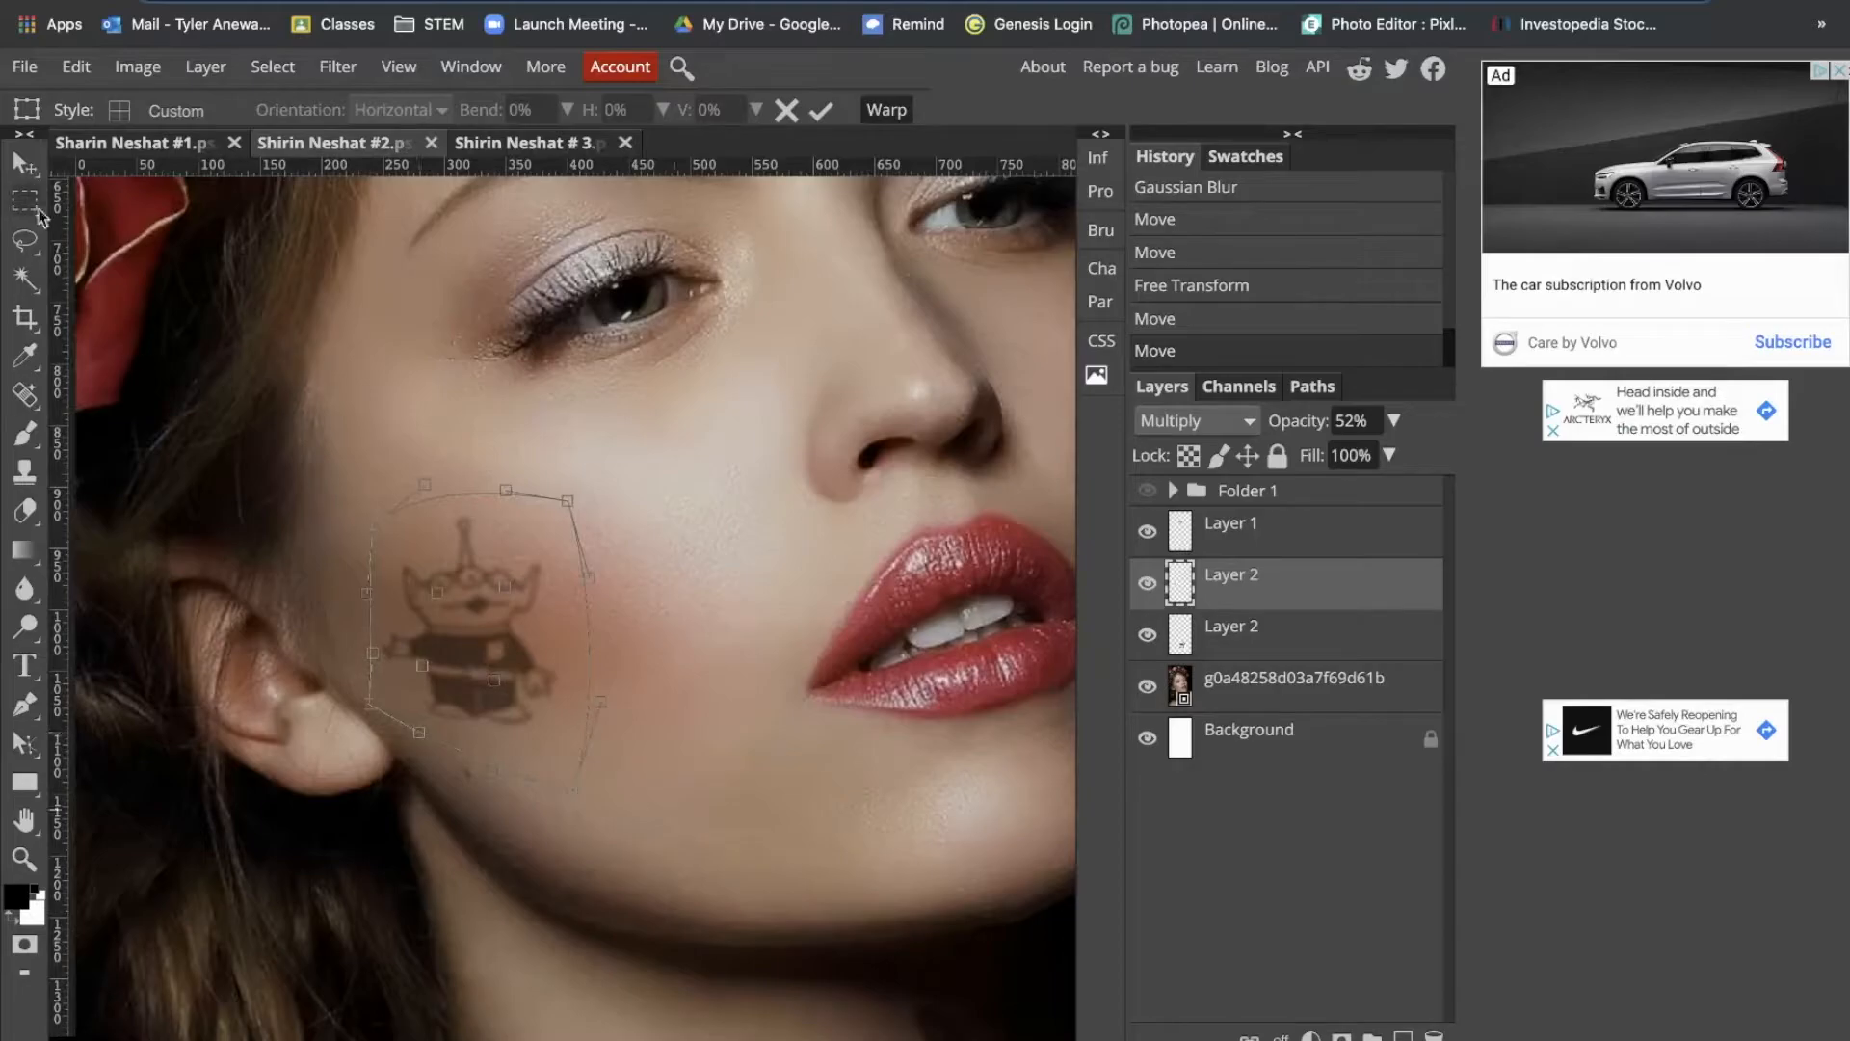
left_click(25, 172)
left_click(459, 642)
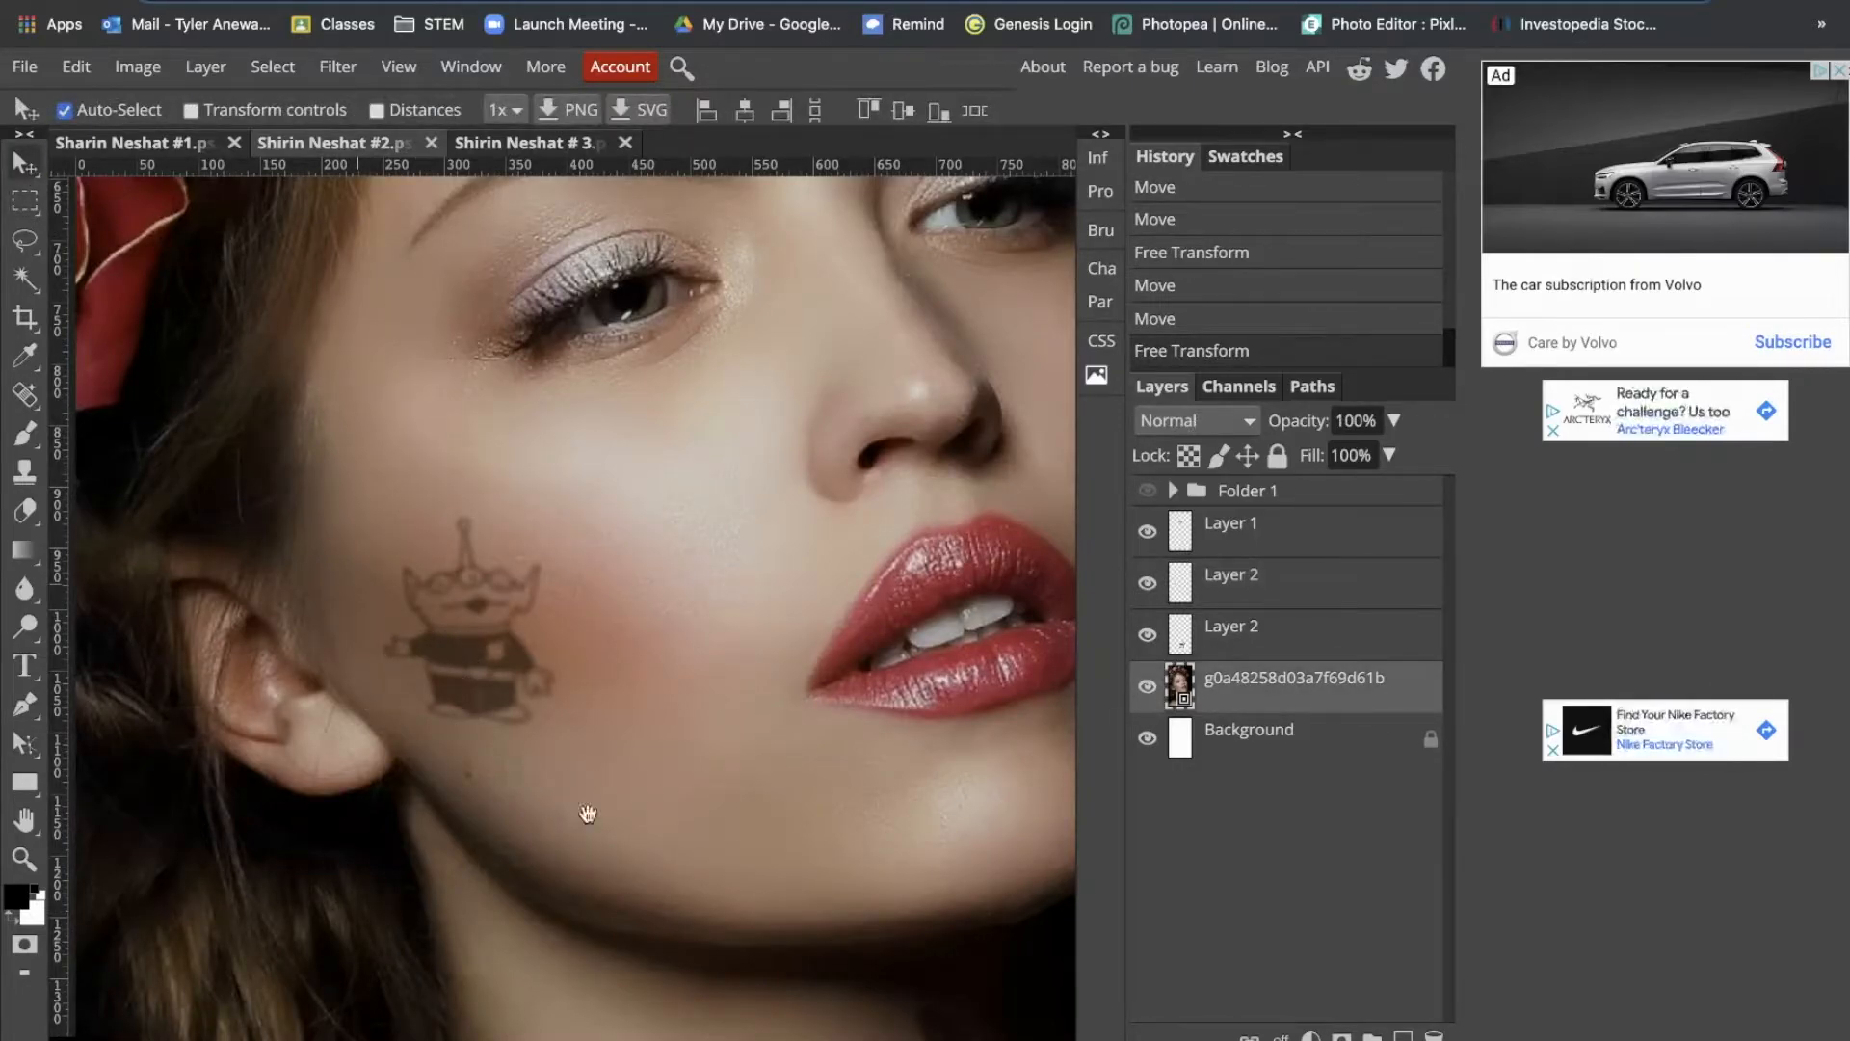
Step: Shift the Stitch tattoo slightly to the right on the neck and check the whole portrait
scroll(669, 813, "down", 5)
scroll(565, 736, "right", 3)
left_click_drag(450, 696, 394, 701)
left_click_drag(295, 351, 396, 520)
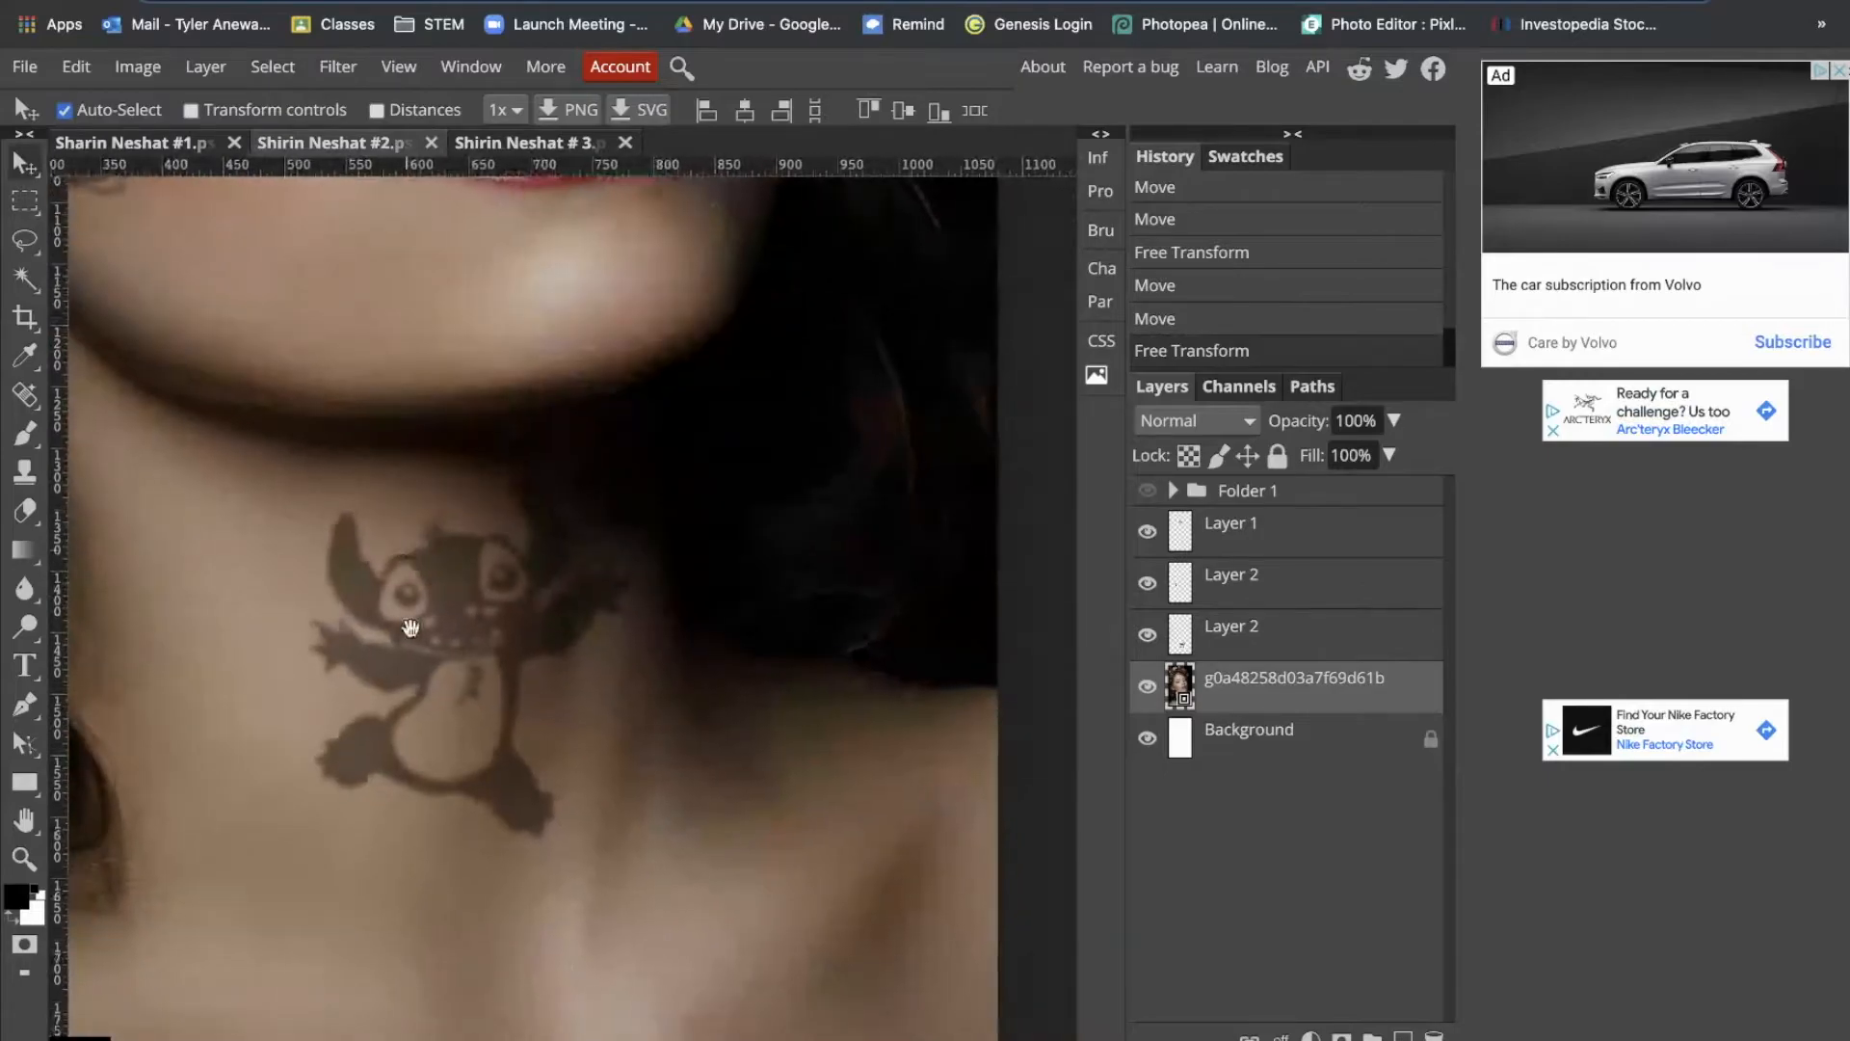
mouse_move(427, 708)
left_mouse_down()
mouse_move(477, 717)
mouse_move(463, 710)
left_mouse_up()
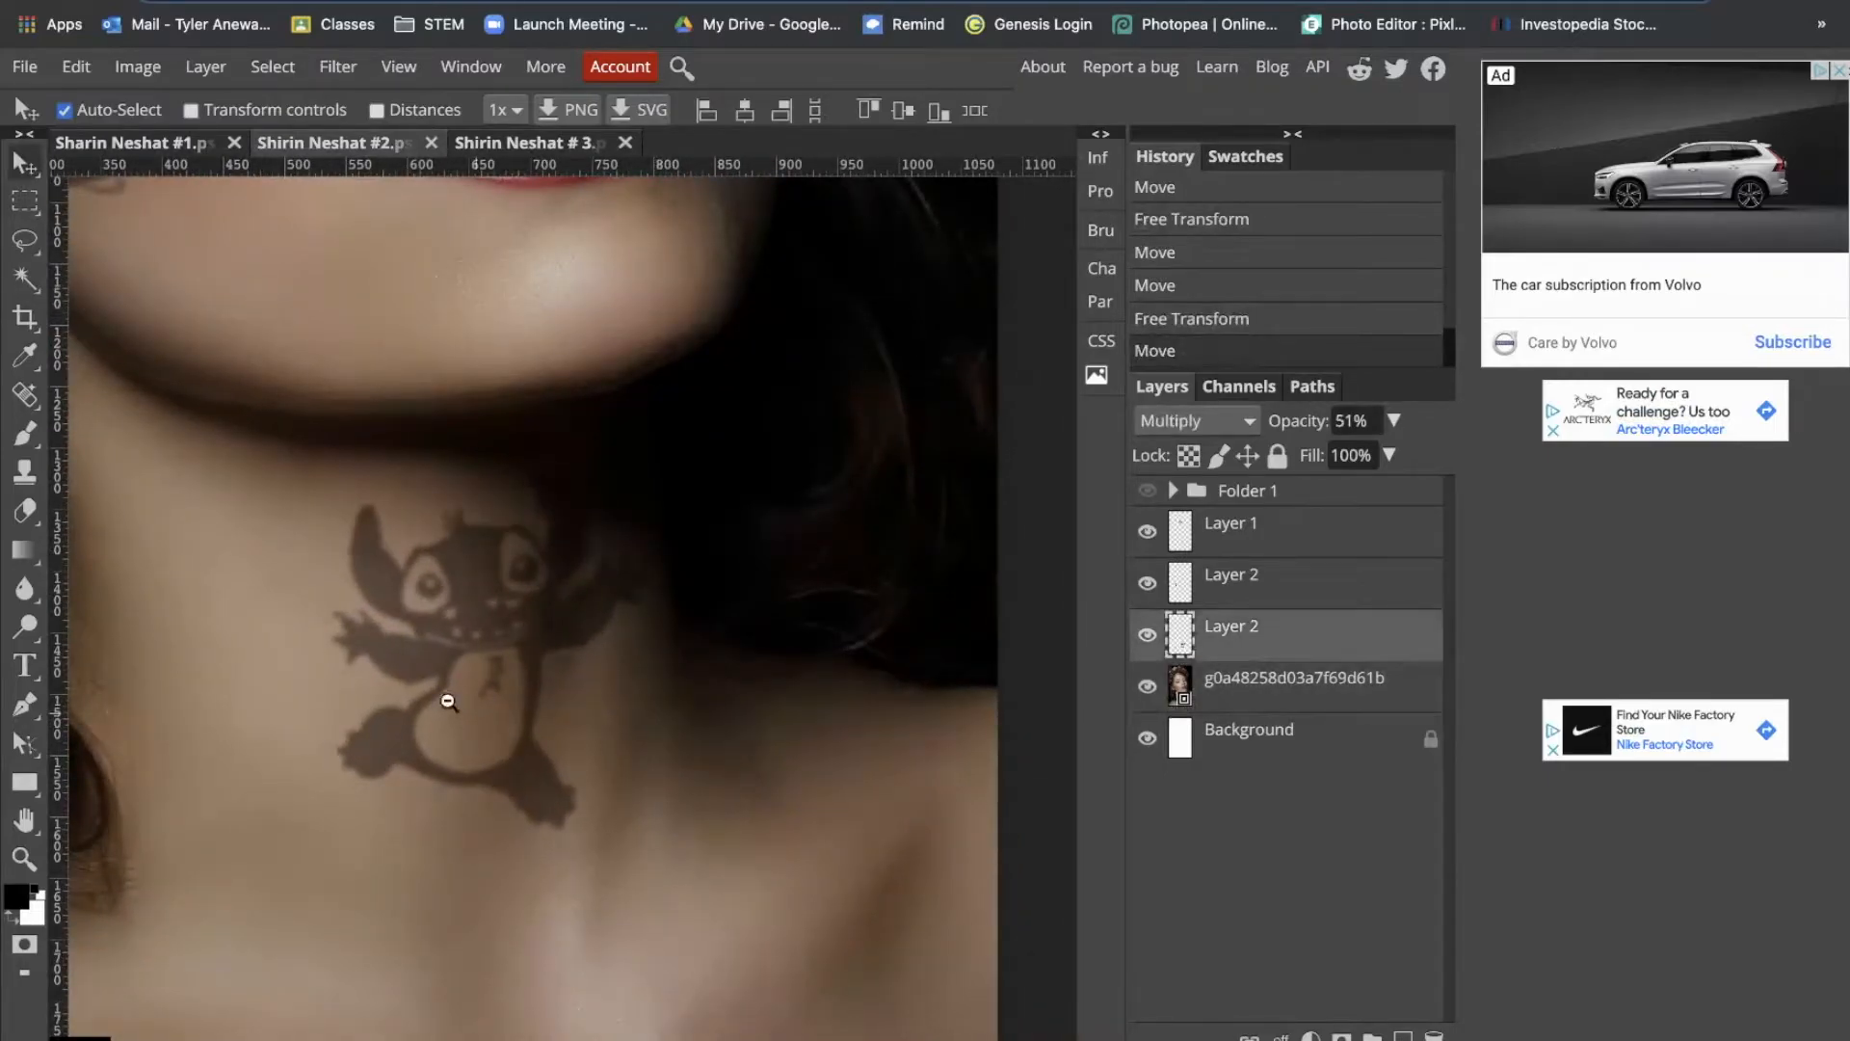
left_click(448, 699, "alt")
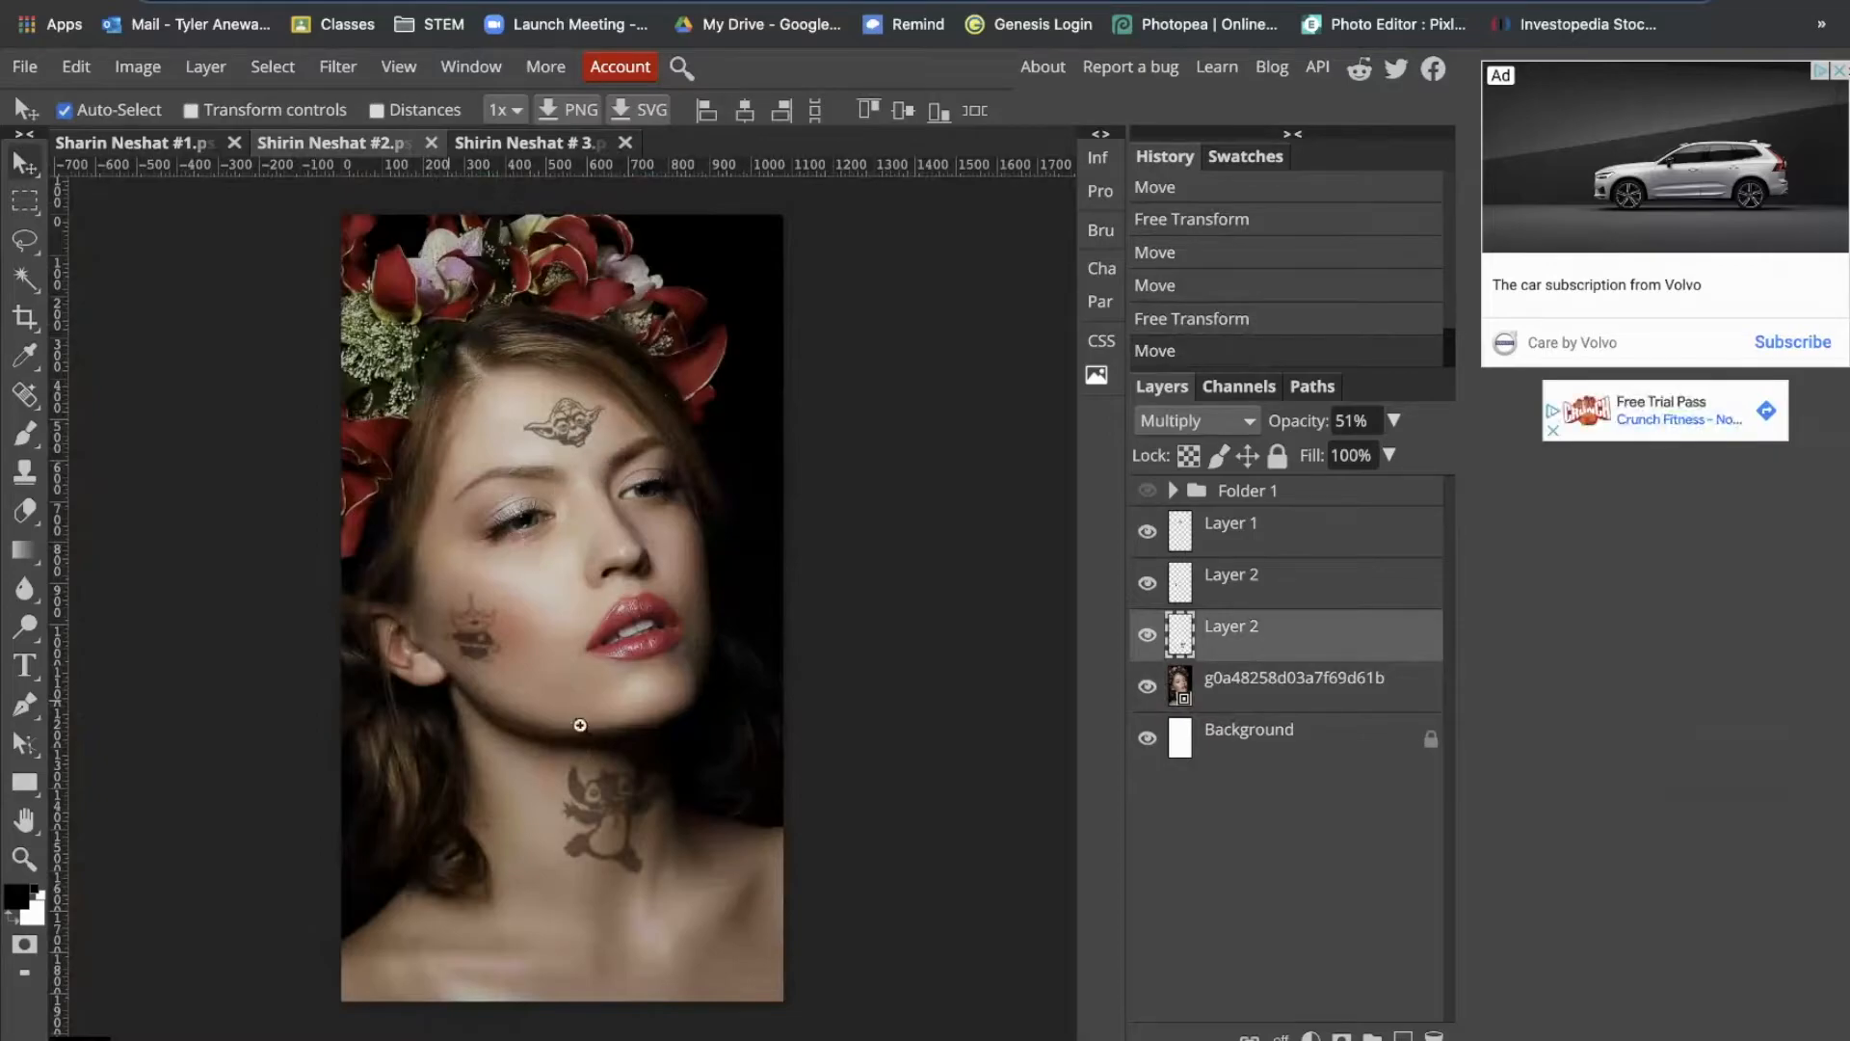
Step: Reposition the Stitch tattoo slightly lower and further right on the neck
scroll(585, 762, "up", 5)
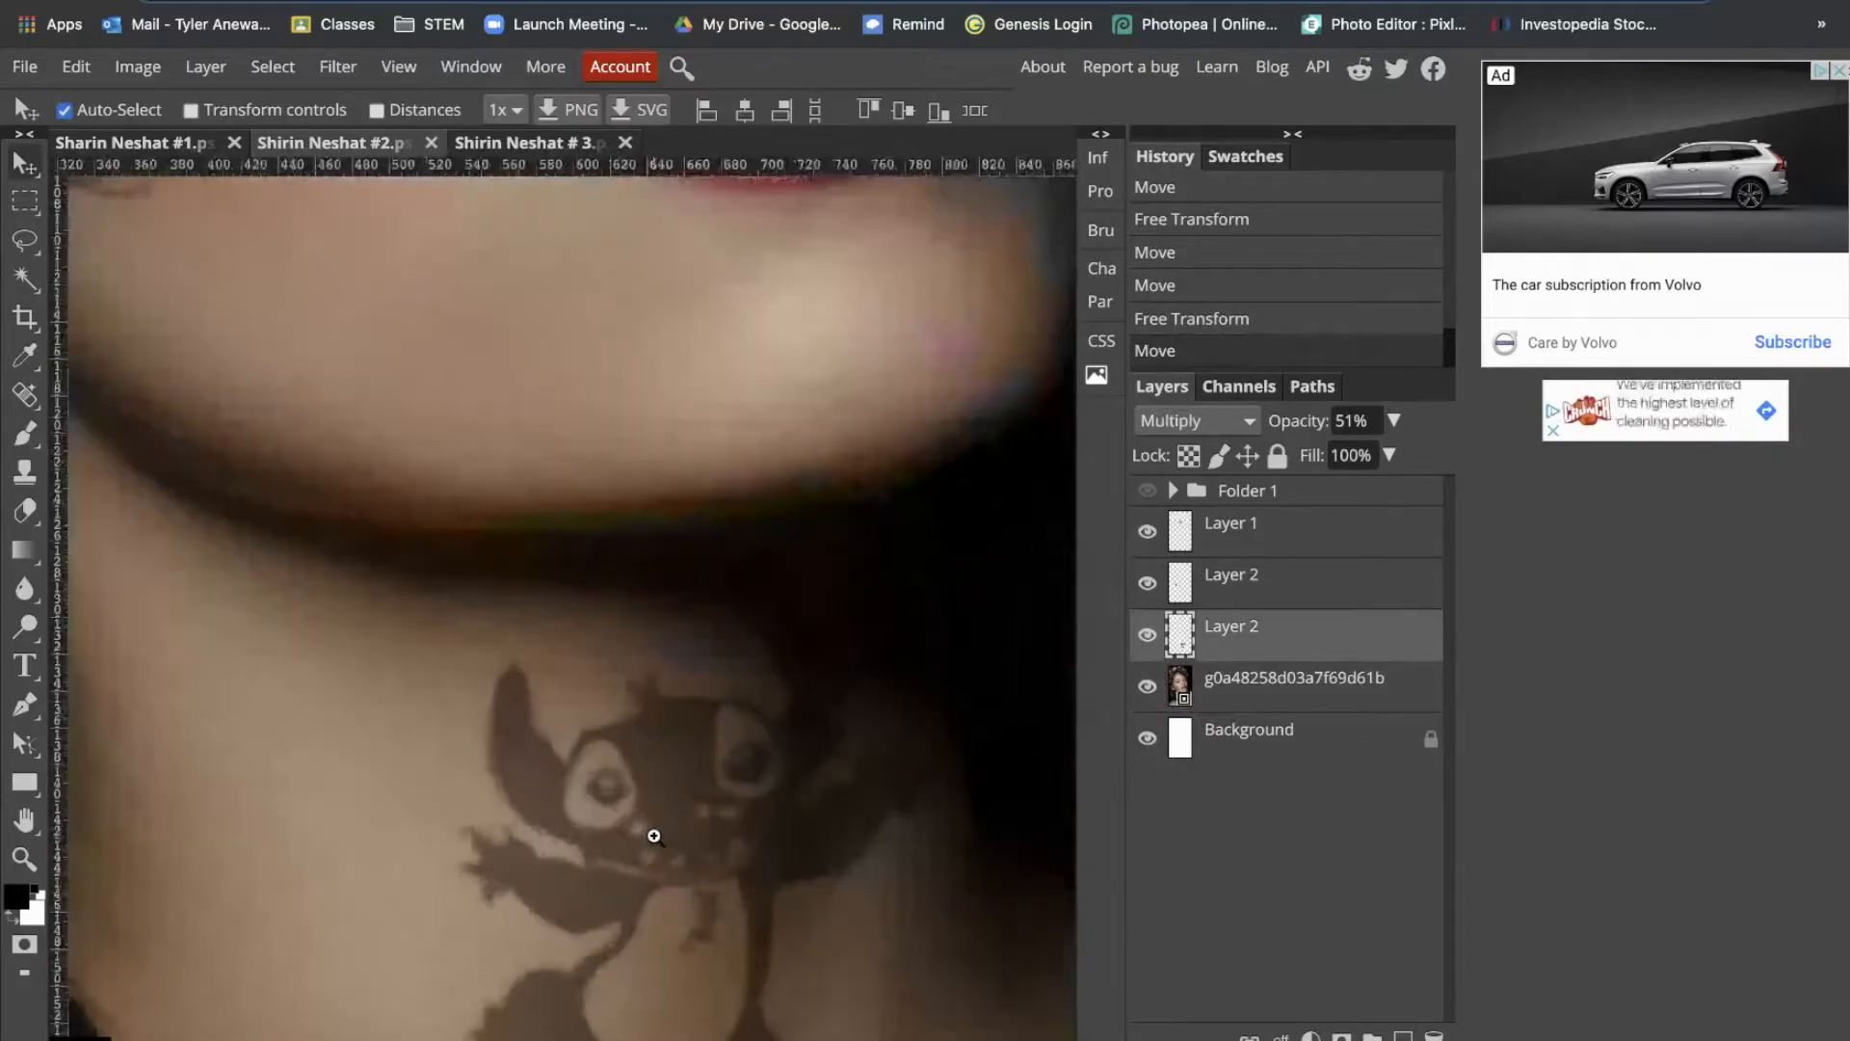
left_click_drag(691, 801, 503, 682)
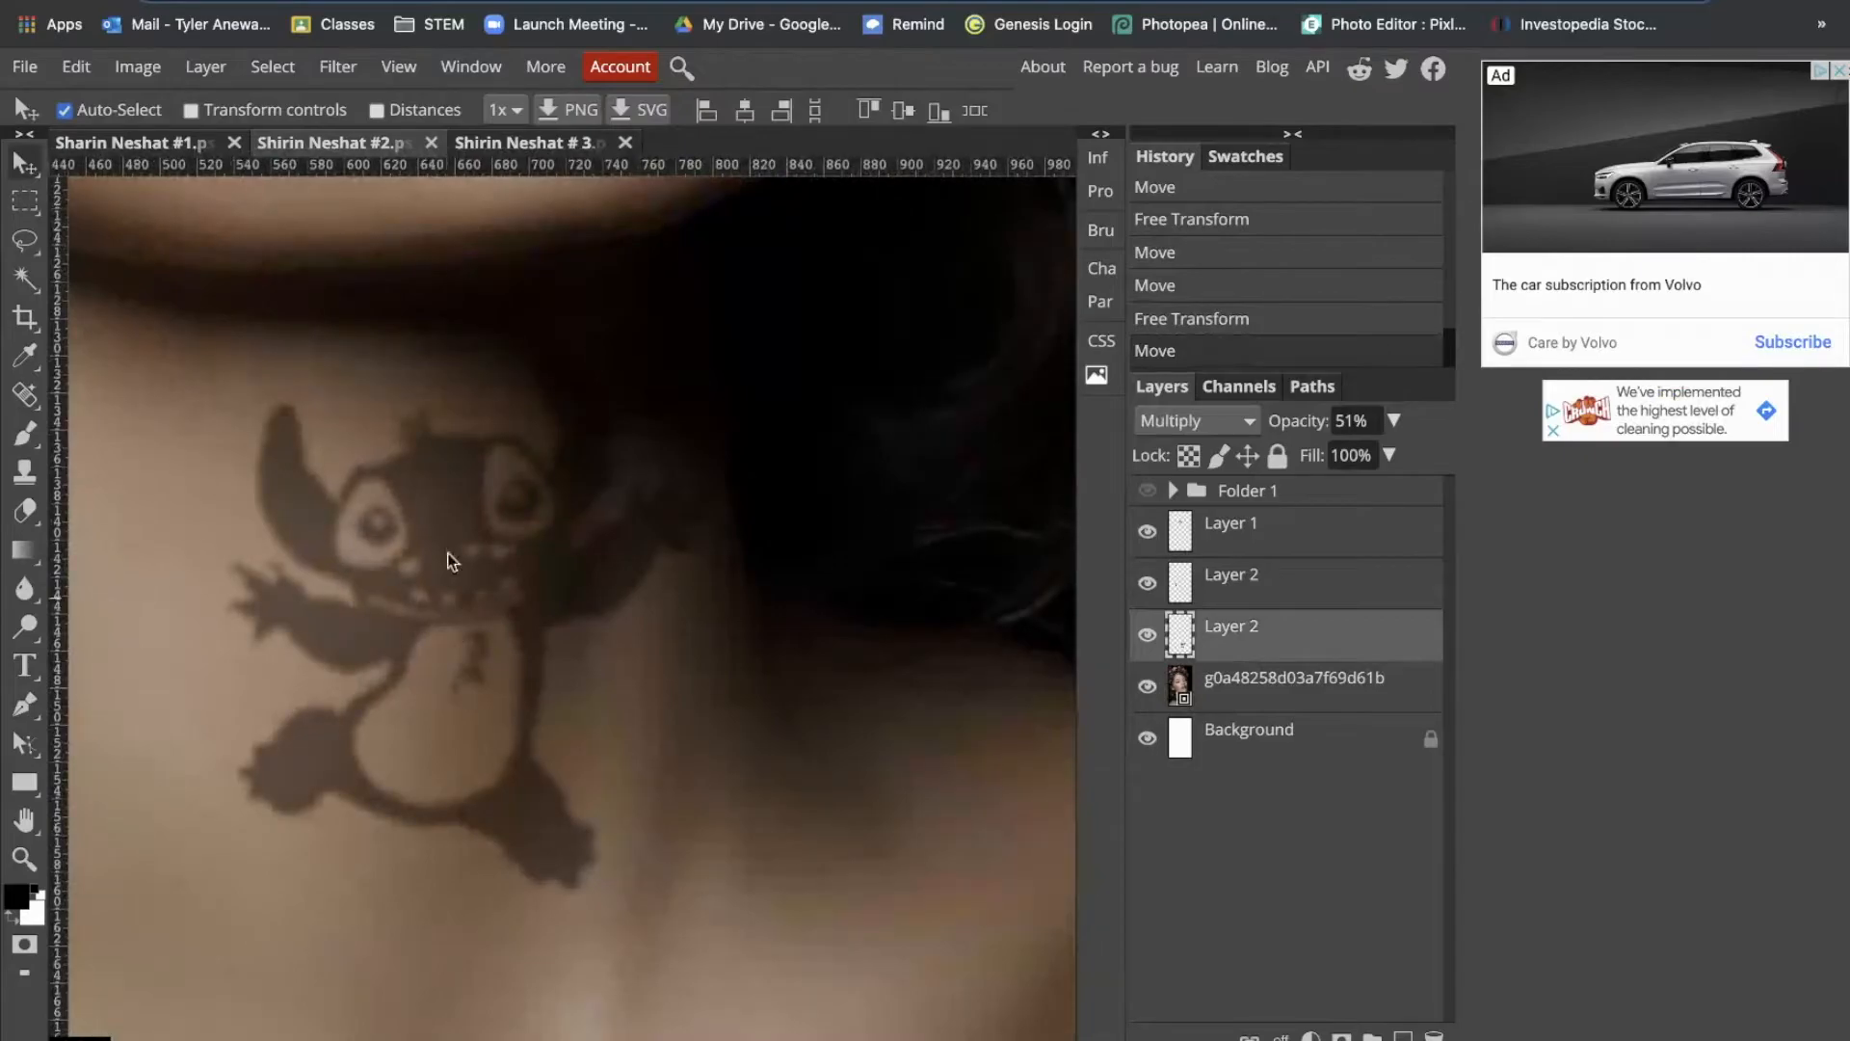
left_click_drag(448, 559, 494, 742)
left_click_drag(407, 615, 445, 593)
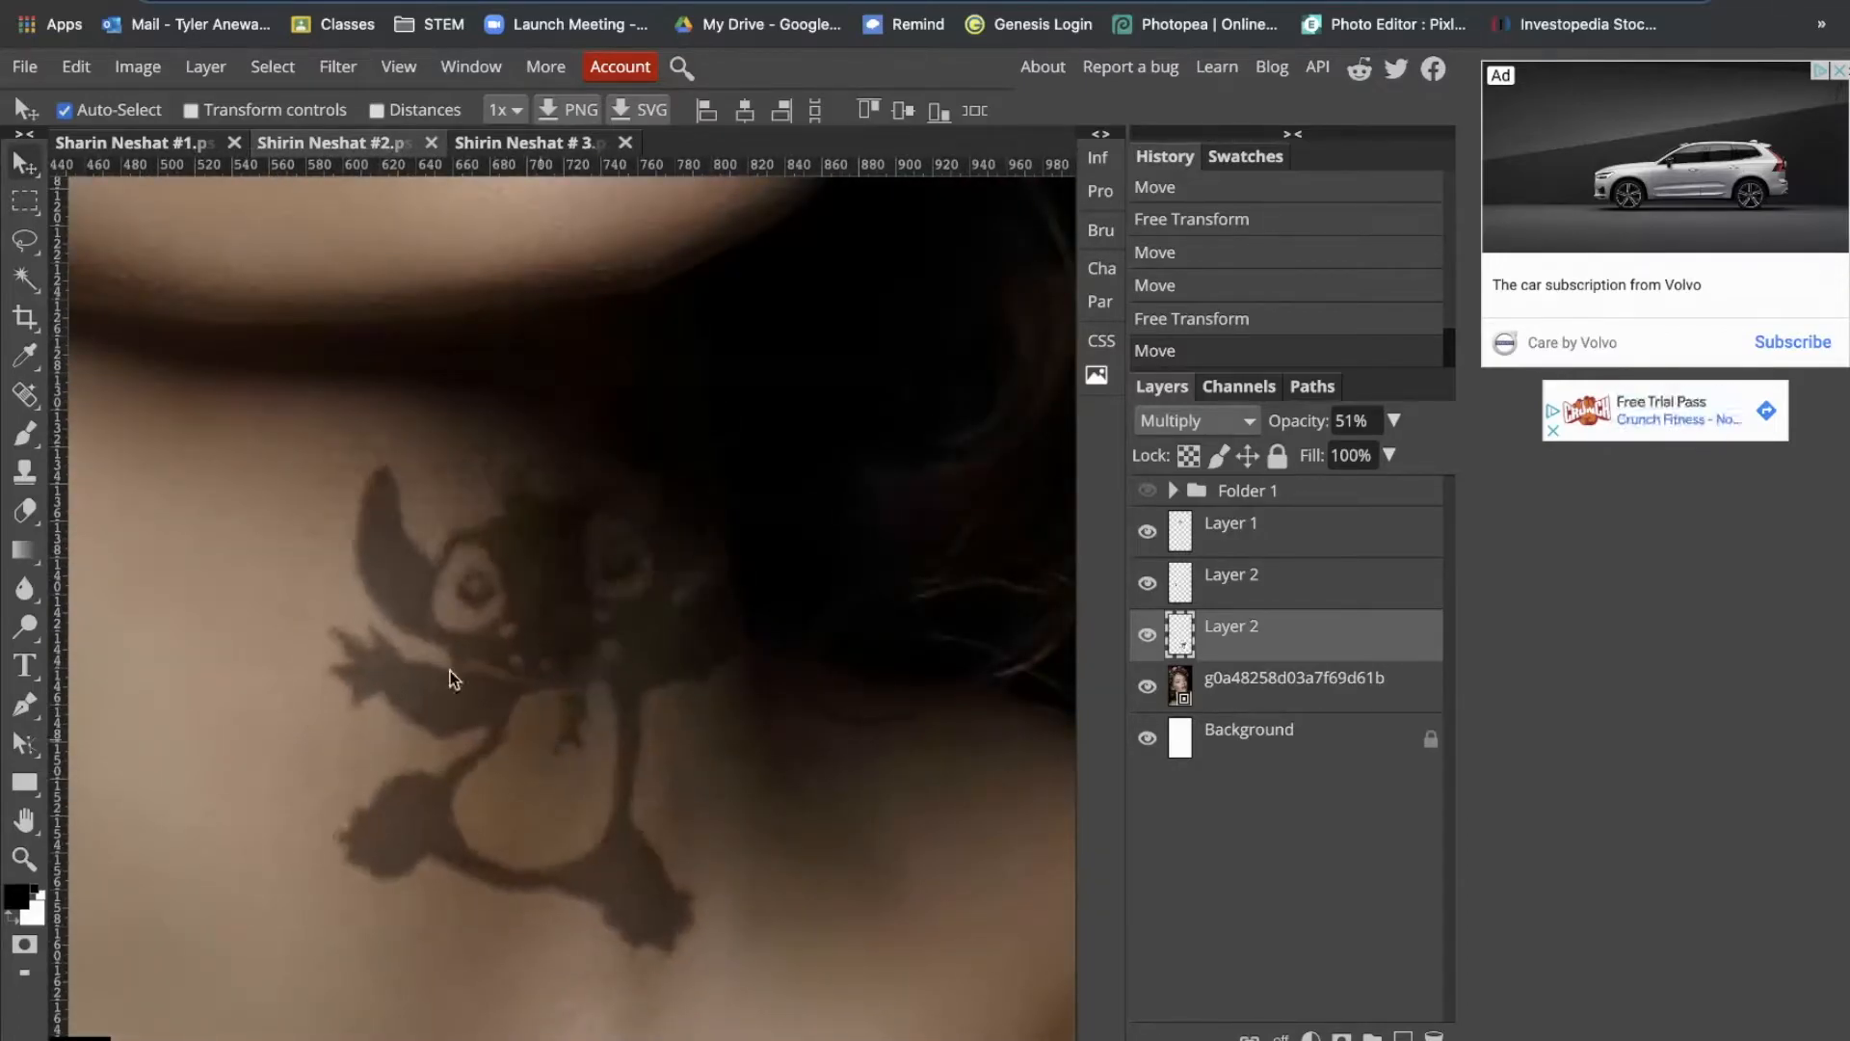
Step: Warp the Stitch tattoo, pulling its left interior, left edge and upper-left corner outward to follow the neck
left_click(21, 67)
mouse_move(76, 67)
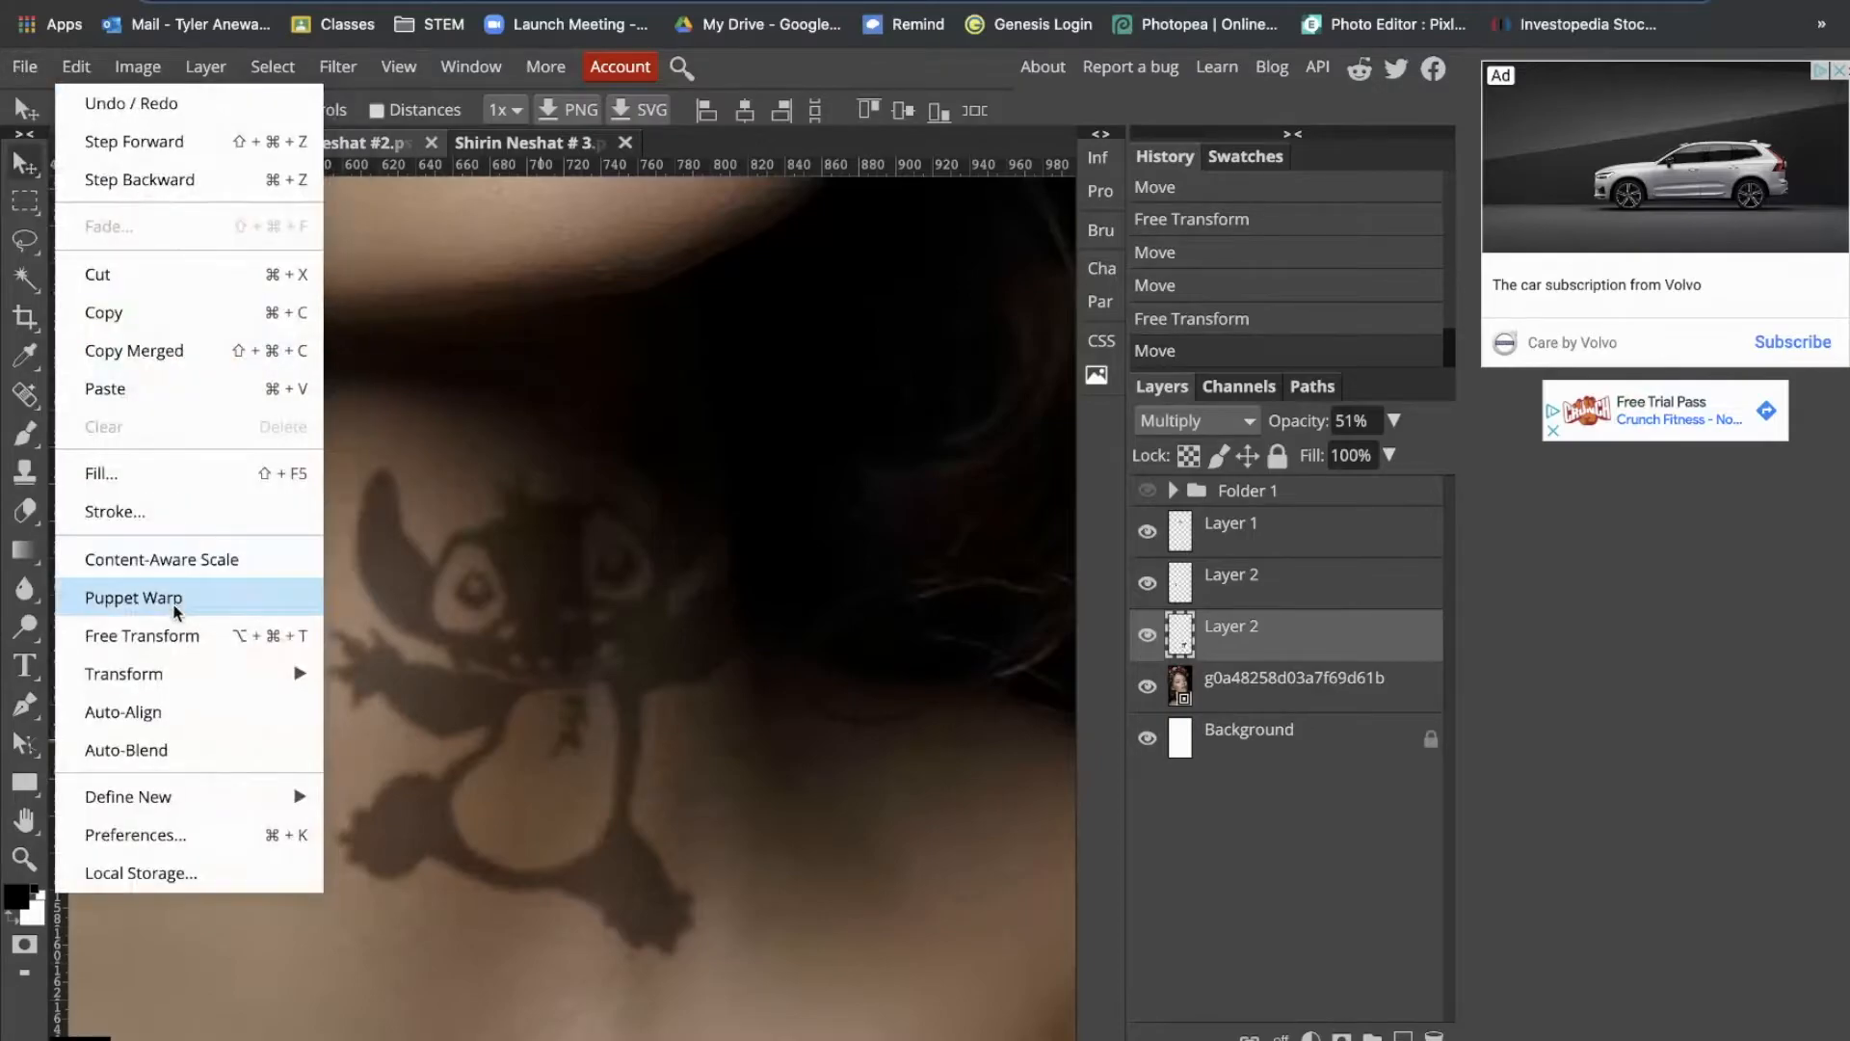
mouse_move(170, 667)
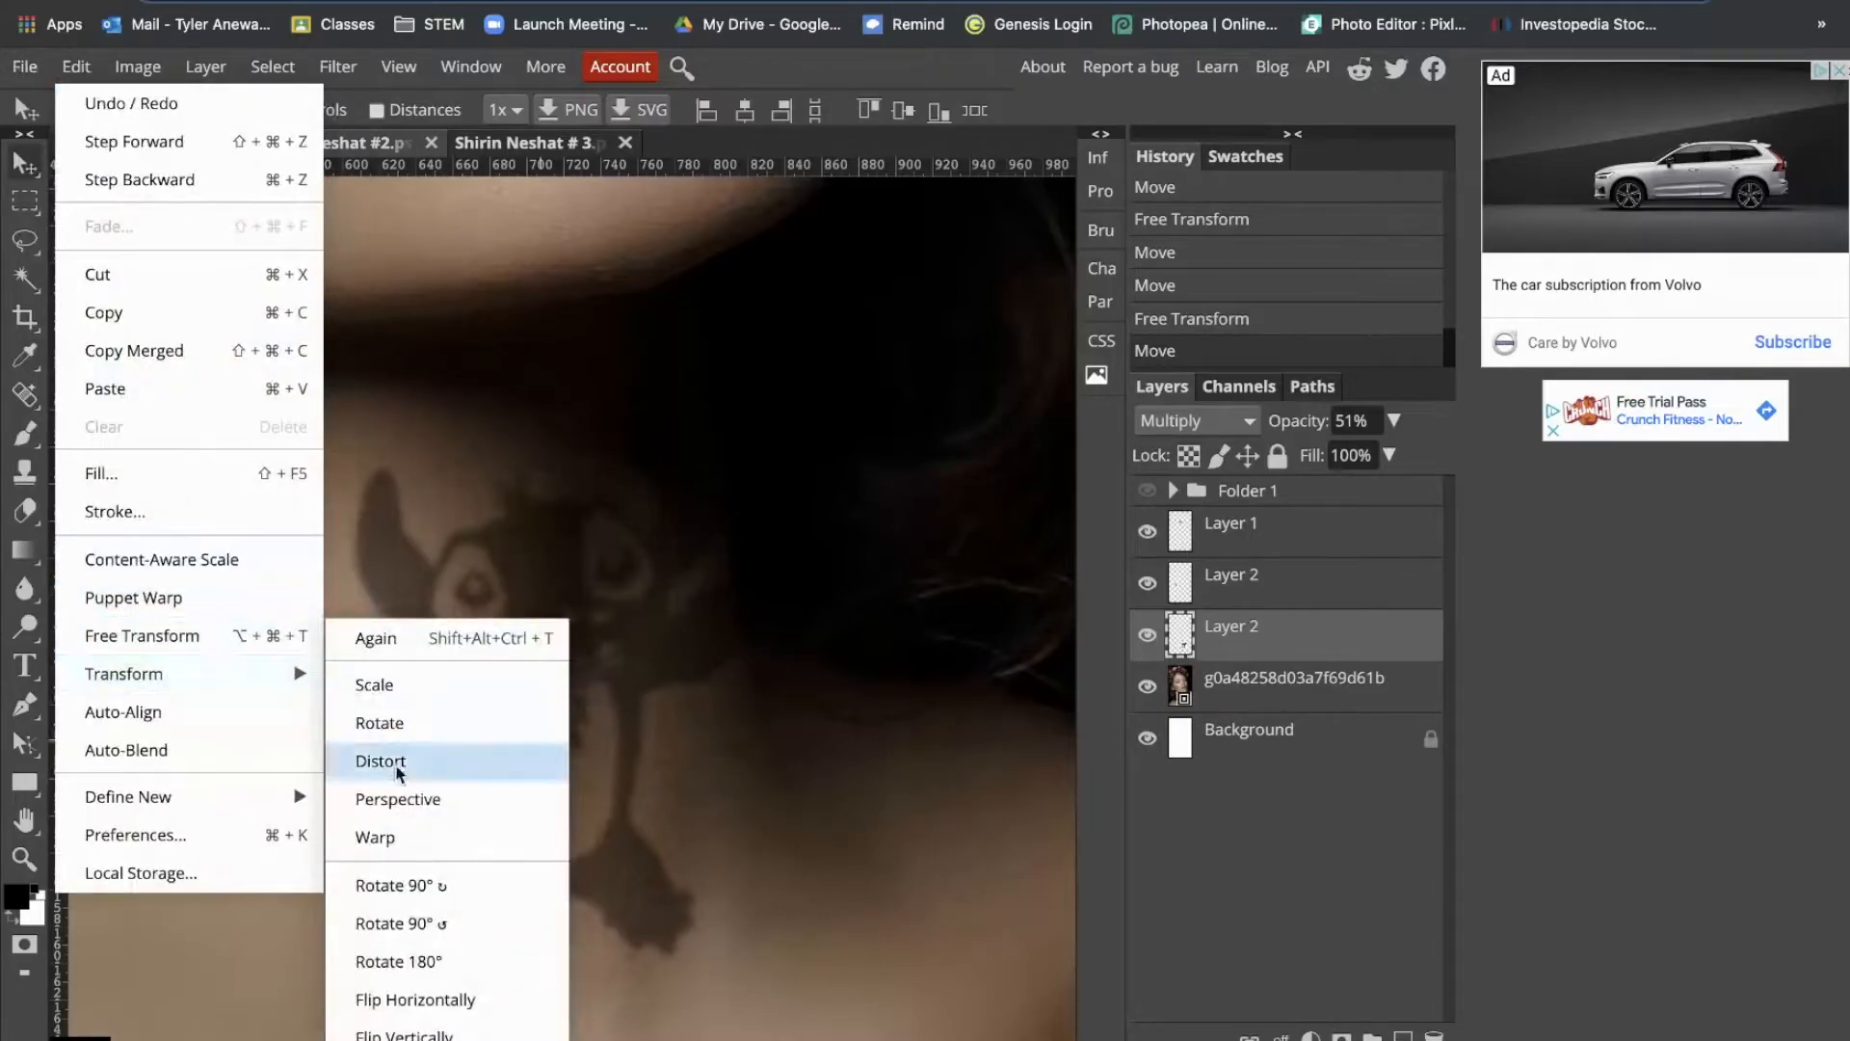
left_click(389, 830)
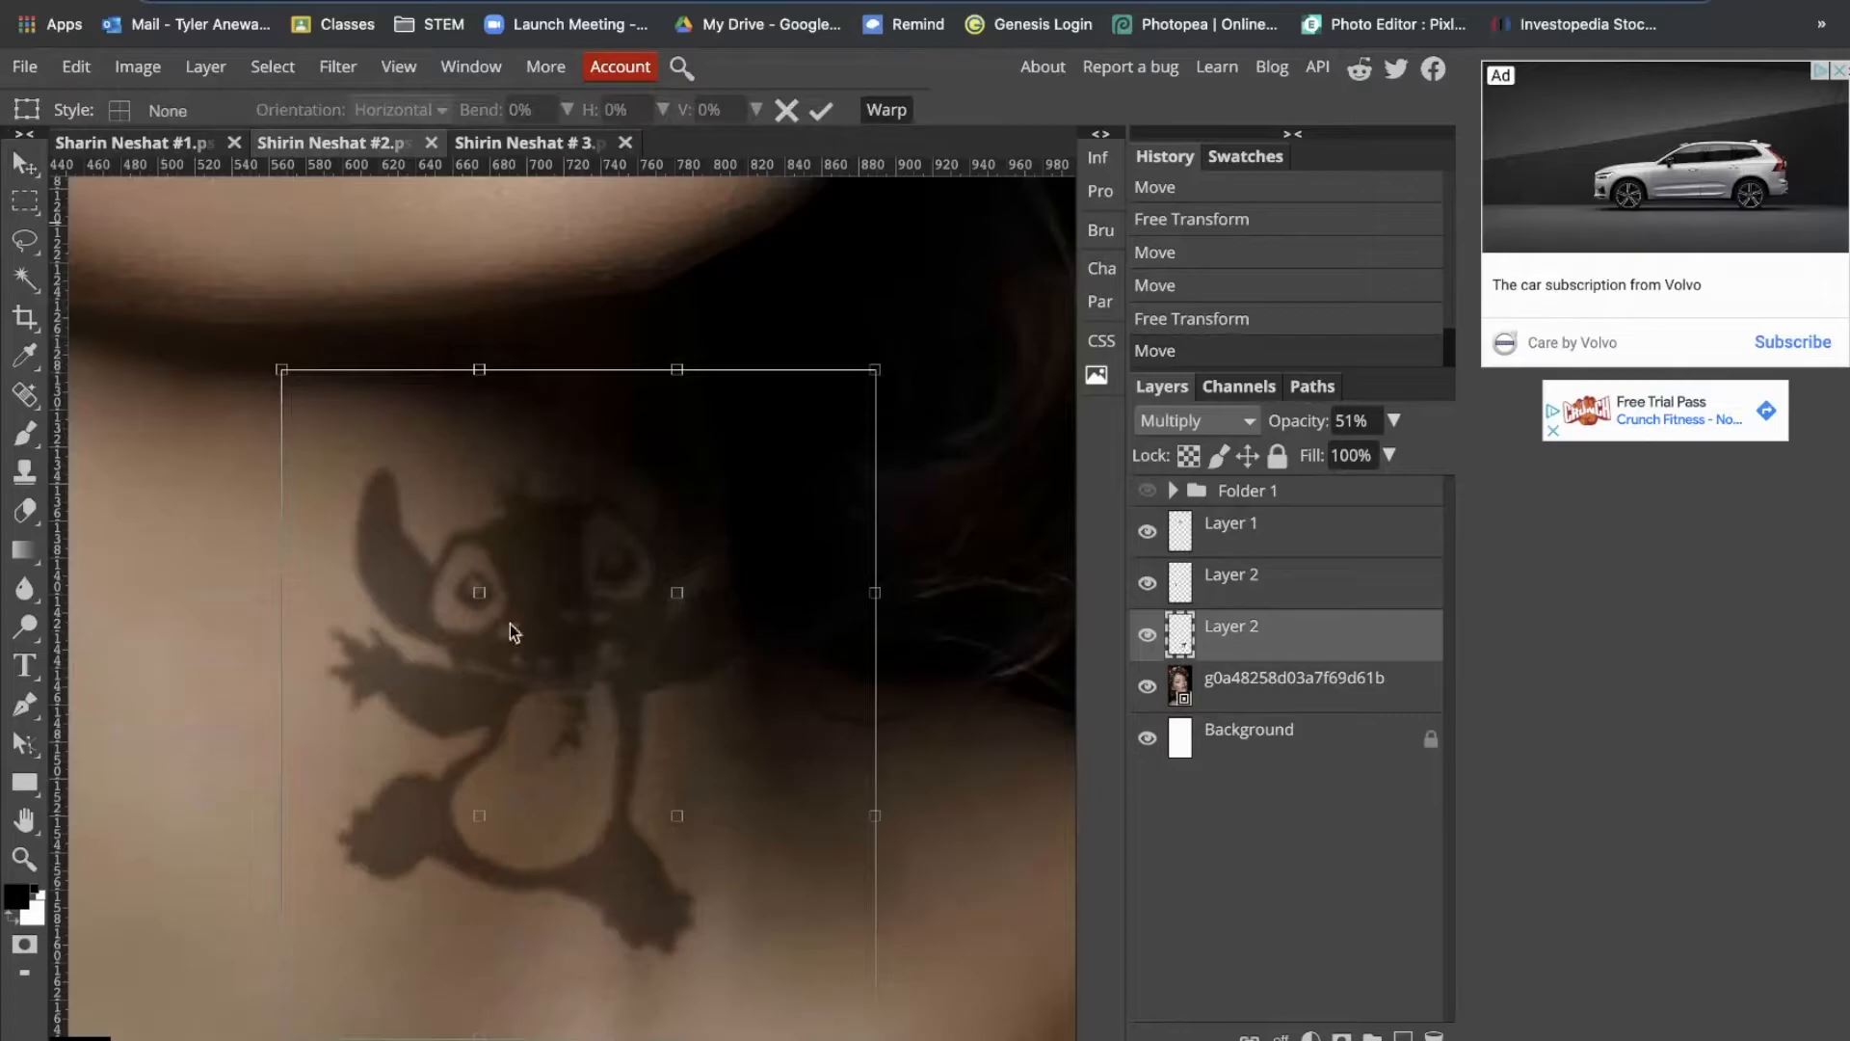
left_click_drag(479, 593, 426, 578)
left_click_drag(484, 820, 460, 914)
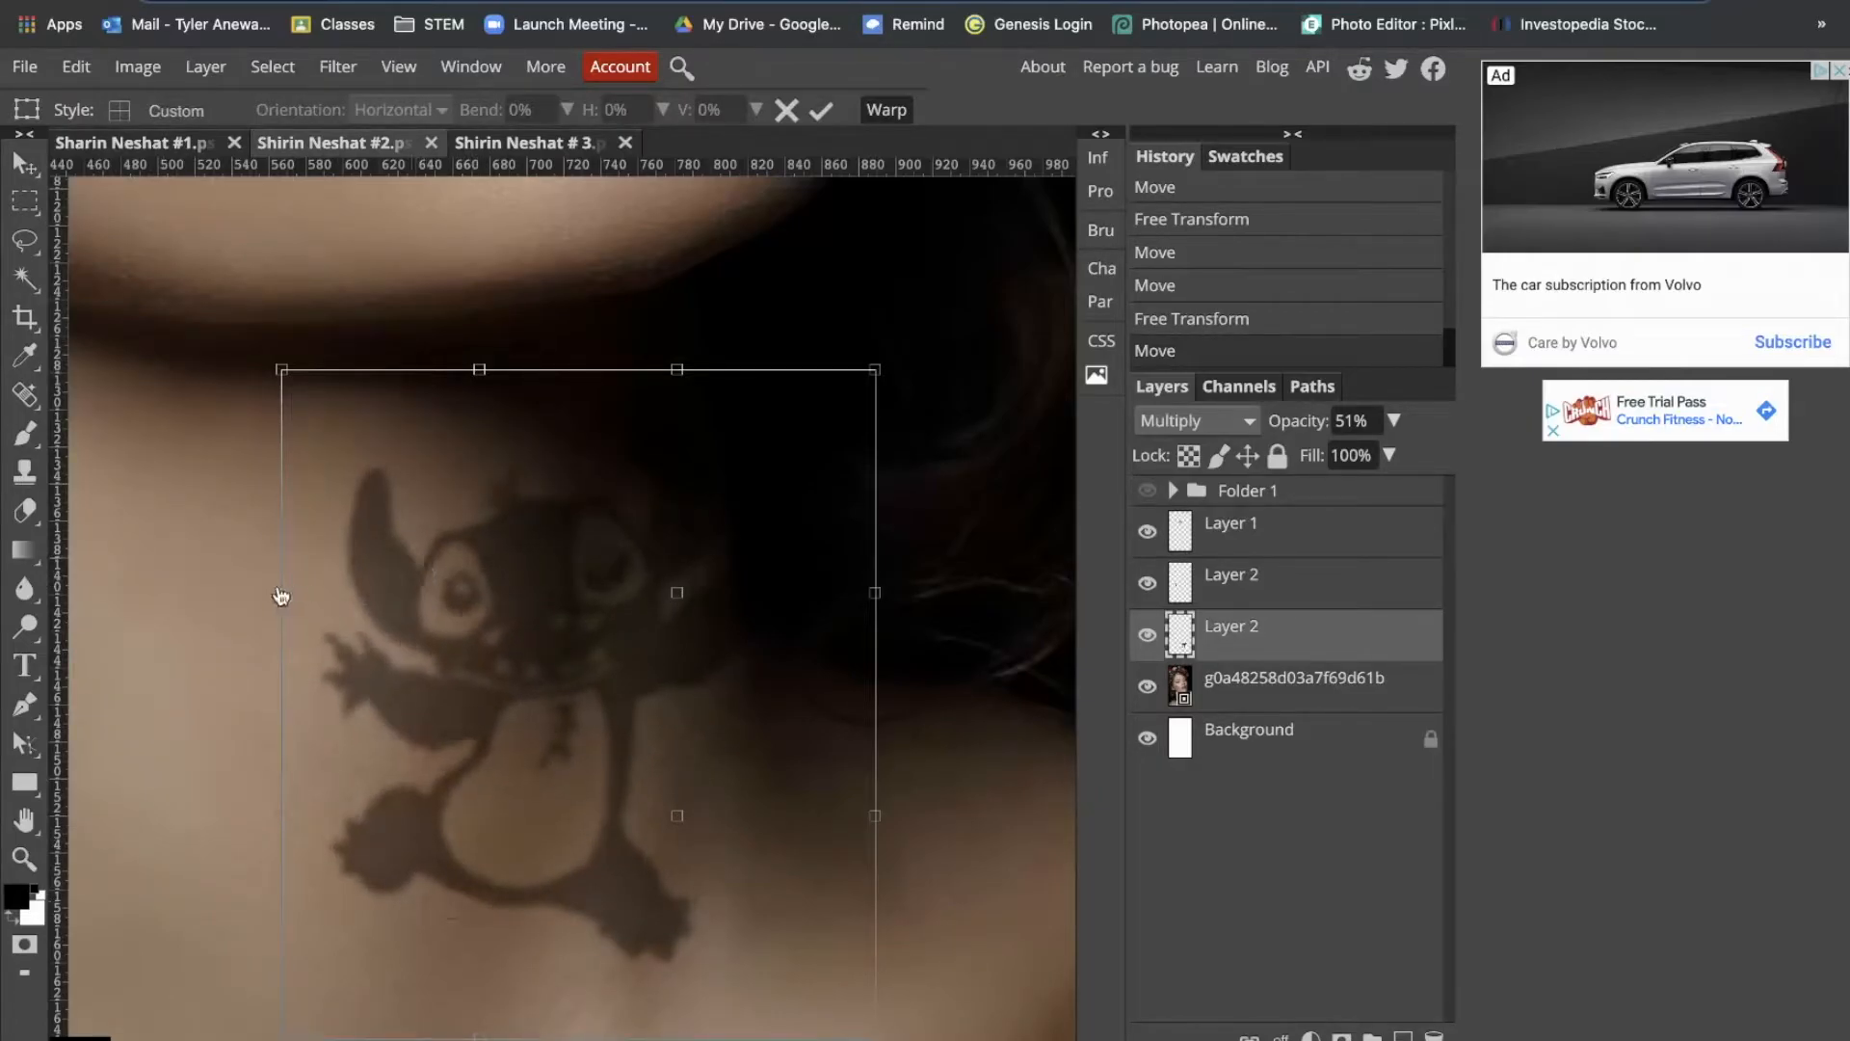
left_click_drag(282, 592, 202, 558)
left_click_drag(281, 370, 268, 338)
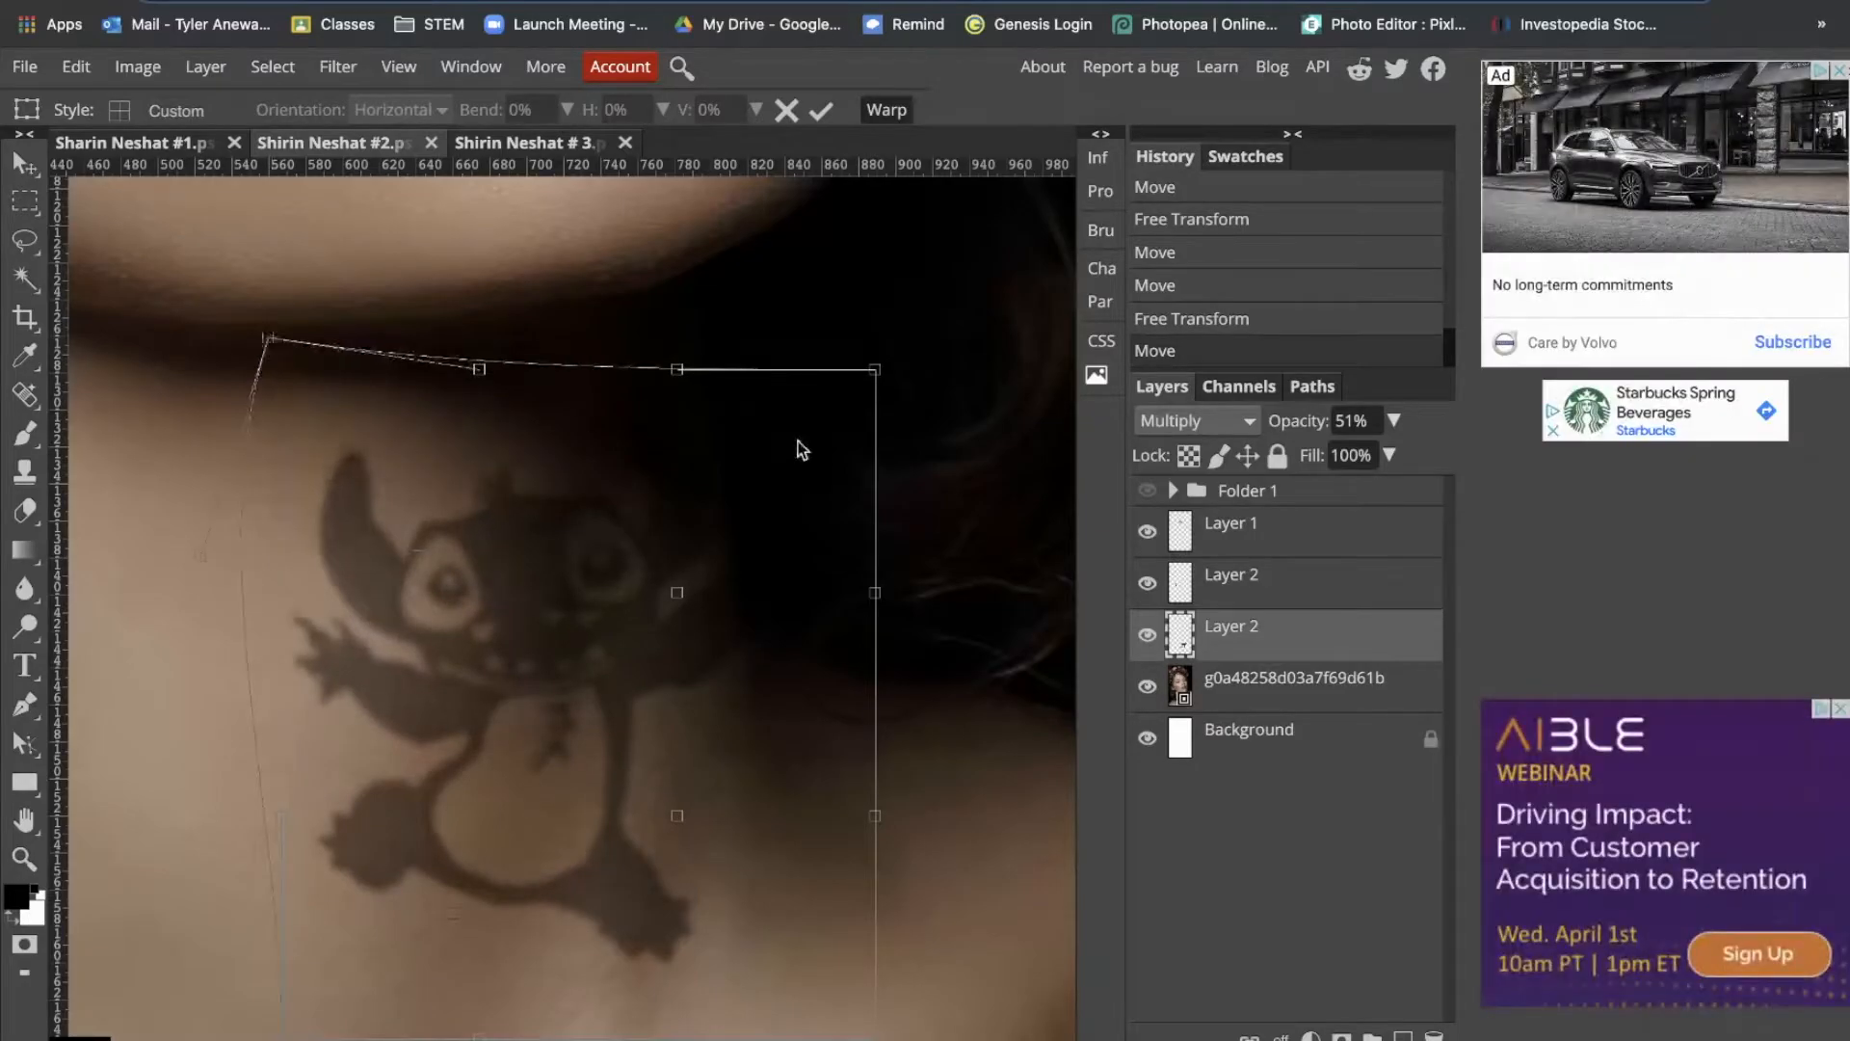
Step: Pull the Stitch tattoo's right corners, right edge and right interior inward to narrow that side, and apply the warp
left_click_drag(875, 374, 791, 425)
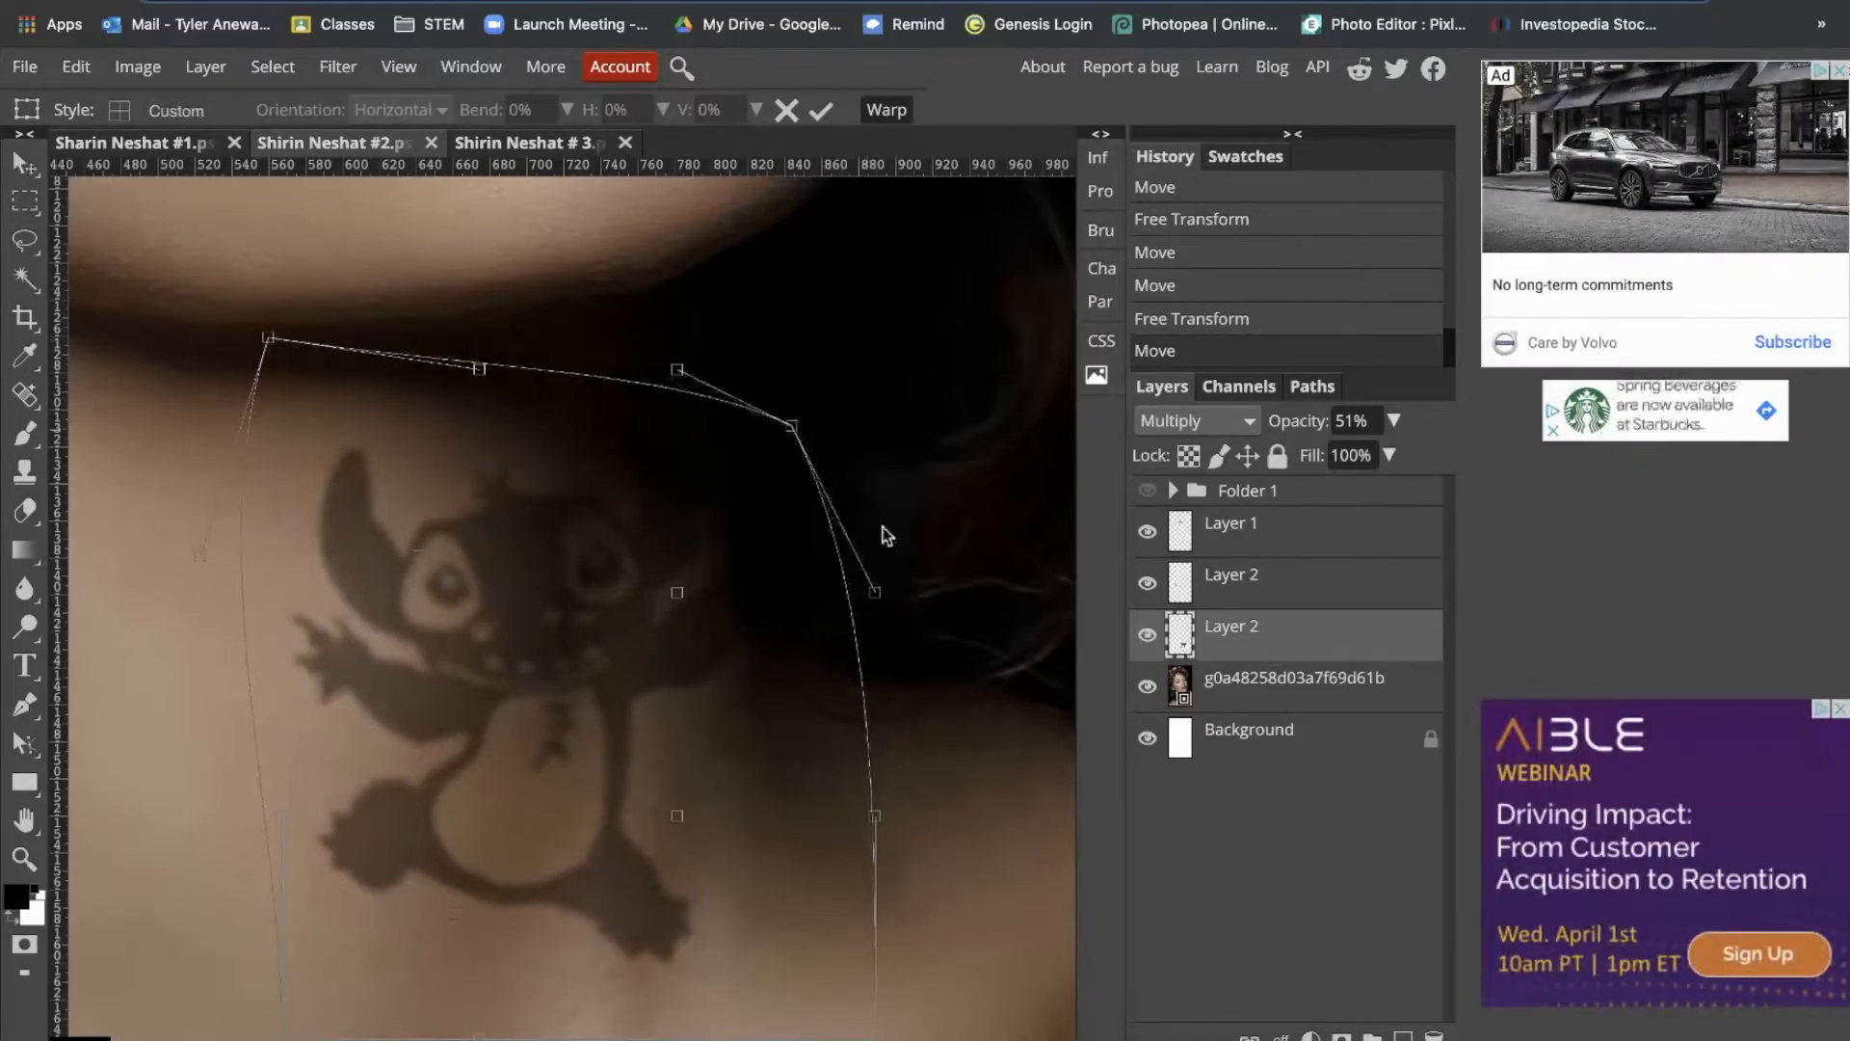
left_click_drag(877, 596, 816, 607)
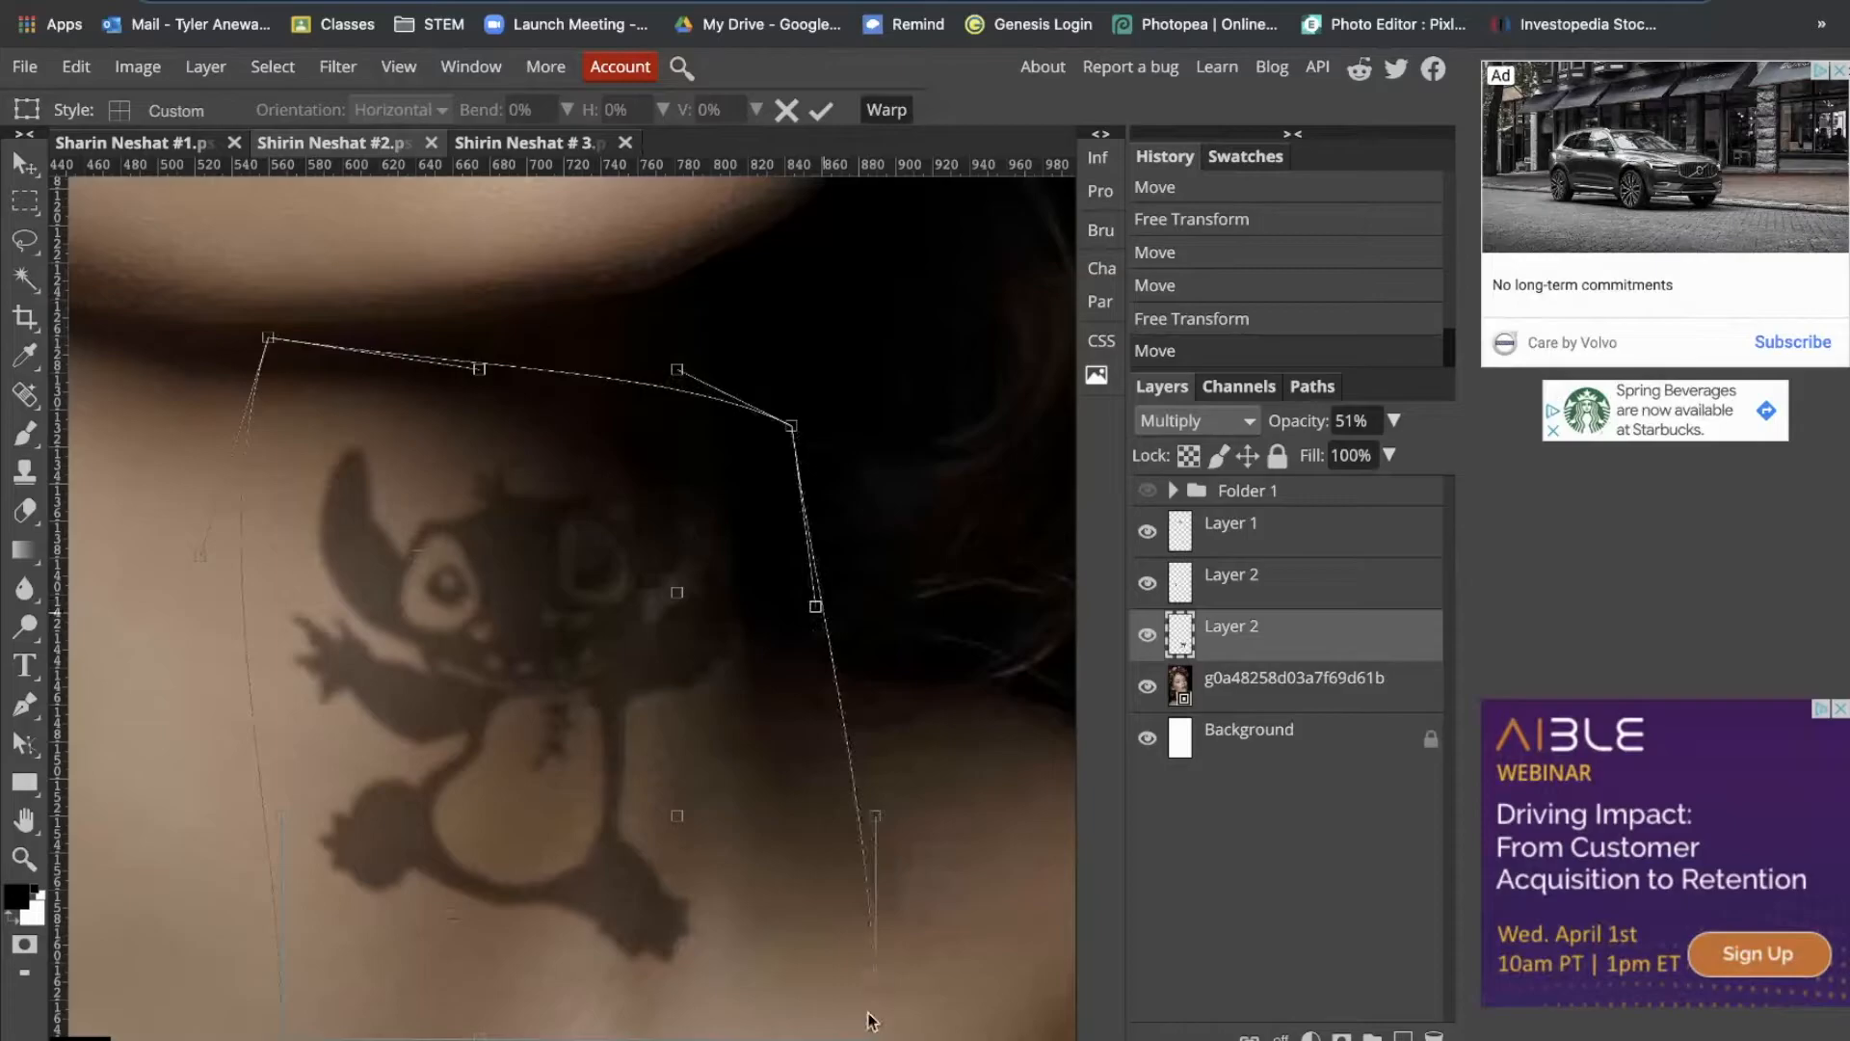
left_click_drag(876, 1035, 836, 881)
left_click_drag(843, 802, 827, 792)
left_click_drag(677, 816, 656, 801)
left_click_drag(678, 594, 658, 606)
left_click_drag(815, 606, 774, 604)
left_click_drag(826, 876, 793, 838)
left_click_drag(794, 431, 741, 453)
scroll(400, 961, "down", 3)
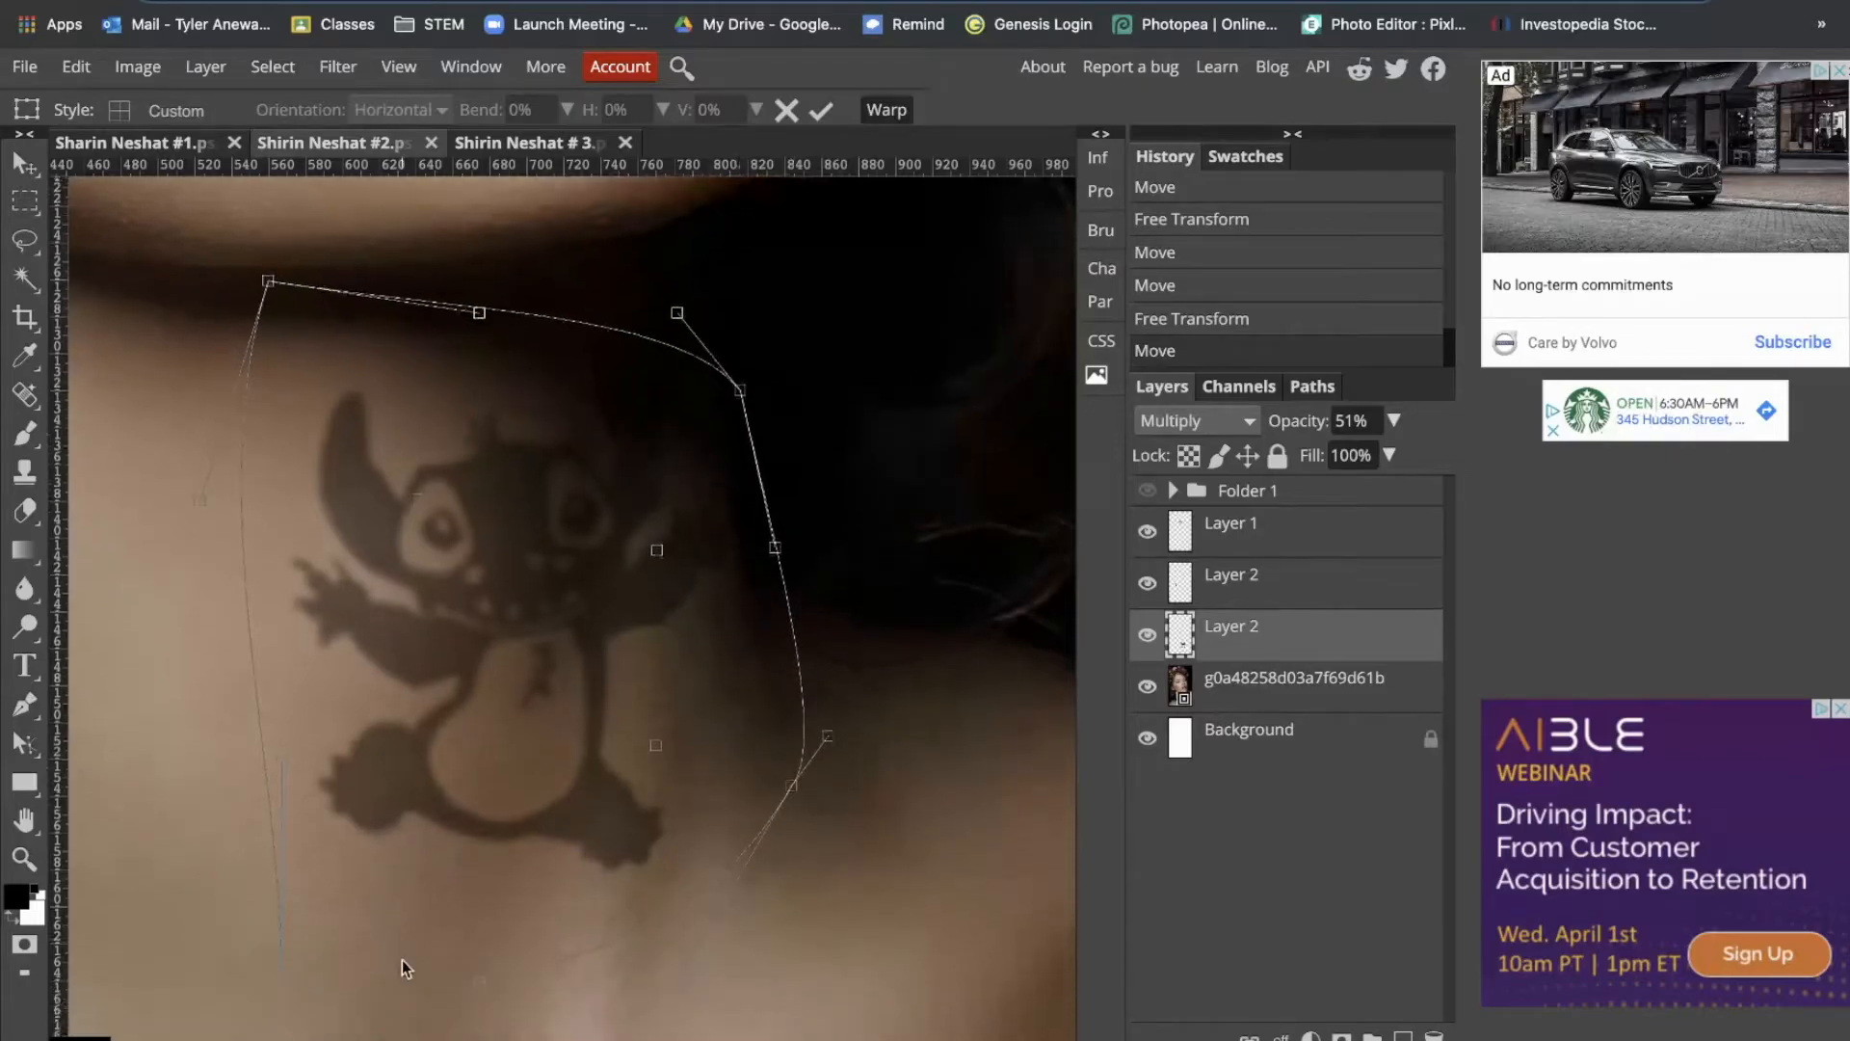
key("Return")
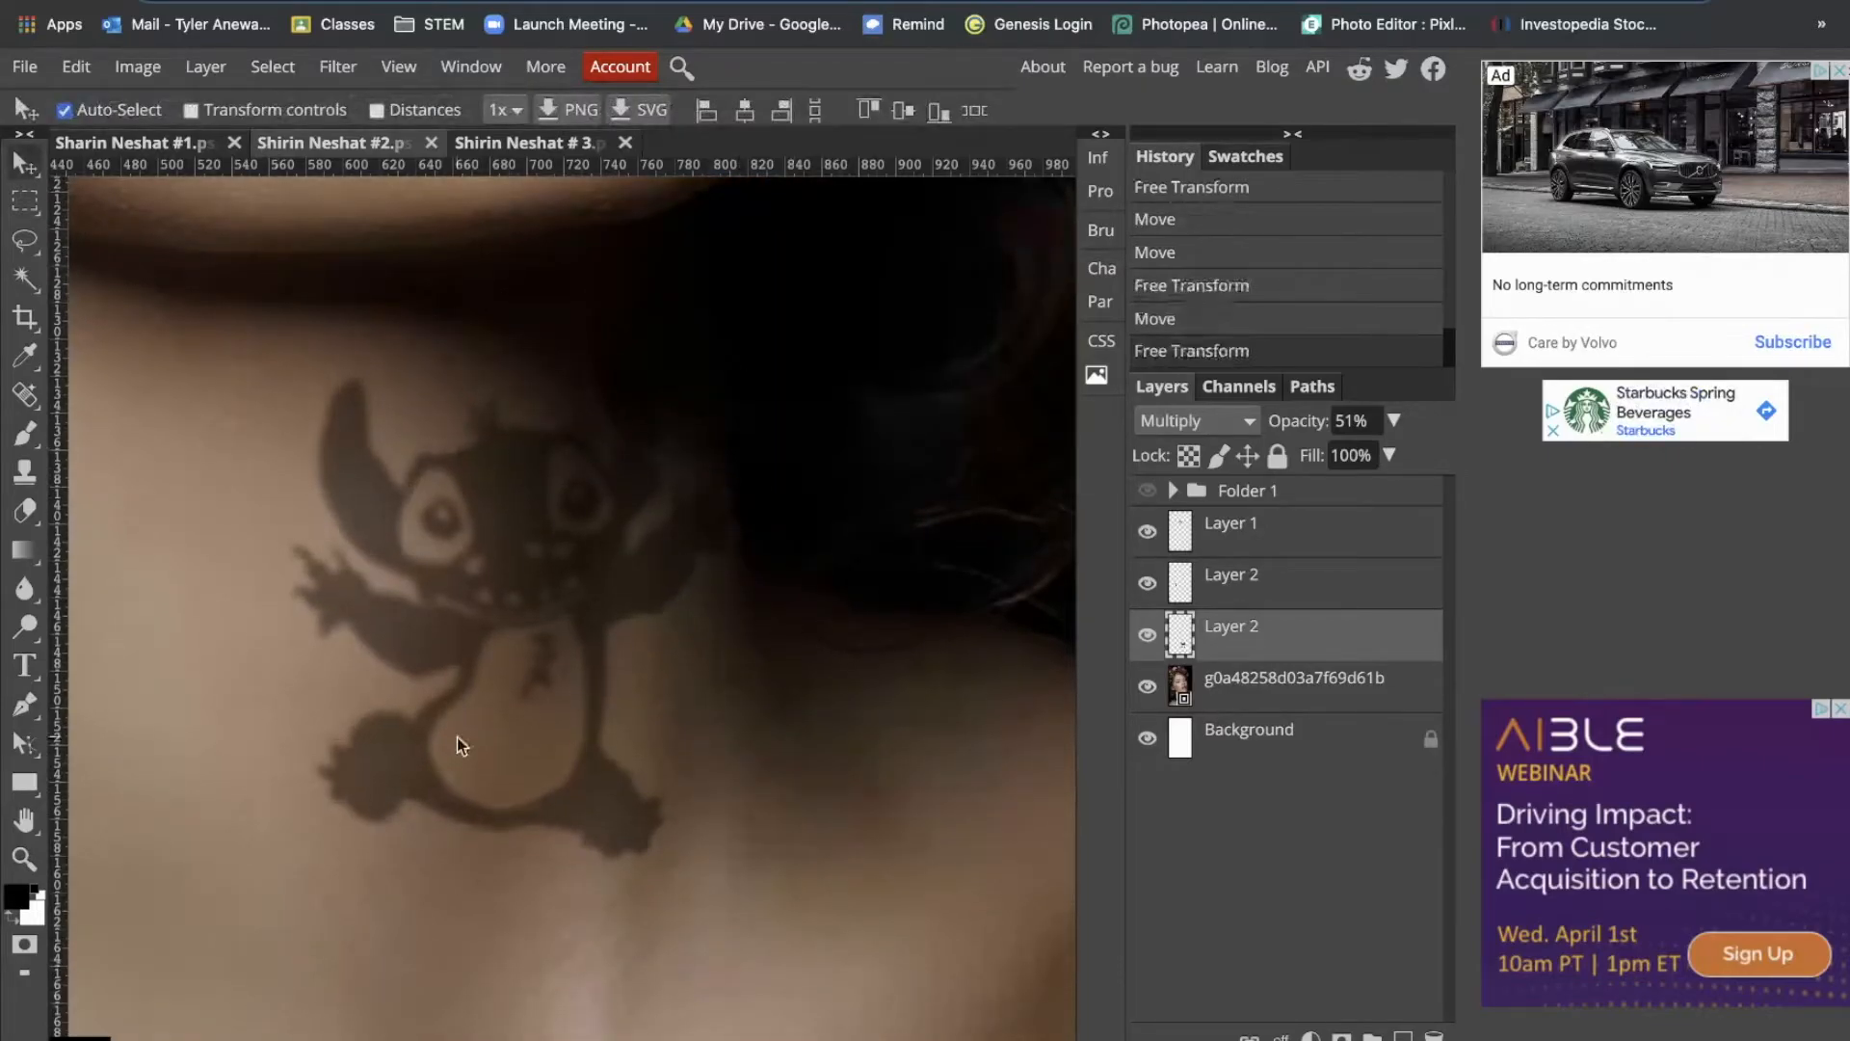
Step: Nudge the Stitch tattoo right and warp it again, stretching its left side outward and its lower-left edge downward
left_click_drag(457, 737, 477, 737)
left_click(76, 67)
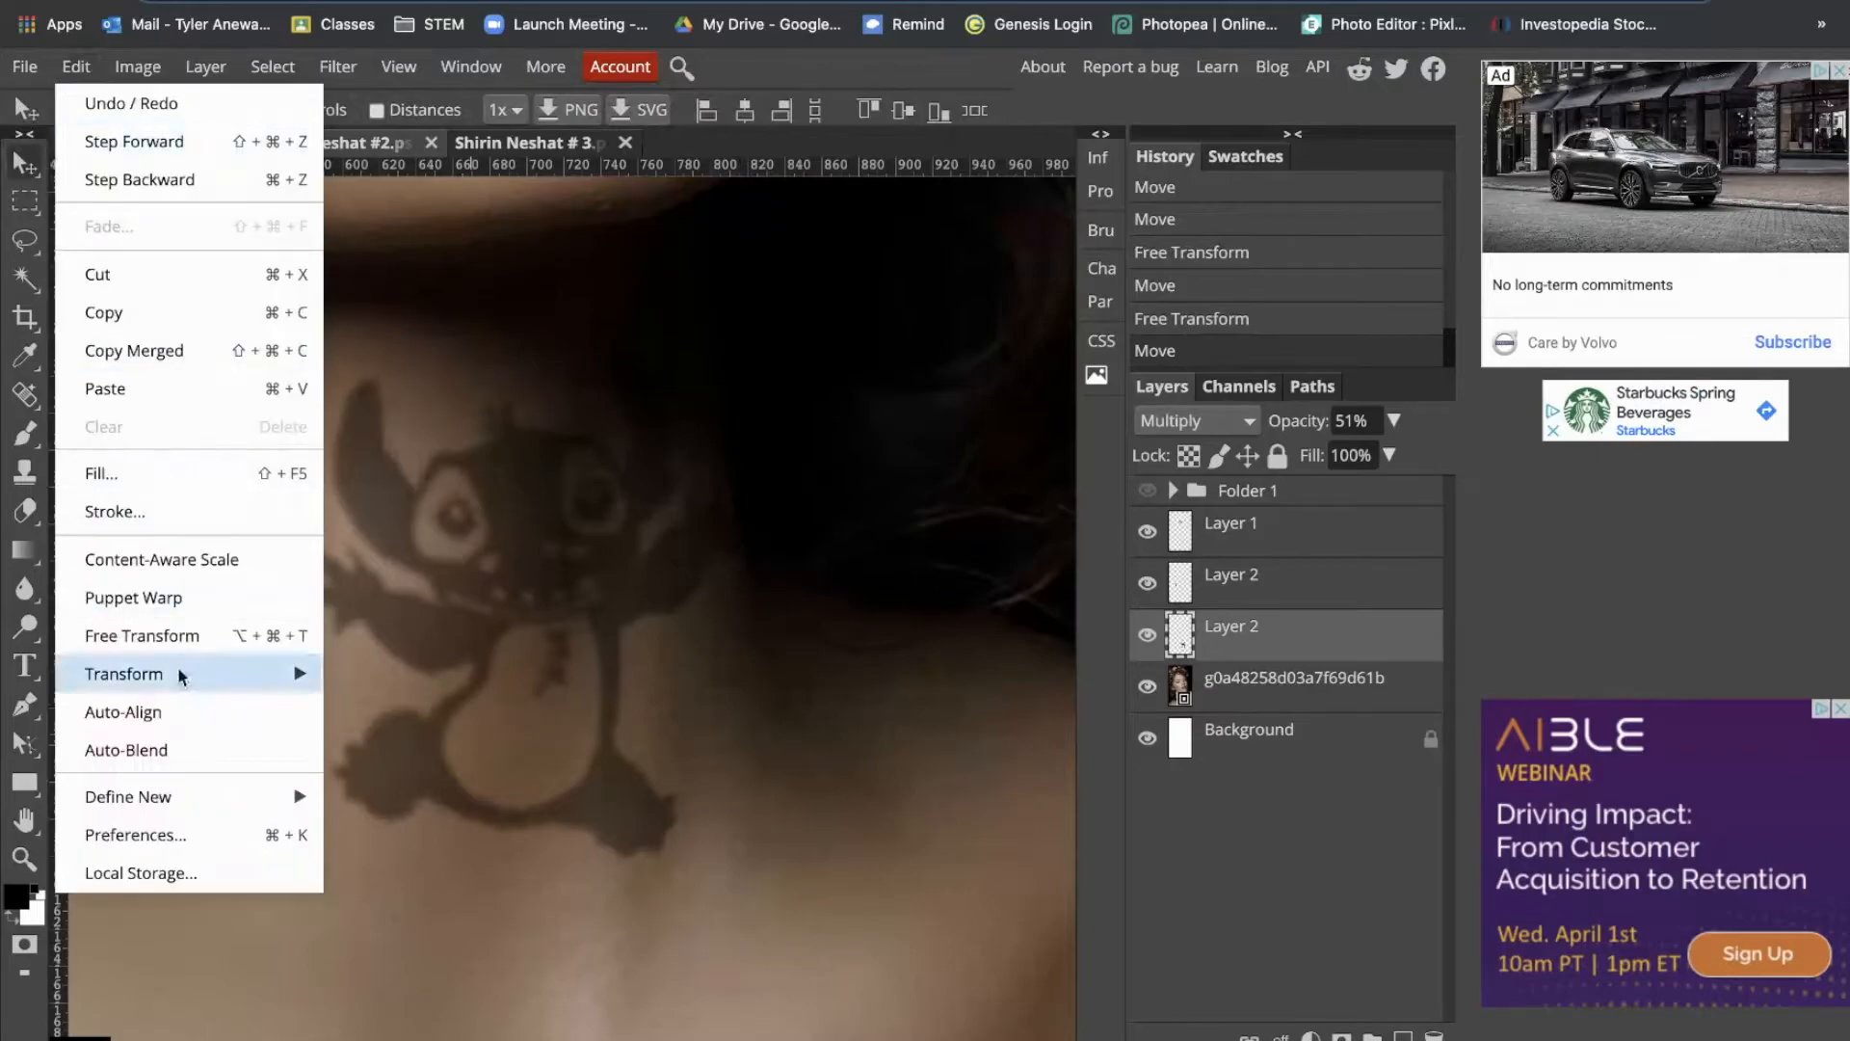
mouse_move(193, 673)
left_click(455, 836)
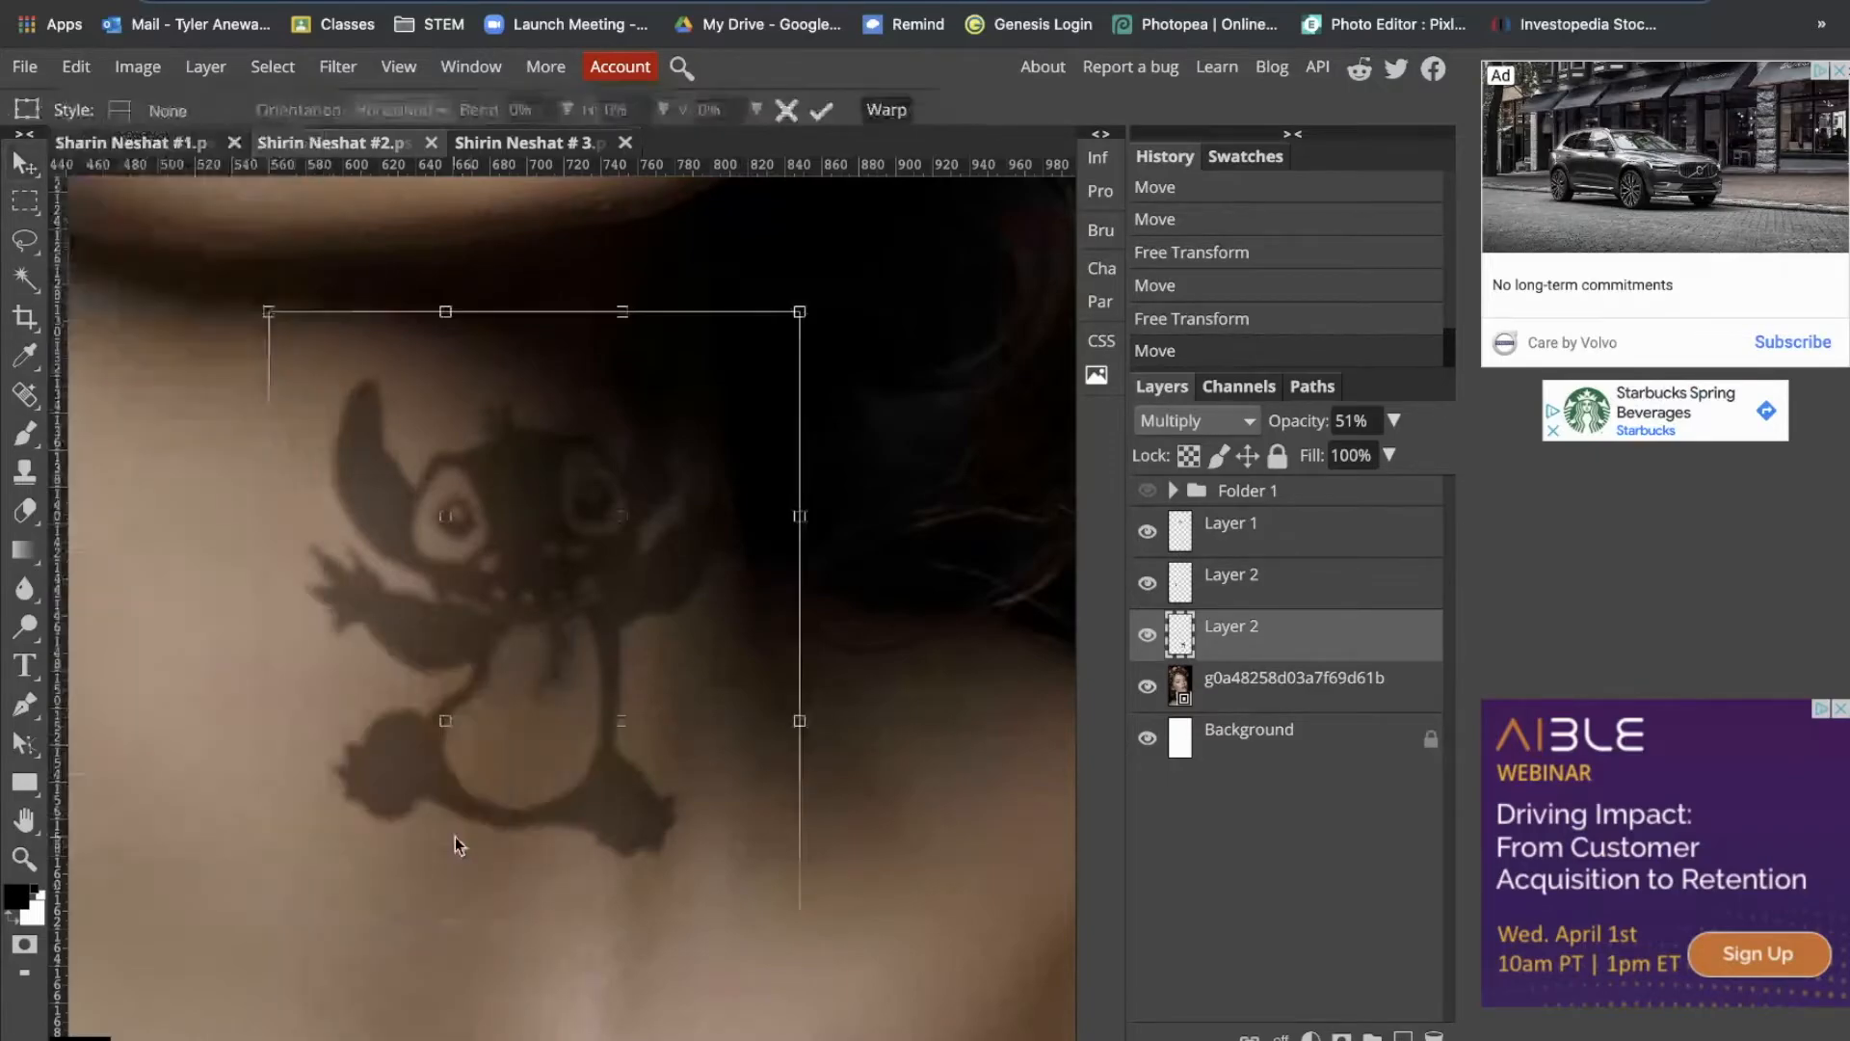
left_click_drag(269, 927, 179, 971)
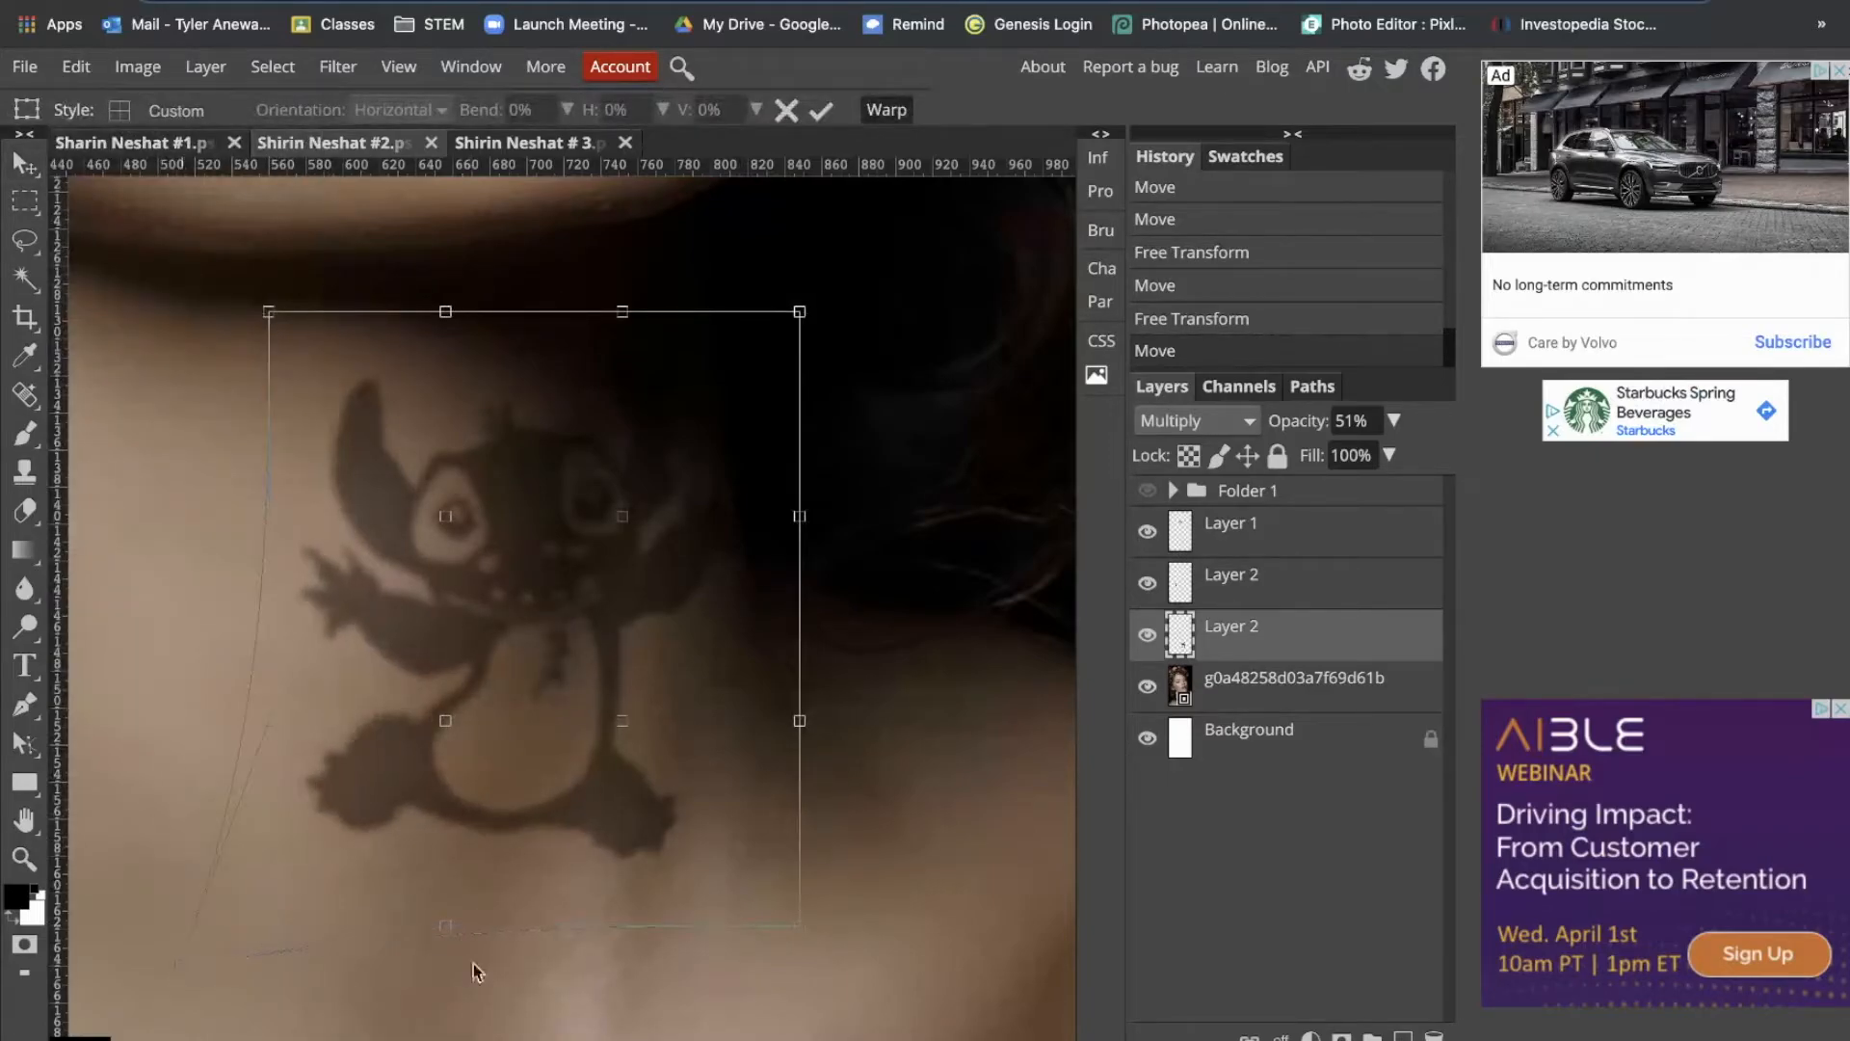
left_click_drag(448, 935, 429, 1024)
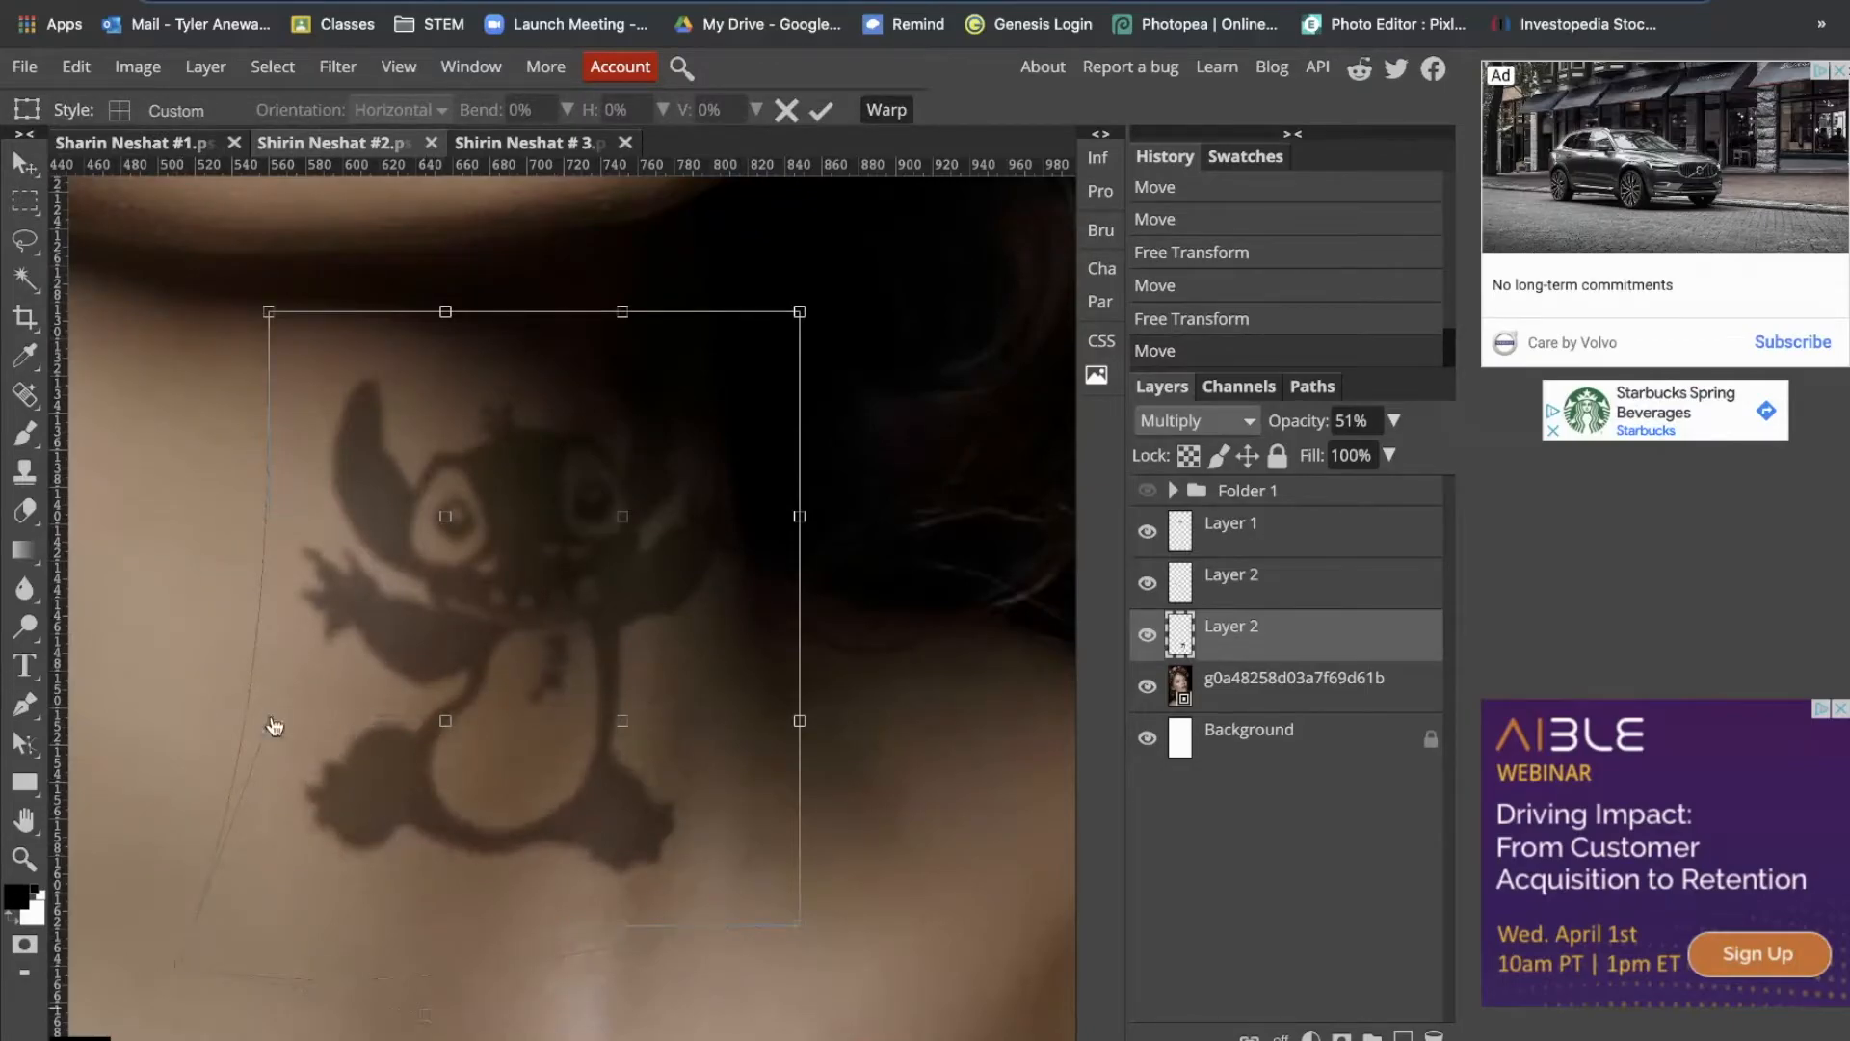
left_click_drag(275, 728, 187, 686)
left_click_drag(274, 519, 190, 488)
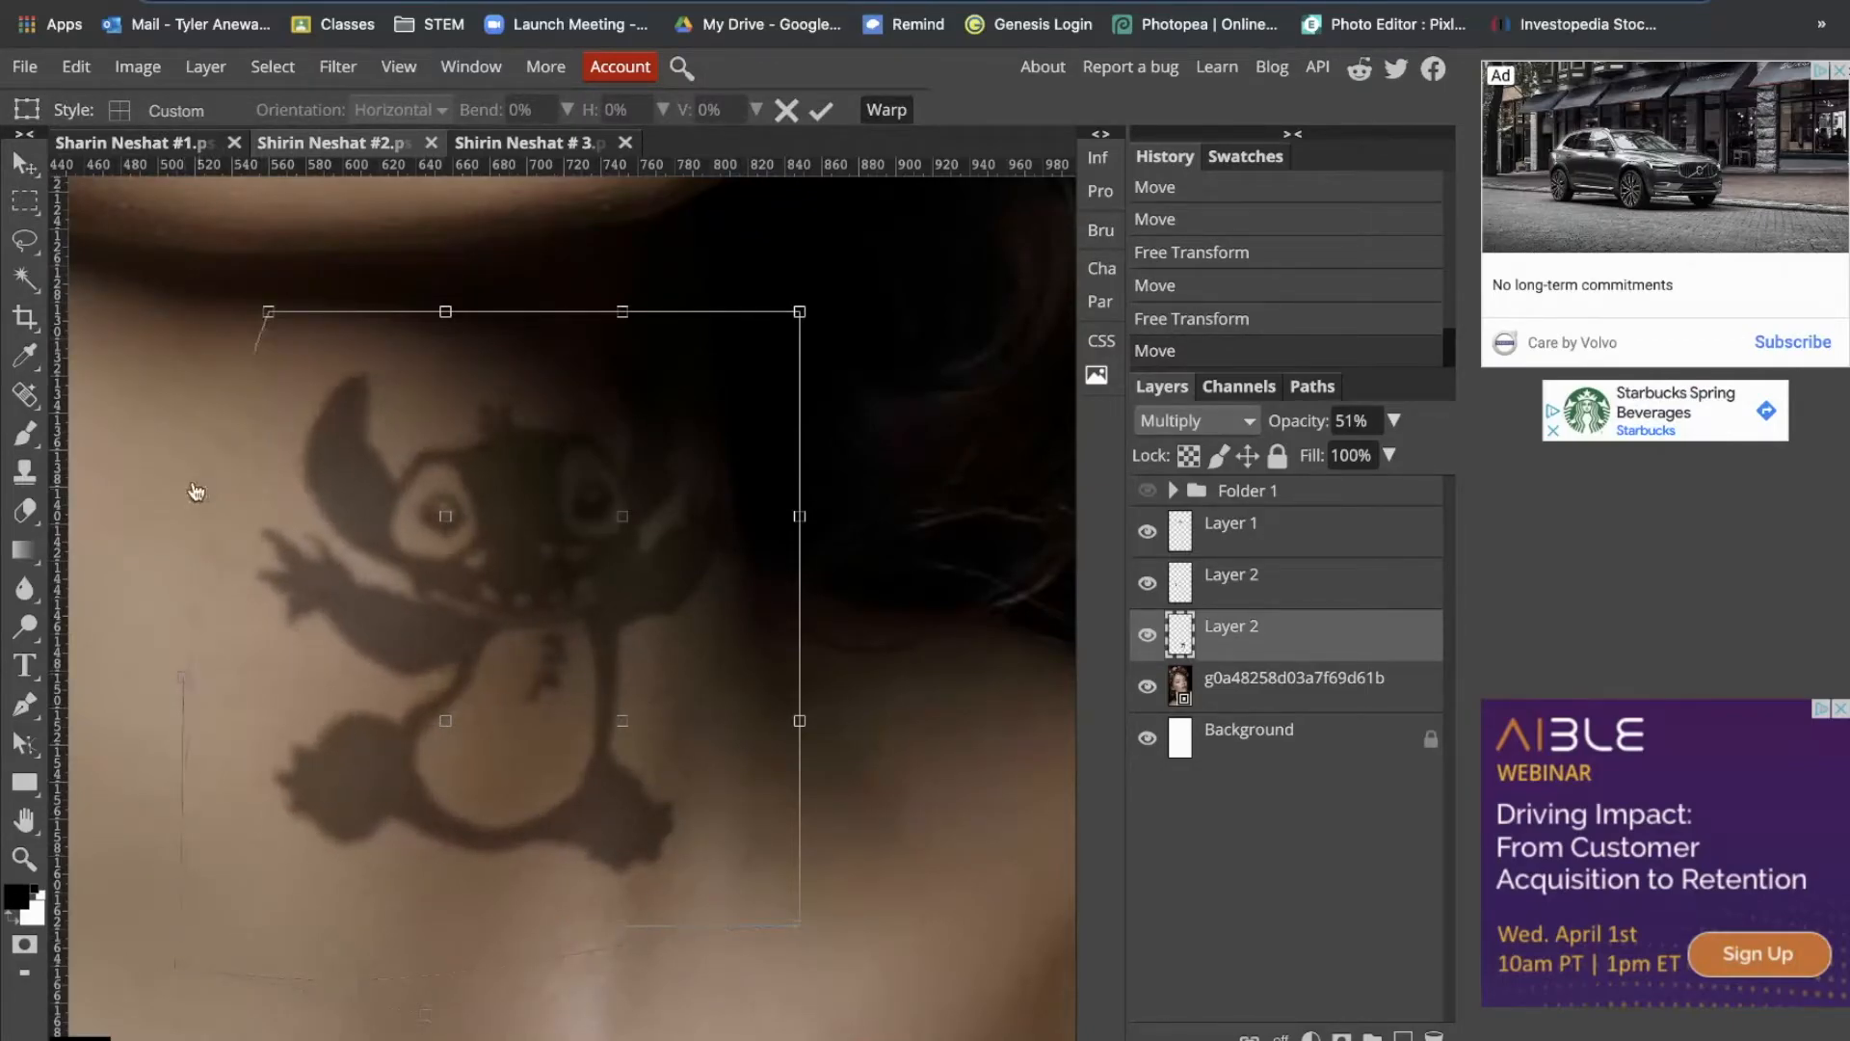
Step: Curve the Stitch tattoo's upper edge downward, raise its upper-right corner inward and extend its lower-right area outward
left_click_drag(444, 312, 446, 358)
left_click_drag(622, 311, 620, 333)
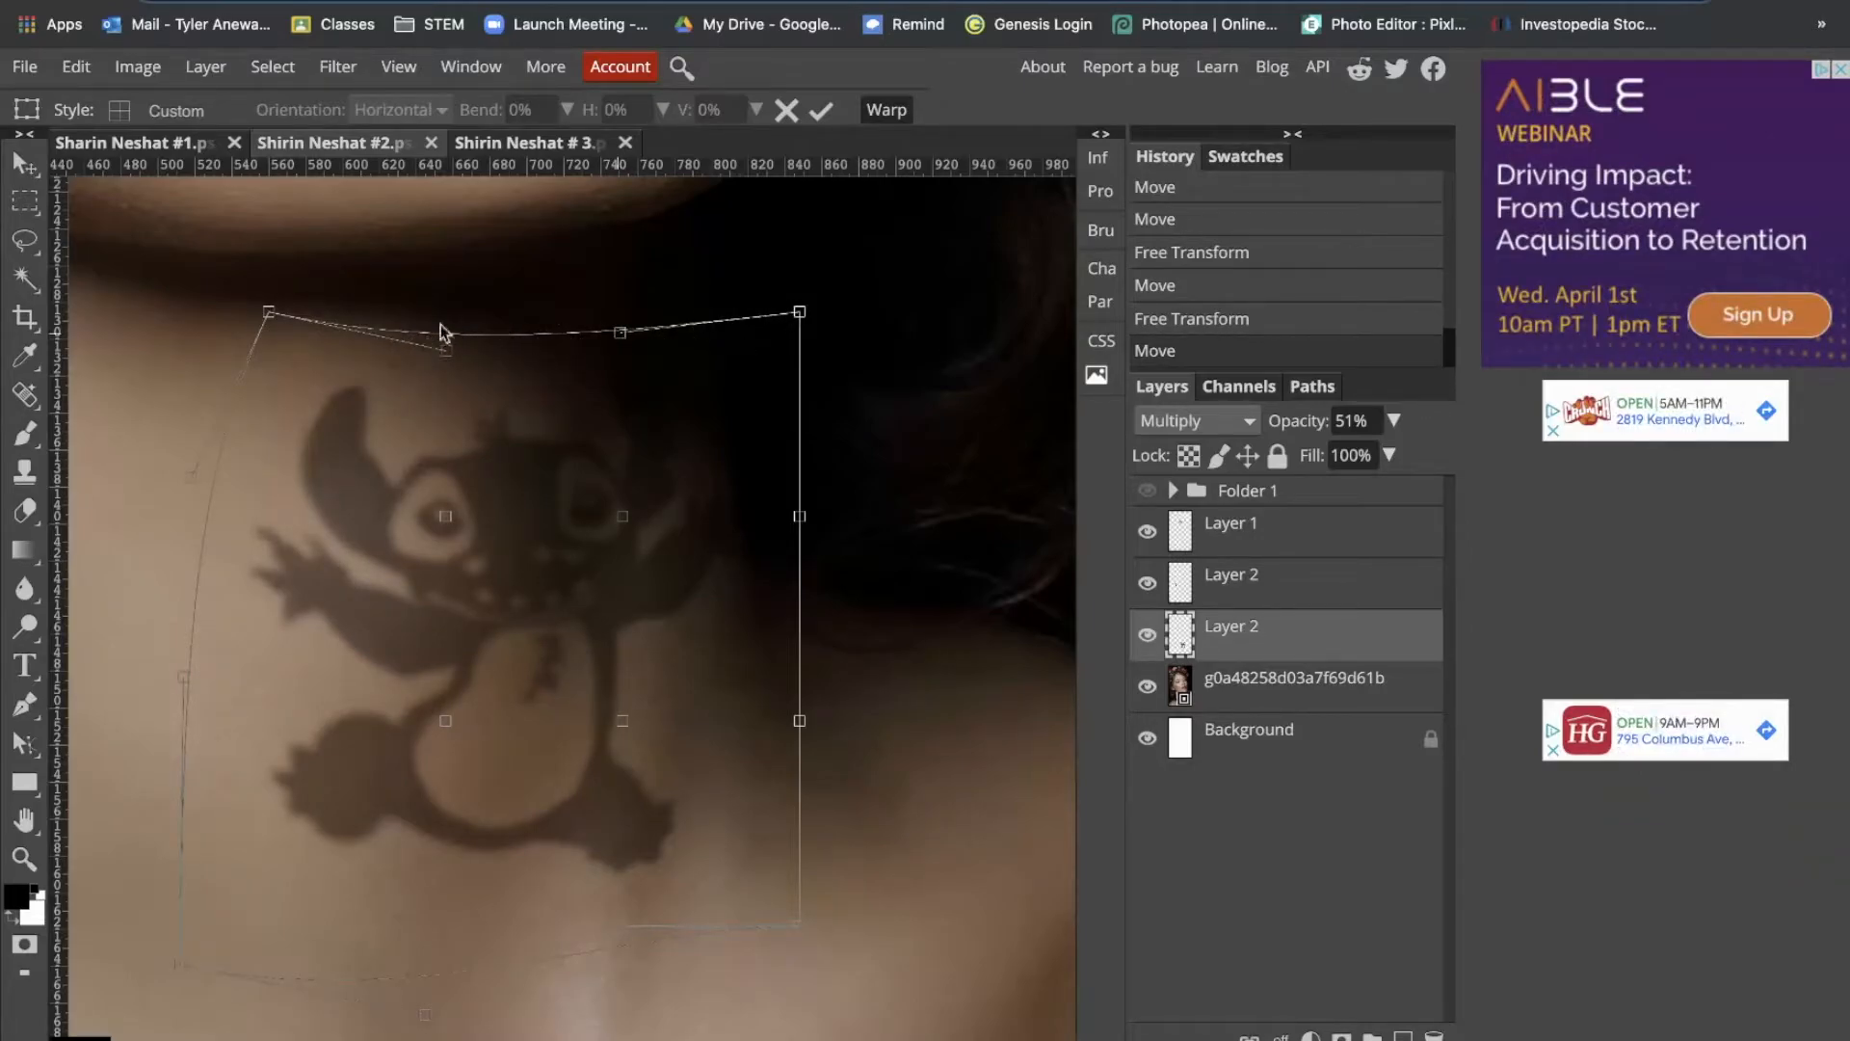
left_click_drag(799, 311, 748, 255)
left_click_drag(800, 927, 839, 930)
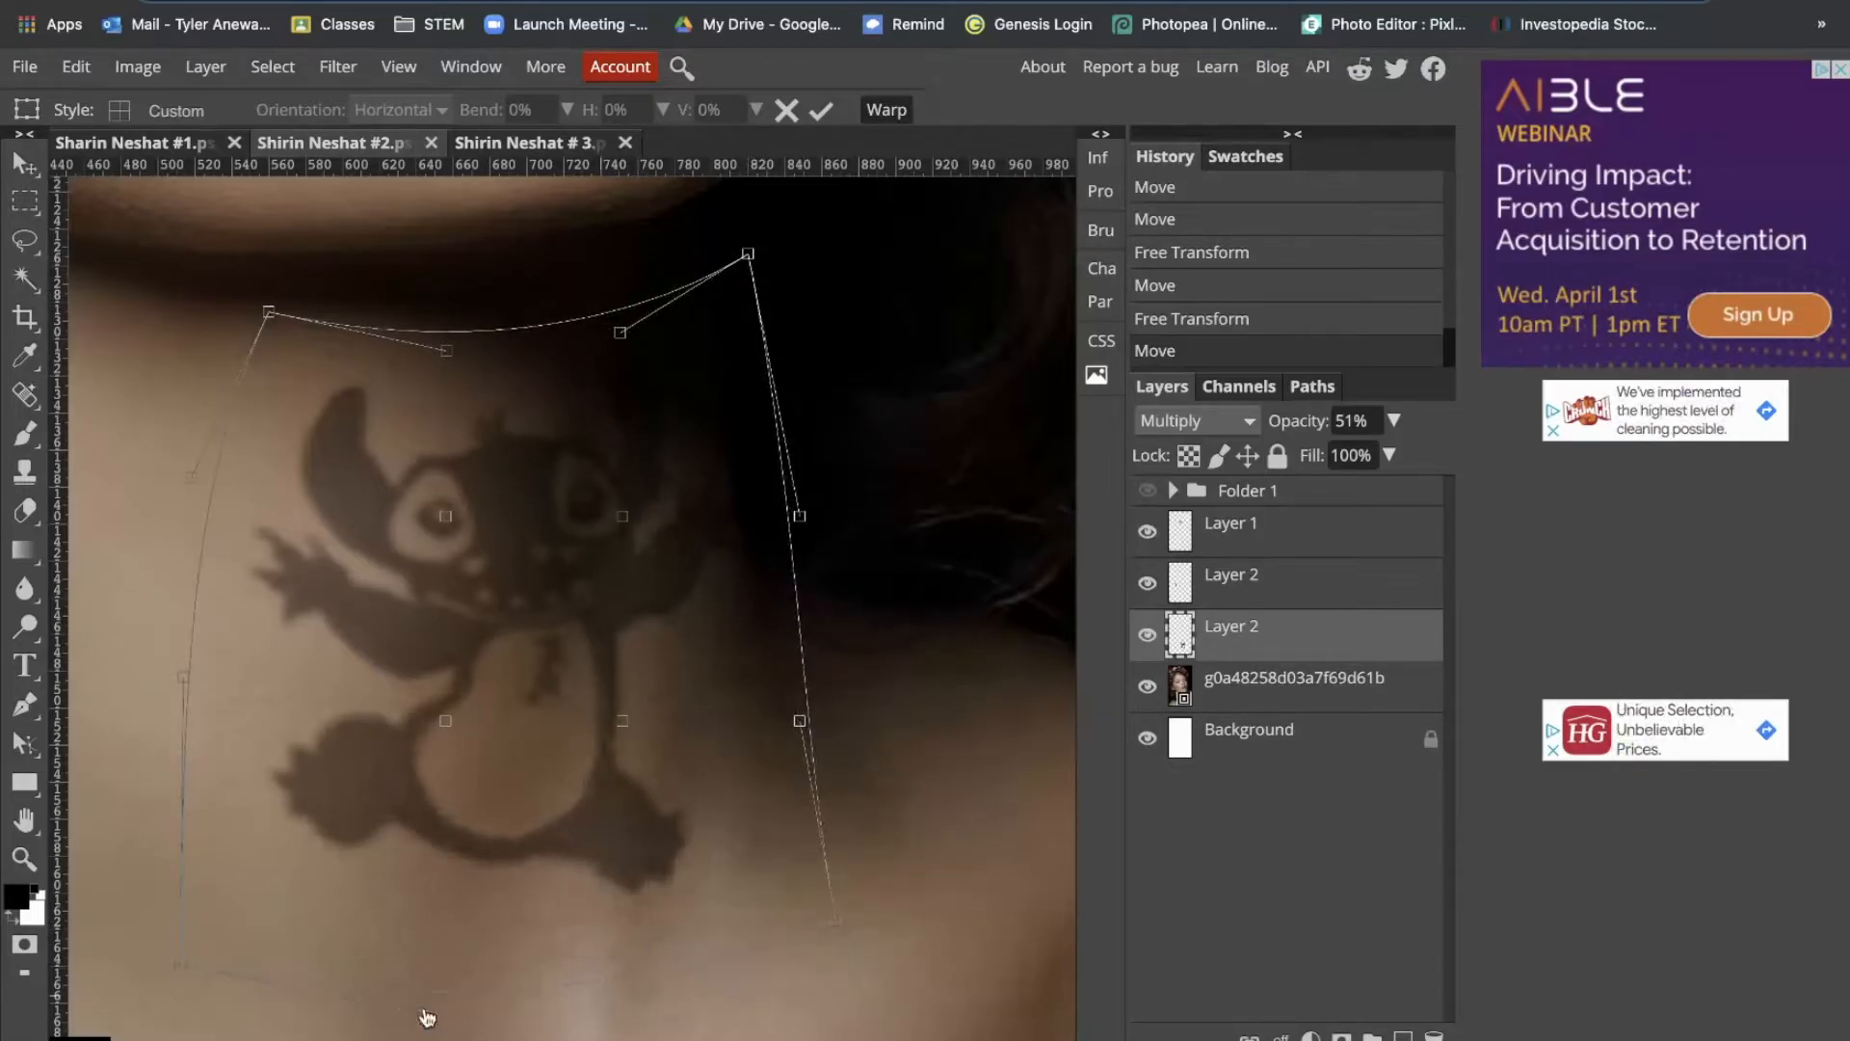
left_click_drag(640, 999, 669, 1038)
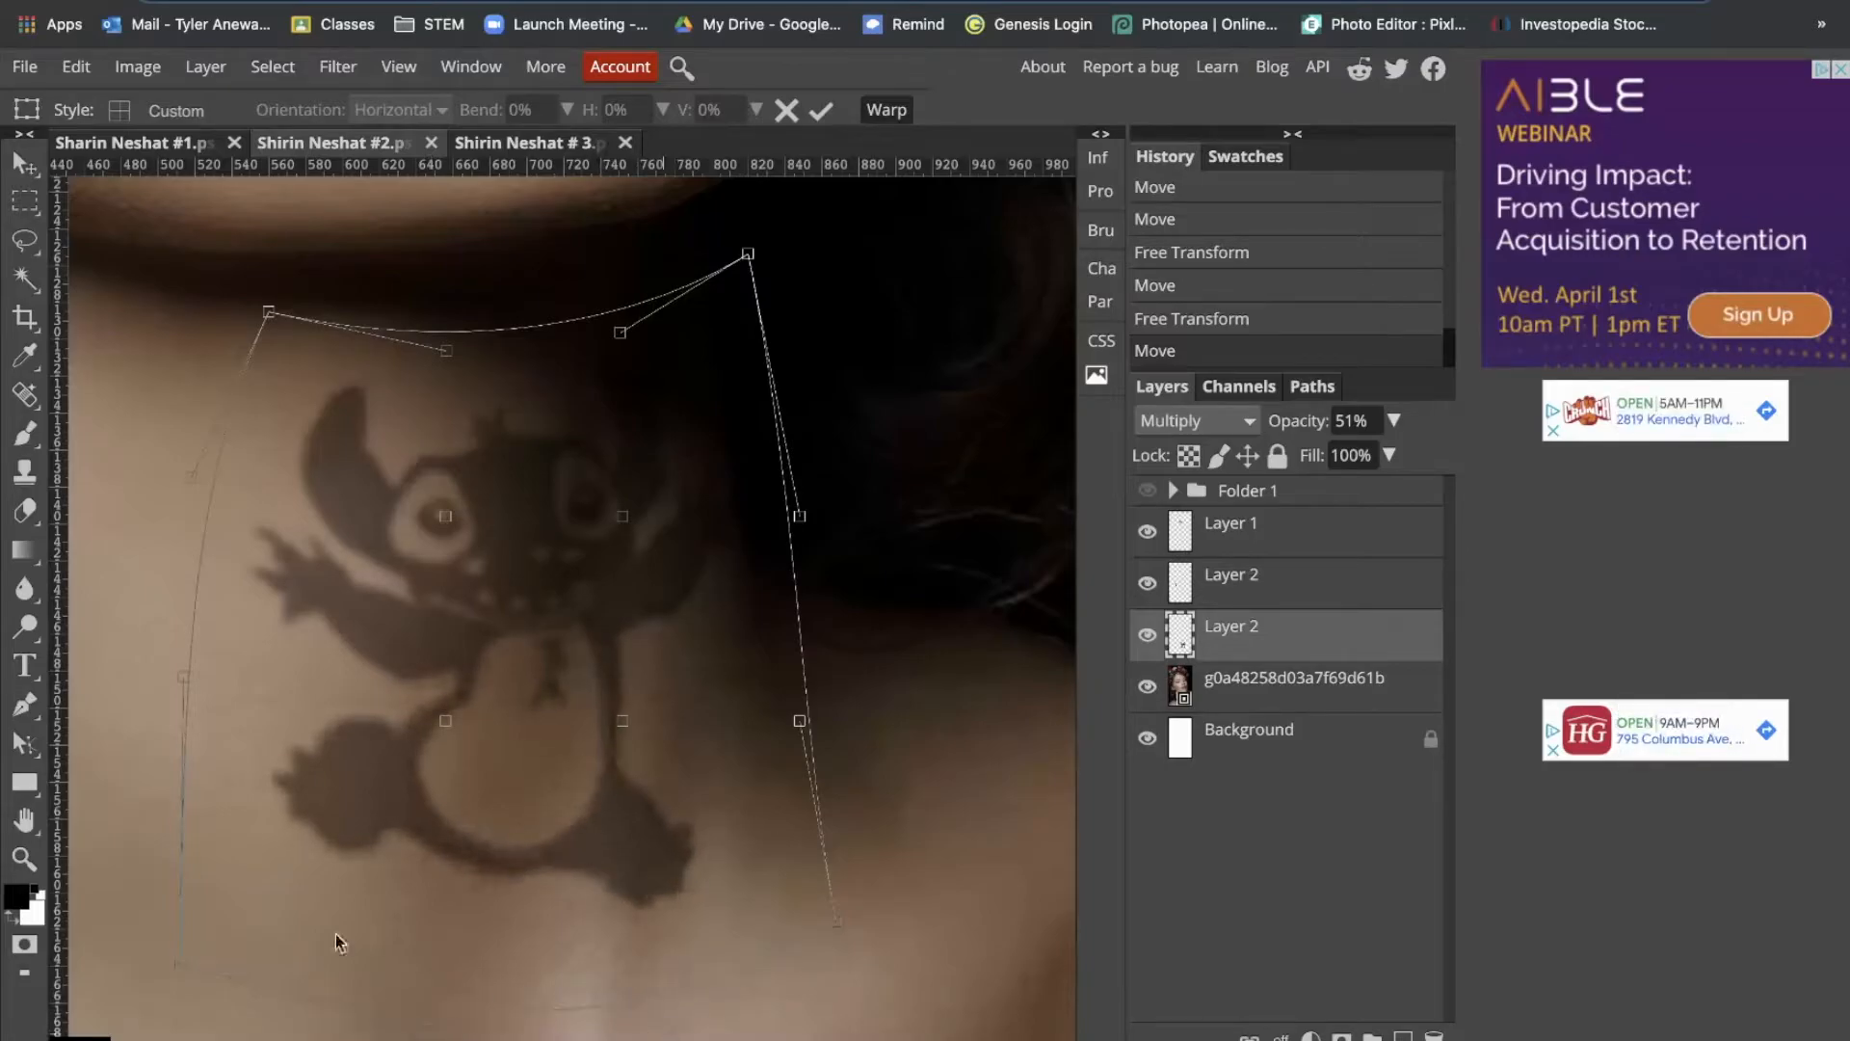
Step: Refine the Stitch warp by pulling in the lower-right corner, deepening the upper curve and adjusting both upper corners
left_click_drag(838, 925, 791, 837)
left_click_drag(430, 1037, 405, 1002)
left_click_drag(460, 369, 457, 409)
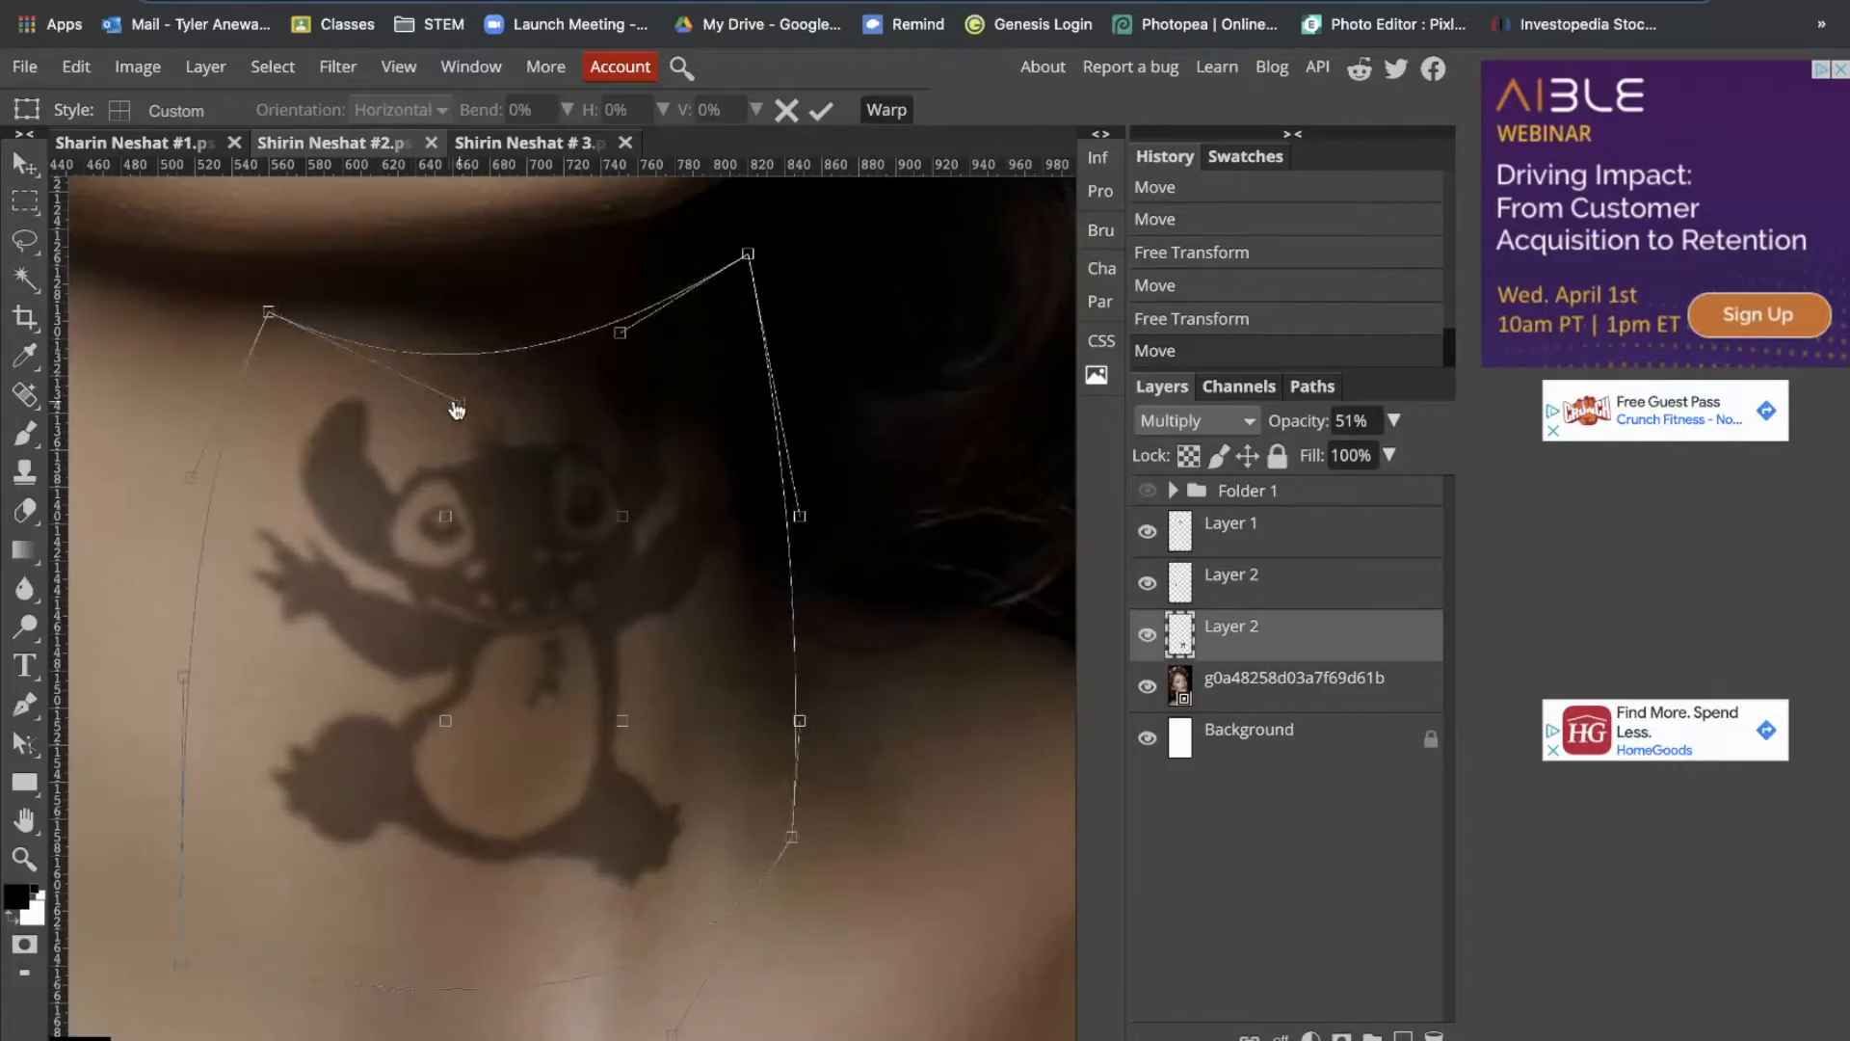
left_click_drag(268, 311, 217, 303)
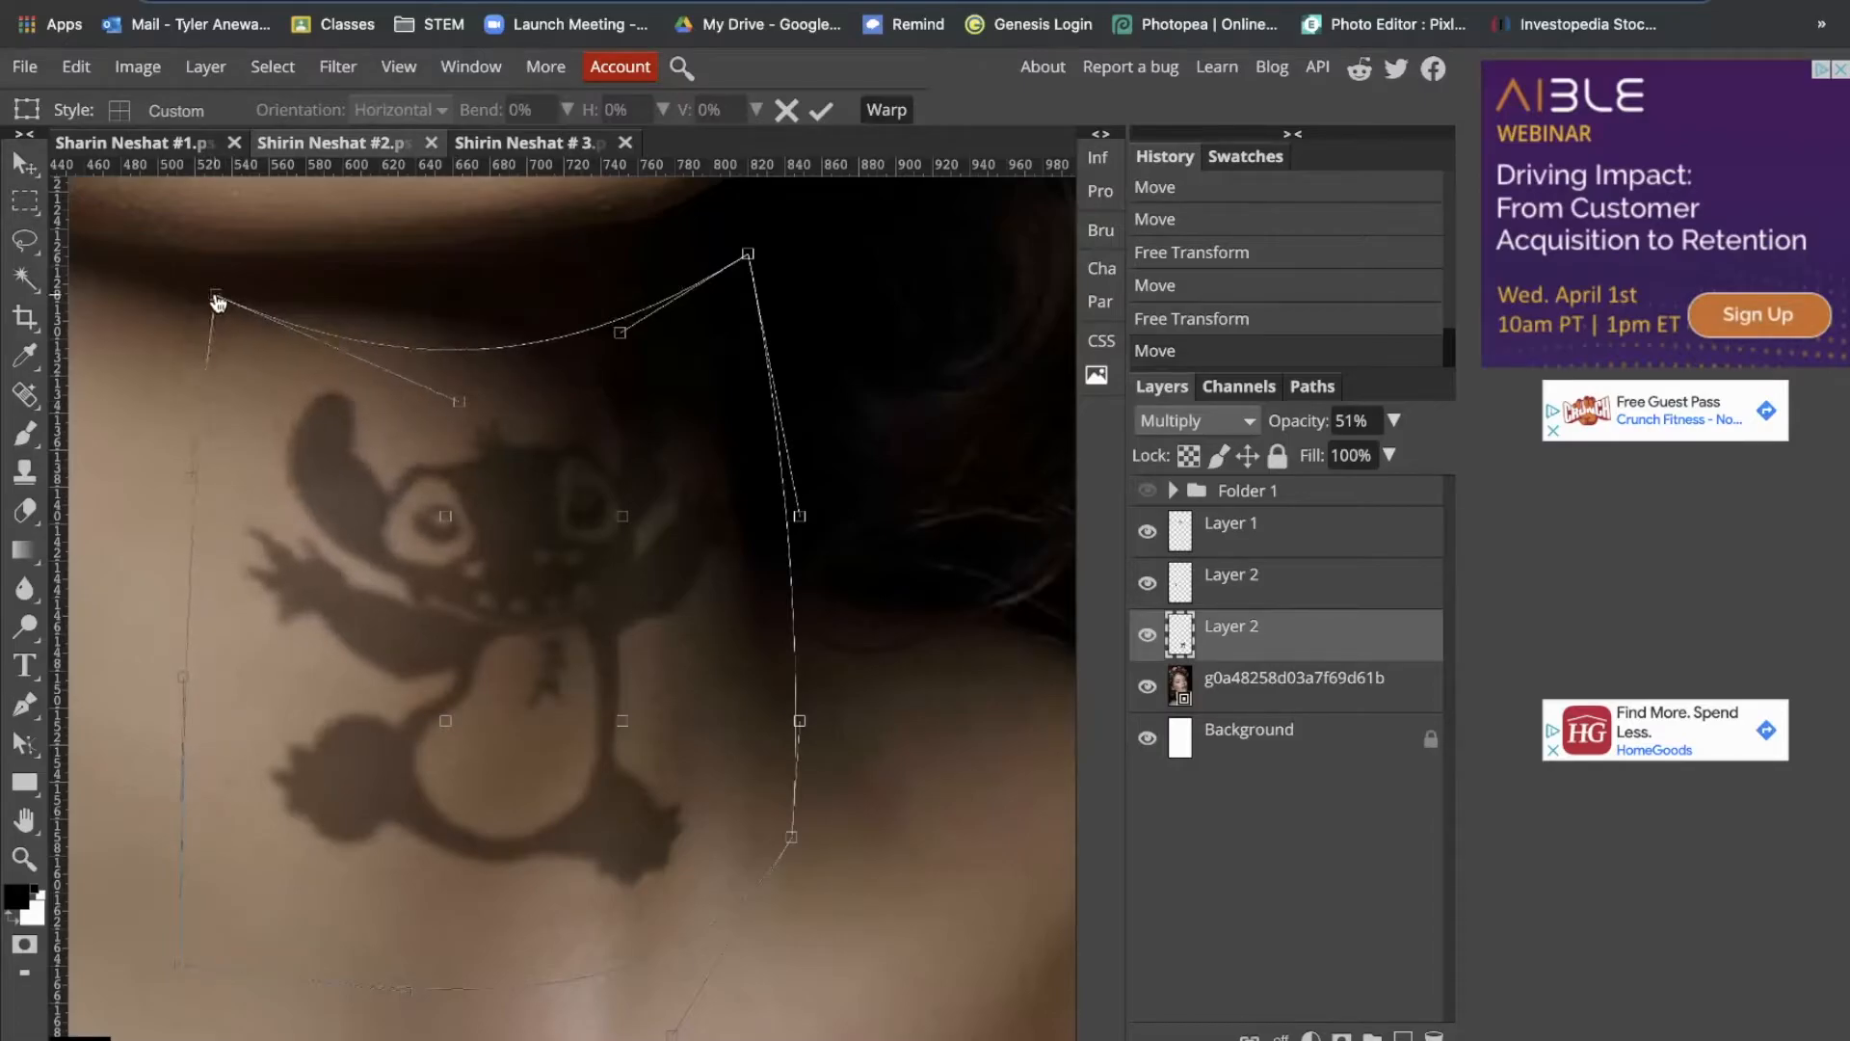
left_click_drag(748, 254, 736, 270)
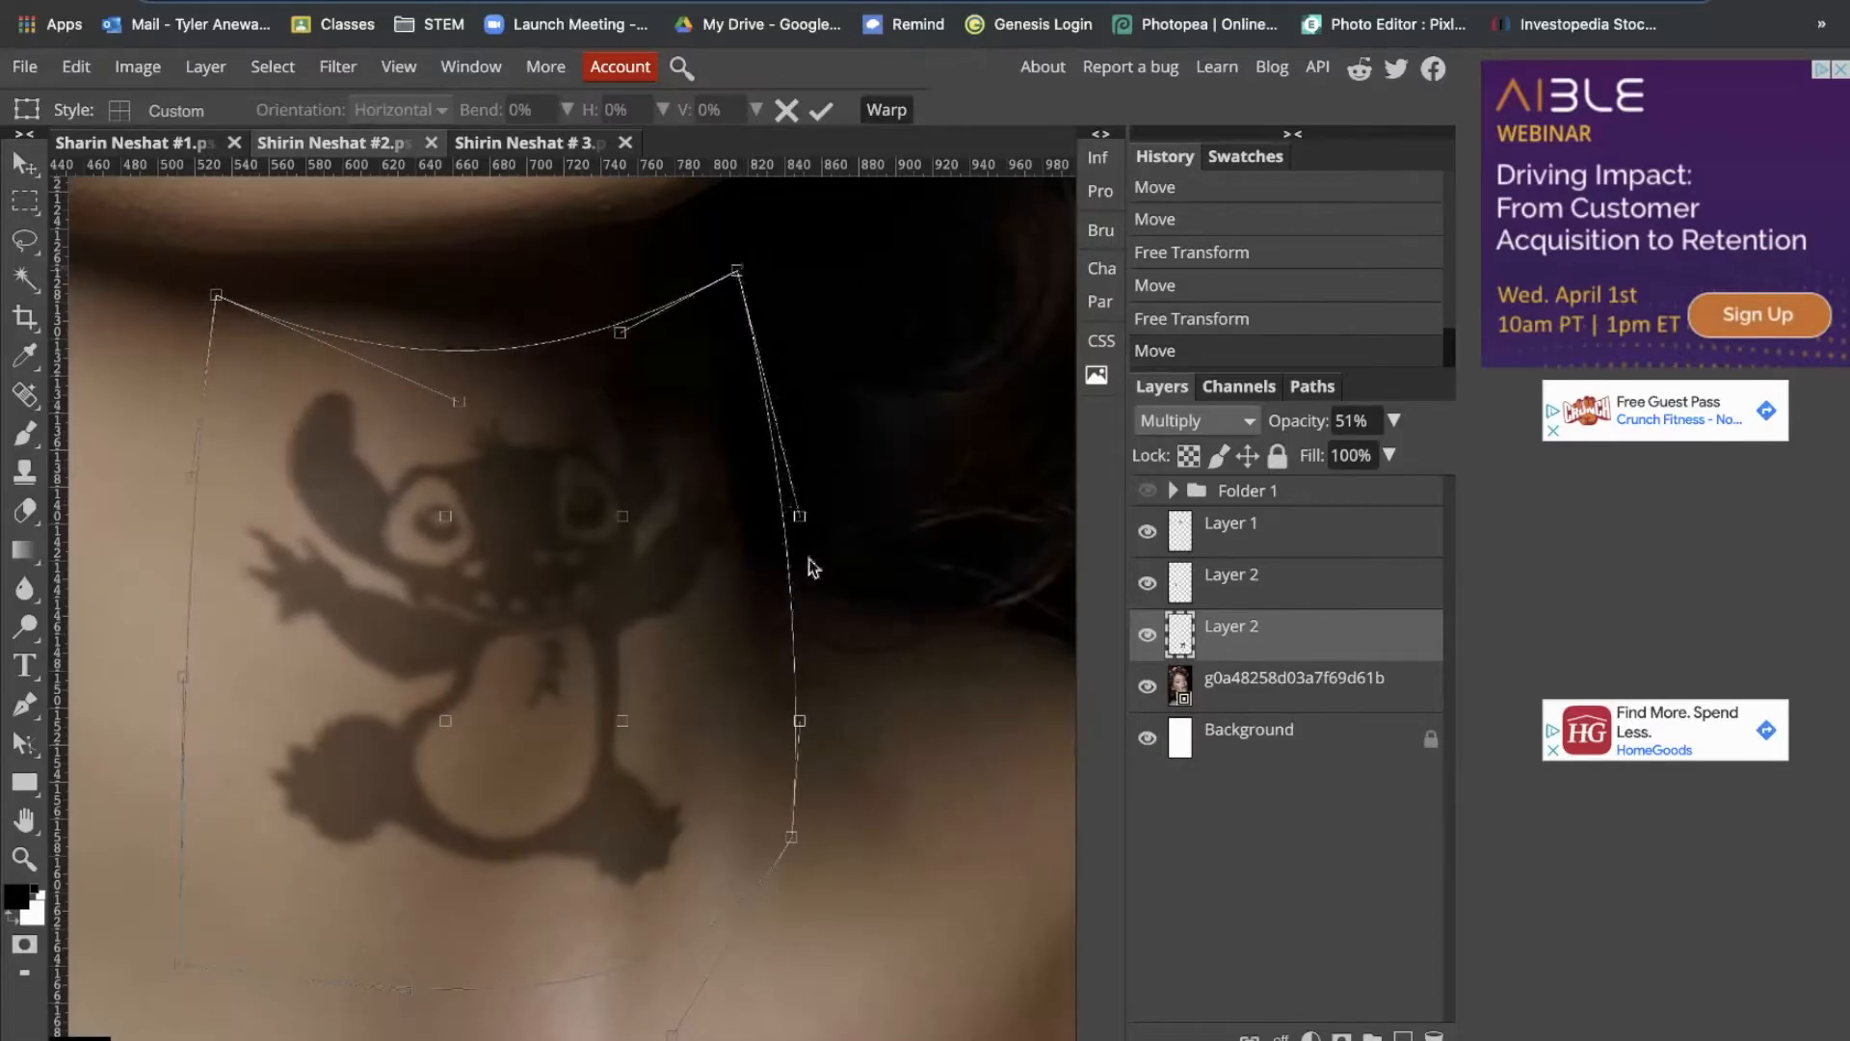
left_click_drag(793, 837, 798, 811)
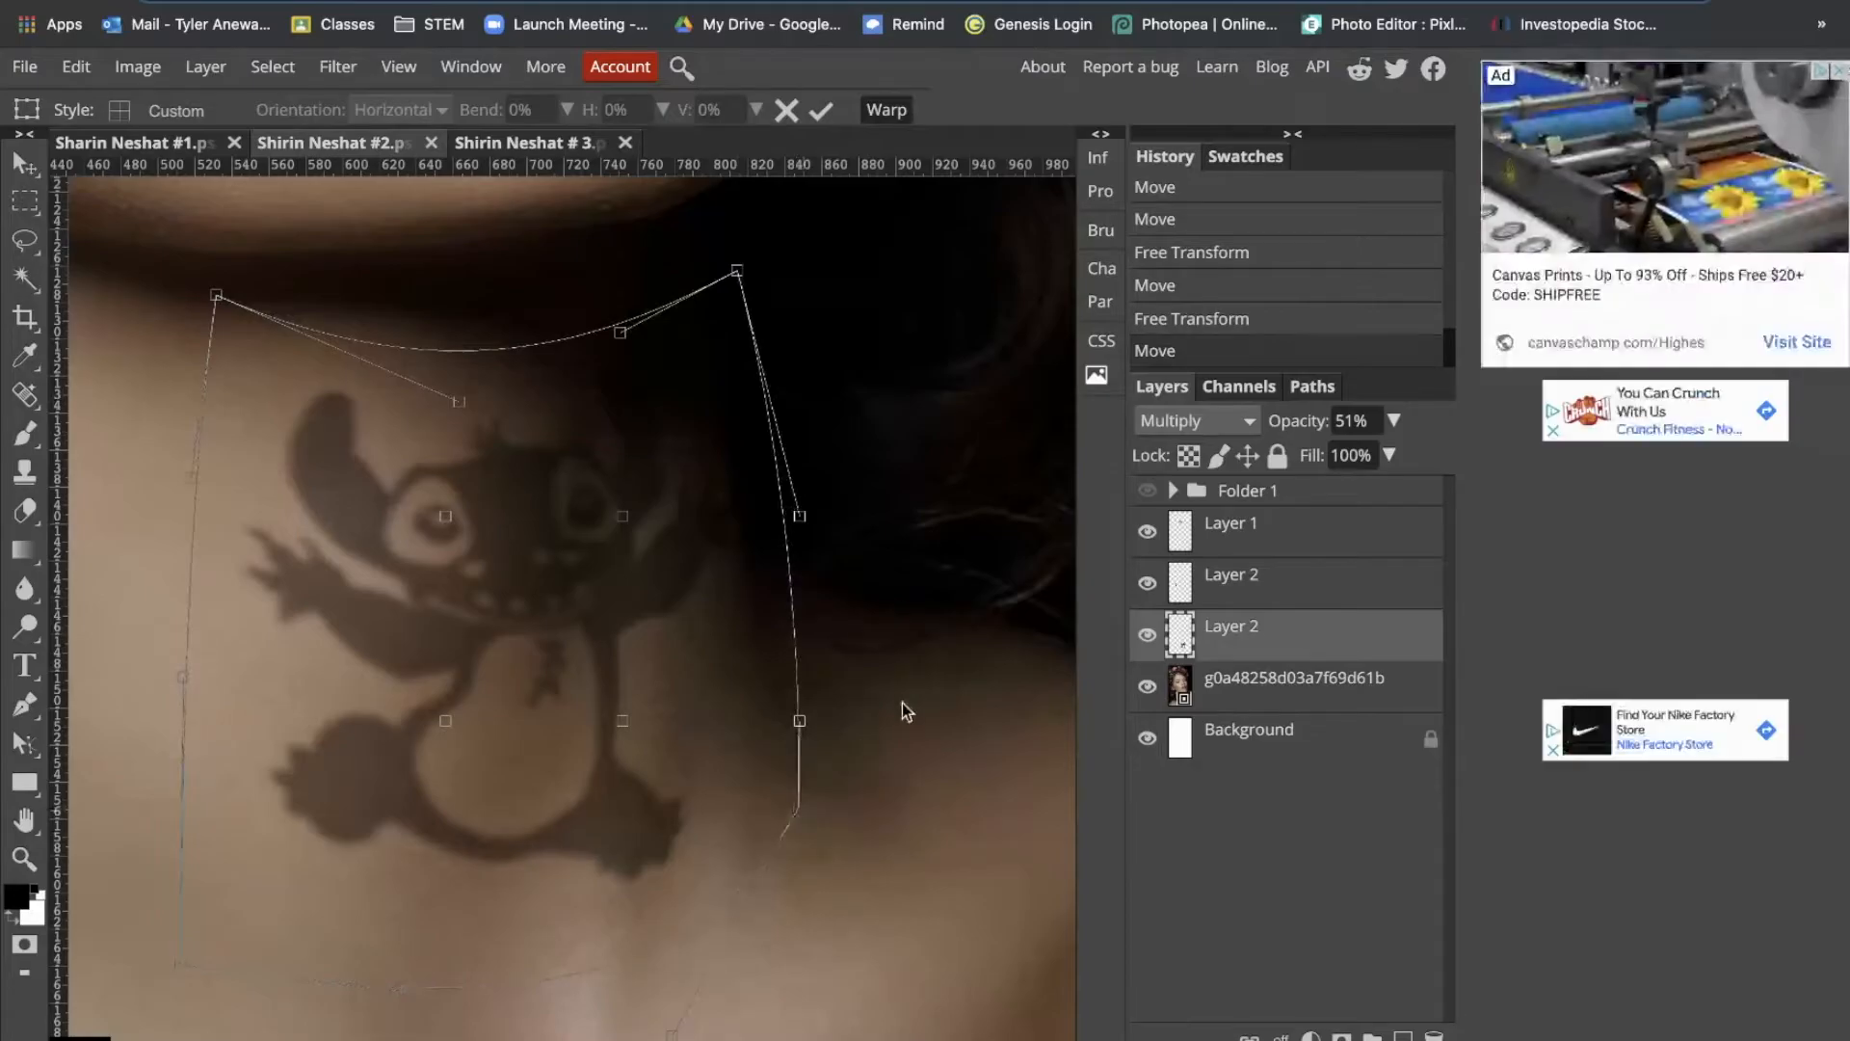
Step: Adjust the interior of the Stitch tattoo's warp, apply the transformation and nudge the tattoo slightly upward
scroll(838, 865, "down", 5)
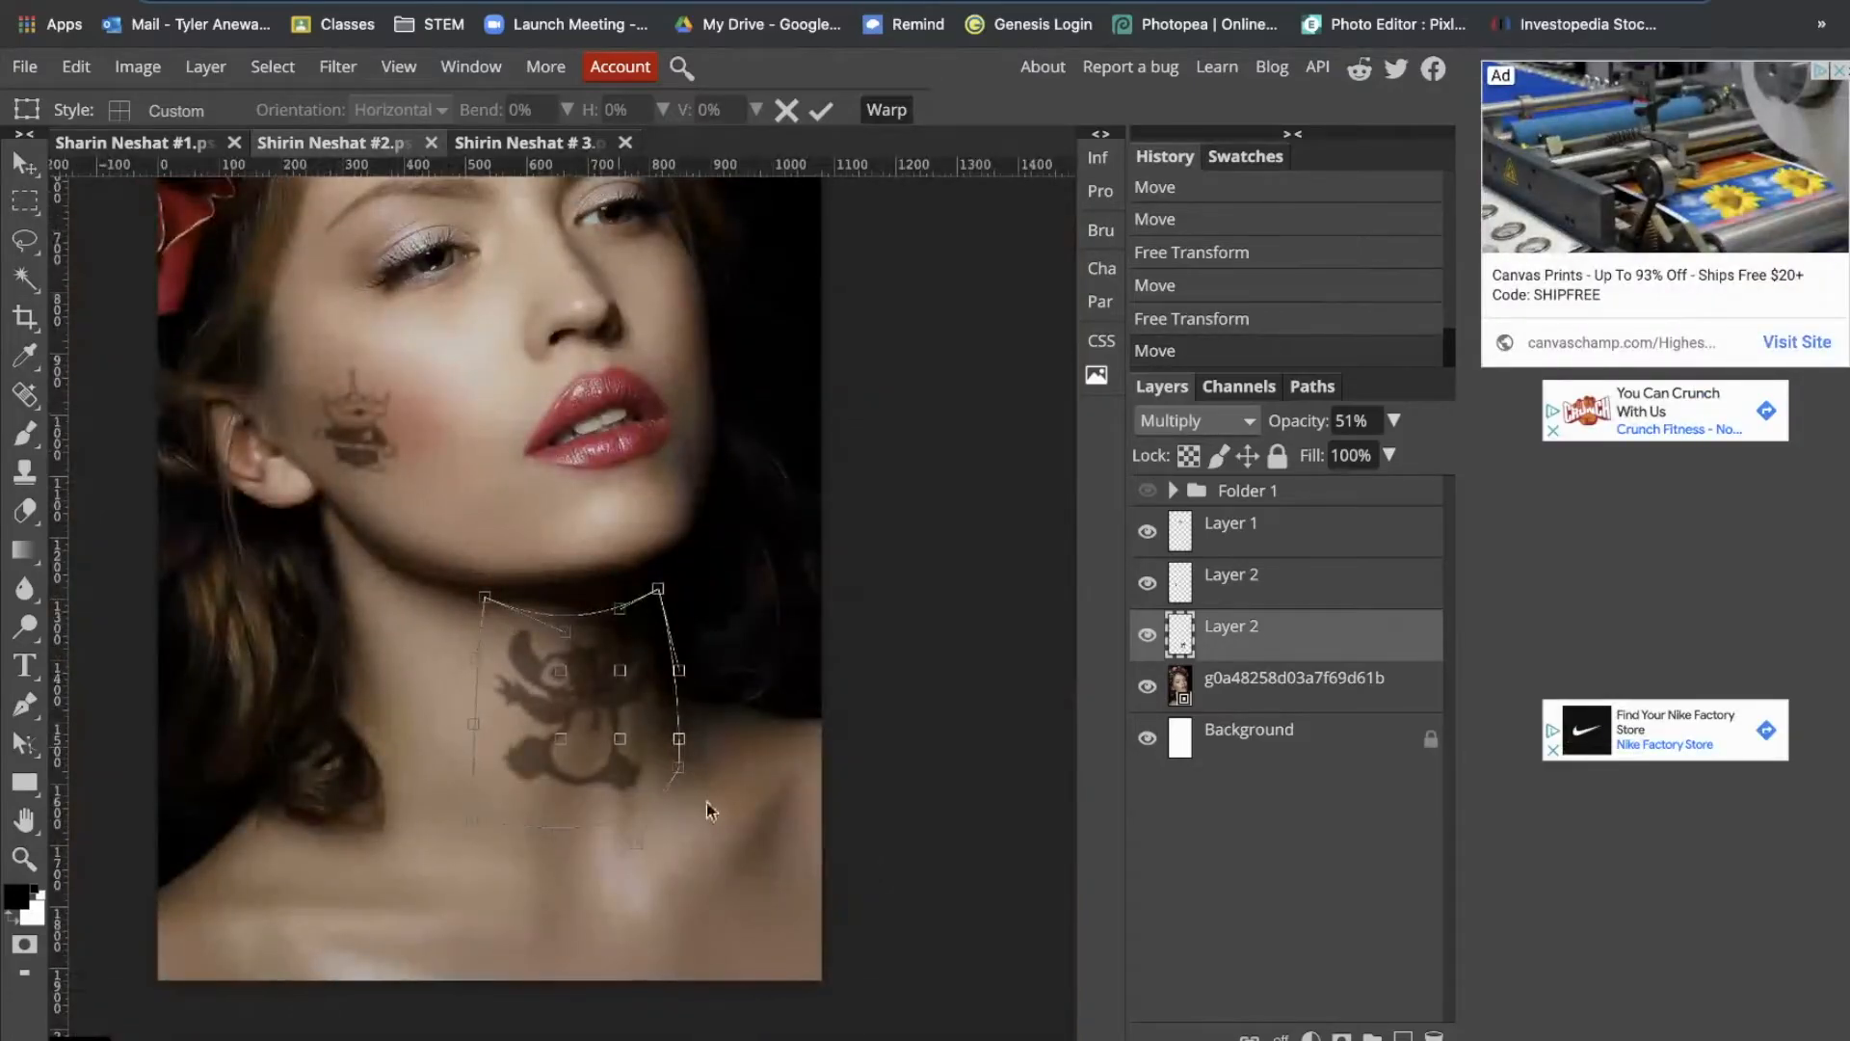
left_click_drag(616, 742, 563, 776)
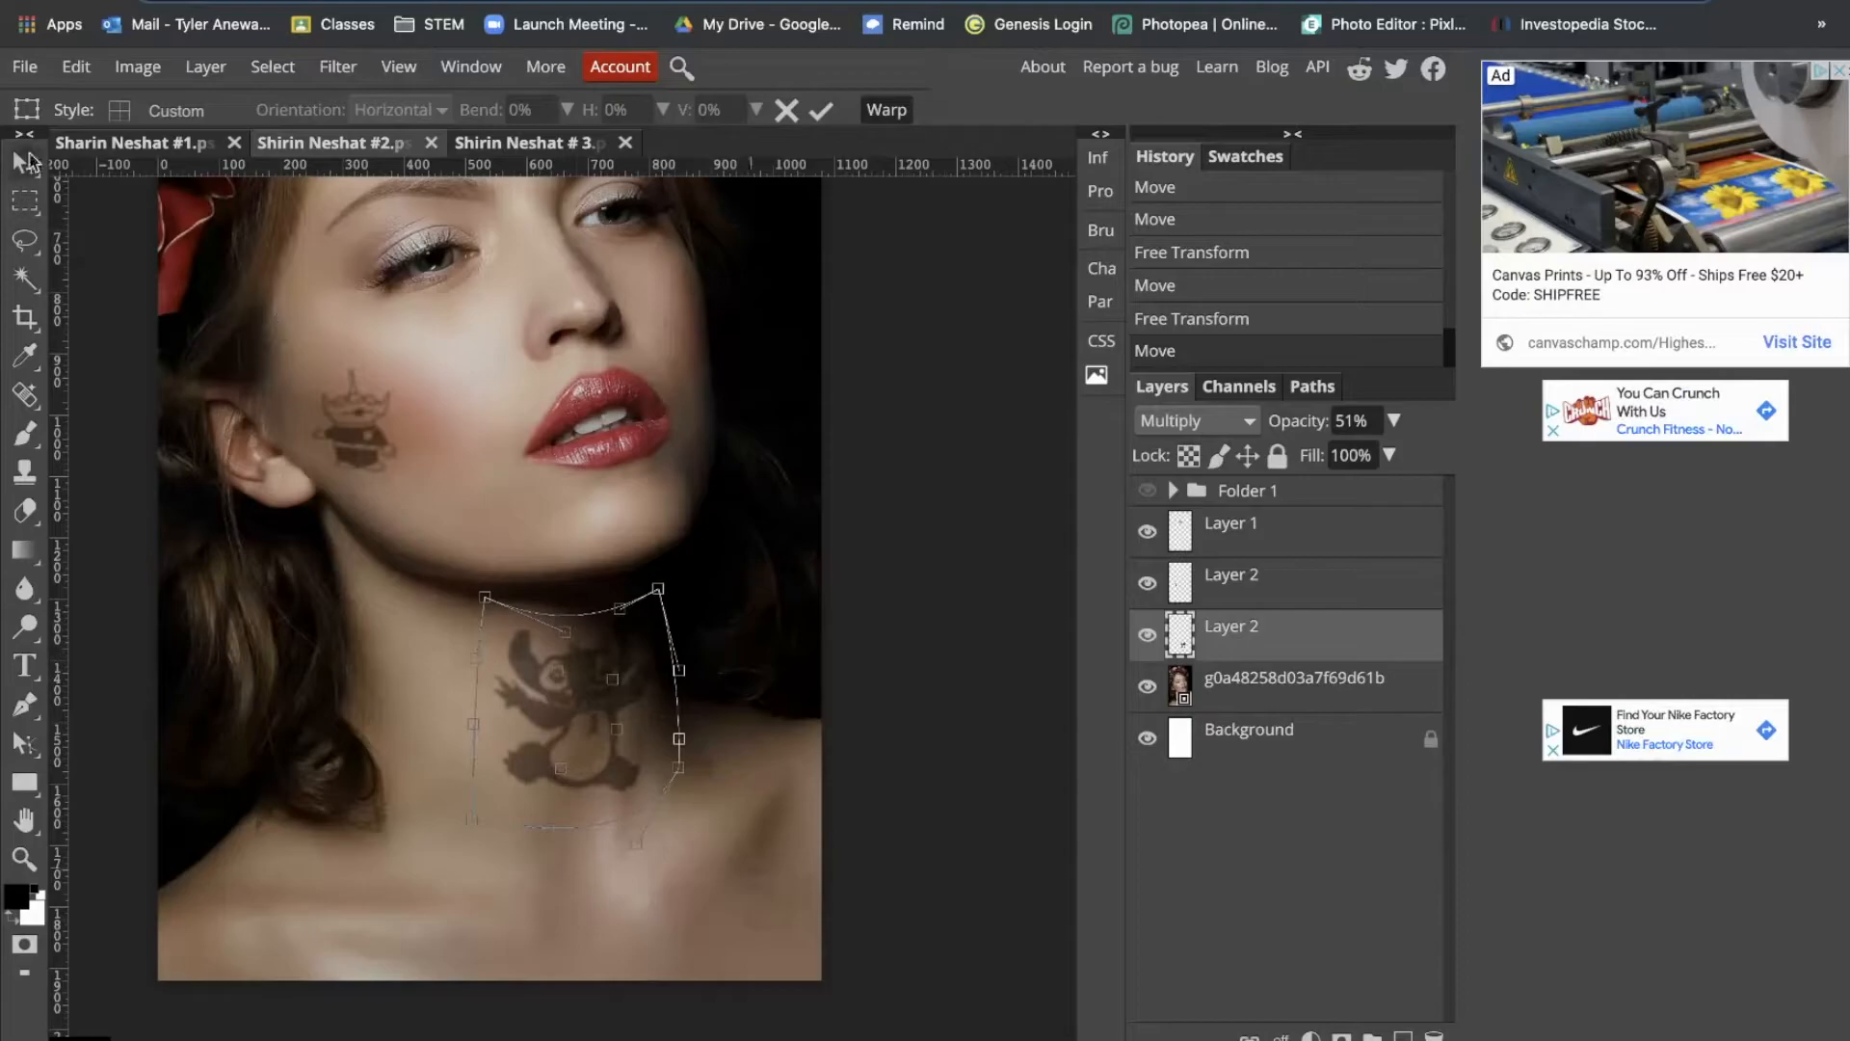
left_click(25, 163)
left_click_drag(617, 697, 617, 690)
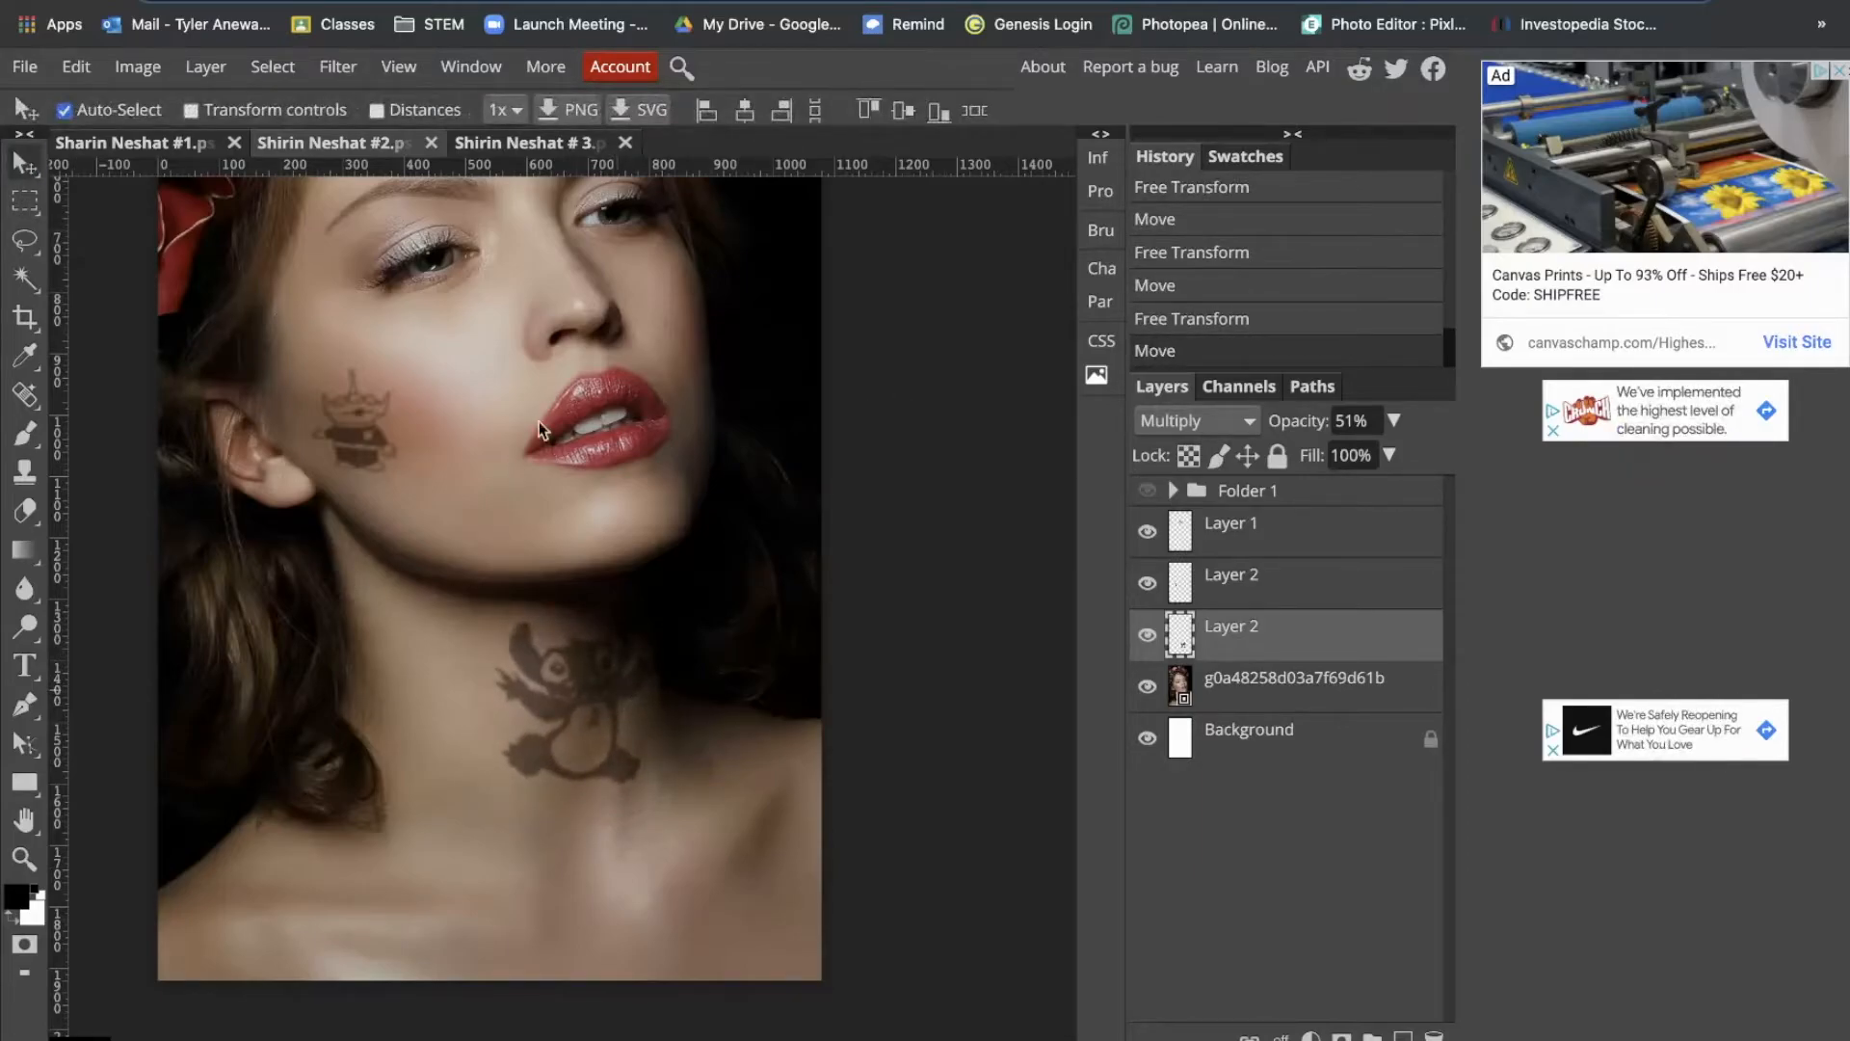
Step: Lower the Stitch tattoo layer's opacity to 48%
scroll(472, 405, "up", 3)
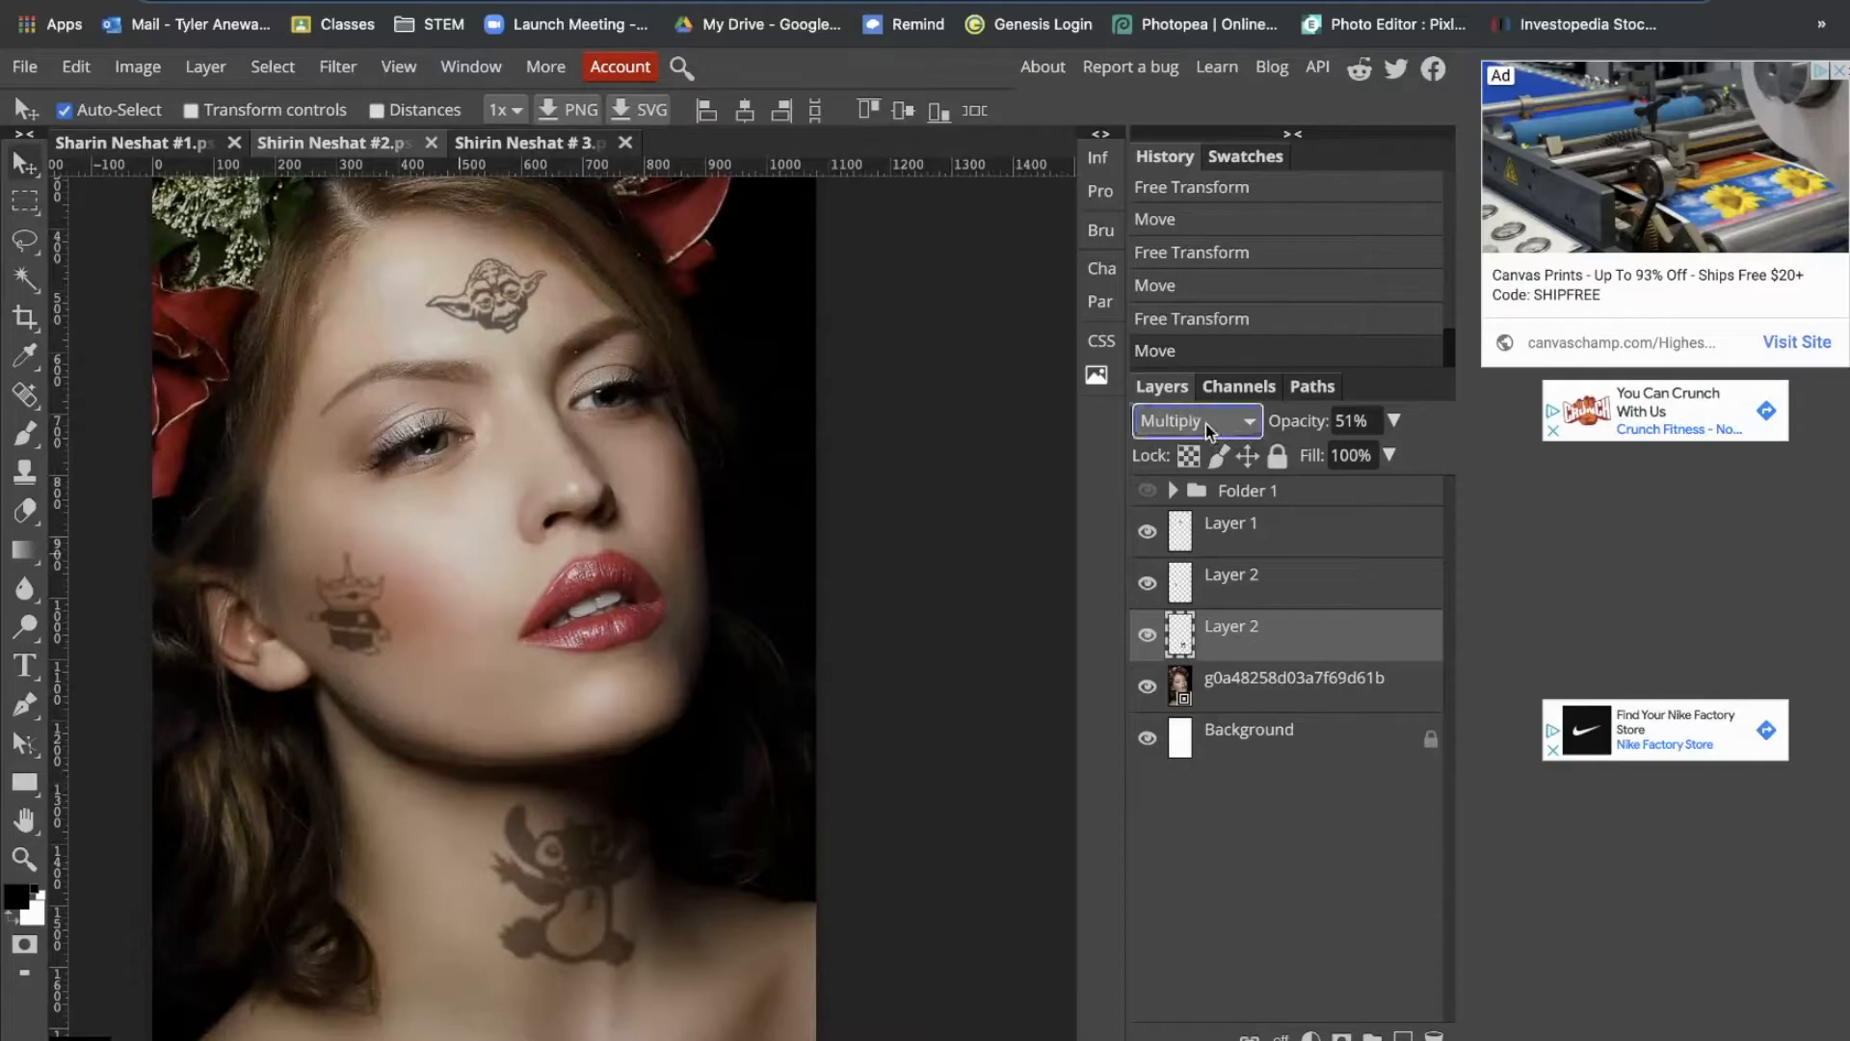
left_click(1394, 420)
left_click_drag(1341, 456, 1338, 456)
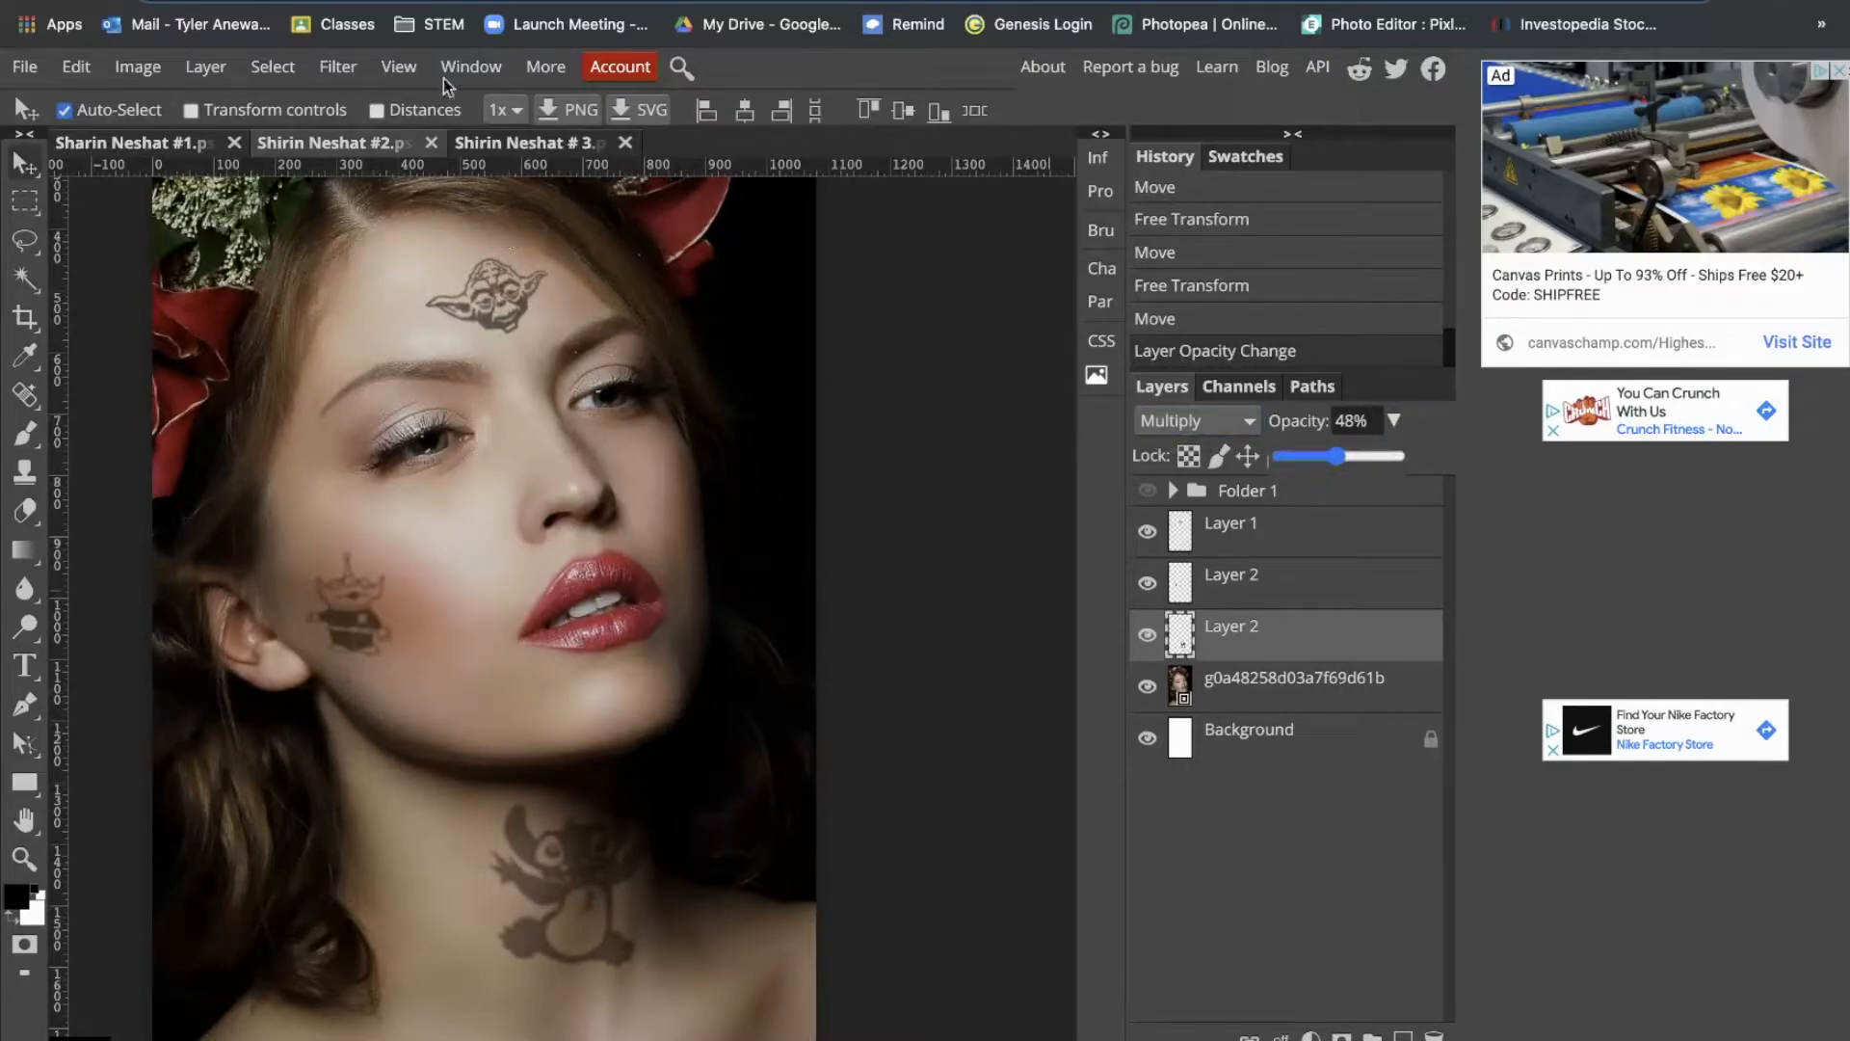
left_click(337, 66)
mouse_move(386, 324)
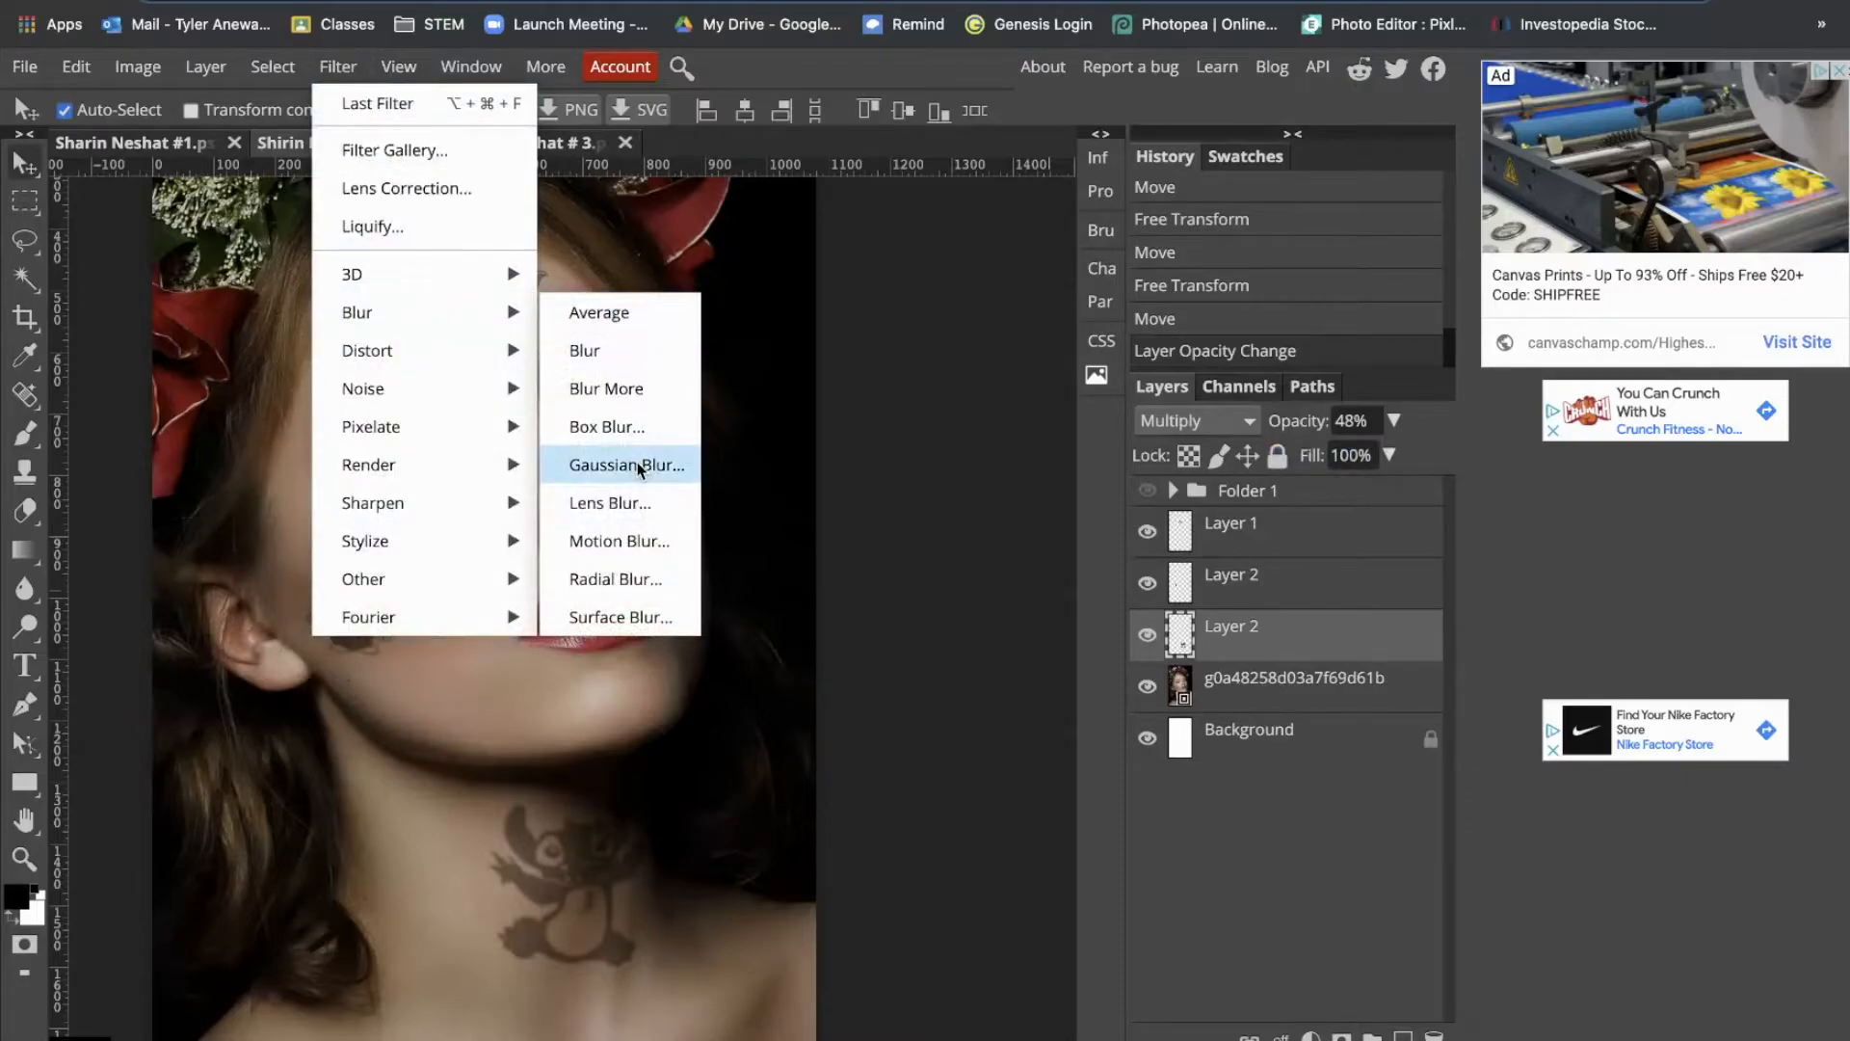
left_click(818, 628)
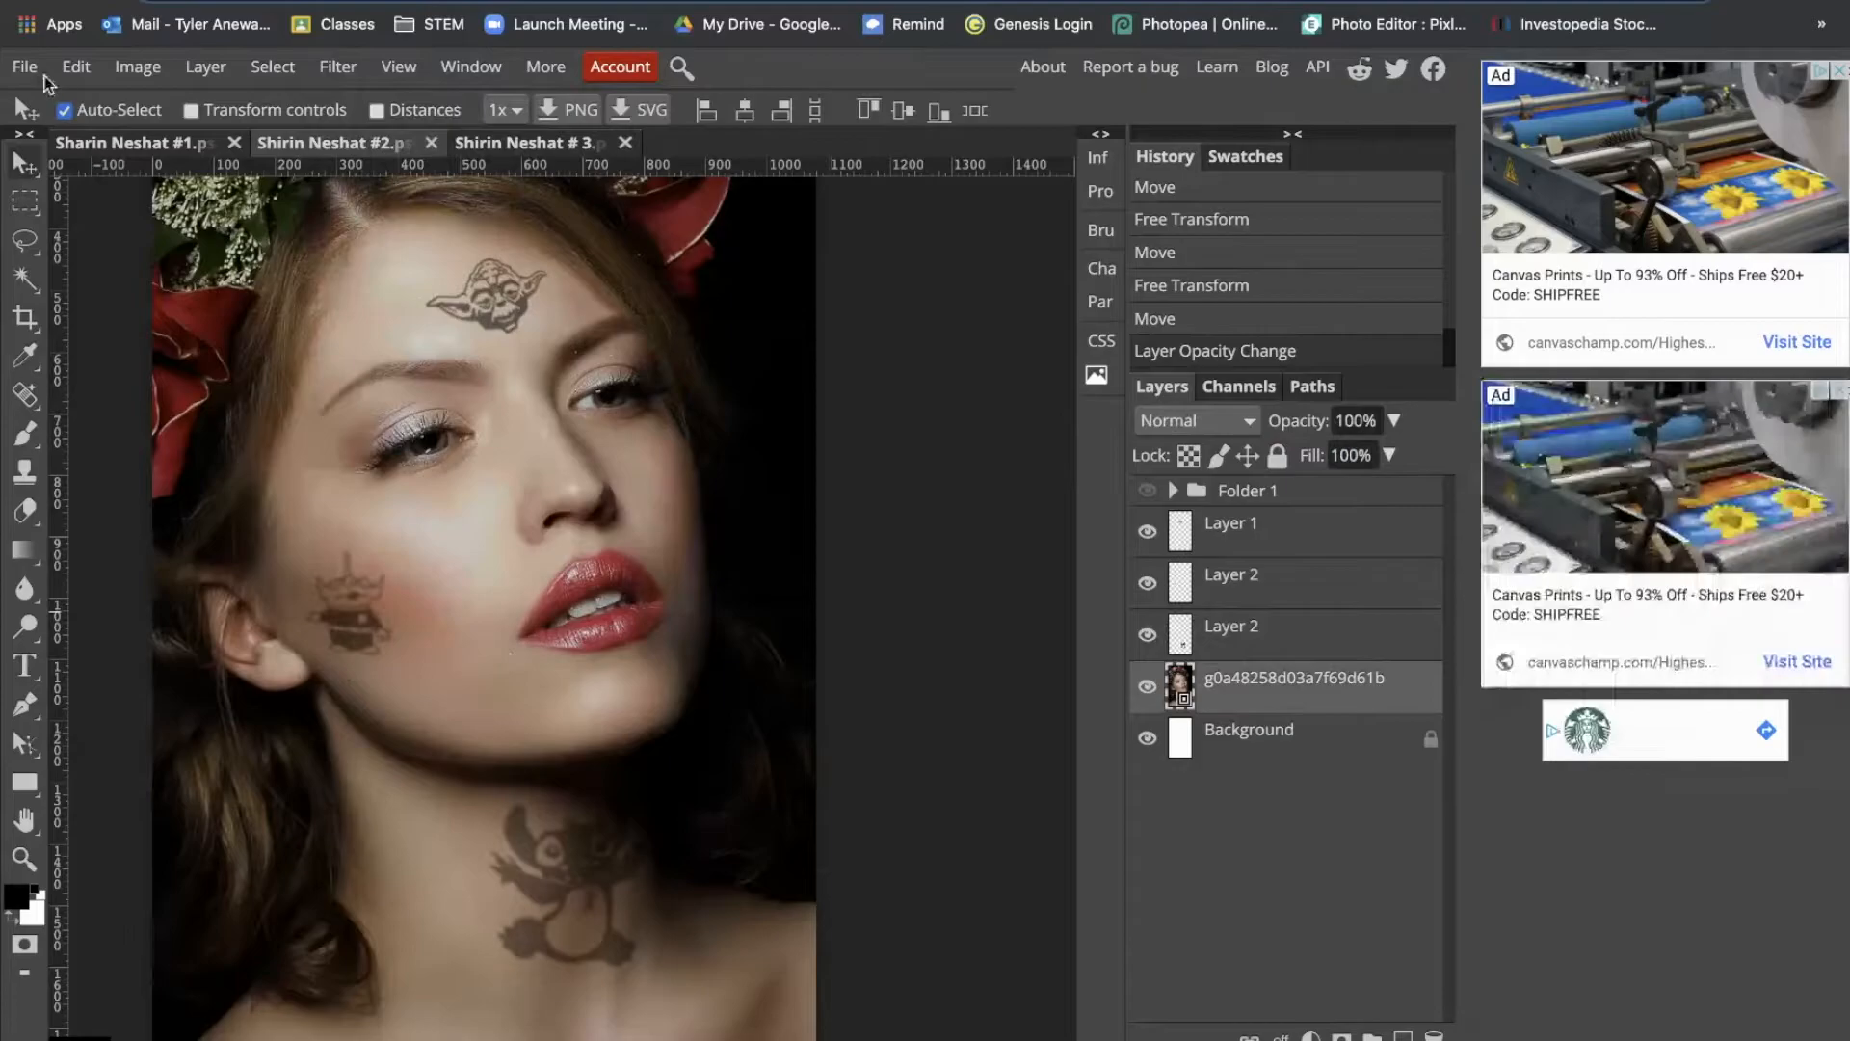
left_click(29, 71)
mouse_move(77, 68)
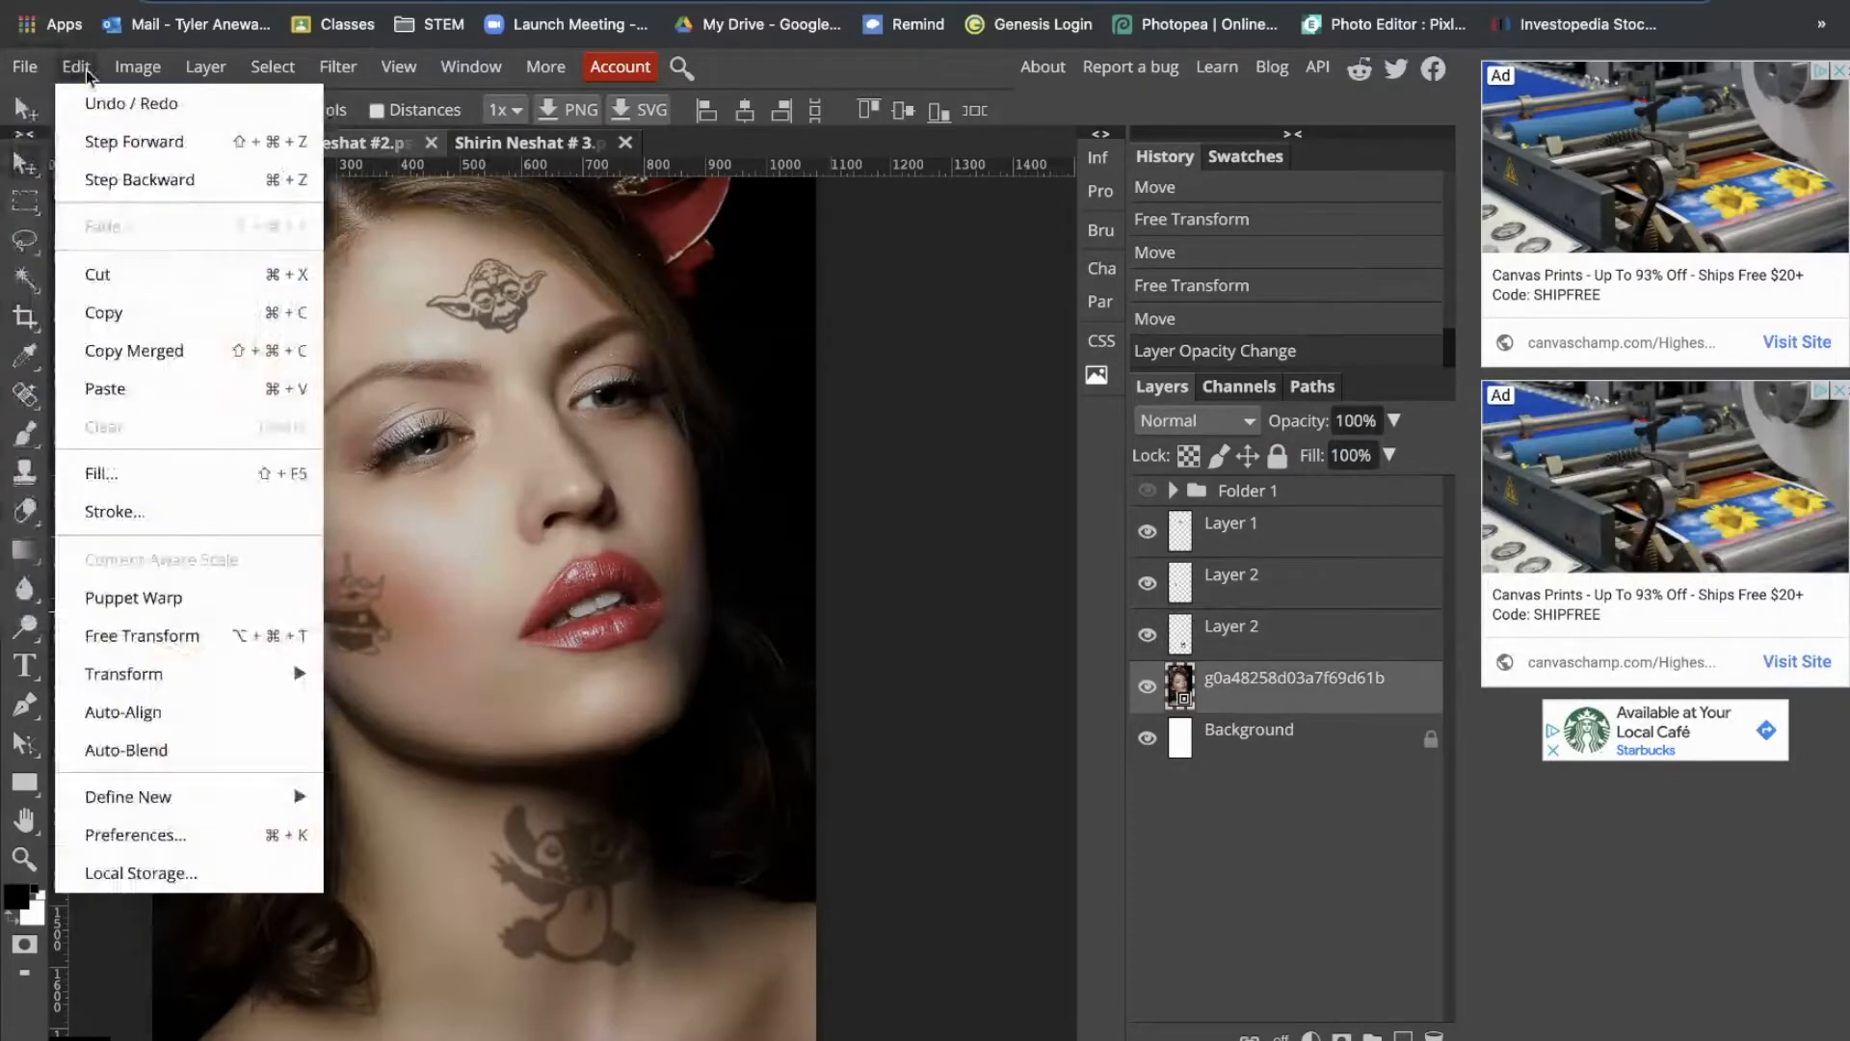
mouse_move(193, 662)
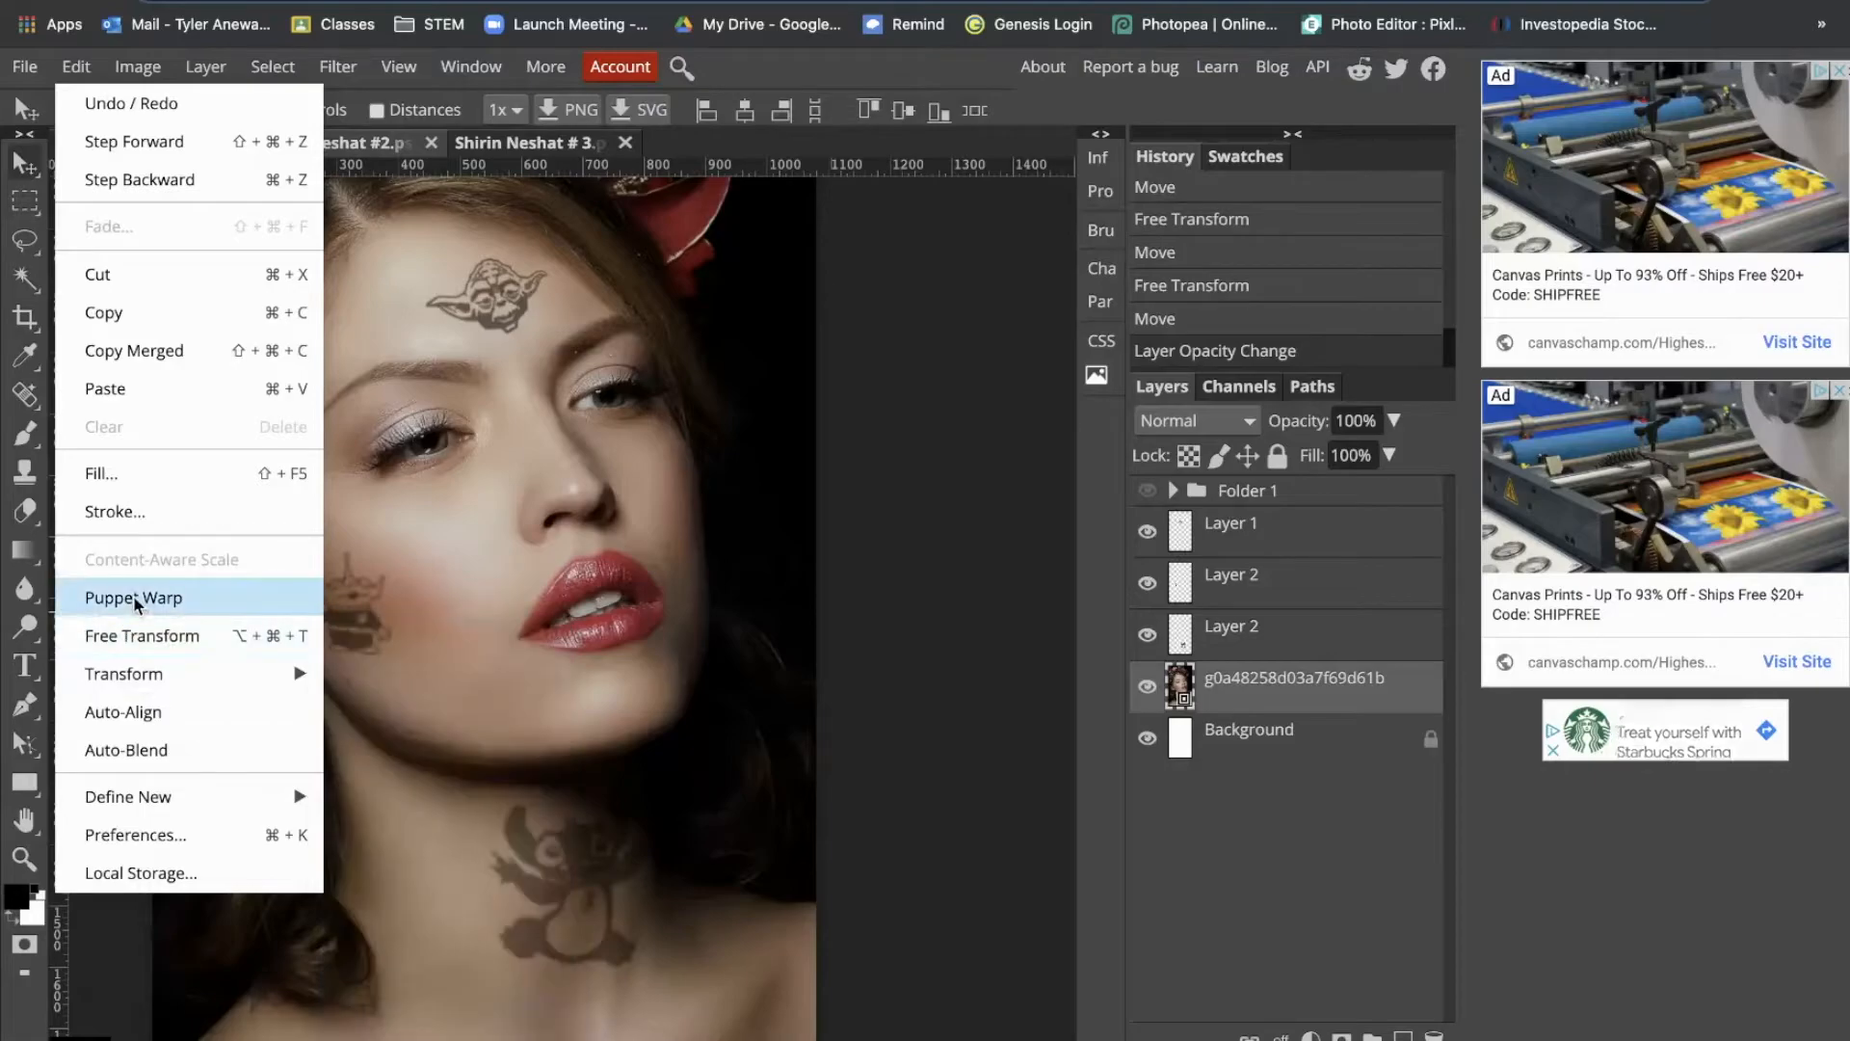
left_click(202, 601)
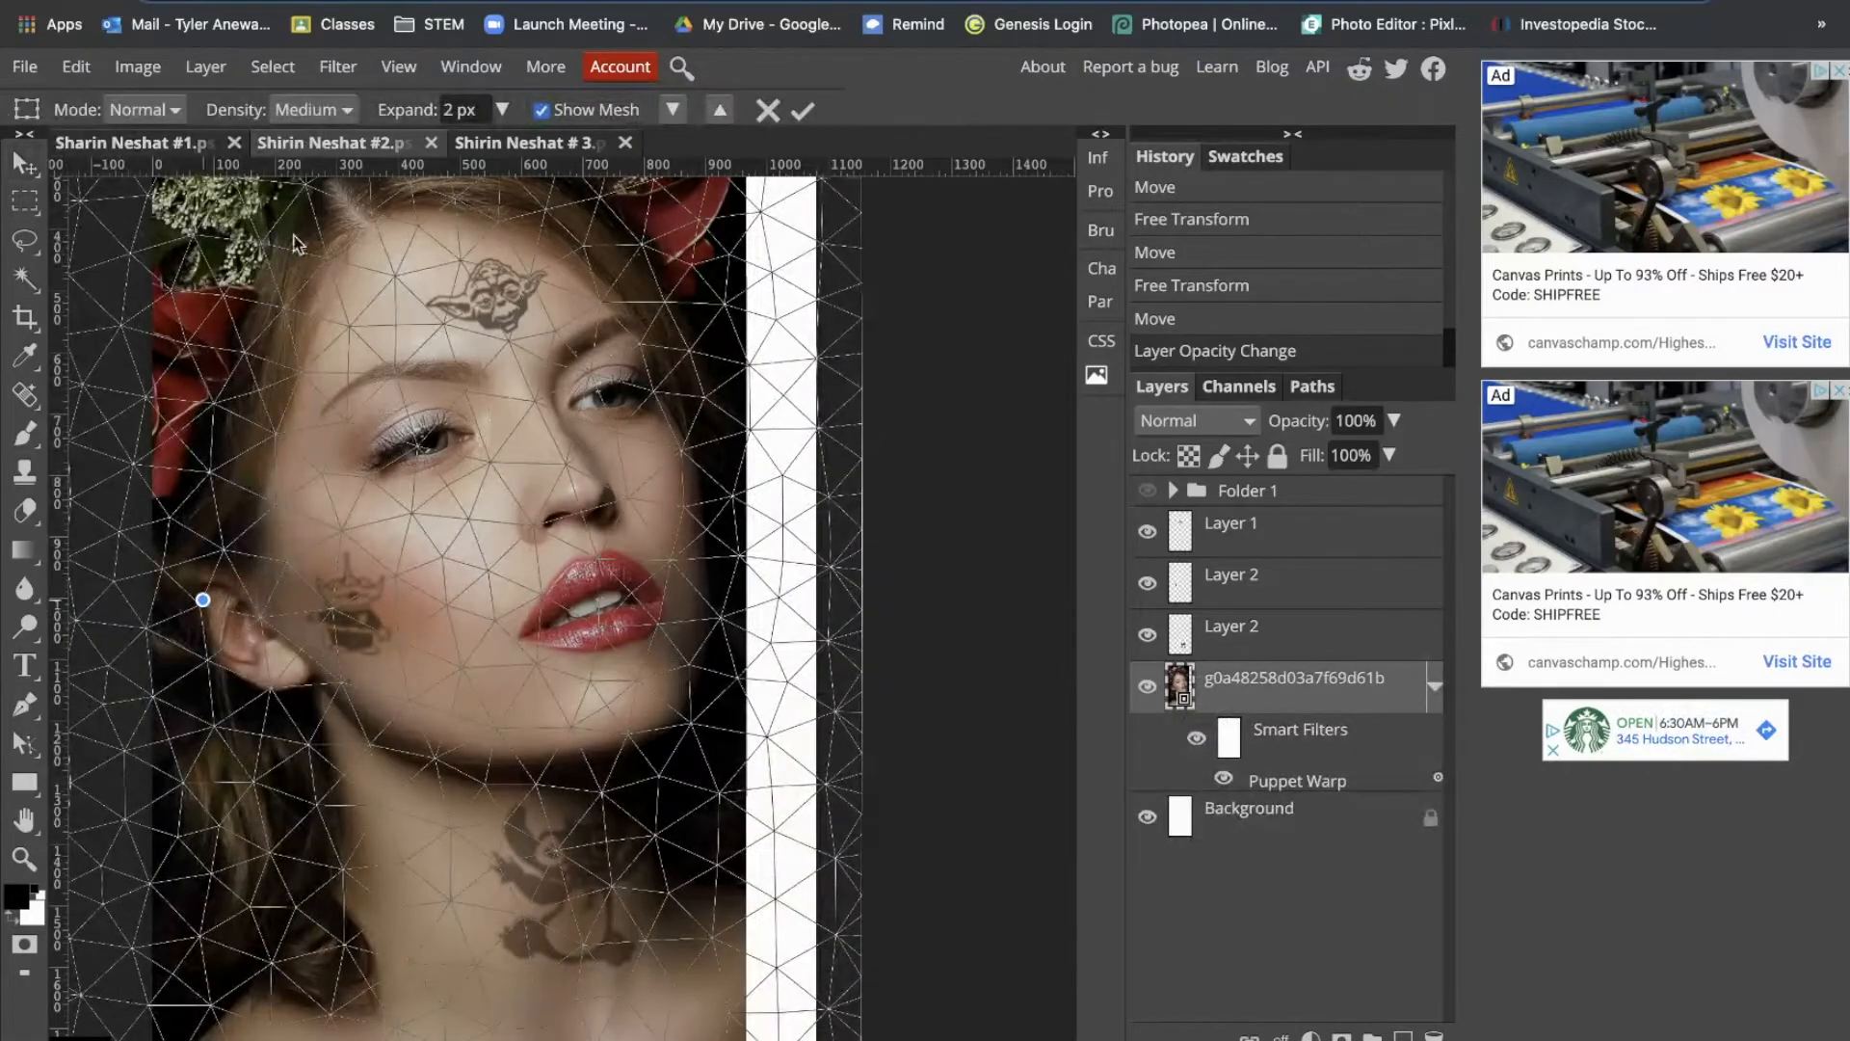
key("Escape")
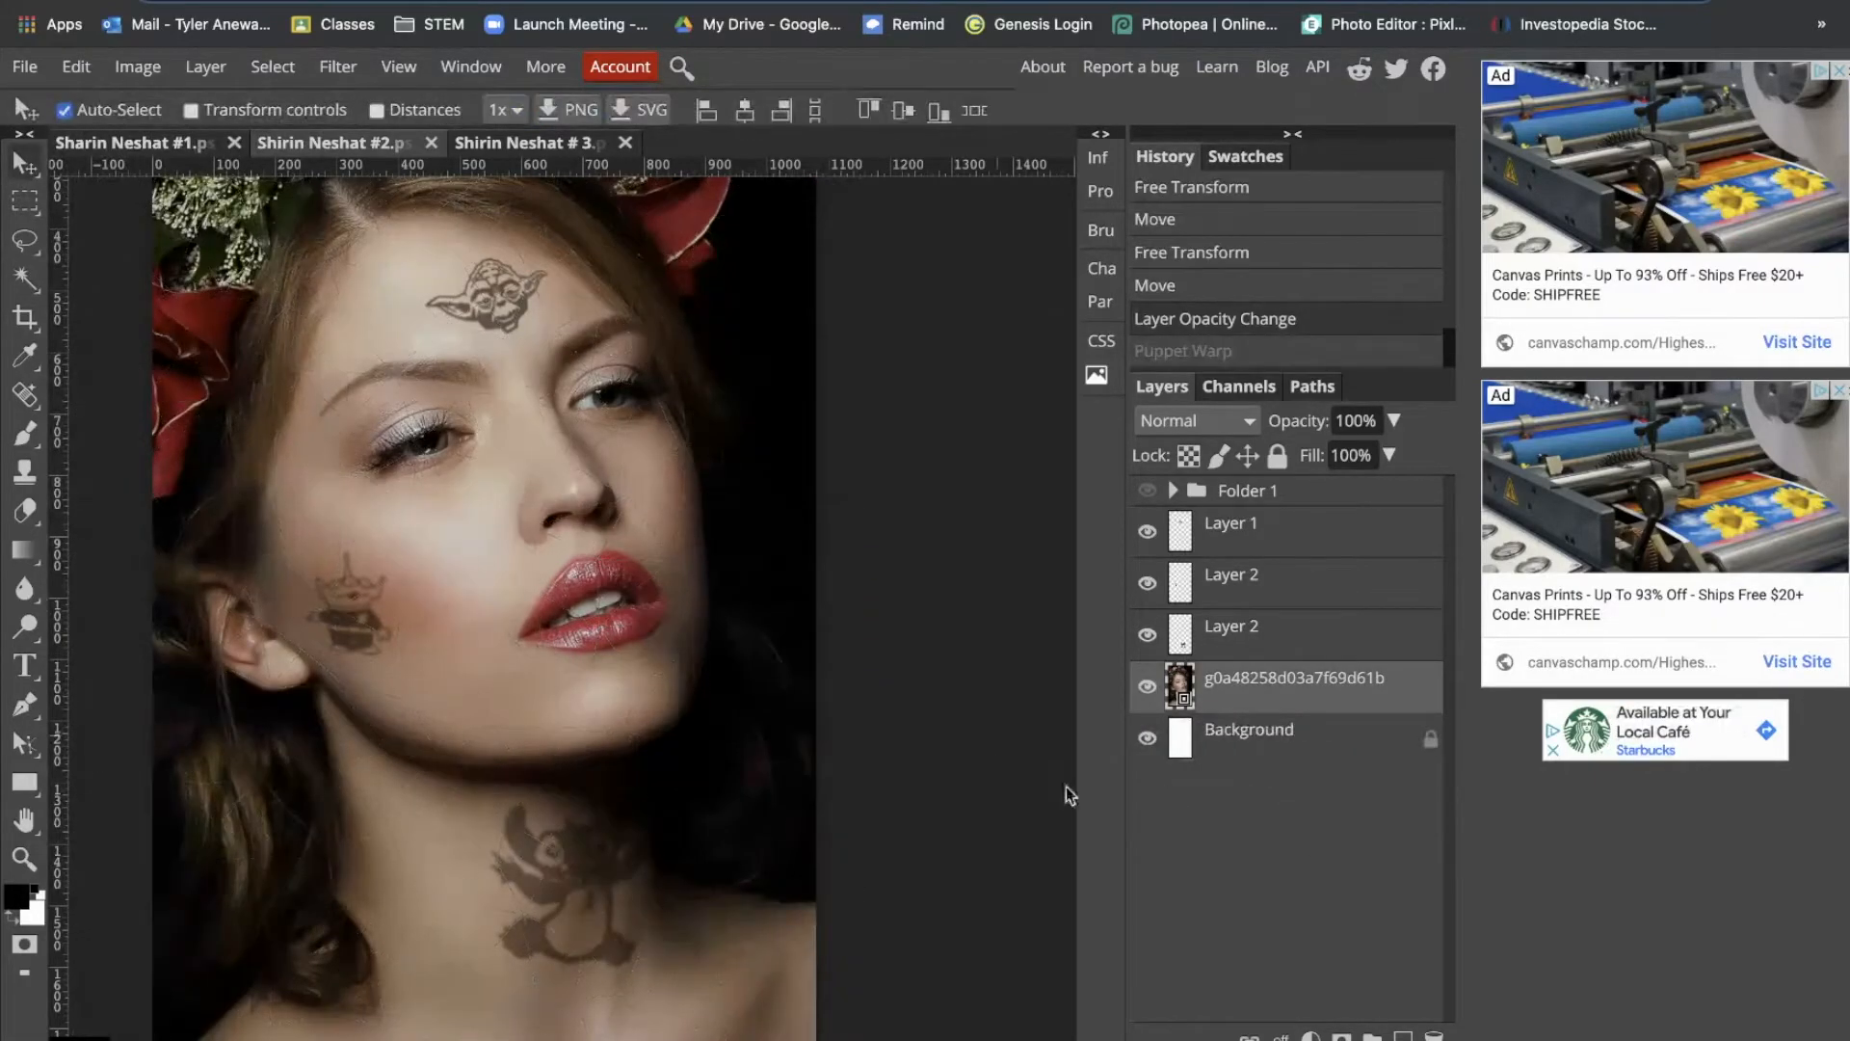
Step: Reposition the Stitch tattoo on the neck and review the first two portrait documents before returning to the third, Shirin Neshat #3
left_click_drag(561, 875, 595, 922)
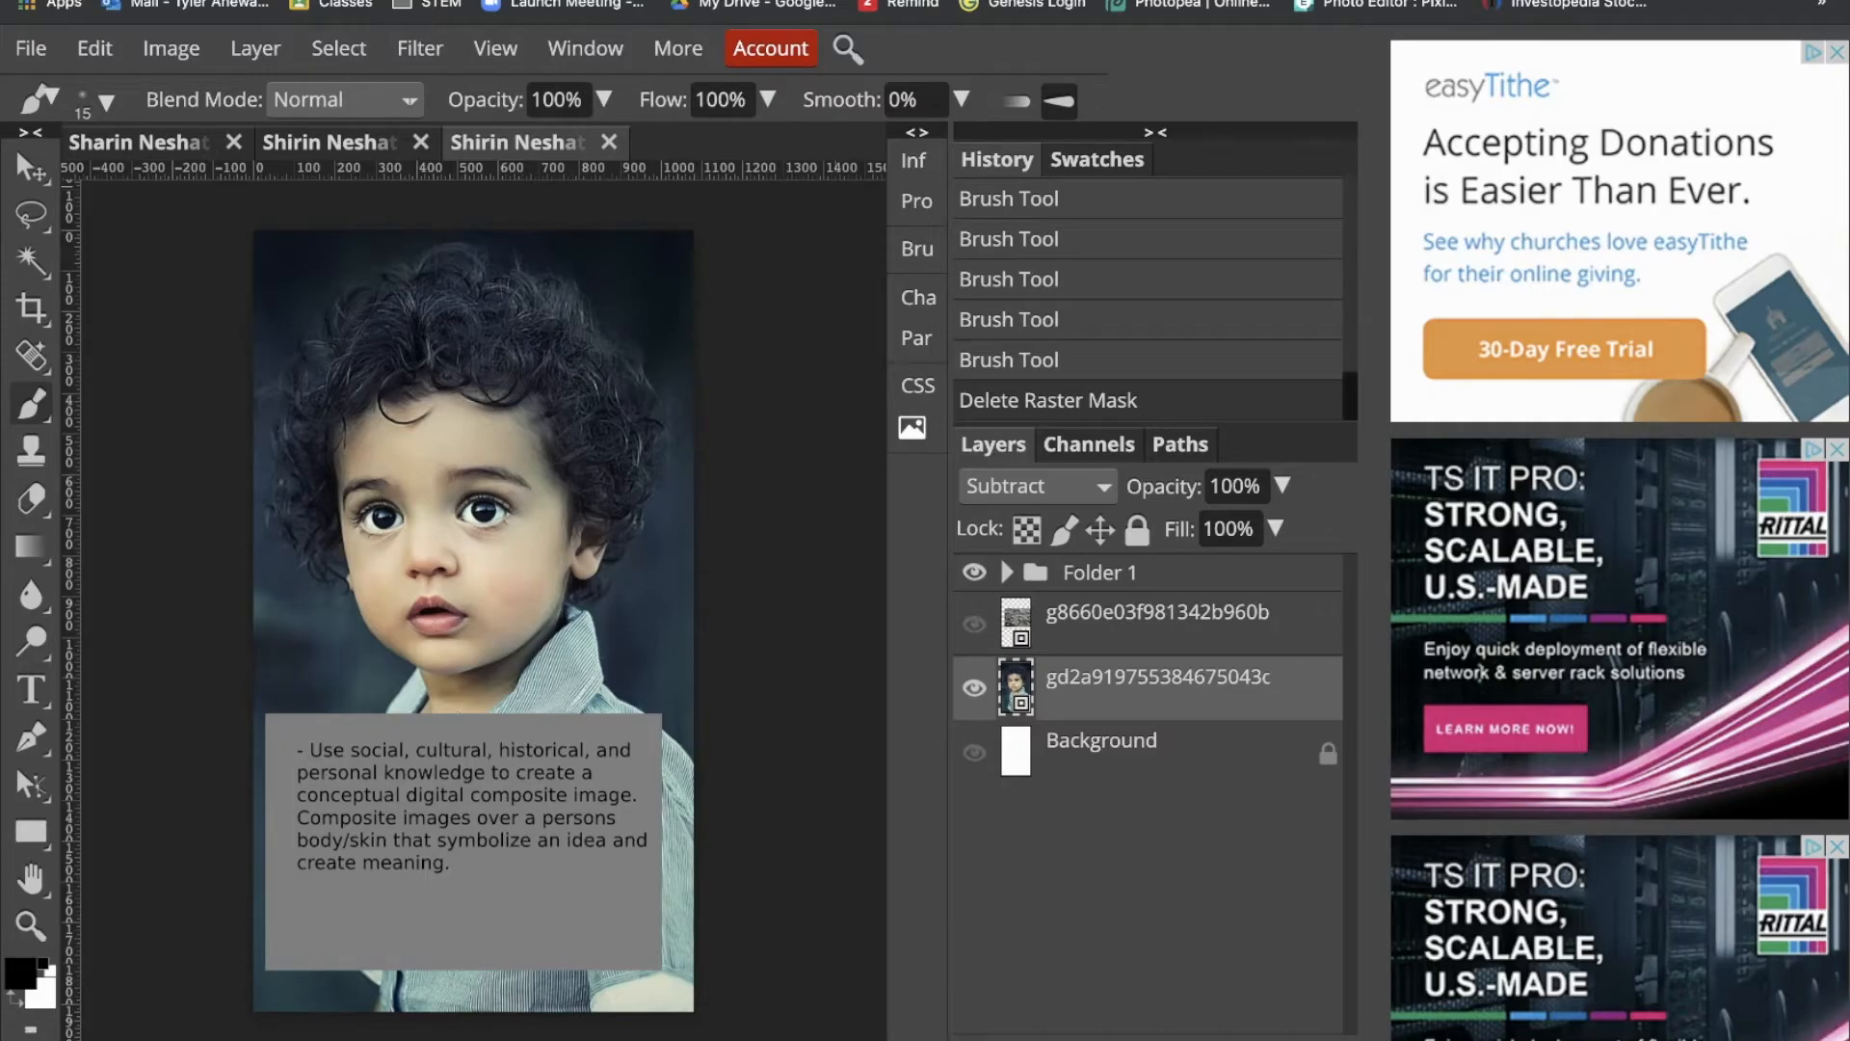
left_click(113, 144)
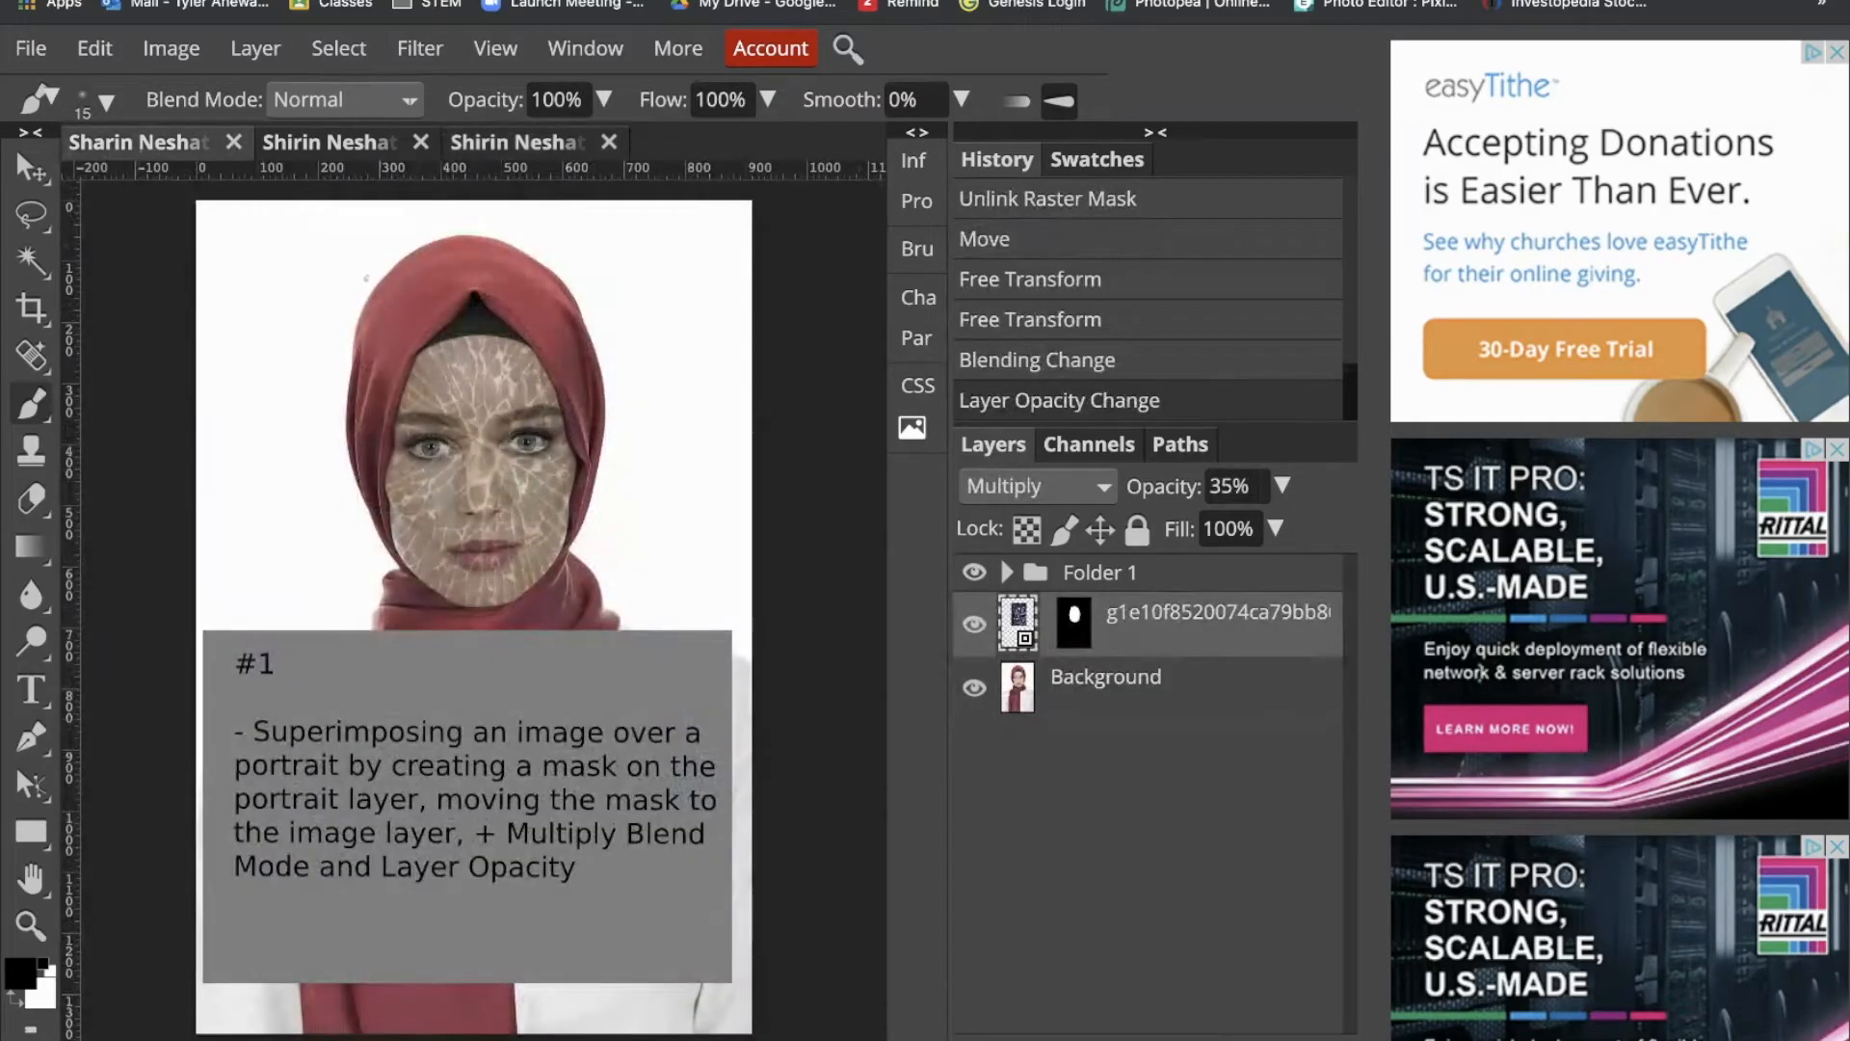
left_click(274, 145)
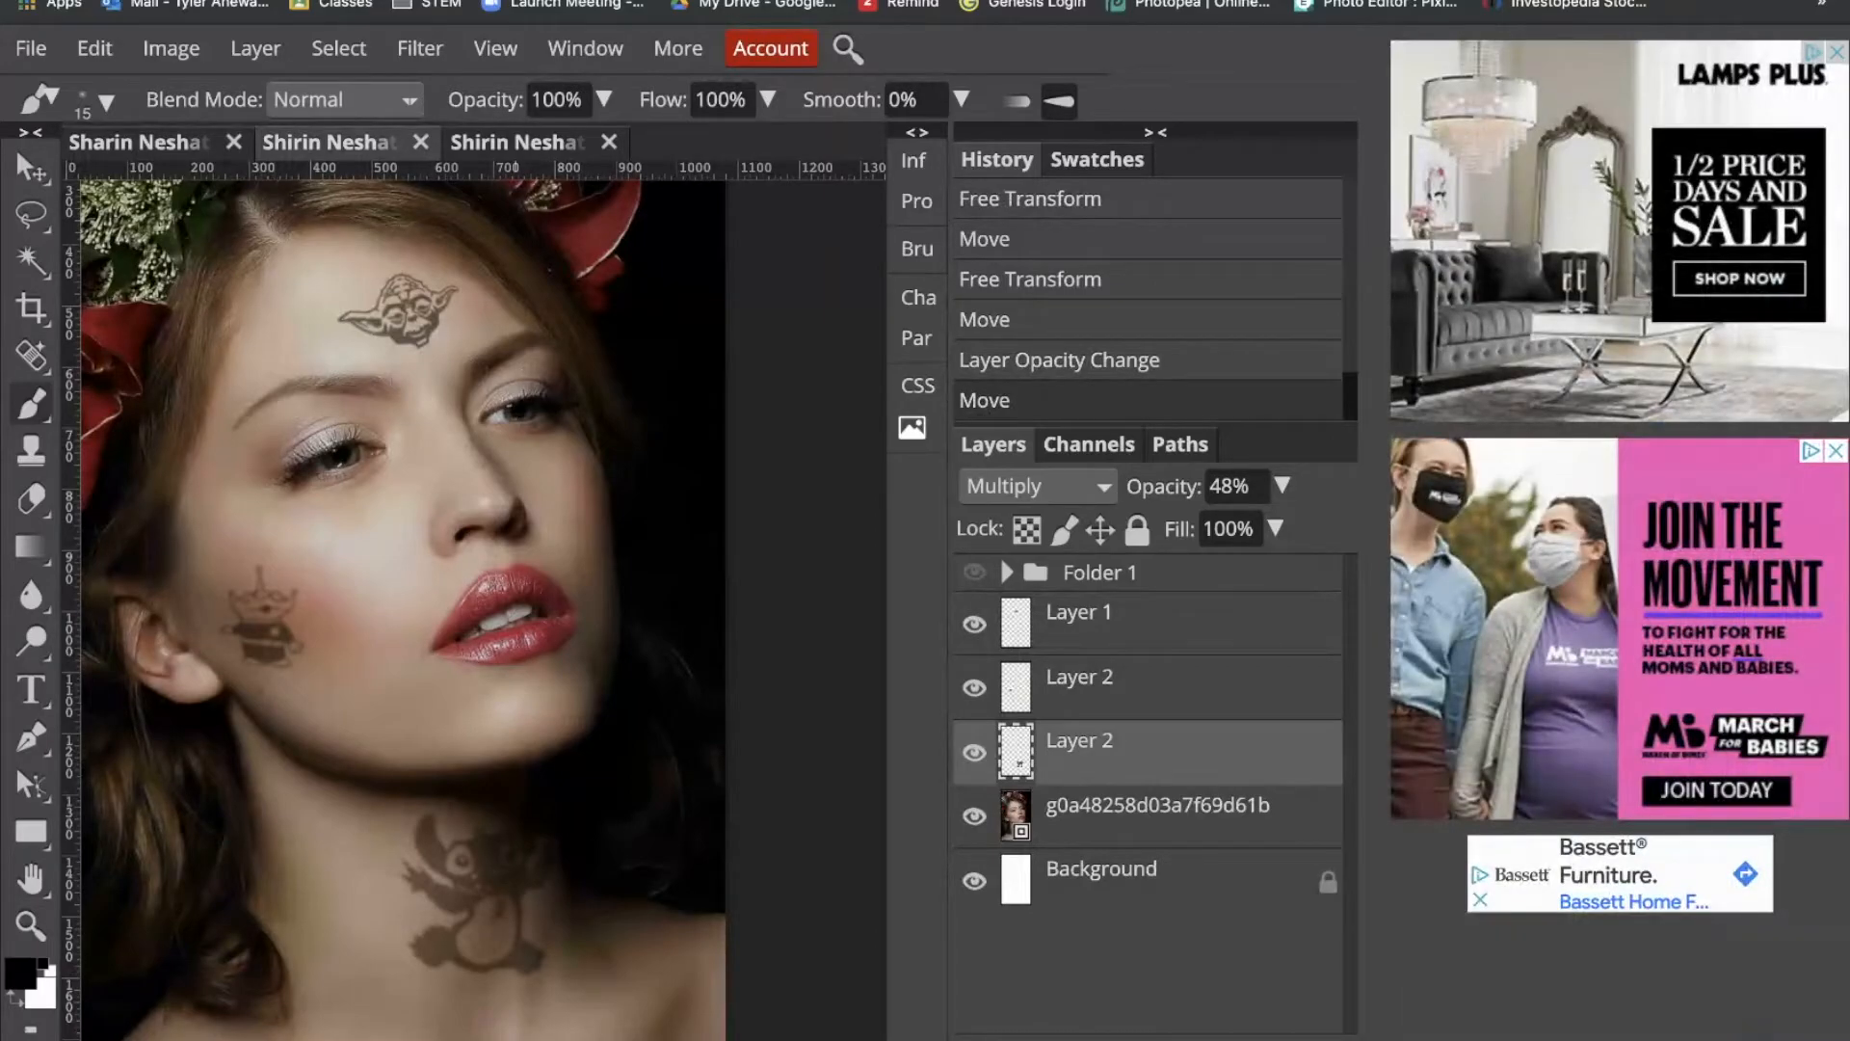
left_click(516, 150)
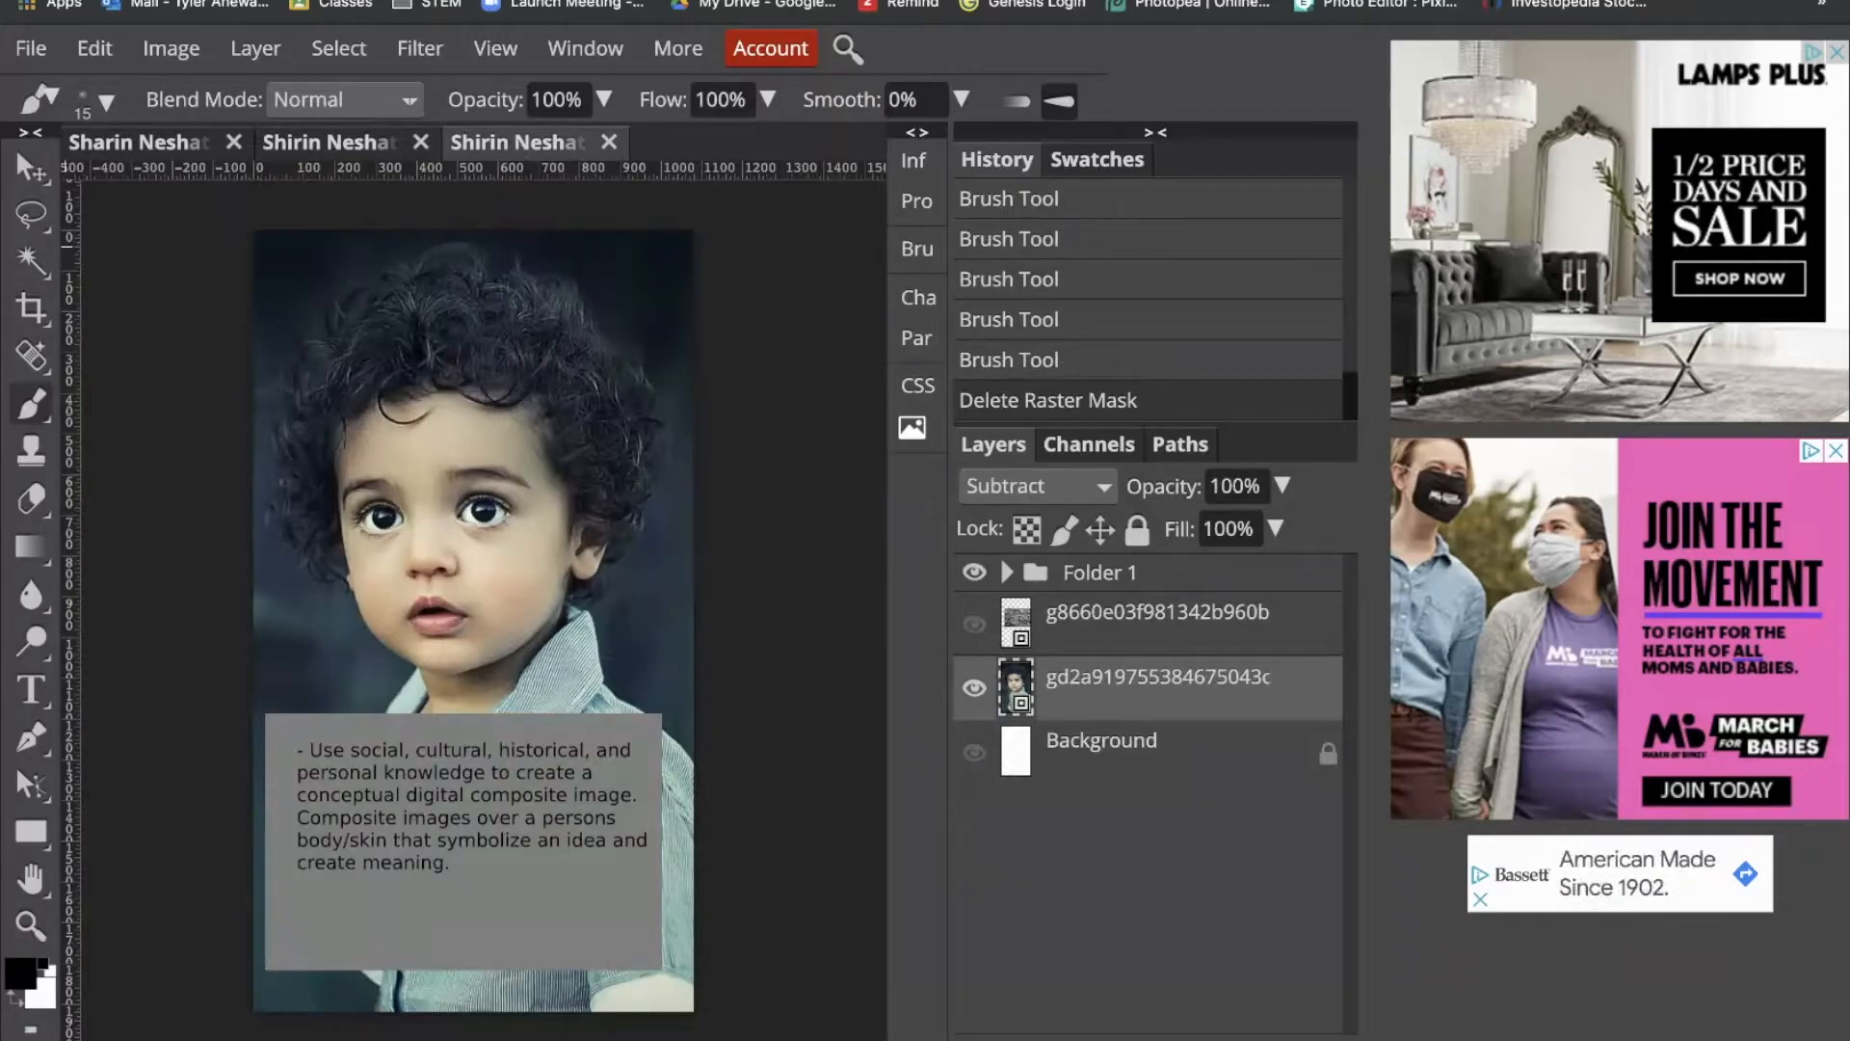
Step: Hide Folder 1 so its instruction text no longer covers the boy's portrait
left_click(464, 602, "super")
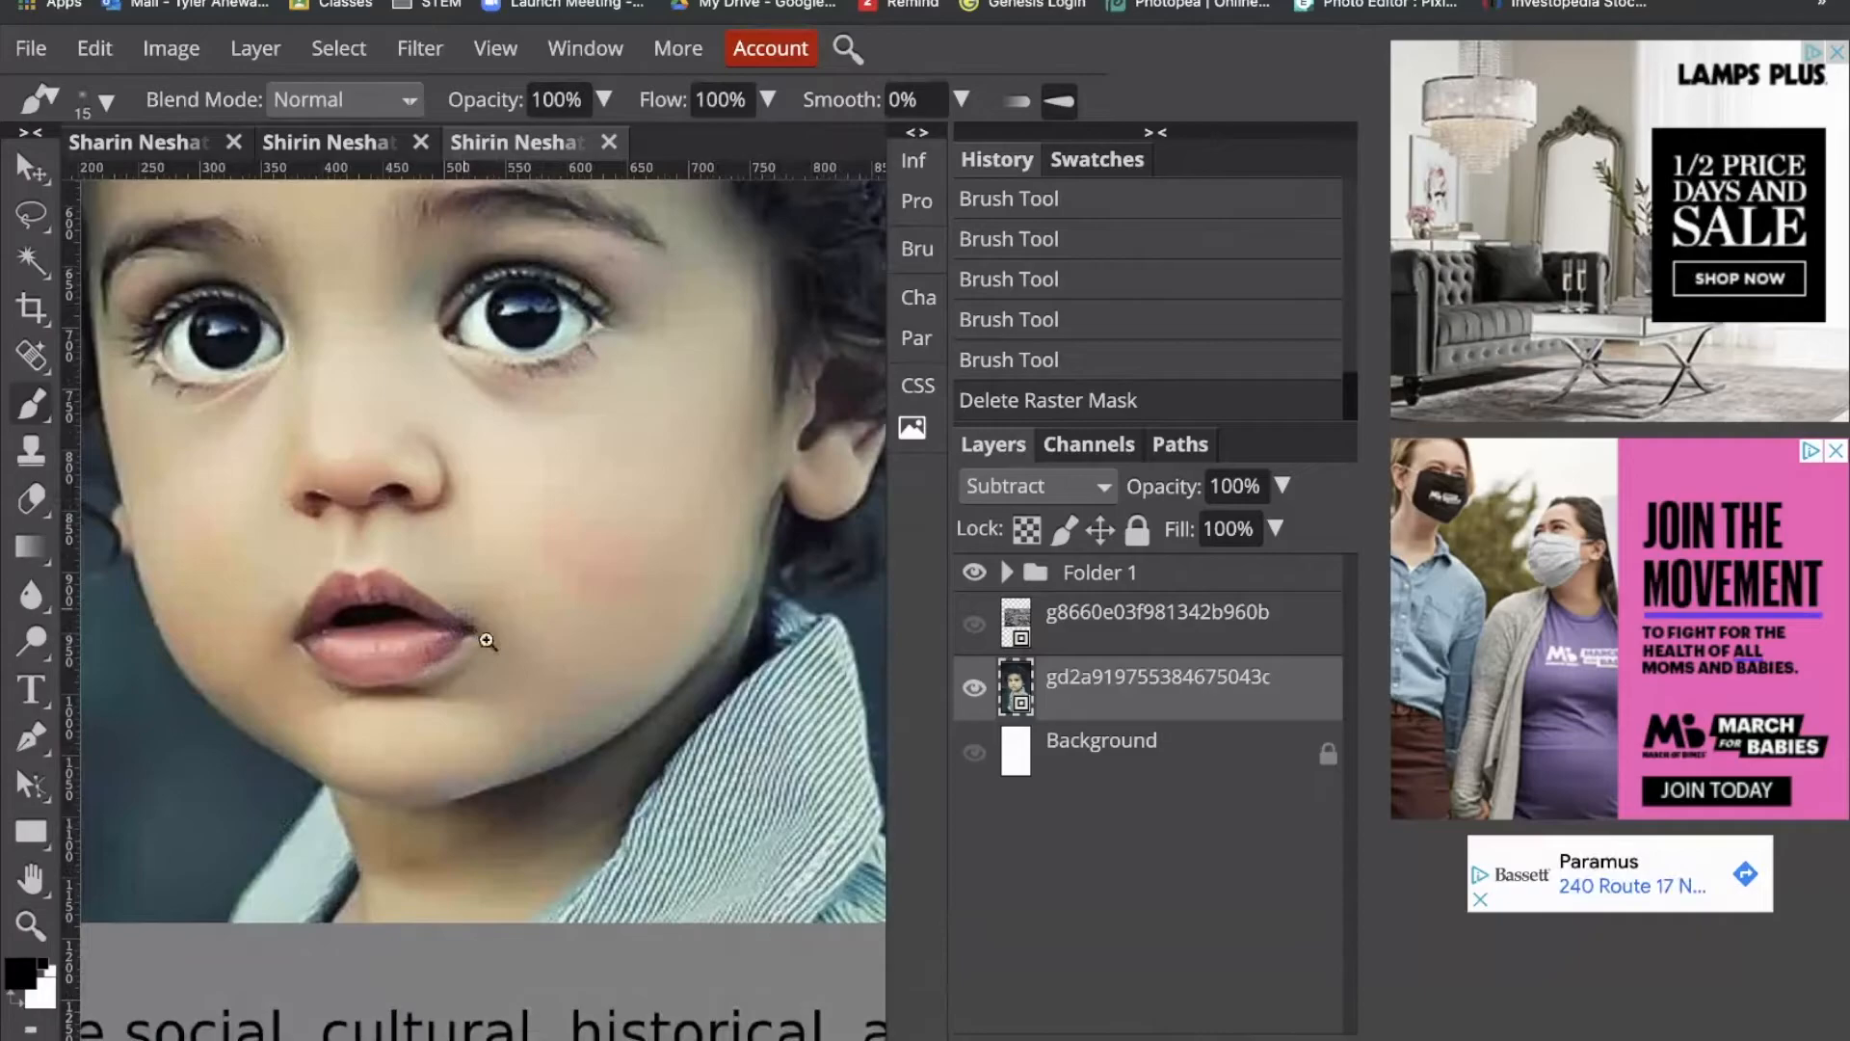
left_click(488, 631, "alt")
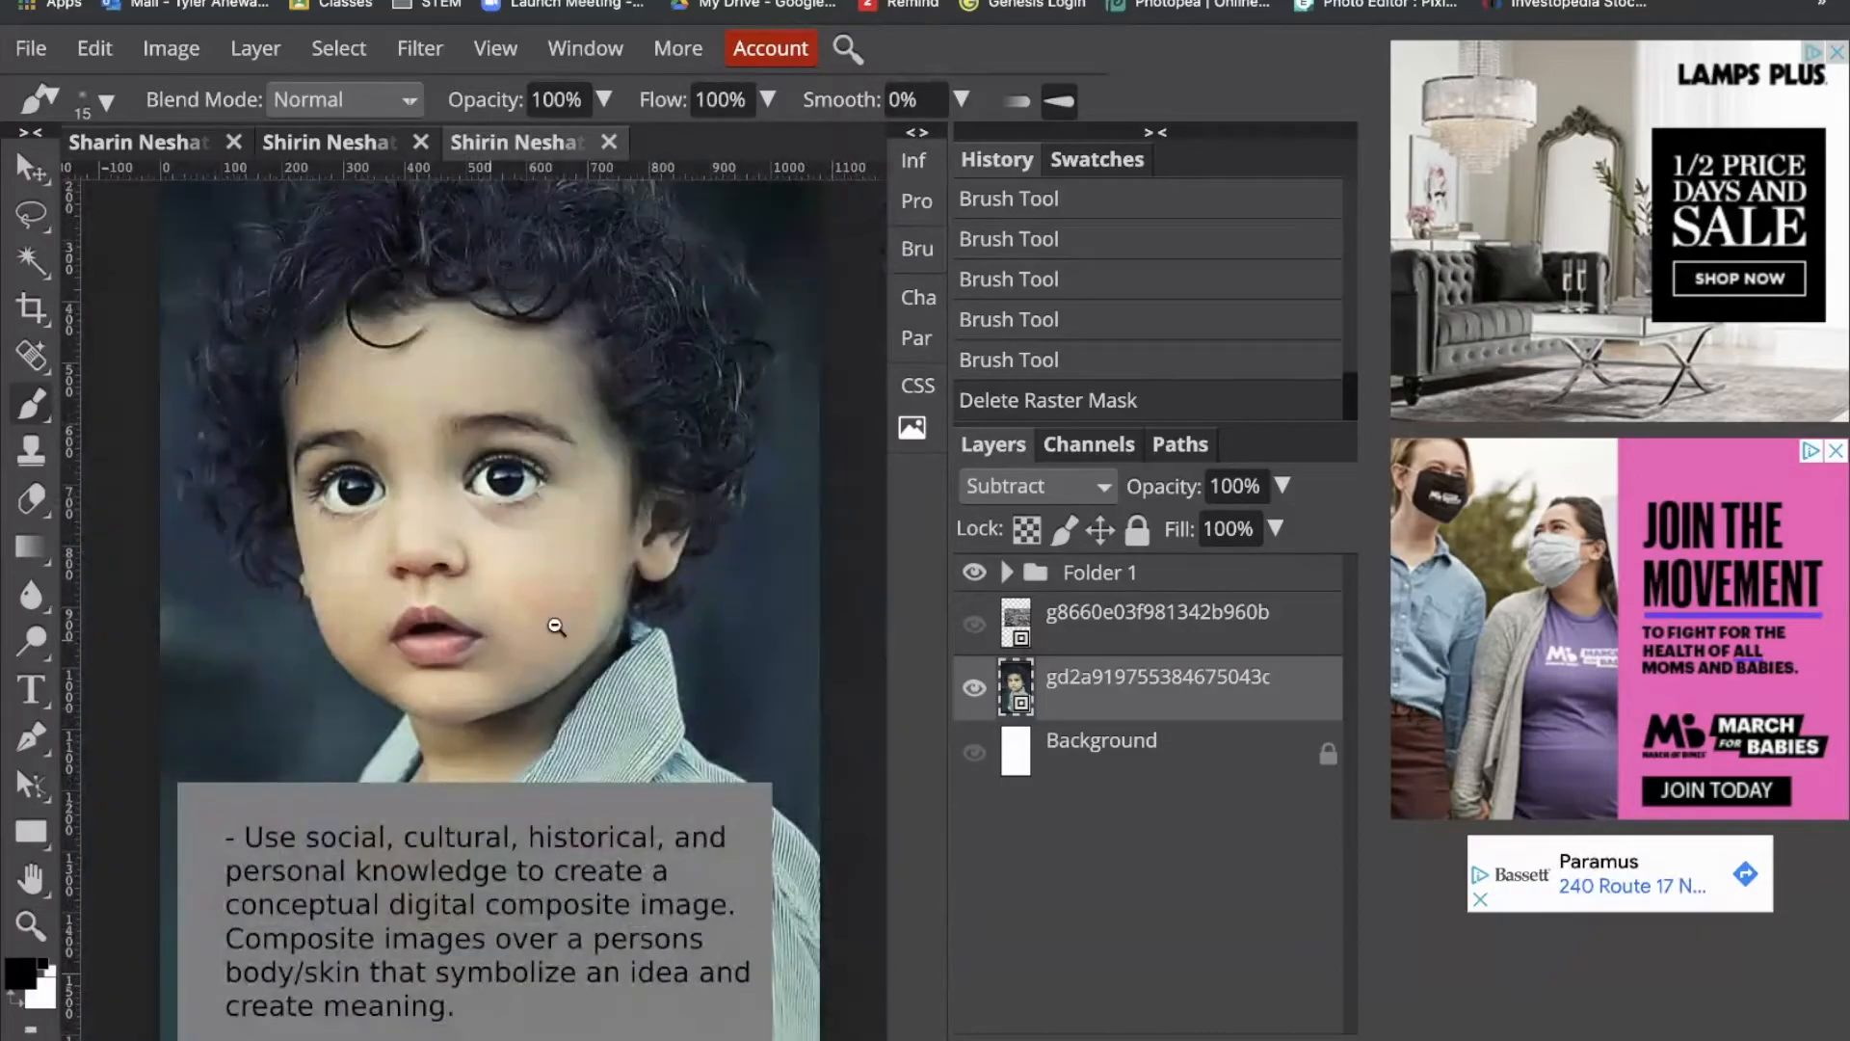
left_click(913, 429)
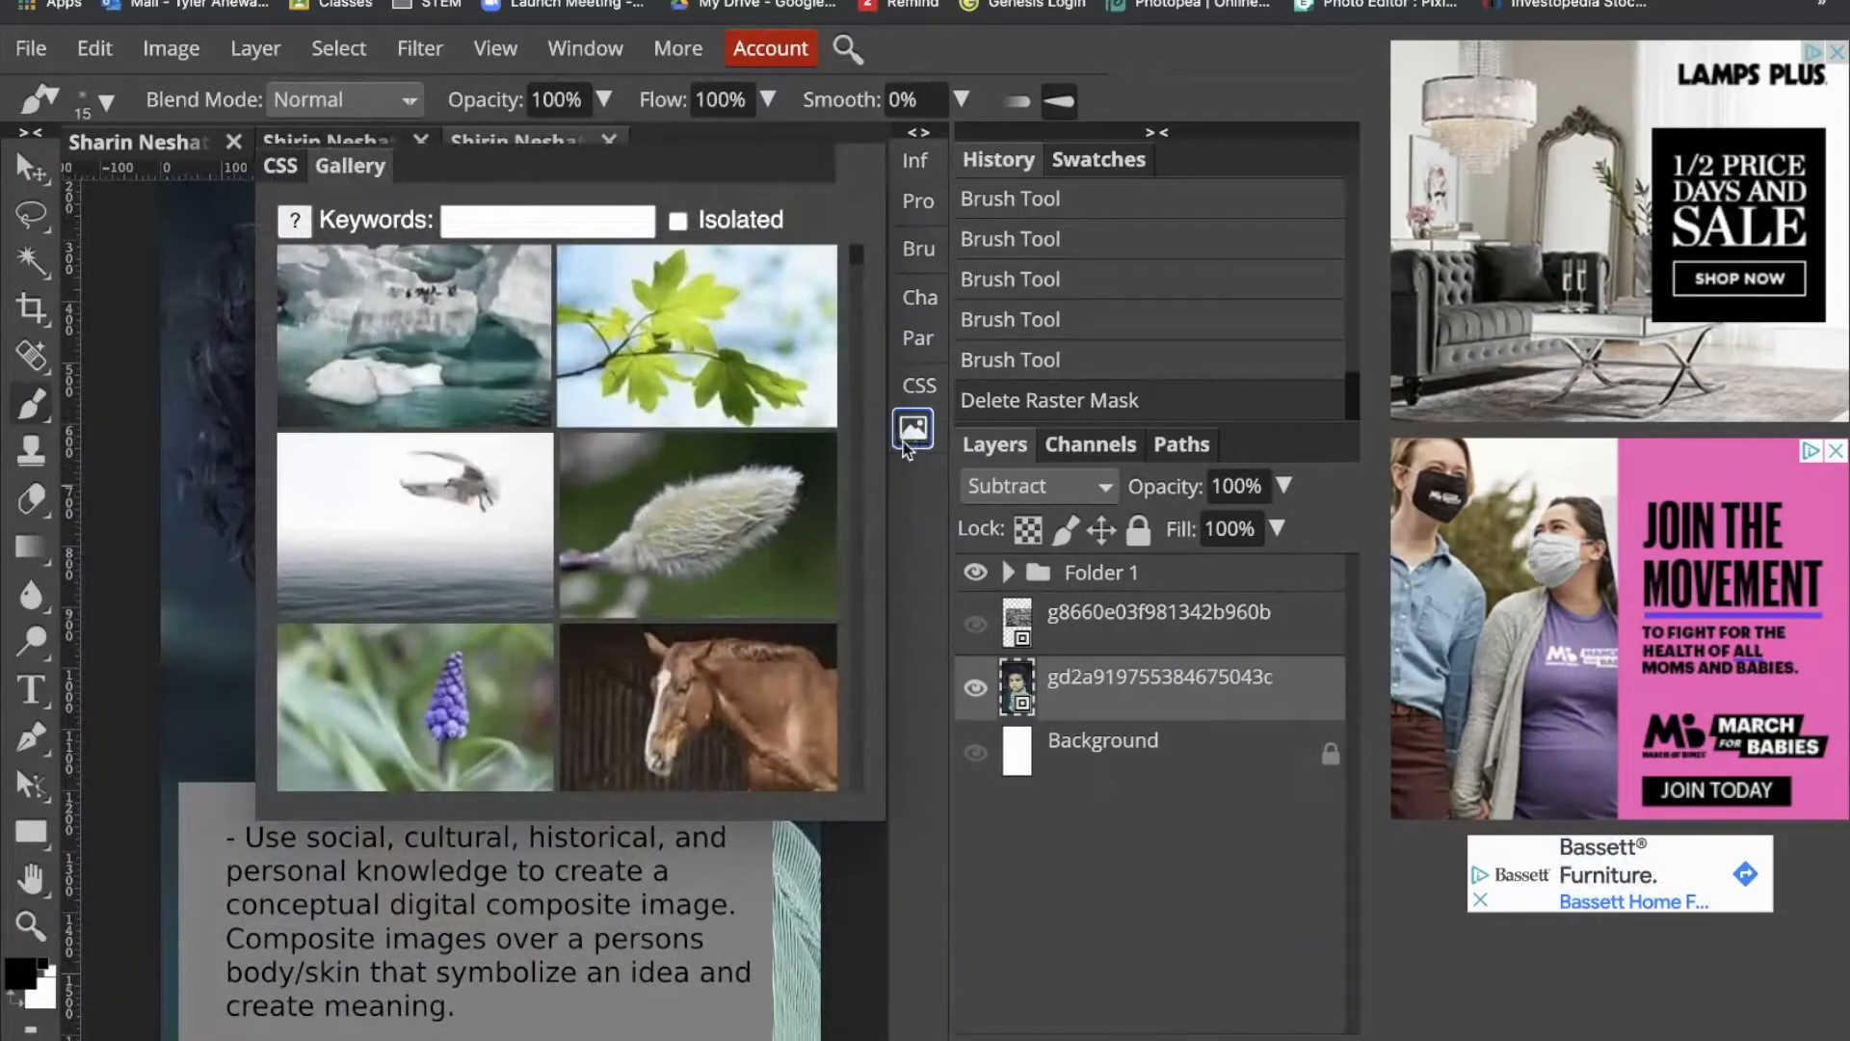
left_click(913, 432)
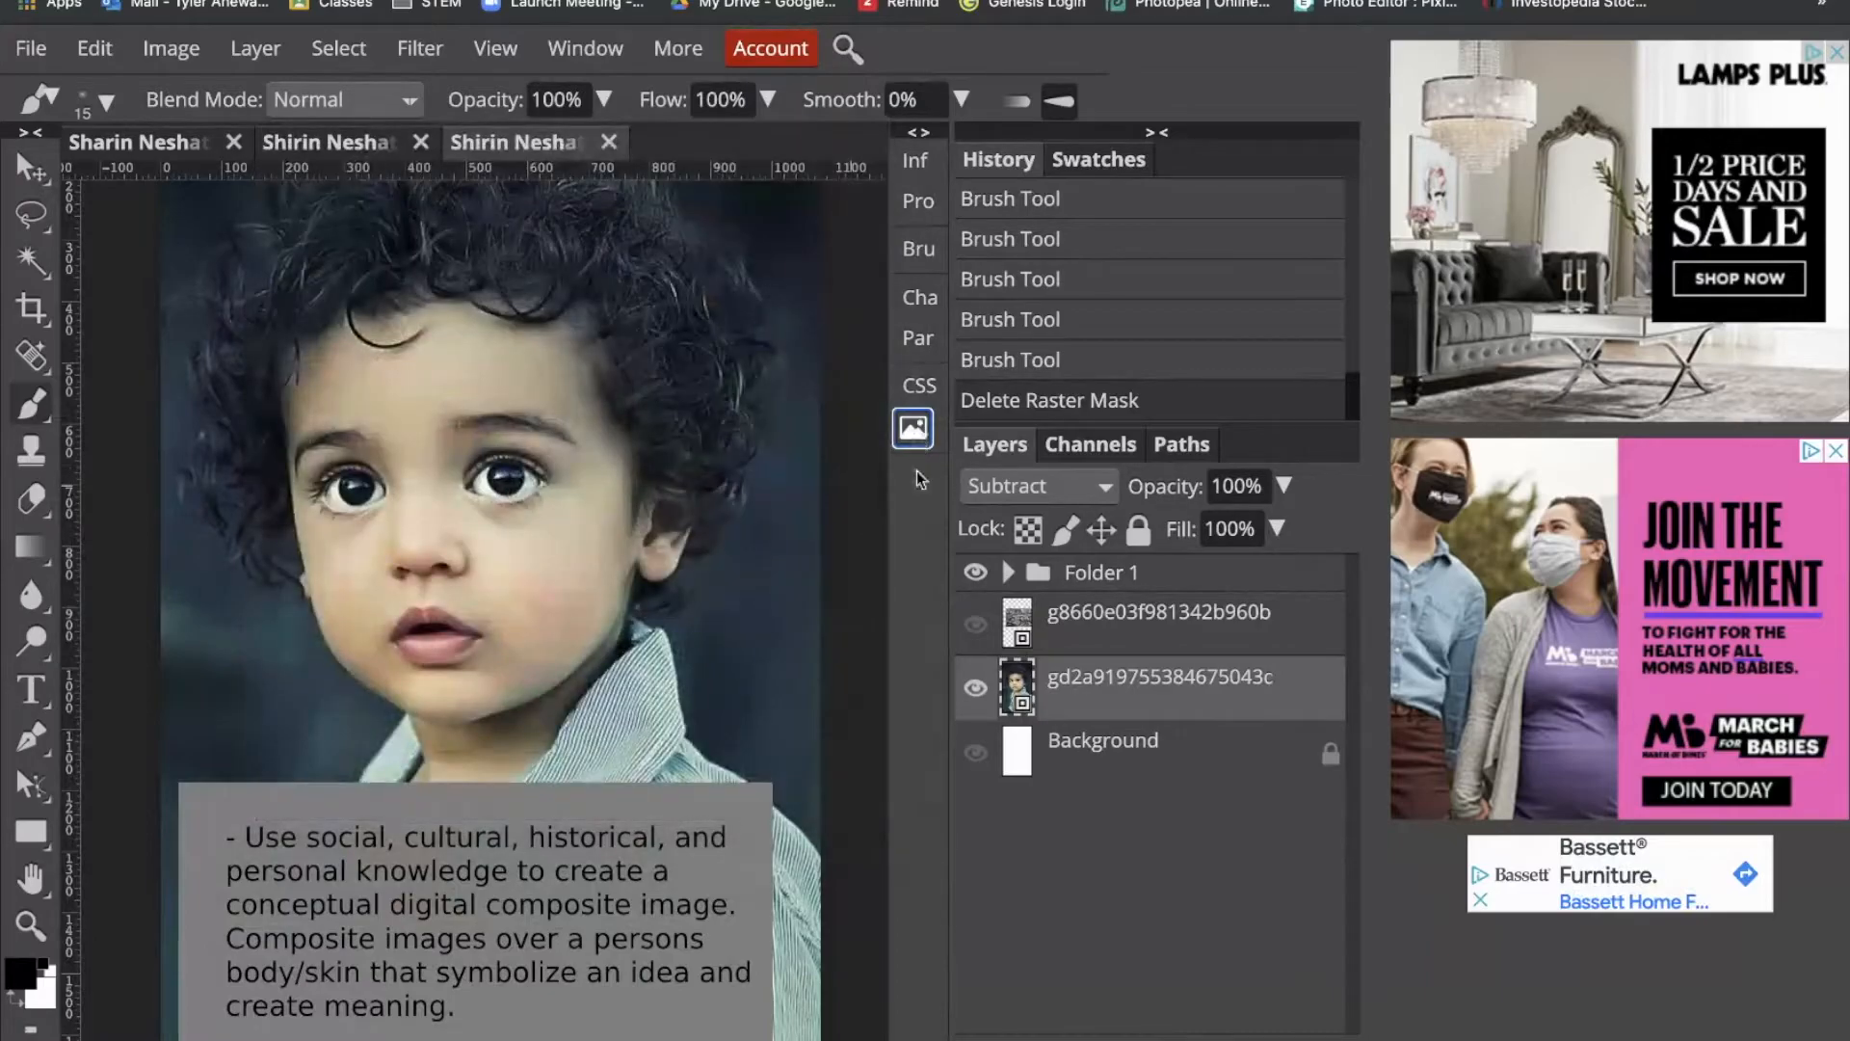
left_click(976, 574)
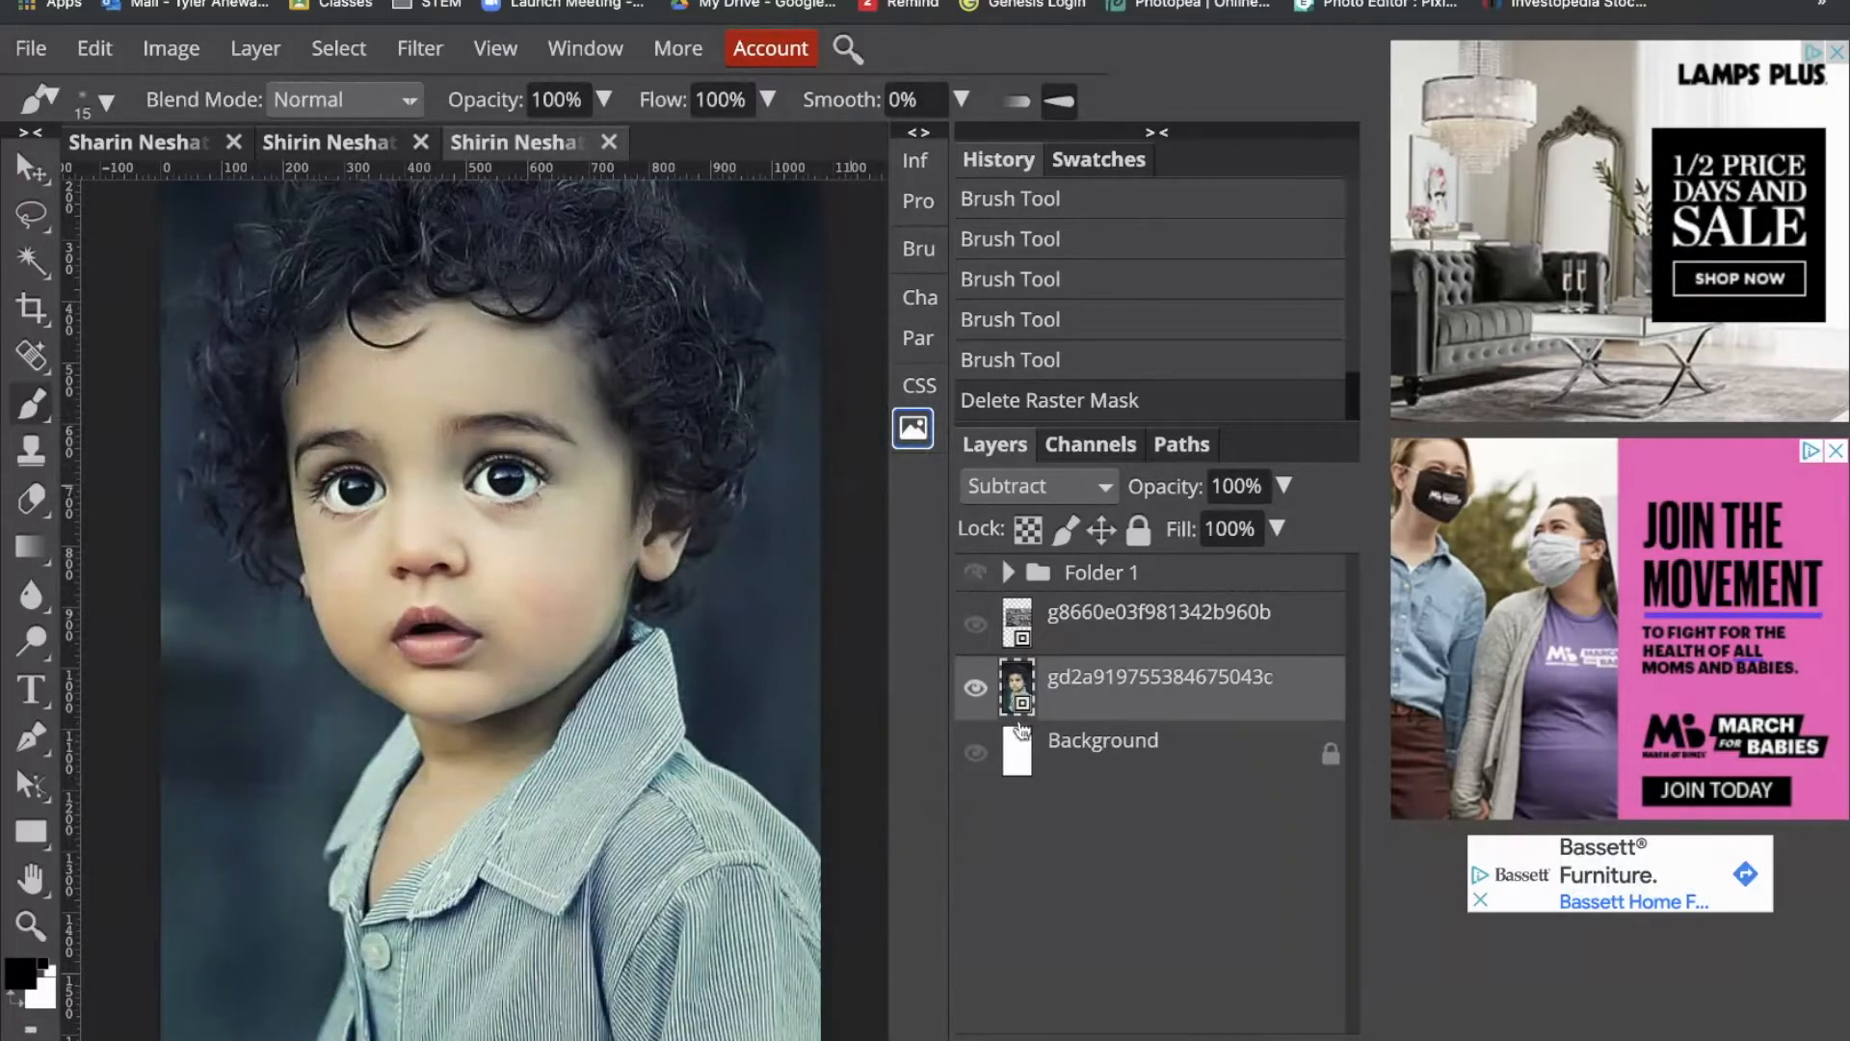
left_click_drag(486, 680, 419, 777)
left_click_drag(383, 851, 541, 814)
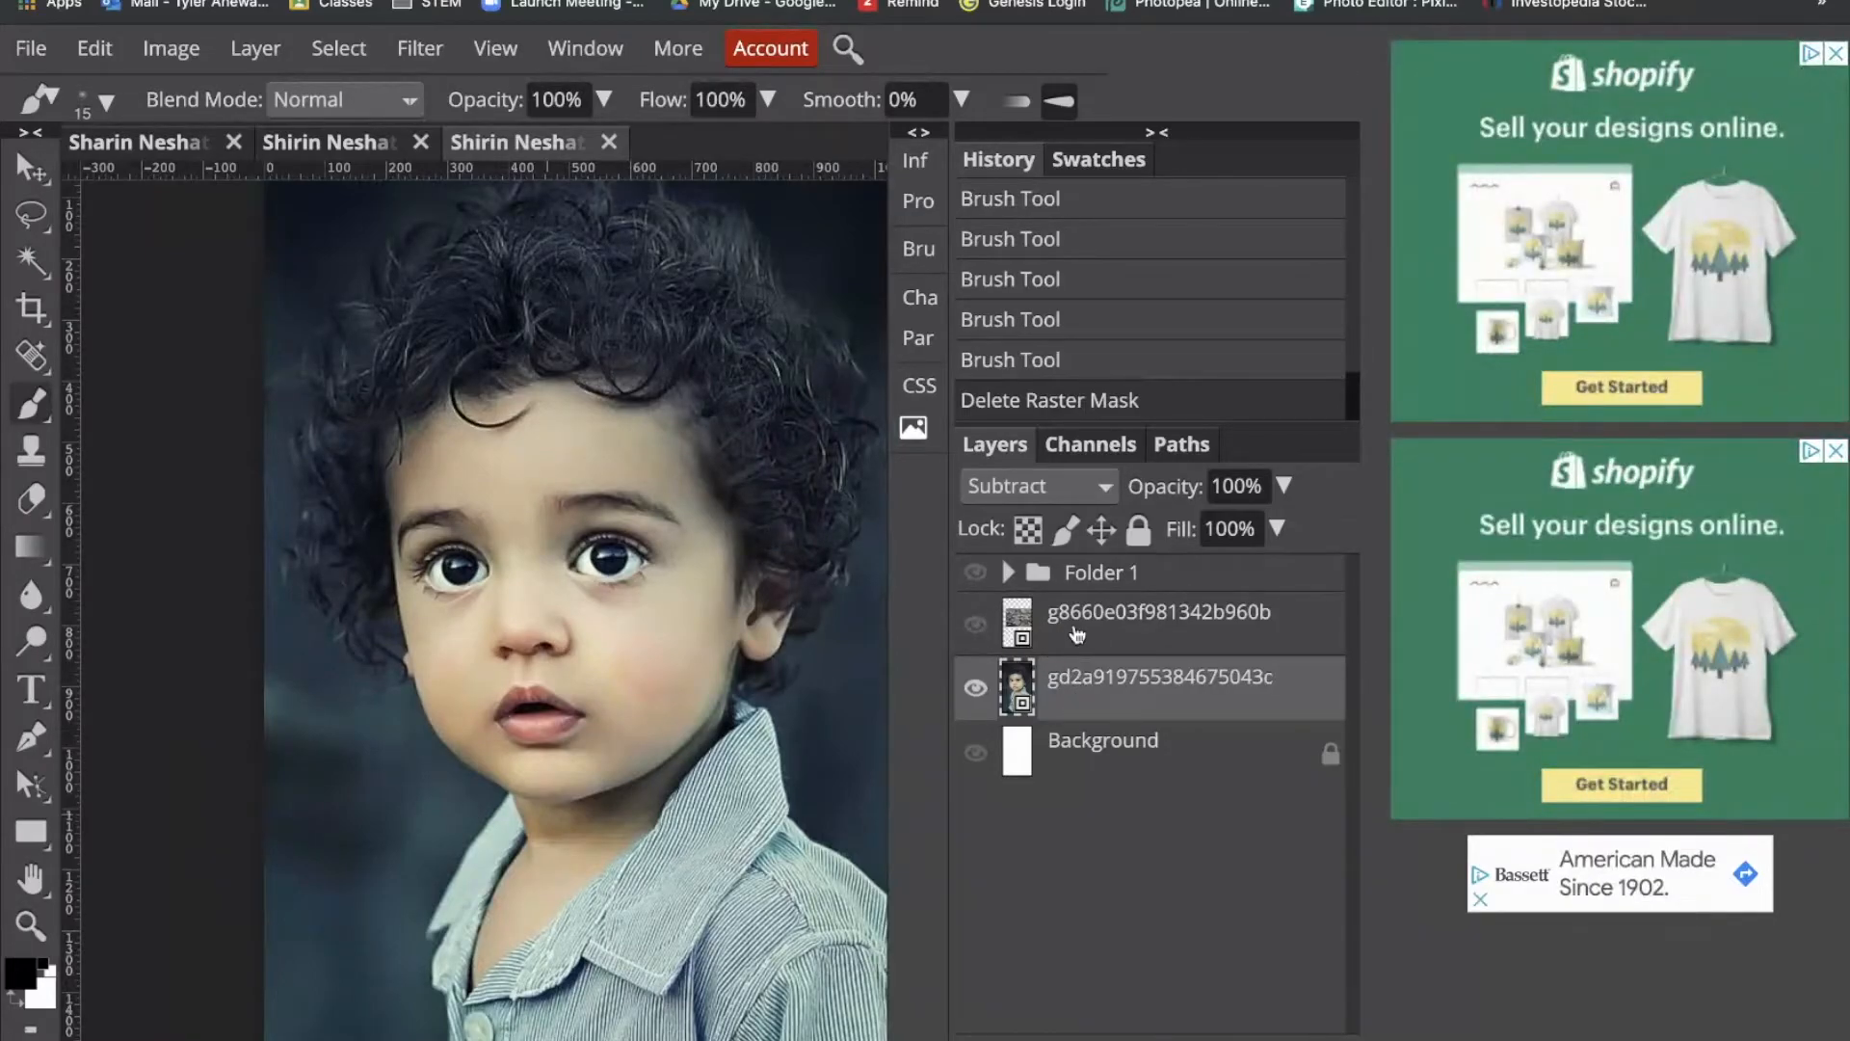
Step: Preview the g8660e03f981342b960b overlay image above the boy's portrait and hide it again
left_click(976, 624)
left_click(976, 626)
left_click(976, 626)
left_click(977, 626)
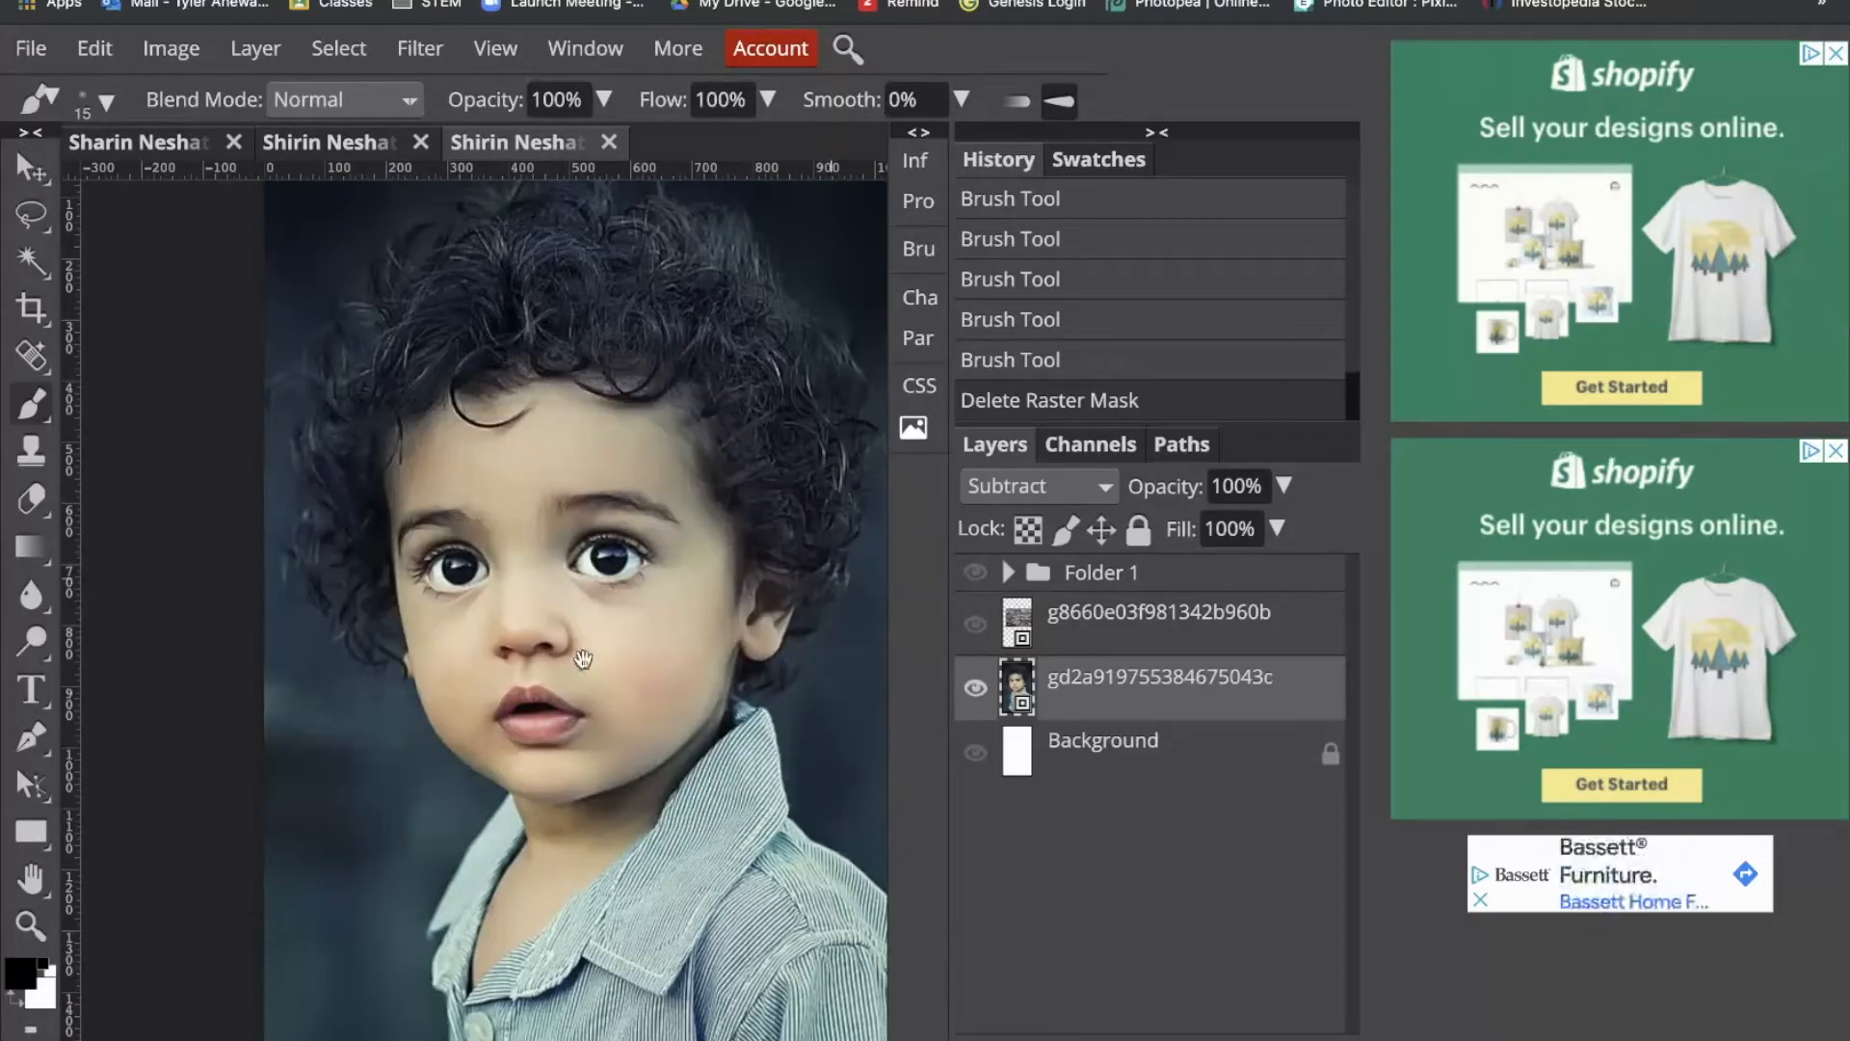
left_click_drag(583, 660, 500, 625)
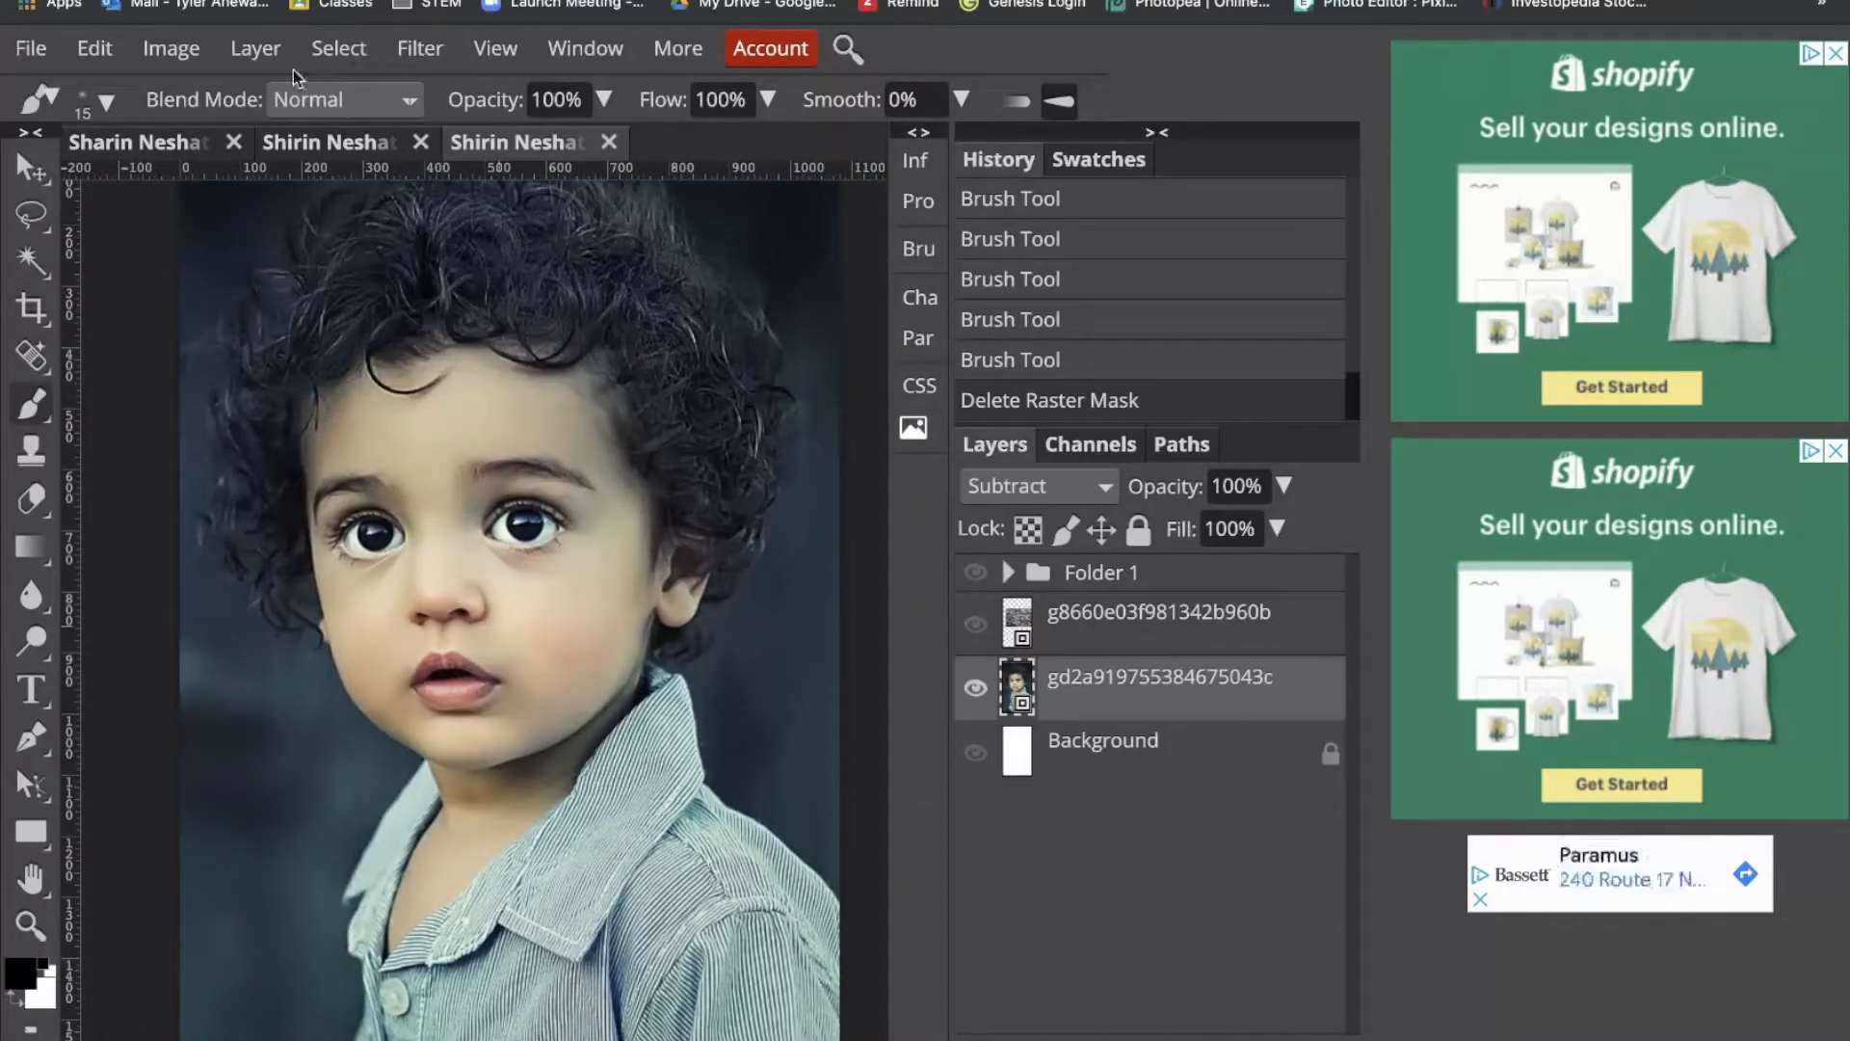
Step: Add a Reveal All raster mask to the boy's portrait layer
left_click(339, 53)
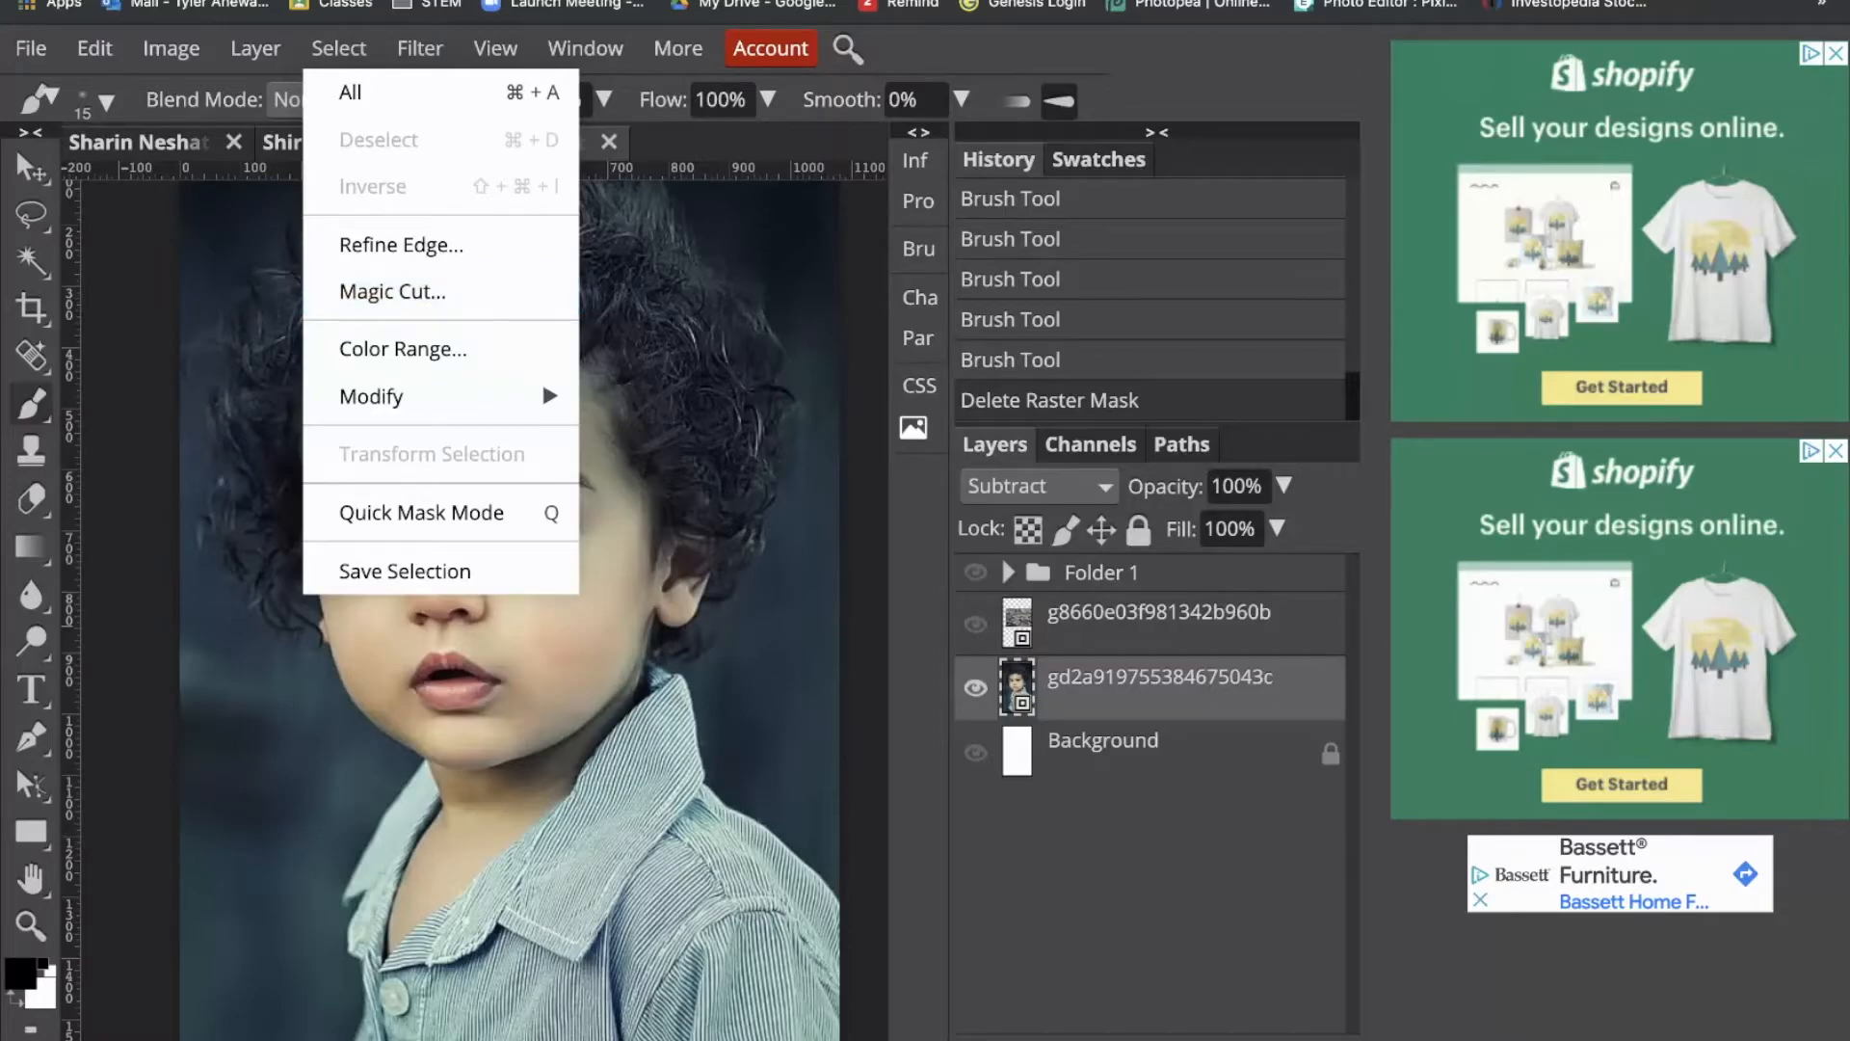
mouse_move(239, 63)
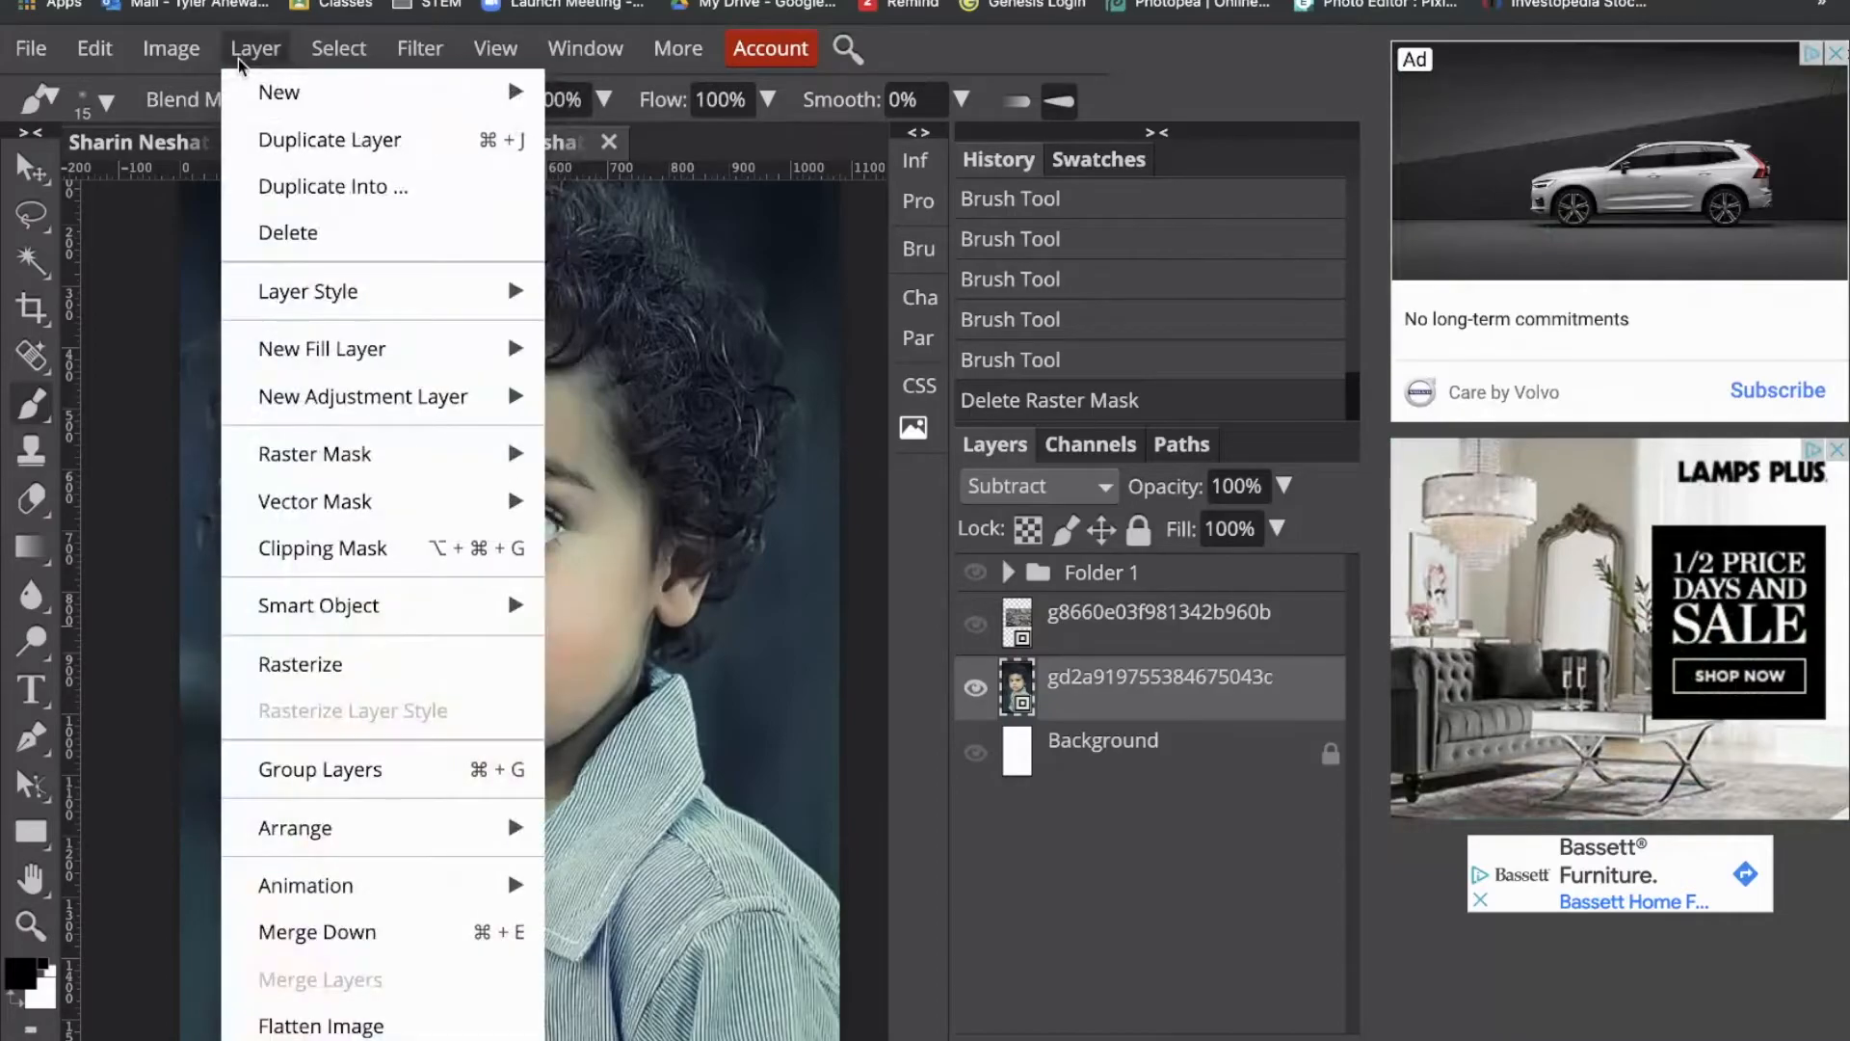
mouse_move(482, 453)
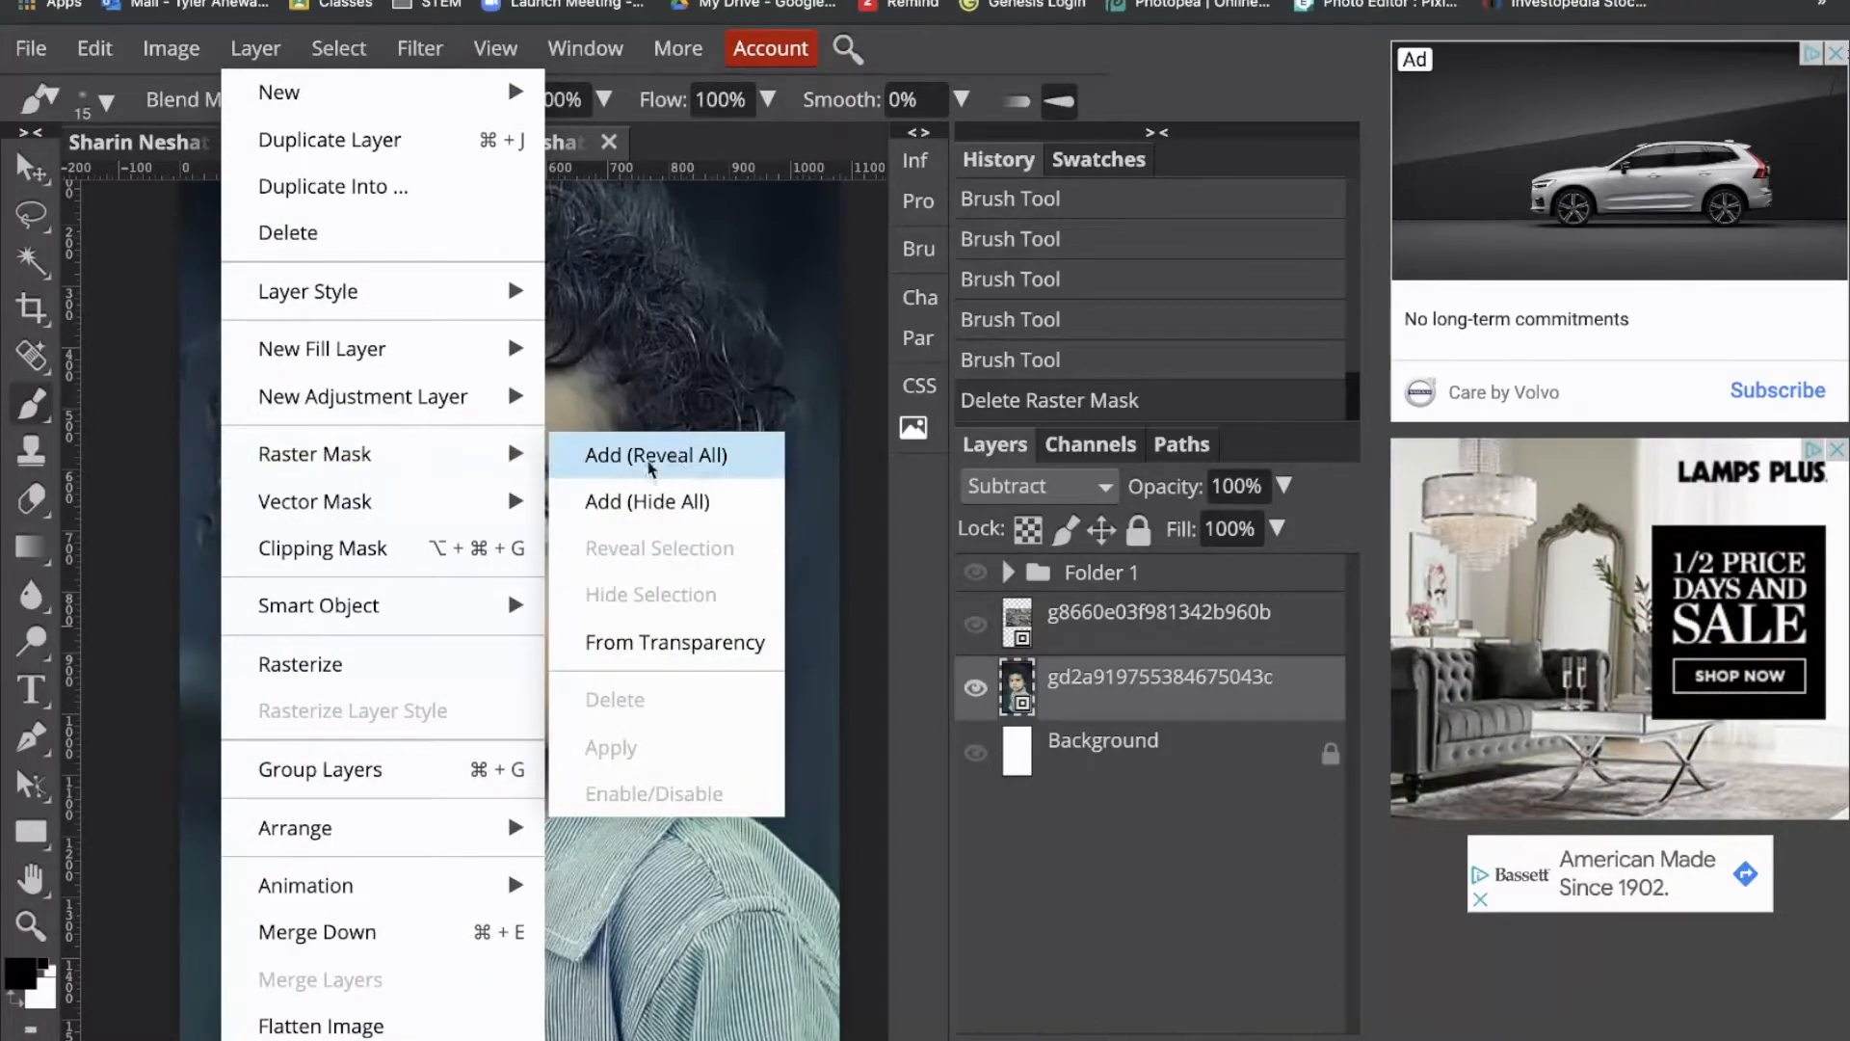
left_click(670, 471)
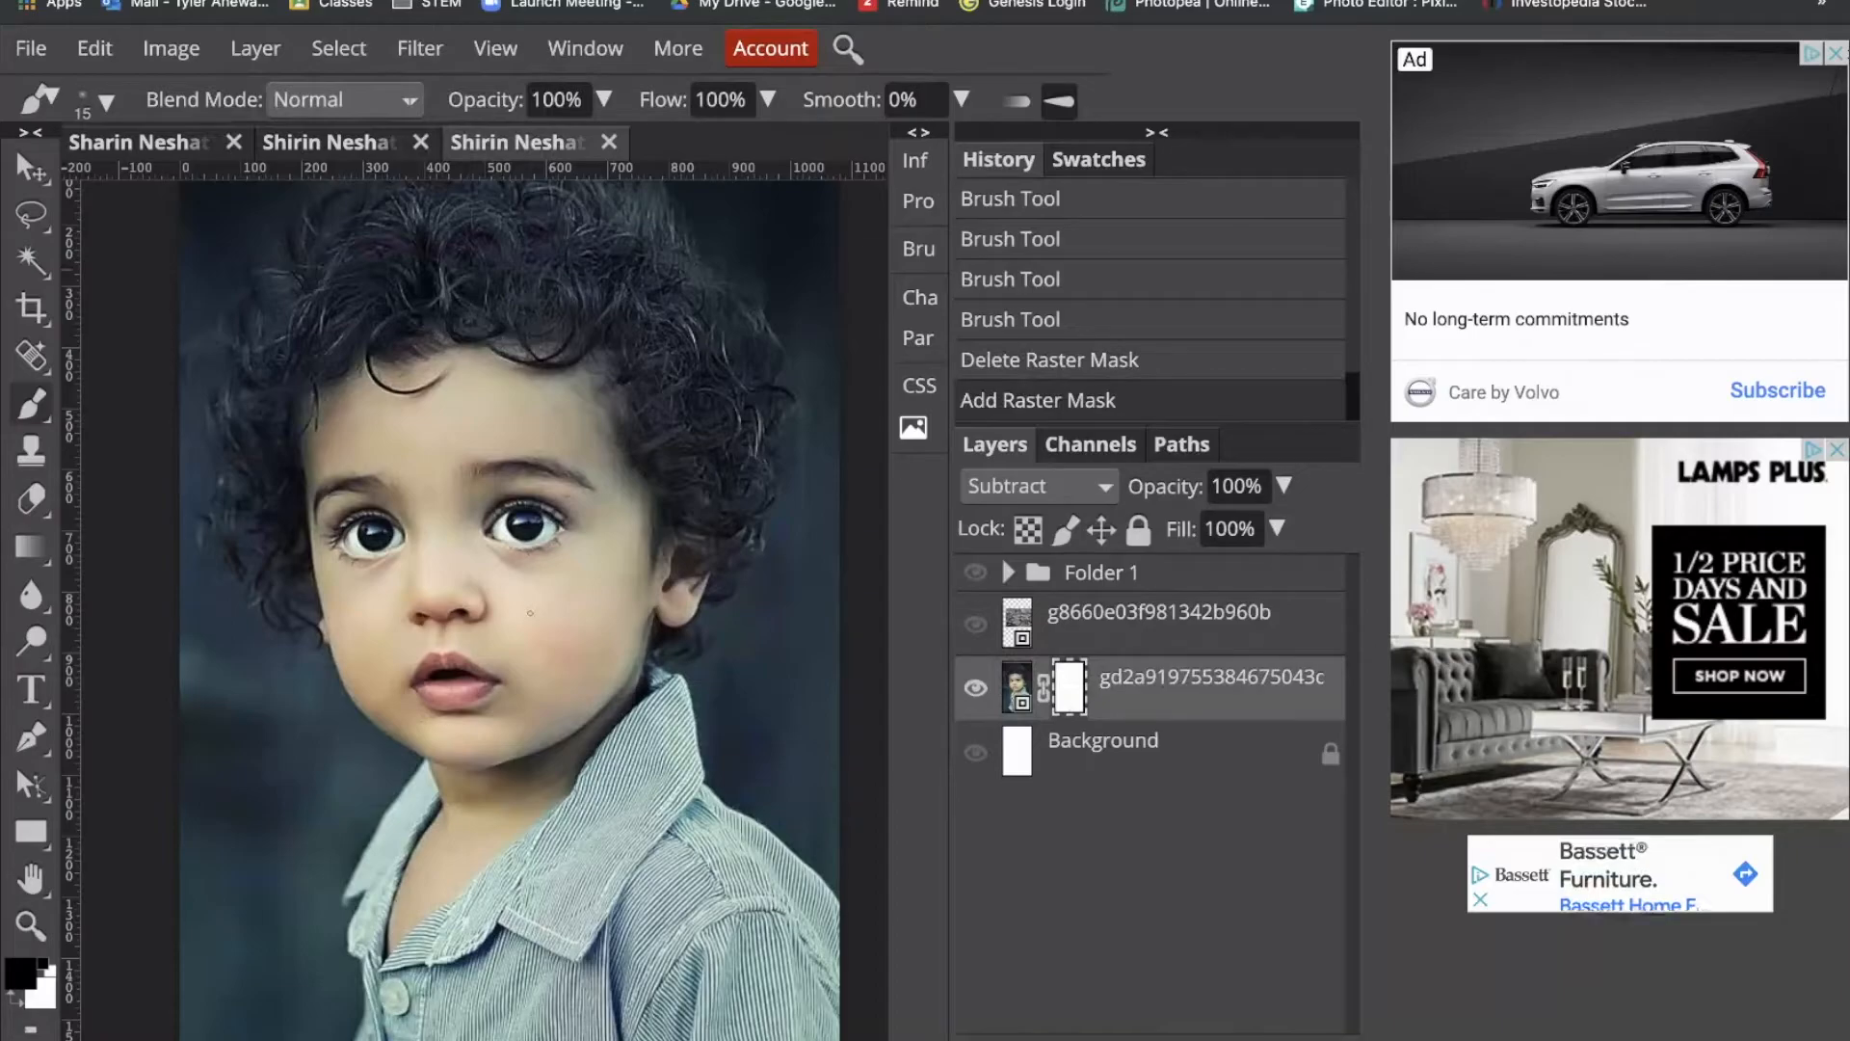
Step: Mask out the lower half of the portrait up to the boy's nose with a hard 1000 px black brush
scroll(512, 643, "down", 4)
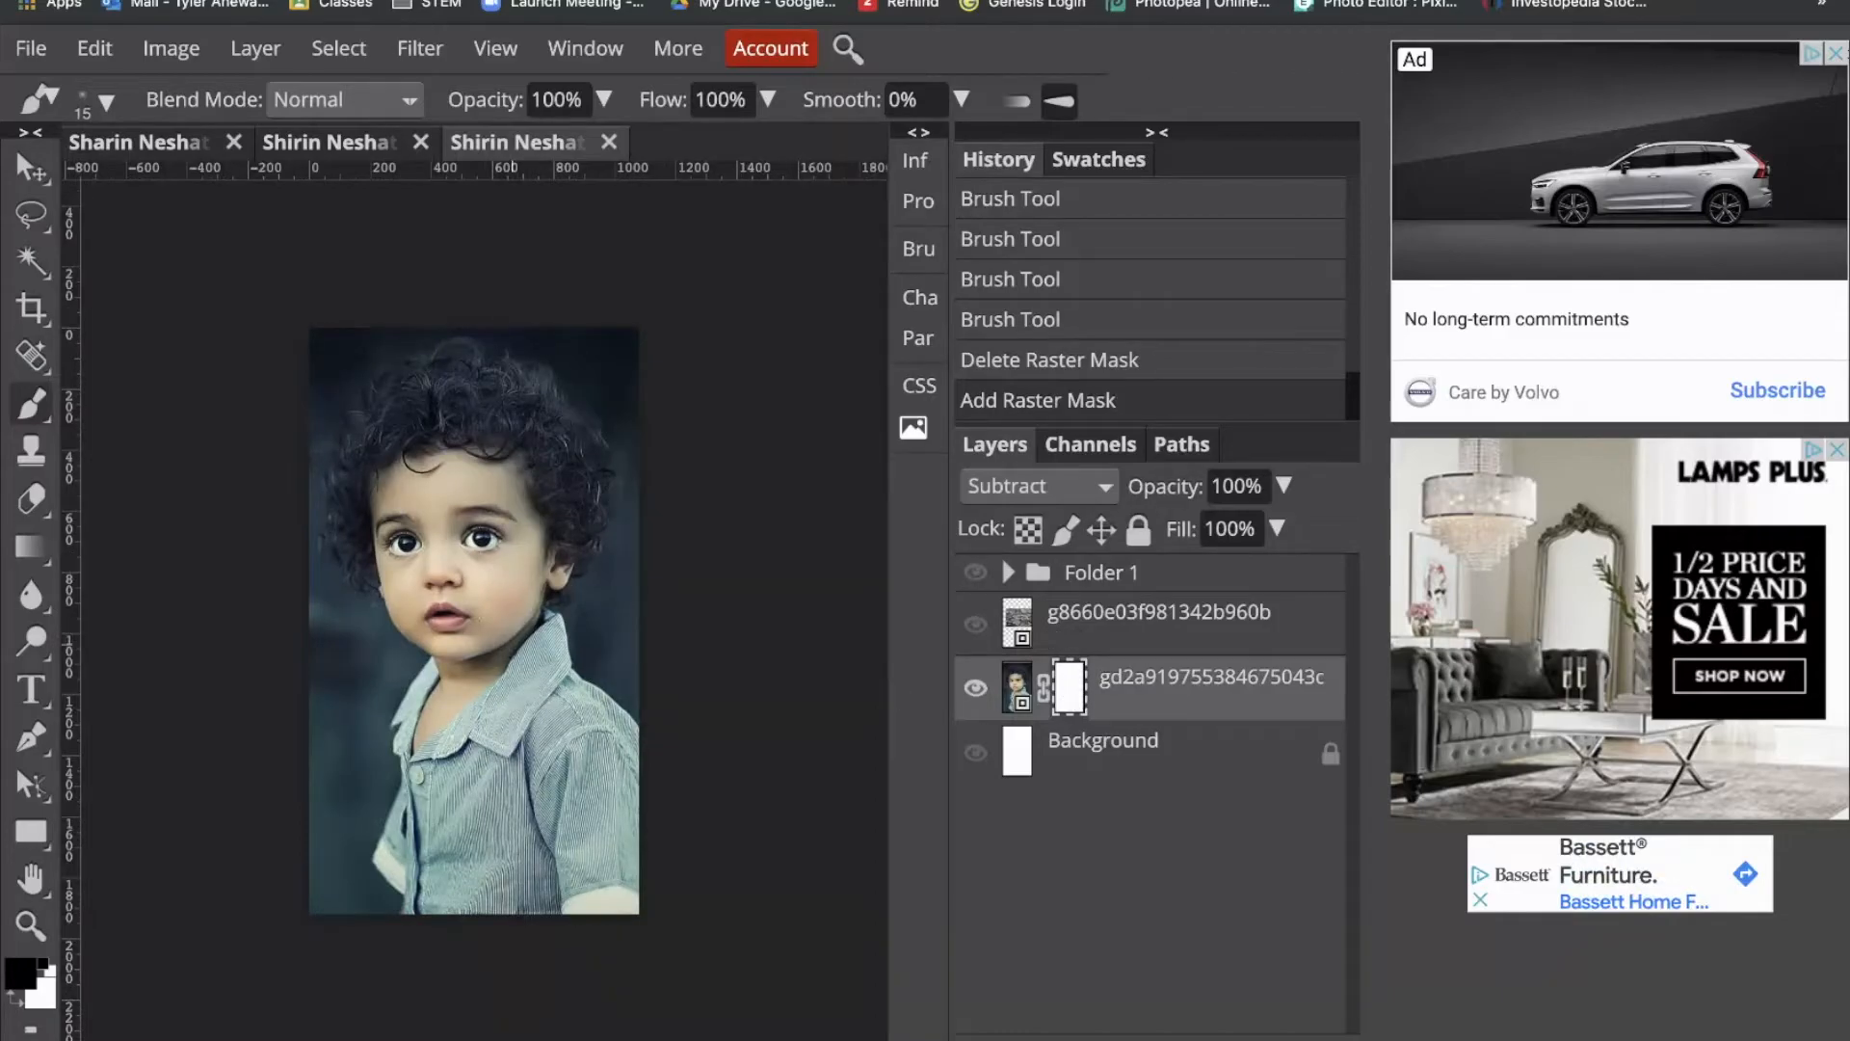
scroll(514, 643, "left", 1)
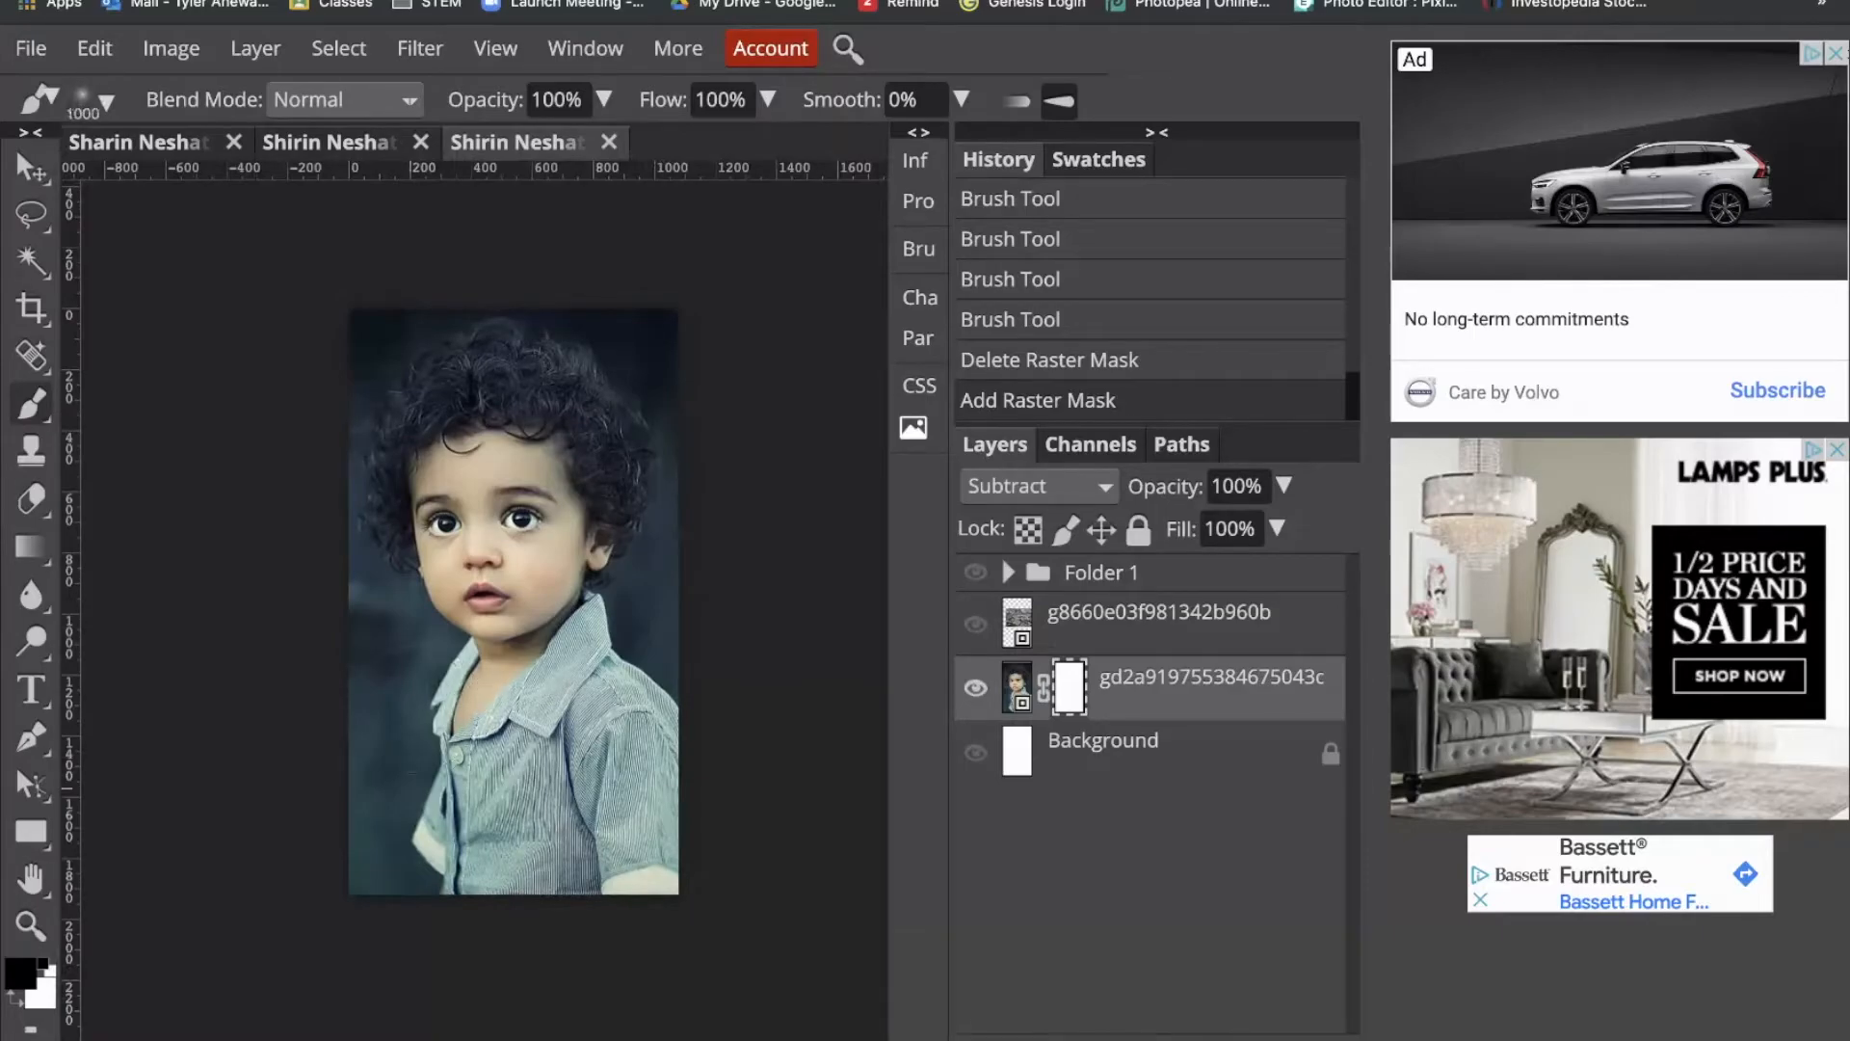
left_click(108, 102)
left_click_drag(368, 266, 446, 264)
mouse_move(458, 782)
left_mouse_down()
mouse_move(501, 800)
mouse_move(588, 751)
mouse_move(453, 713)
mouse_move(550, 665)
mouse_move(676, 692)
left_mouse_up()
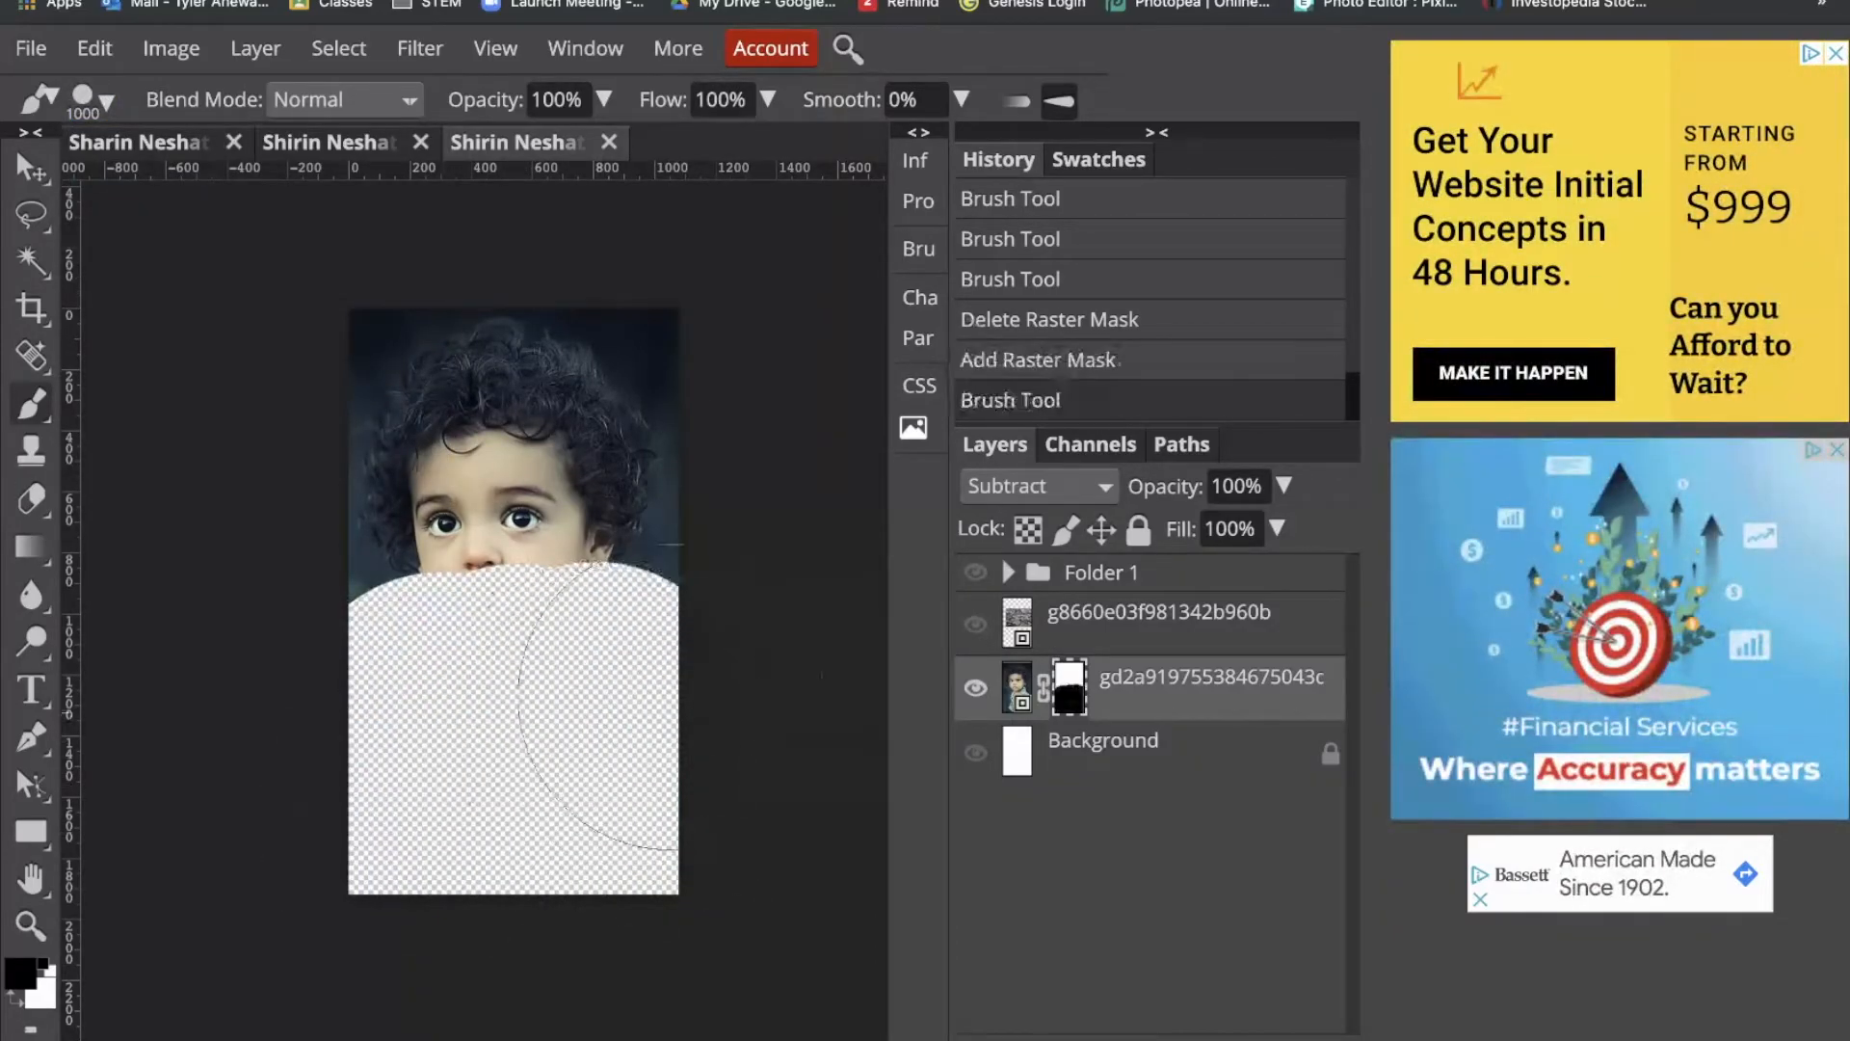
Step: Mask out the hair and background above the forehead, and the right edge with a 700 px brush
mouse_move(636, 299)
left_mouse_down()
mouse_move(400, 289)
mouse_move(708, 311)
left_mouse_up()
key("bracketleft")
key("bracketleft")
key("bracketleft")
left_click_drag(714, 496, 714, 511)
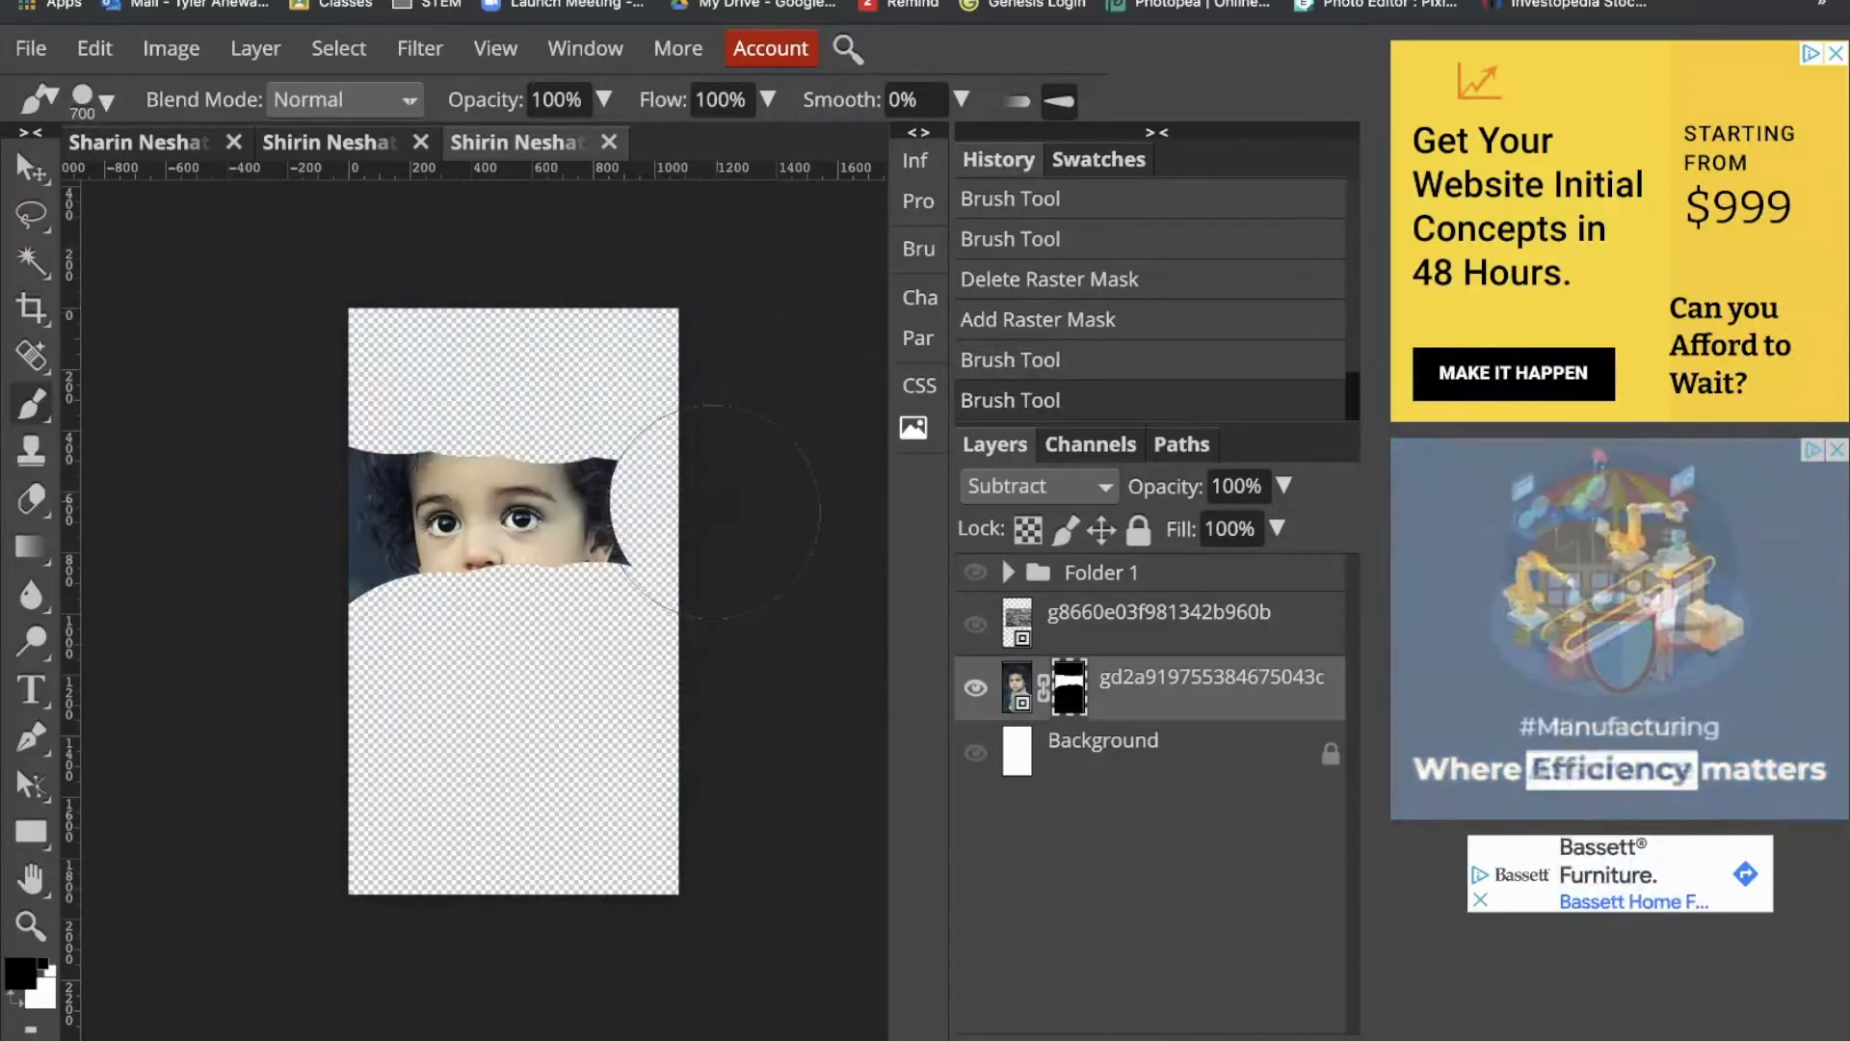
Step: Mask out the remaining hair and cheeks with a 350 px brush, leaving only a narrow strip around the eyes
key("bracketleft")
key("bracketleft")
key("bracketleft")
key("bracketleft")
key("bracketleft")
mouse_move(665, 443)
left_mouse_down()
mouse_move(551, 590)
mouse_move(466, 591)
mouse_move(380, 582)
mouse_move(371, 434)
mouse_move(512, 417)
mouse_move(611, 450)
mouse_move(529, 649)
mouse_move(520, 578)
mouse_move(492, 611)
left_mouse_up()
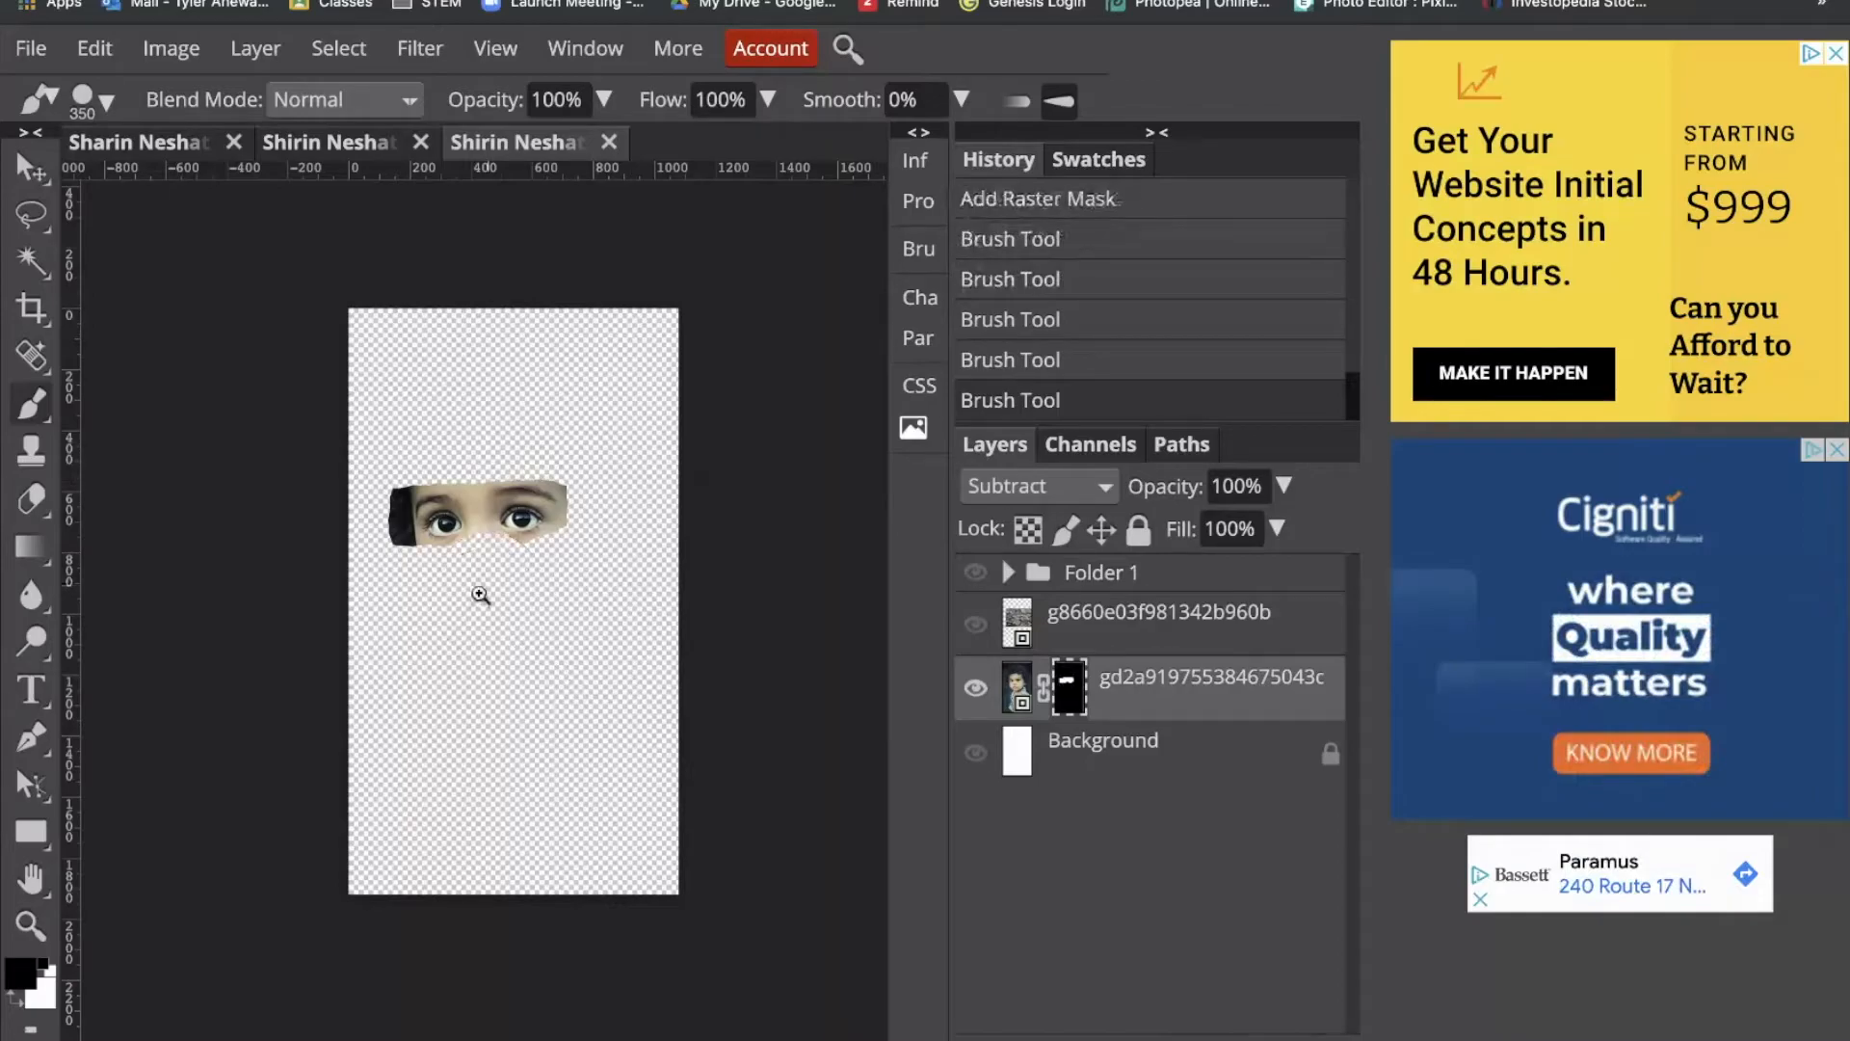
Step: Mask out the eyebrows, nose bridge and surrounding skin with a hard 70 px brush to isolate each eye
scroll(480, 547, "up", 6)
left_click_drag(353, 492, 520, 756)
key("bracketleft")
key("bracketleft")
key("bracketleft")
key("bracketleft")
key("bracketleft")
key("bracketleft")
key("bracketleft")
key("bracketleft")
key("bracketleft")
key("bracketleft")
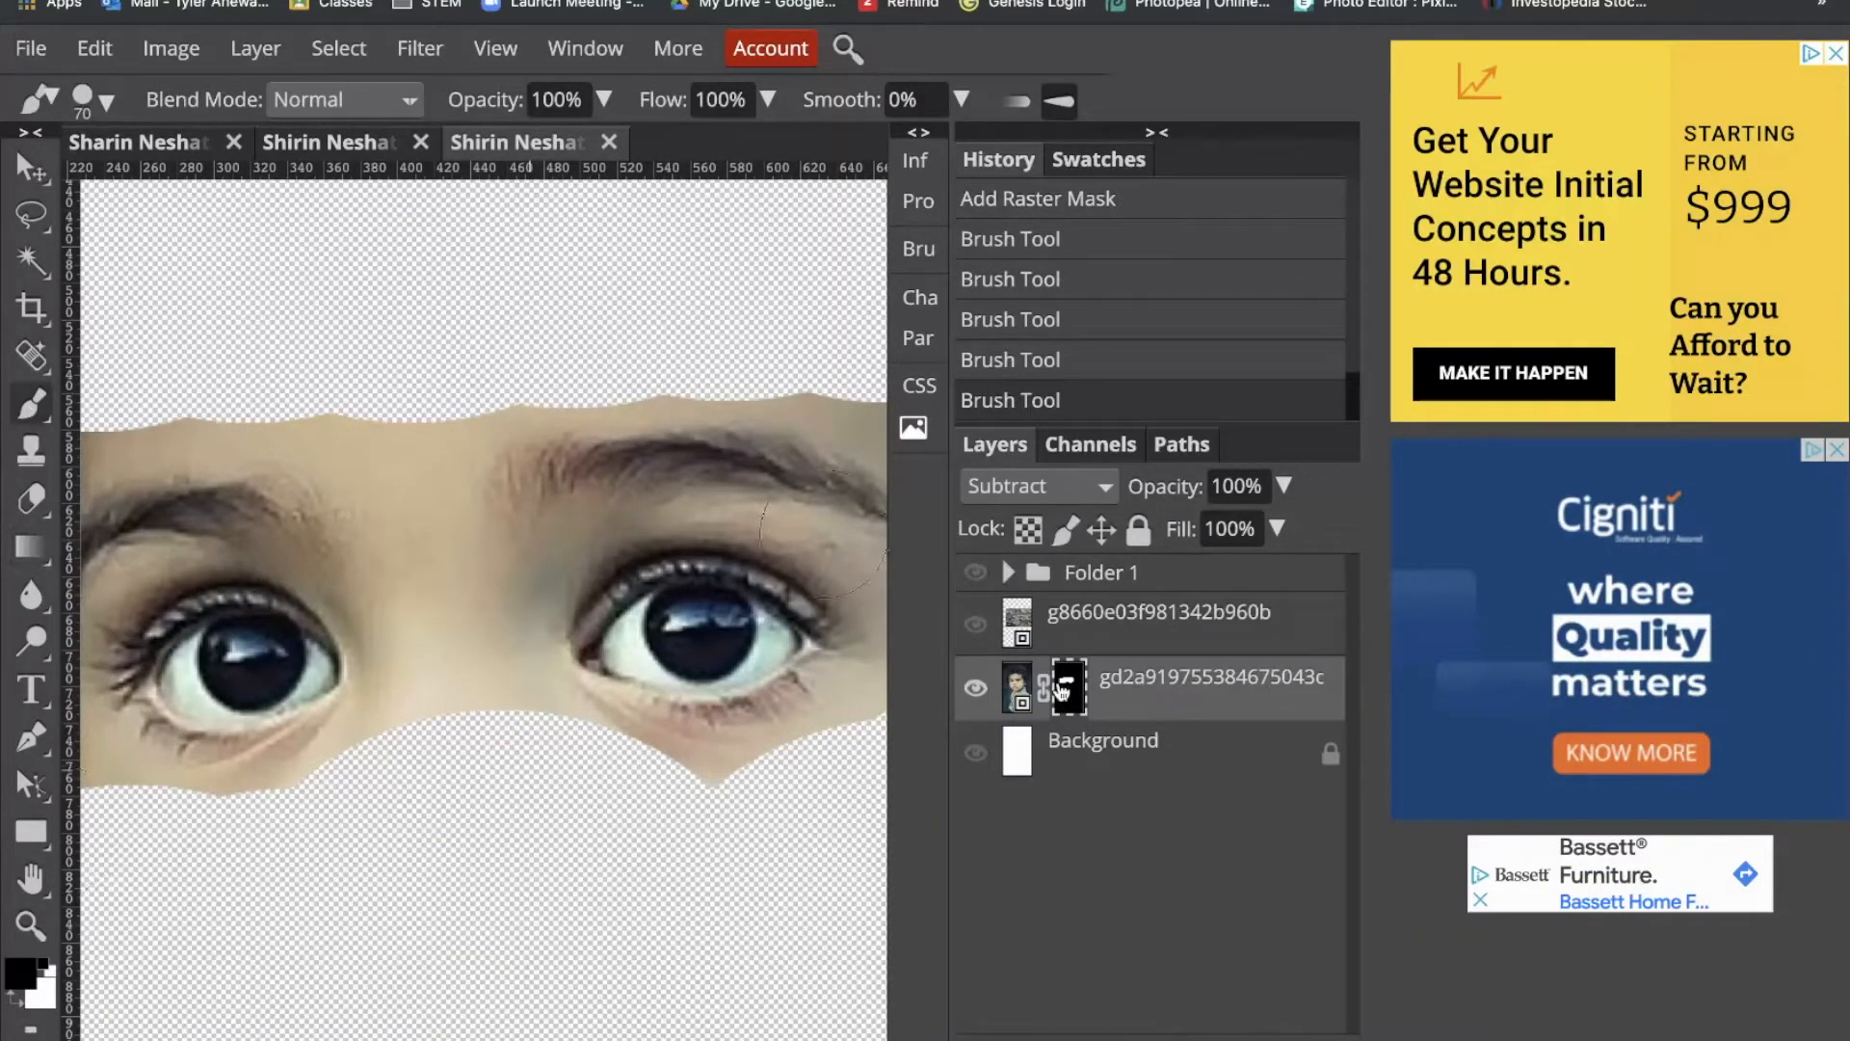
mouse_move(503, 744)
left_mouse_down()
mouse_move(529, 488)
mouse_move(751, 470)
mouse_move(558, 425)
mouse_move(135, 429)
left_mouse_up()
mouse_move(396, 536)
left_mouse_down()
mouse_move(650, 557)
mouse_move(674, 607)
mouse_move(664, 779)
mouse_move(390, 849)
mouse_move(231, 718)
mouse_move(363, 535)
mouse_move(165, 537)
mouse_move(210, 651)
mouse_move(463, 529)
mouse_move(569, 527)
left_mouse_up()
left_click_drag(671, 558, 228, 523)
mouse_move(441, 468)
left_mouse_down()
mouse_move(521, 436)
mouse_move(723, 447)
mouse_move(766, 529)
mouse_move(754, 642)
mouse_move(702, 478)
mouse_move(747, 678)
mouse_move(679, 777)
mouse_move(435, 808)
mouse_move(690, 718)
mouse_move(355, 762)
mouse_move(630, 794)
left_mouse_up()
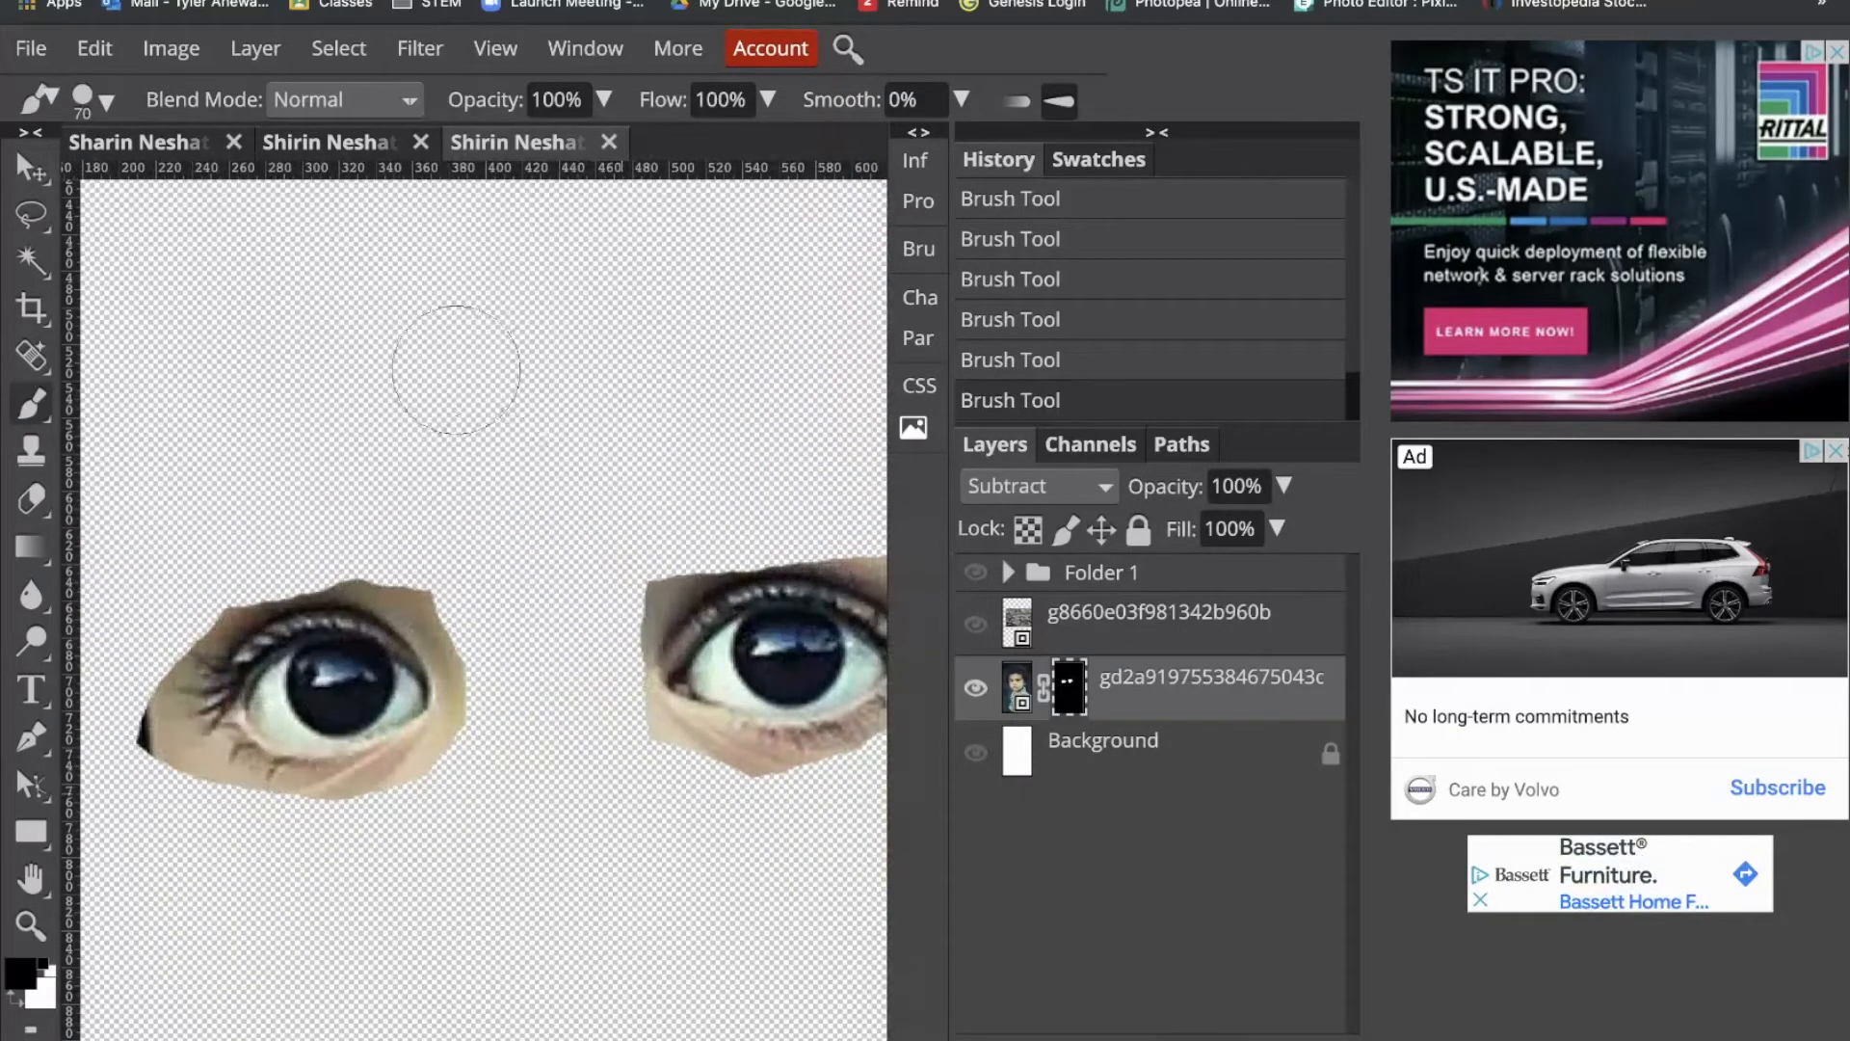
mouse_move(309, 890)
left_mouse_down()
mouse_move(269, 876)
mouse_move(343, 881)
left_mouse_up()
mouse_move(214, 809)
left_mouse_down()
mouse_move(163, 720)
mouse_move(158, 667)
mouse_move(211, 620)
mouse_move(275, 784)
mouse_move(384, 814)
mouse_move(485, 780)
left_mouse_up()
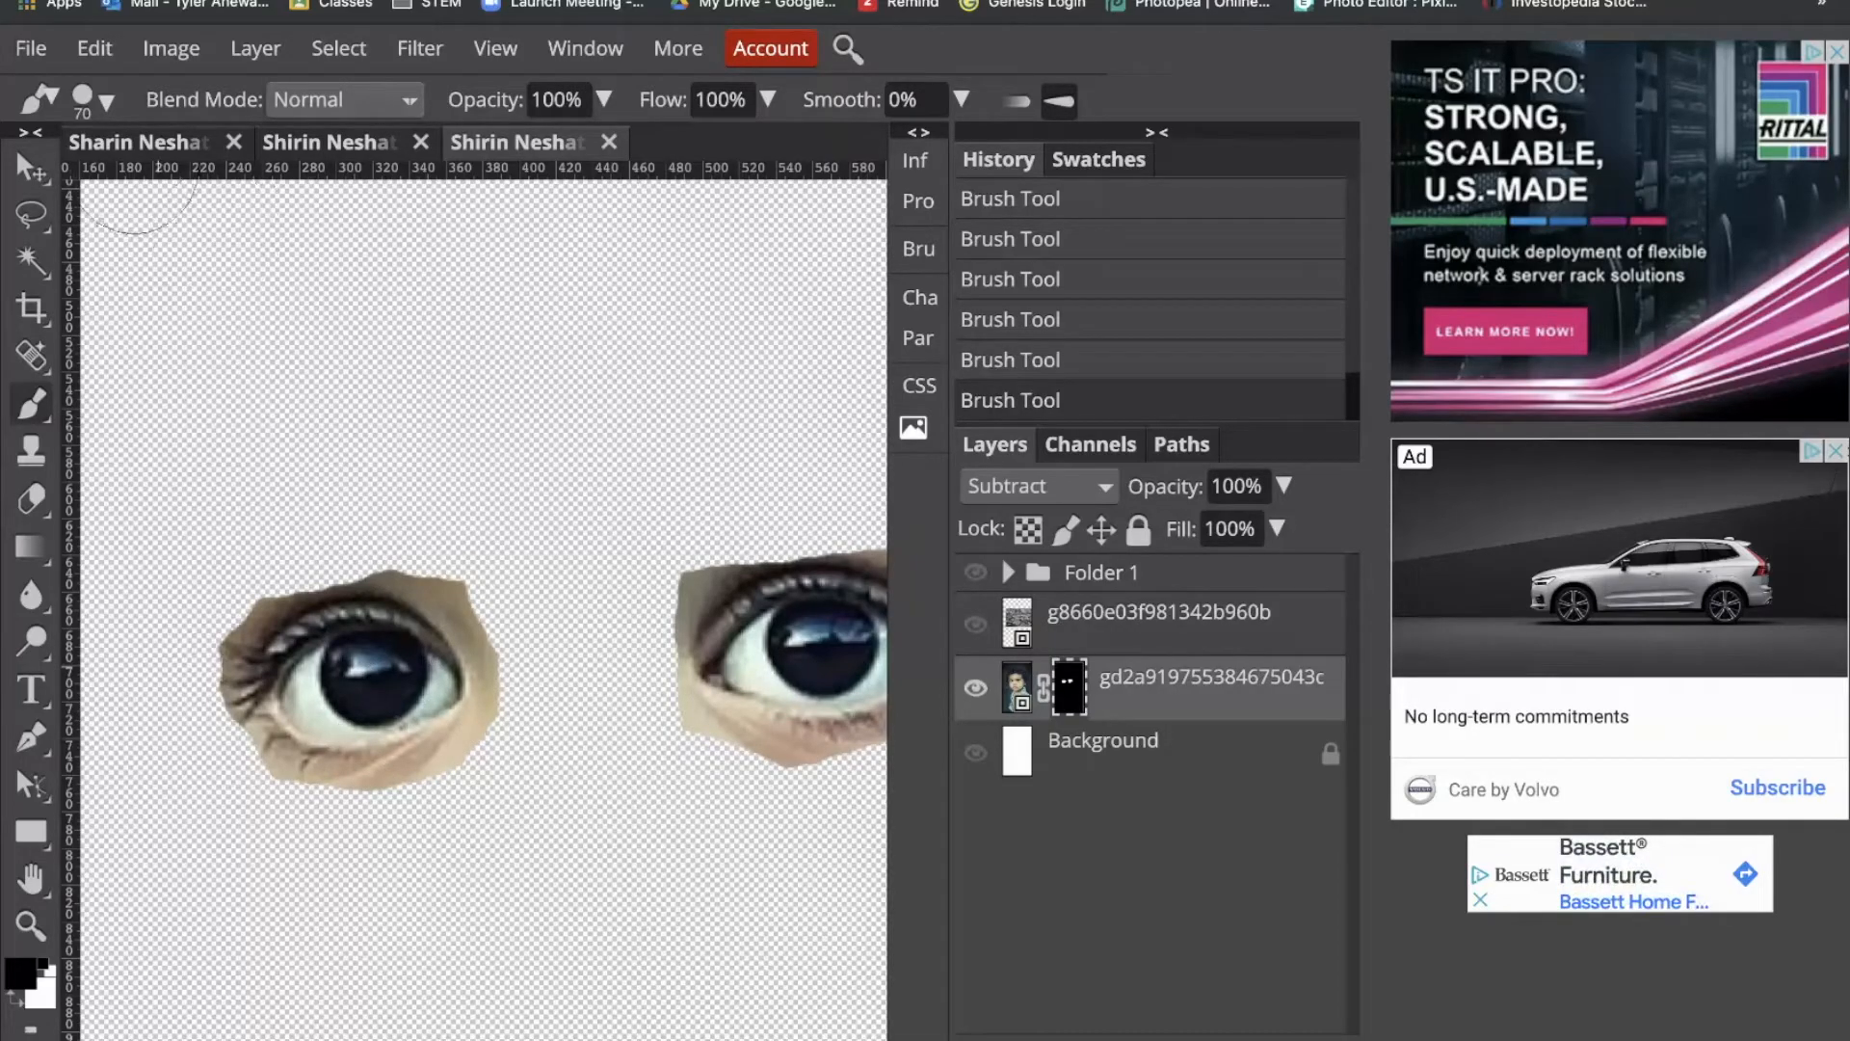
Step: Soften the brush and shrink it to about 40 px, masking the skin around the left-hand eye
left_click(106, 108)
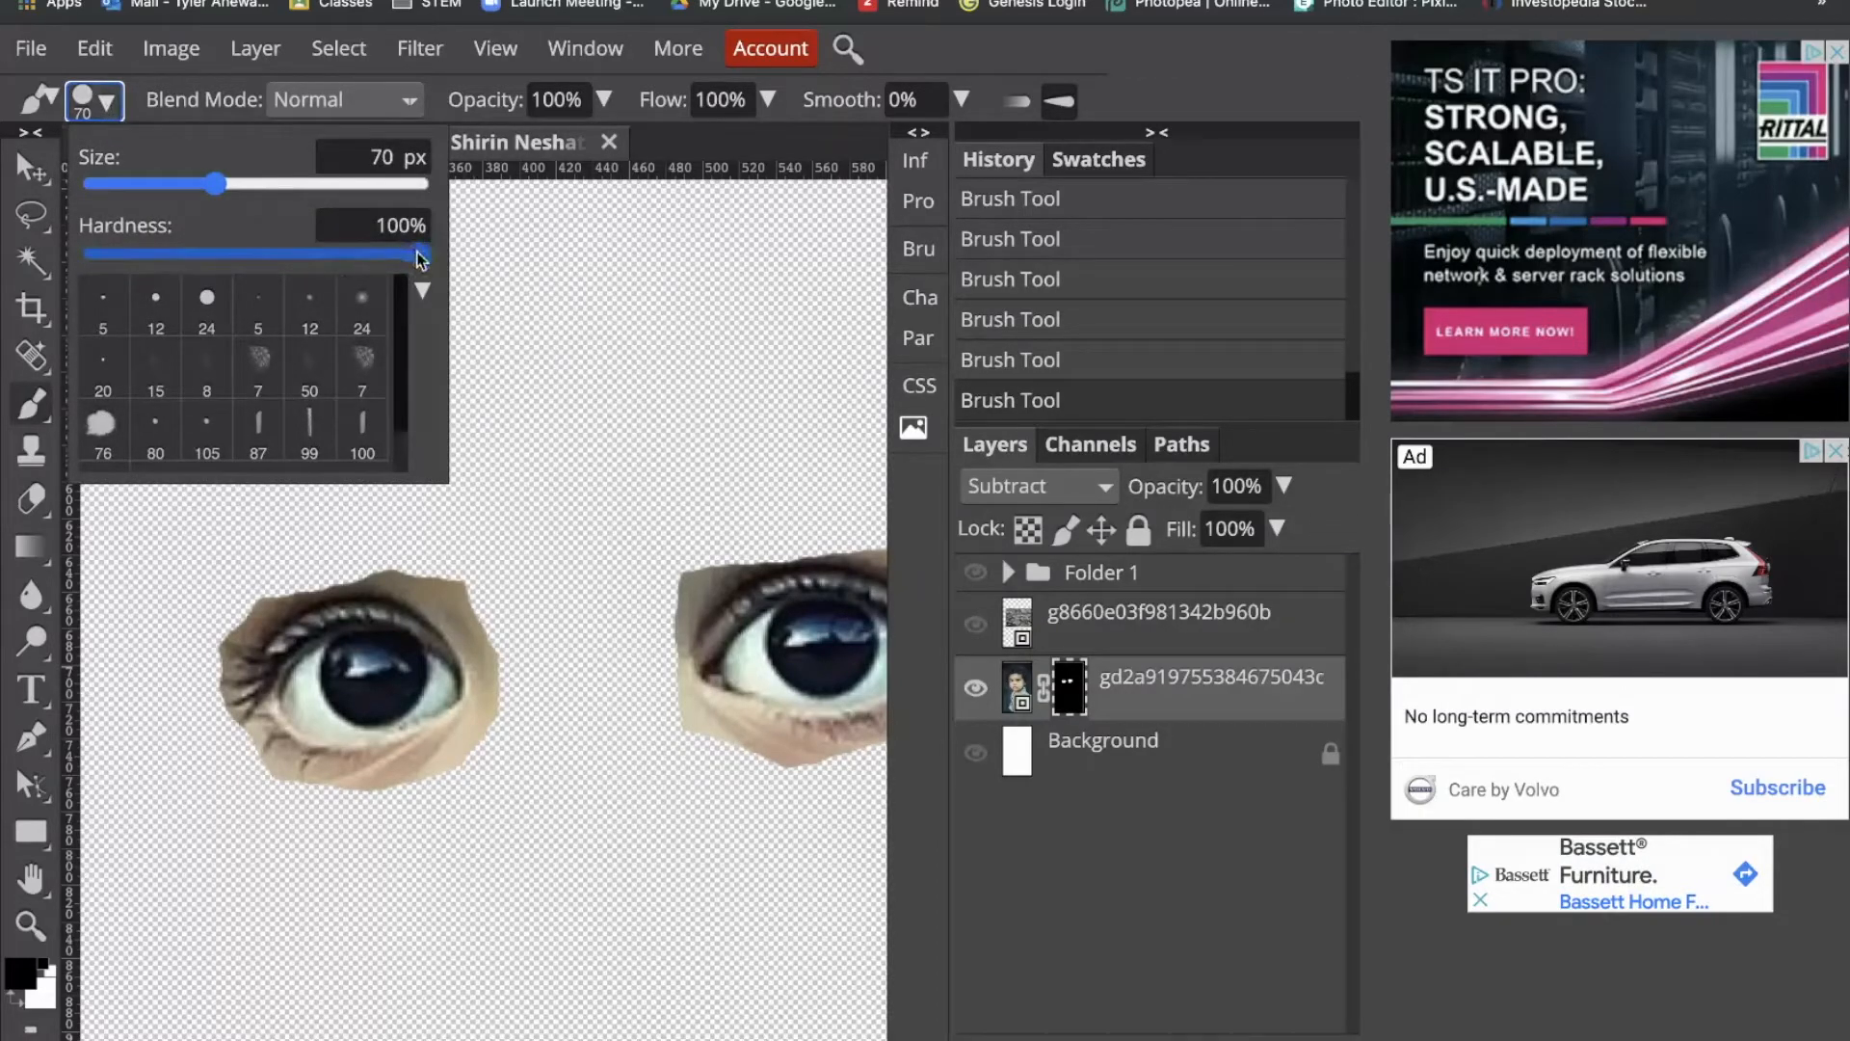
left_click_drag(417, 255, 171, 257)
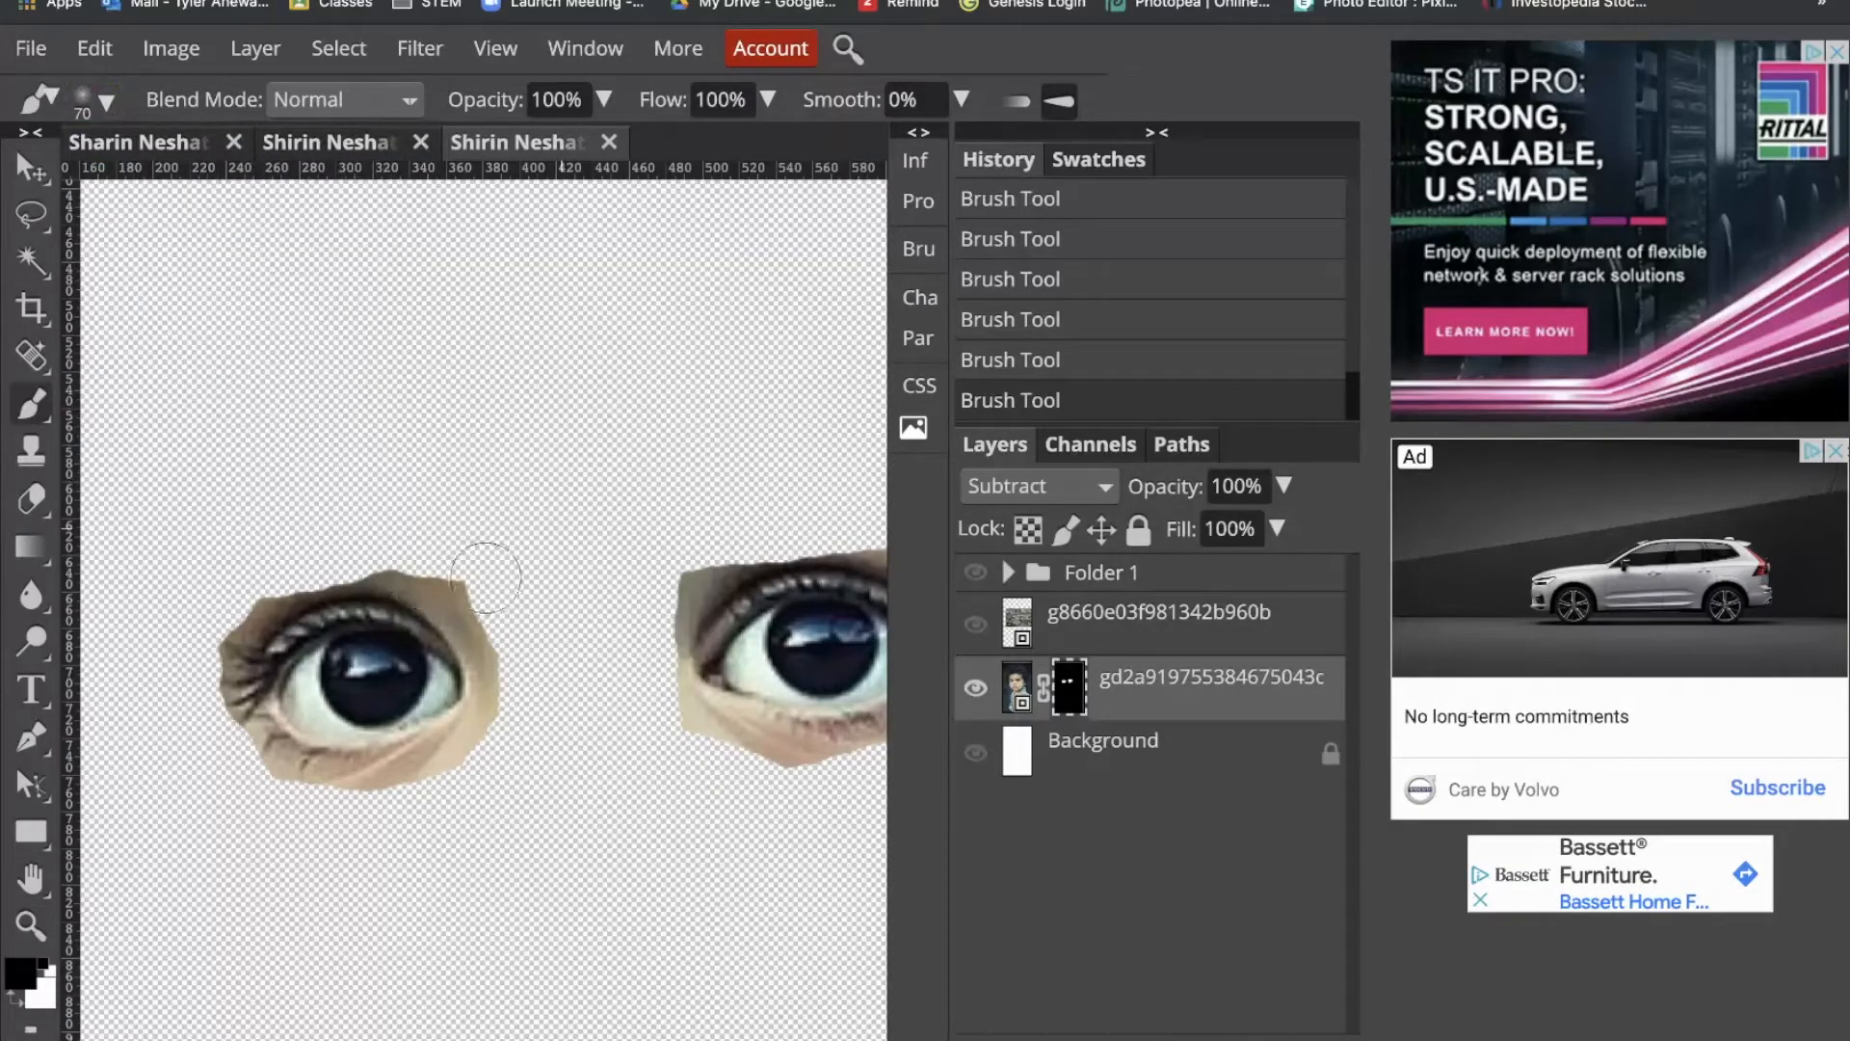
key("bracketleft")
key("bracketleft")
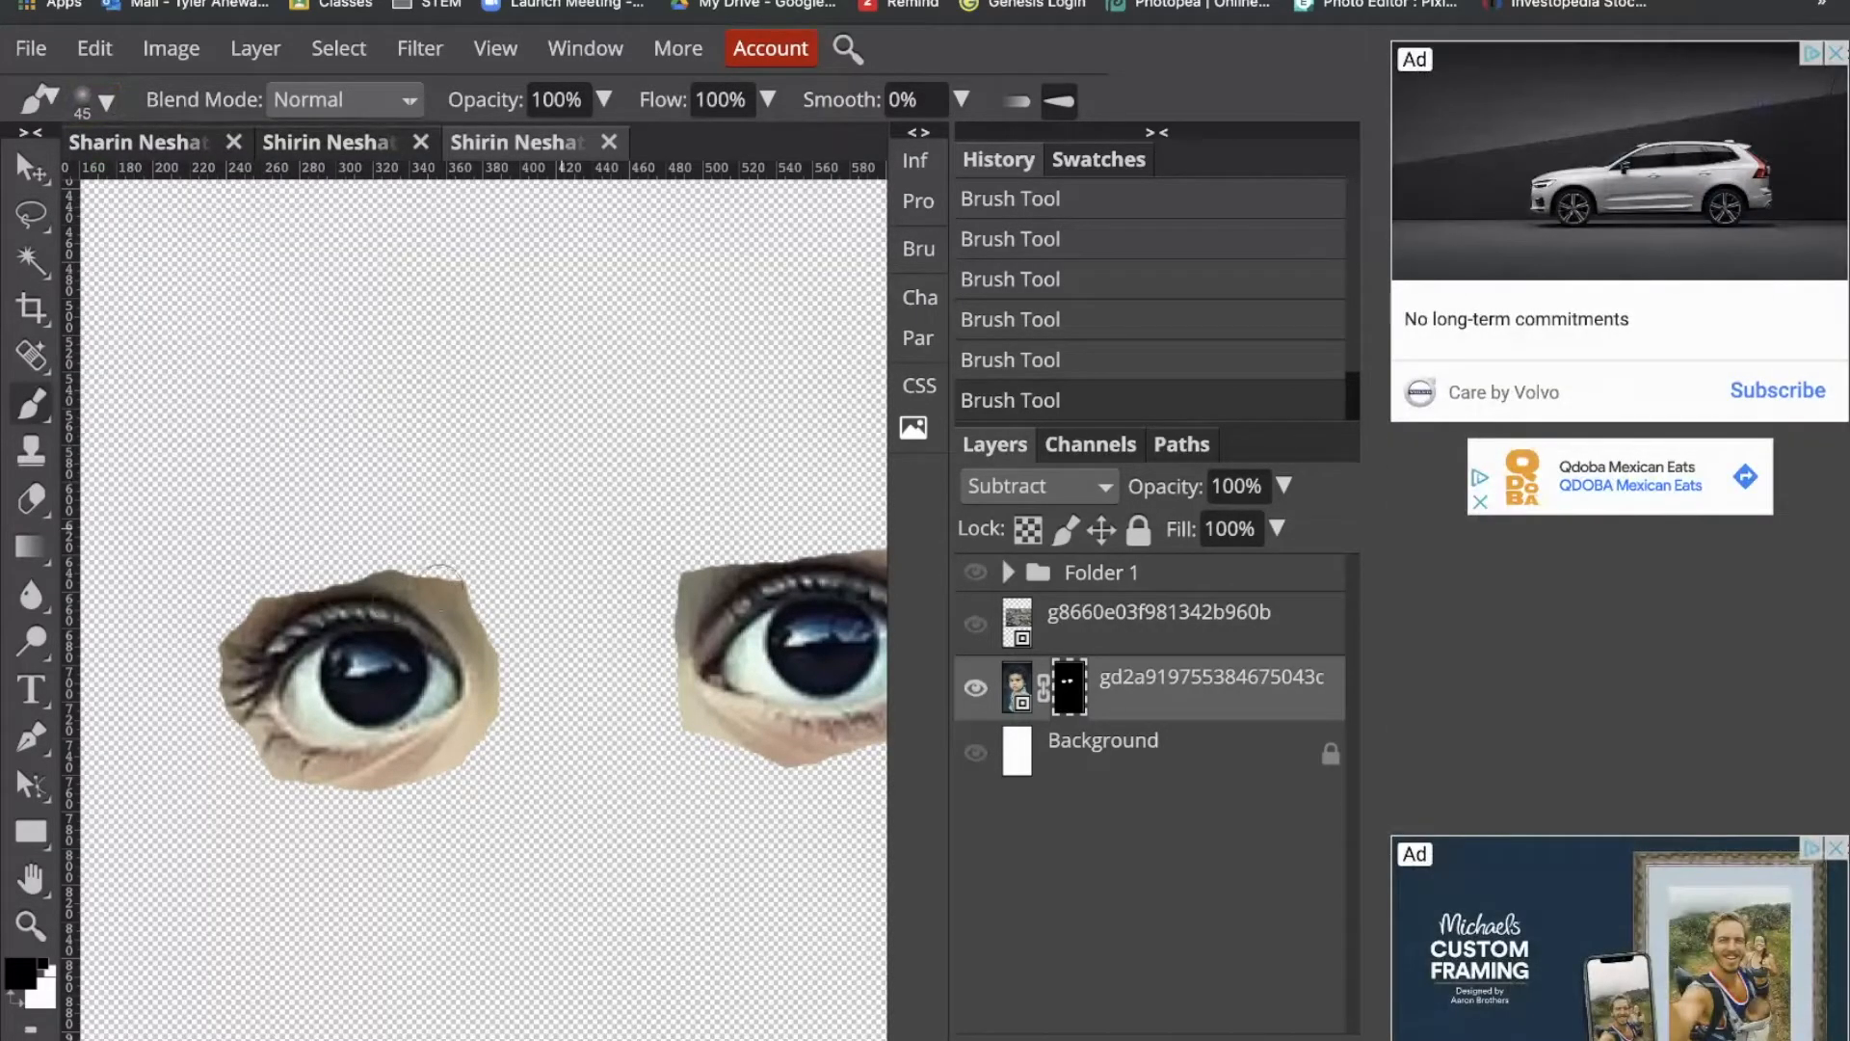
mouse_move(448, 584)
left_mouse_down()
mouse_move(490, 627)
mouse_move(436, 574)
mouse_move(472, 619)
mouse_move(486, 700)
mouse_move(451, 747)
mouse_move(375, 769)
mouse_move(281, 751)
mouse_move(273, 651)
mouse_move(245, 641)
mouse_move(236, 686)
mouse_move(309, 587)
mouse_move(210, 629)
left_mouse_up()
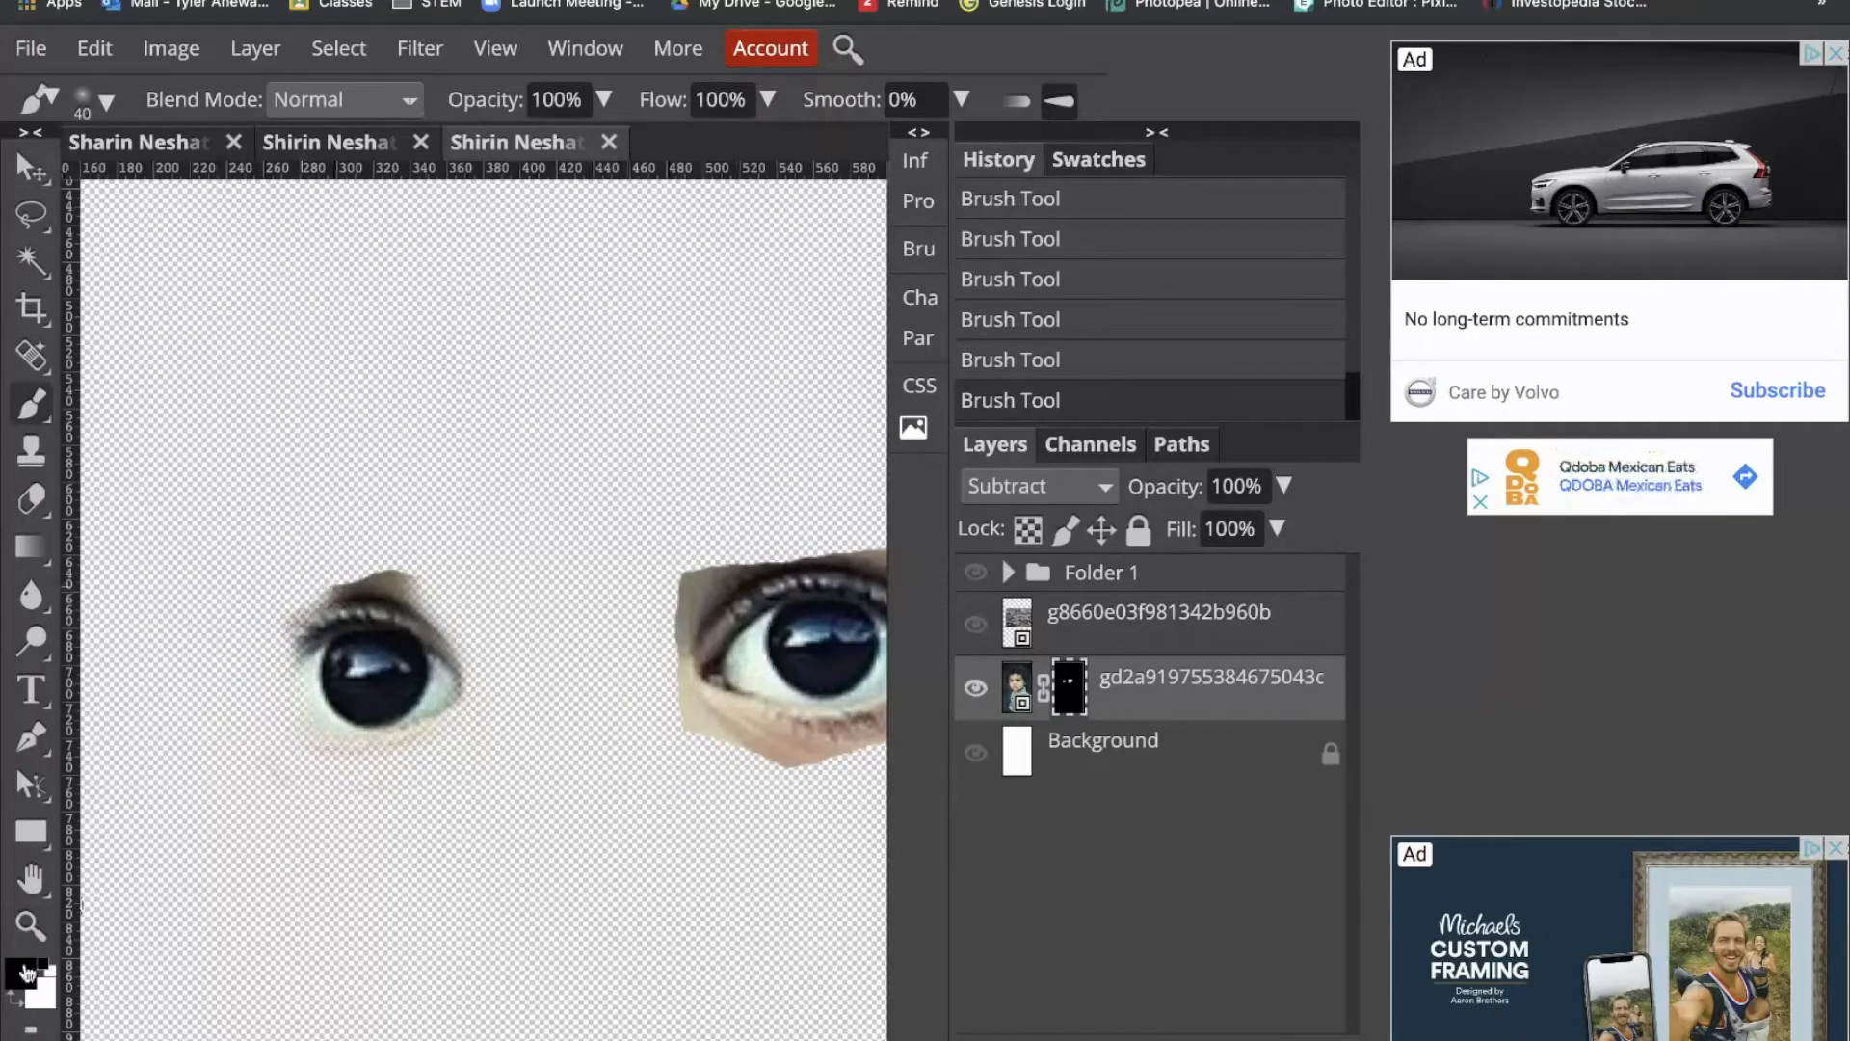
Step: Restore the outer corner and lower edge of the left-hand eye by painting the mask white with a soft 40 px brush
left_click(14, 1000)
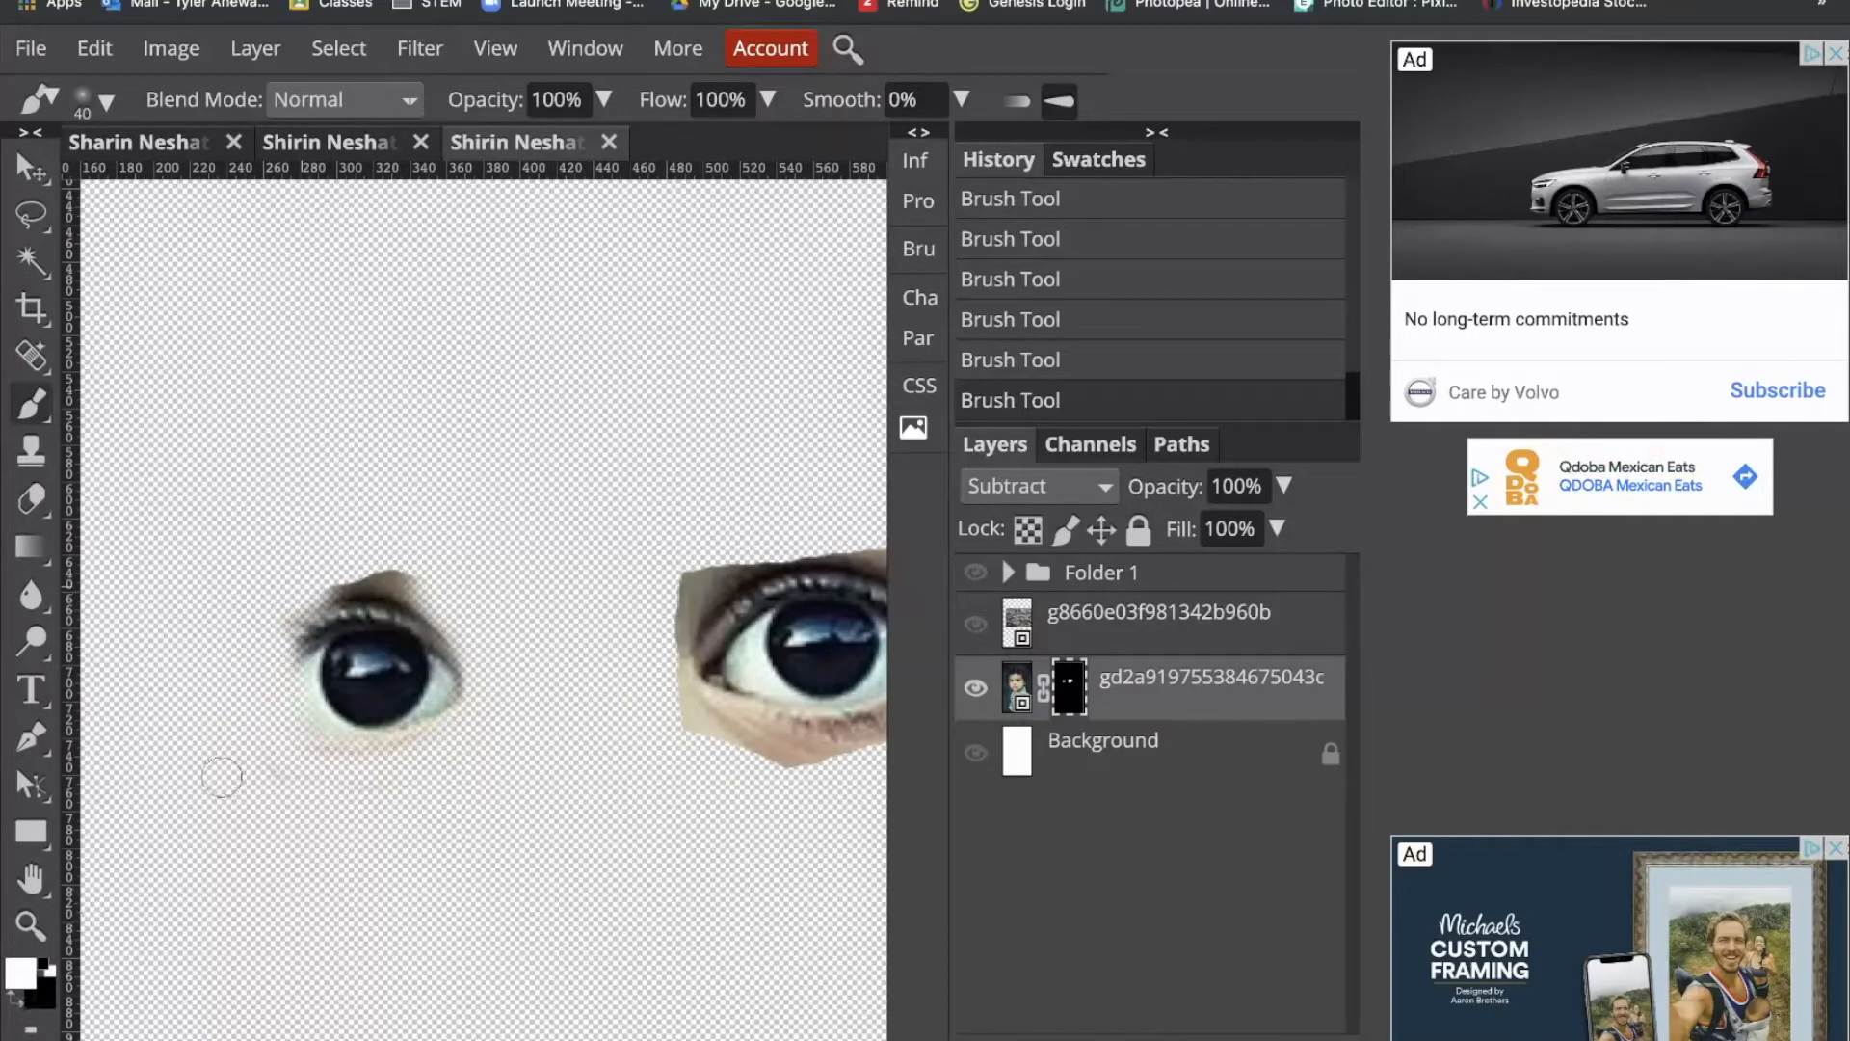
mouse_move(262, 721)
left_mouse_down()
mouse_move(293, 663)
mouse_move(275, 723)
mouse_move(284, 695)
mouse_move(371, 730)
left_mouse_up()
key("bracketleft")
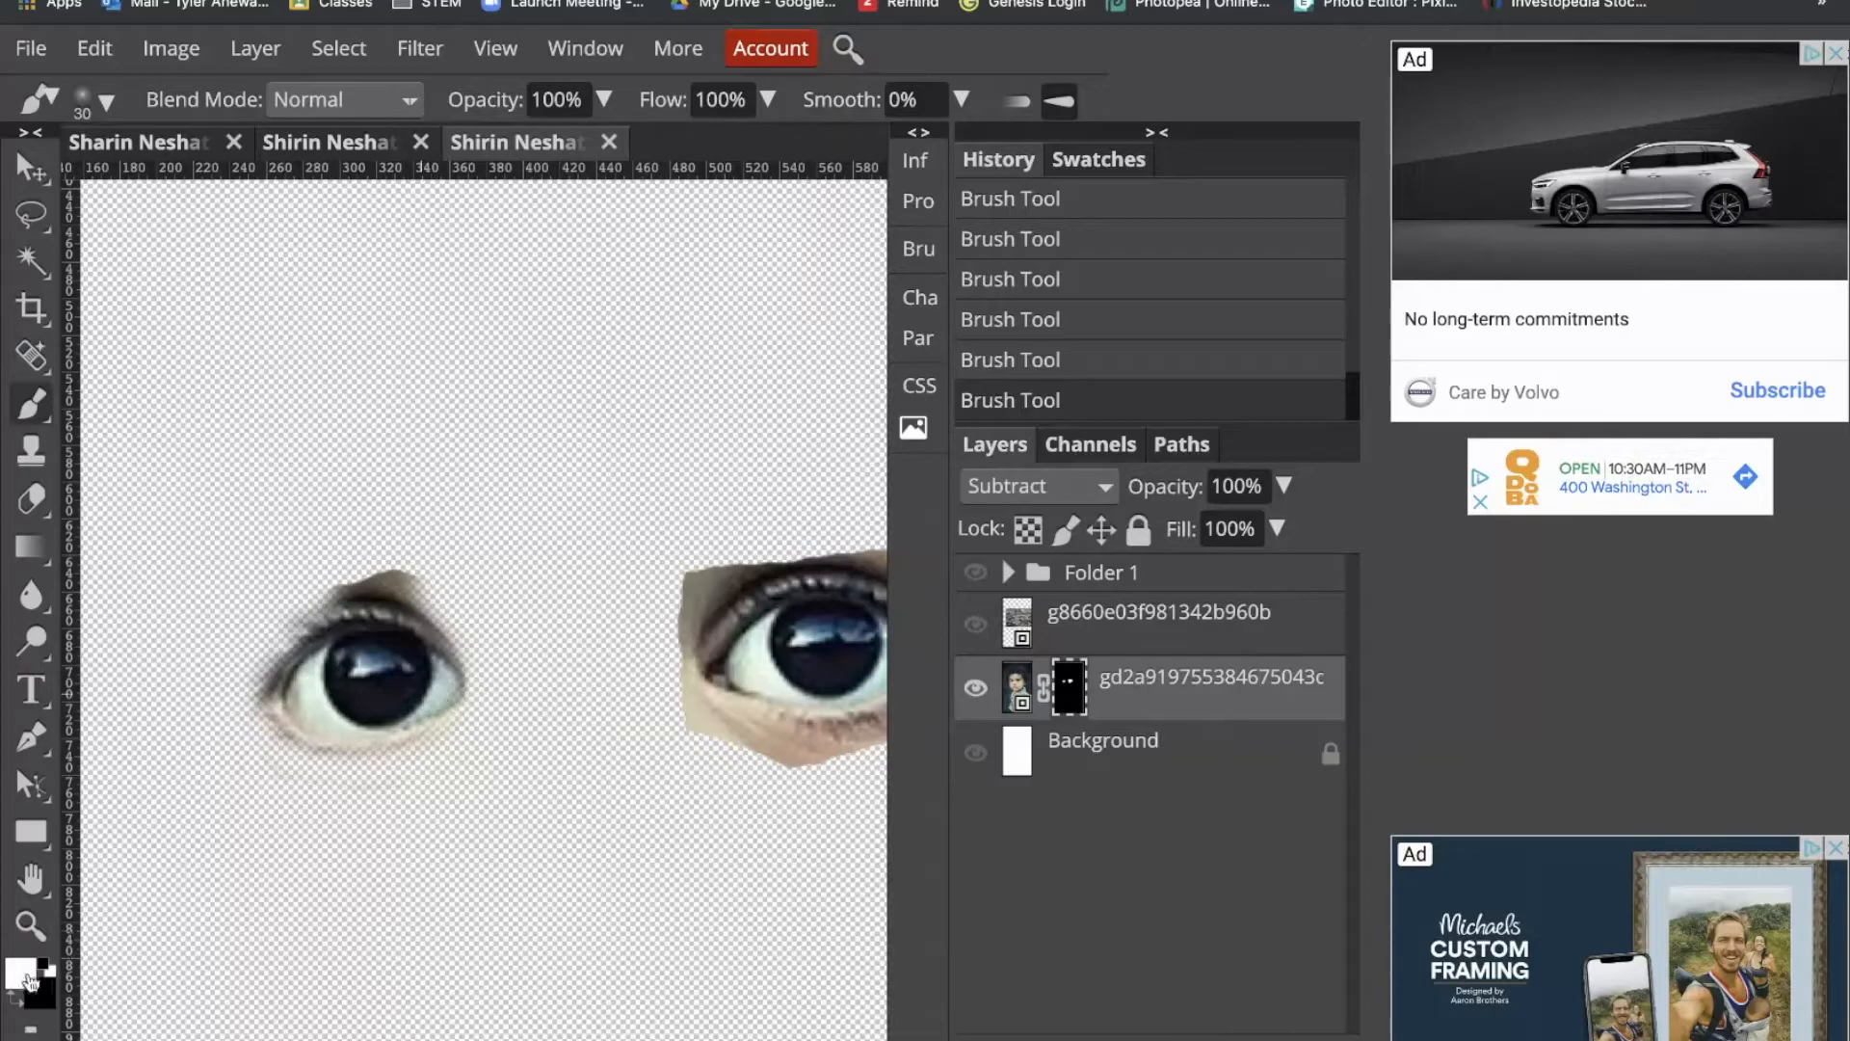
Step: Mask out the leftover eyelid skin and lashes around the left-hand eye with a soft 30 px black brush
key("x")
key("x")
key("x")
key("x")
key("x")
key("x")
key("x")
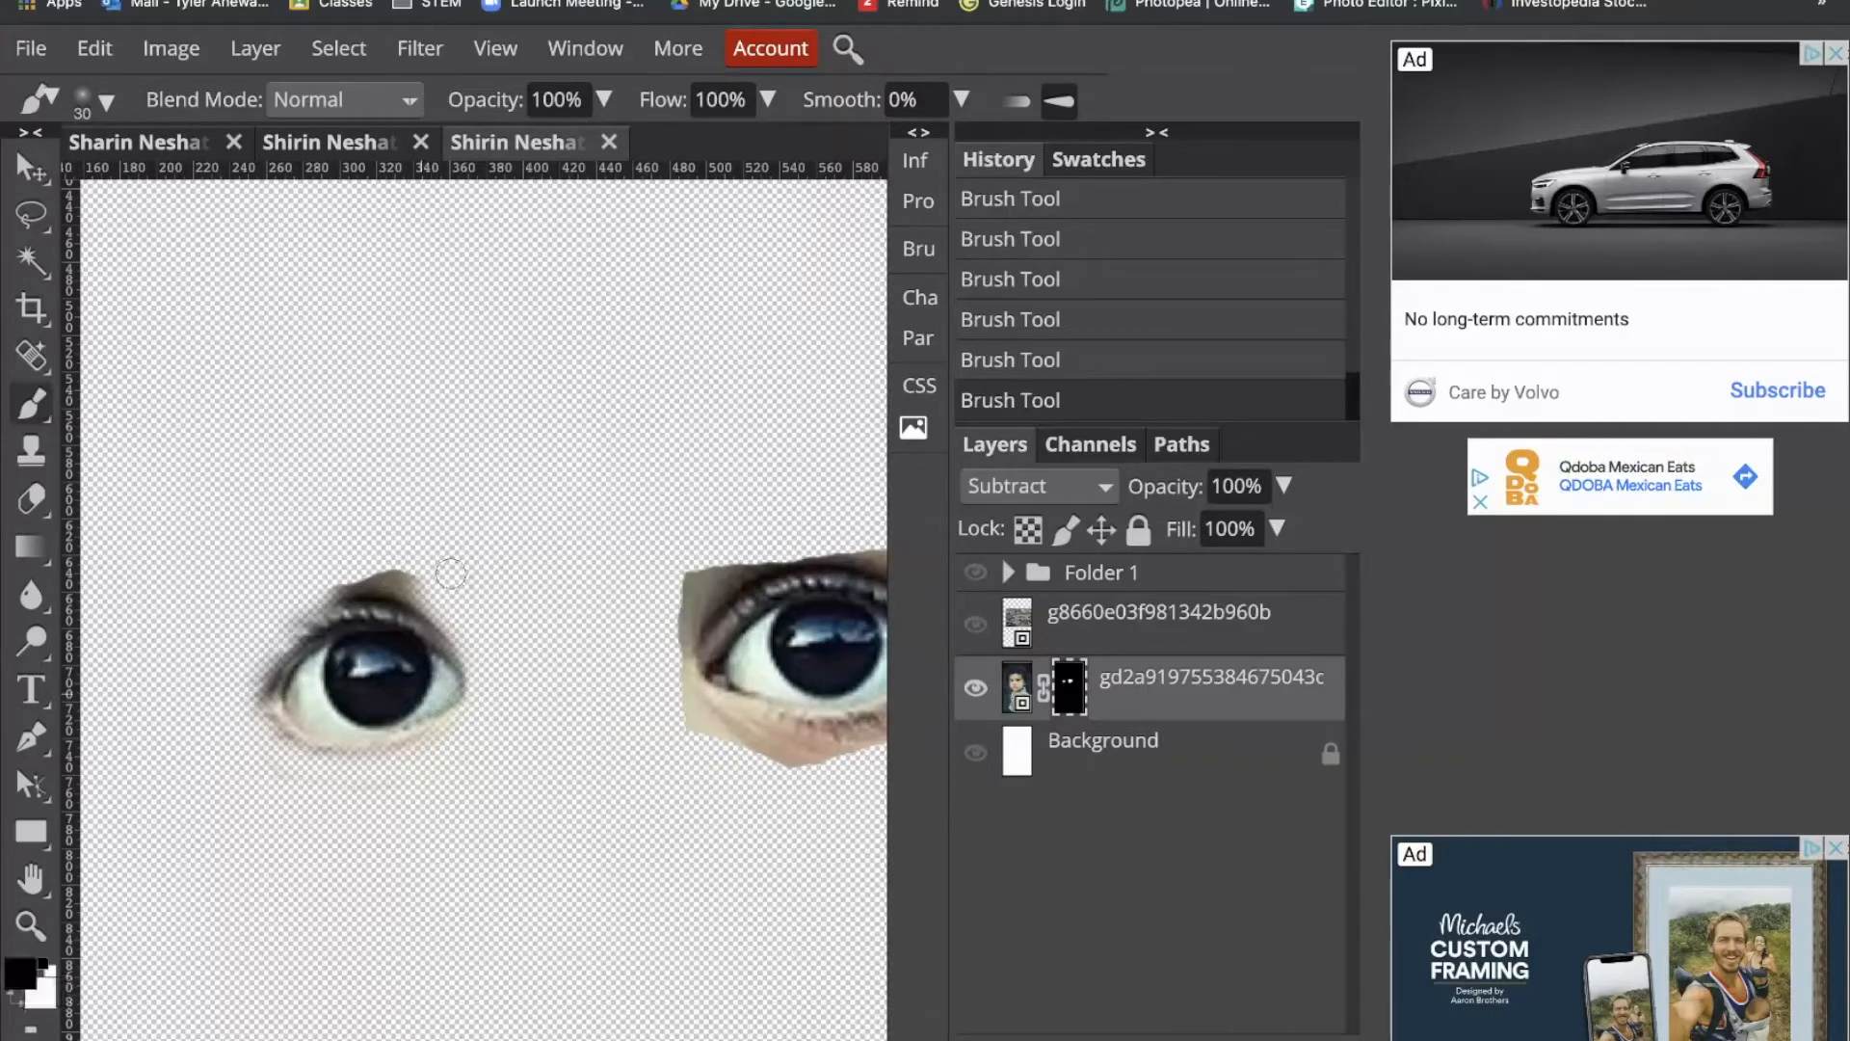
mouse_move(357, 569)
left_mouse_down()
mouse_move(446, 593)
mouse_move(319, 574)
mouse_move(467, 583)
mouse_move(330, 571)
mouse_move(430, 574)
mouse_move(484, 603)
mouse_move(320, 566)
mouse_move(452, 564)
mouse_move(316, 587)
mouse_move(435, 607)
mouse_move(503, 687)
left_mouse_up()
key("x")
key("x")
key("x")
key("x")
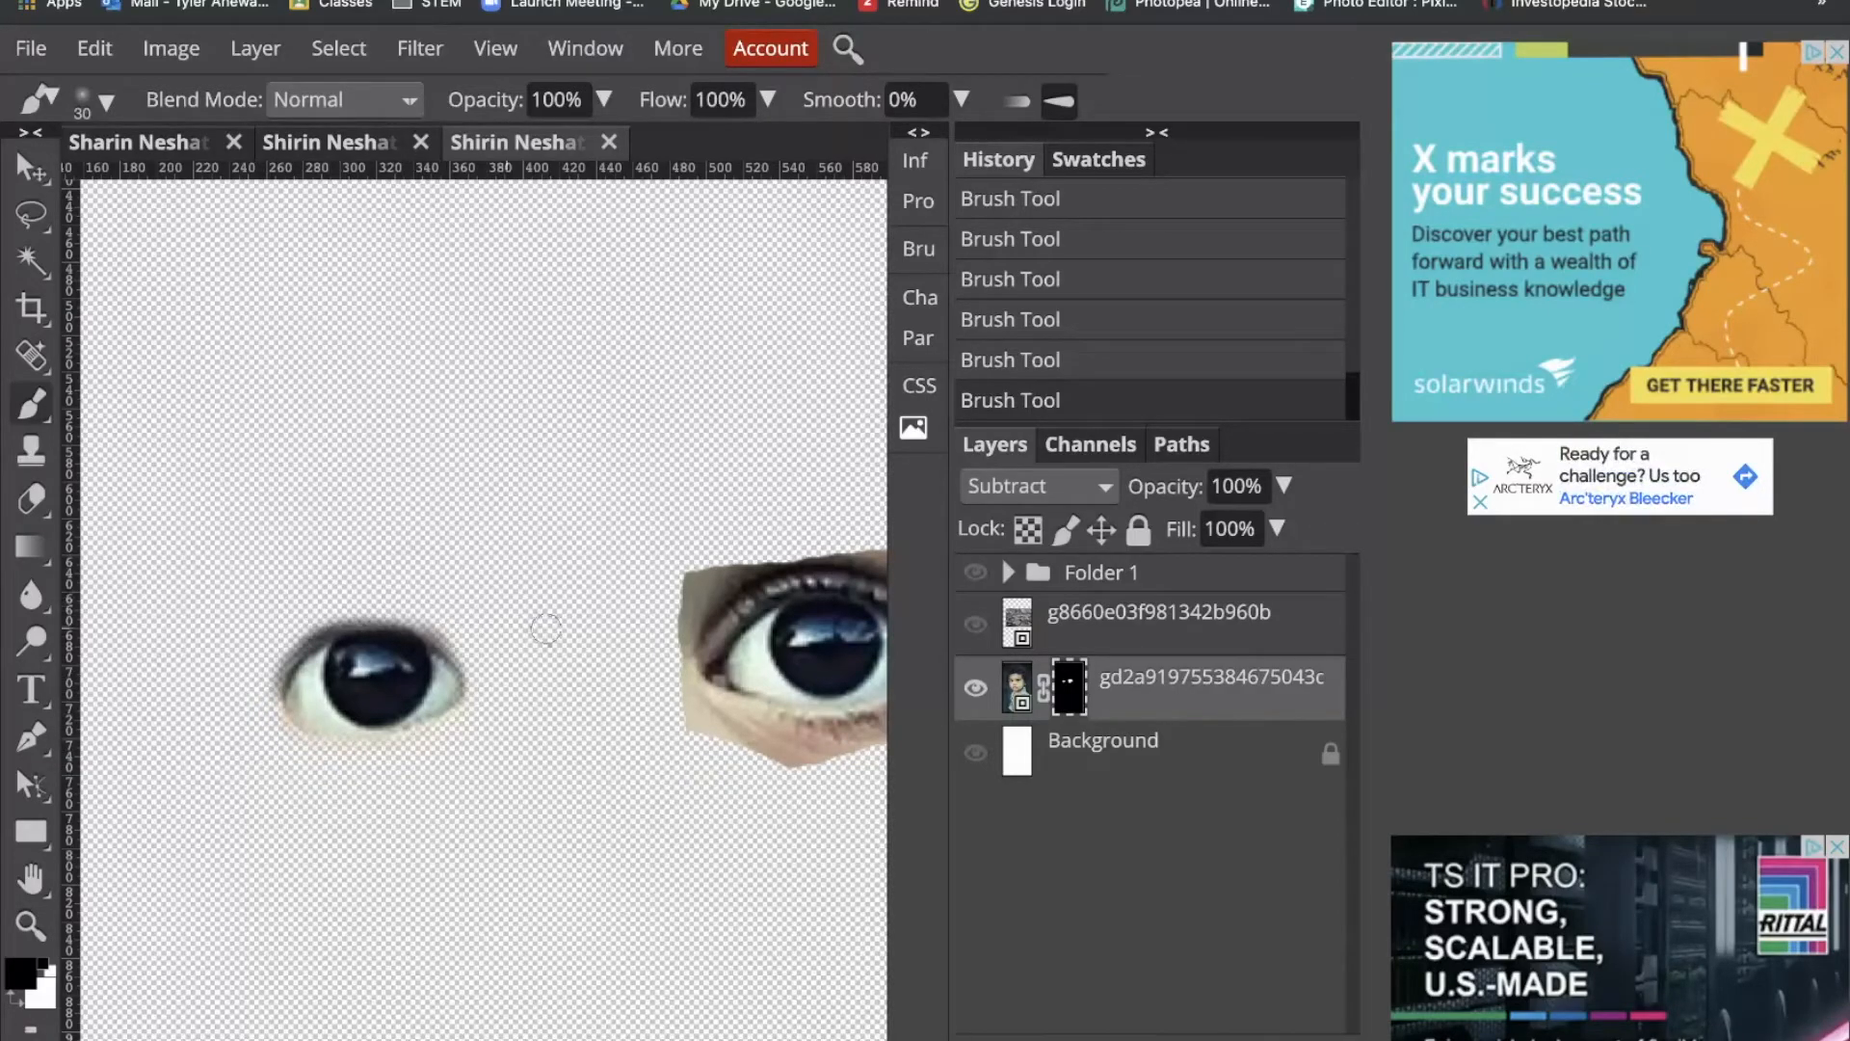
Step: Mask out the skin around the right-hand eye with the soft 30 px black brush, following the lash line and lower lid
scroll(545, 629, "right", 5)
mouse_move(429, 525)
left_mouse_down()
mouse_move(617, 598)
mouse_move(589, 551)
mouse_move(500, 532)
mouse_move(600, 622)
mouse_move(602, 658)
mouse_move(549, 704)
mouse_move(445, 737)
mouse_move(315, 721)
mouse_move(525, 702)
mouse_move(489, 734)
left_mouse_up()
mouse_move(275, 661)
left_mouse_down()
mouse_move(385, 548)
mouse_move(293, 585)
mouse_move(323, 555)
mouse_move(320, 576)
mouse_move(373, 548)
mouse_move(495, 551)
mouse_move(570, 602)
mouse_move(583, 661)
mouse_move(490, 713)
left_mouse_up()
mouse_move(299, 675)
left_mouse_down()
mouse_move(309, 623)
mouse_move(366, 560)
mouse_move(303, 672)
mouse_move(372, 702)
mouse_move(483, 710)
mouse_move(575, 657)
left_mouse_up()
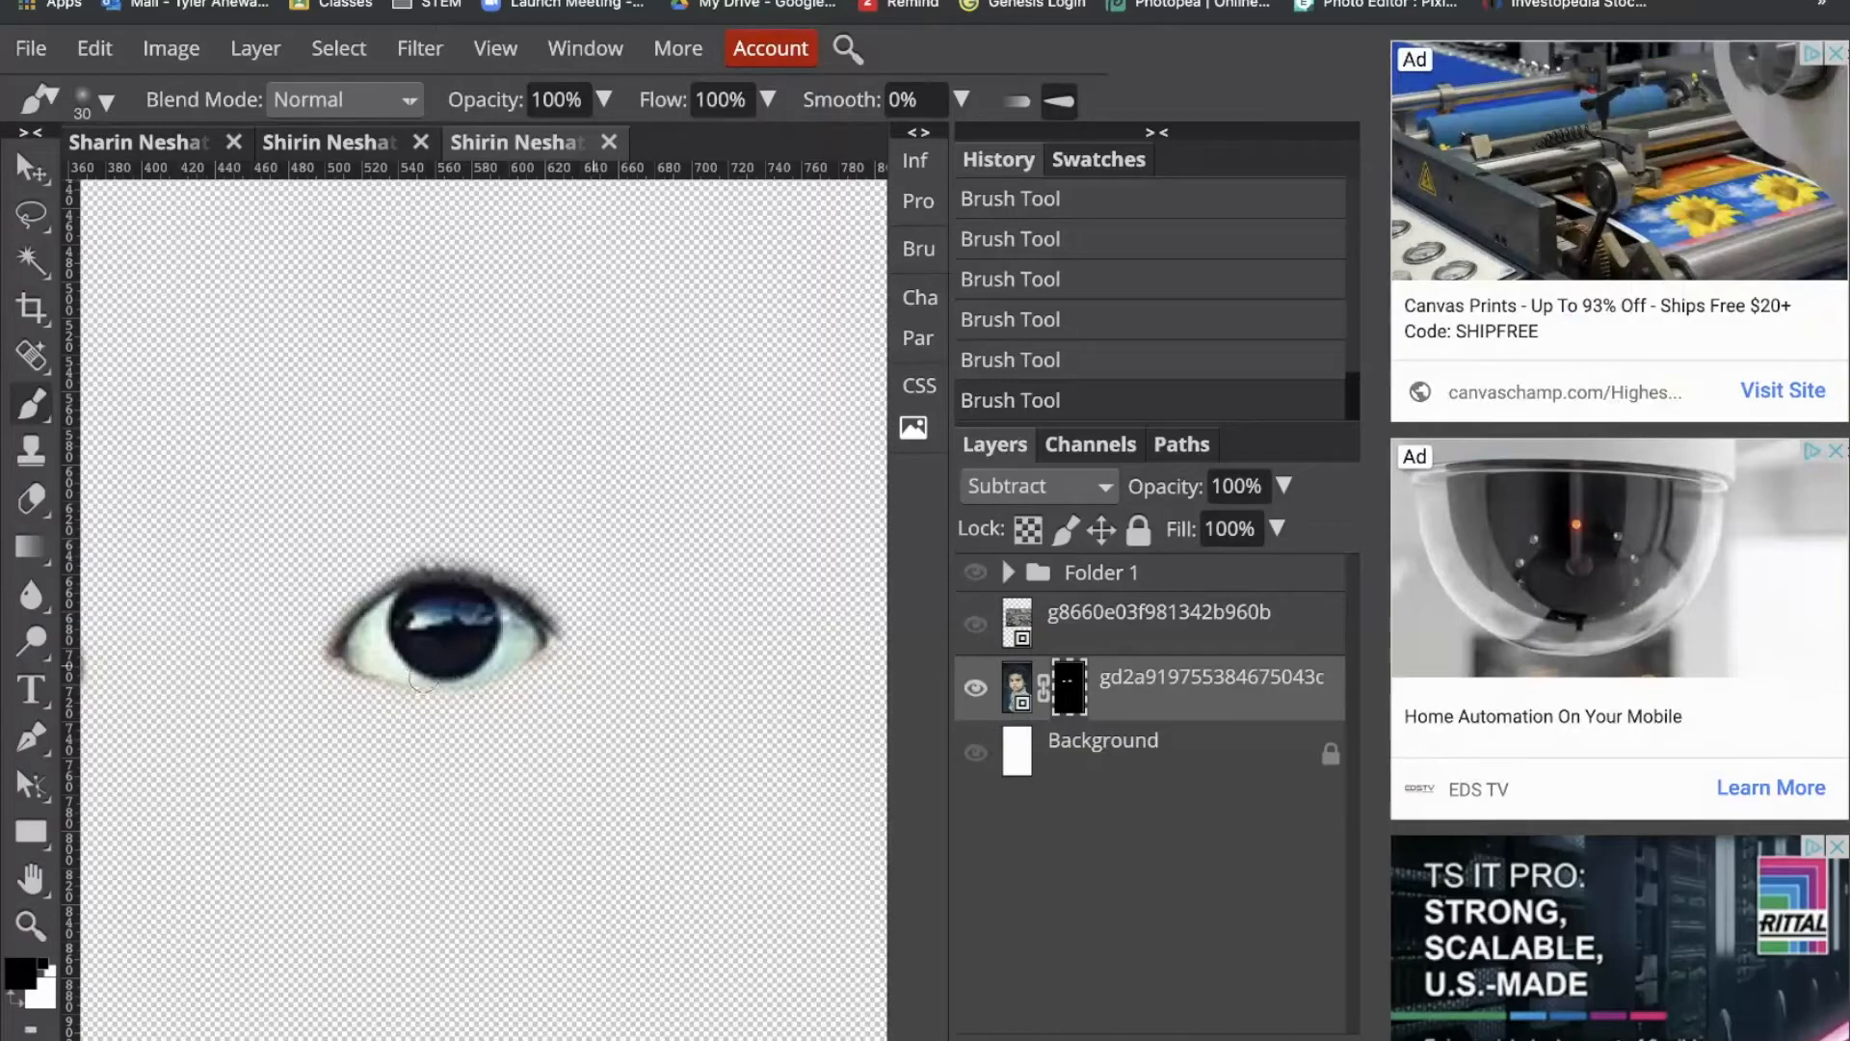
key("x")
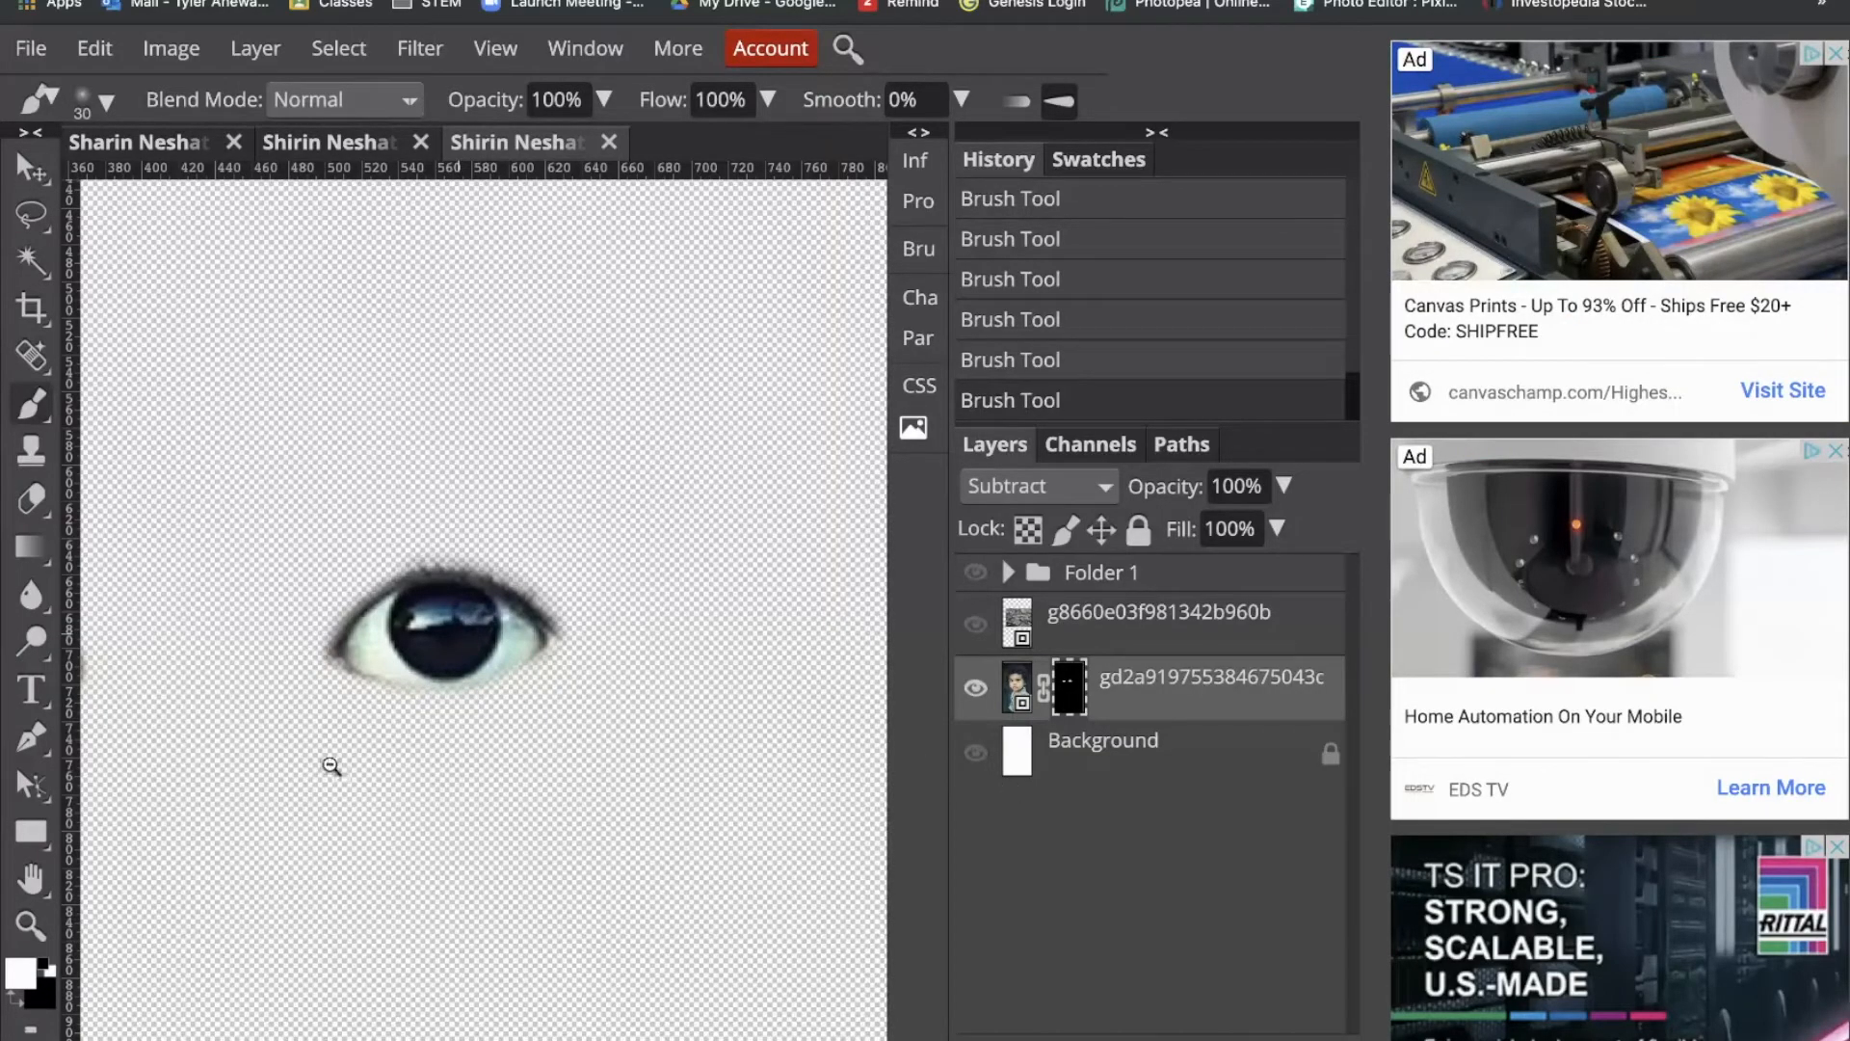
key("ctrl+0")
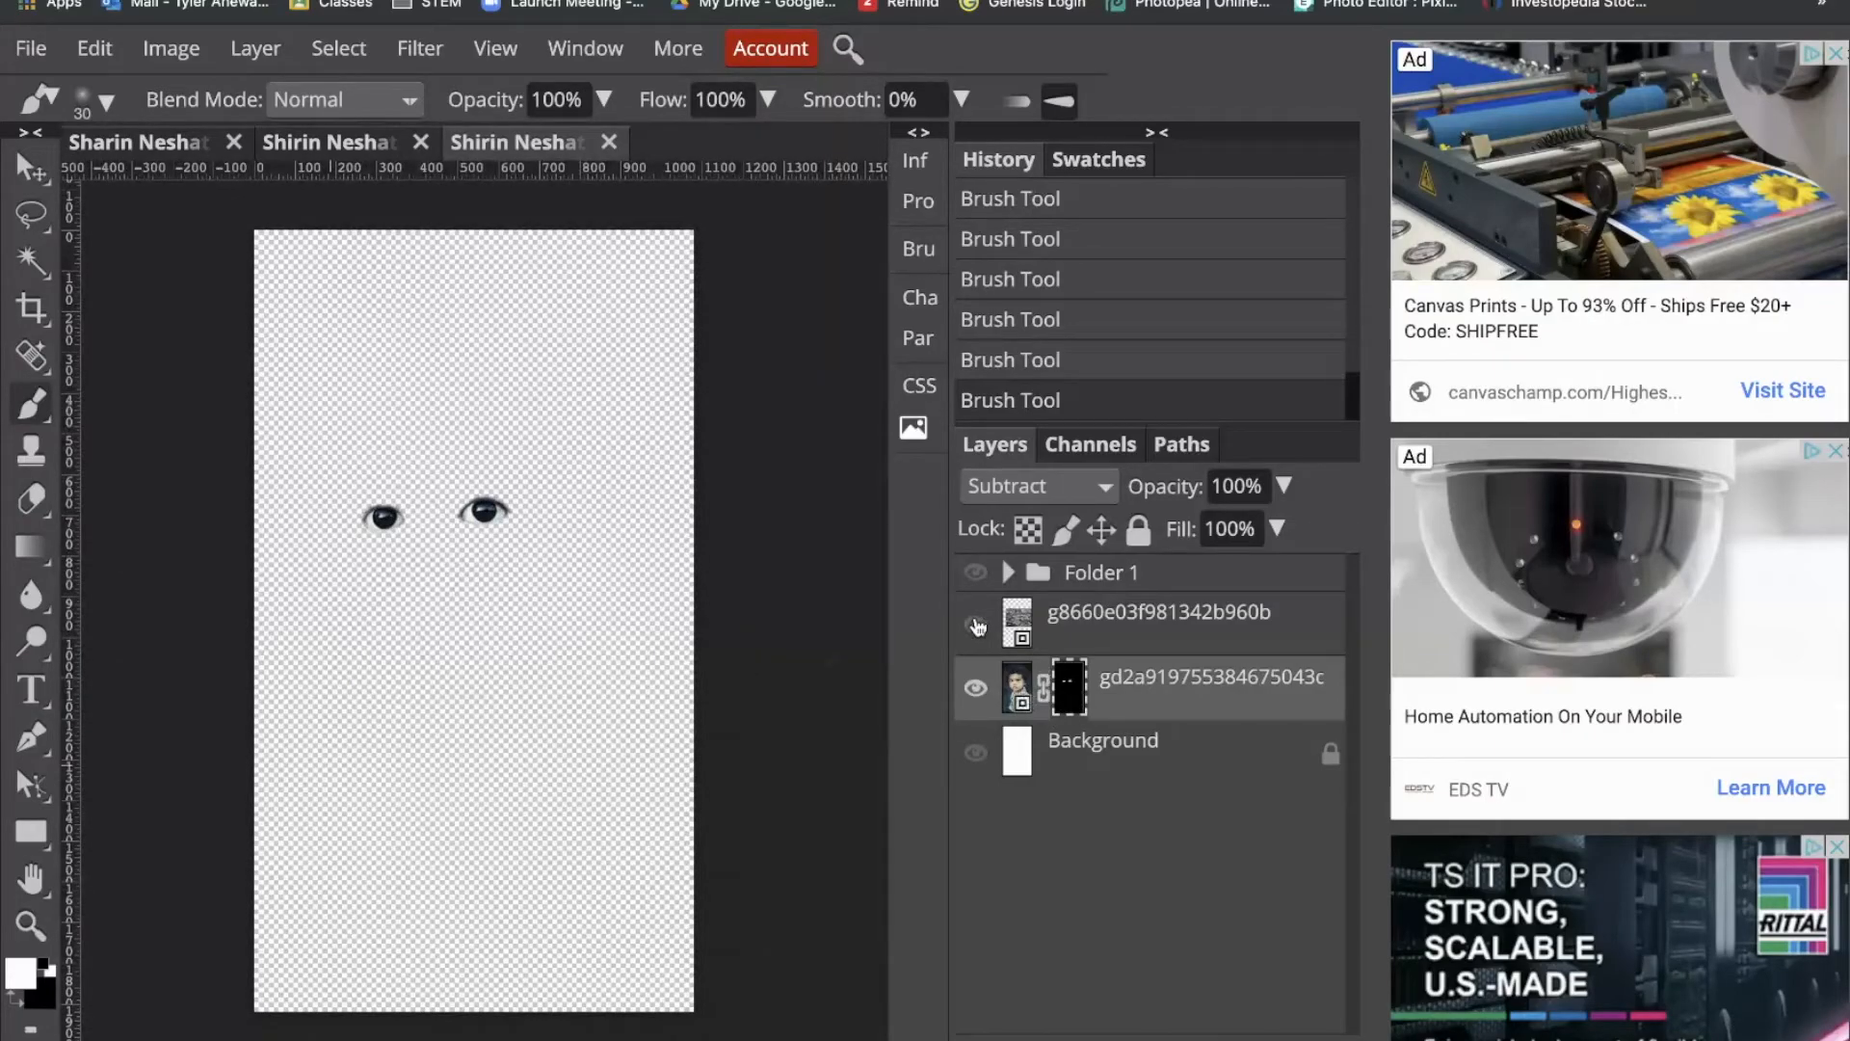
Step: Show the brick wall layer, scale it down to about 31% and position it over the eye area
left_click(976, 625)
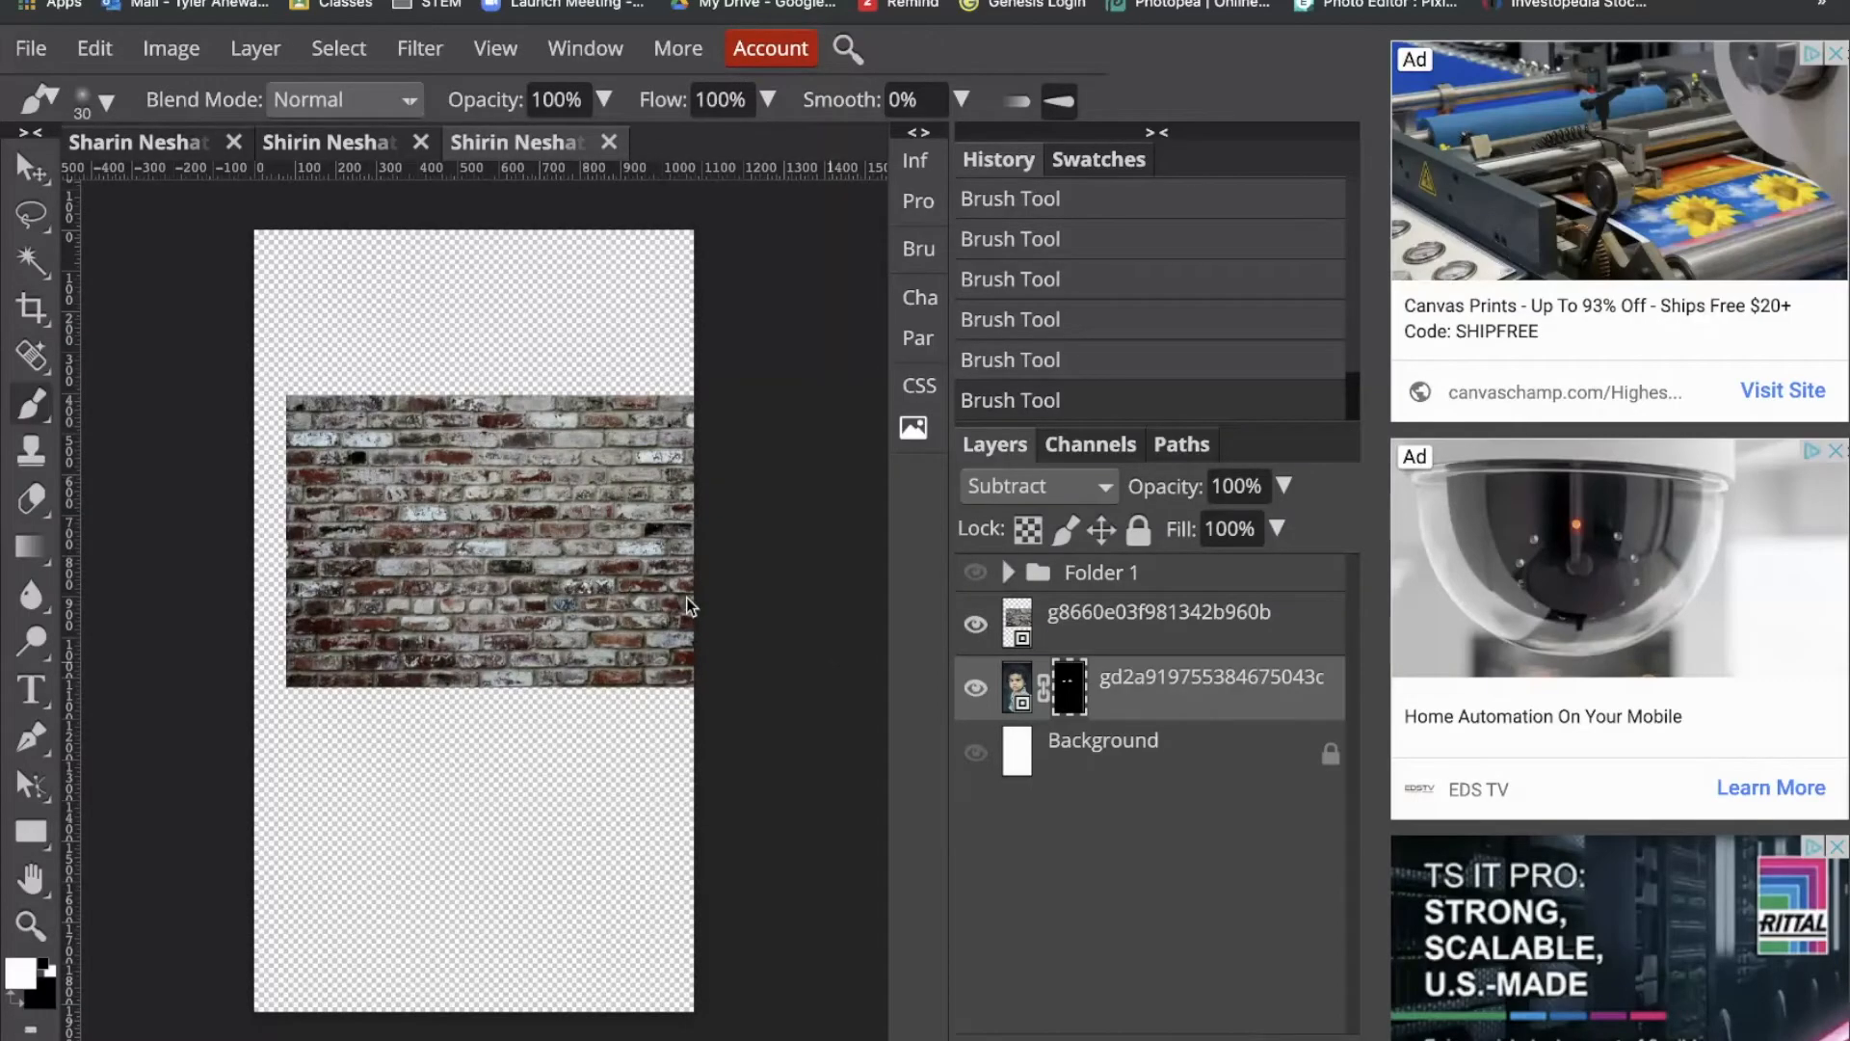
key("ctrl+t")
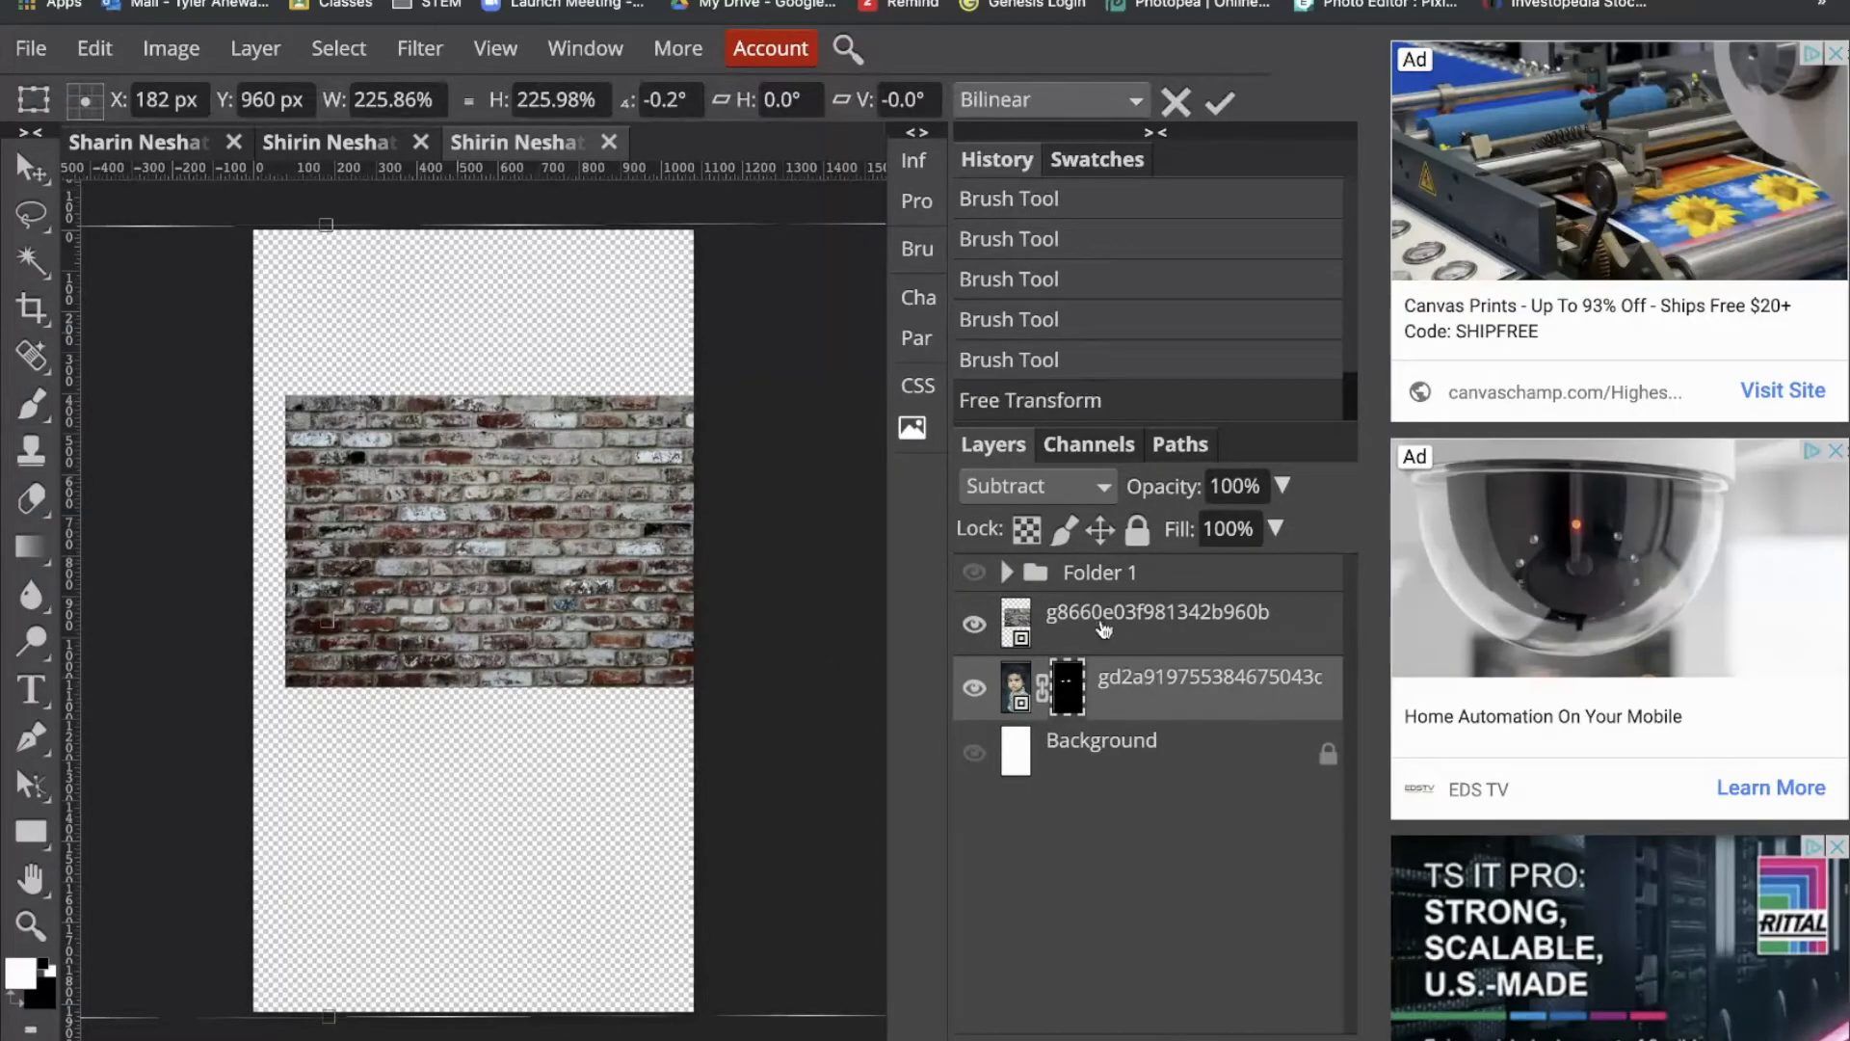
left_click(1096, 636)
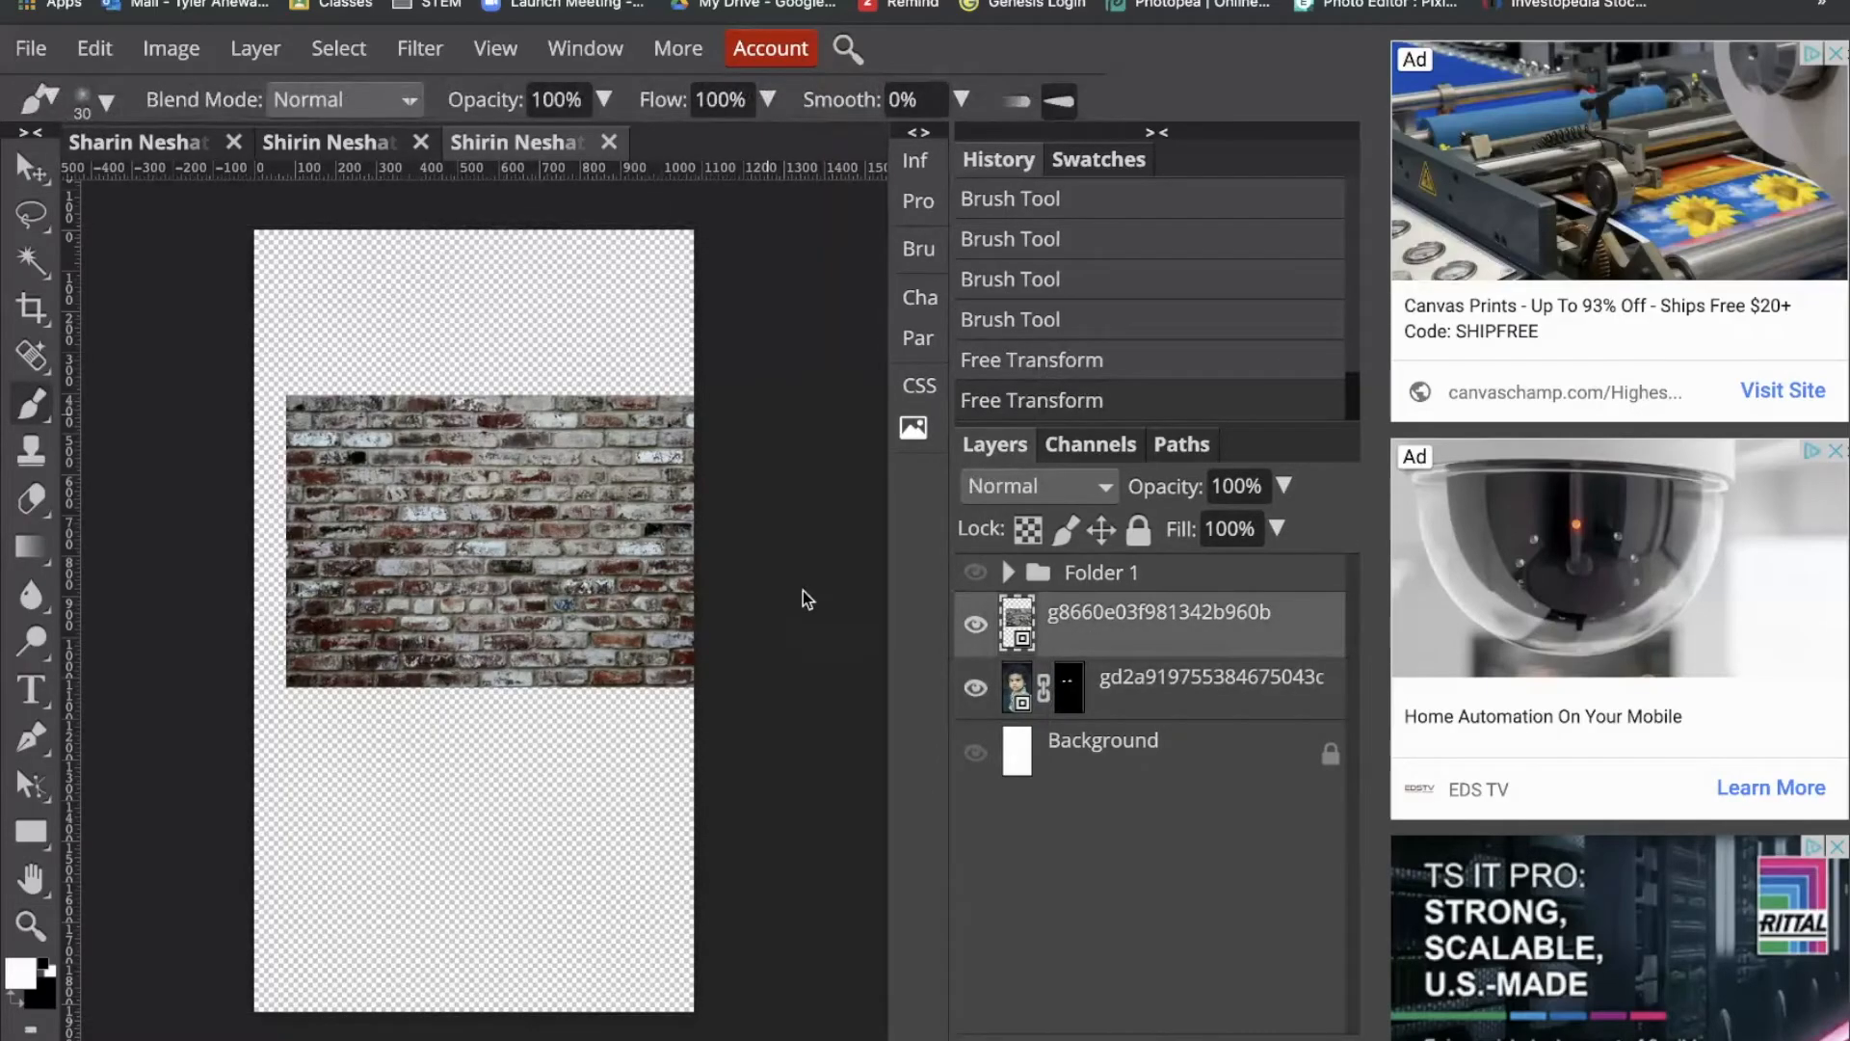
key("ctrl+t")
left_click_drag(725, 395, 486, 567)
left_click_drag(462, 547, 482, 541)
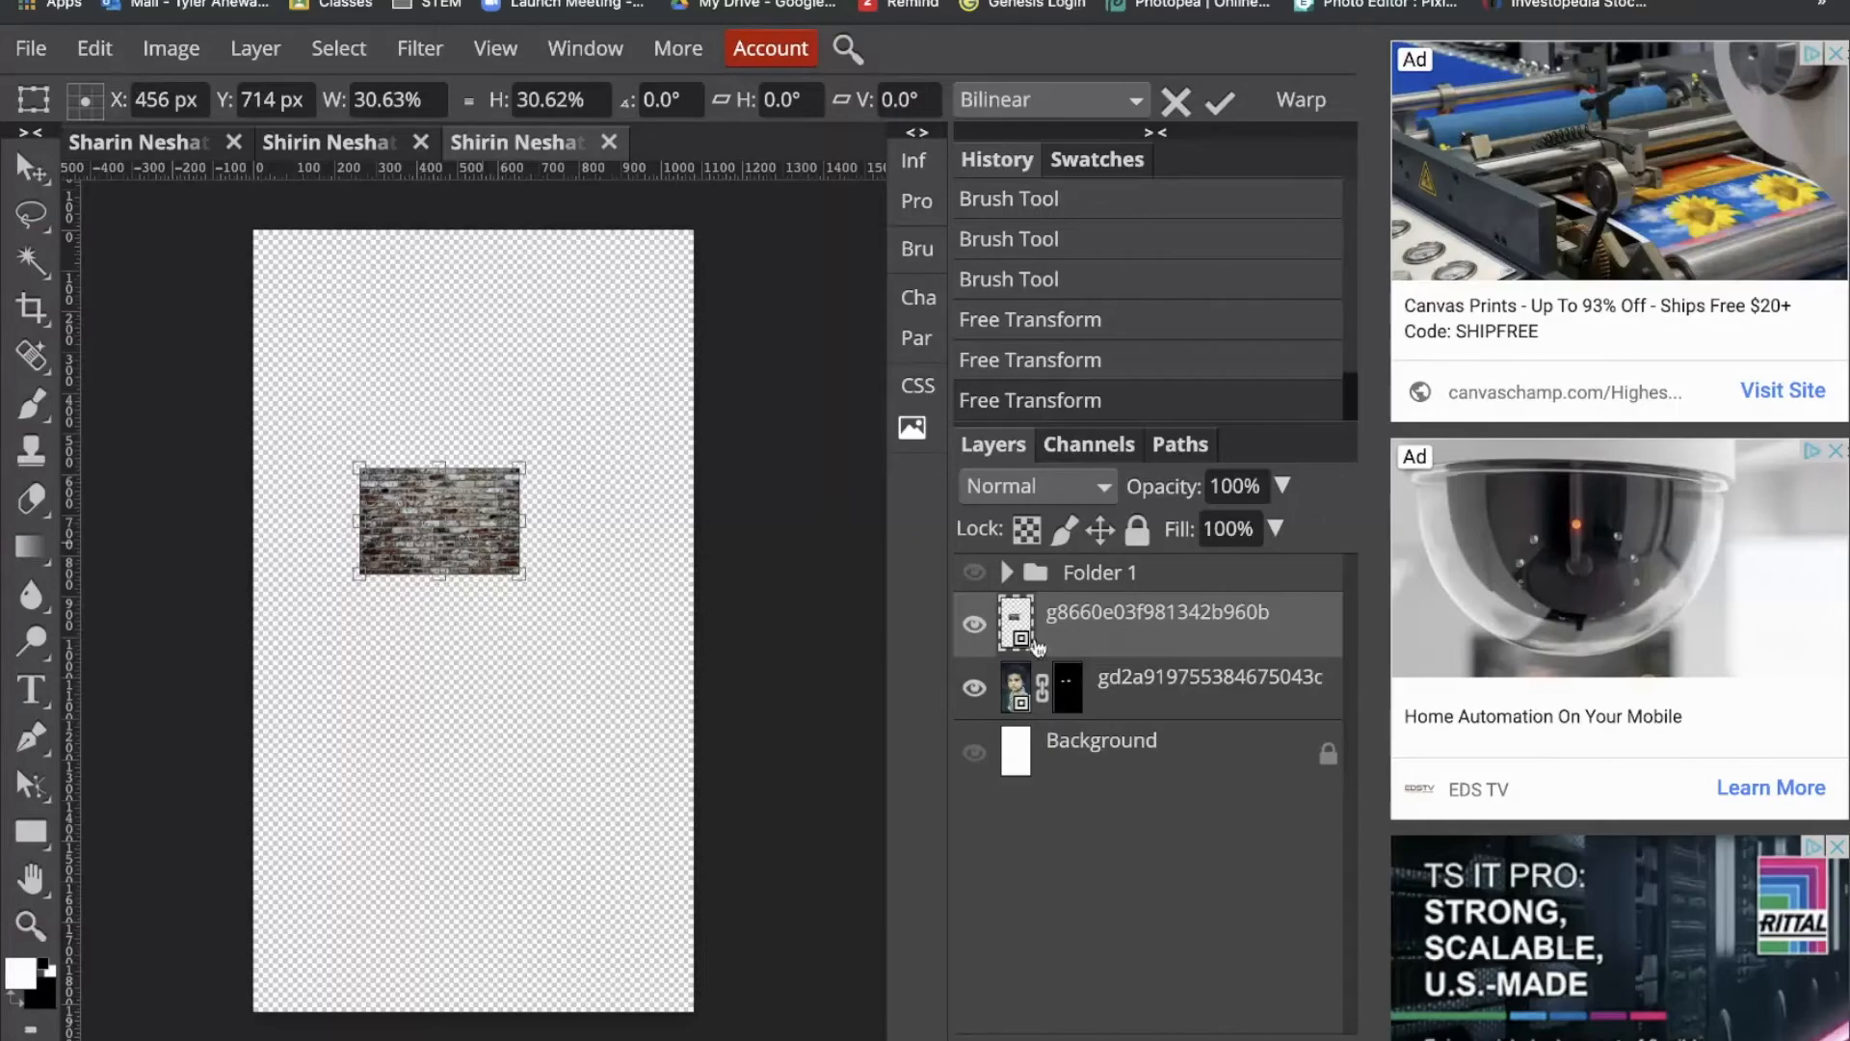
Step: Move the eye-shaped raster mask from the portrait layer to the brick layer, and set the portrait layer's blend mode to Normal
left_click(1072, 692)
left_click_drag(1072, 694, 1096, 638)
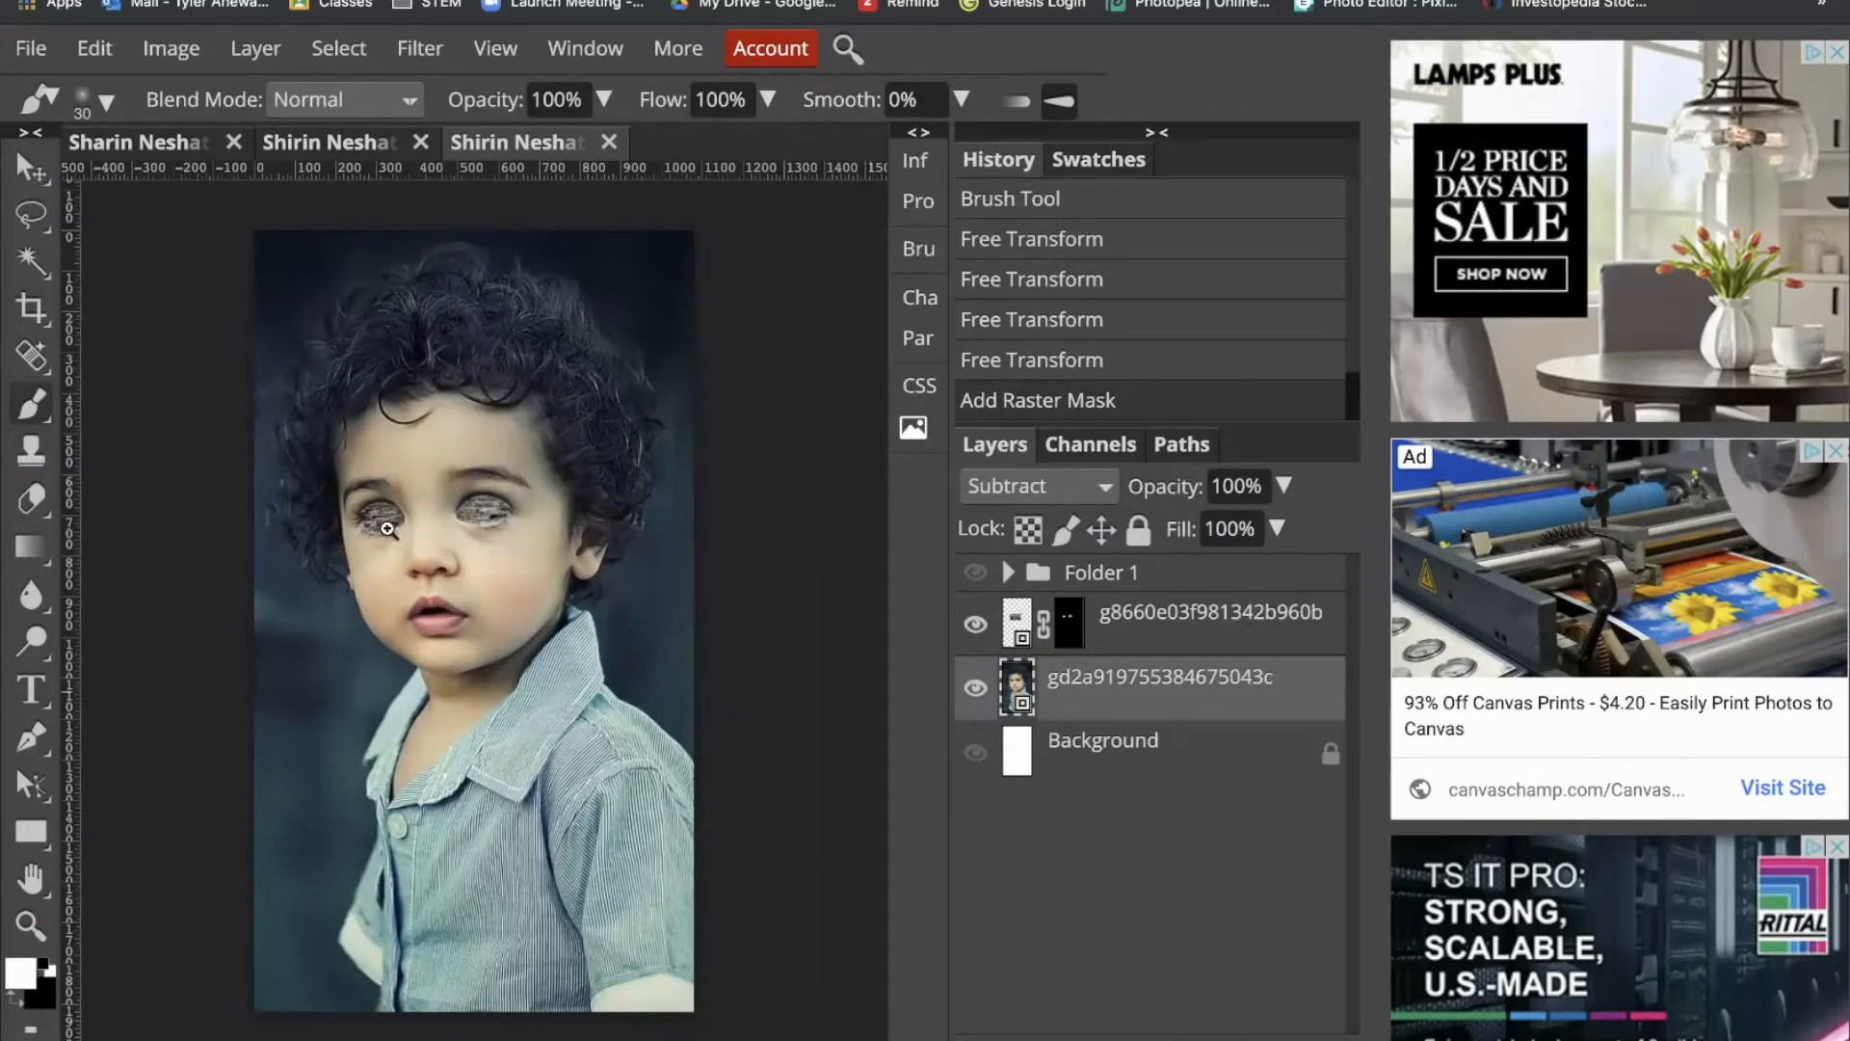
scroll(386, 530, "up", 6)
left_click_drag(693, 552, 536, 700)
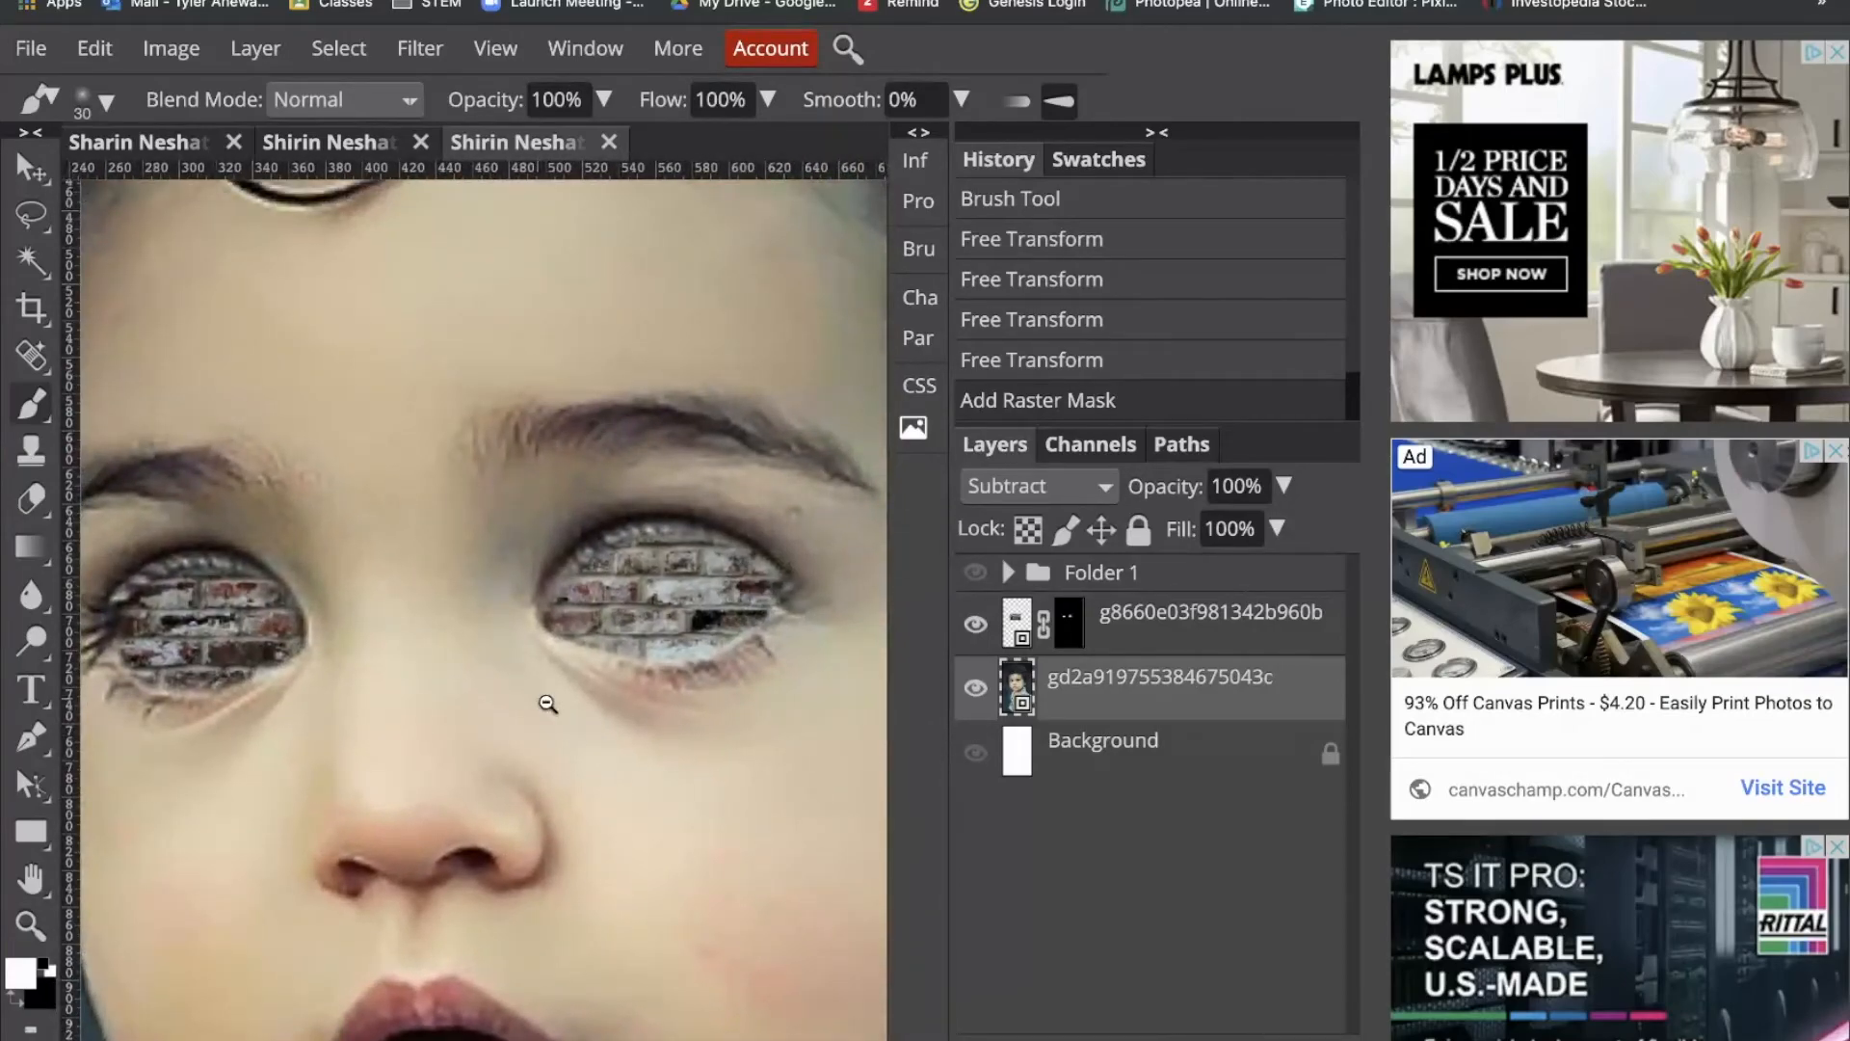
scroll(548, 703, "down", 4)
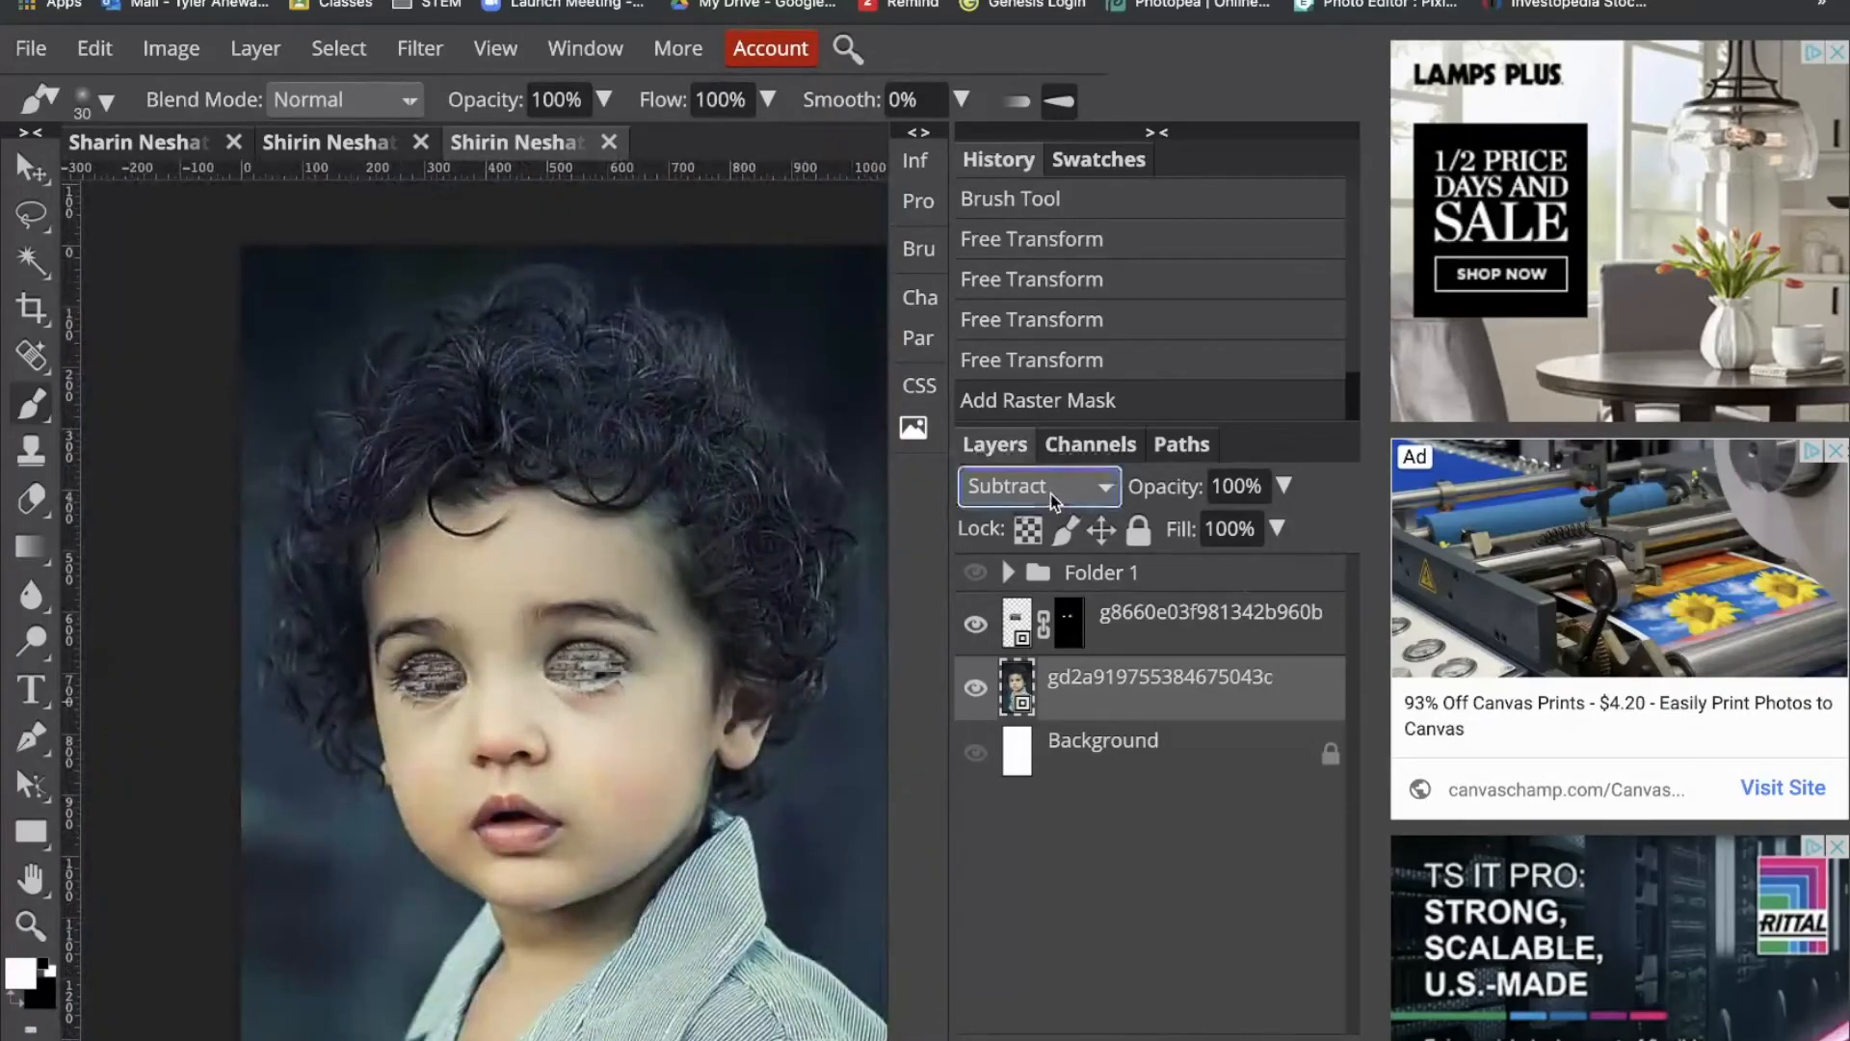
key("Down")
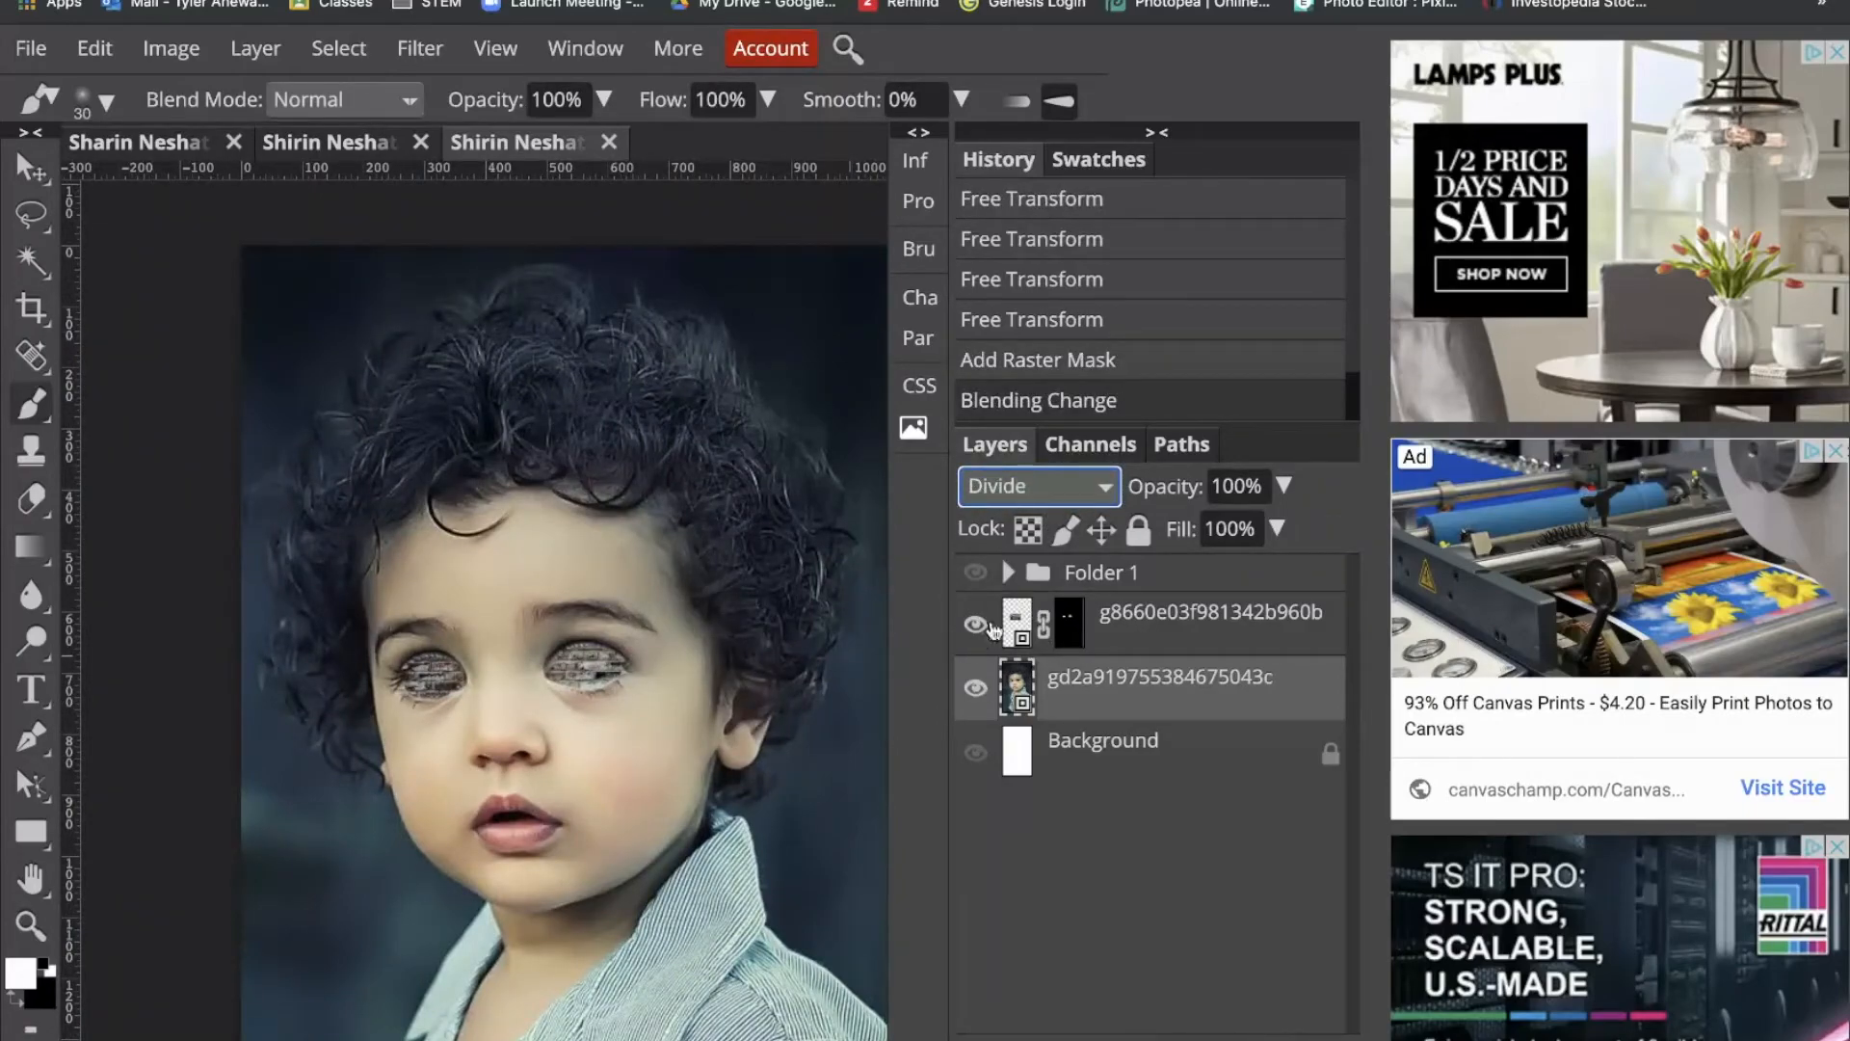
key("n")
Step: Try the Exclusion, Divide, Subtract and Hard Light blend modes on the masked brick layer
left_click(1160, 617)
left_click(1022, 500)
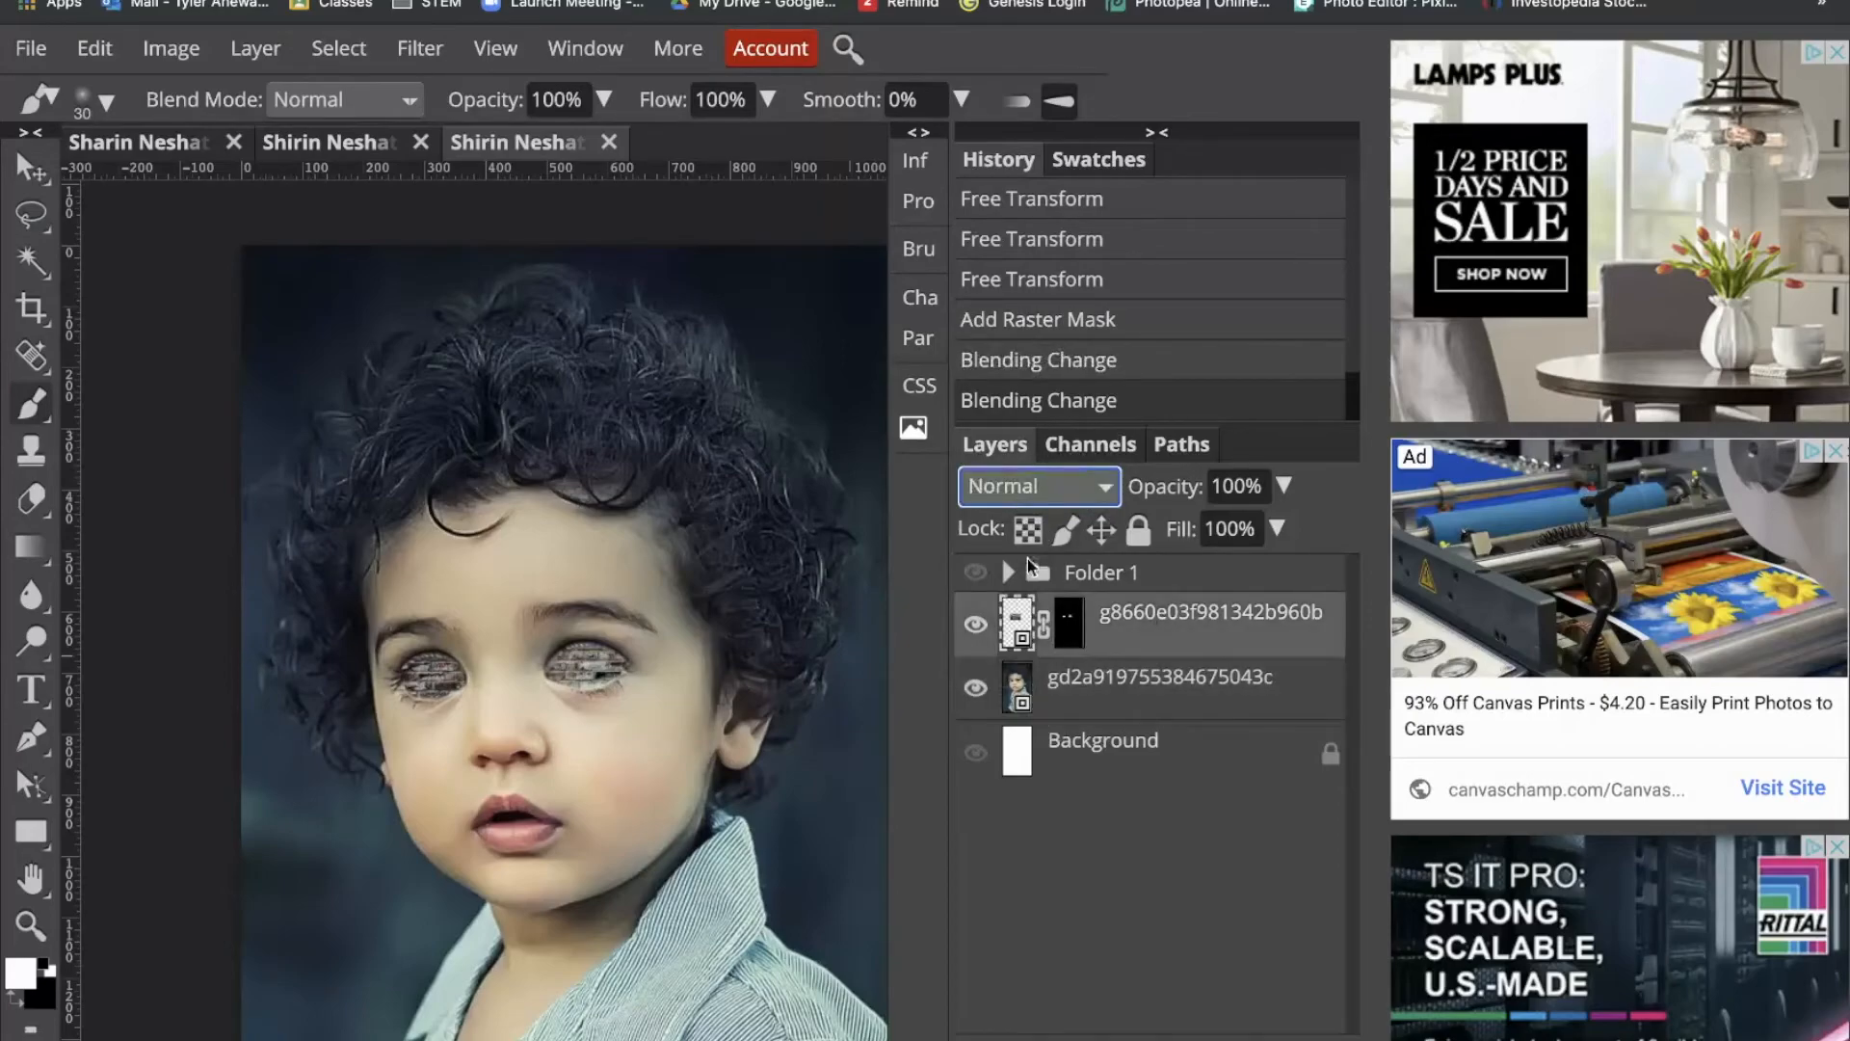
key("e")
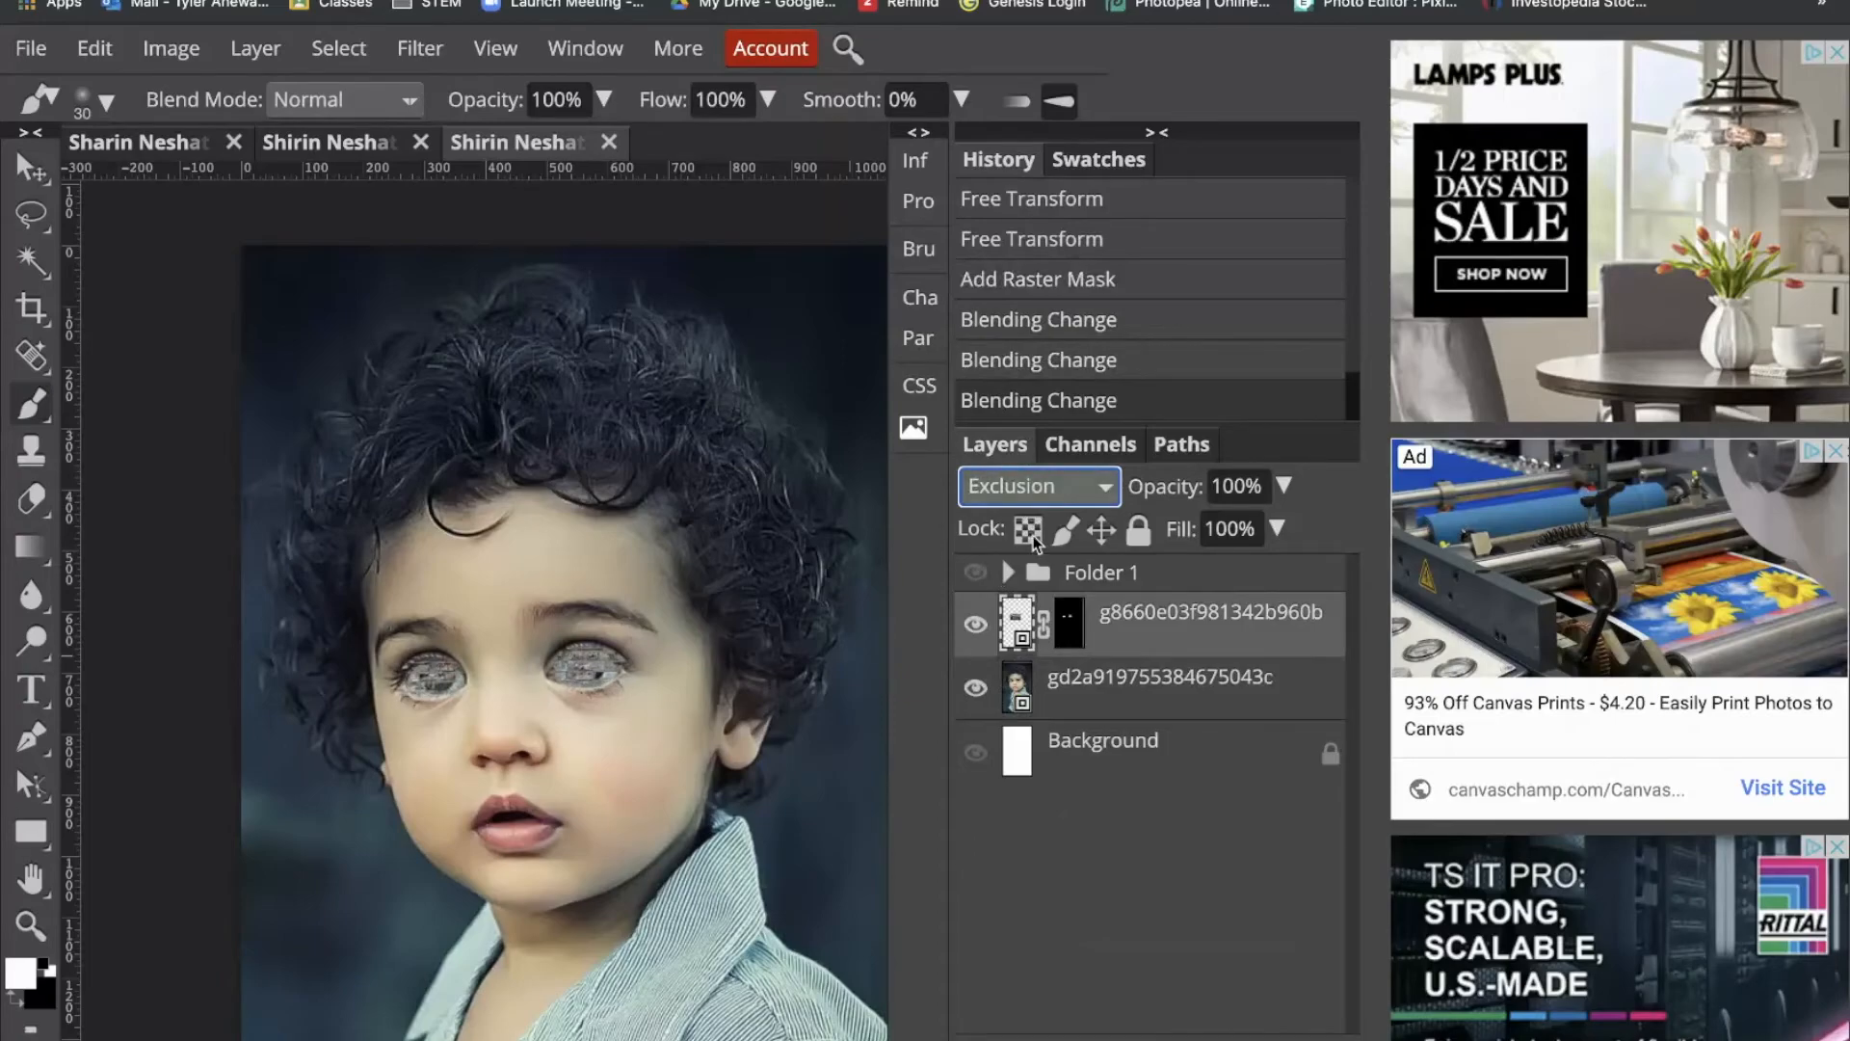
key("d")
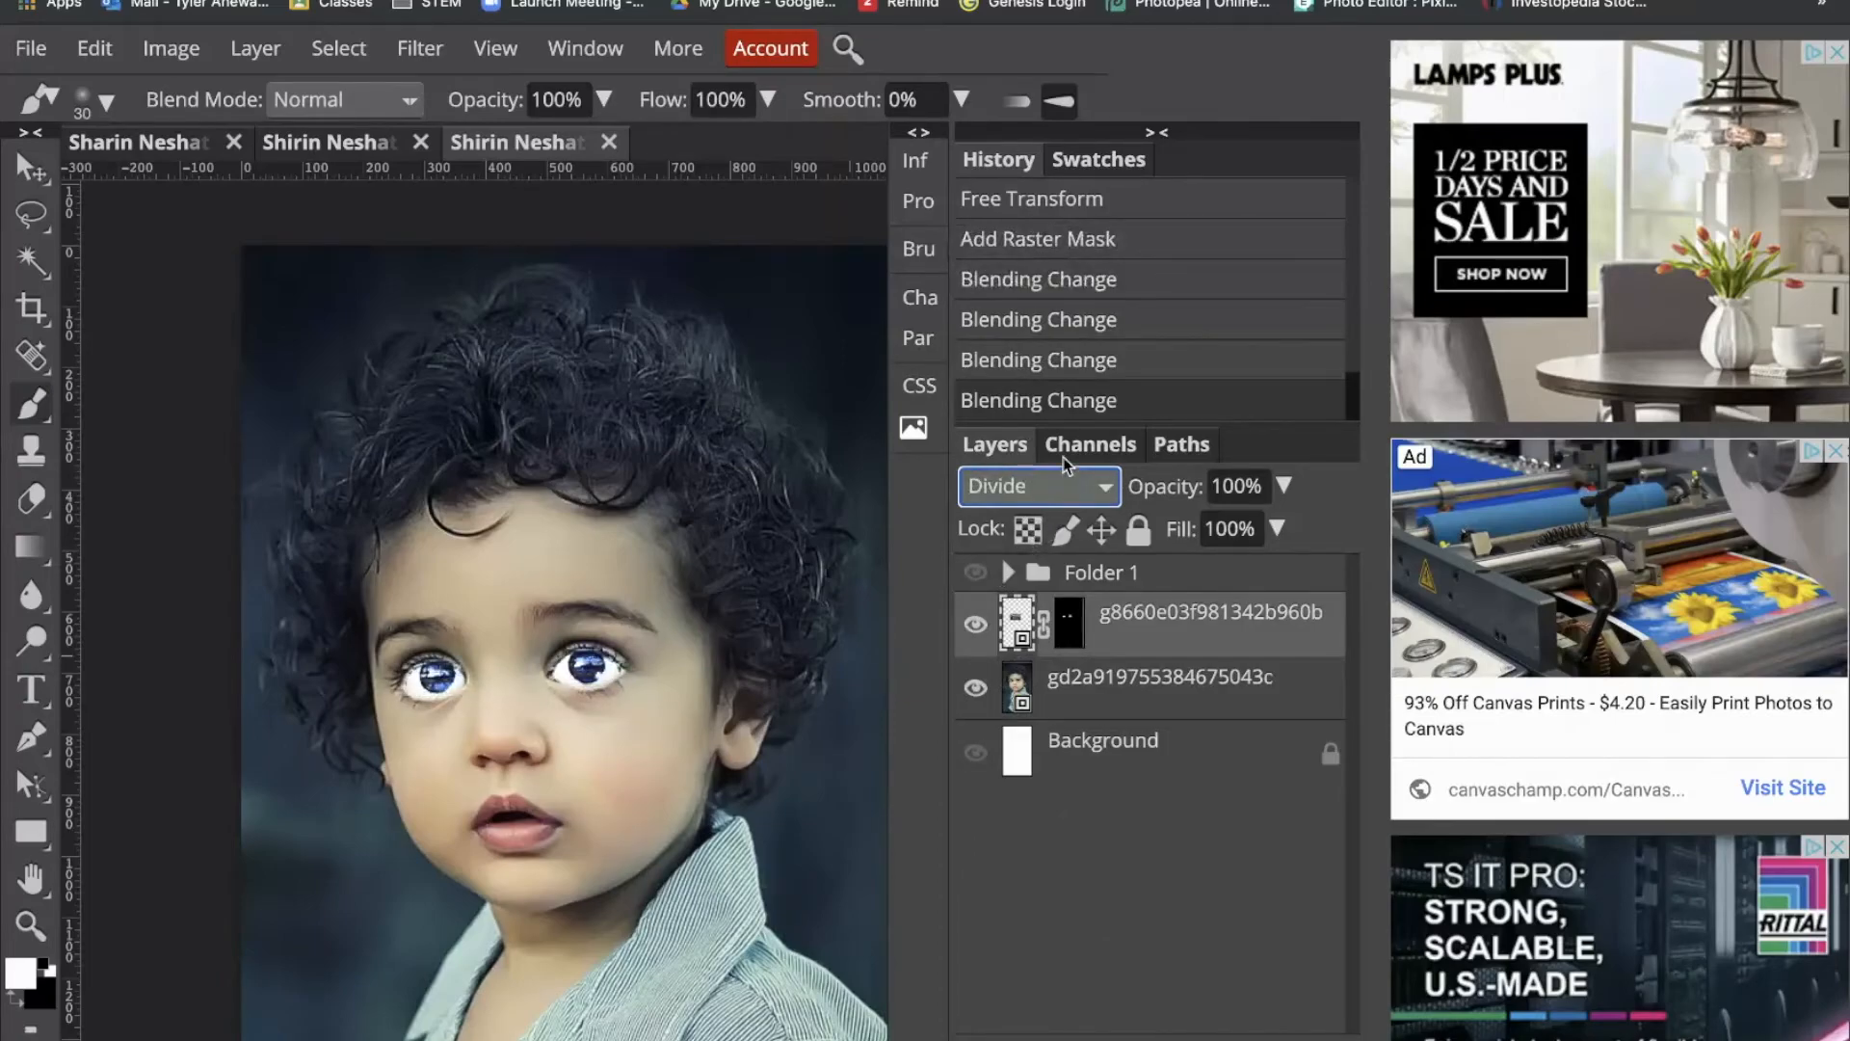
key("Up")
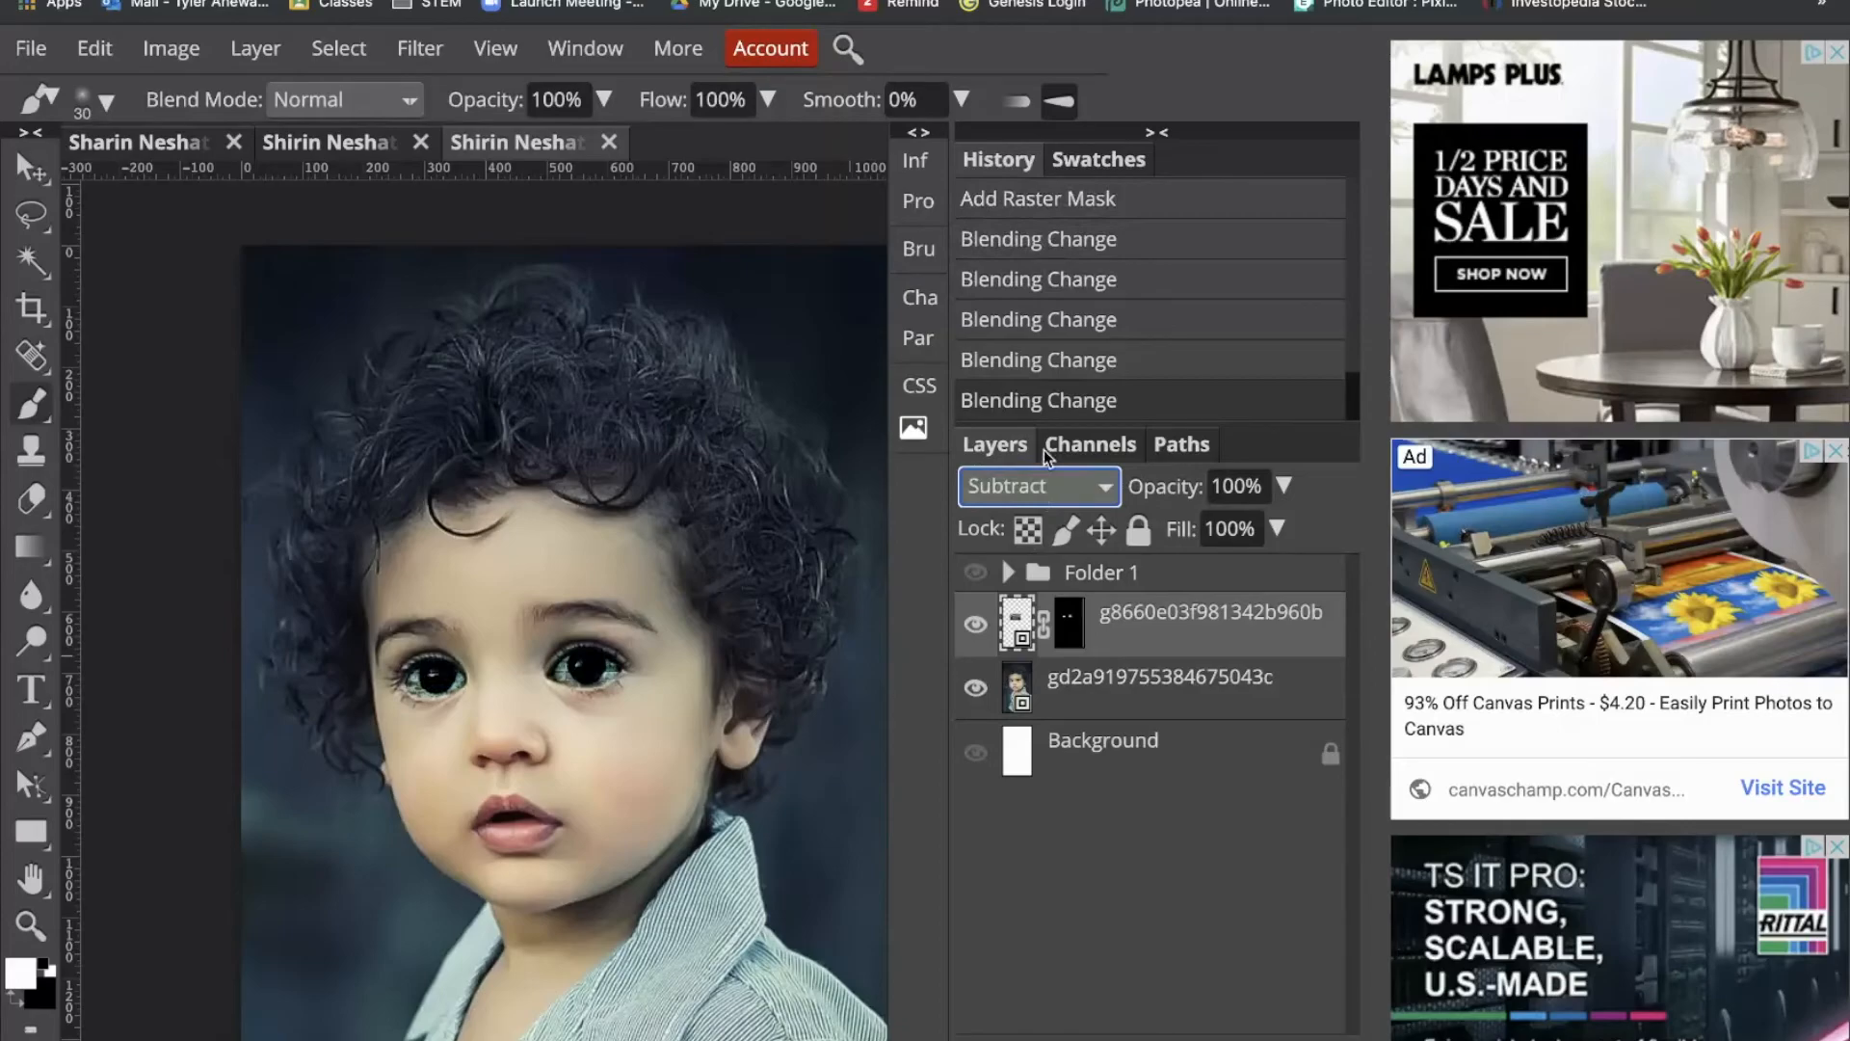
key("Up")
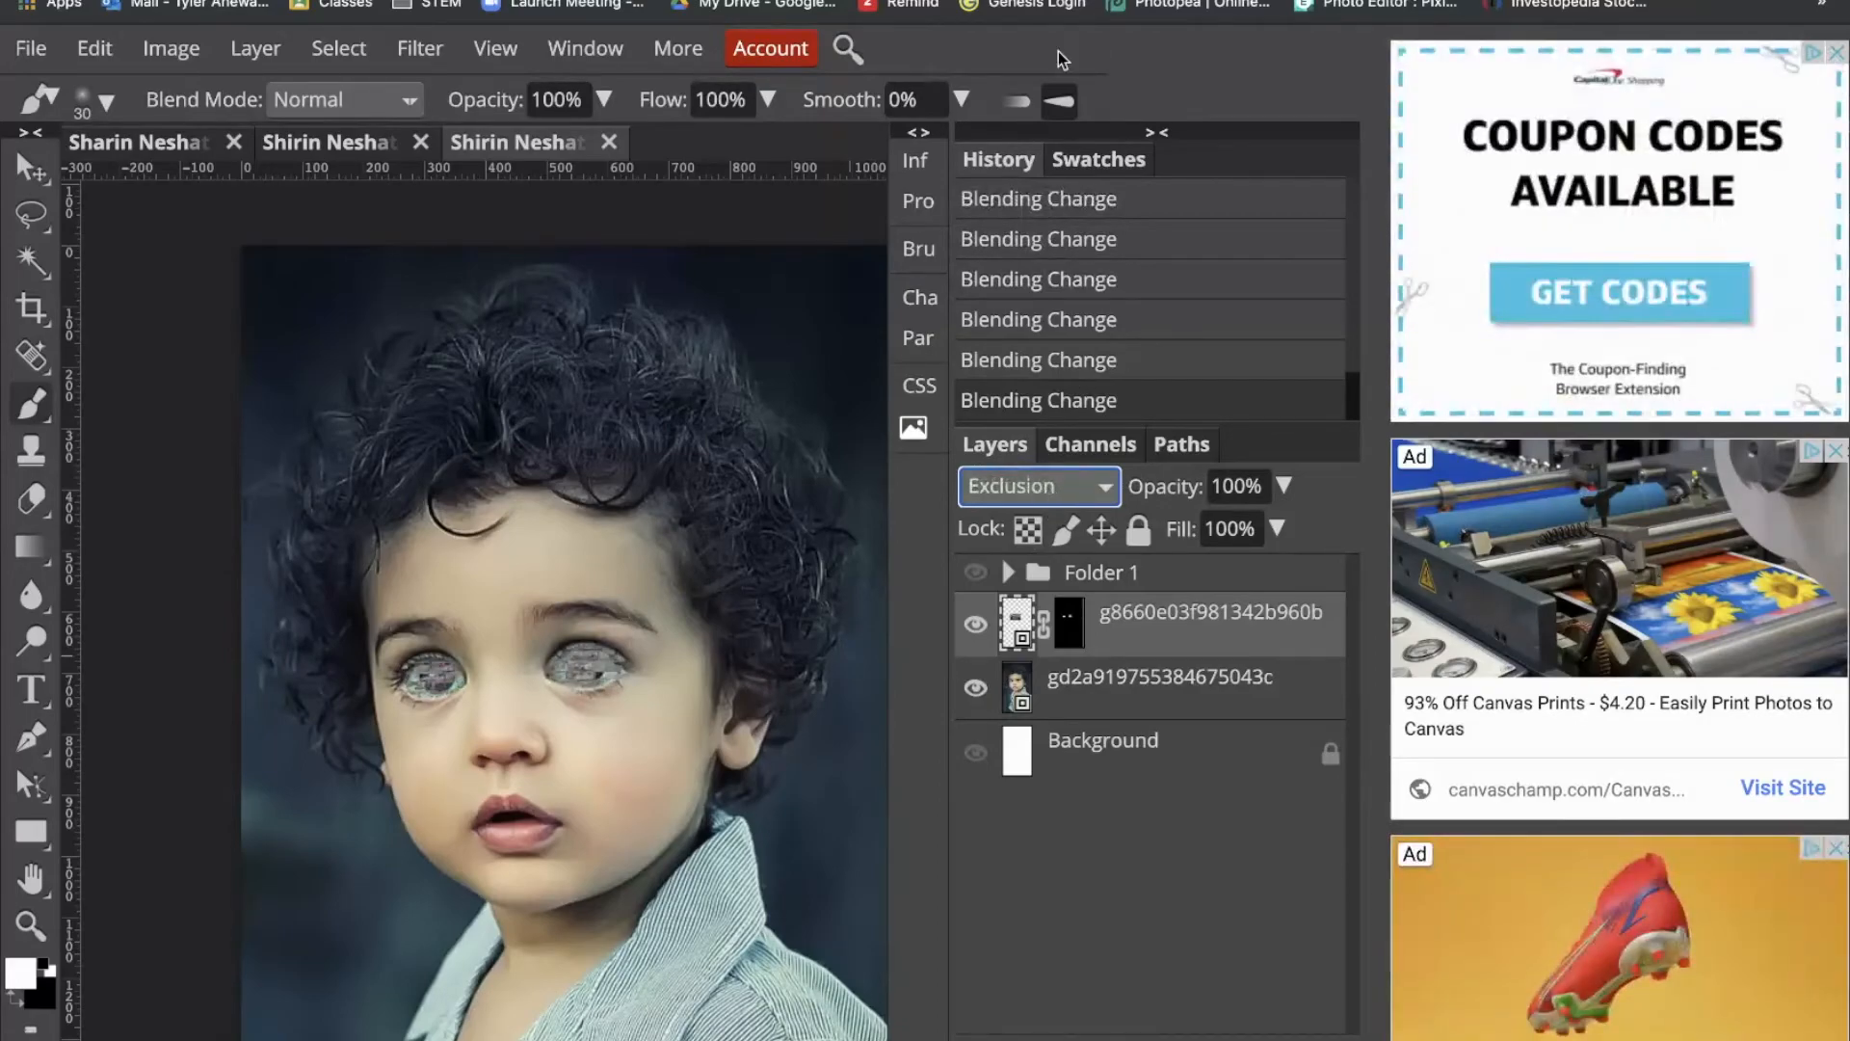
left_click(1038, 298)
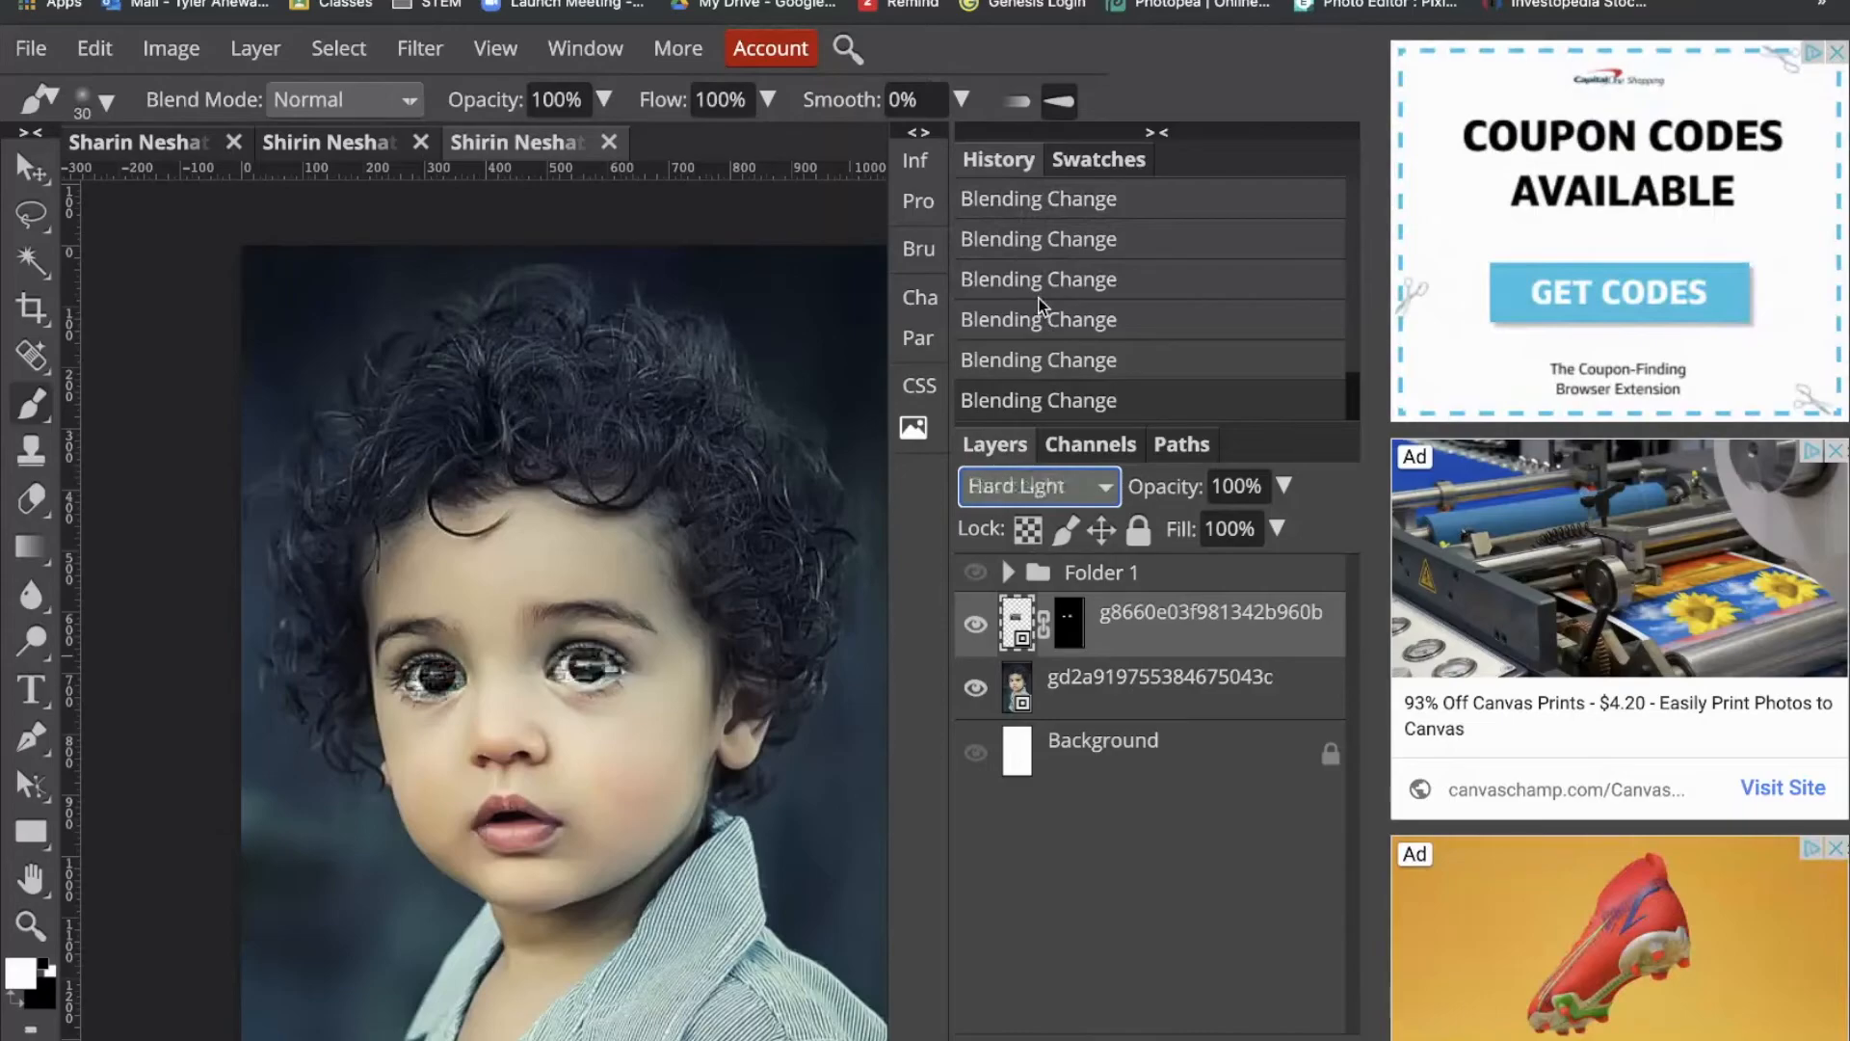
Step: Lower the brick layer's opacity to 78% and set its blend mode to Normal
left_click(1286, 489)
left_click_drag(1248, 537, 1278, 543)
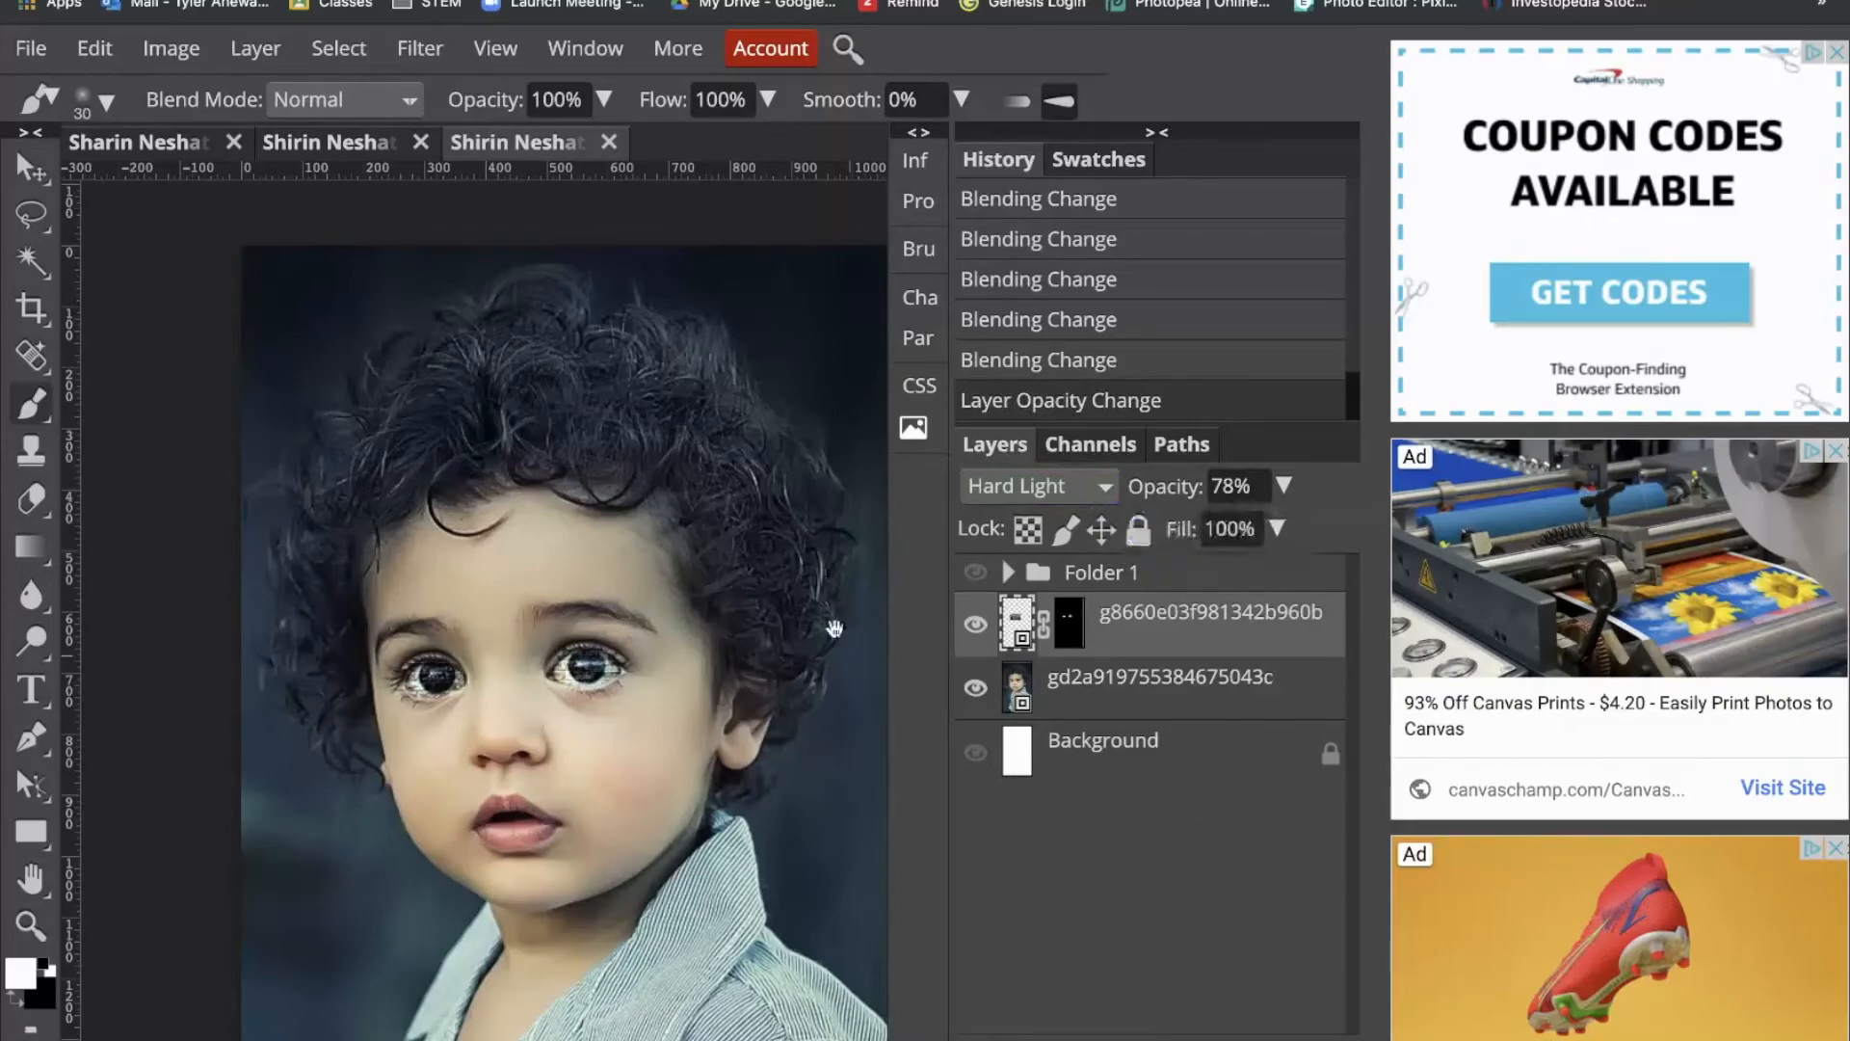
left_click(545, 771, "alt")
left_click(545, 771, "alt")
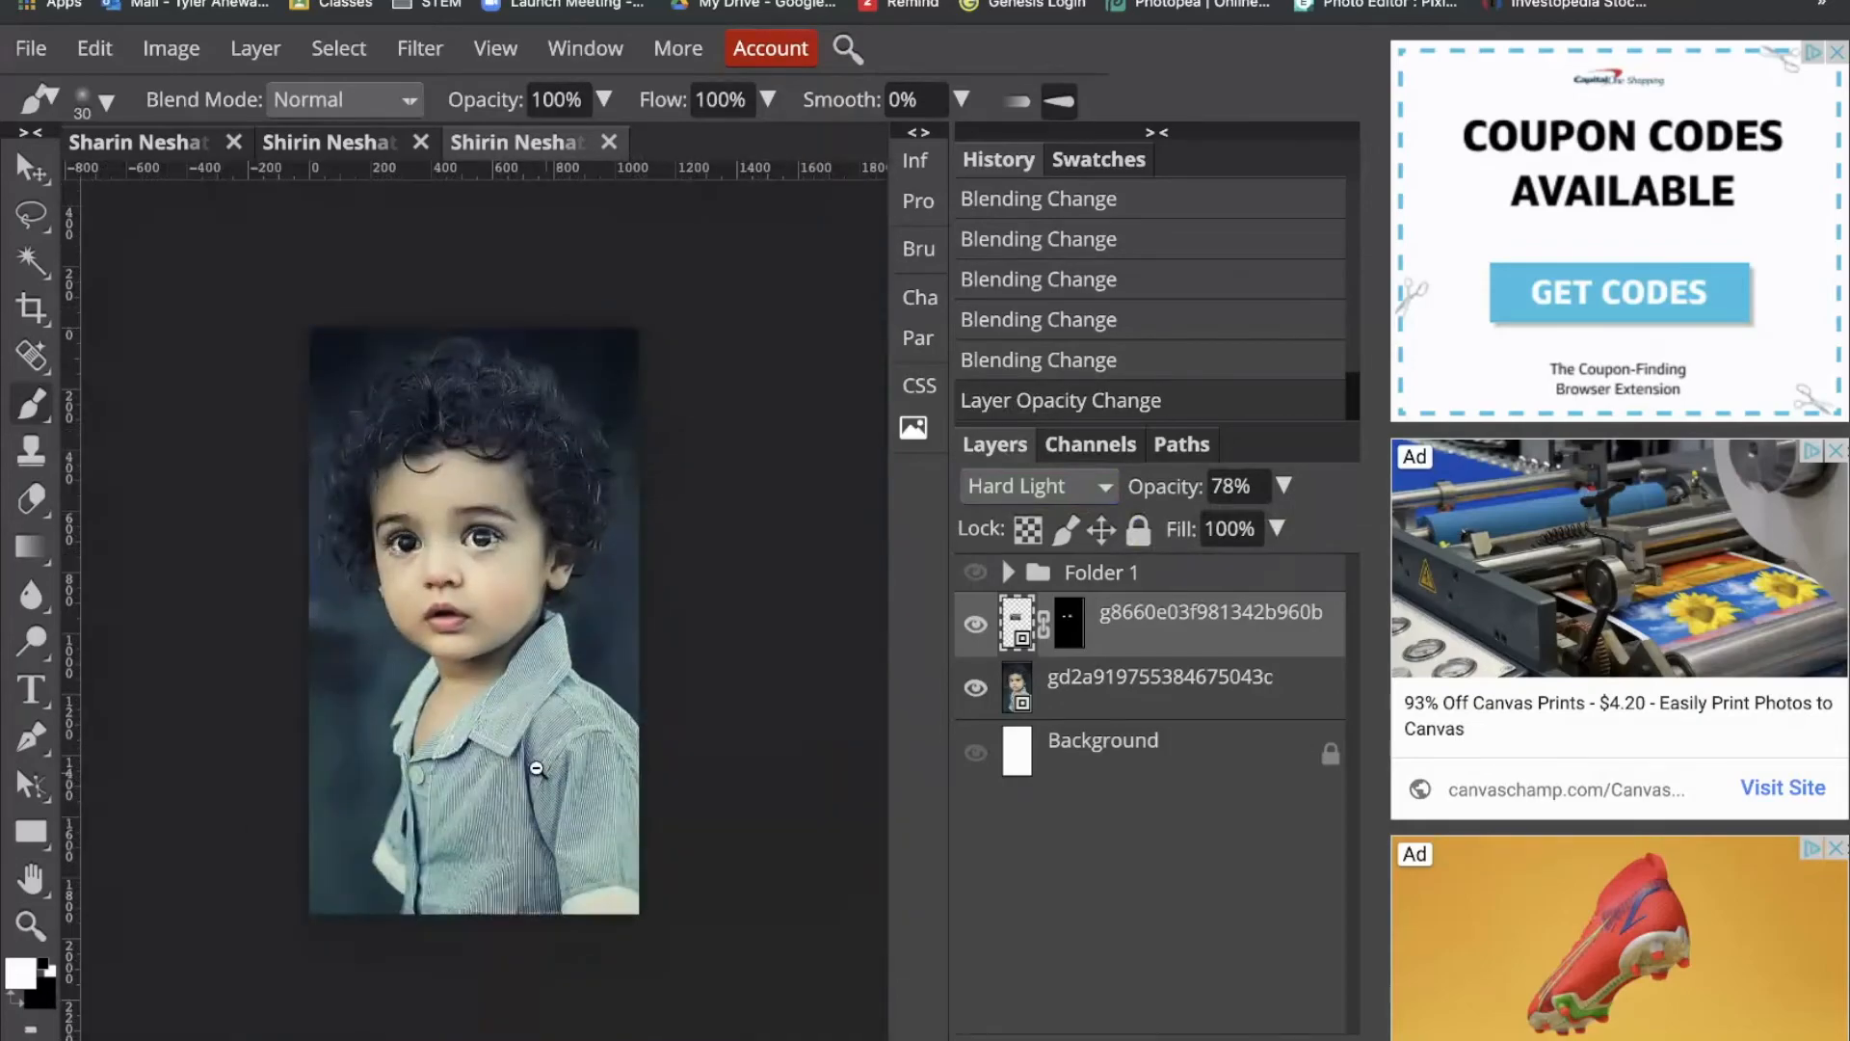
left_click(1096, 489)
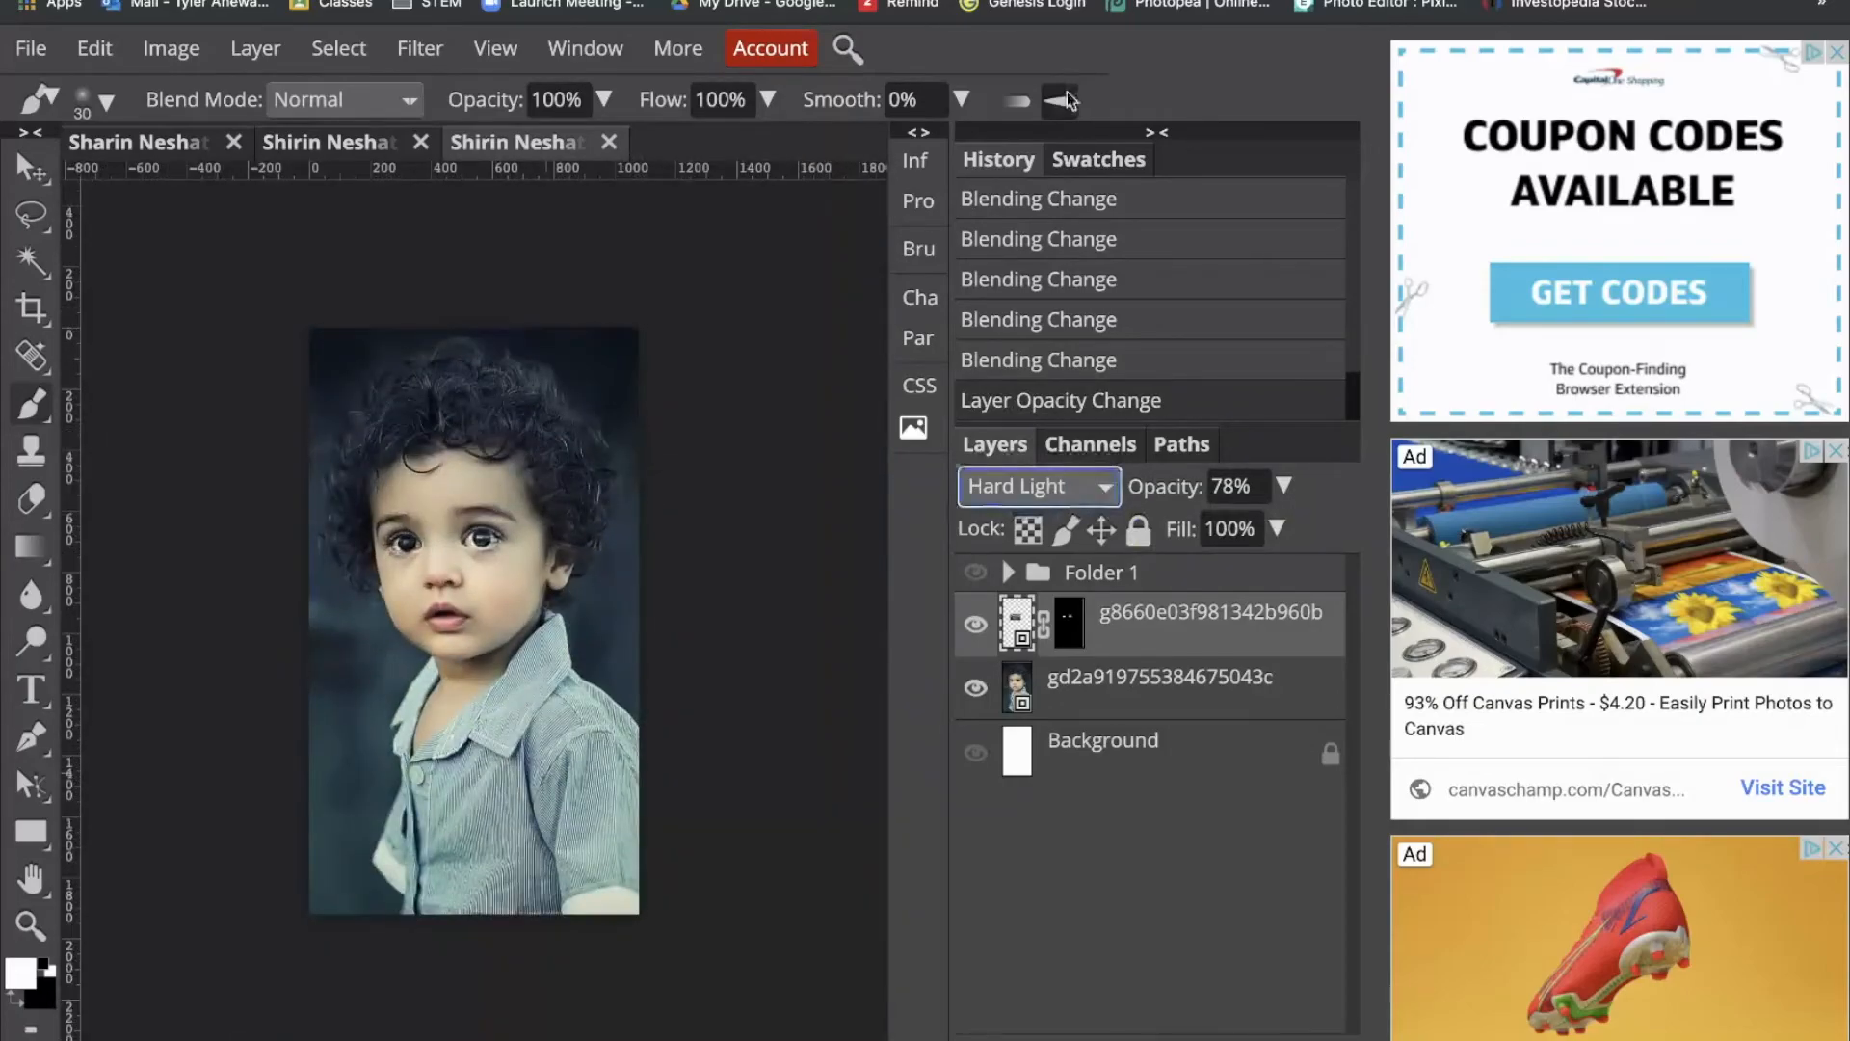
left_click(1033, 52)
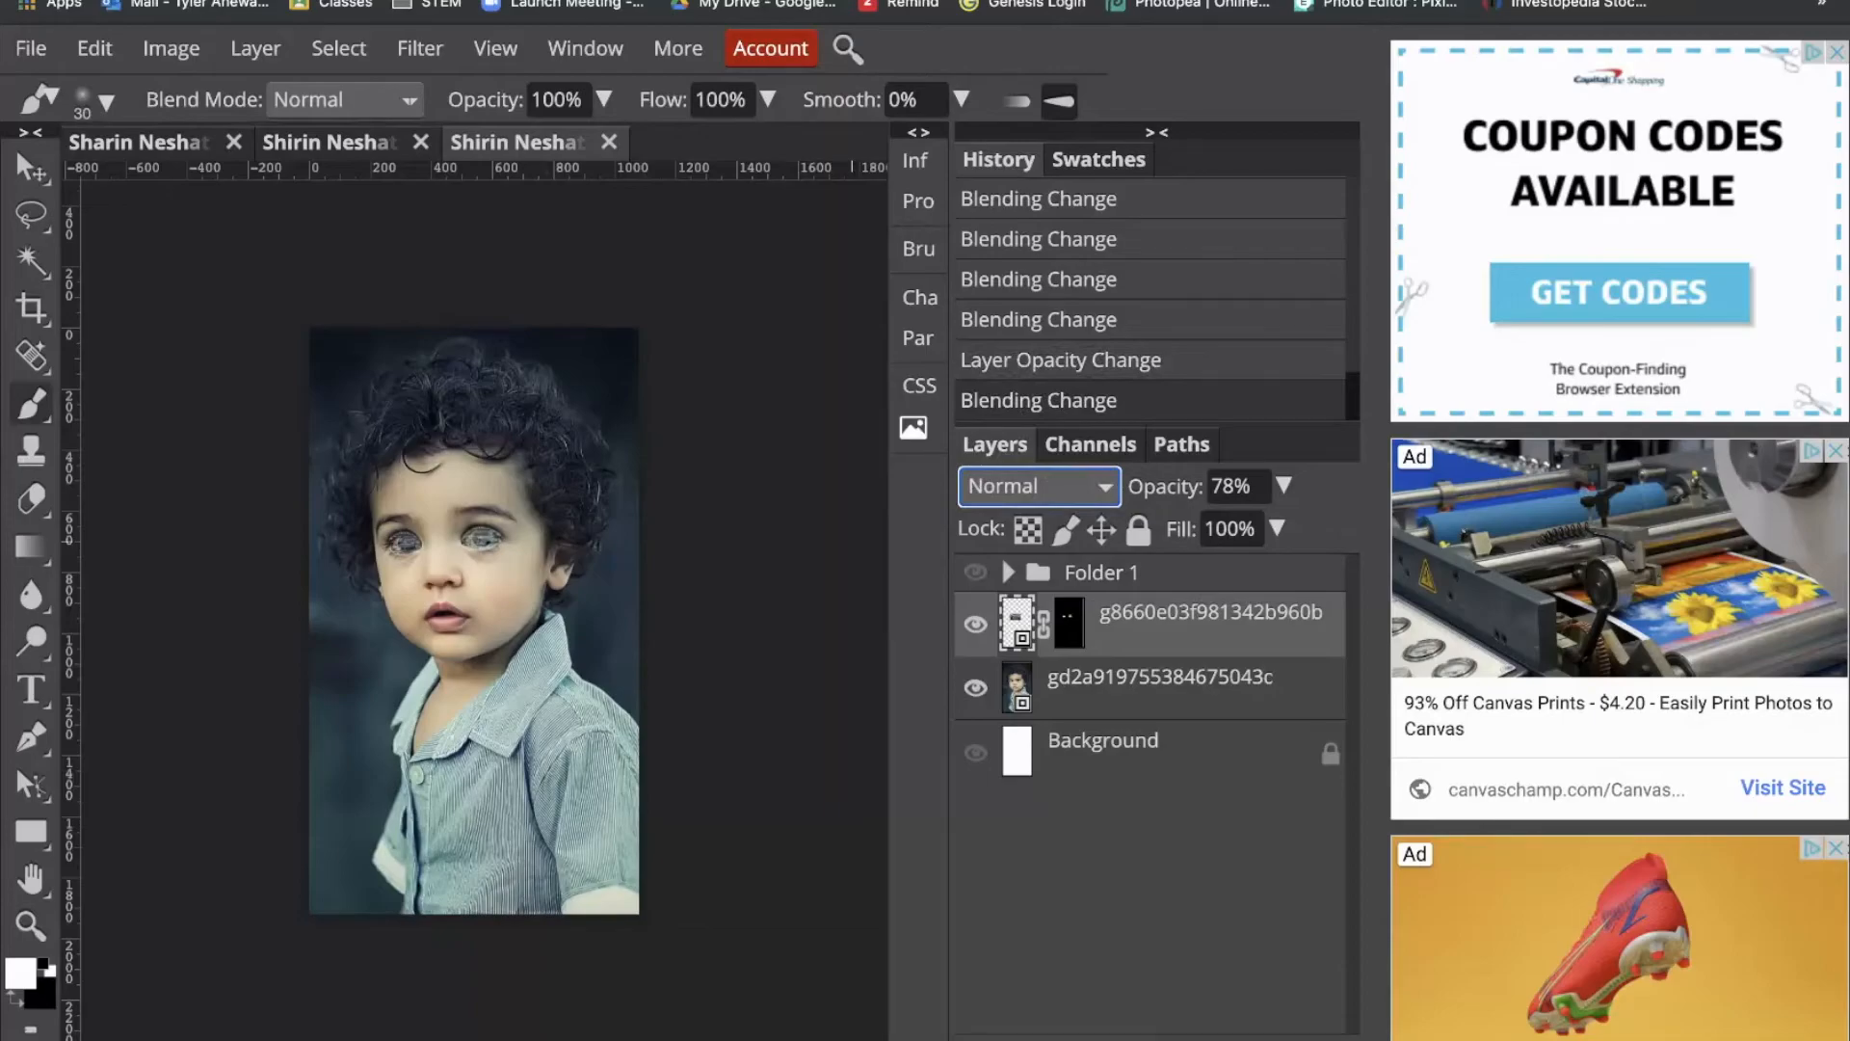
left_click(1155, 848)
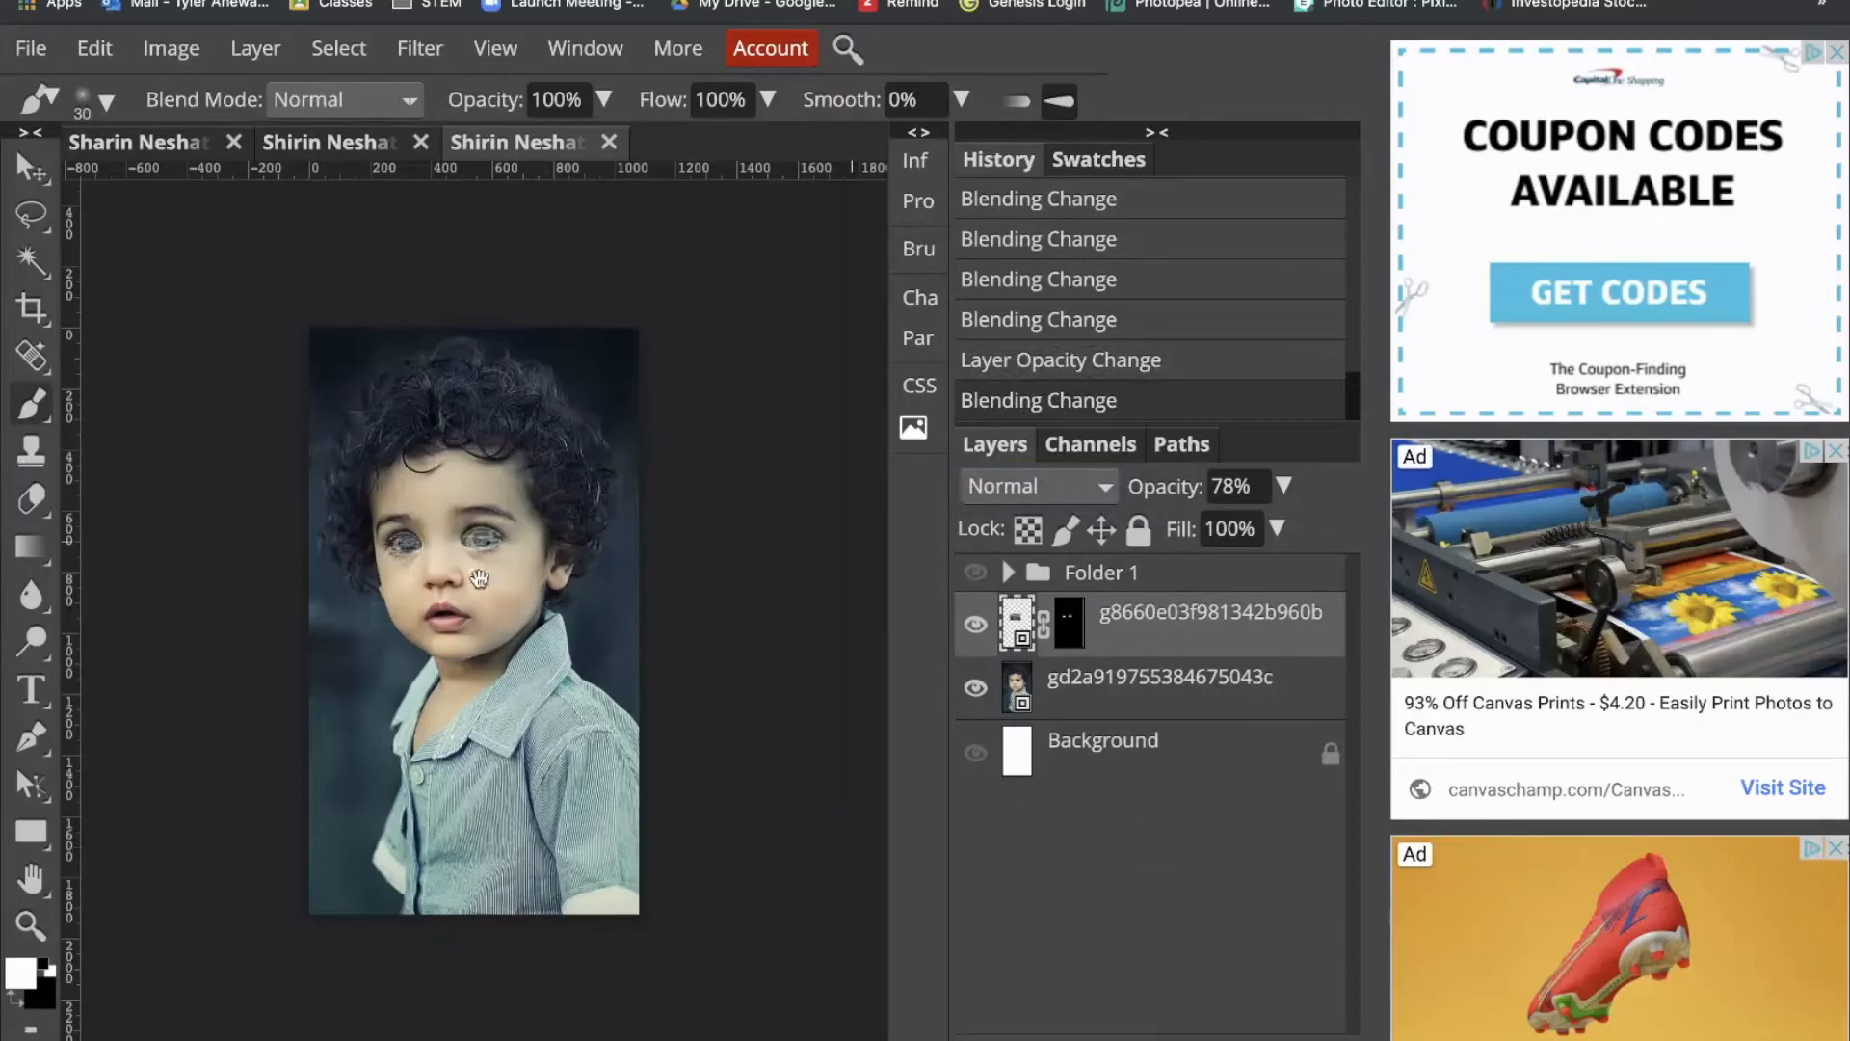
mouse_move(482, 566)
left_mouse_down()
mouse_move(545, 781)
mouse_move(549, 627)
mouse_move(569, 711)
mouse_move(468, 631)
mouse_move(503, 647)
left_mouse_up()
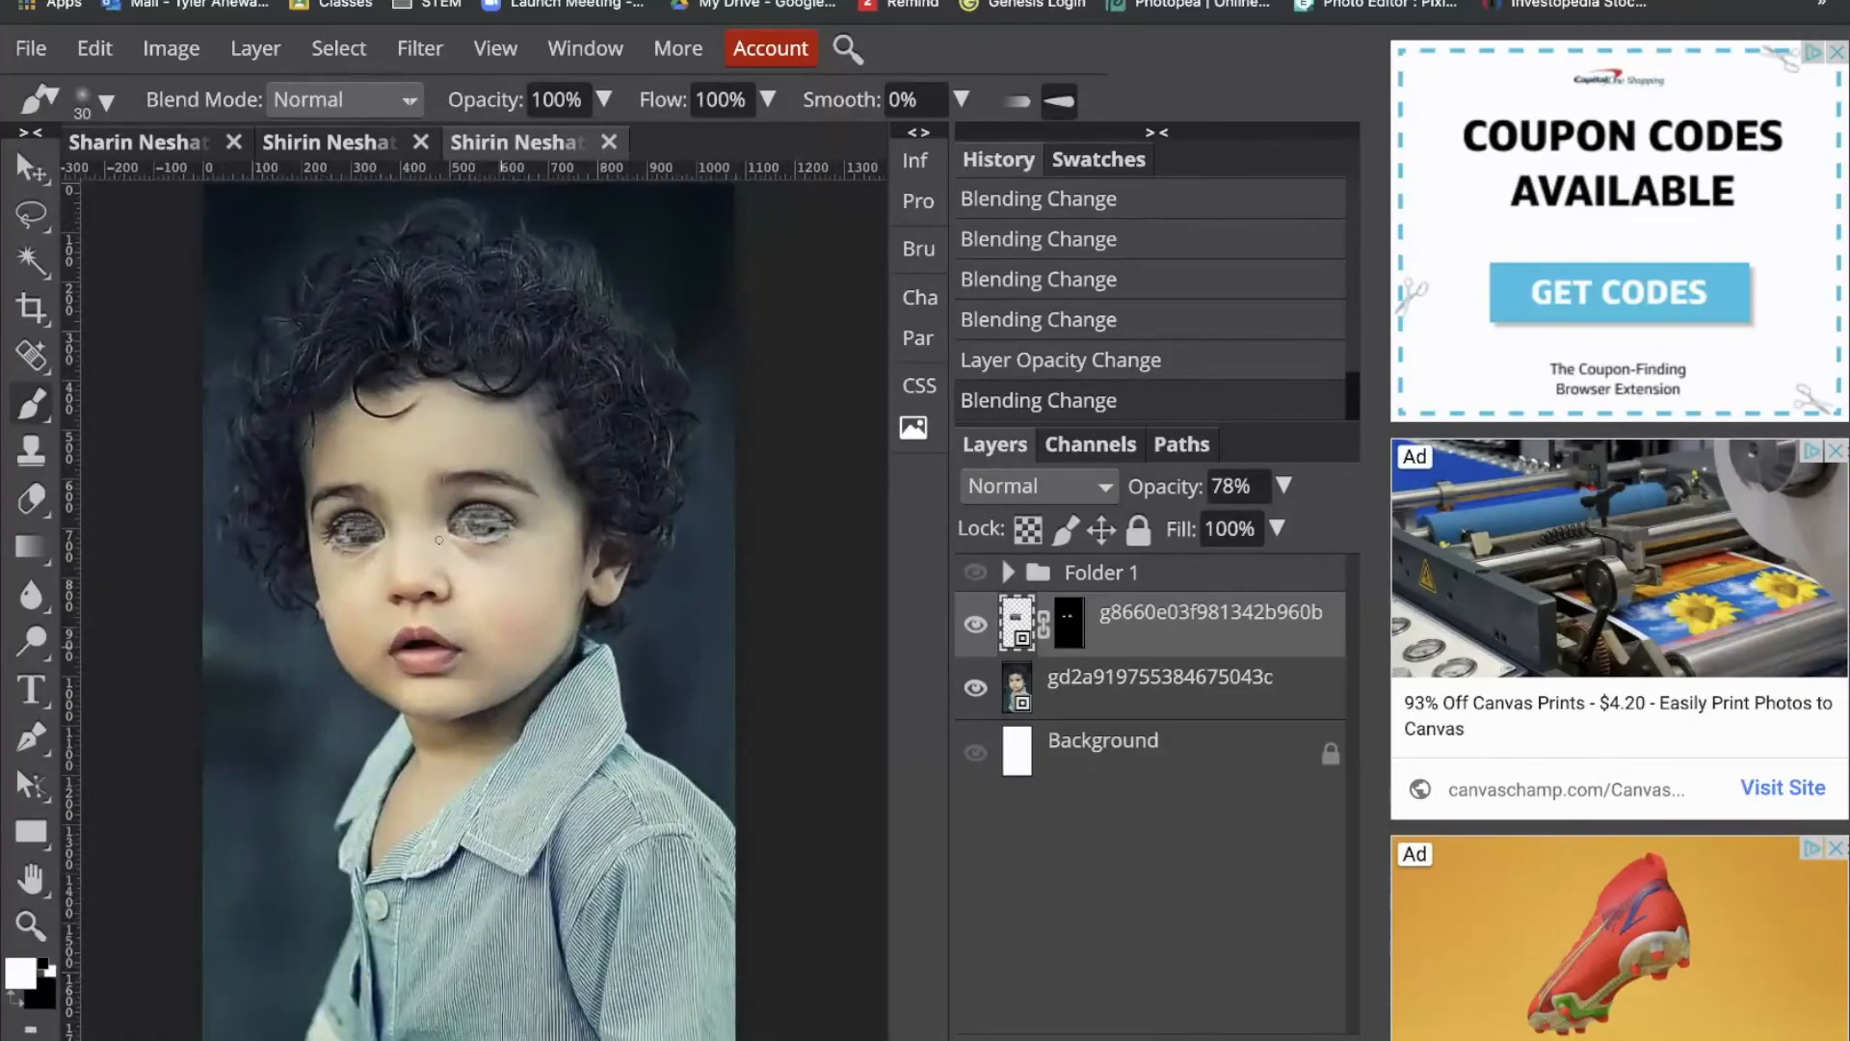
Step: Search the image gallery for "candy" and place the picture of multicoloured button candies above the brick layer
left_click(913, 428)
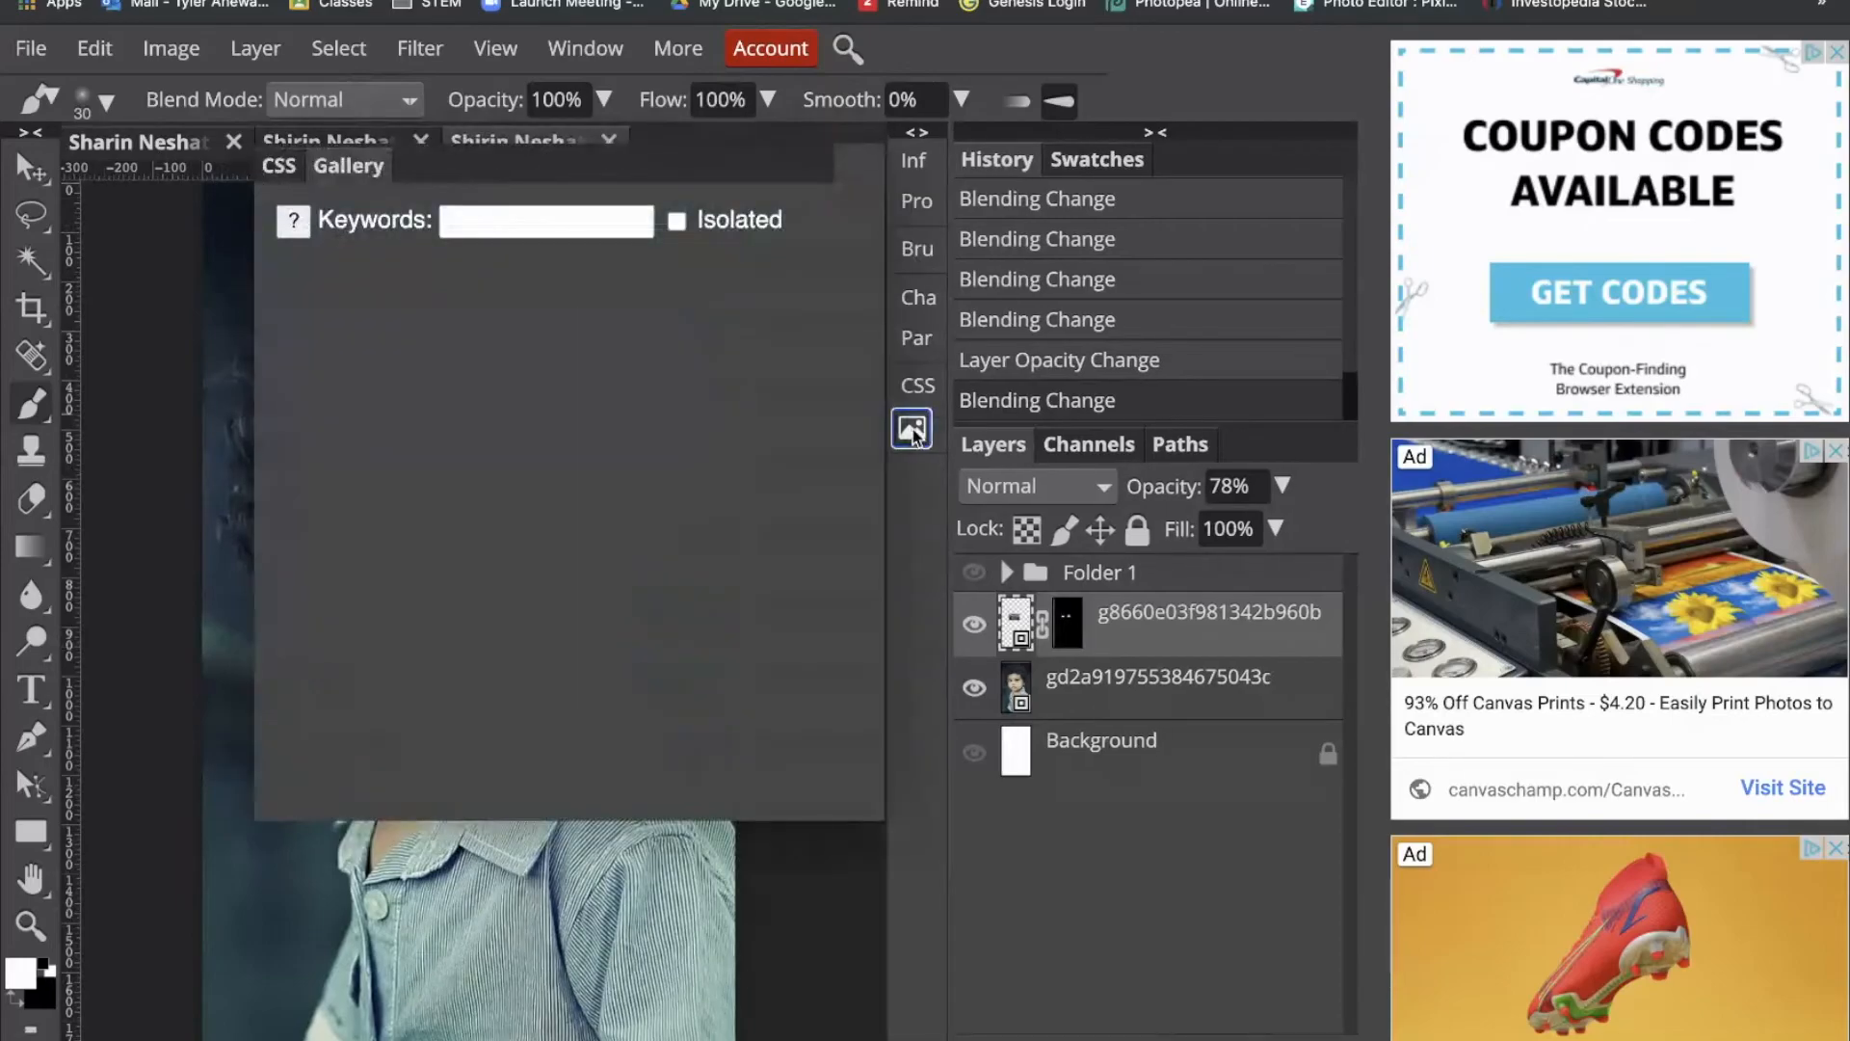
left_click(563, 219)
type("can")
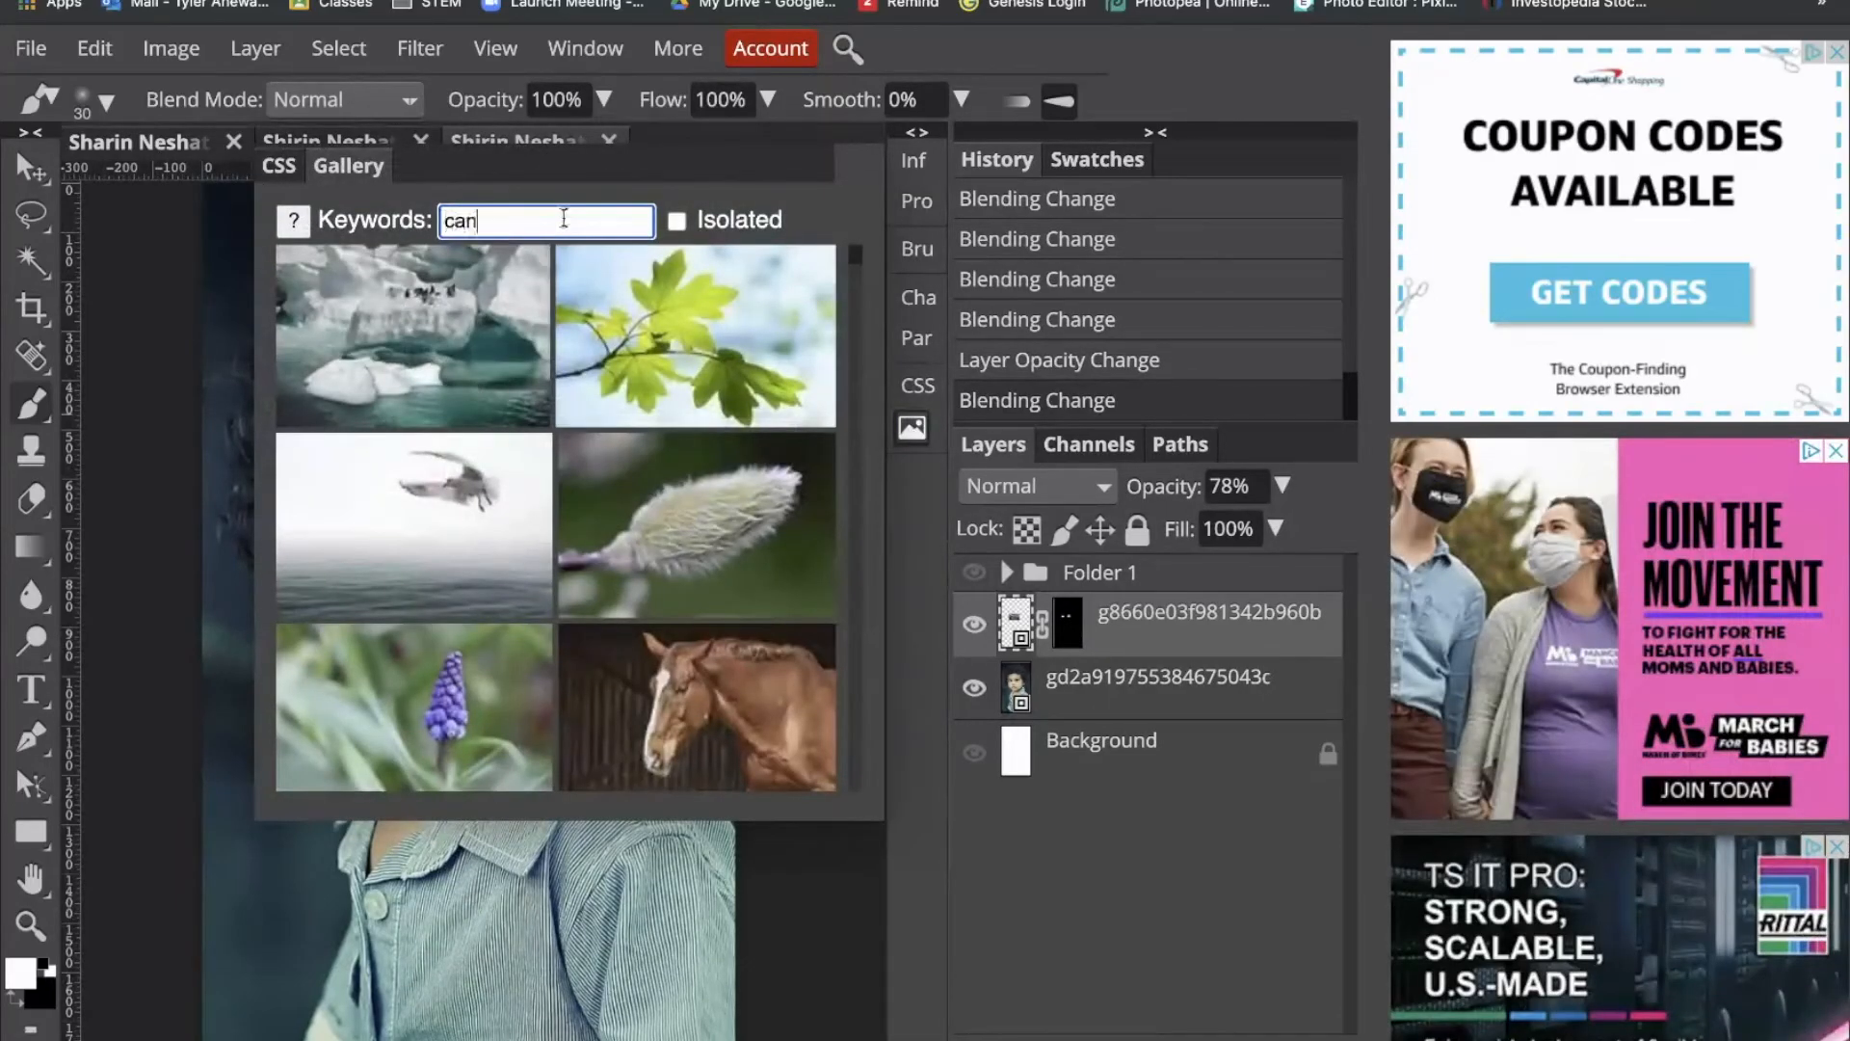
key("Return")
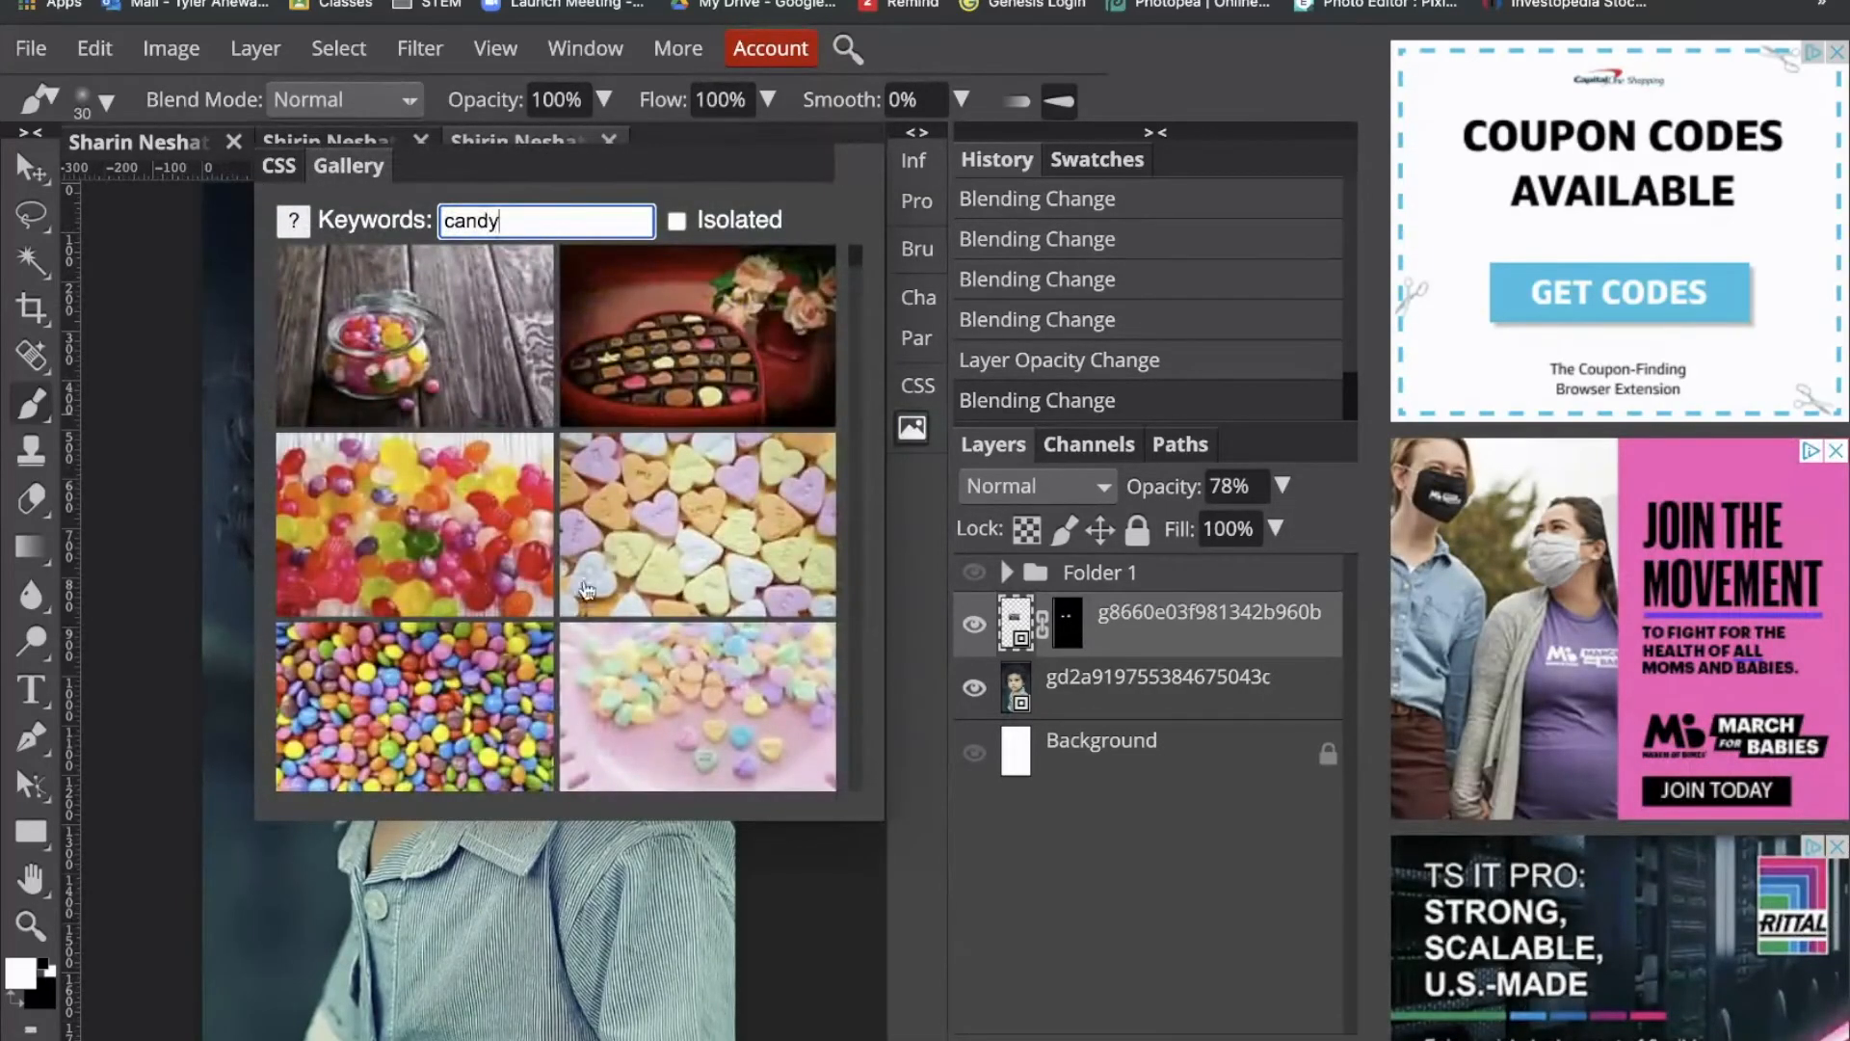
scroll(461, 652, "down", 3)
scroll(460, 653, "down", 2)
left_click(443, 416)
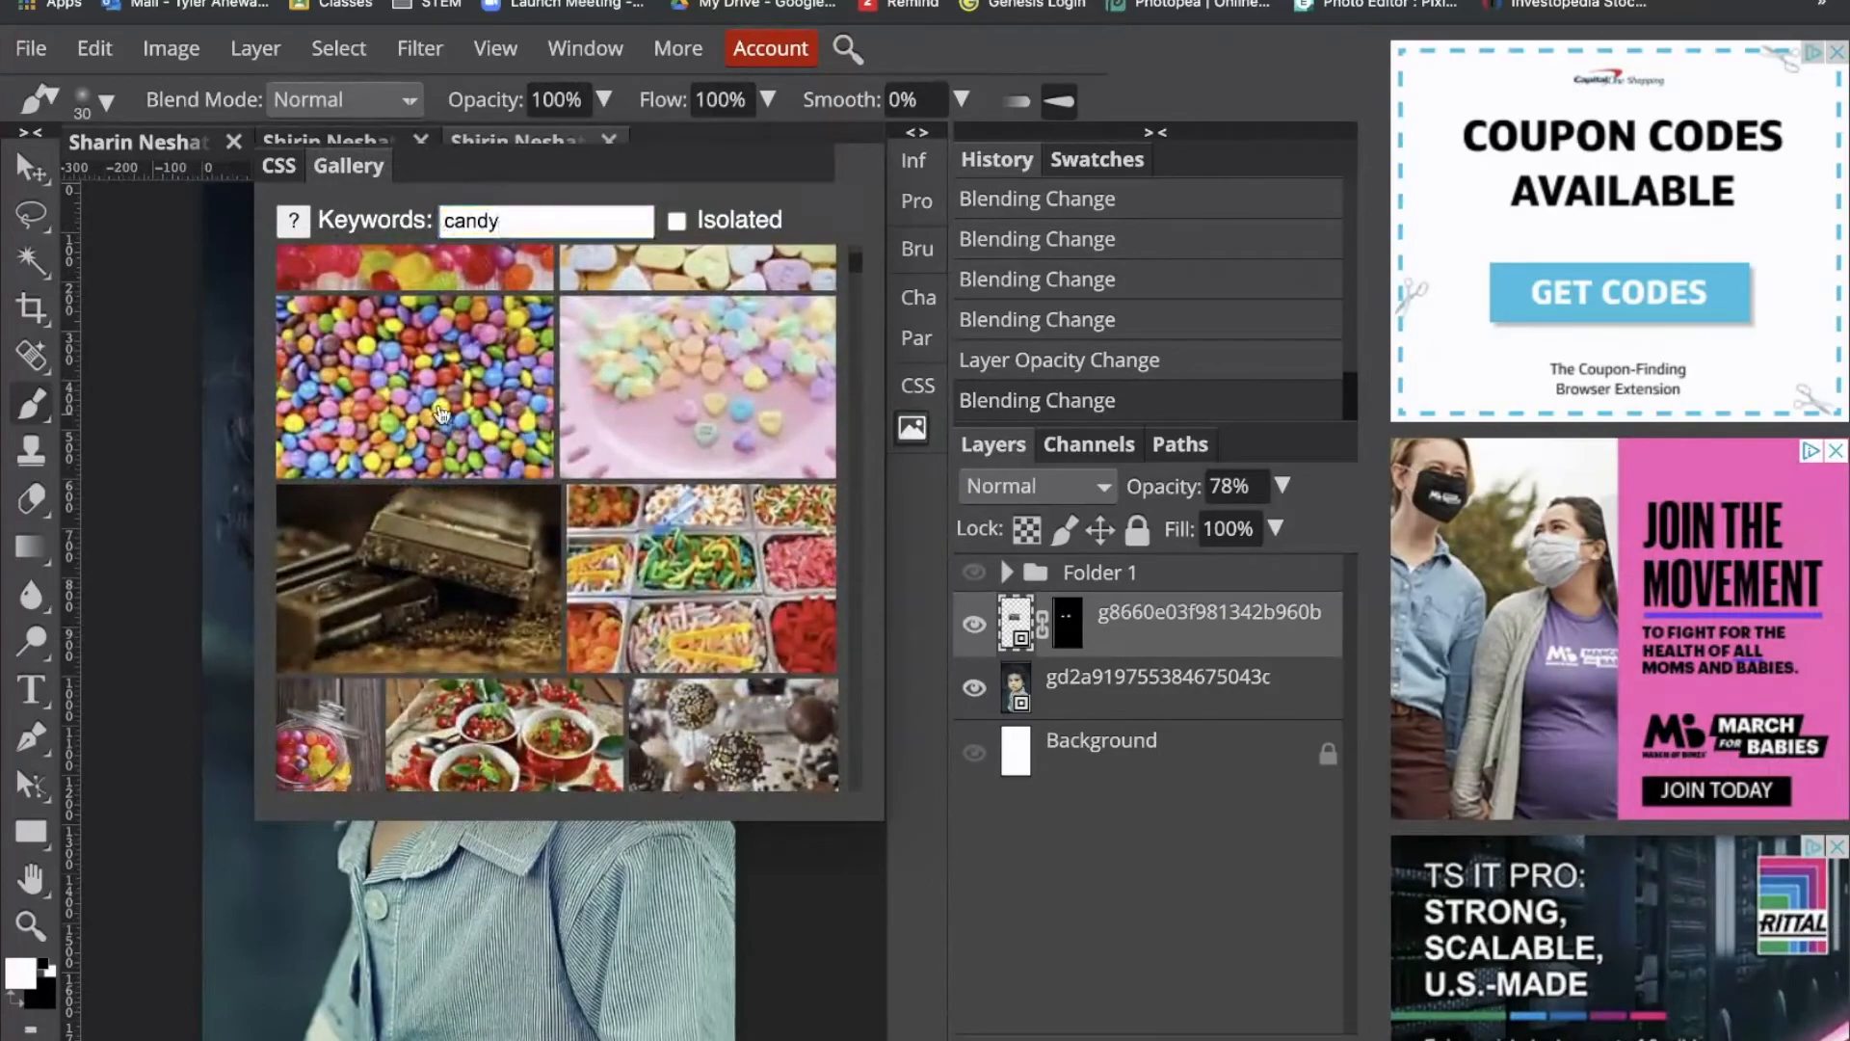
left_click(912, 428)
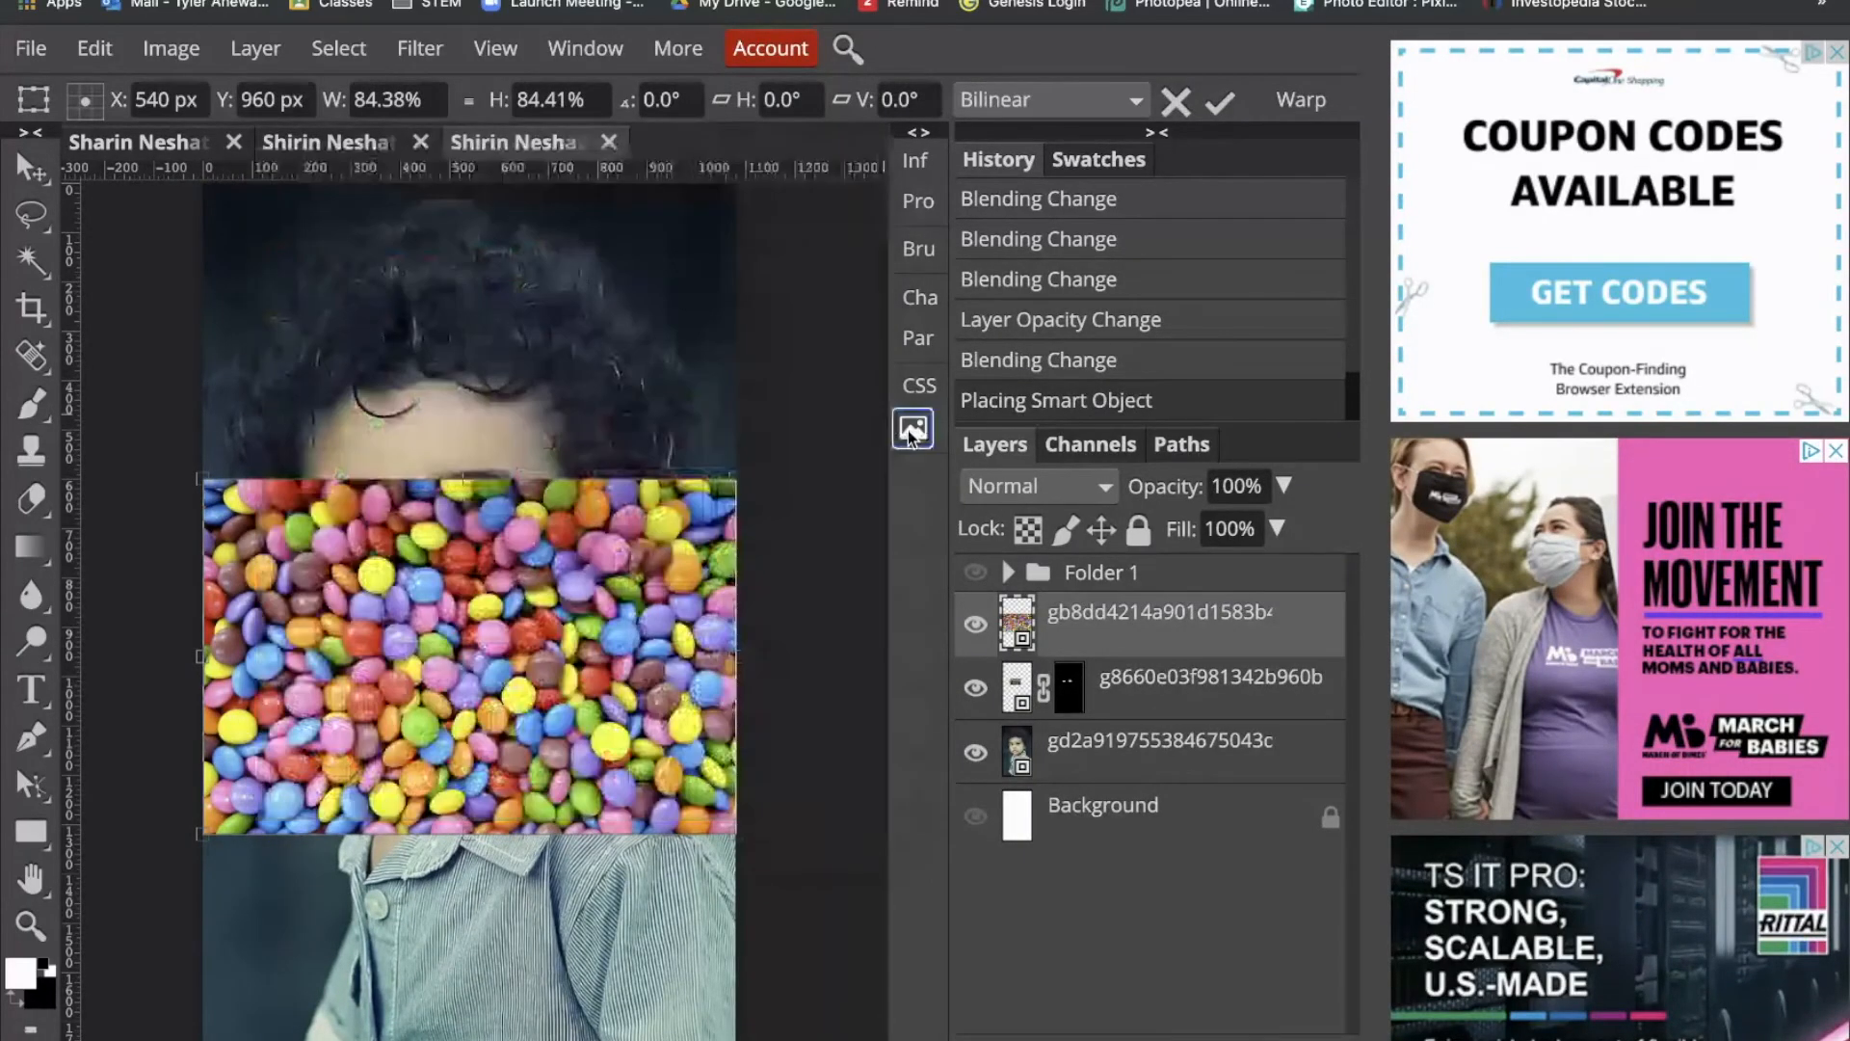
key("Return")
Step: Scale the candy picture down to about 29% and position it over the boy's left-hand eye
left_click_drag(540, 656, 597, 707)
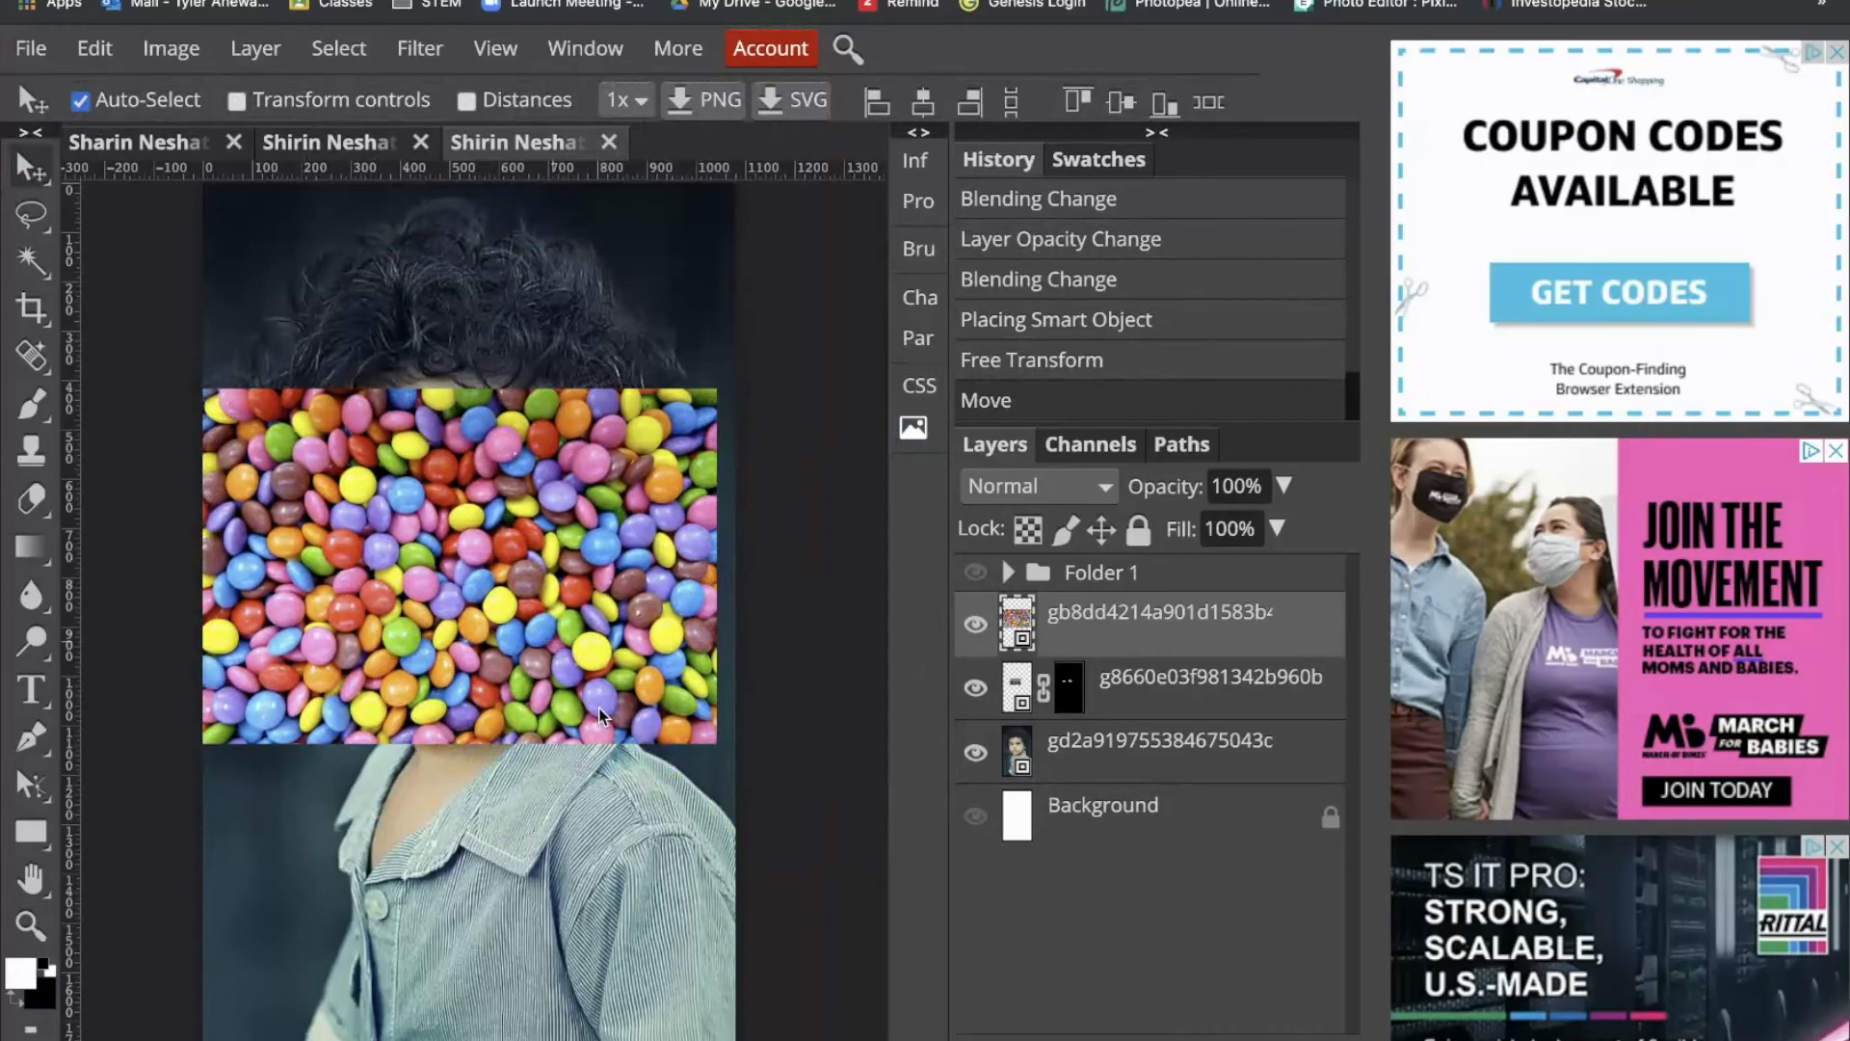
key("ctrl+alt+t")
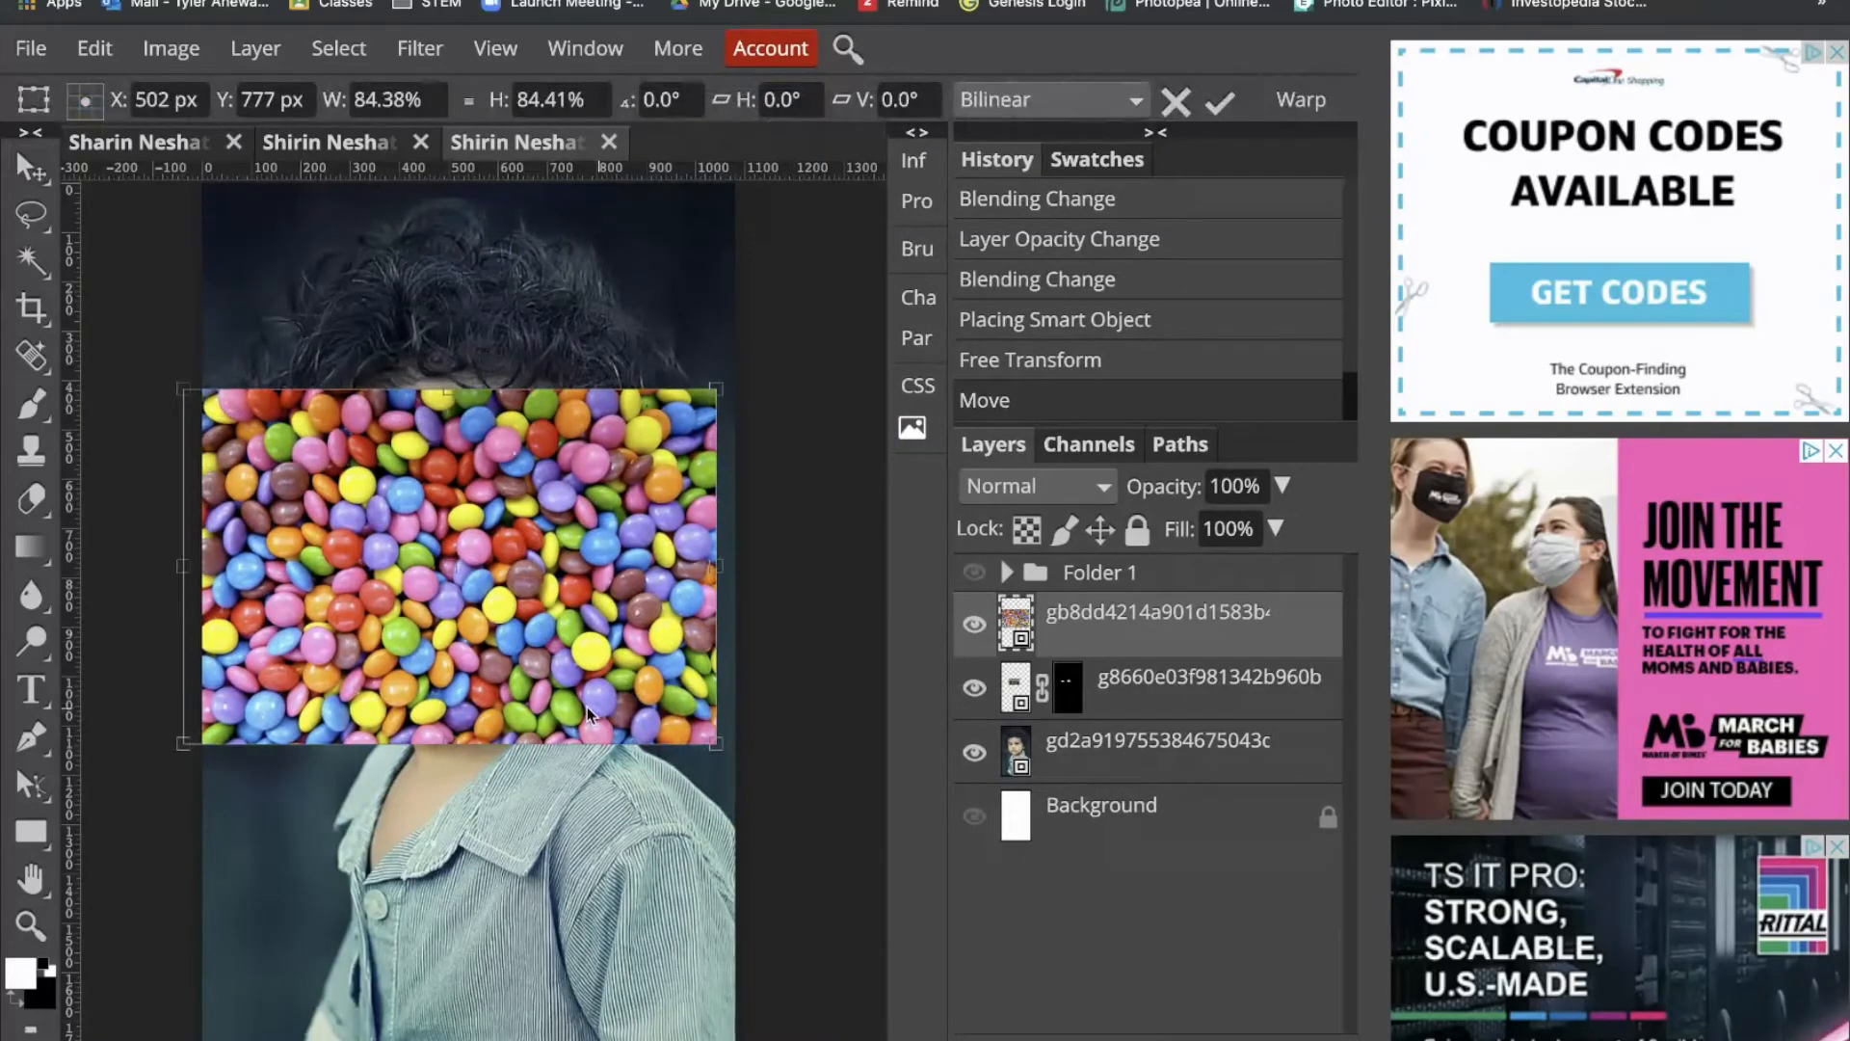
left_click_drag(598, 707, 598, 658)
left_click_drag(714, 339, 451, 507)
left_click_drag(396, 563, 493, 461)
left_click_drag(567, 584, 527, 547)
left_click_drag(505, 513, 511, 504)
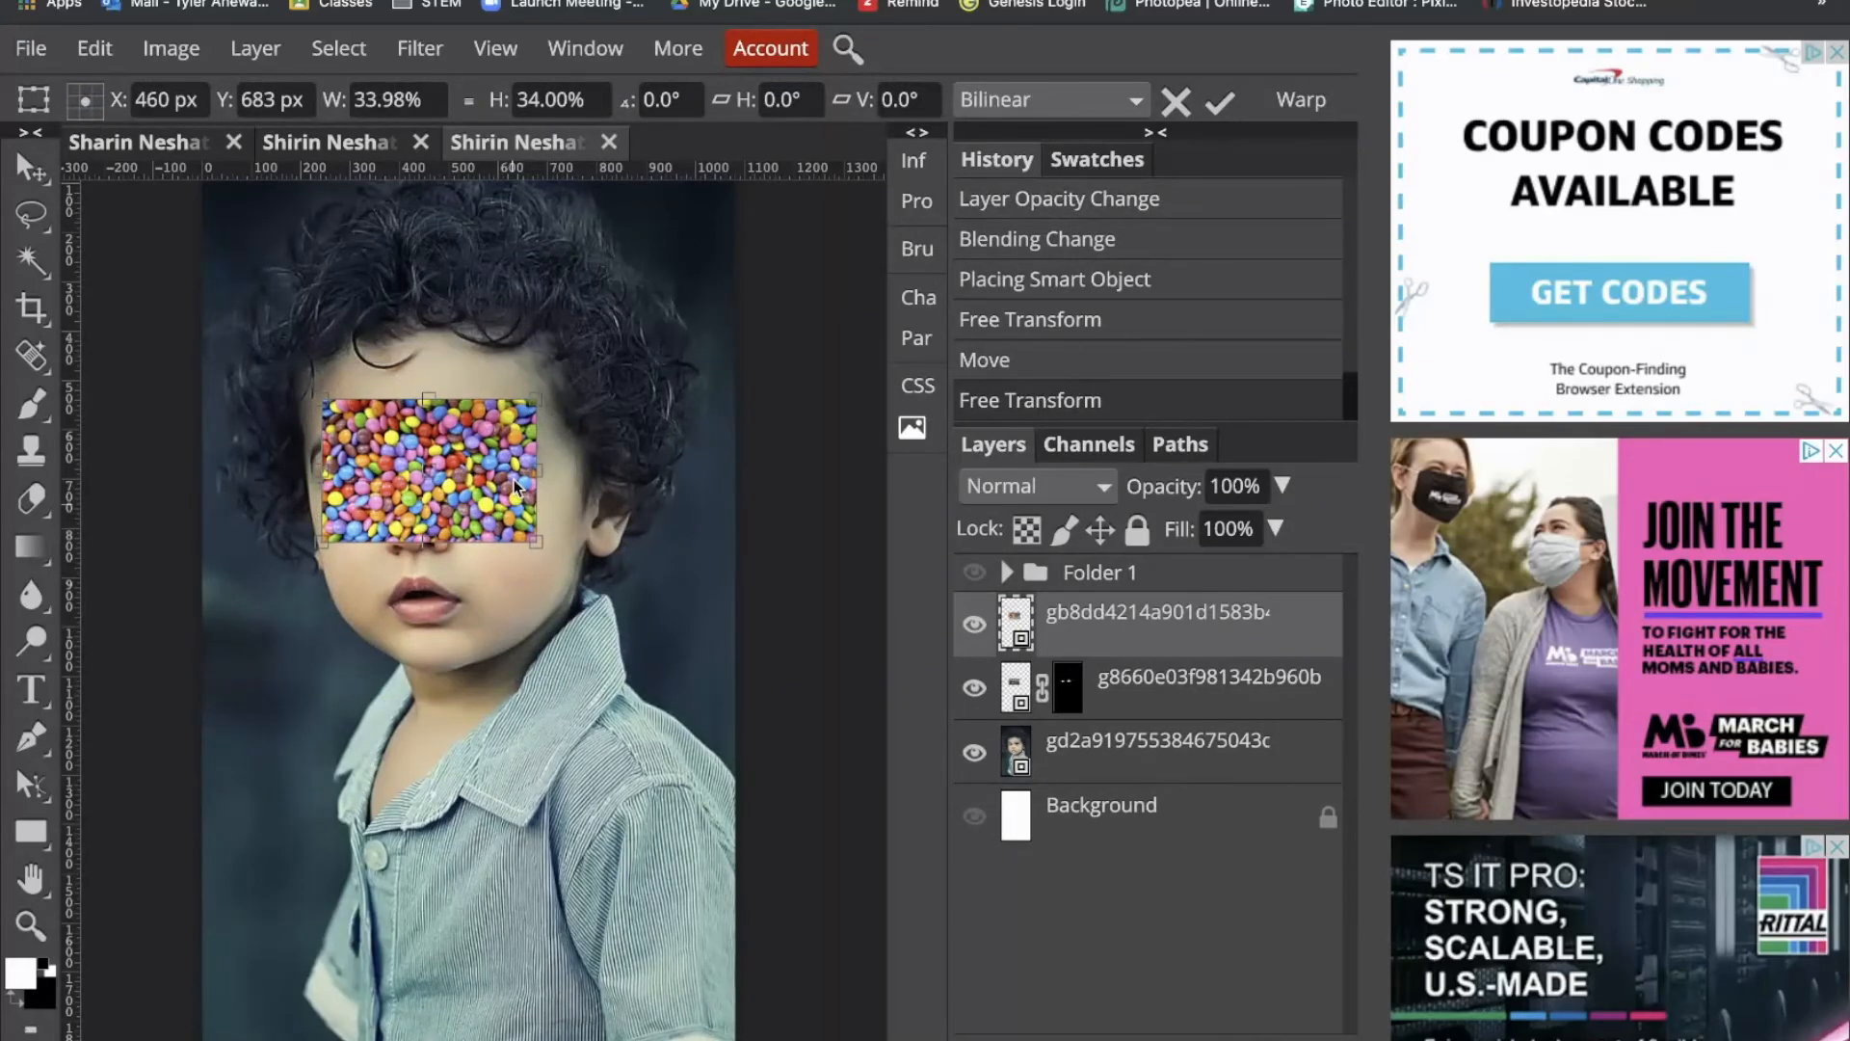
left_click_drag(533, 539, 429, 524)
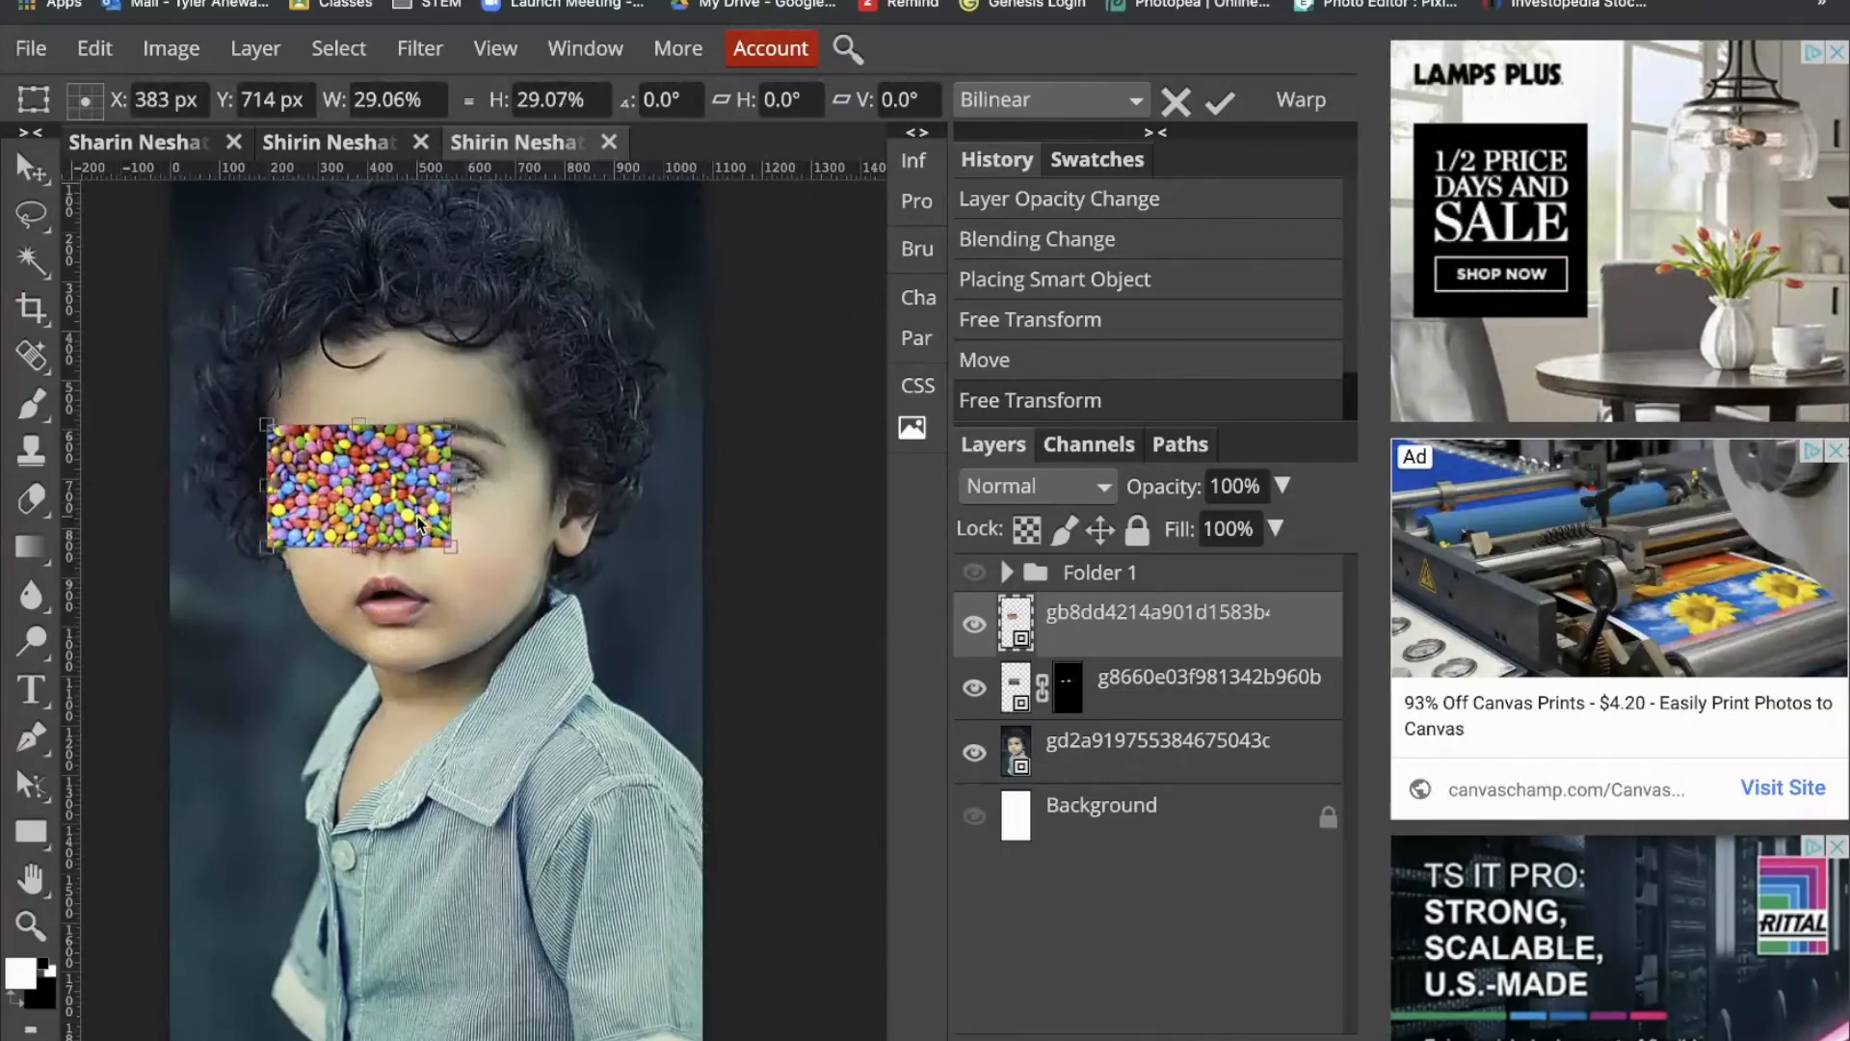
key("Return")
Step: Duplicate the candy layer, move the copy onto the right-hand eye and shrink it to cover just that eye
key("ctrl+j")
left_click_drag(429, 539, 448, 451)
key("ctrl+t")
Step: Scale the original candy layer down to about 15% so it covers only the left-hand eye
left_click(1110, 715)
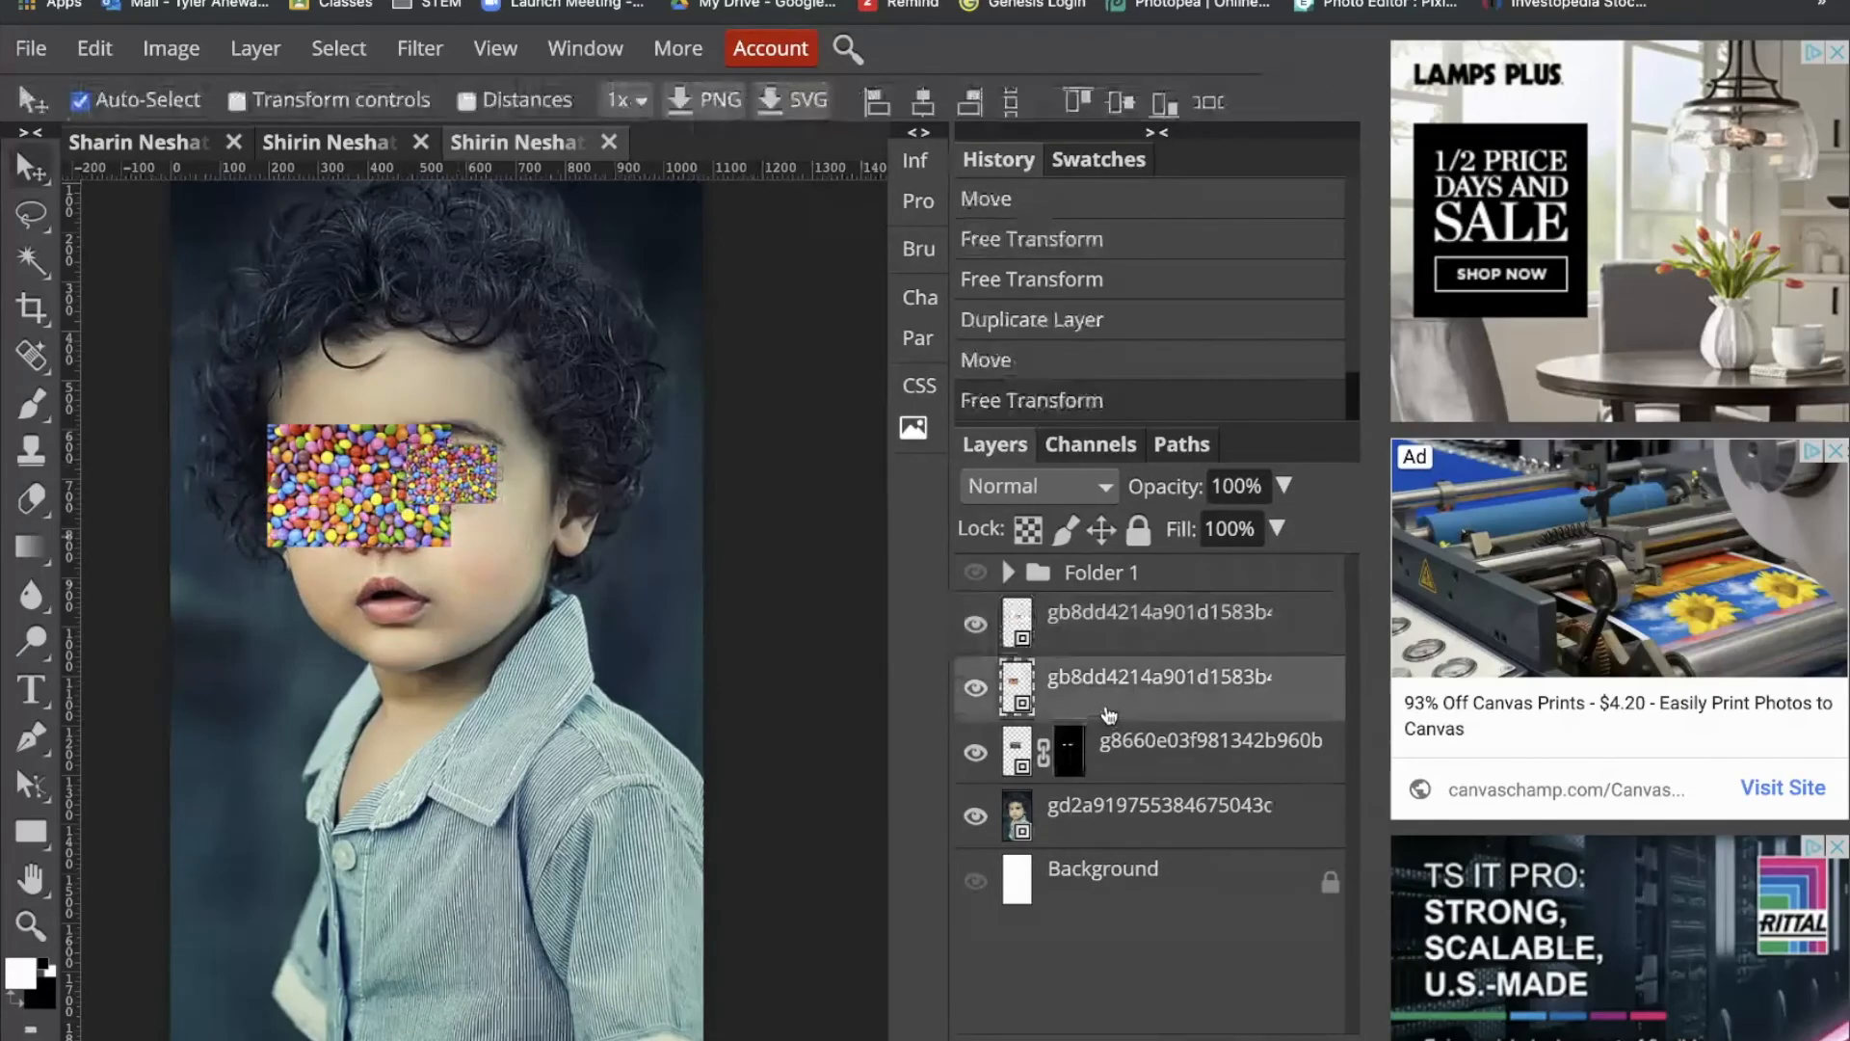
key("ctrl+alt+t")
left_click_drag(448, 545, 339, 479)
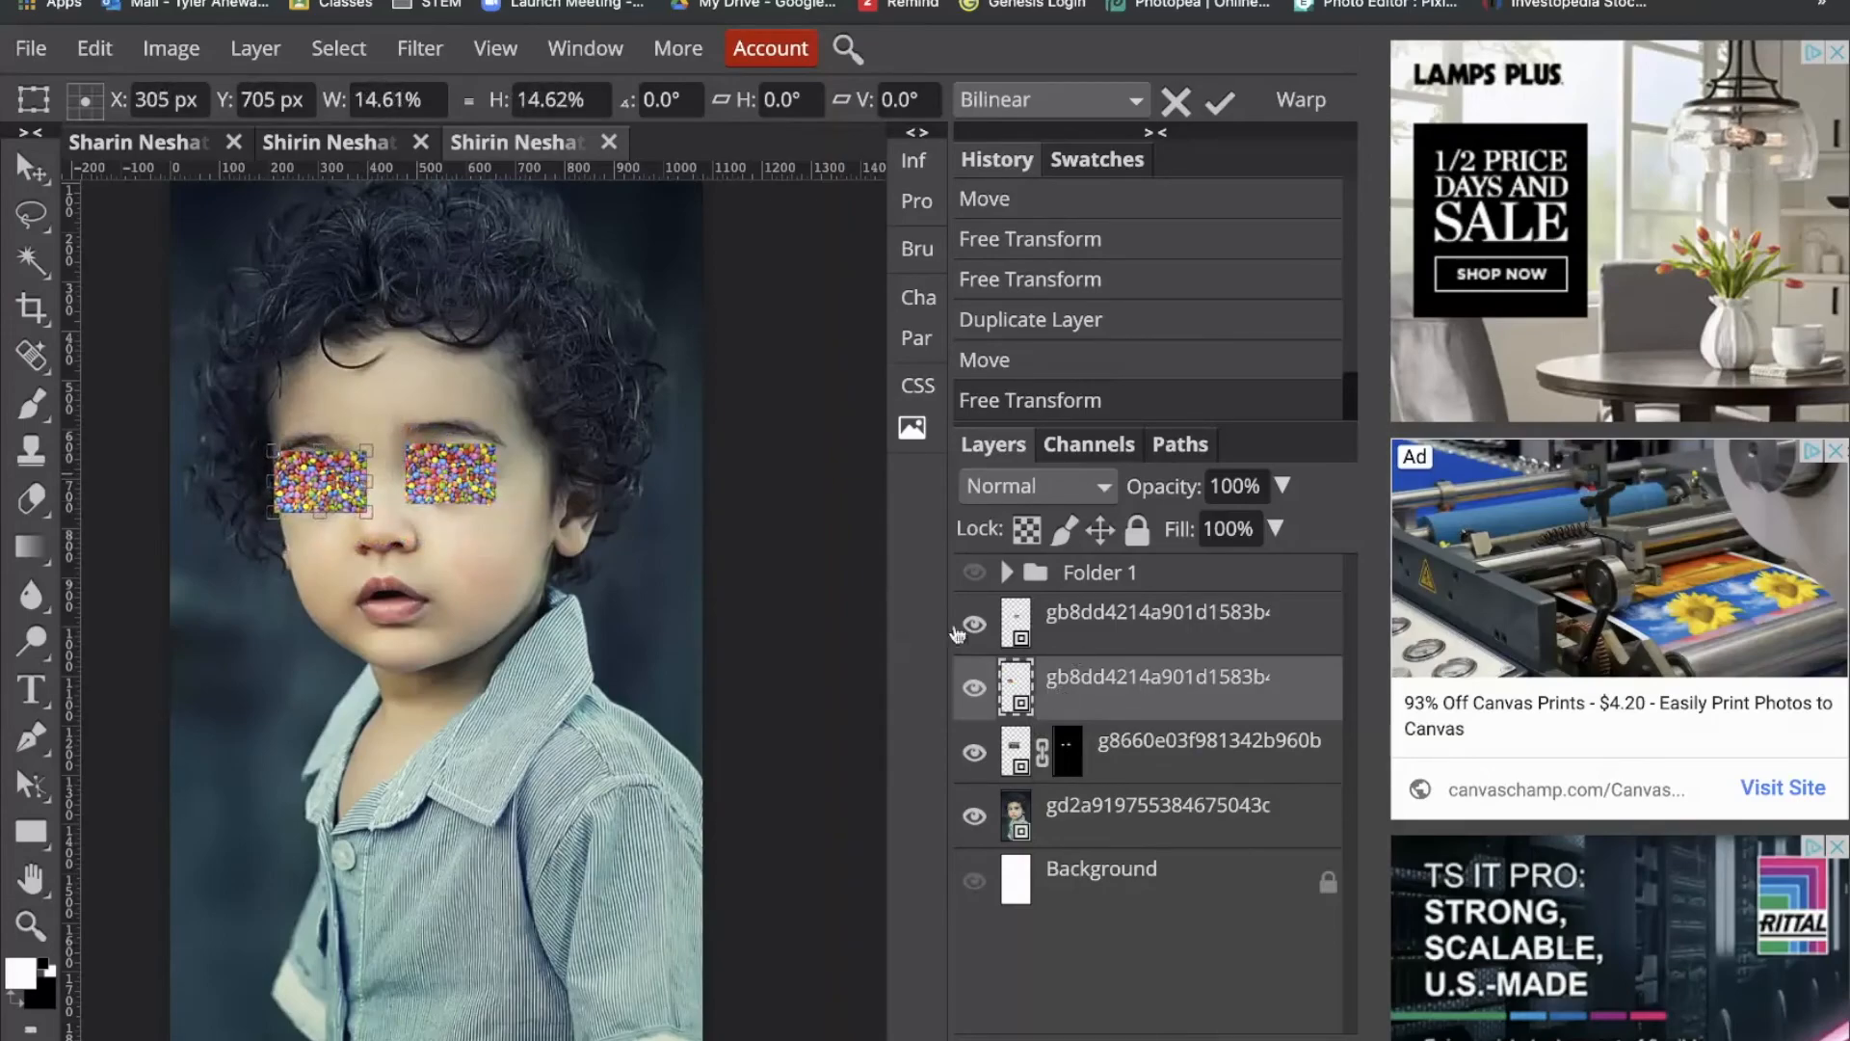
key("Return")
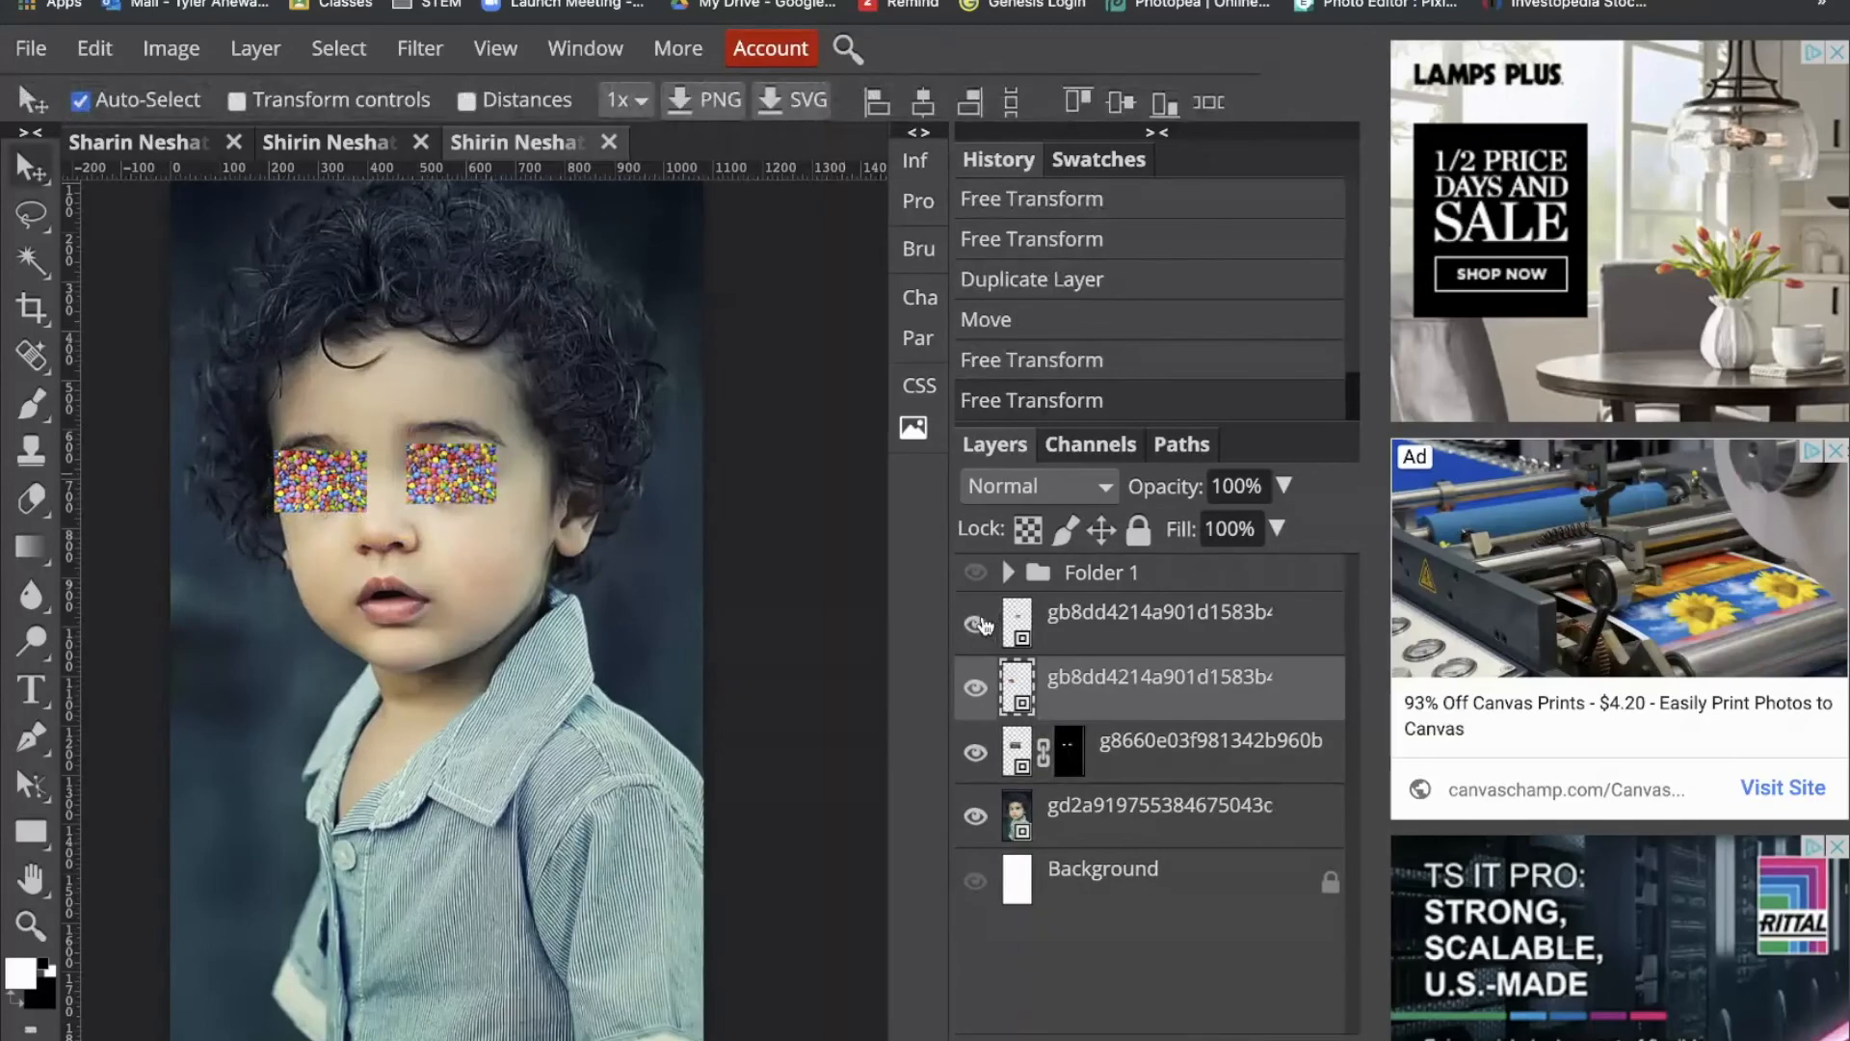
Step: Merge the upper candy layer down into the other candy layer, and toggle the merged layer's visibility
left_click(1152, 636)
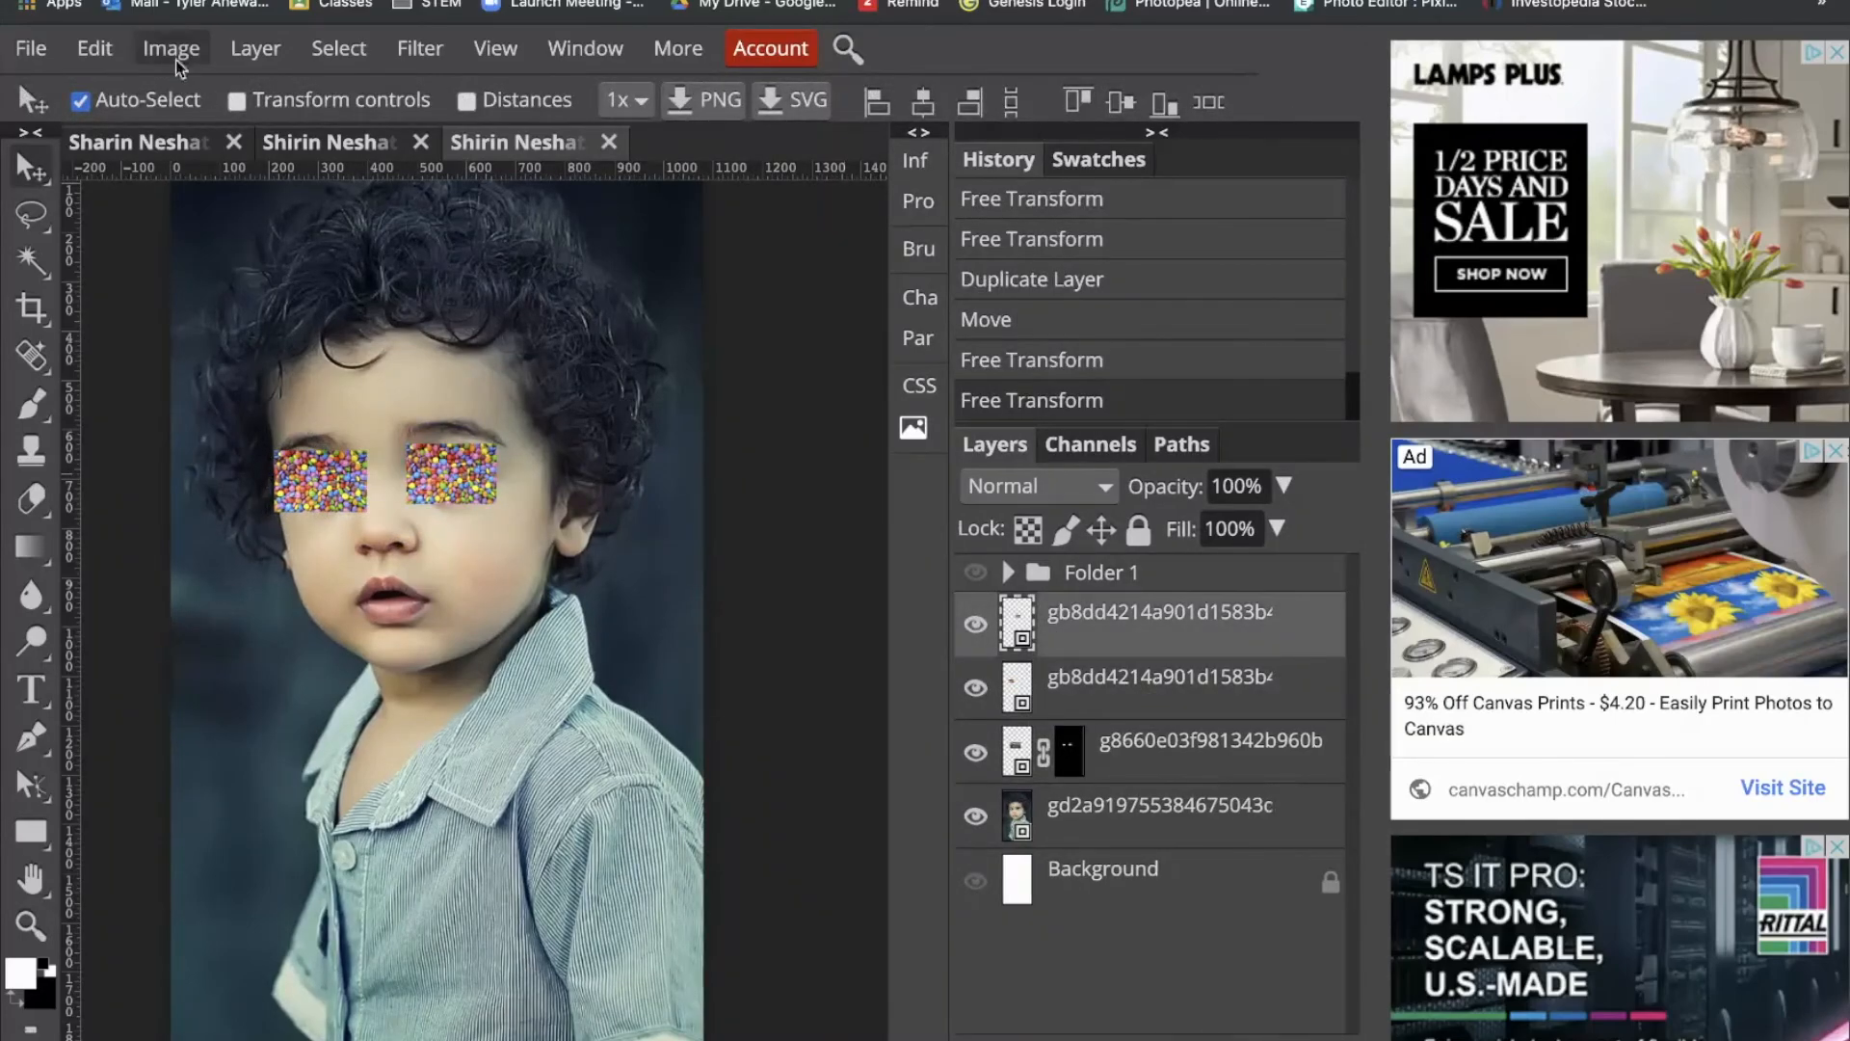
left_click(237, 56)
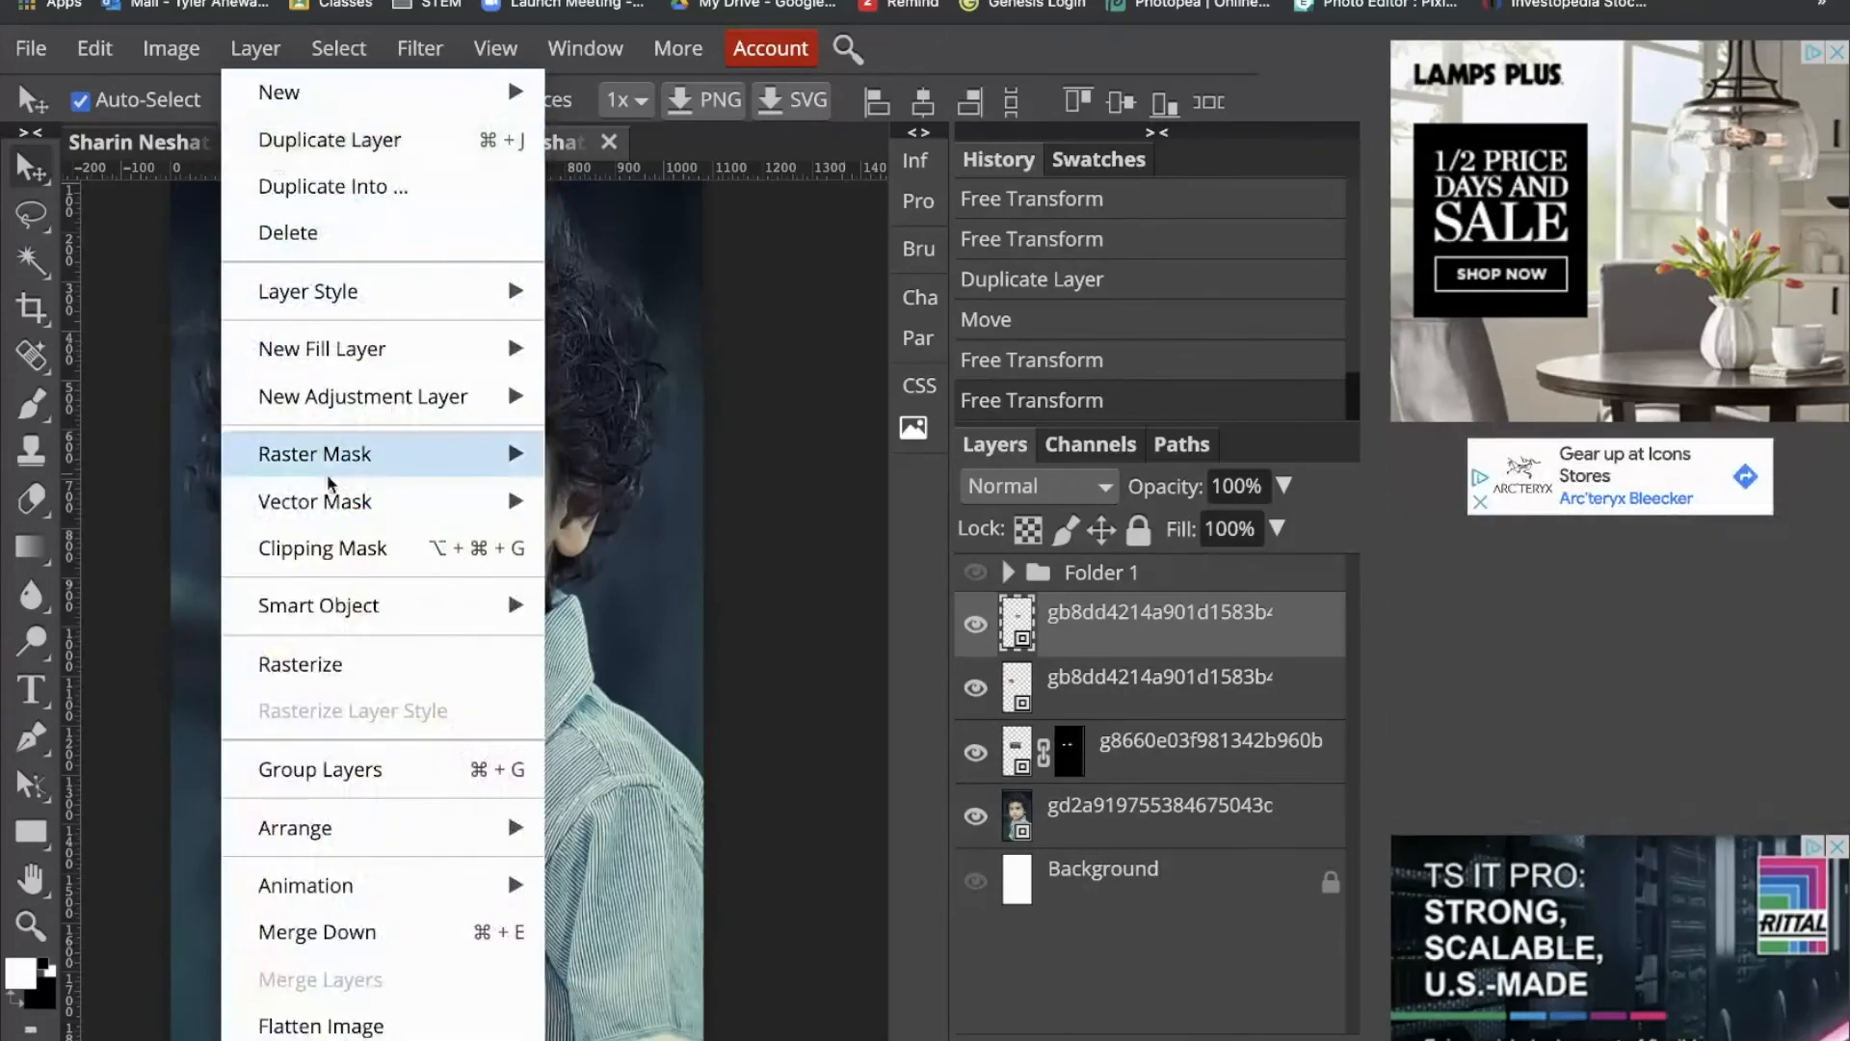
left_click(457, 935)
left_click(976, 626)
left_click(976, 627)
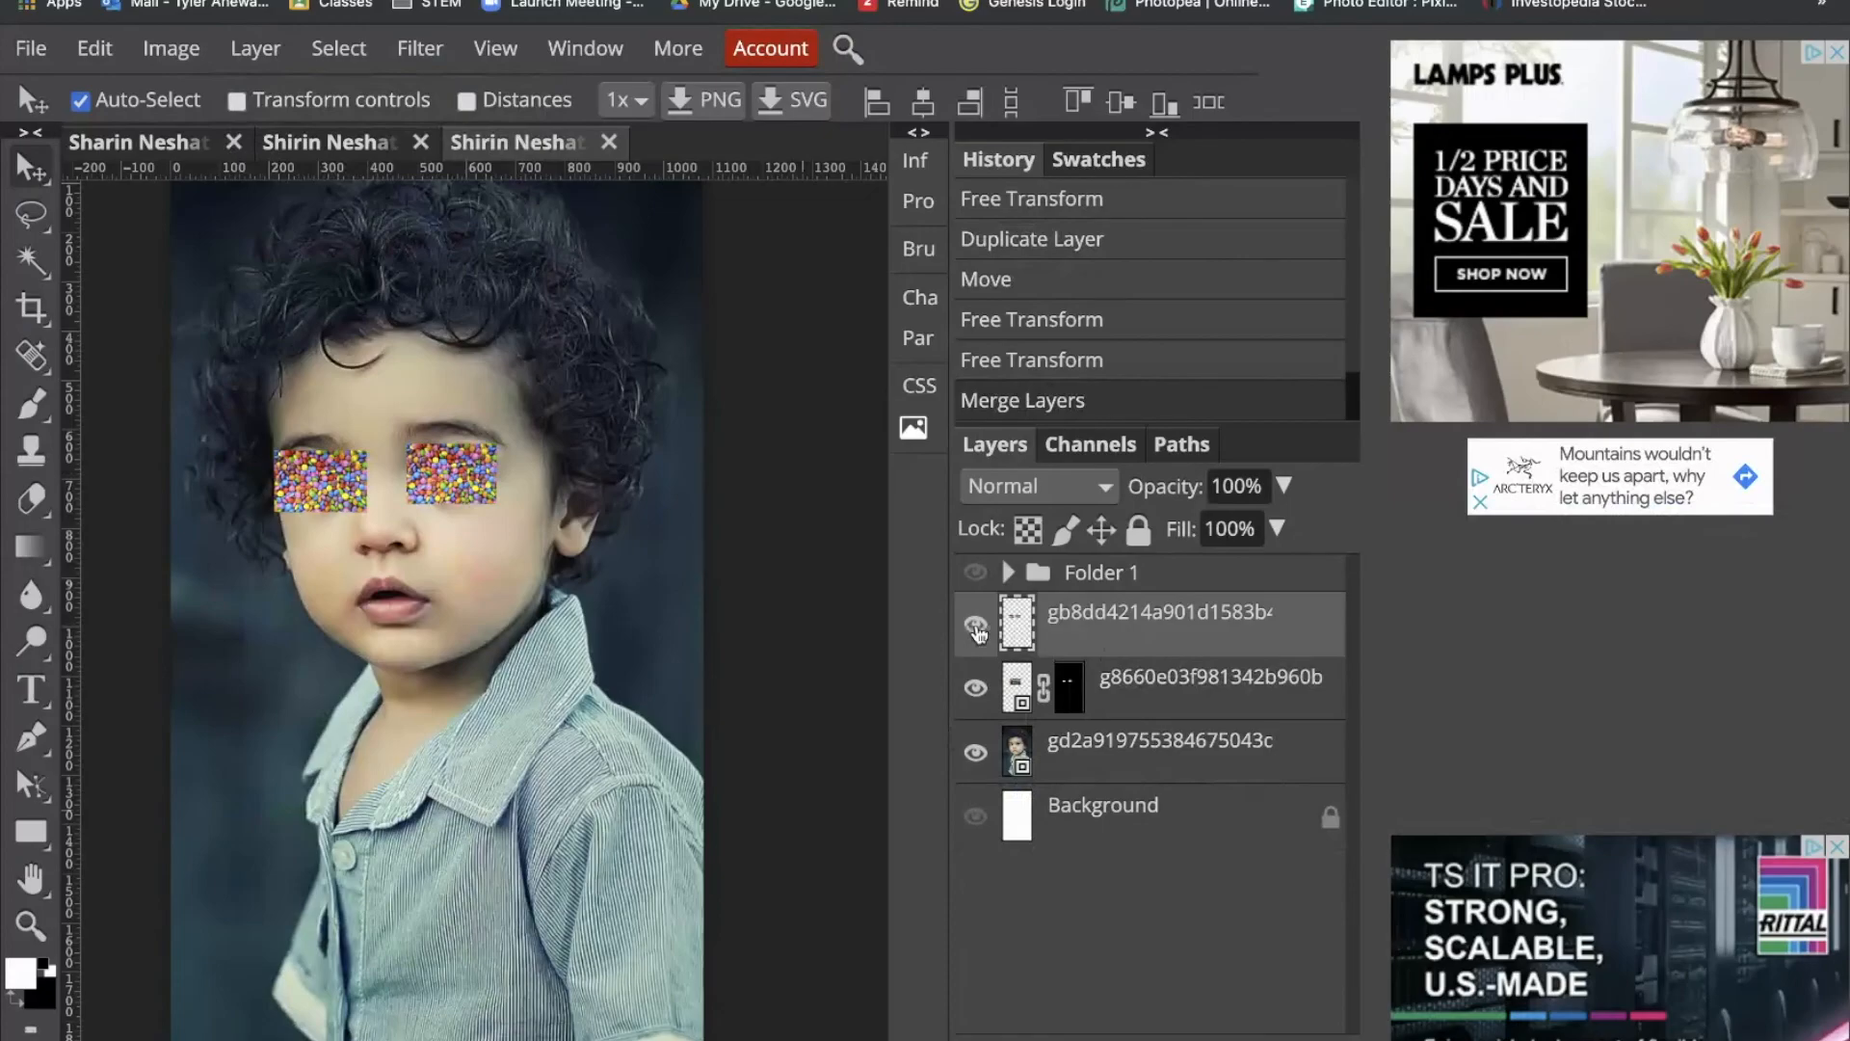
Step: Try moving the eye mask from the brick layer to the candy layer, toggle the brick layer's visibility, and return the mask to the brick layer
left_click(1077, 694)
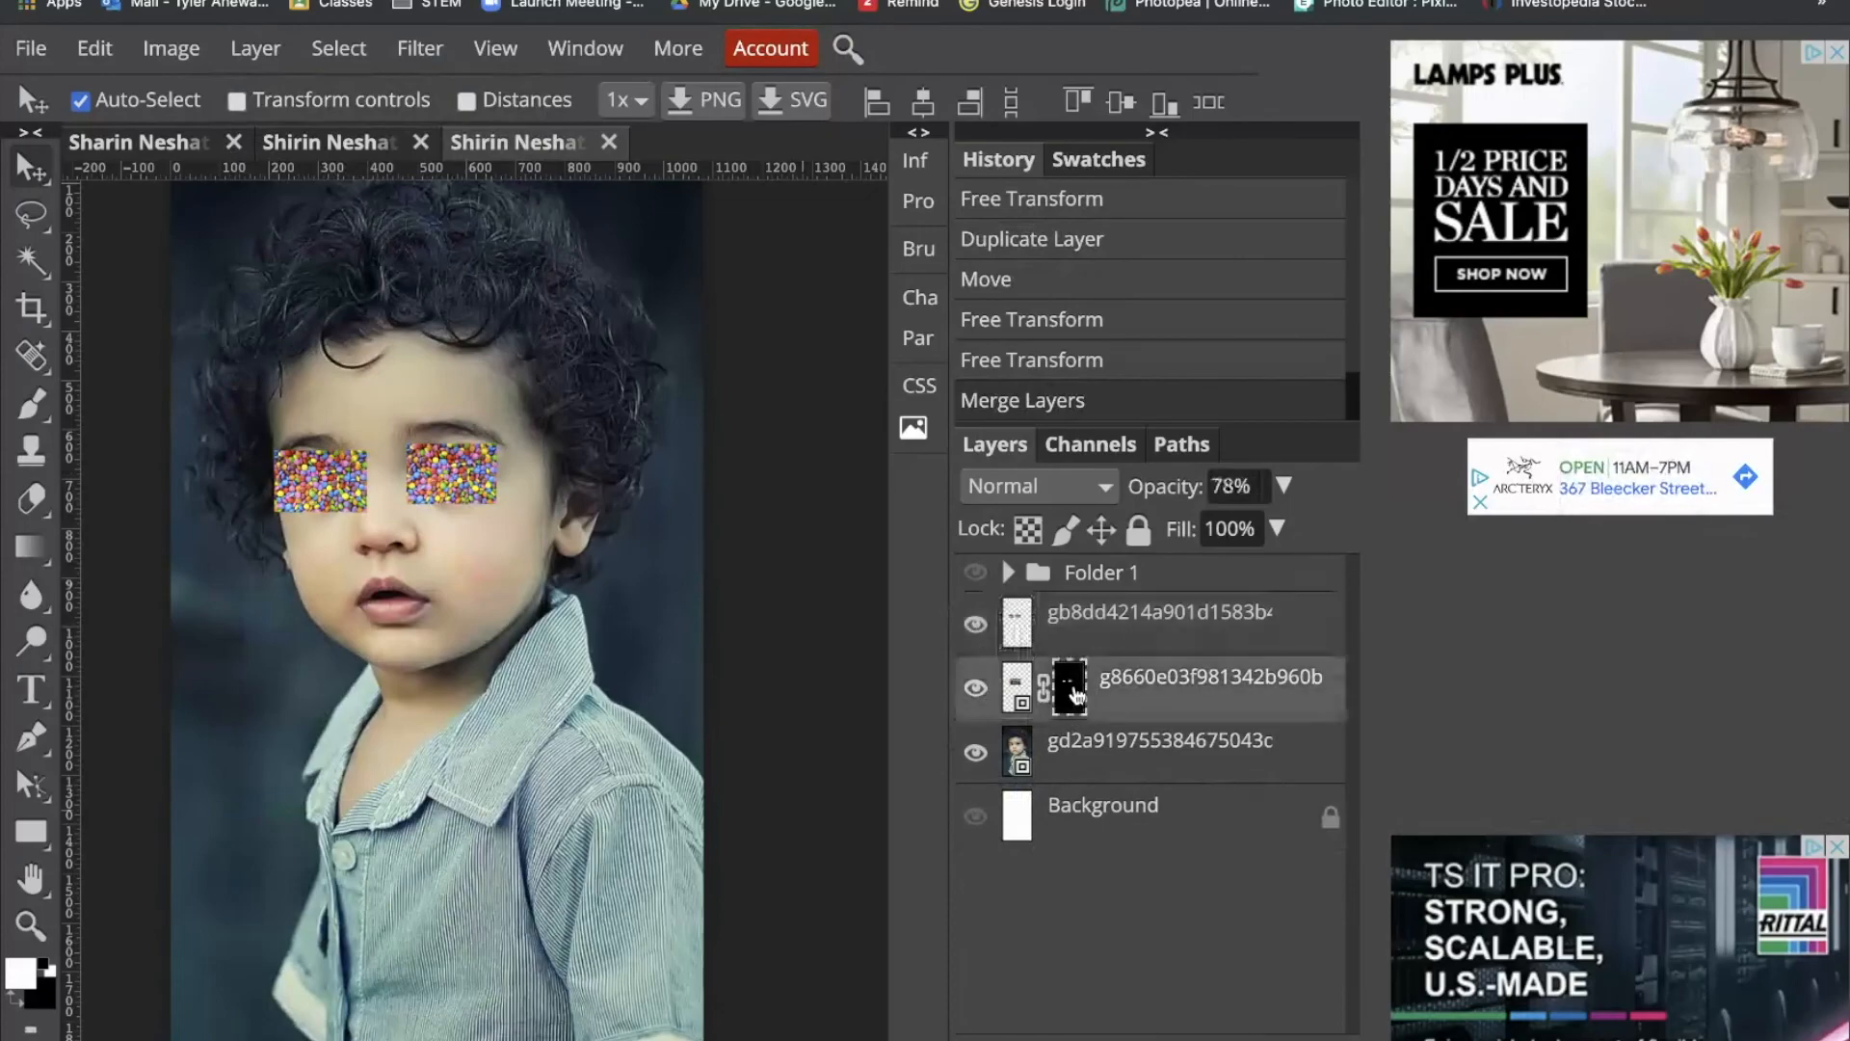
left_click_drag(1077, 694, 1095, 643)
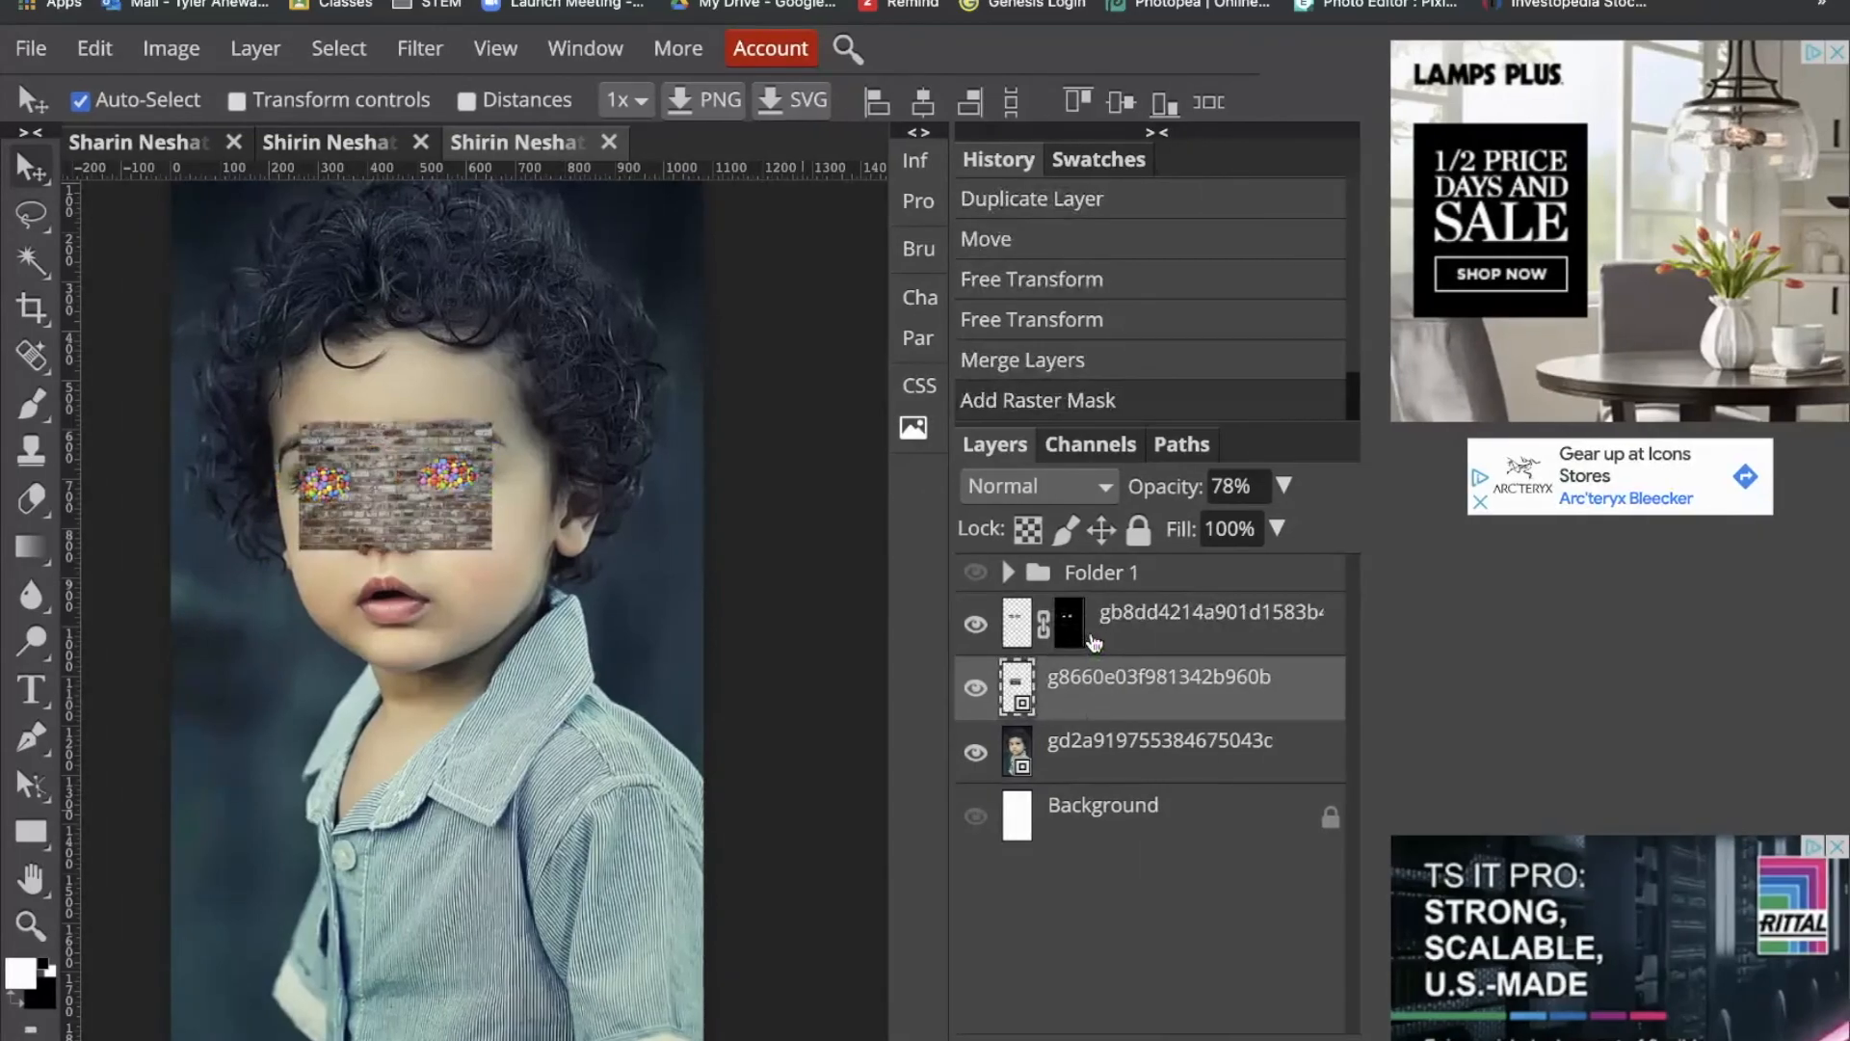
left_click(974, 690)
left_click(975, 690)
left_click(975, 690)
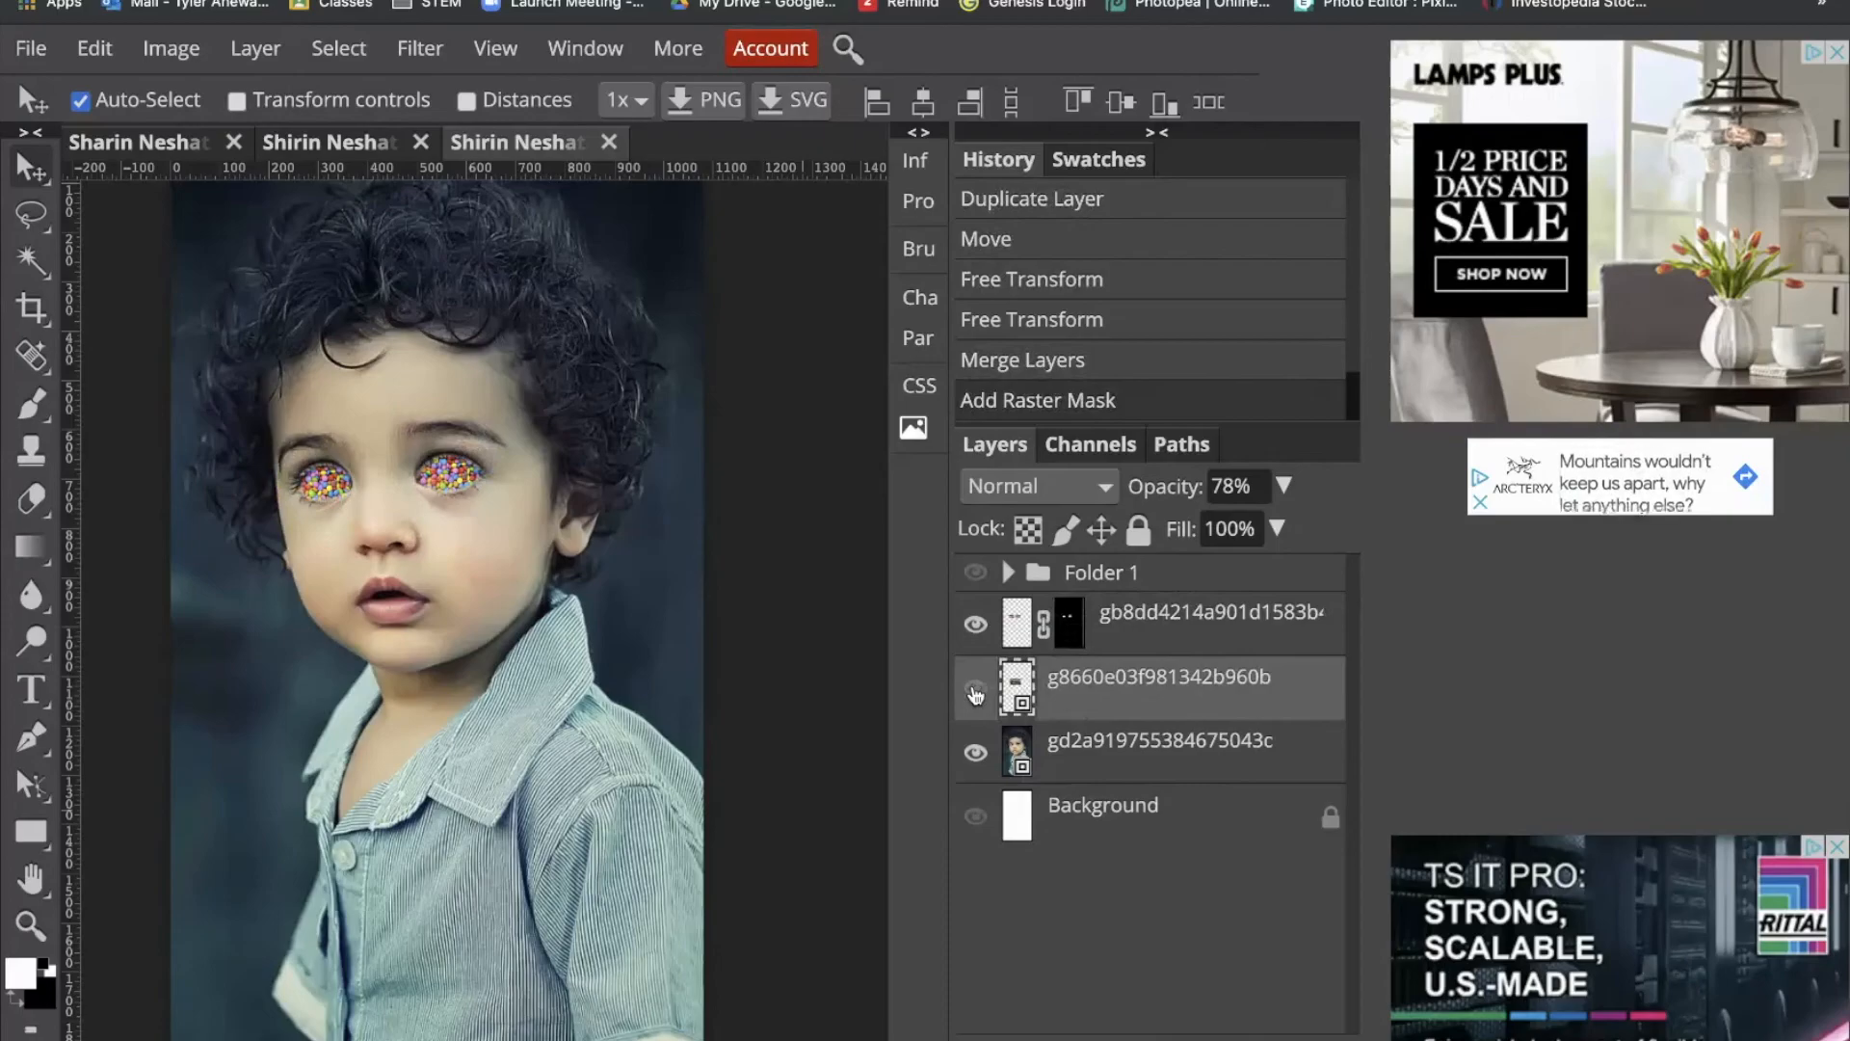
left_click(976, 690)
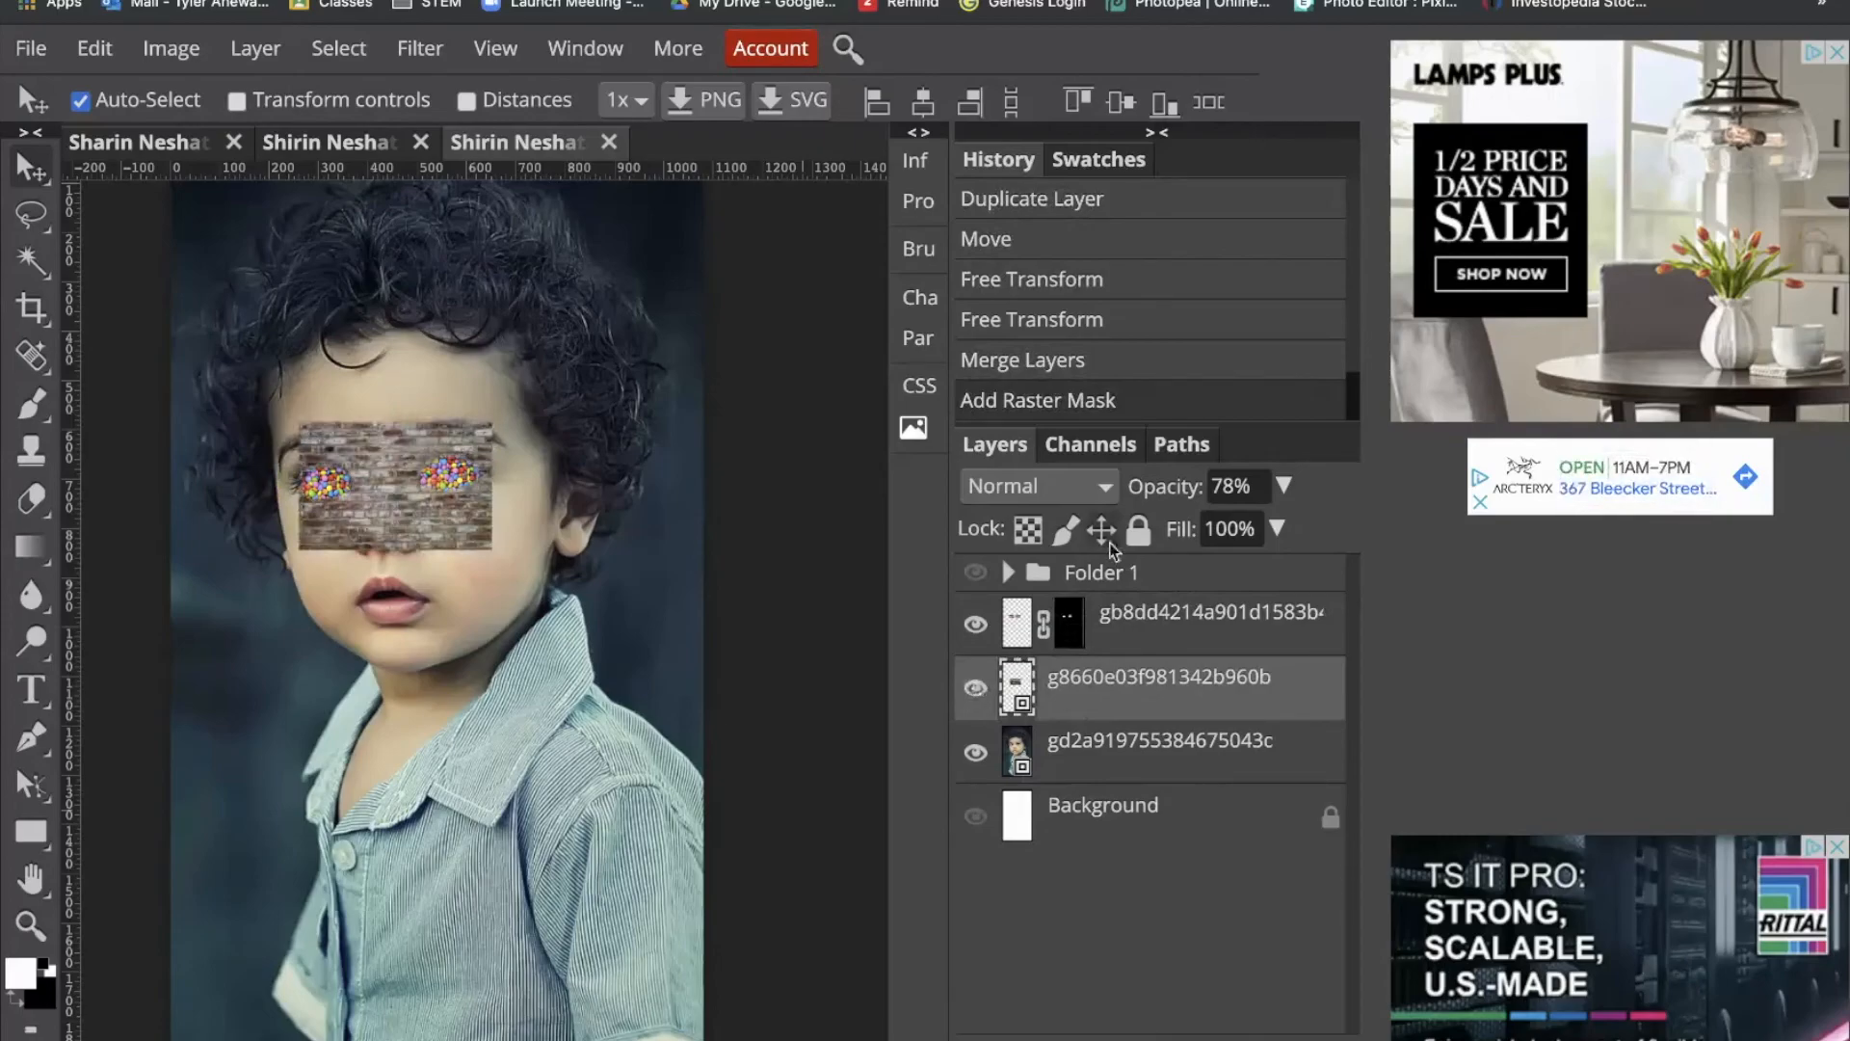
left_click_drag(1084, 631, 1080, 694)
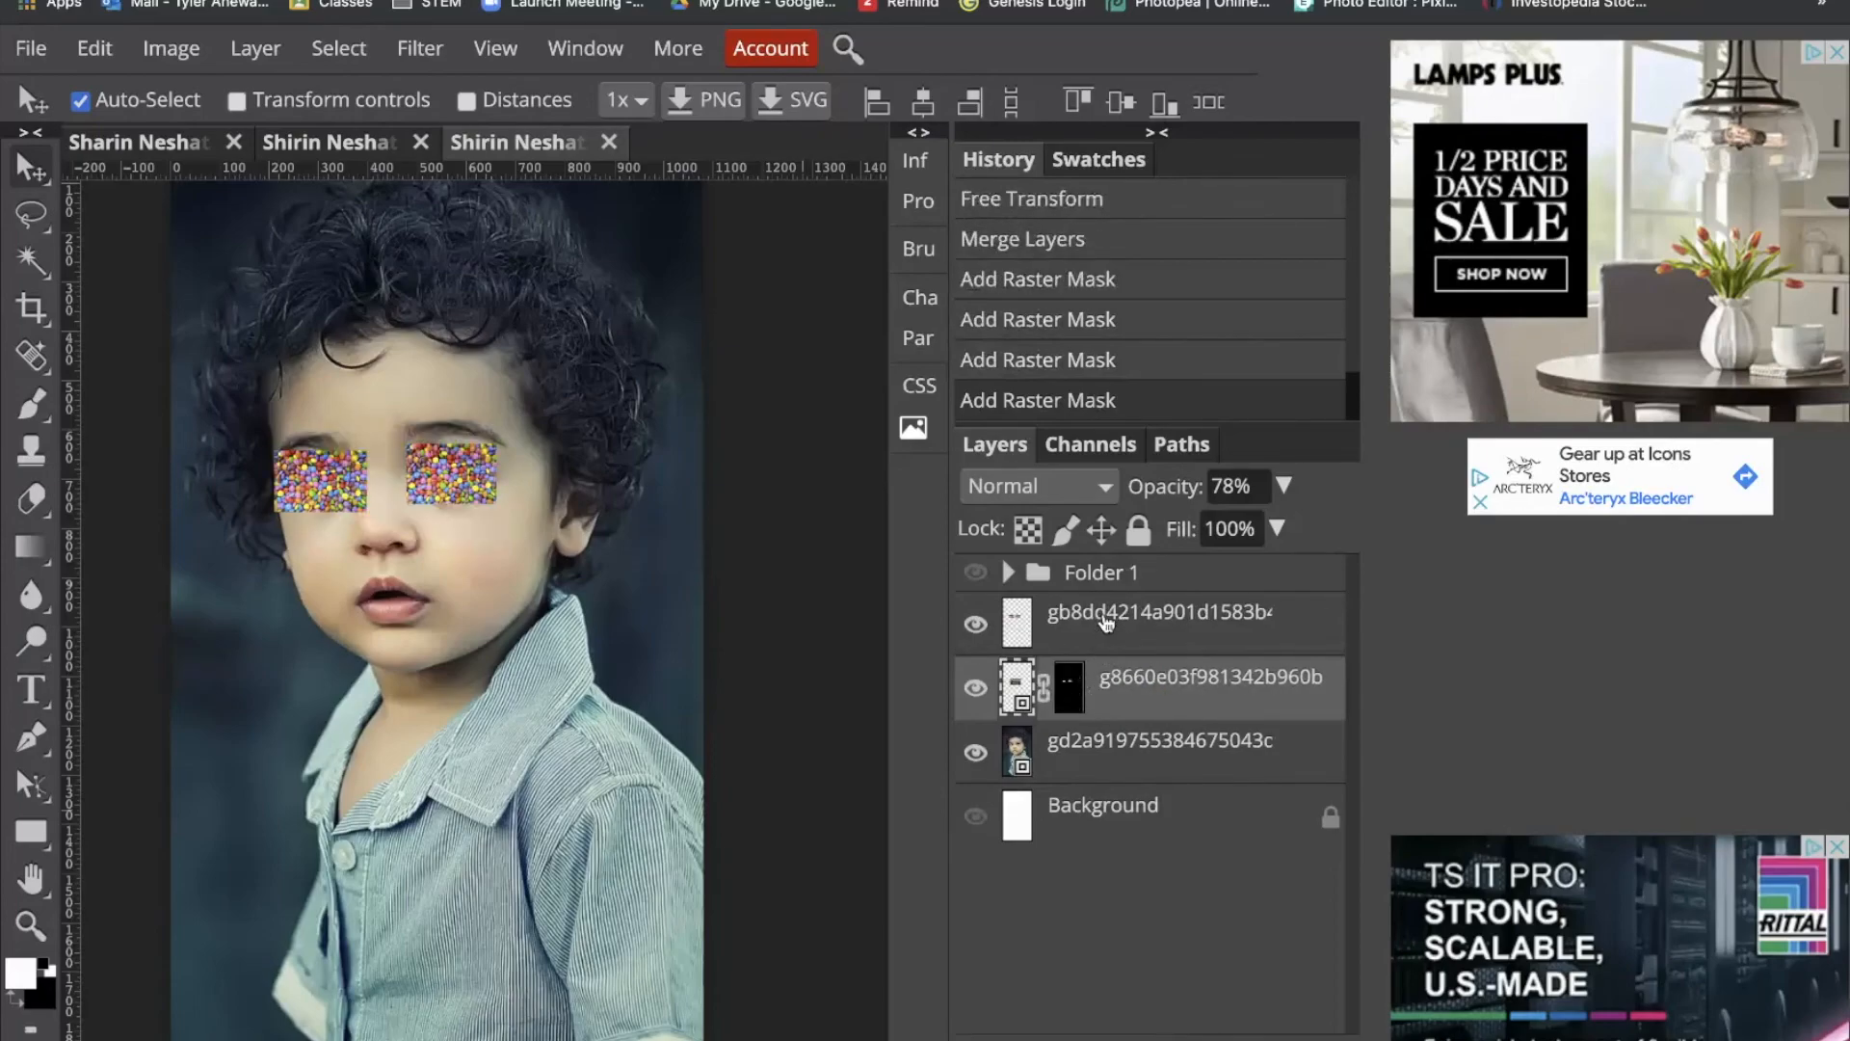
Step: Copy the brick layer's eye mask onto the candy layer, and toggle the candy layer's visibility to compare the two eye fills
left_click(1083, 697)
left_click_drag(1073, 698, 1096, 644)
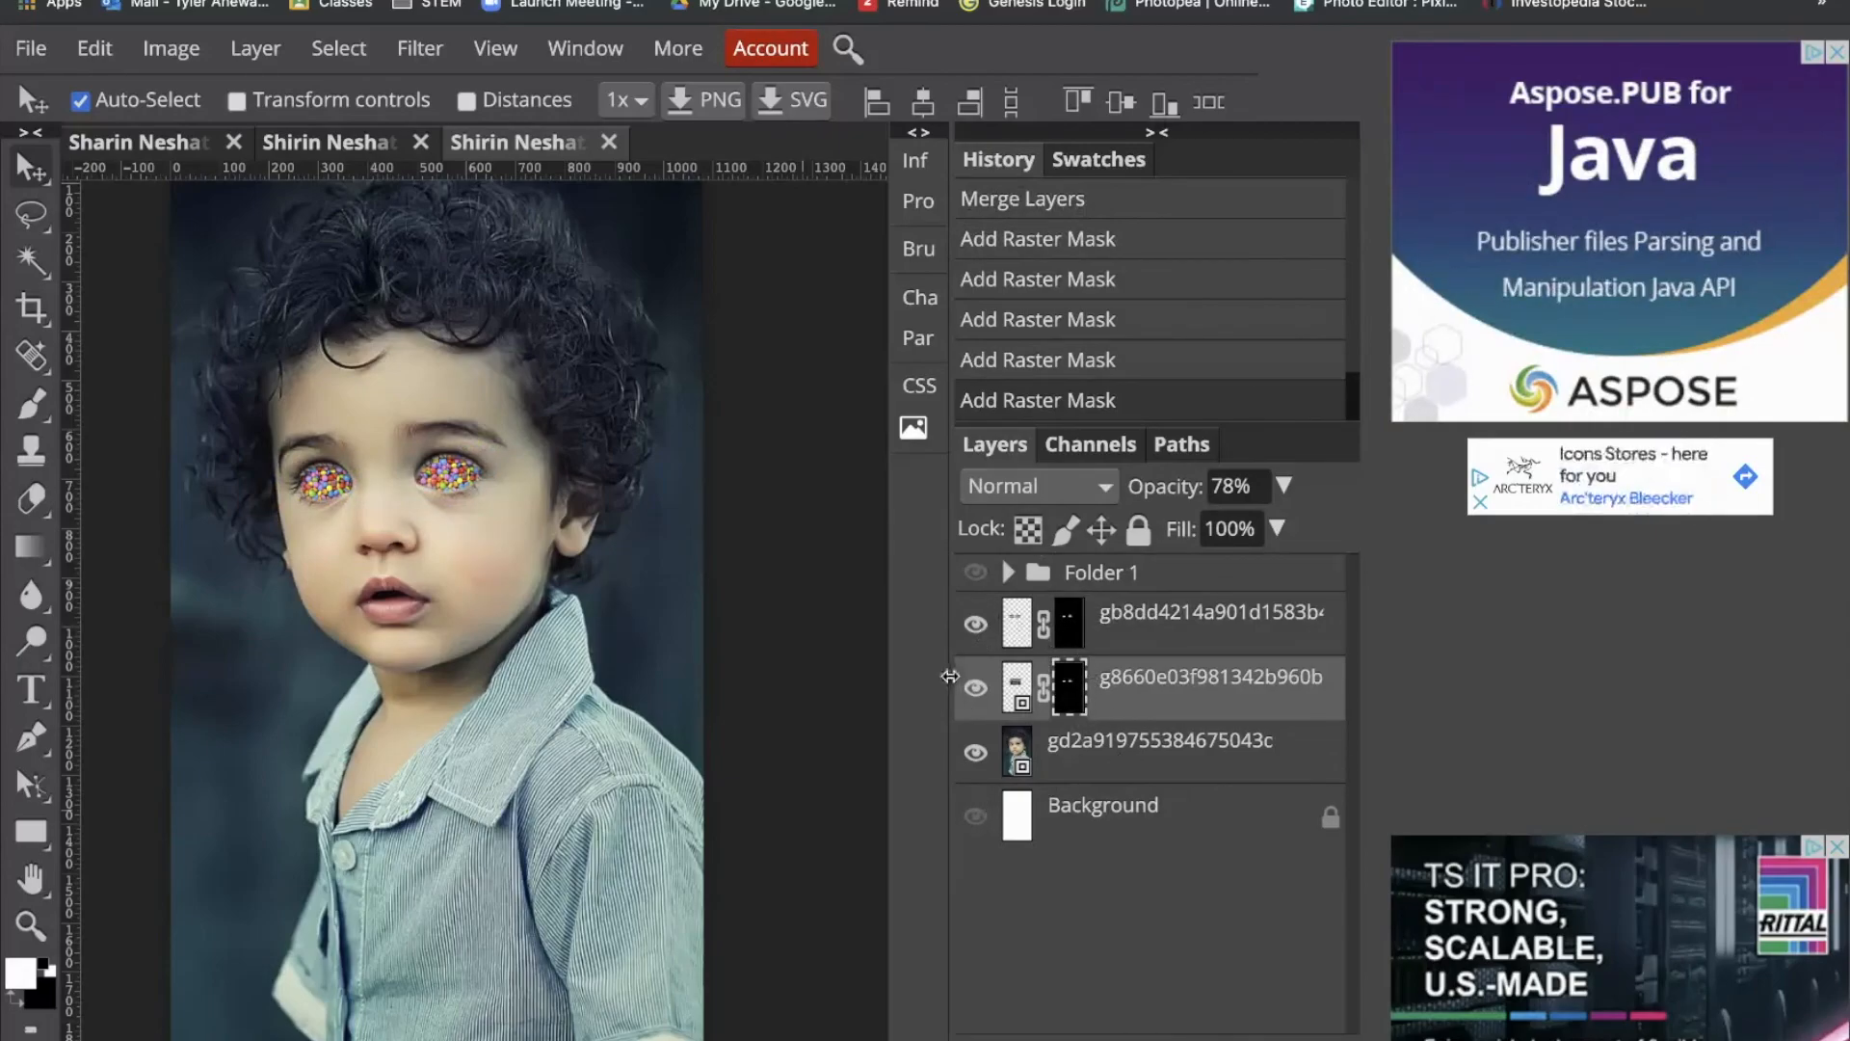
left_click(976, 624)
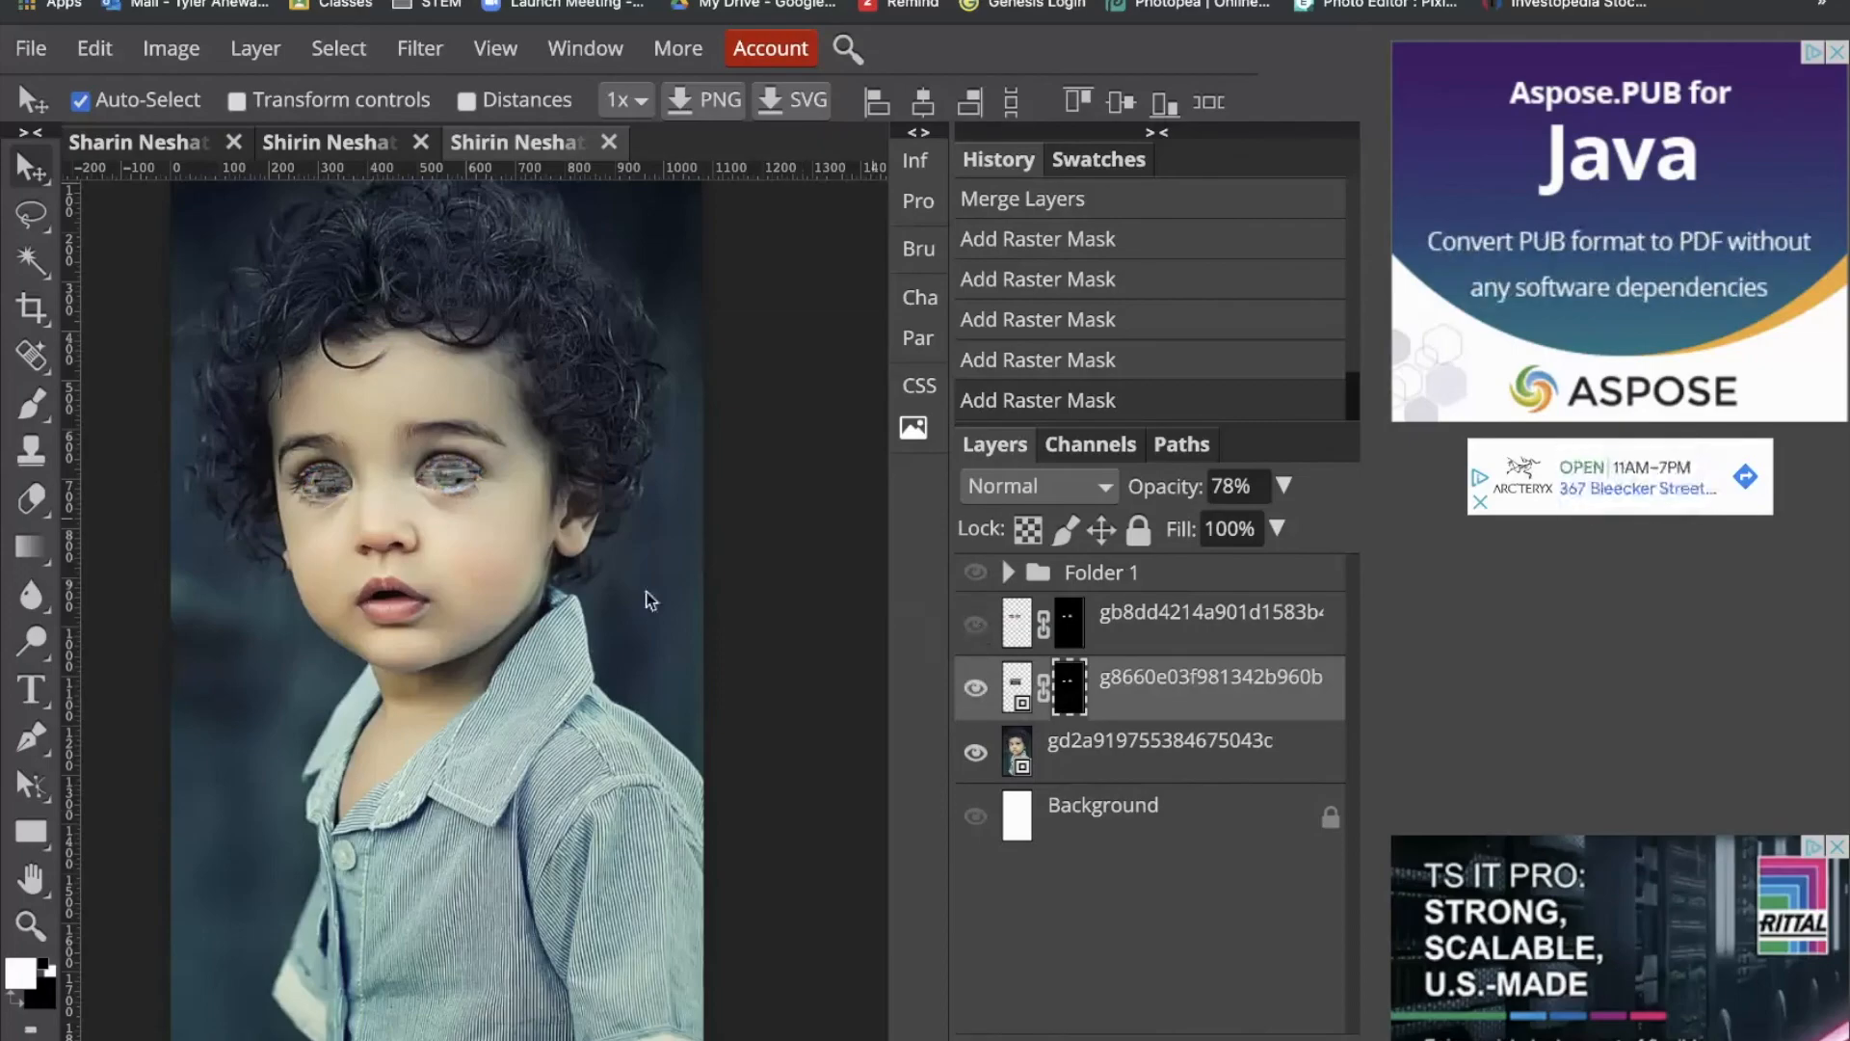
left_click(975, 624)
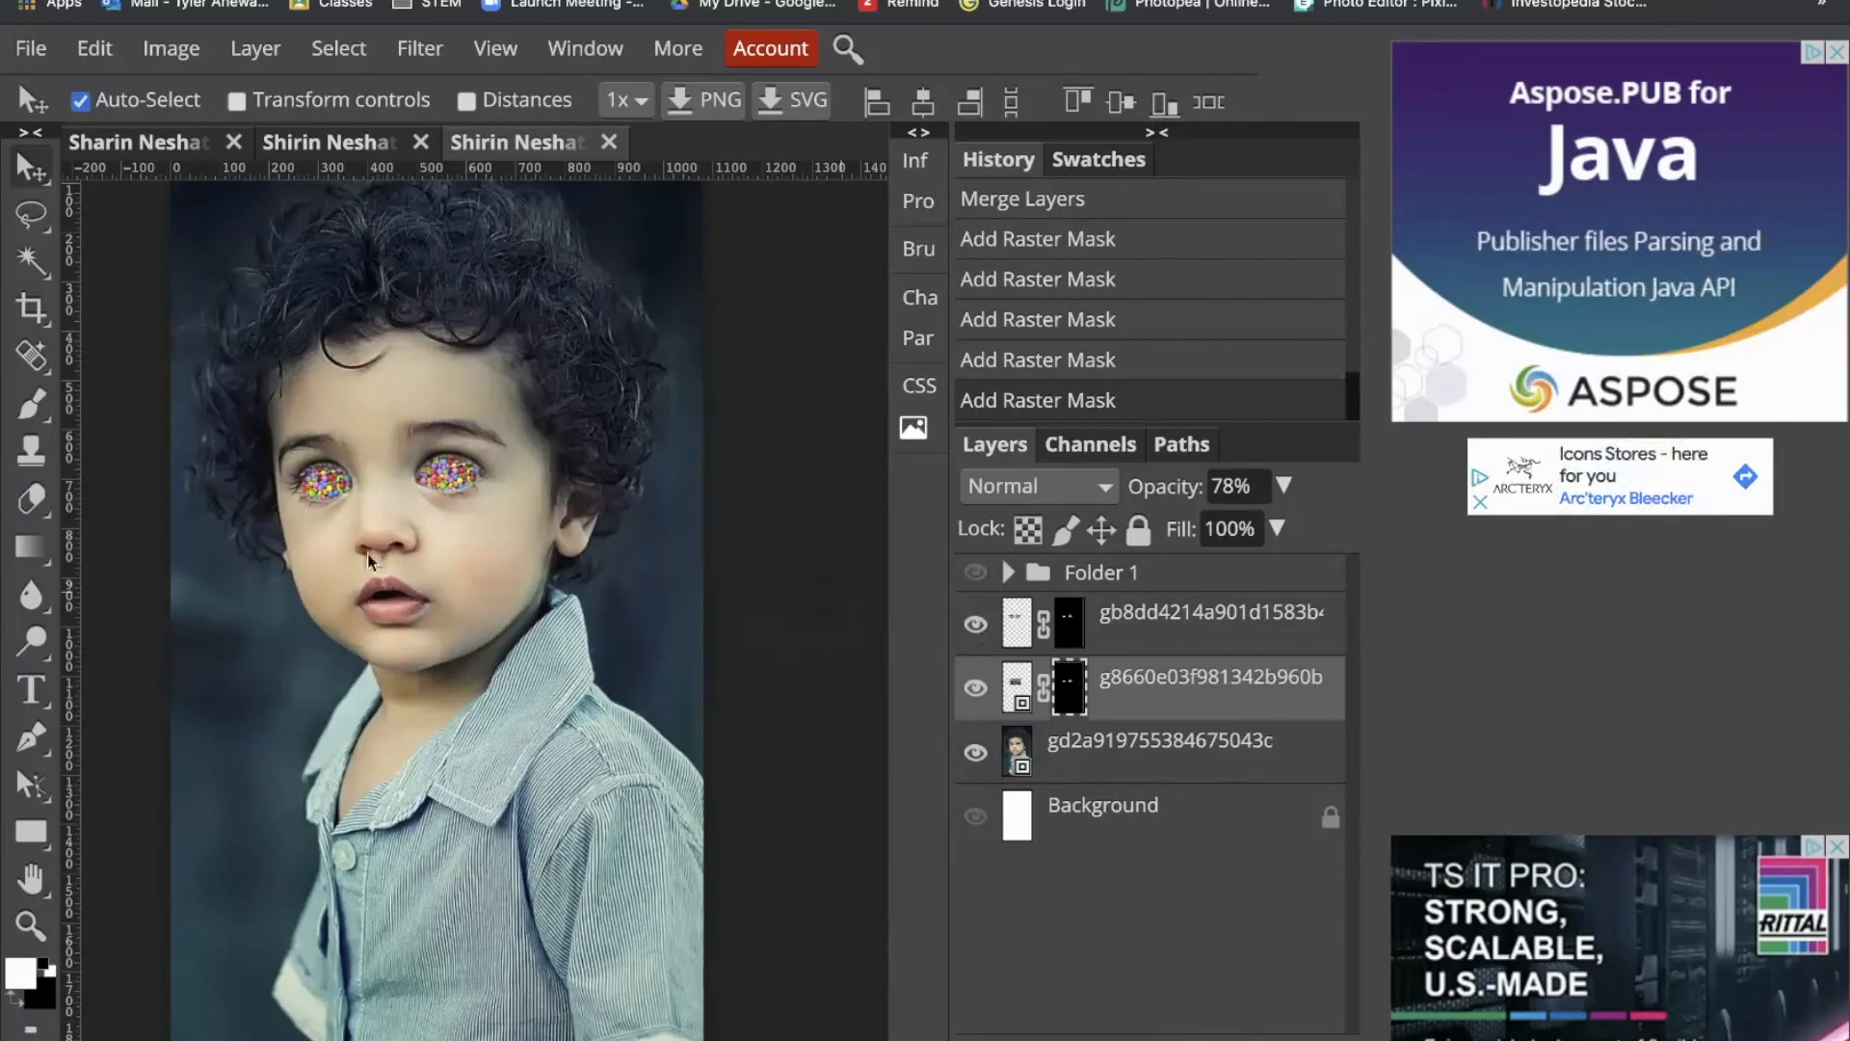
left_click(613, 573, "alt")
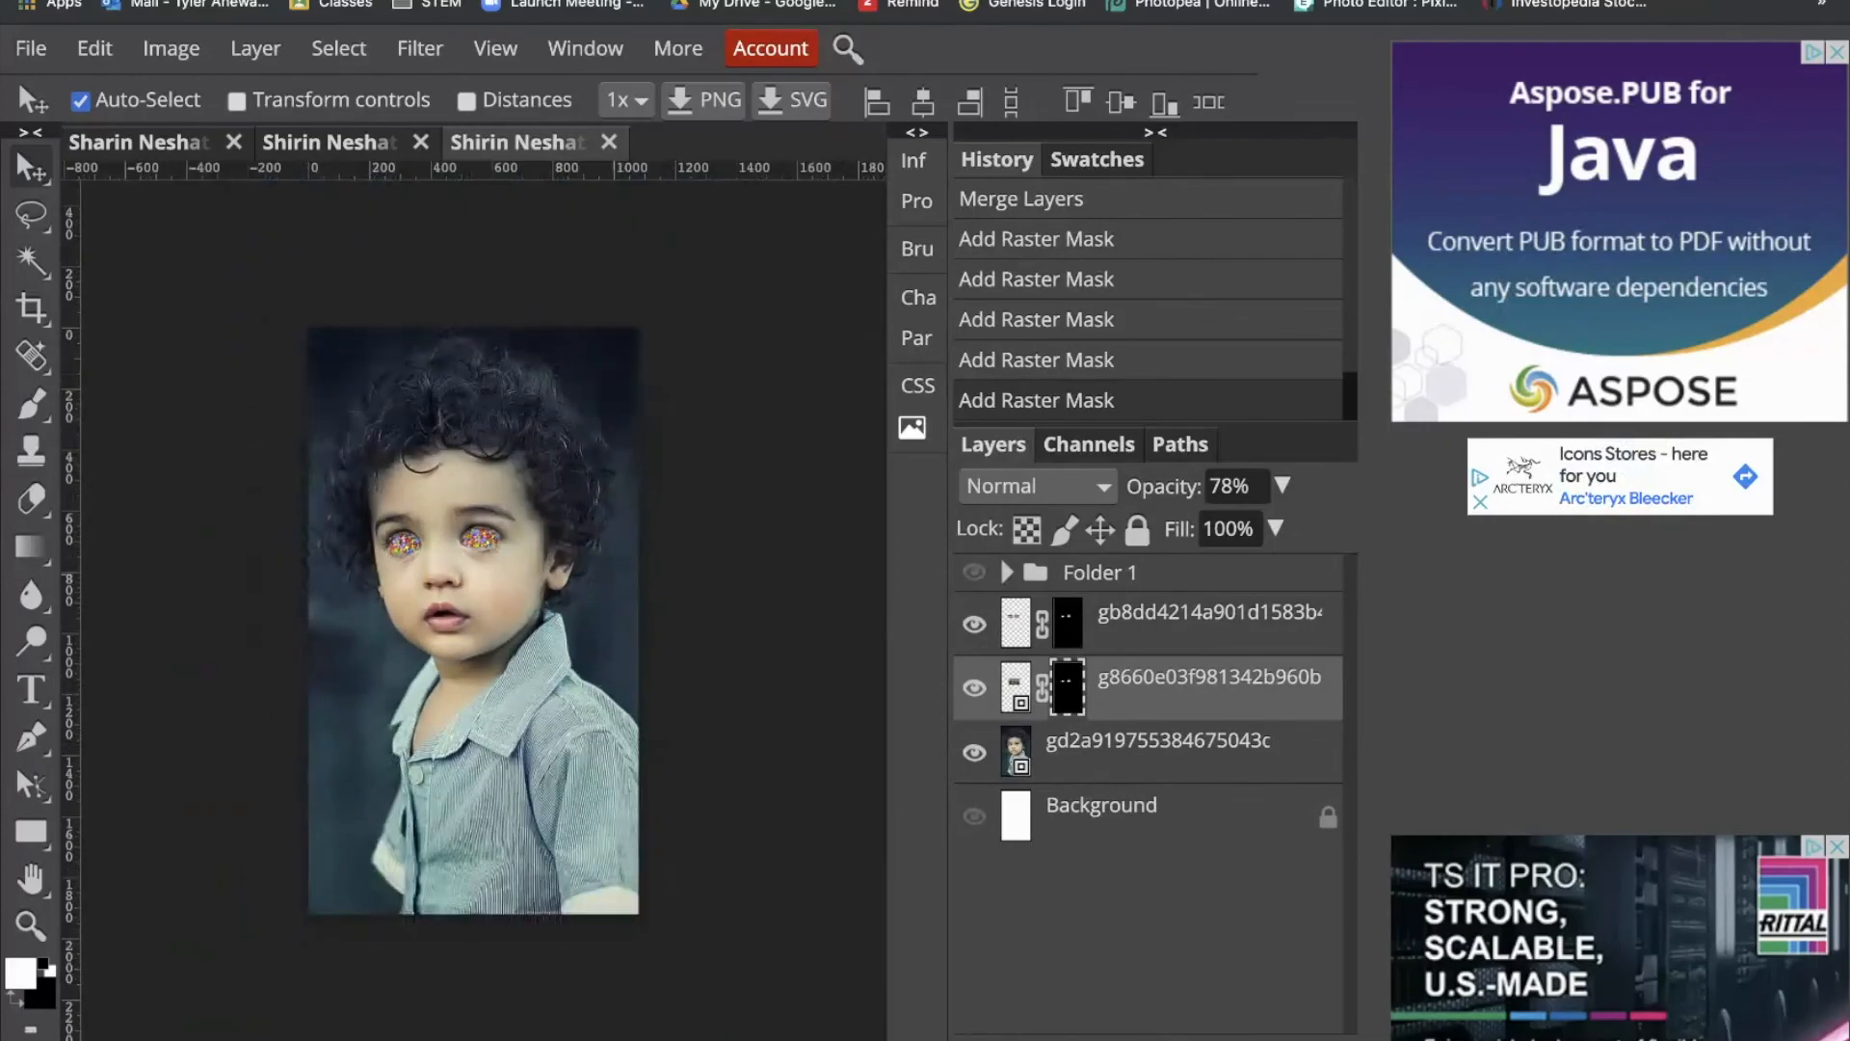